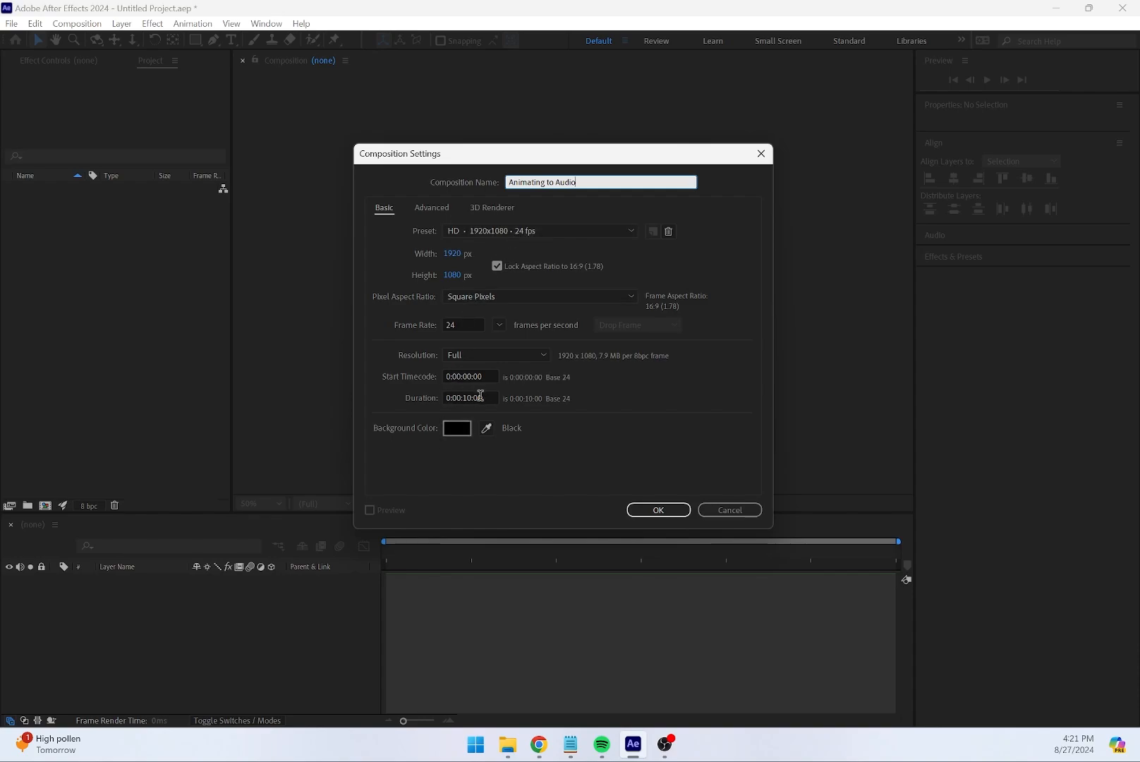
# Create the Animating to Audio composition at 1920x1080, 24 fps, with a duration of 10 seconds
pyautogui.click(649, 508)
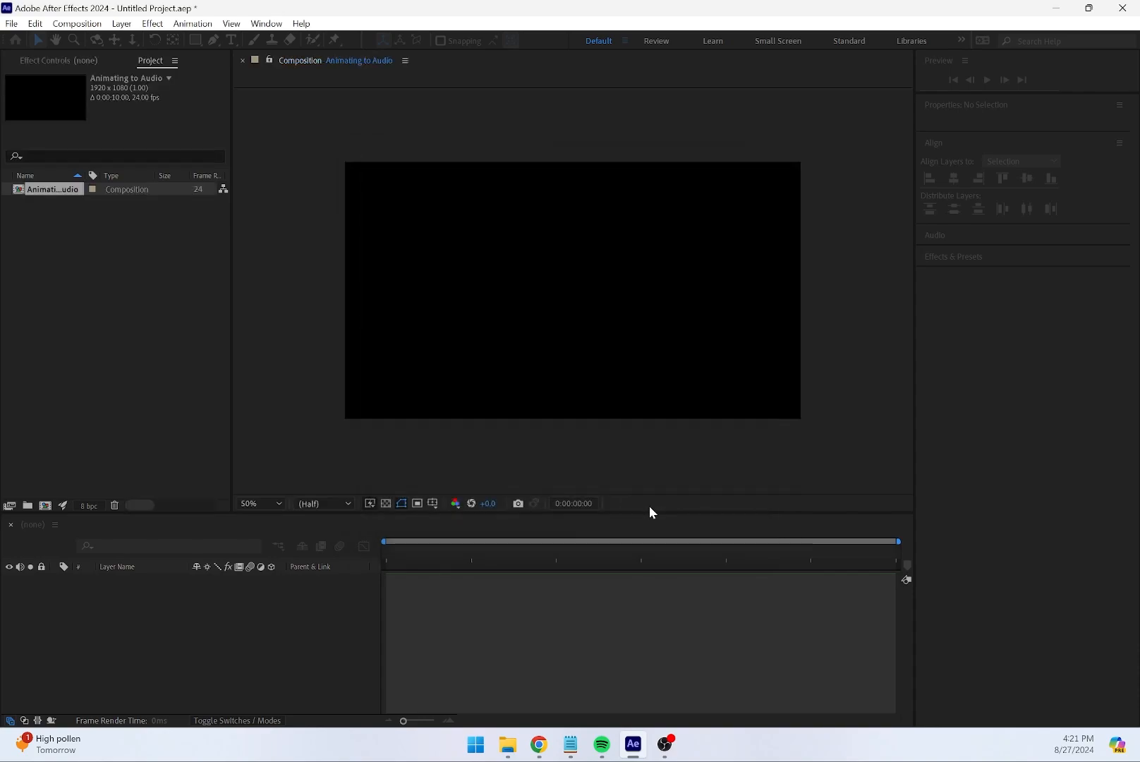
pyautogui.click(216, 345)
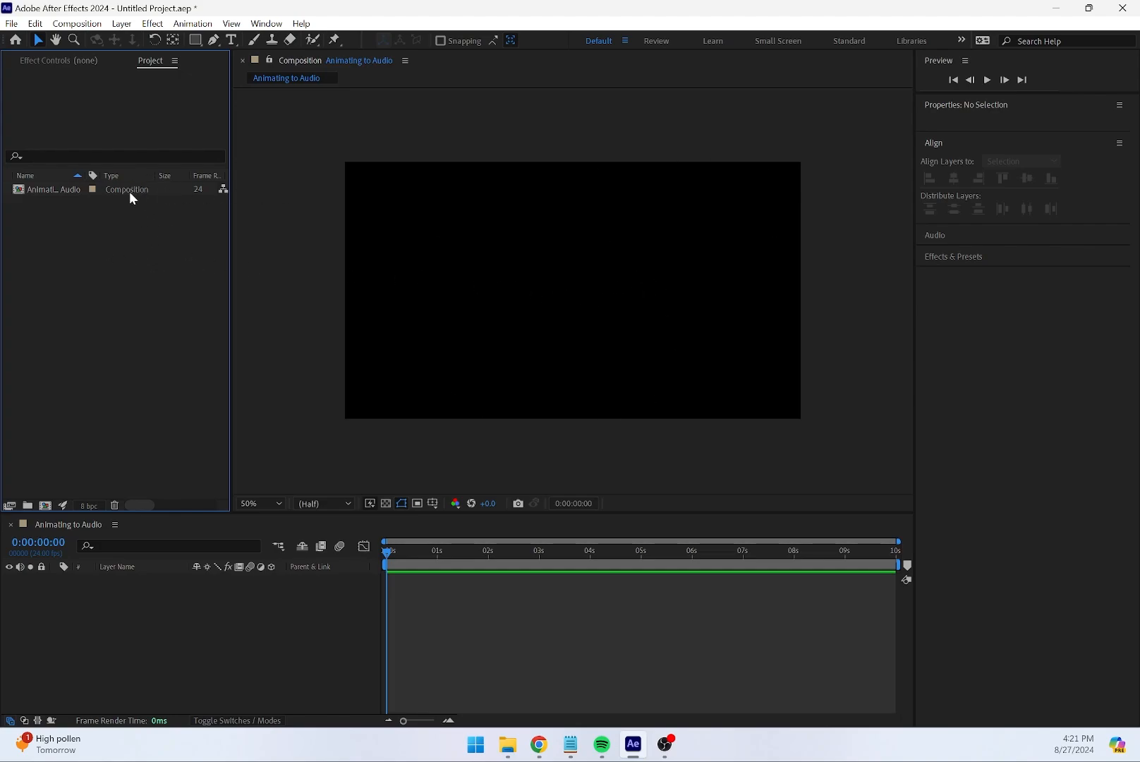
# Import the lumbering-bugs-228194 audio file from the Downloads folder into the project
pyautogui.click(508, 744)
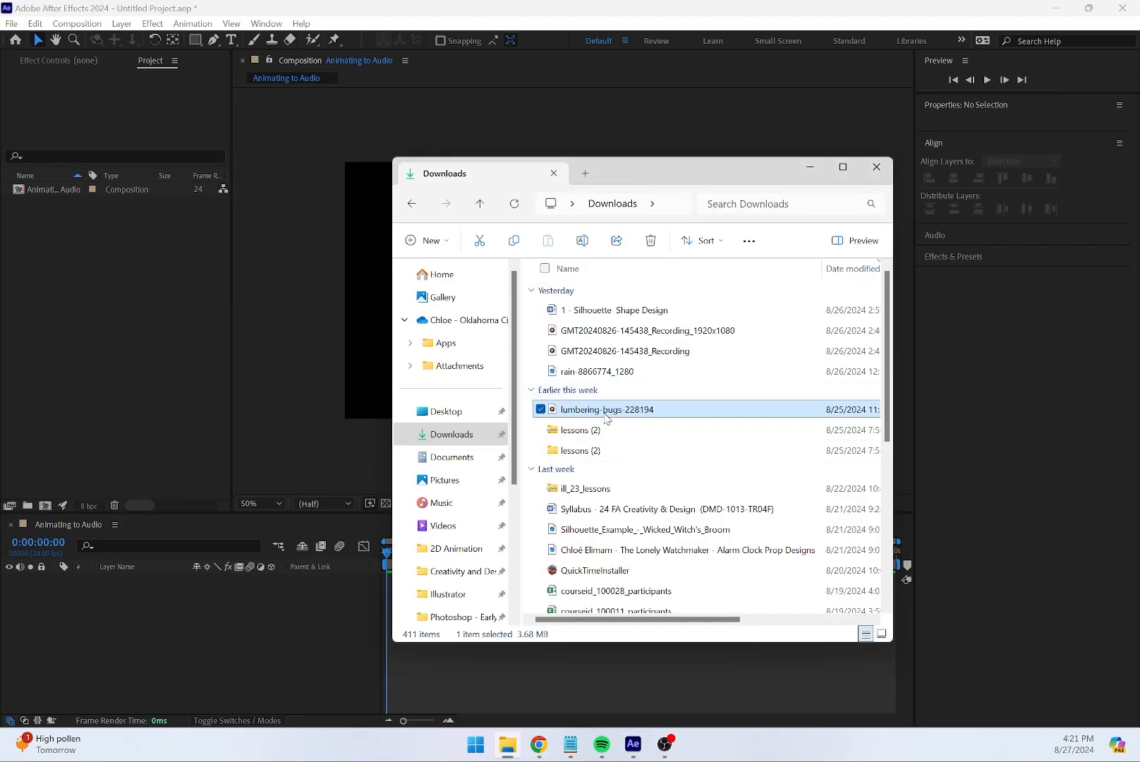
pyautogui.moveTo(604, 417); pyautogui.dragTo(88, 285)
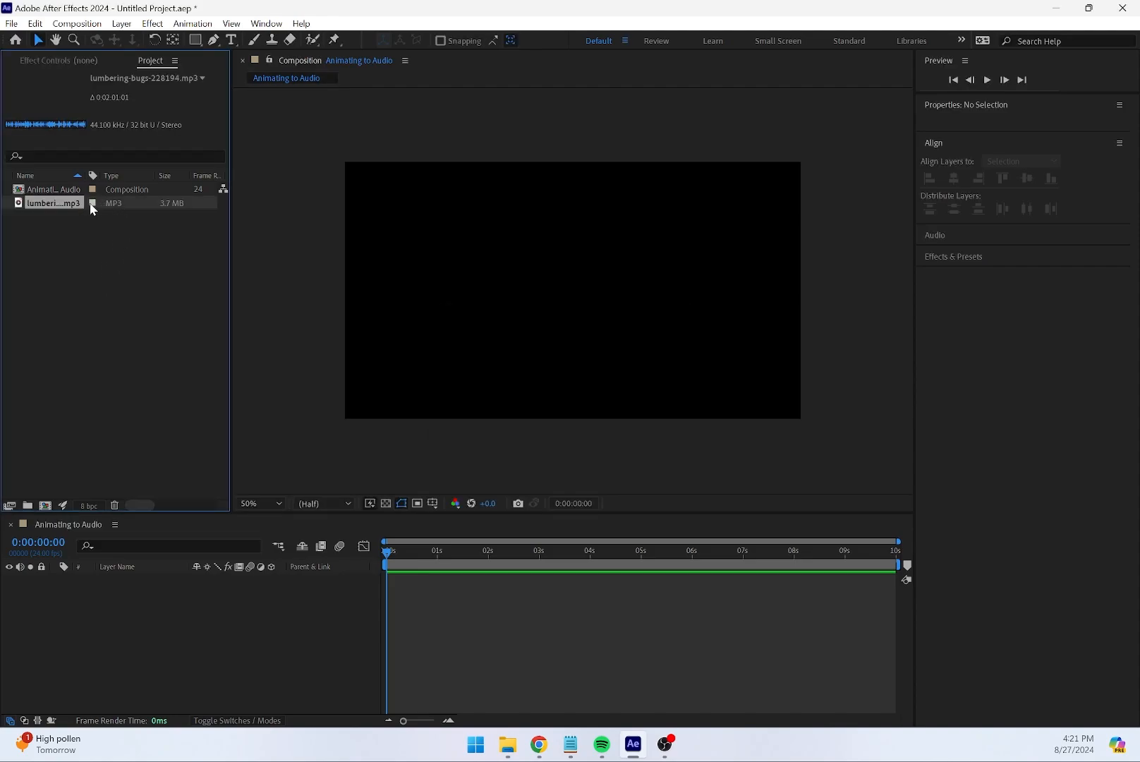
pyautogui.click(88, 253)
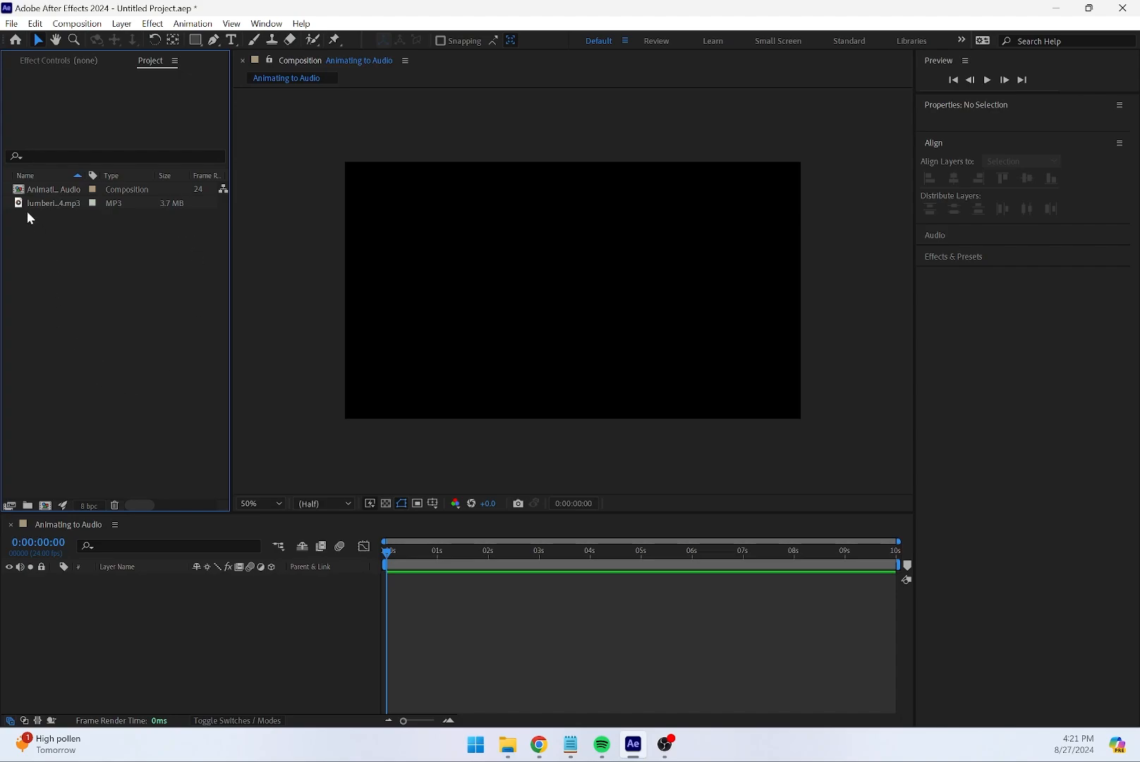
pyautogui.click(50, 207)
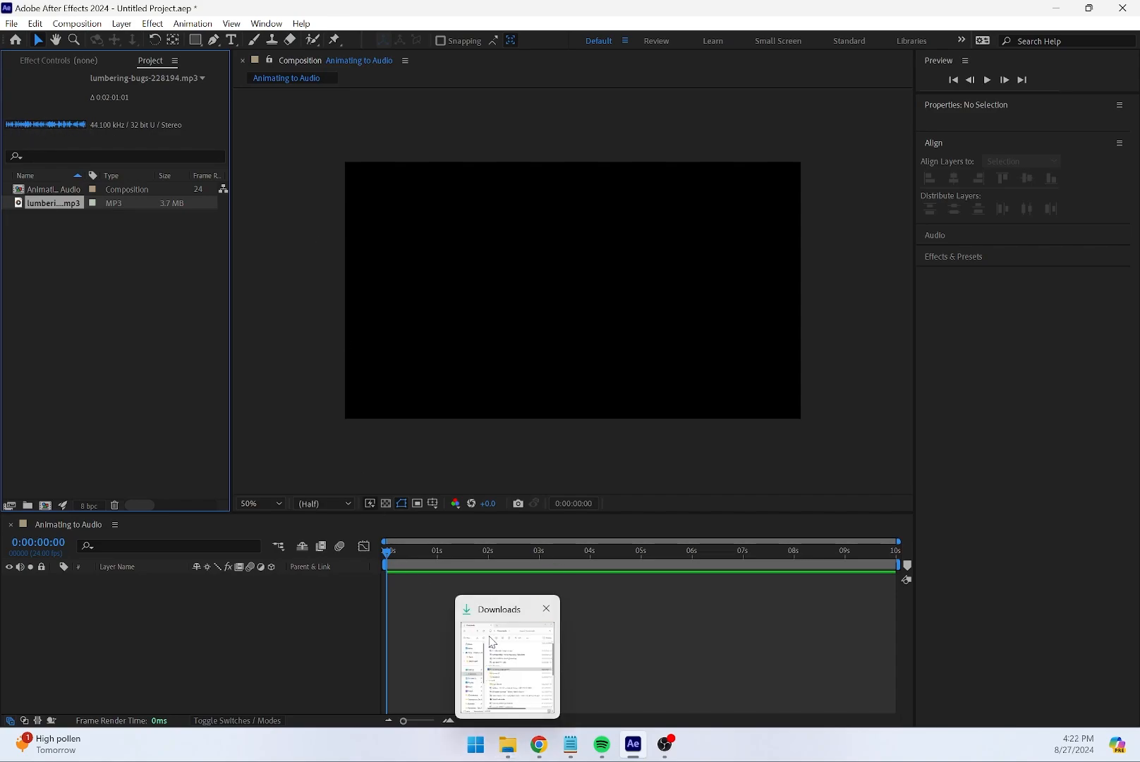
# Switch to the Chrome window with the Pixabay music results and go to the Pixabay home page
pyautogui.moveTo(542, 755)
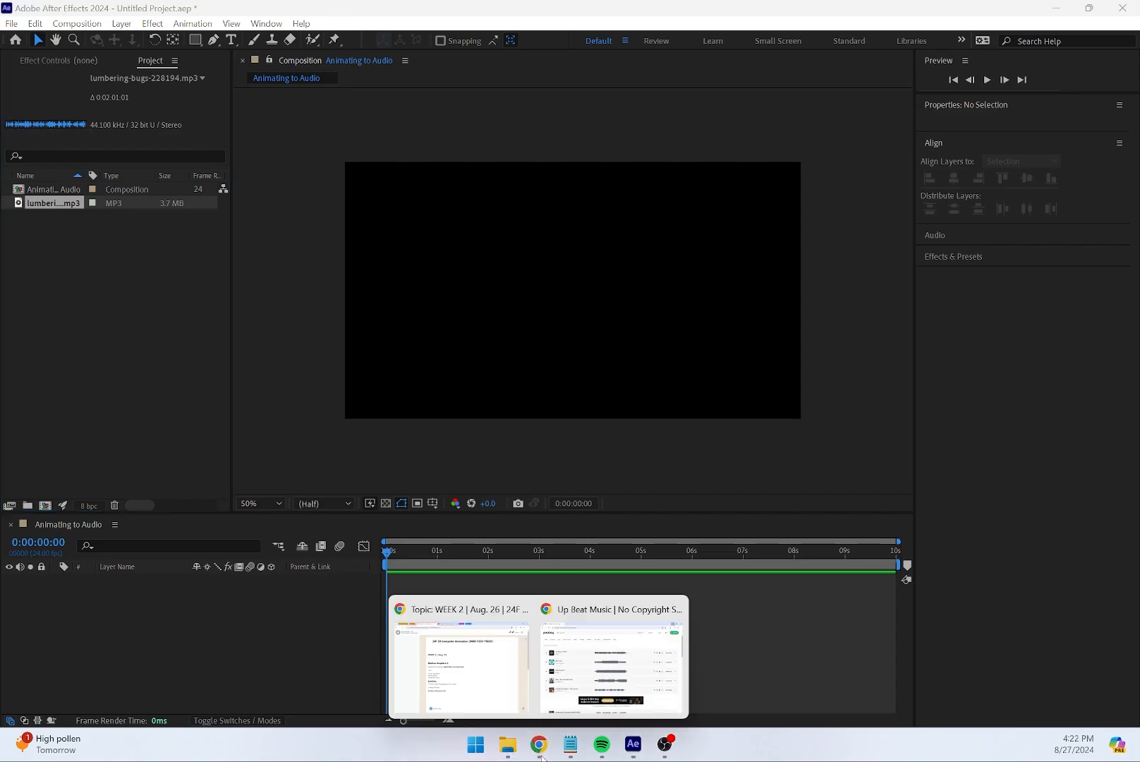
pyautogui.click(611, 656)
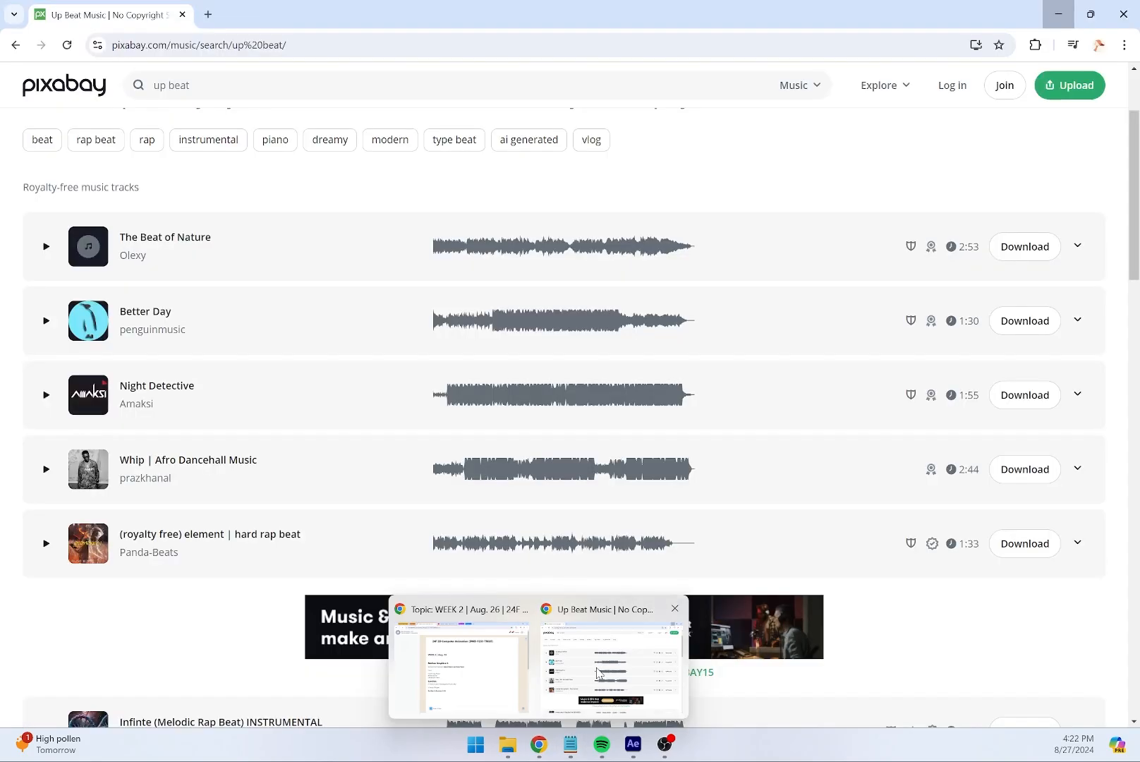
pyautogui.click(63, 85)
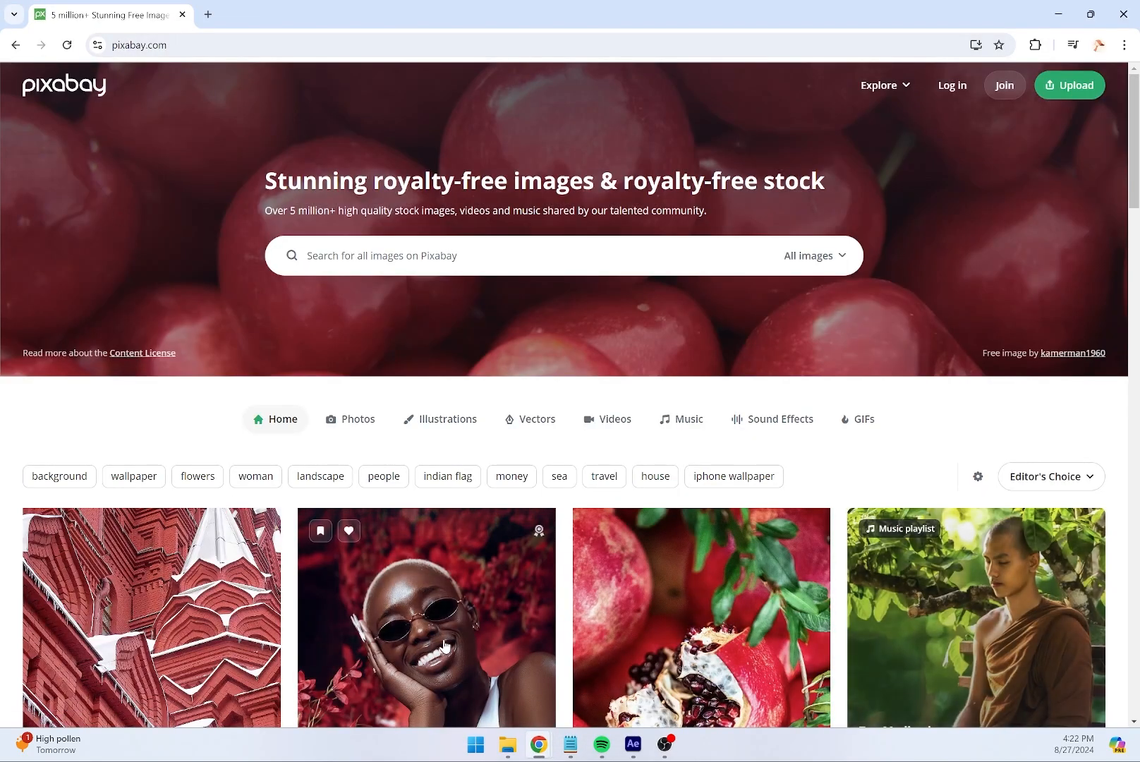
# Bring in the course page window, view its Resources section with the Pixabay link, and move it away again
pyautogui.moveTo(541, 738)
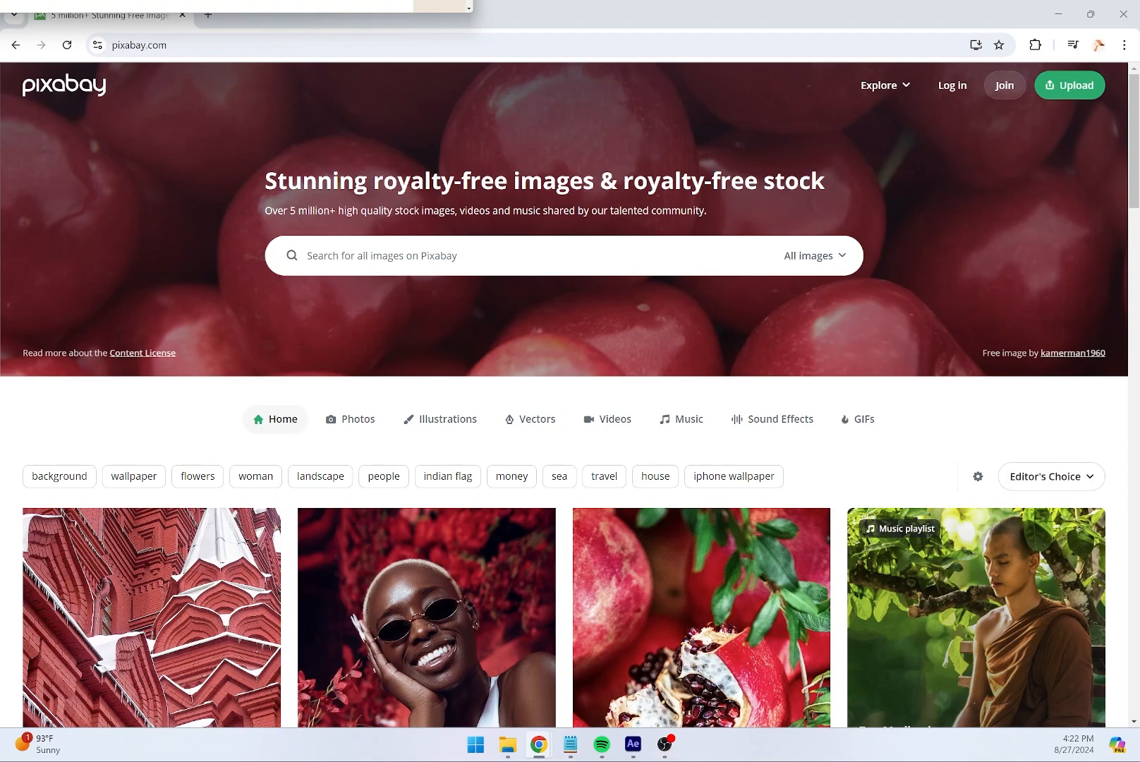
pyautogui.moveTo(142, 0); pyautogui.dragTo(856, 72)
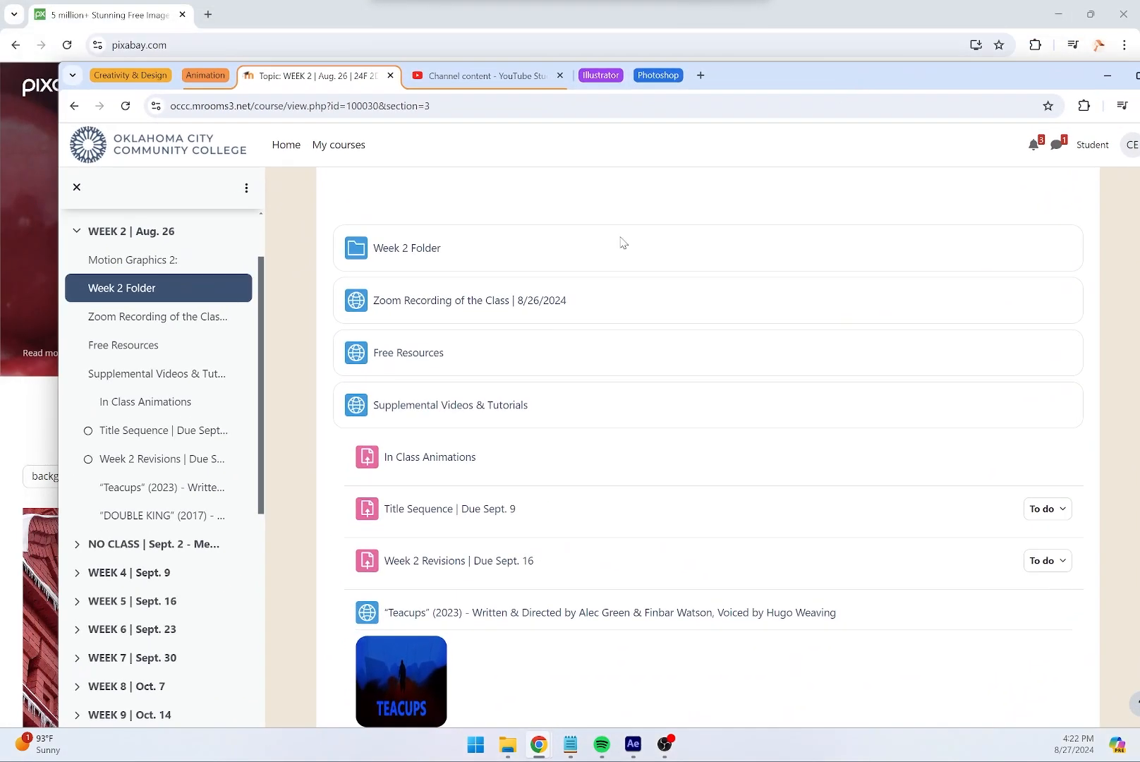
pyautogui.scroll(2, 622, 242)
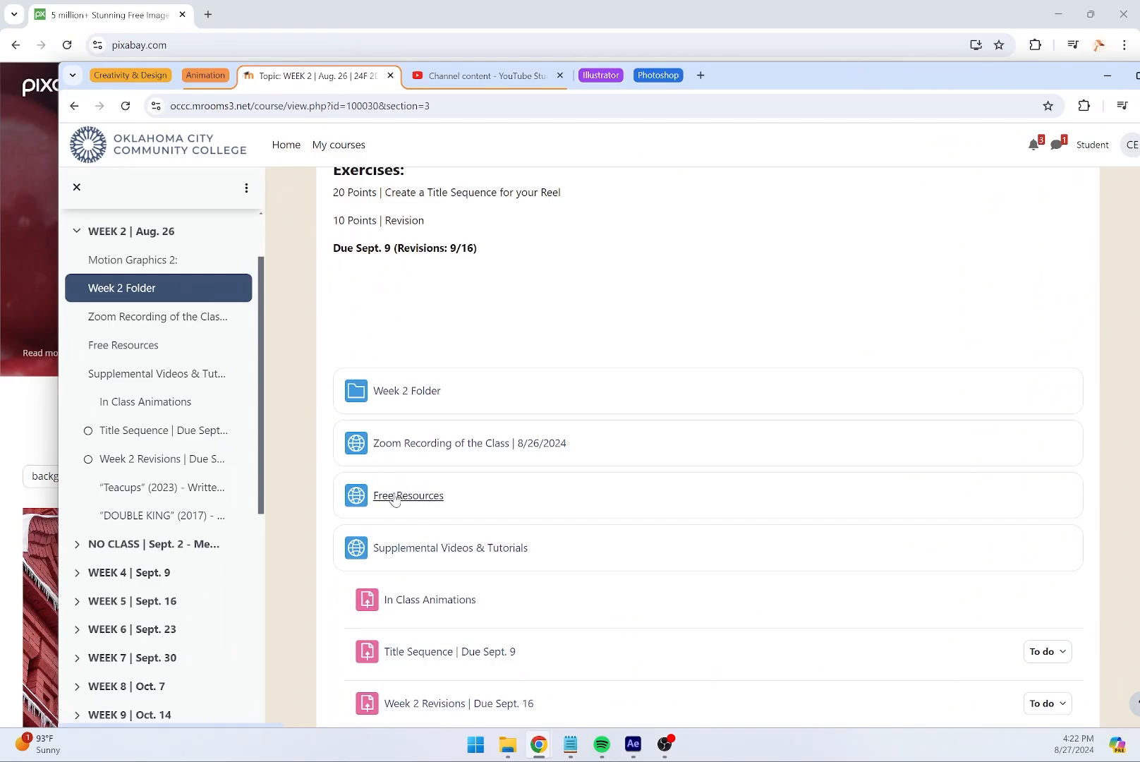
pyautogui.scroll(-6, 185, 519)
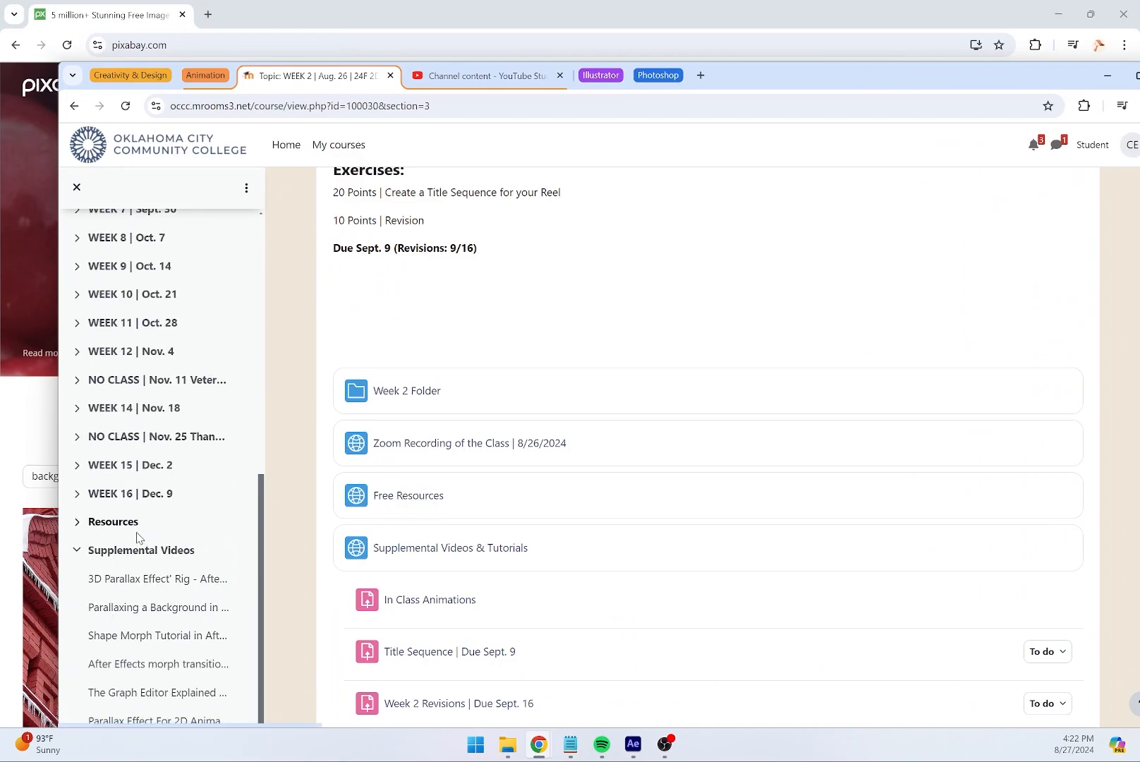
pyautogui.click(78, 554)
pyautogui.click(95, 692)
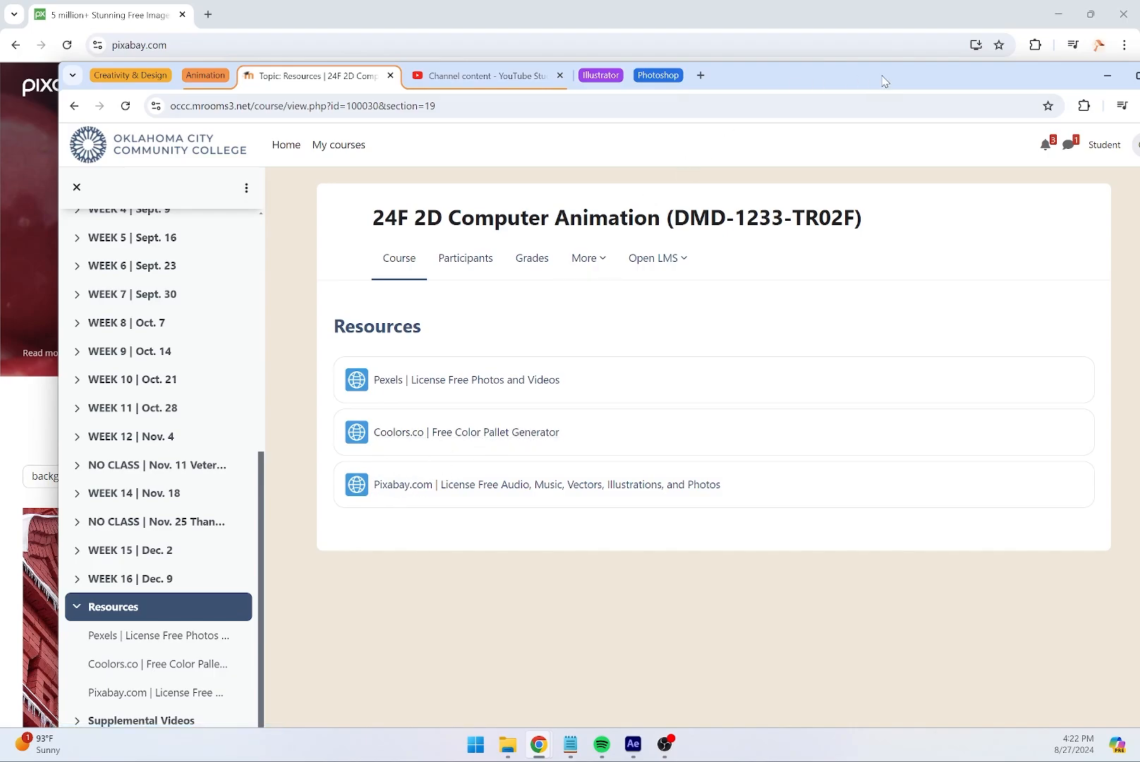
pyautogui.moveTo(885, 81); pyautogui.dragTo(1, 7)
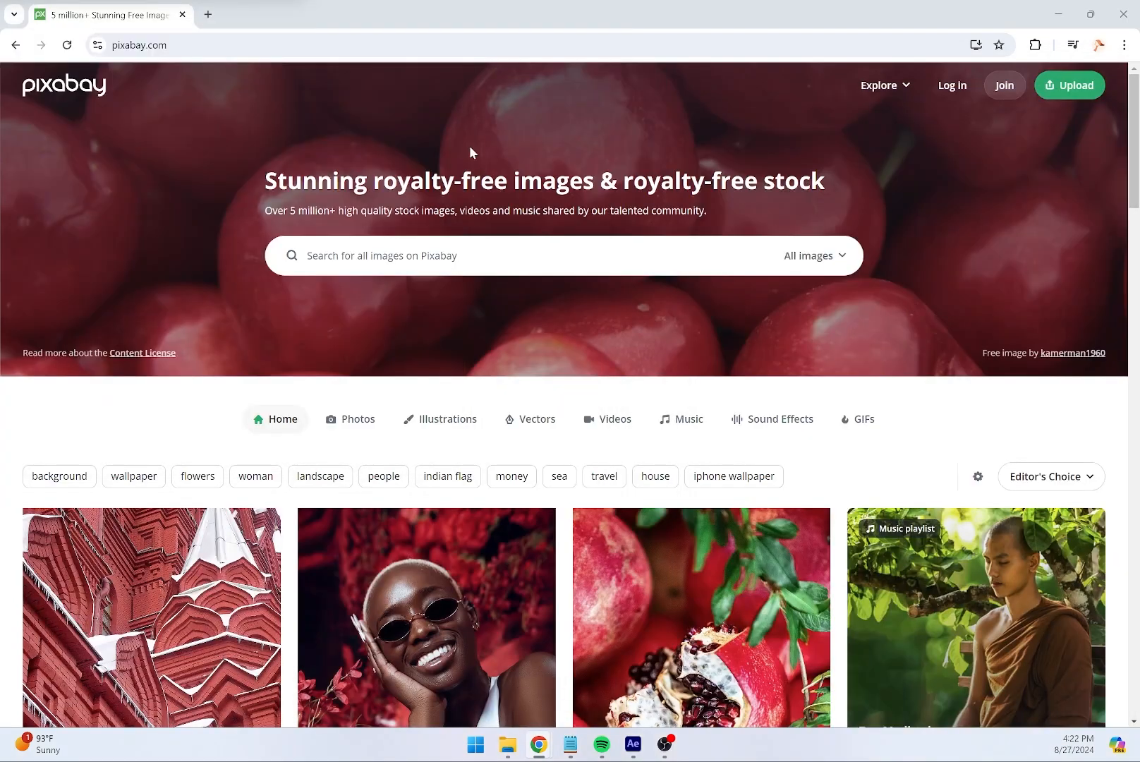
# Search Pixabay for "up beat" with the category set to Music and browse the resulting tracks
pyautogui.click(353, 42)
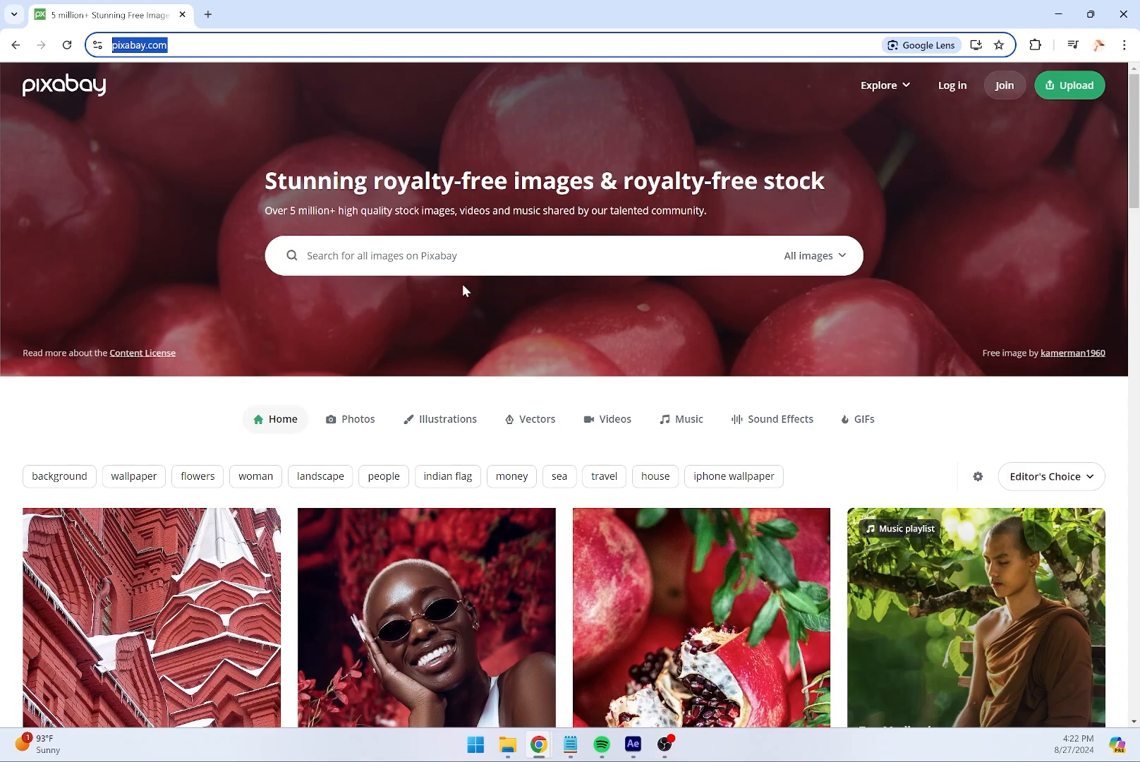
pyautogui.click(502, 264)
pyautogui.click(813, 256)
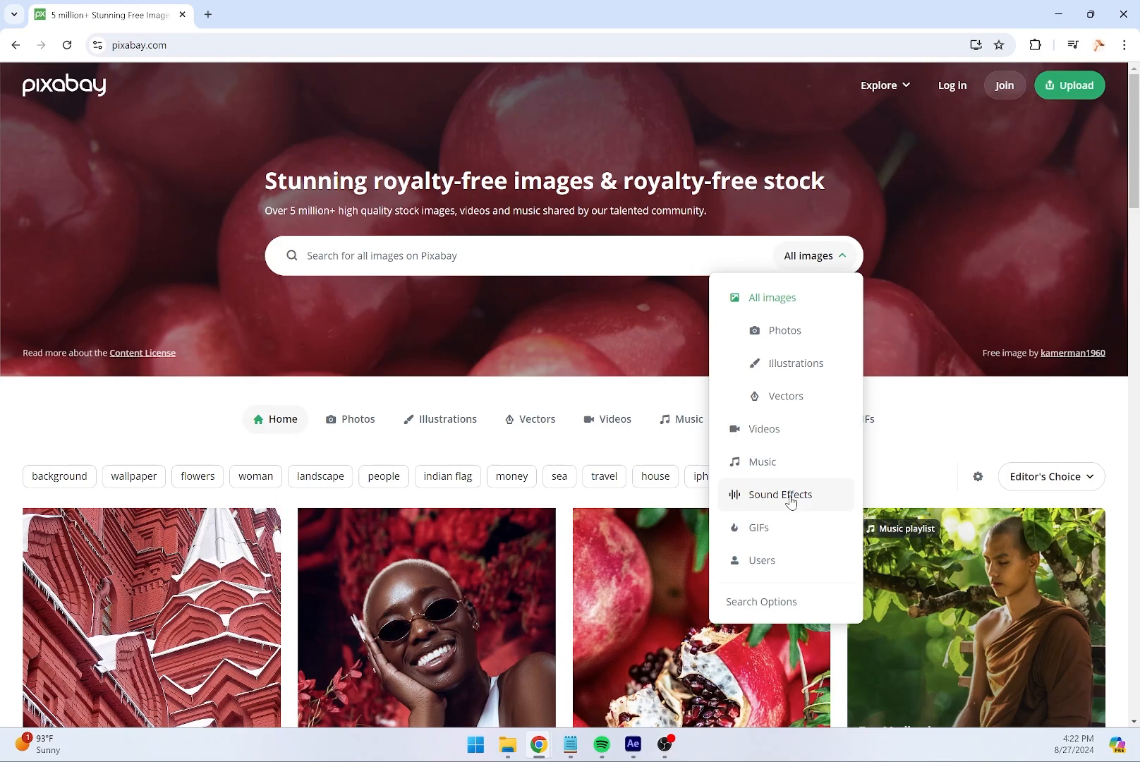
pyautogui.click(788, 466)
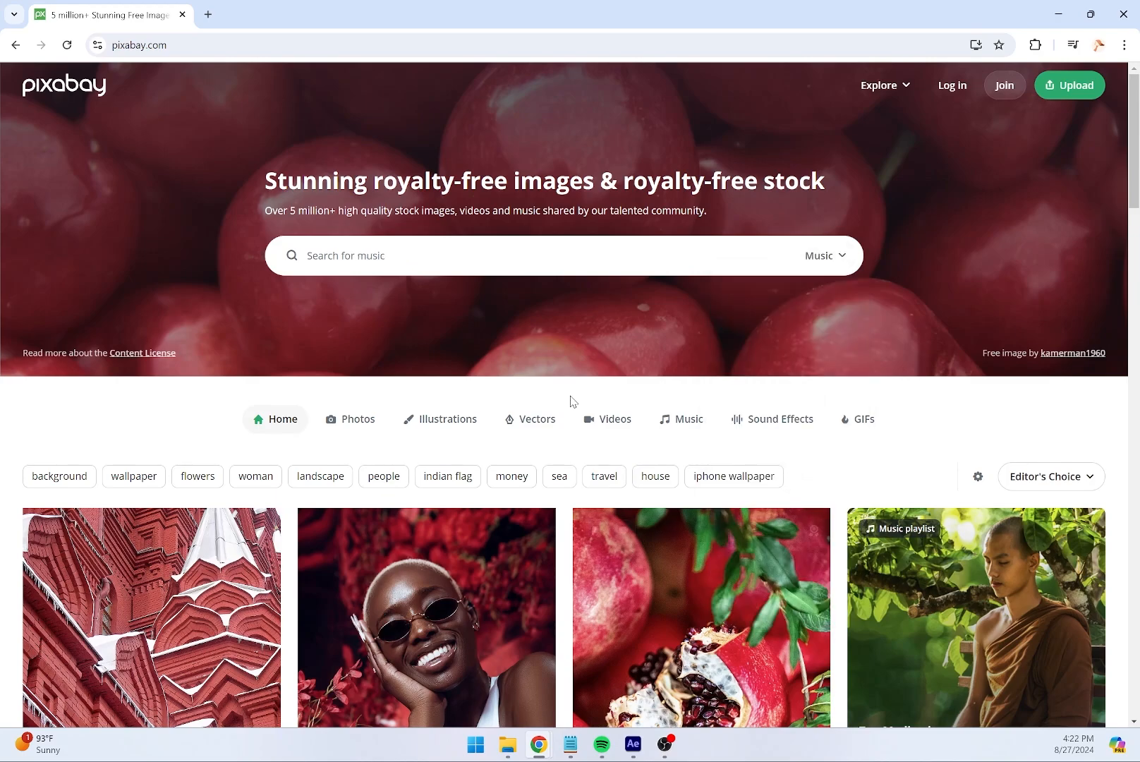
pyautogui.click(601, 249)
pyautogui.write('u')
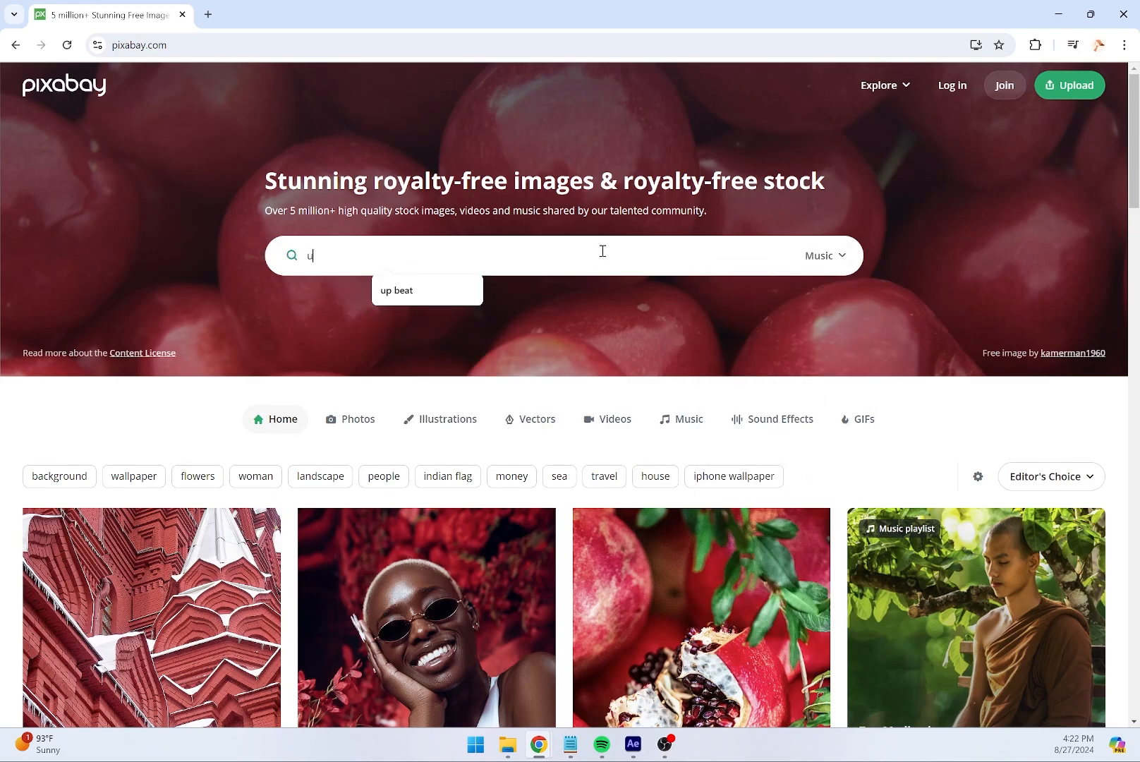
pyautogui.write('p beat')
pyautogui.press('Return')
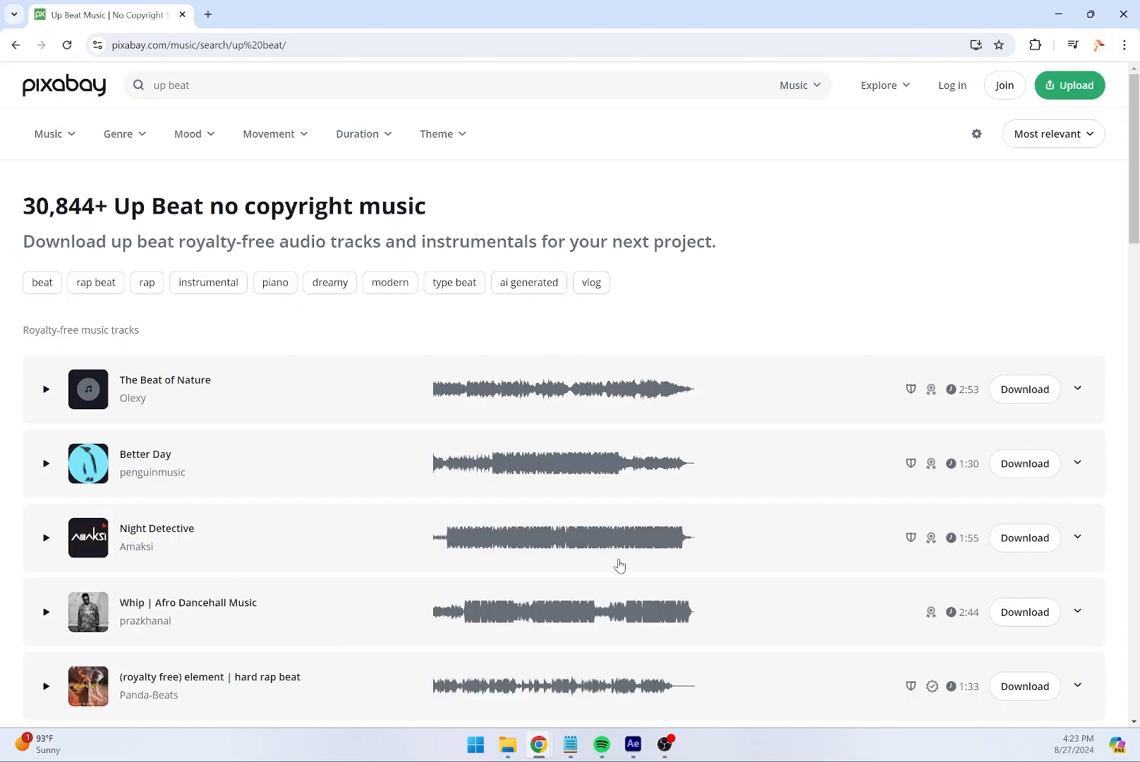
pyautogui.scroll(-10, 415, 499)
pyautogui.scroll(-16, 376, 493)
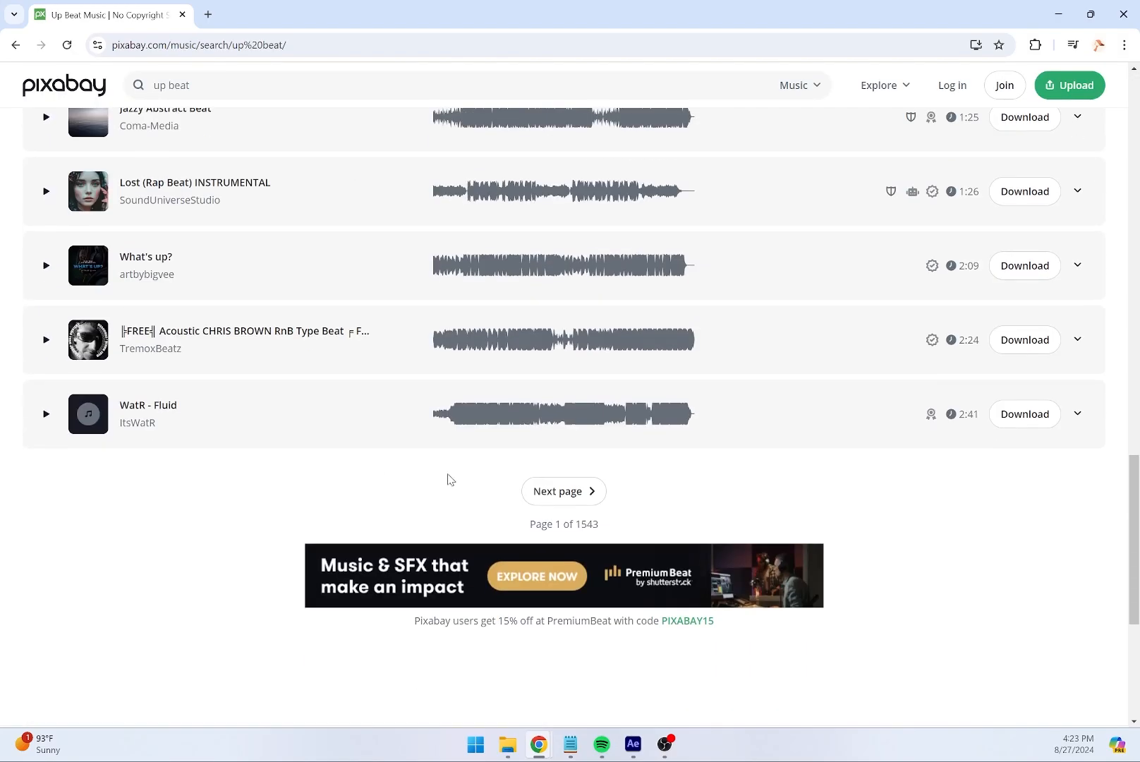
pyautogui.scroll(5, 554, 504)
pyautogui.scroll(17, 392, 481)
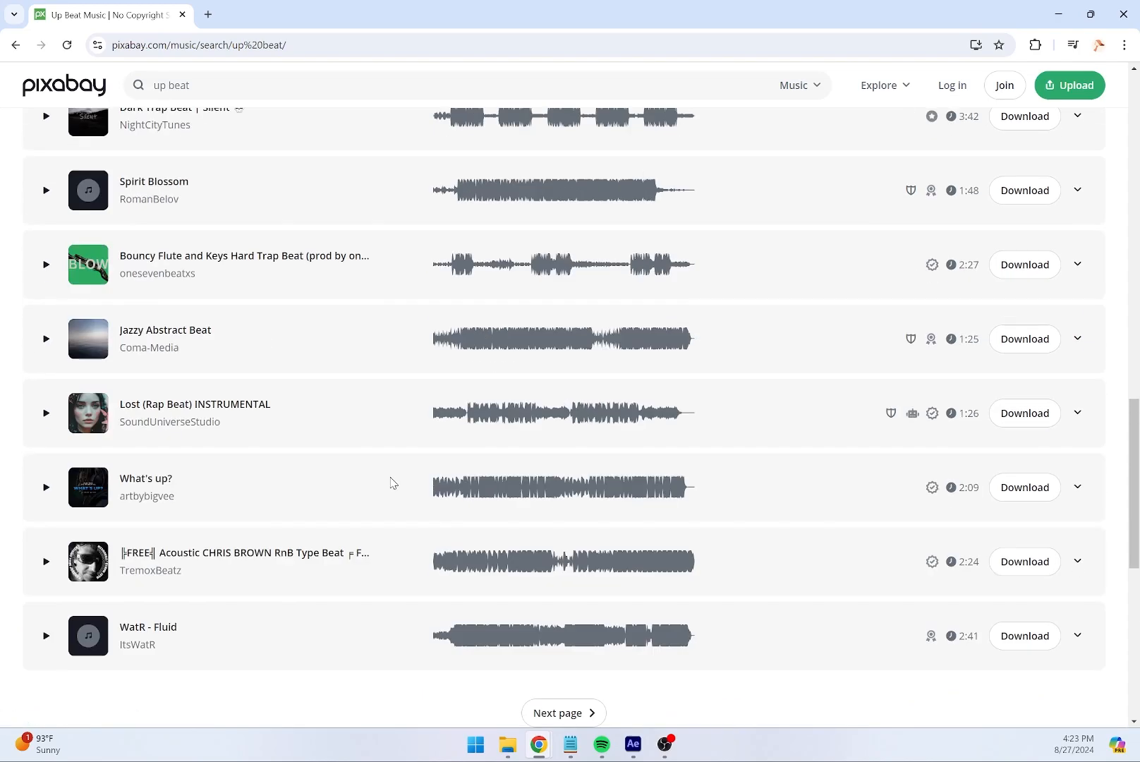
pyautogui.scroll(5, 776, 341)
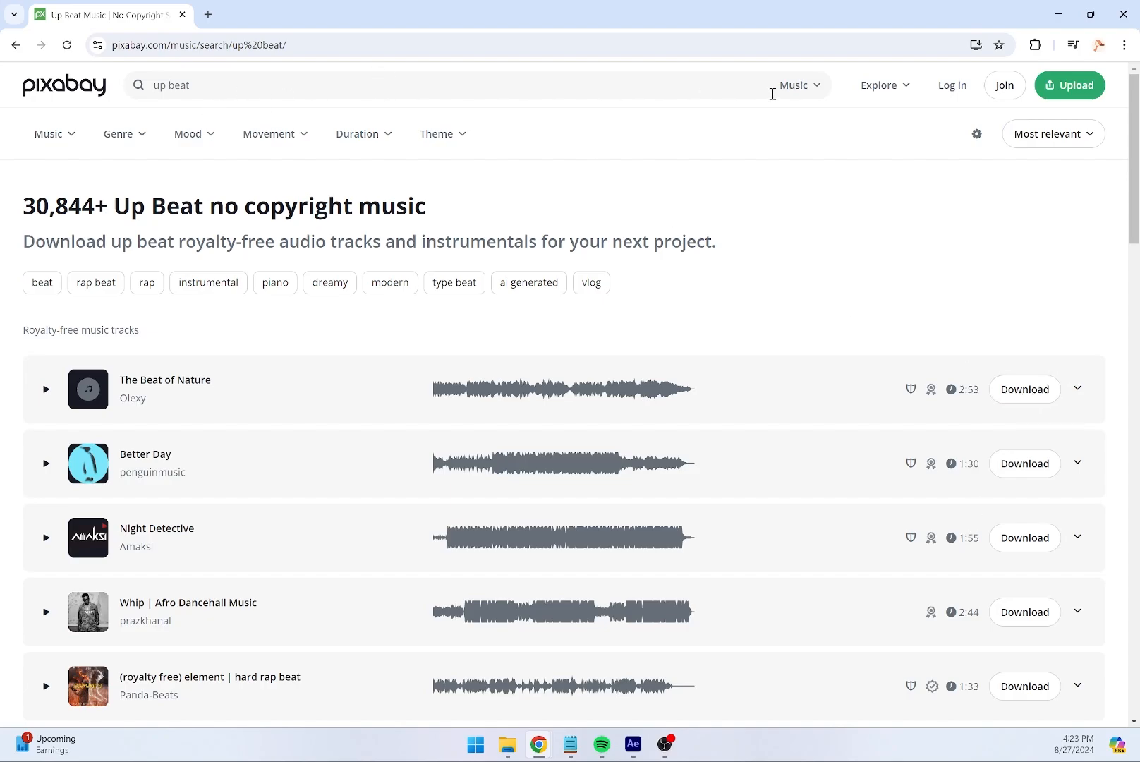
# Change the Pixabay category to Sound Effects and search for "car horn"
pyautogui.click(802, 86)
pyautogui.click(754, 323)
pyautogui.click(350, 82)
pyautogui.press('BackSpace')
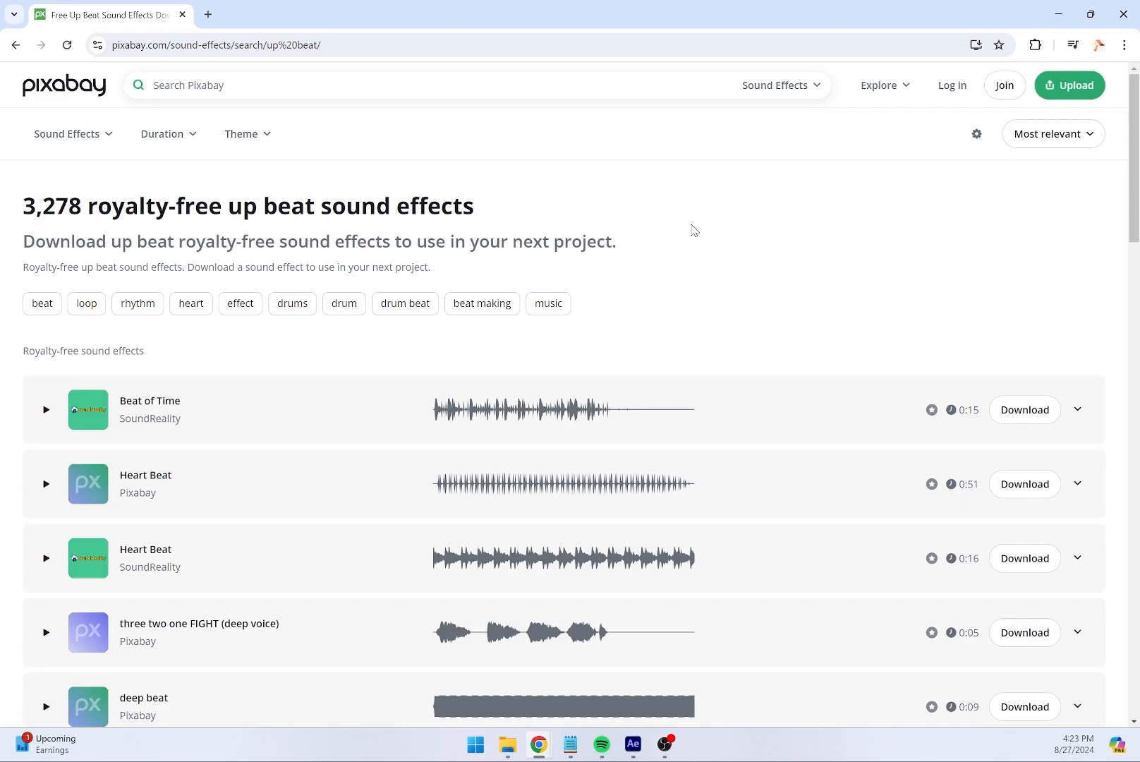
pyautogui.write('car horn')
pyautogui.press('Return')
# Browse the car horn results and preview the one-second Car Horn and the three-second Car Horns sound effects
pyautogui.scroll(-4, 84, 331)
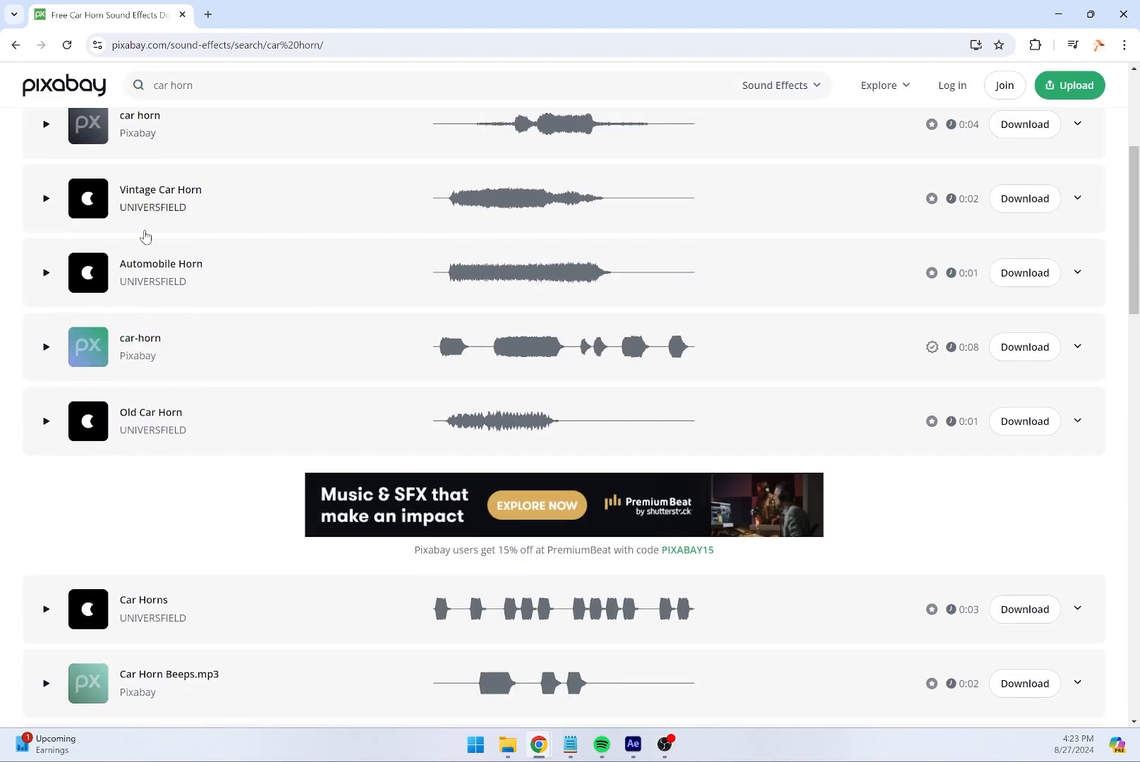
pyautogui.scroll(-4, 155, 510)
pyautogui.scroll(-4, 177, 334)
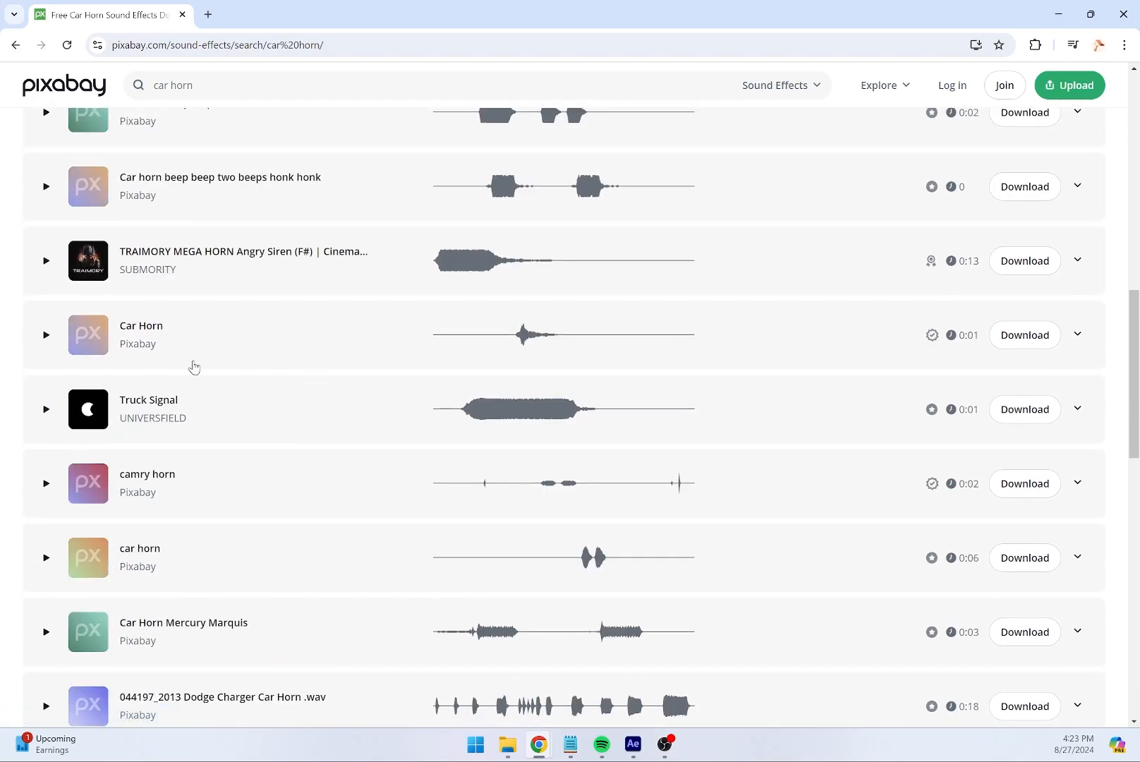
pyautogui.click(45, 334)
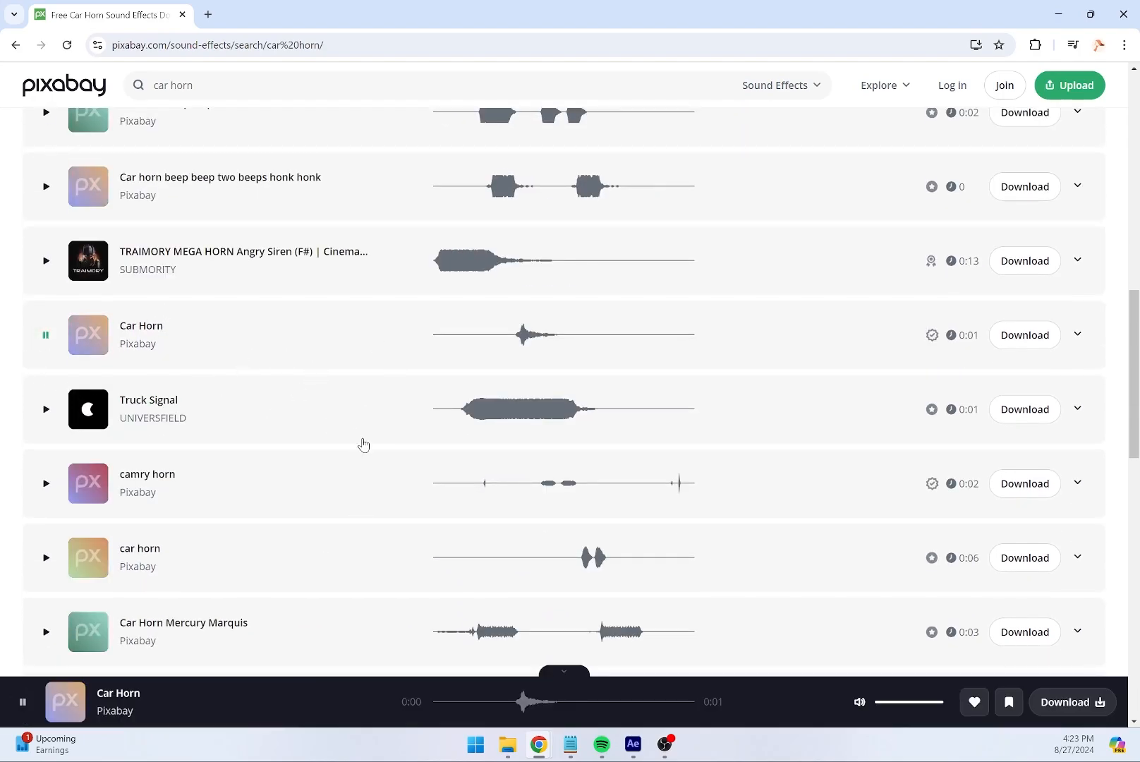
pyautogui.scroll(3, 56, 348)
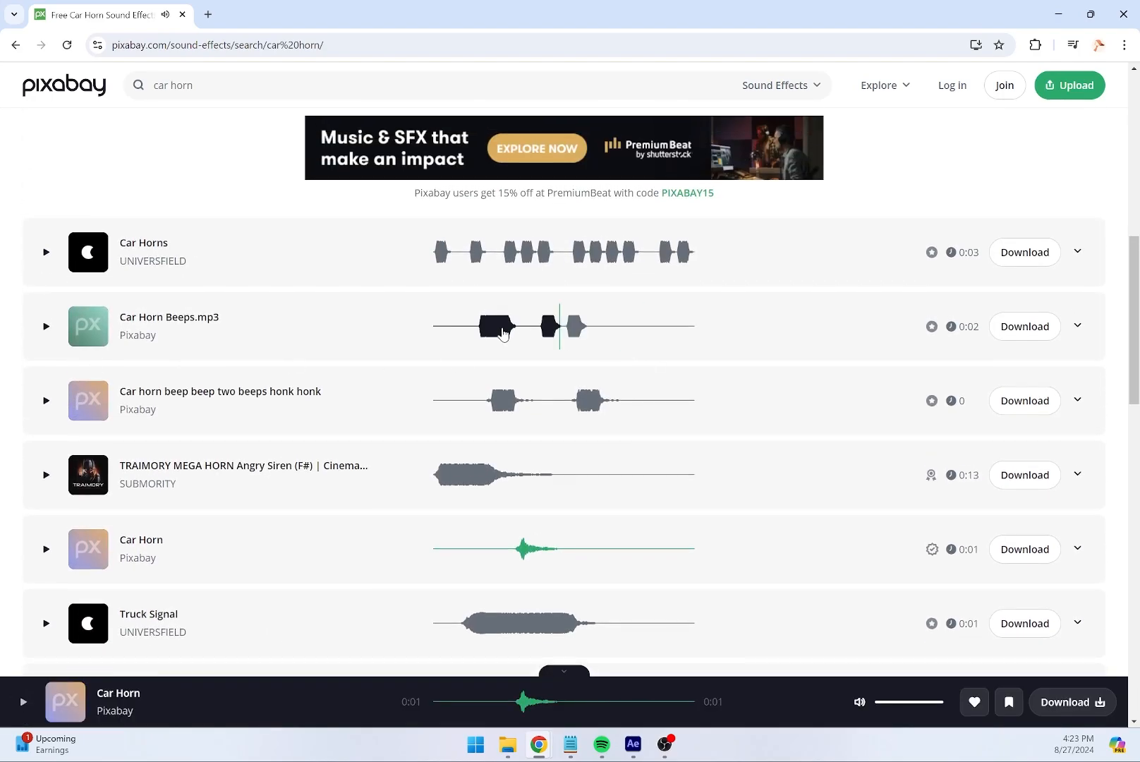
pyautogui.click(46, 253)
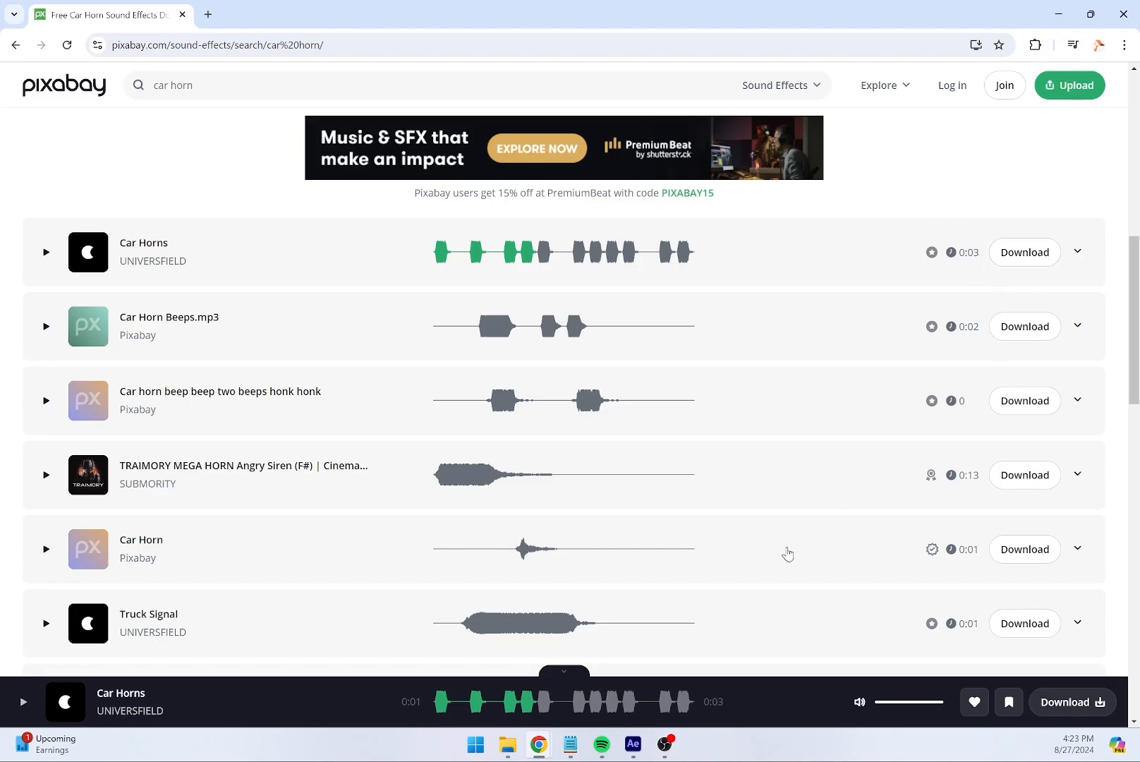
# Return to After Effects, add the lumbering-bugs MP3 to the Animating to Audio timeline as a layer, and play it back
pyautogui.click(1059, 14)
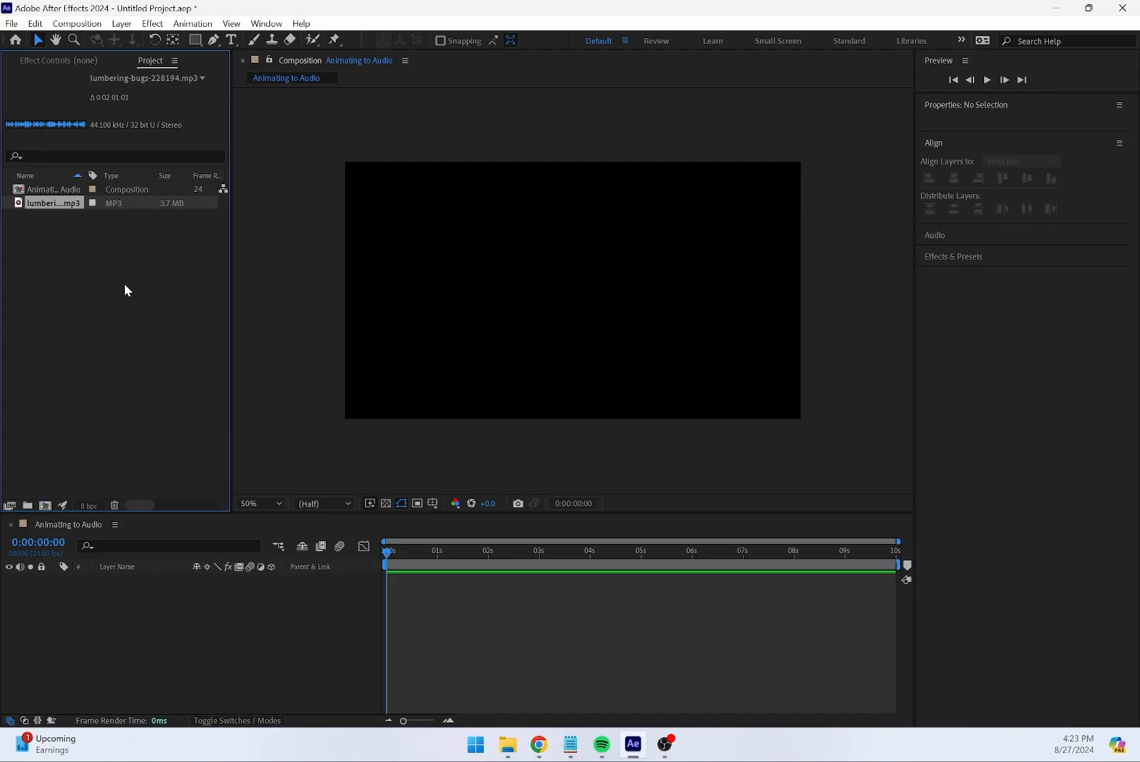
pyautogui.click(74, 235)
pyautogui.click(47, 203)
pyautogui.moveTo(115, 200); pyautogui.dragTo(159, 616)
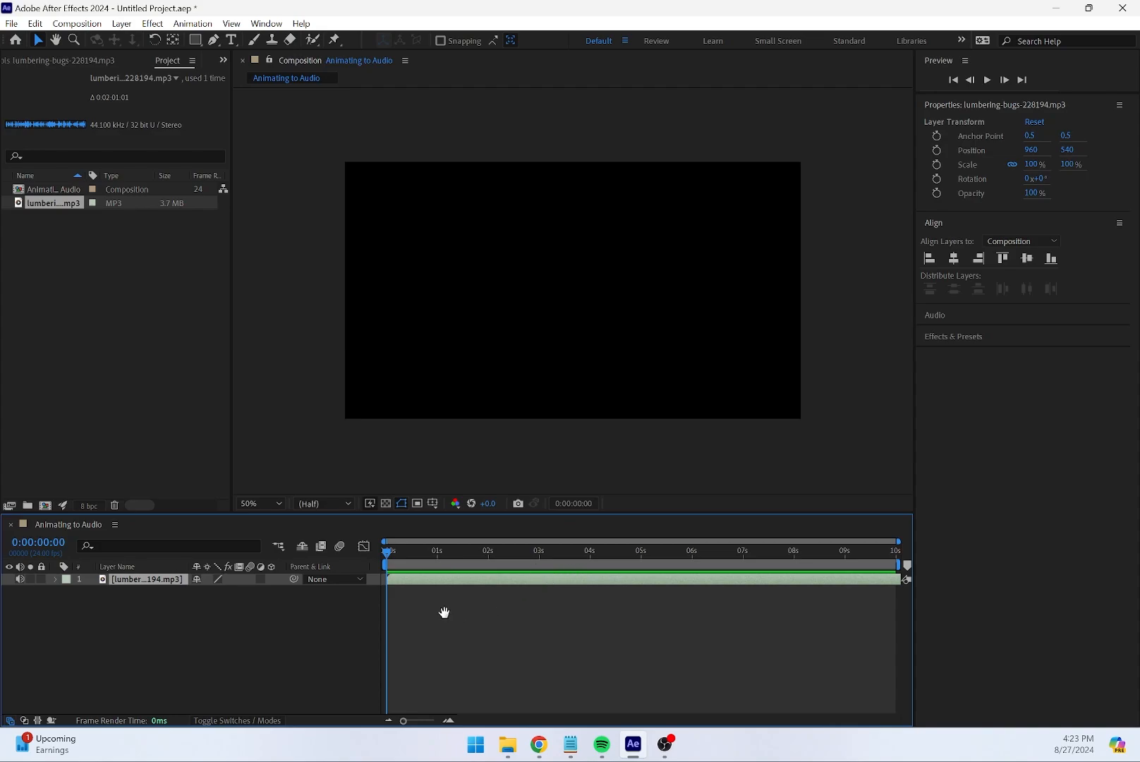
pyautogui.press('space')
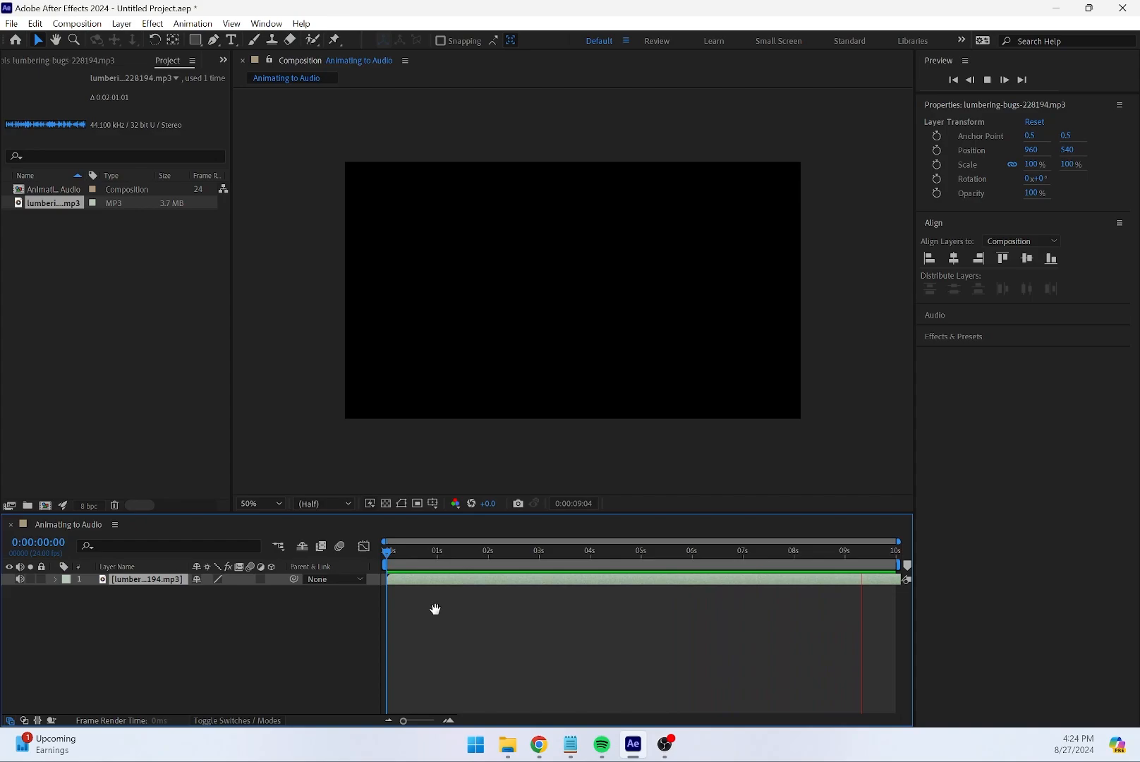
pyautogui.press('space')
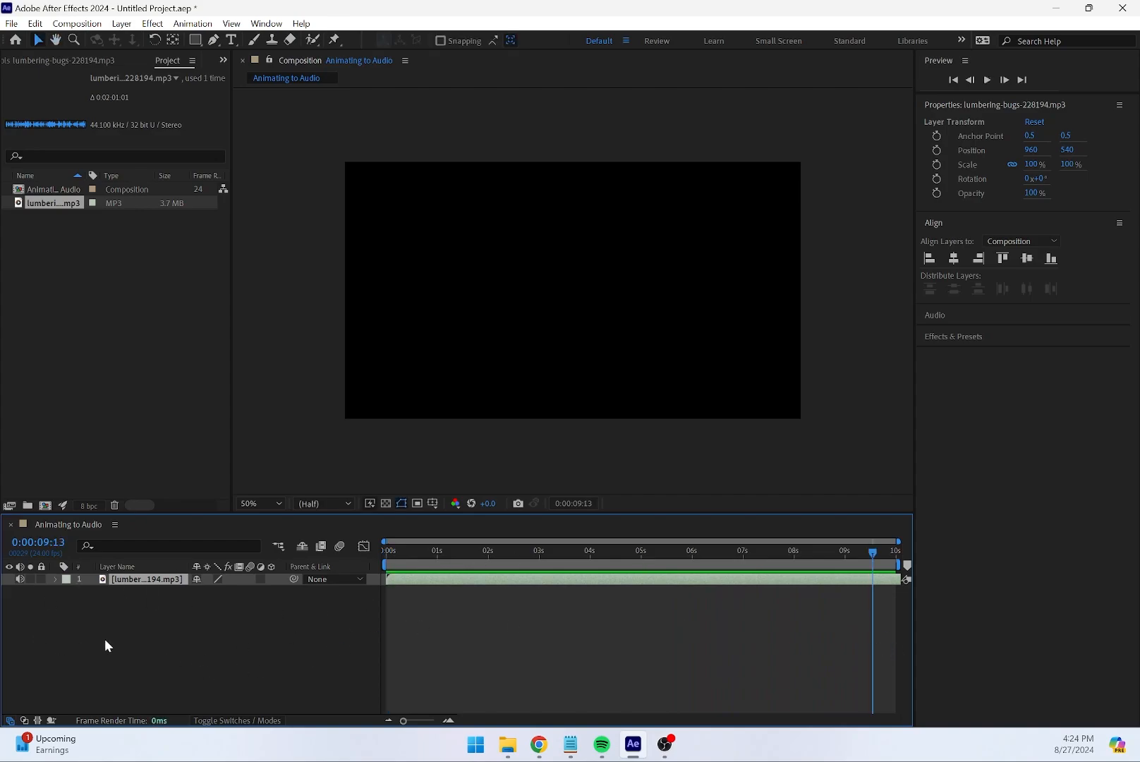
# Expand the audio layer's properties in the timeline to display its waveform
pyautogui.click(55, 579)
pyautogui.click(67, 593)
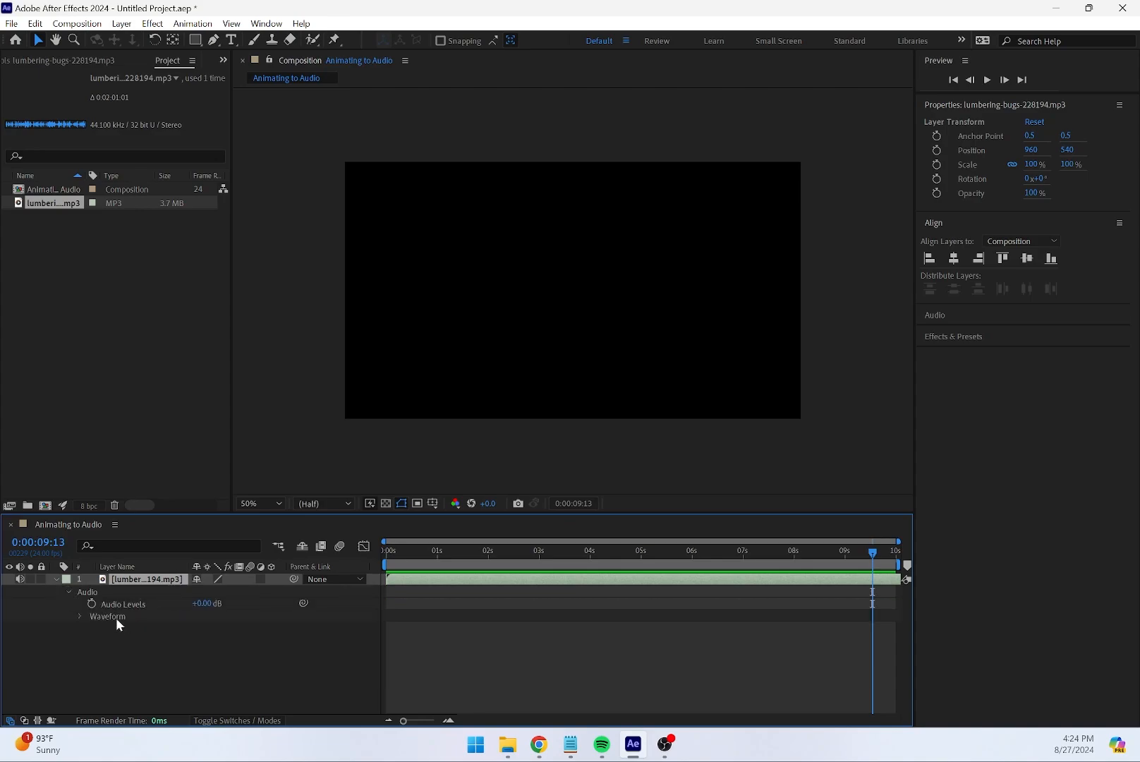
pyautogui.click(74, 620)
pyautogui.click(79, 617)
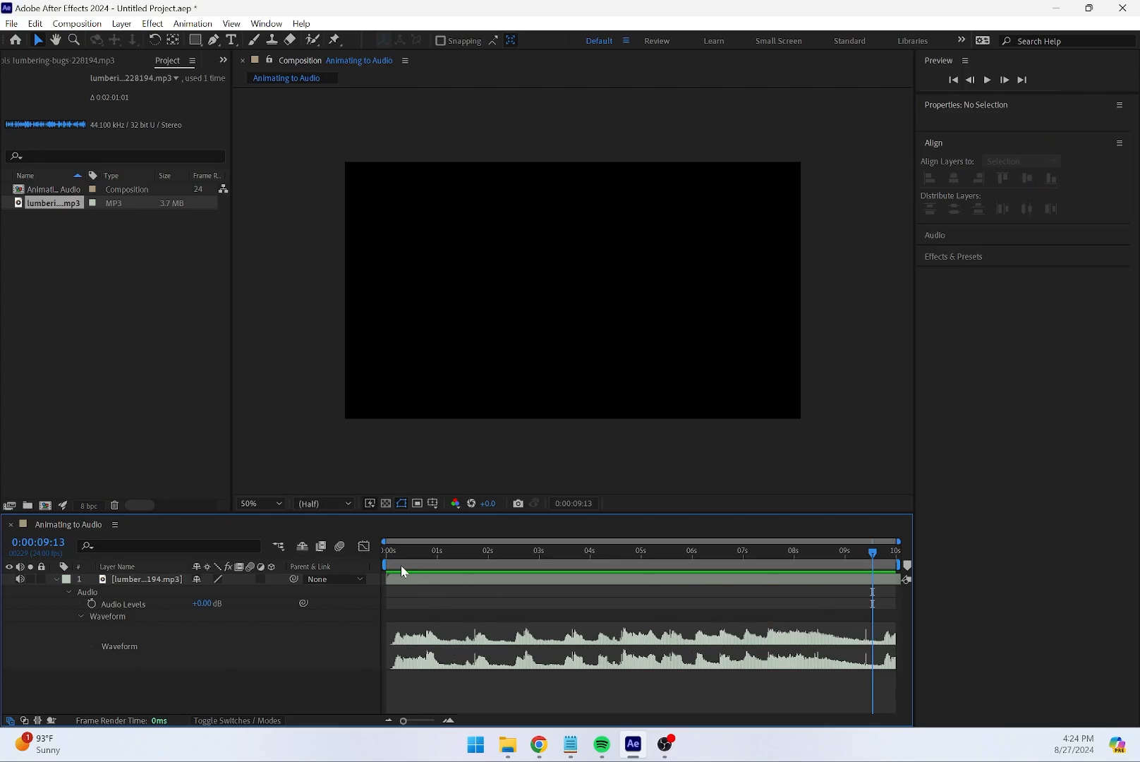
# Play the audio from the start of the timeline and zoom into the waveform to examine its peaks
pyautogui.press('Home')
pyautogui.press('space')
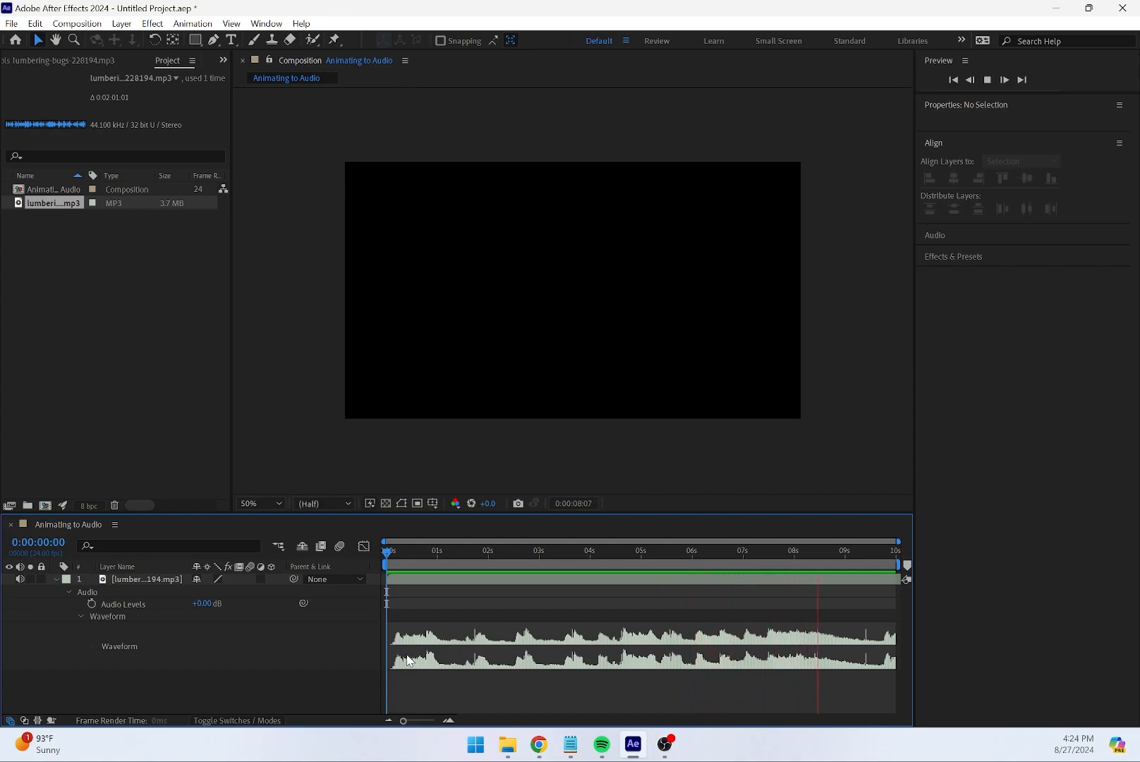
pyautogui.press('space')
pyautogui.scroll(3, 465, 663)
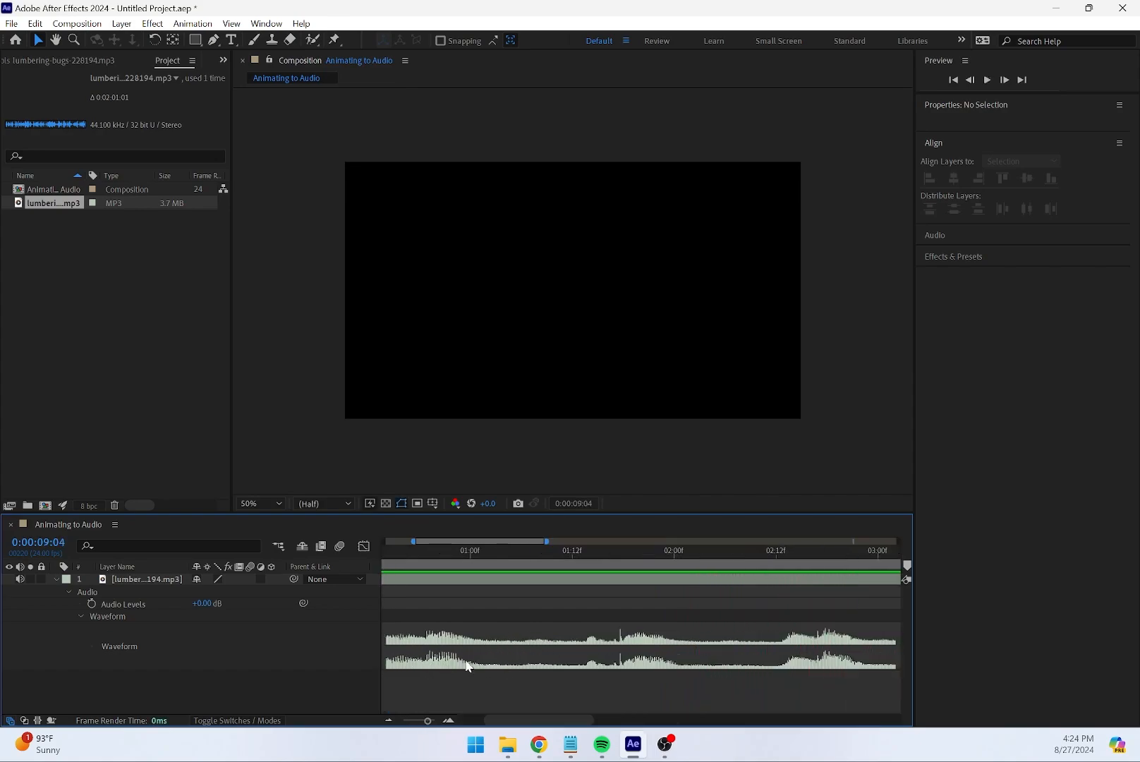
pyautogui.scroll(3, 561, 662)
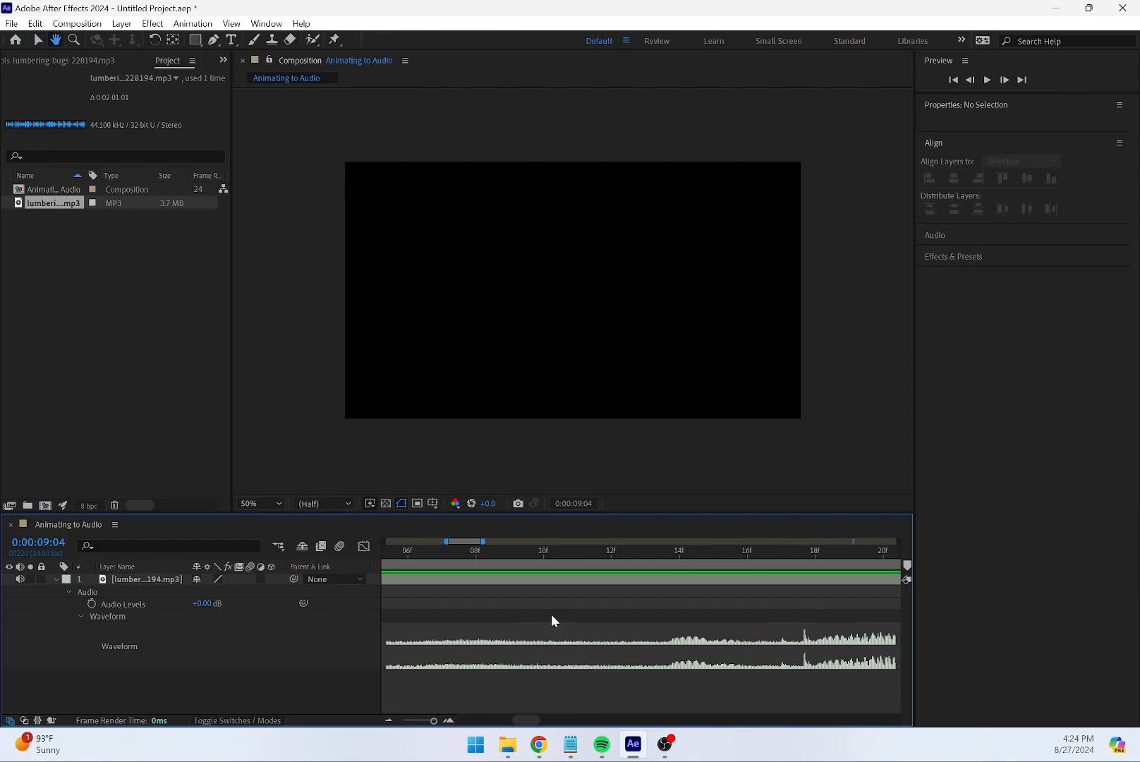
pyautogui.press('space')
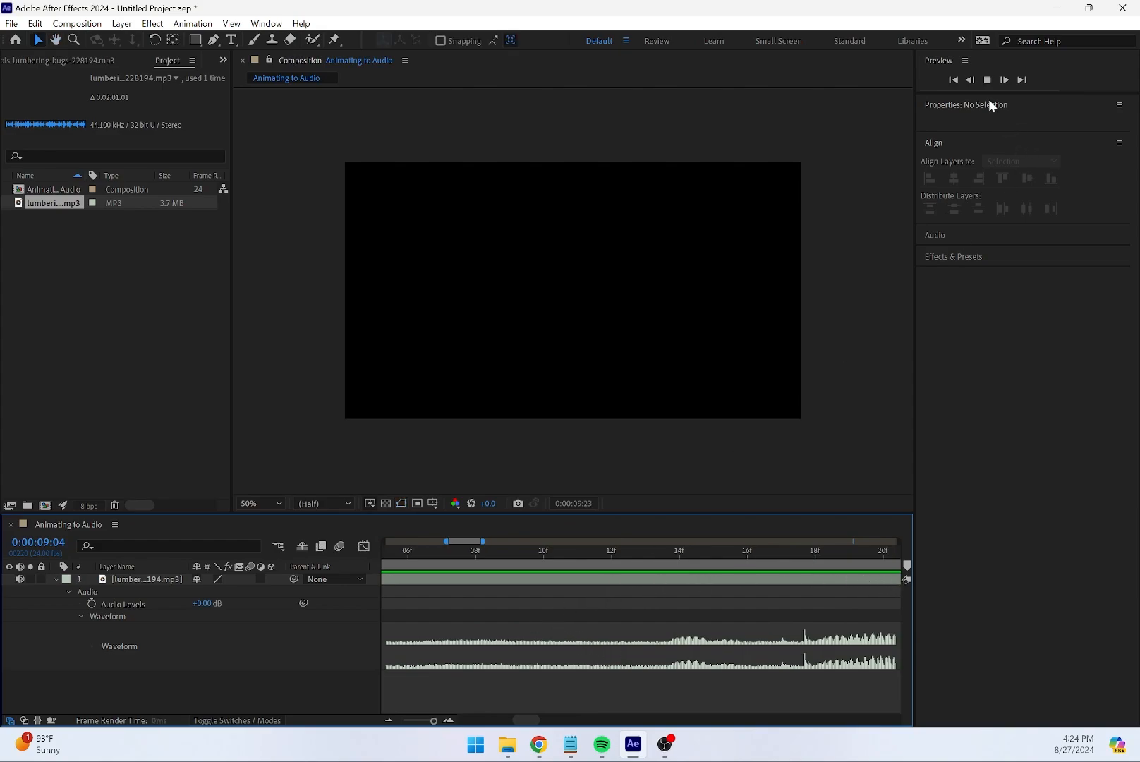
pyautogui.click(988, 80)
# Scrub from the start of the timeline to 0:00:00:16 to examine the waveform's first peaks
pyautogui.click(487, 550)
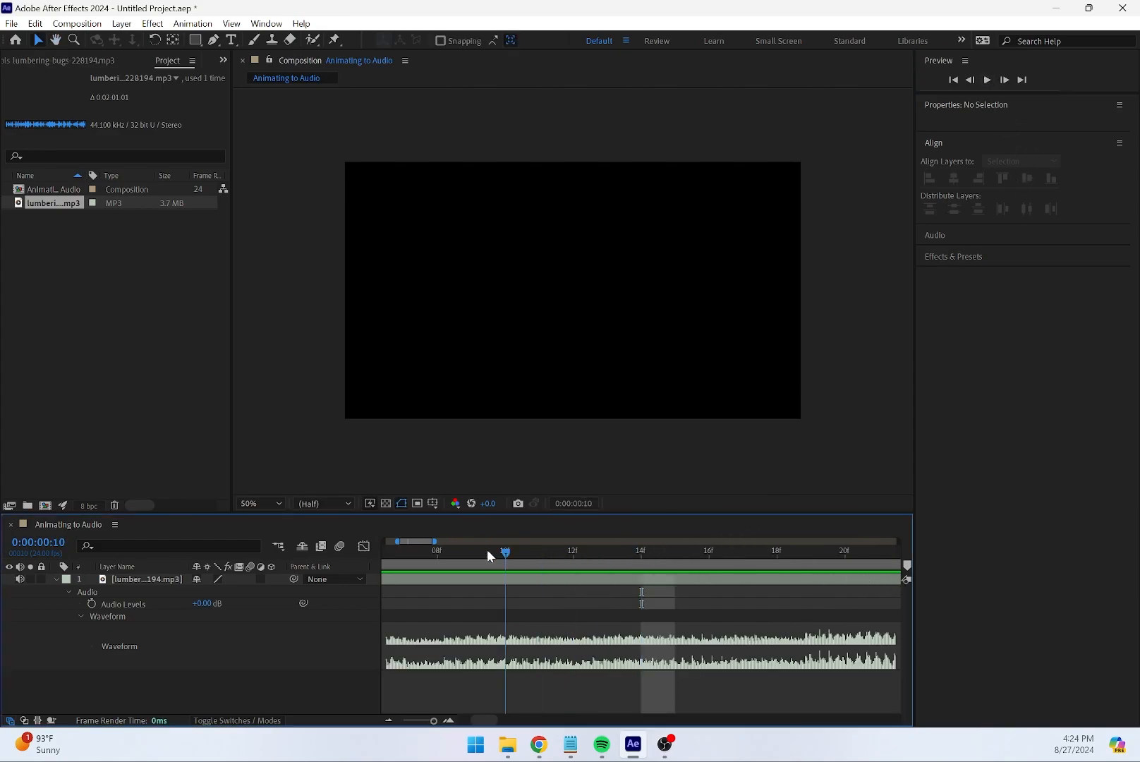
pyautogui.moveTo(487, 549); pyautogui.dragTo(320, 554)
pyautogui.scroll(-4, 527, 613)
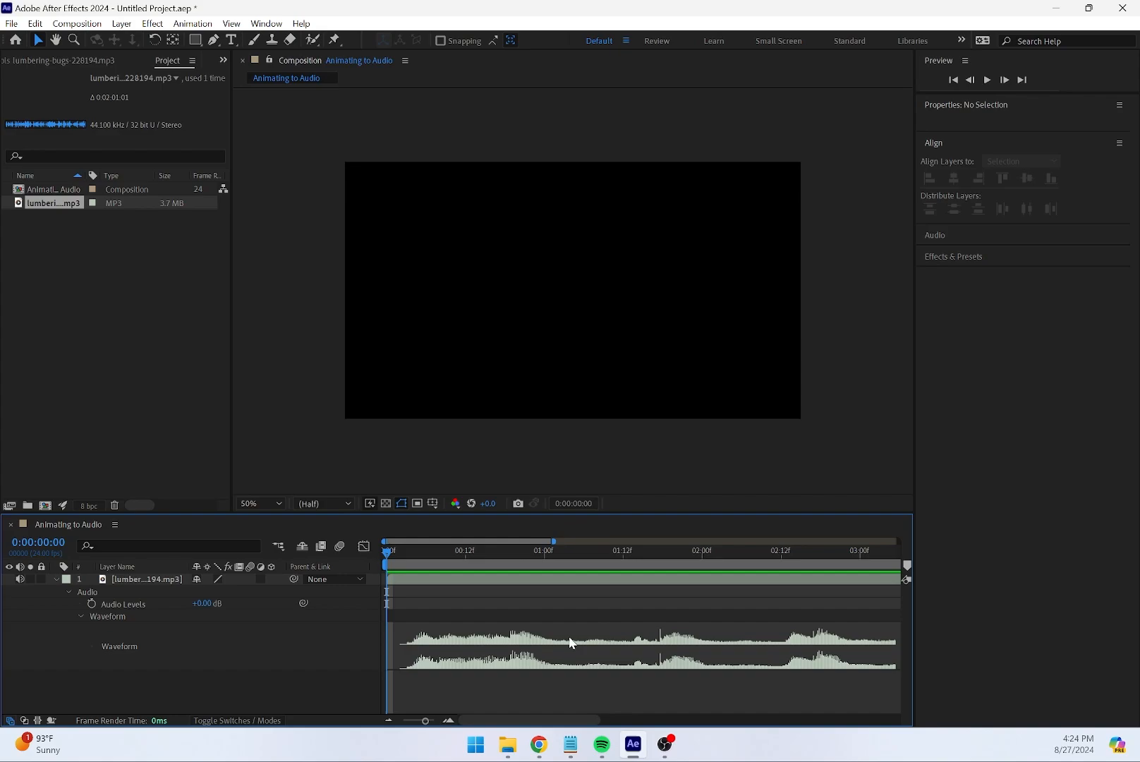
pyautogui.moveTo(389, 552); pyautogui.dragTo(479, 570)
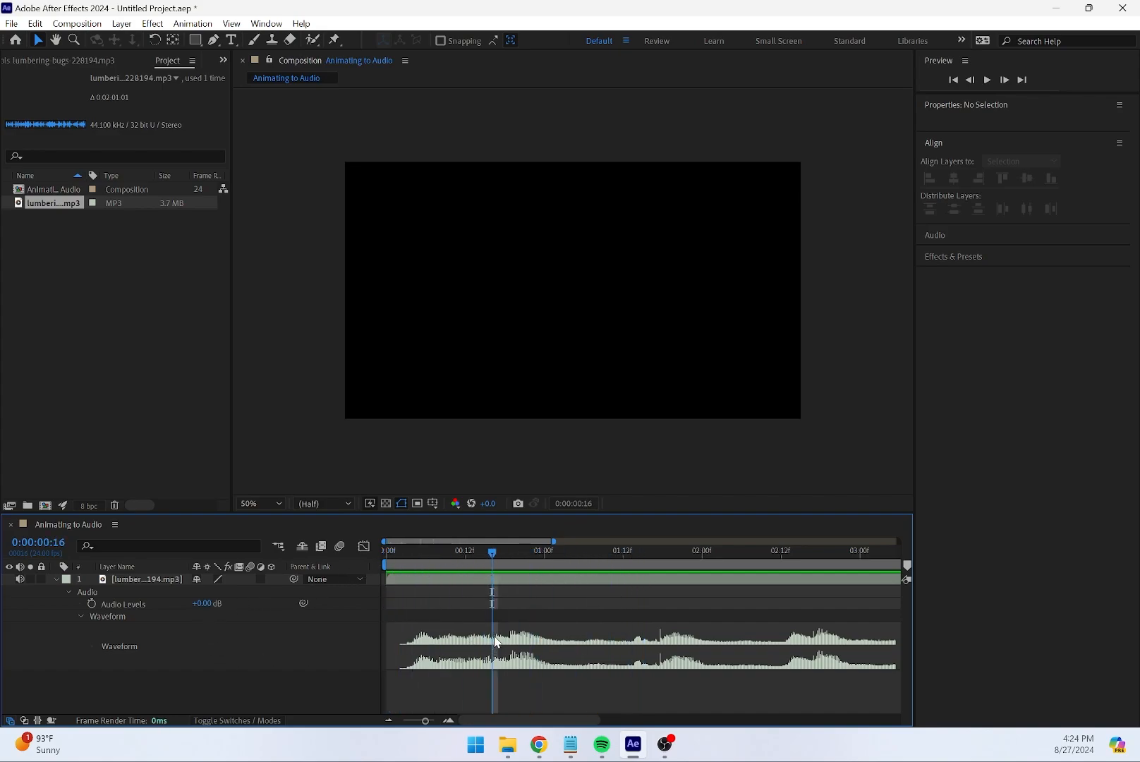
pyautogui.scroll(-3, 494, 642)
# Collapse the audio layer, draw a circle about 684 px in diameter with the Ellipse tool, and centre it in the composition
pyautogui.click(57, 580)
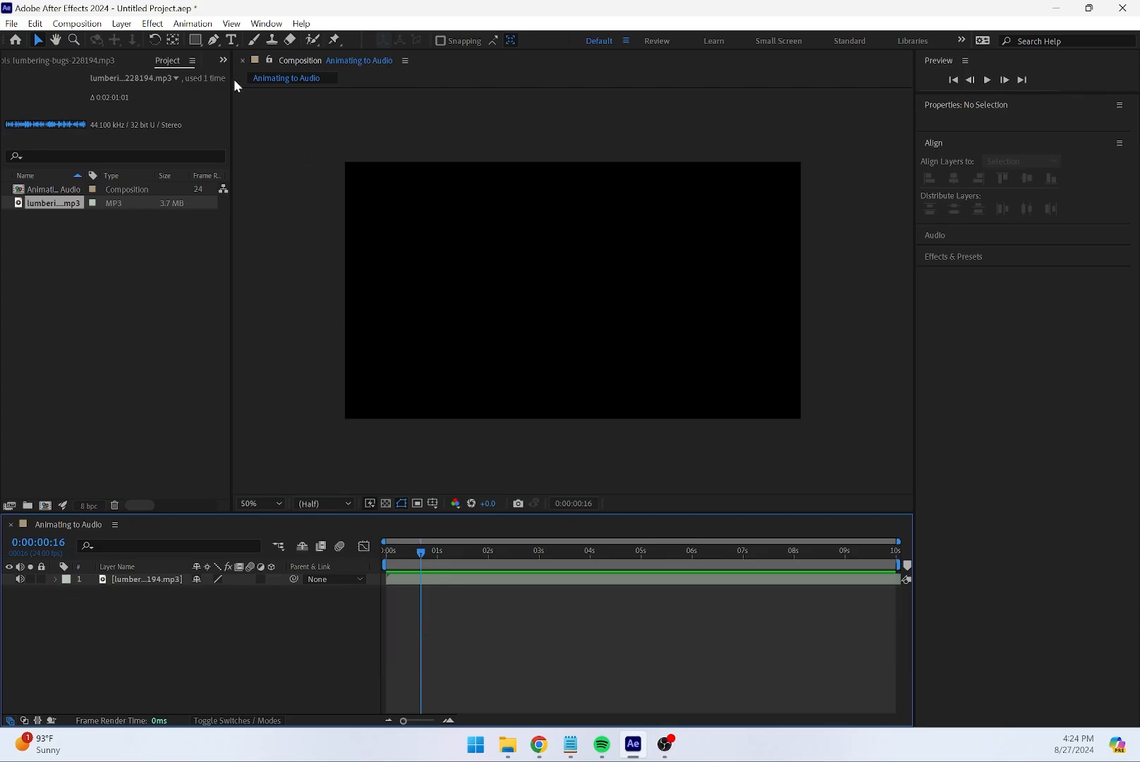
pyautogui.click(195, 39)
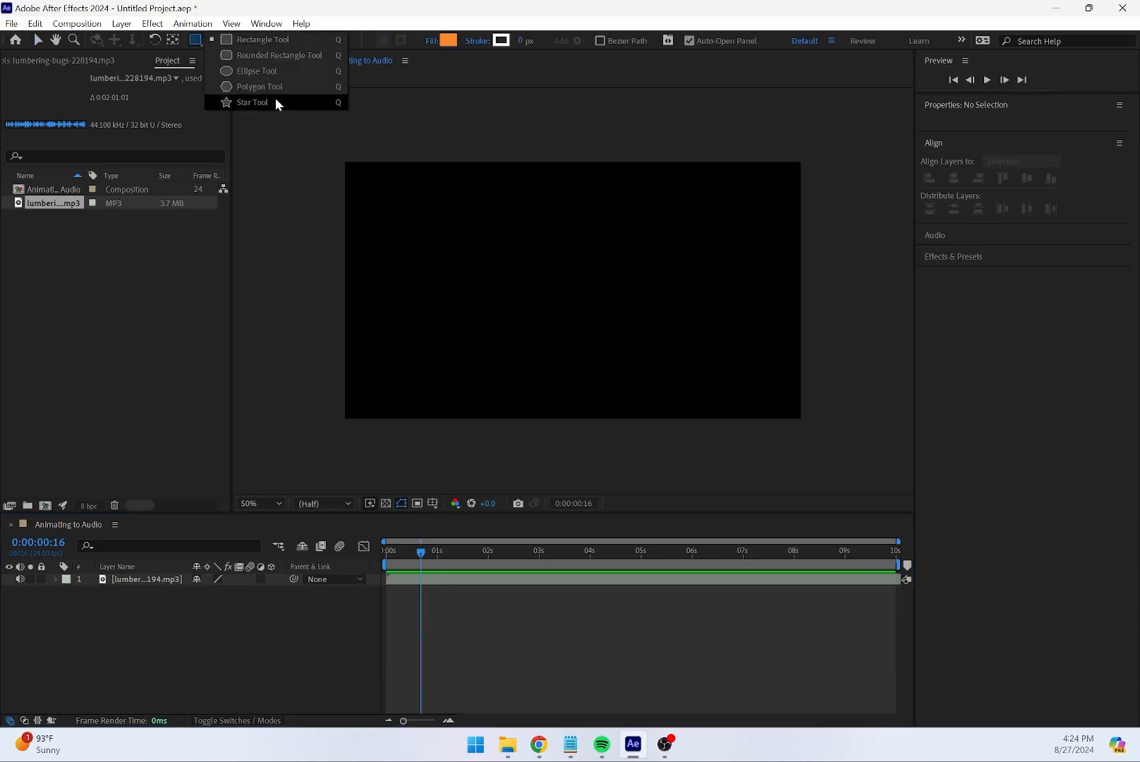
pyautogui.click(304, 74)
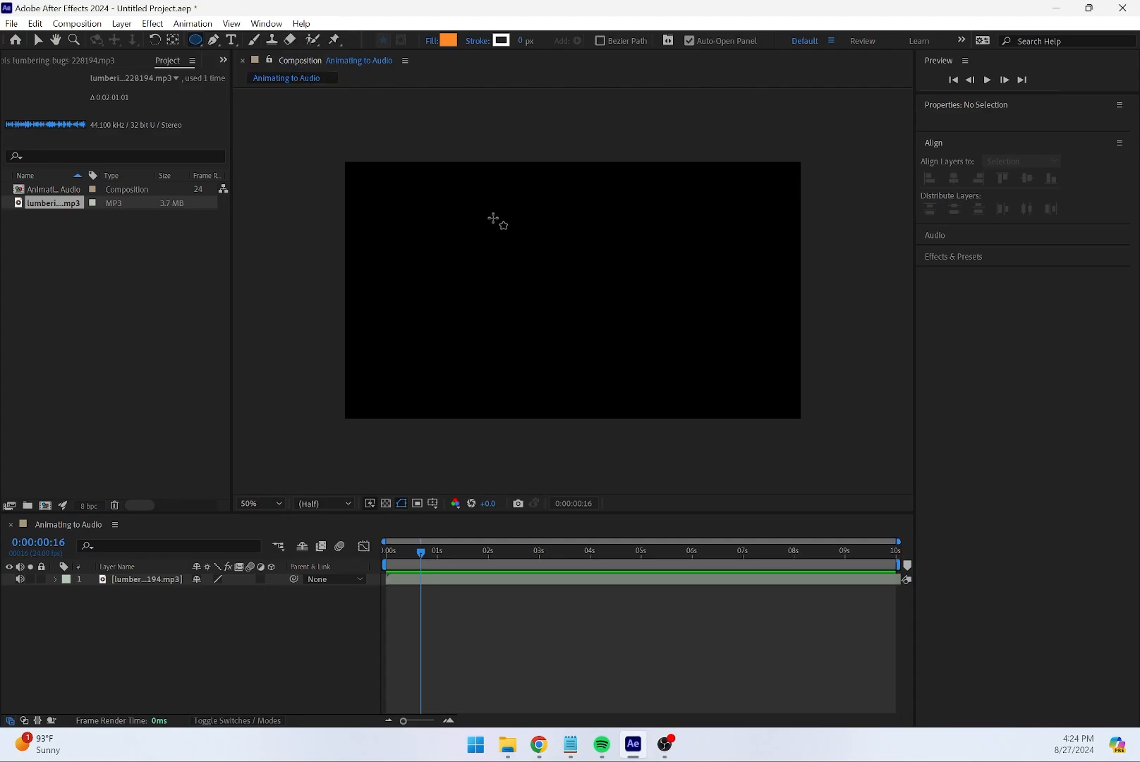
pyautogui.moveTo(457, 211)
pyautogui.mouseDown()
pyautogui.moveTo(614, 320)
pyautogui.moveTo(690, 413)
pyautogui.moveTo(611, 346)
pyautogui.moveTo(619, 354)
pyautogui.mouseUp()
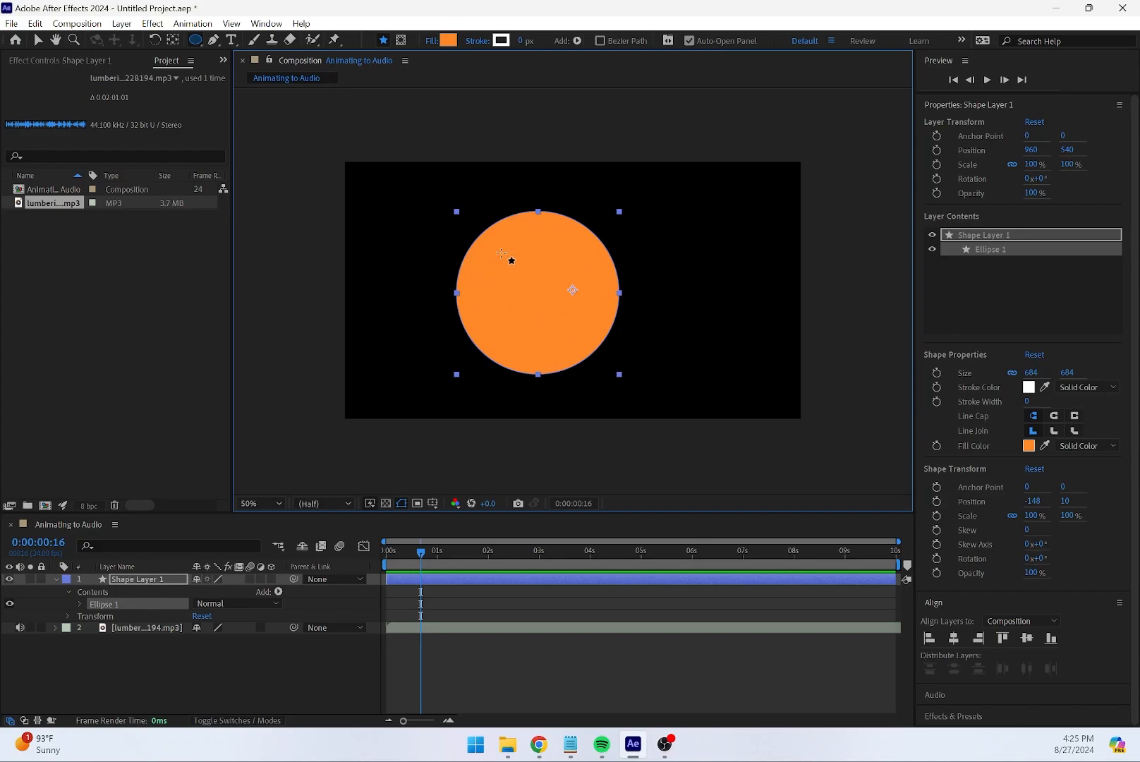
pyautogui.click(954, 638)
pyautogui.click(1026, 637)
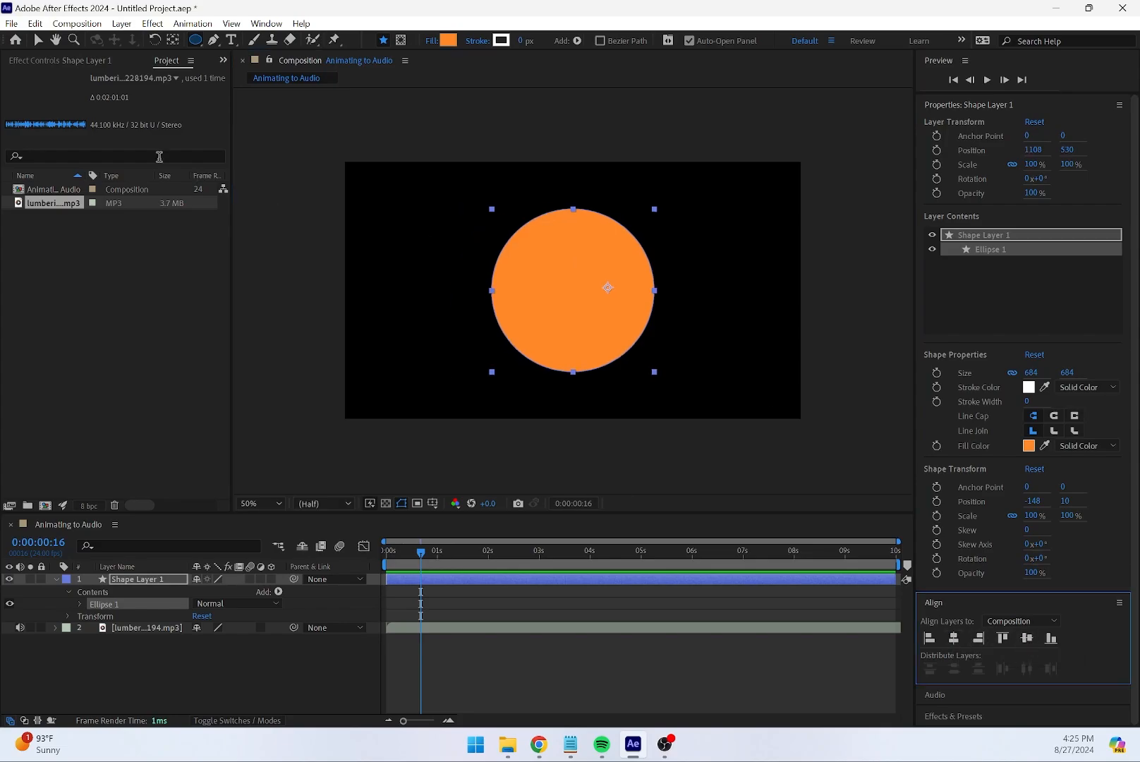
# Move the shape layer's anchor point to the circle's centre with the Pan Behind tool, then reselect the layer with the Selection tool
pyautogui.click(173, 40)
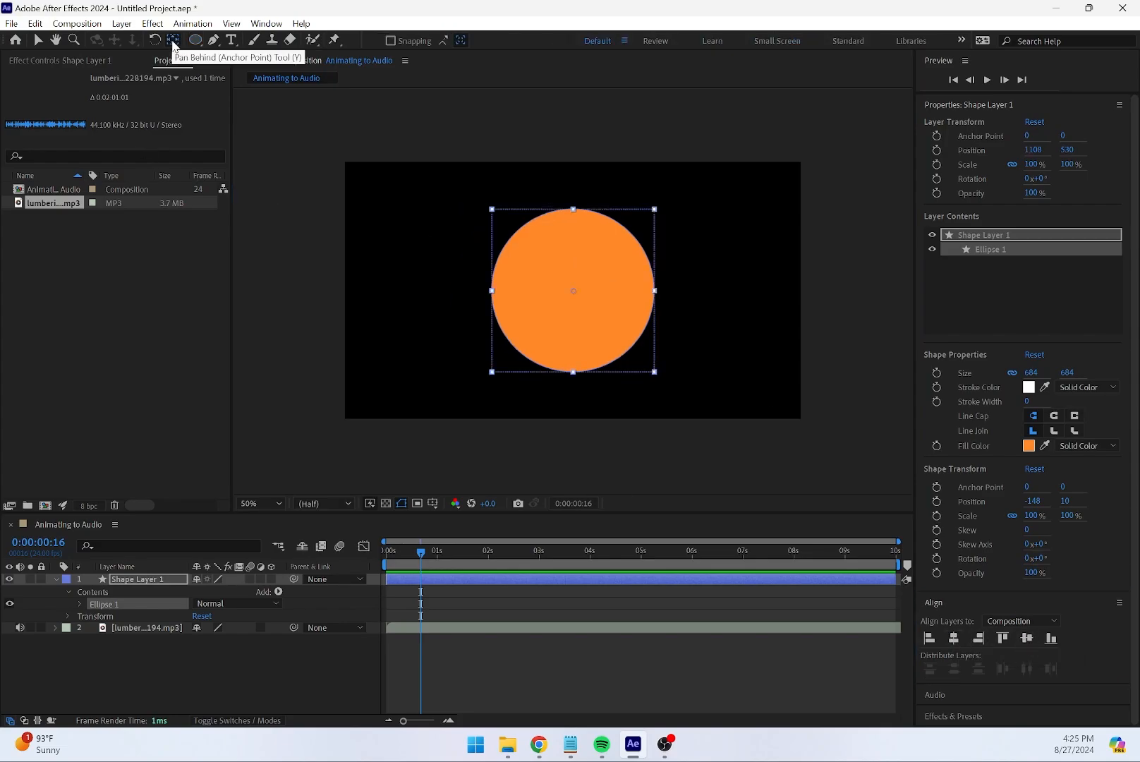
pyautogui.click(715, 344)
pyautogui.click(595, 325)
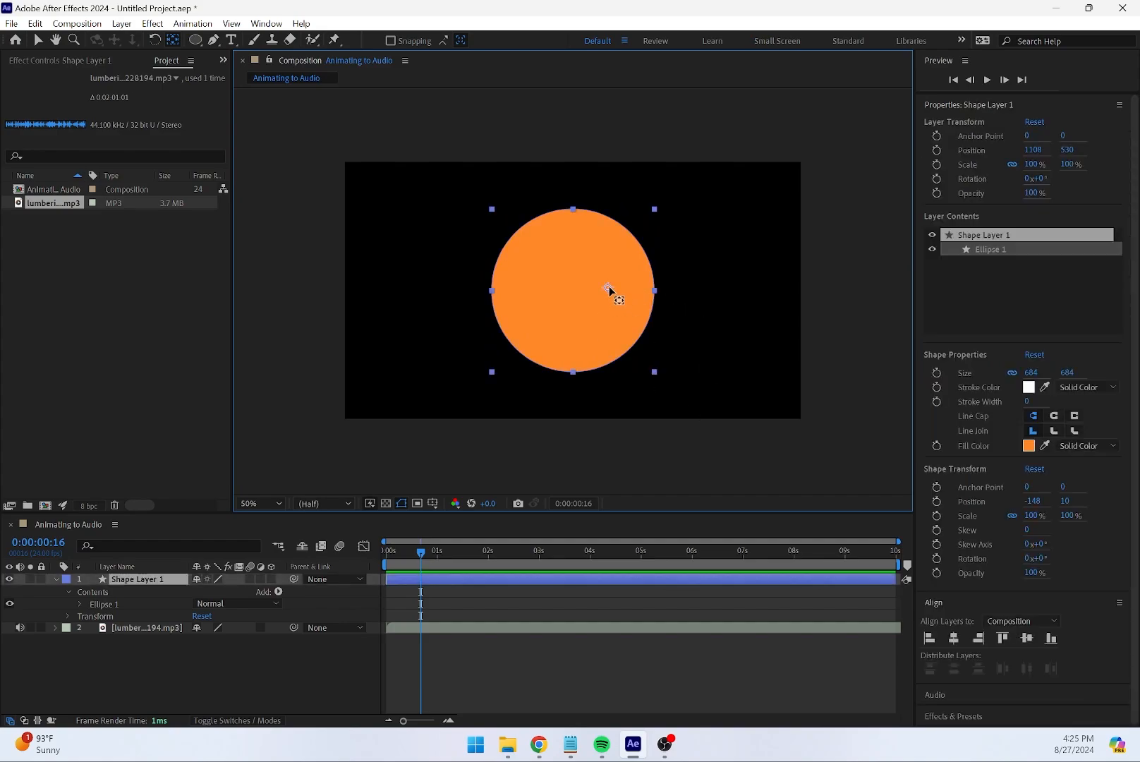
pyautogui.moveTo(608, 289); pyautogui.dragTo(574, 290)
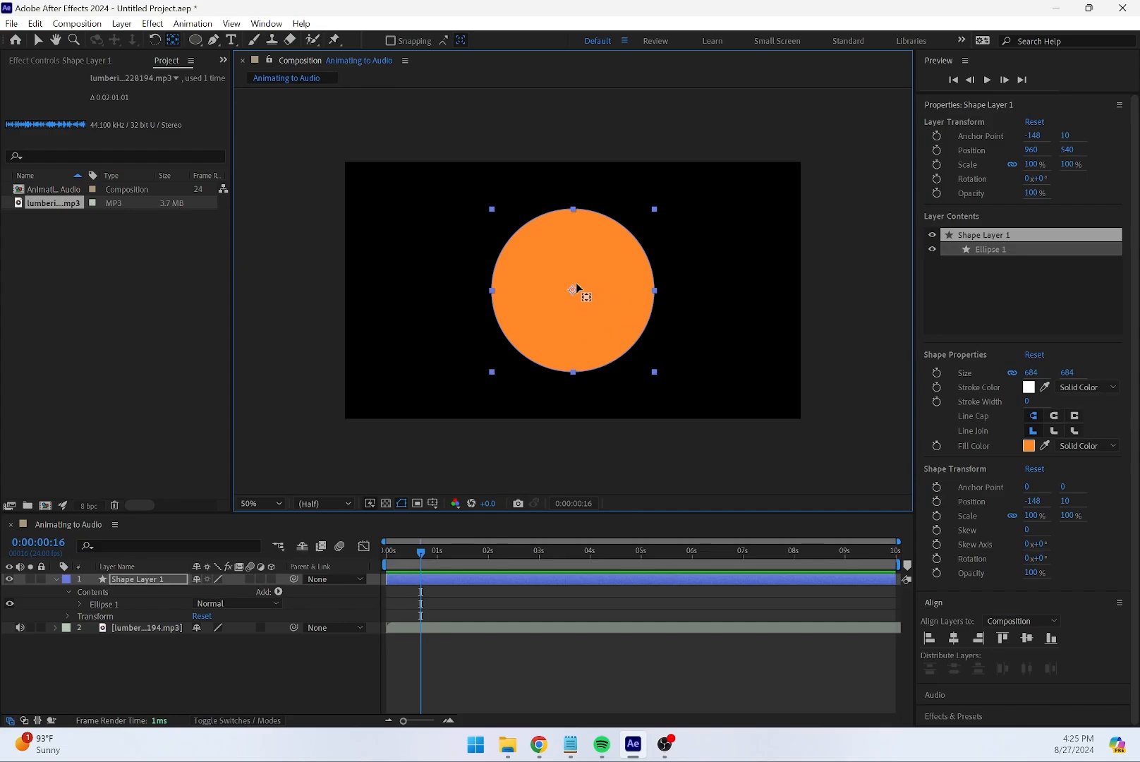
pyautogui.click(38, 40)
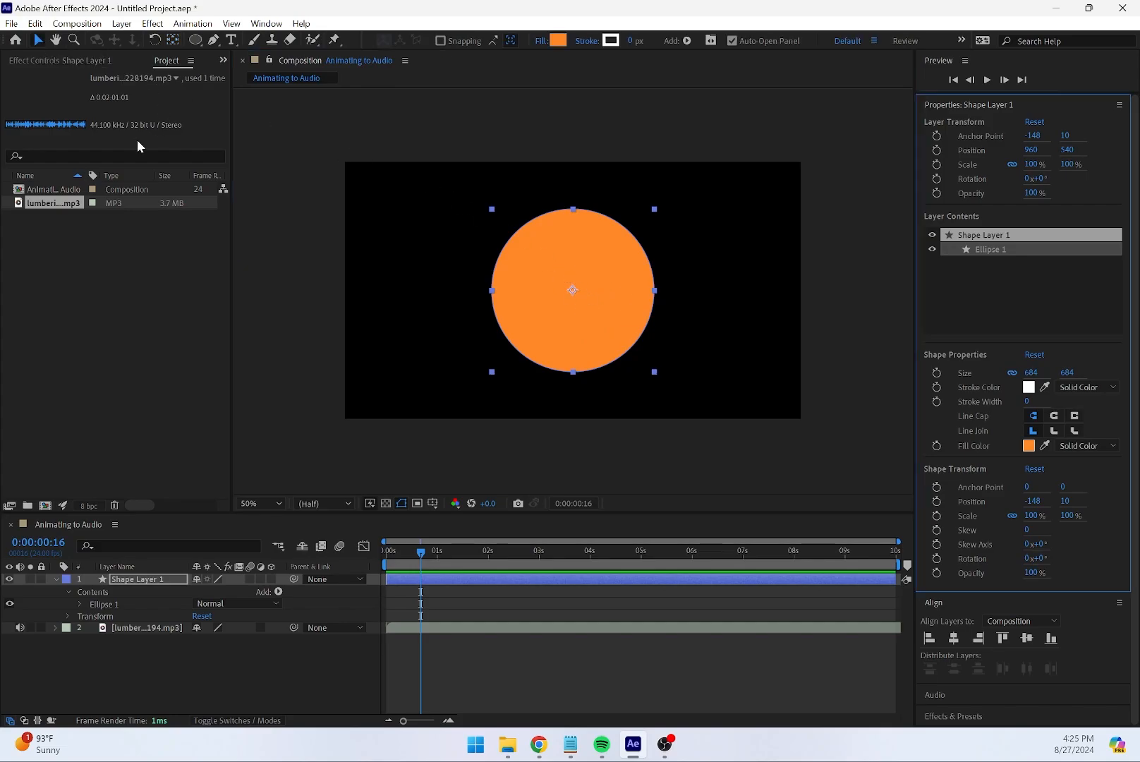
pyautogui.click(565, 257)
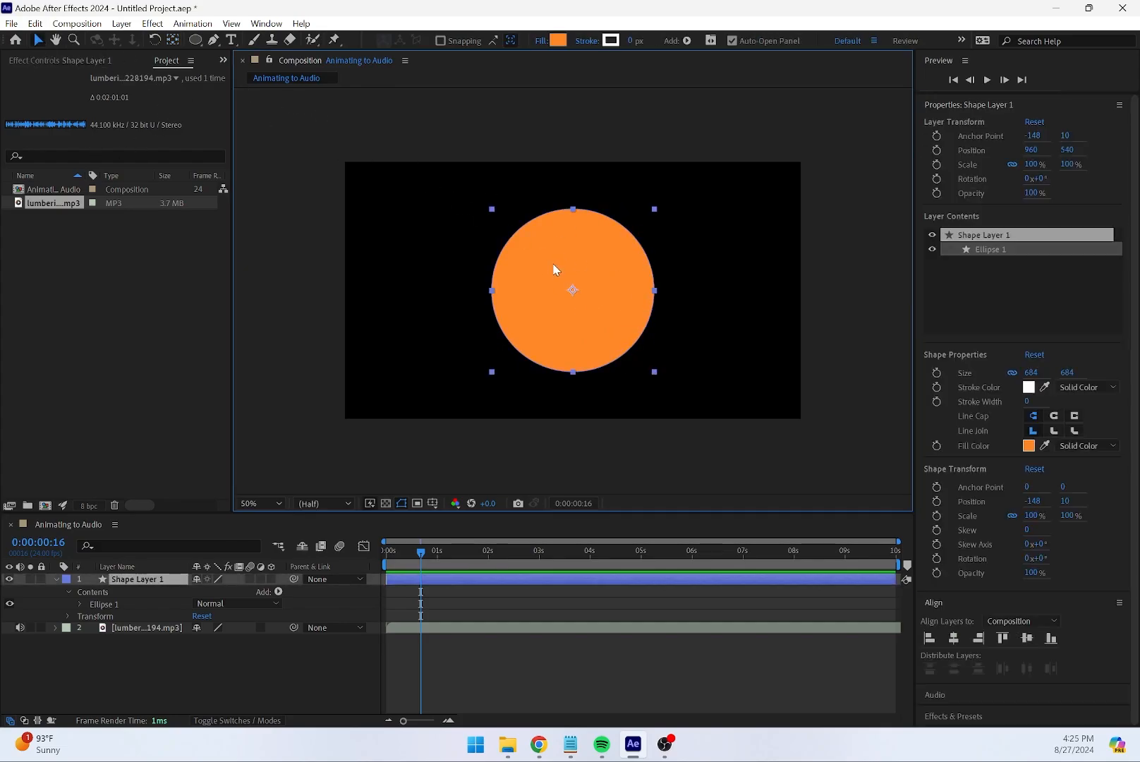
# Rename the shape layer as Circle
pyautogui.rightClick(158, 578)
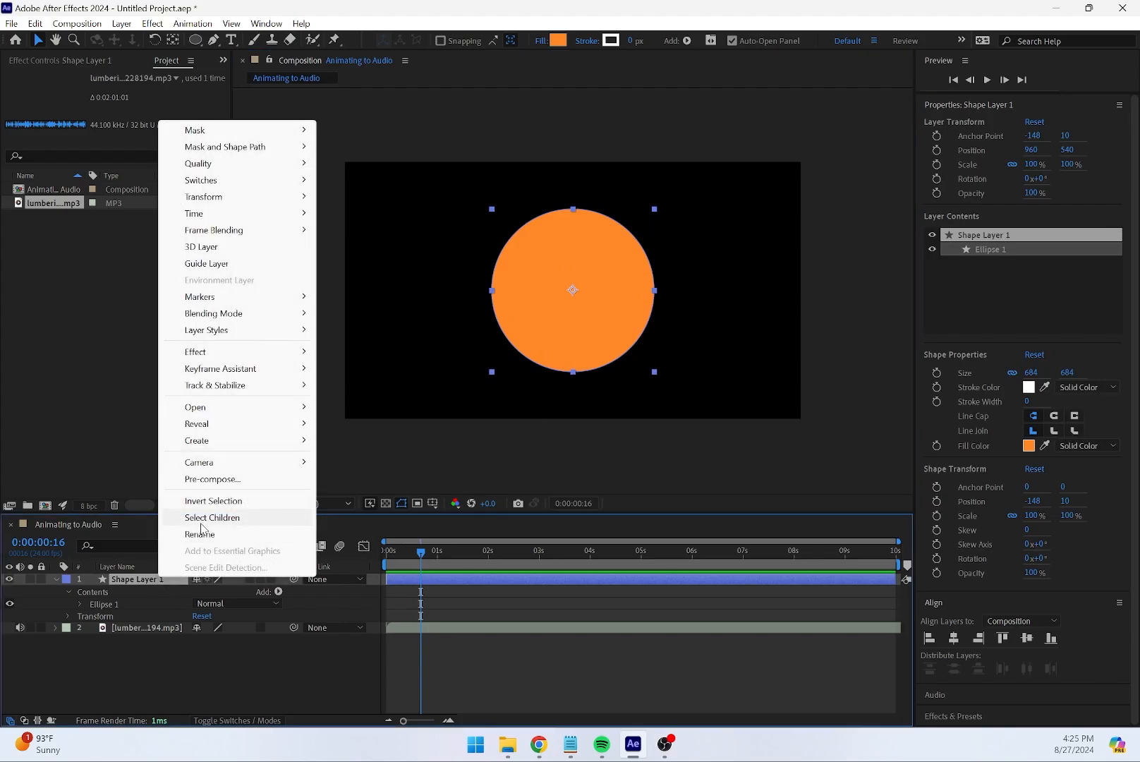
pyautogui.click(205, 534)
pyautogui.write('Ci')
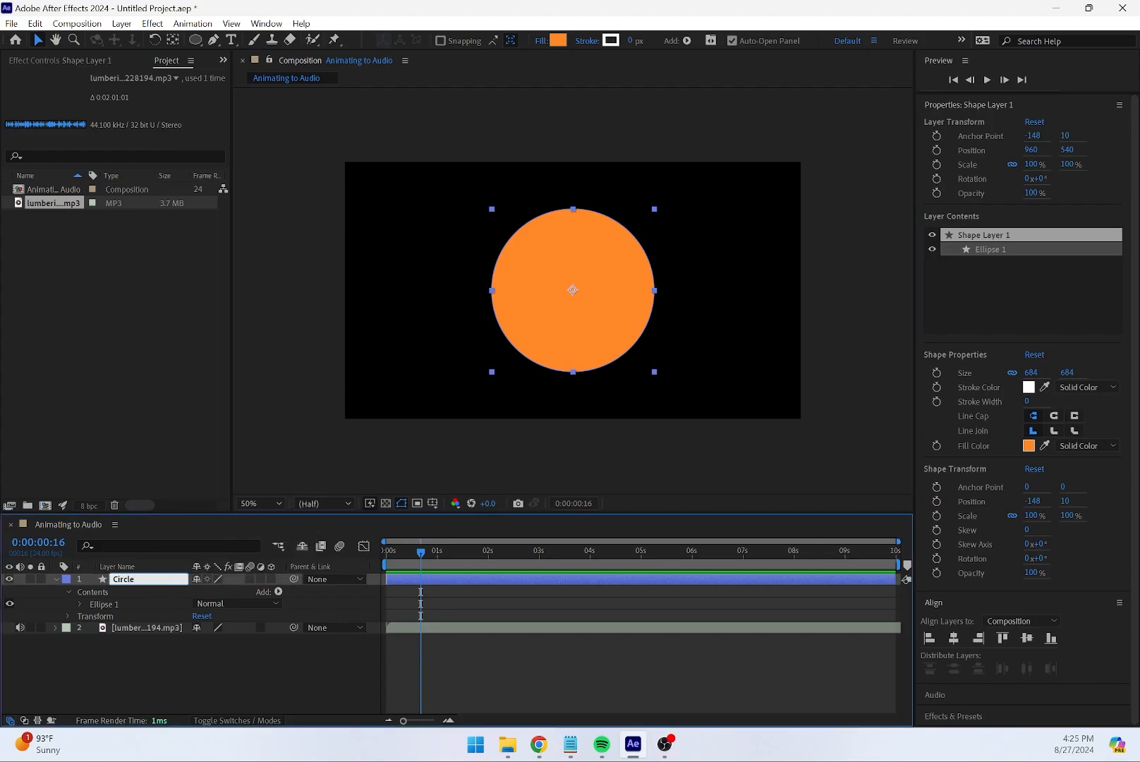
pyautogui.write('rcle')
pyautogui.press('Return')
# Show the audio layer's waveform again, scrub along it, and play the composition from the start
pyautogui.click(401, 552)
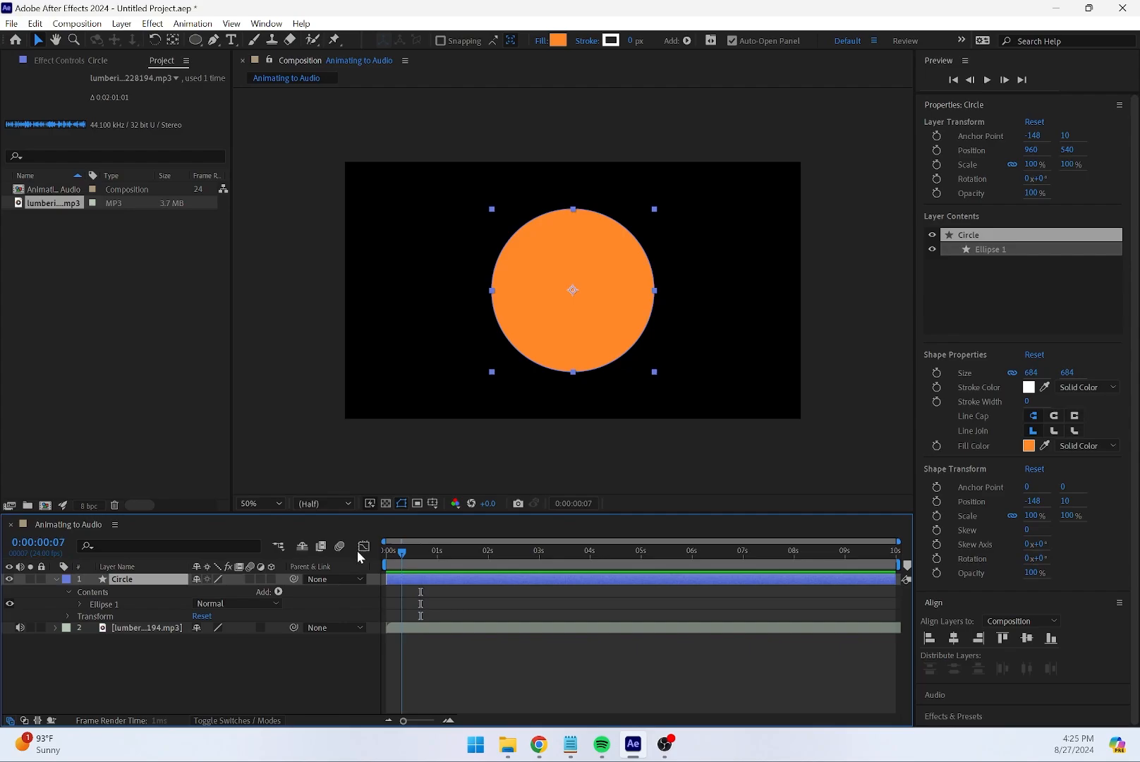
pyautogui.moveTo(402, 551); pyautogui.dragTo(441, 554)
pyautogui.press('Home')
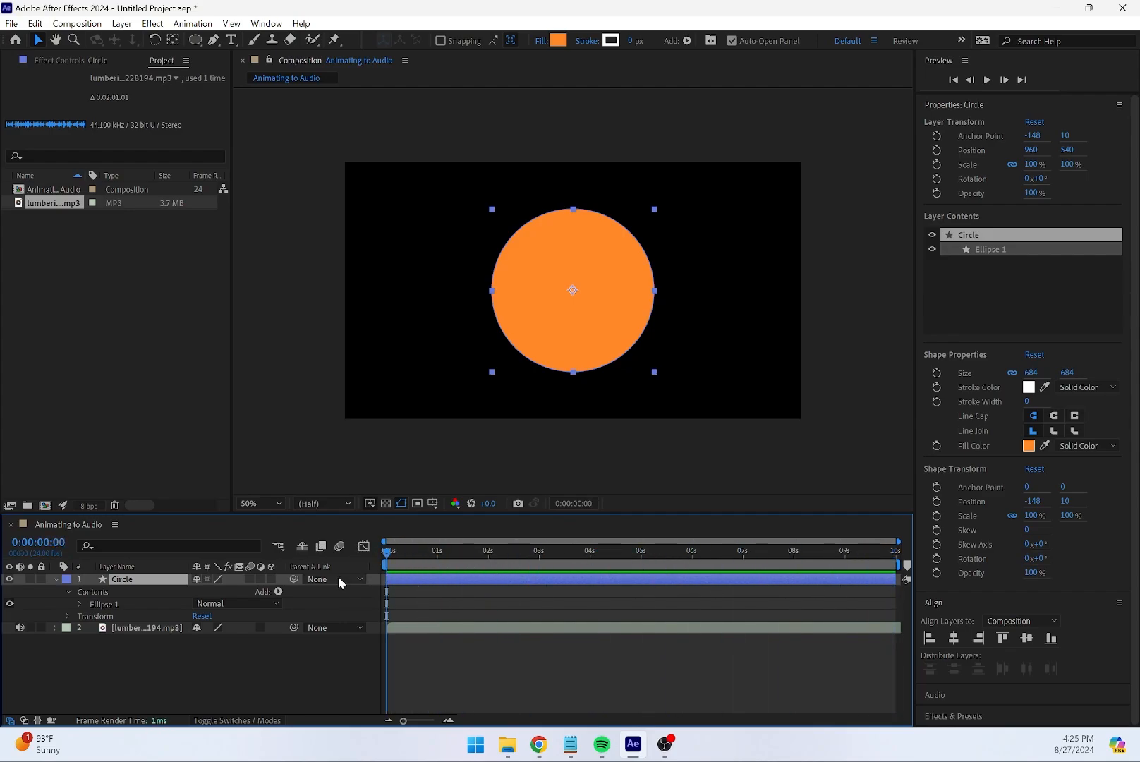
pyautogui.click(57, 628)
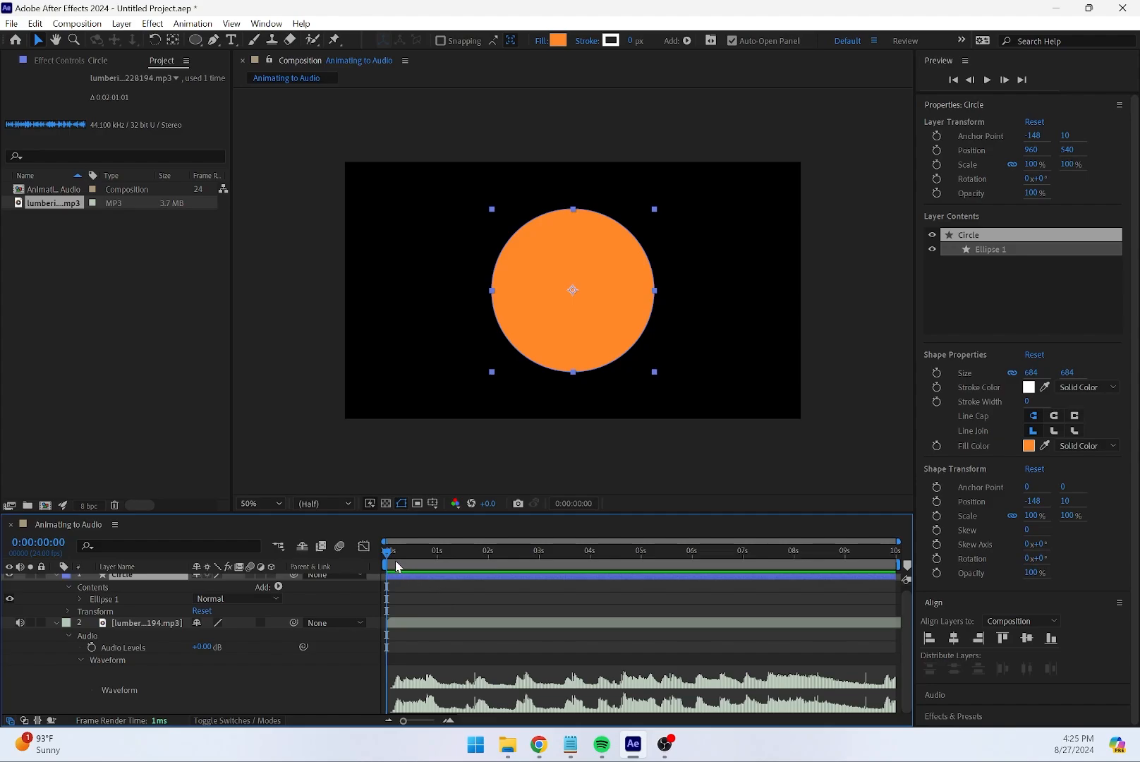
pyautogui.moveTo(387, 552); pyautogui.dragTo(849, 594)
pyautogui.press('Home')
pyautogui.press('space')
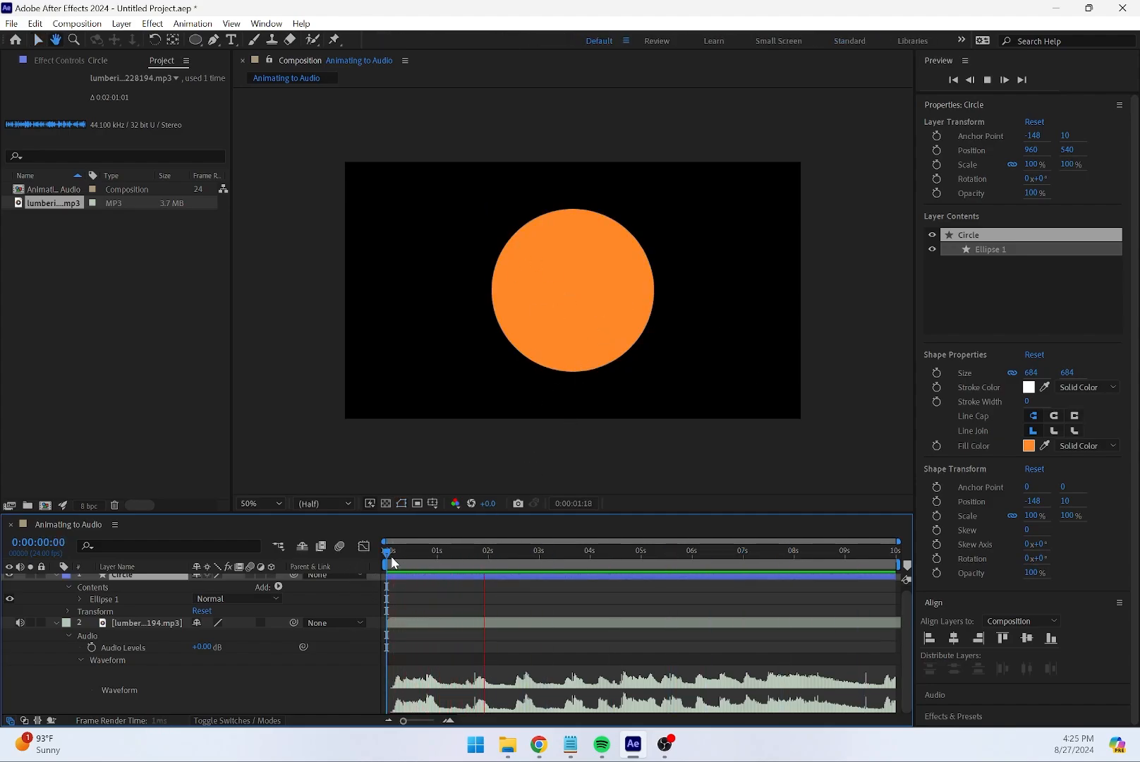
pyautogui.press('space')
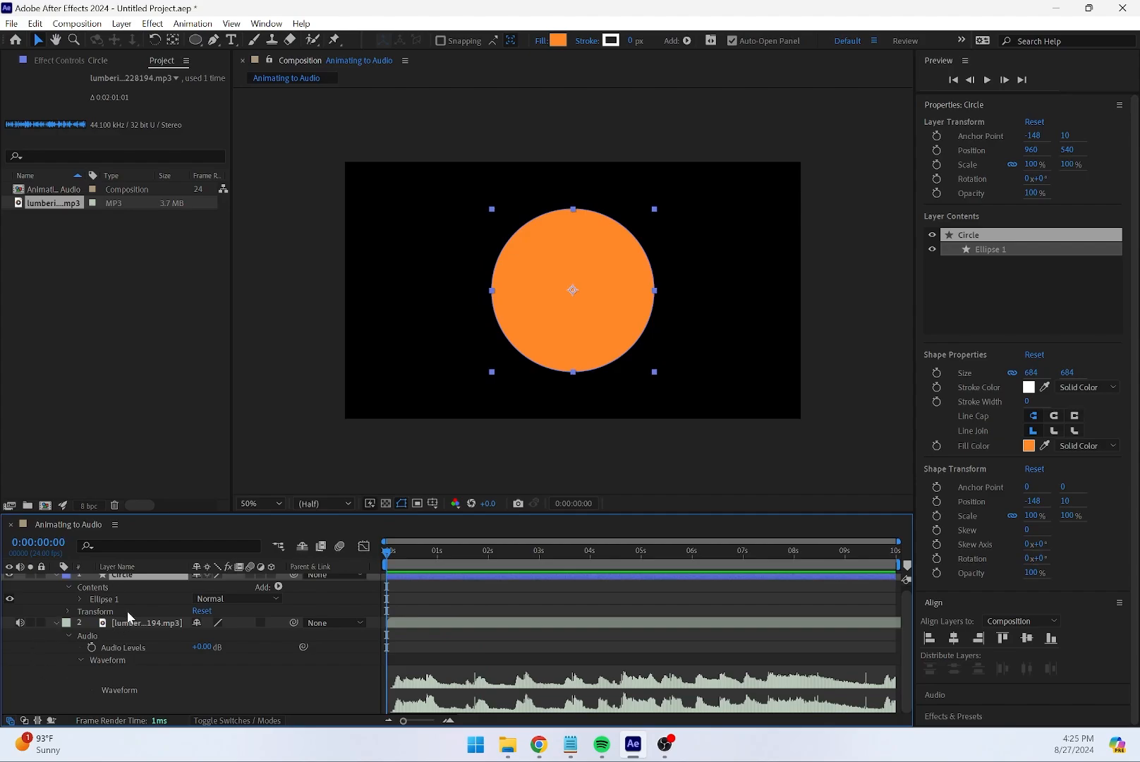
# Expand the Circle layer's Transform properties and collapse the audio layer's waveform
pyautogui.click(56, 624)
pyautogui.click(68, 617)
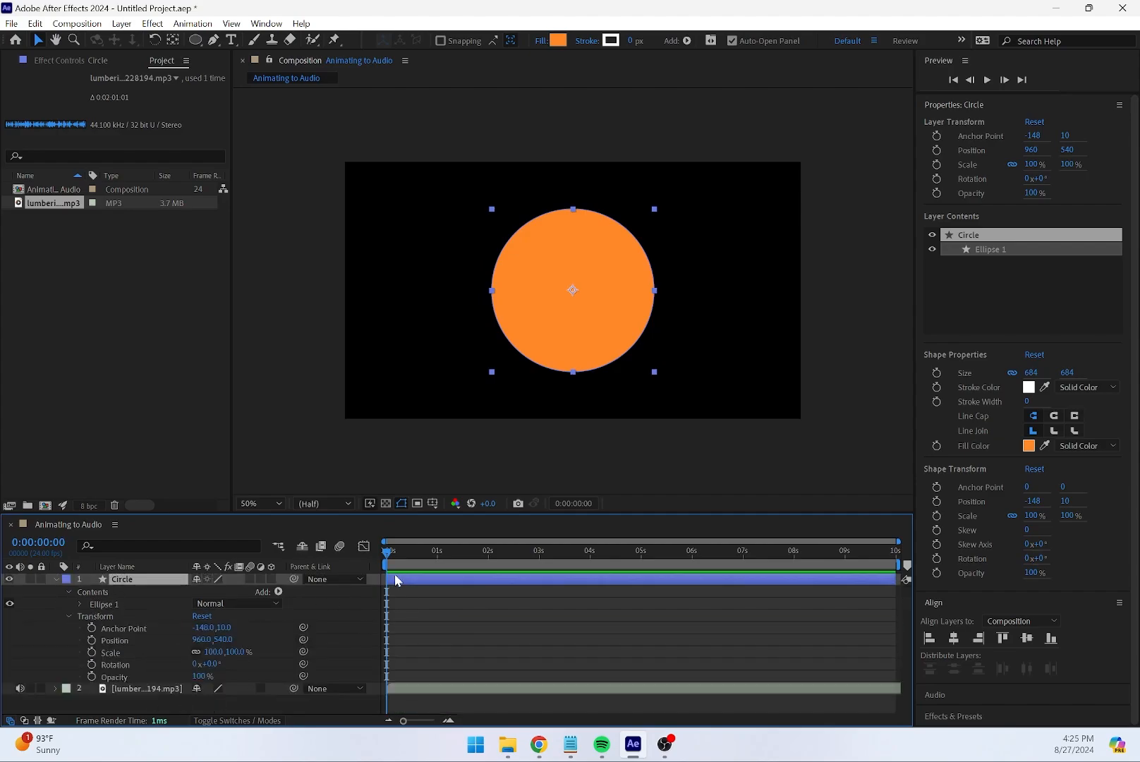
pyautogui.click(56, 688)
pyautogui.click(56, 689)
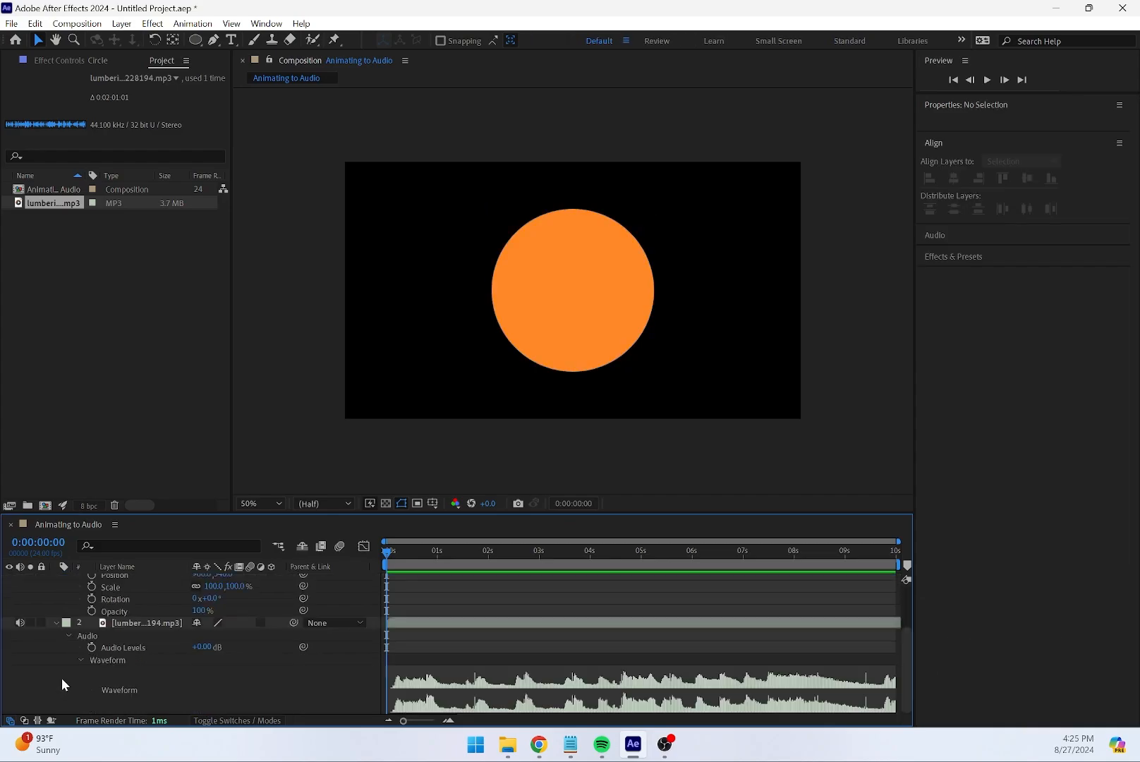
pyautogui.click(69, 635)
# Add a Scale keyframe to the Circle layer at 0:00:00:00 and set its Scale to 14%
pyautogui.click(148, 676)
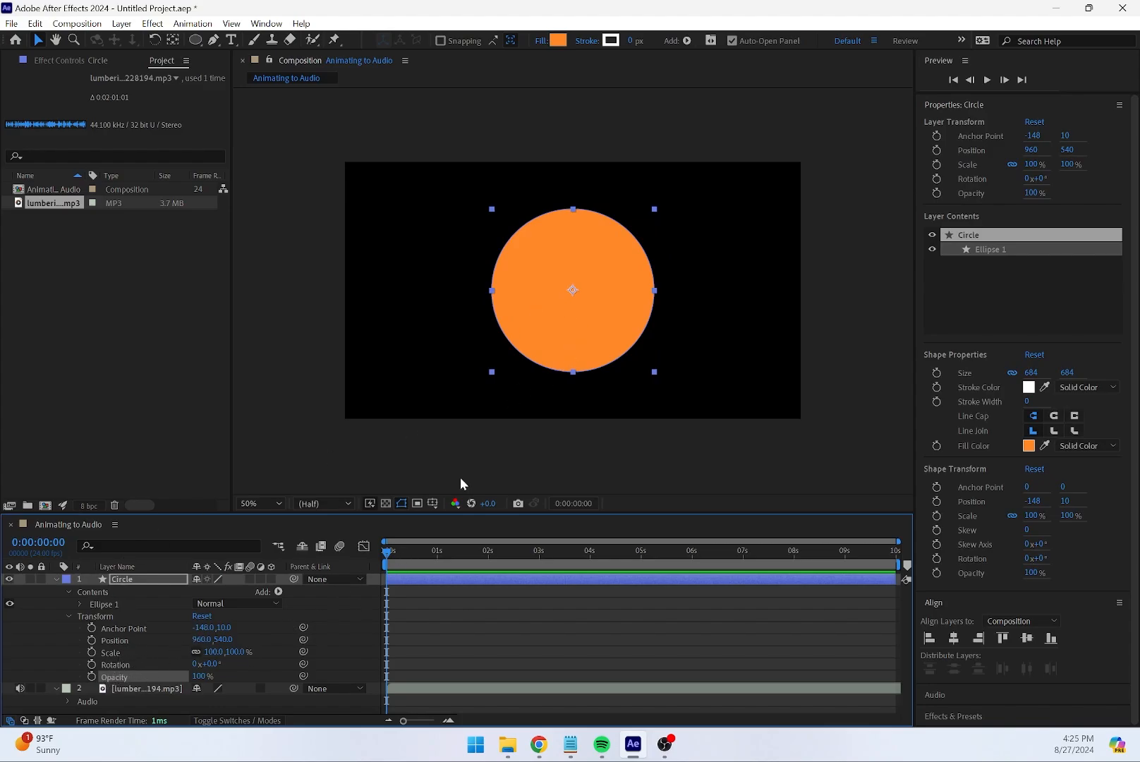
pyautogui.click(97, 655)
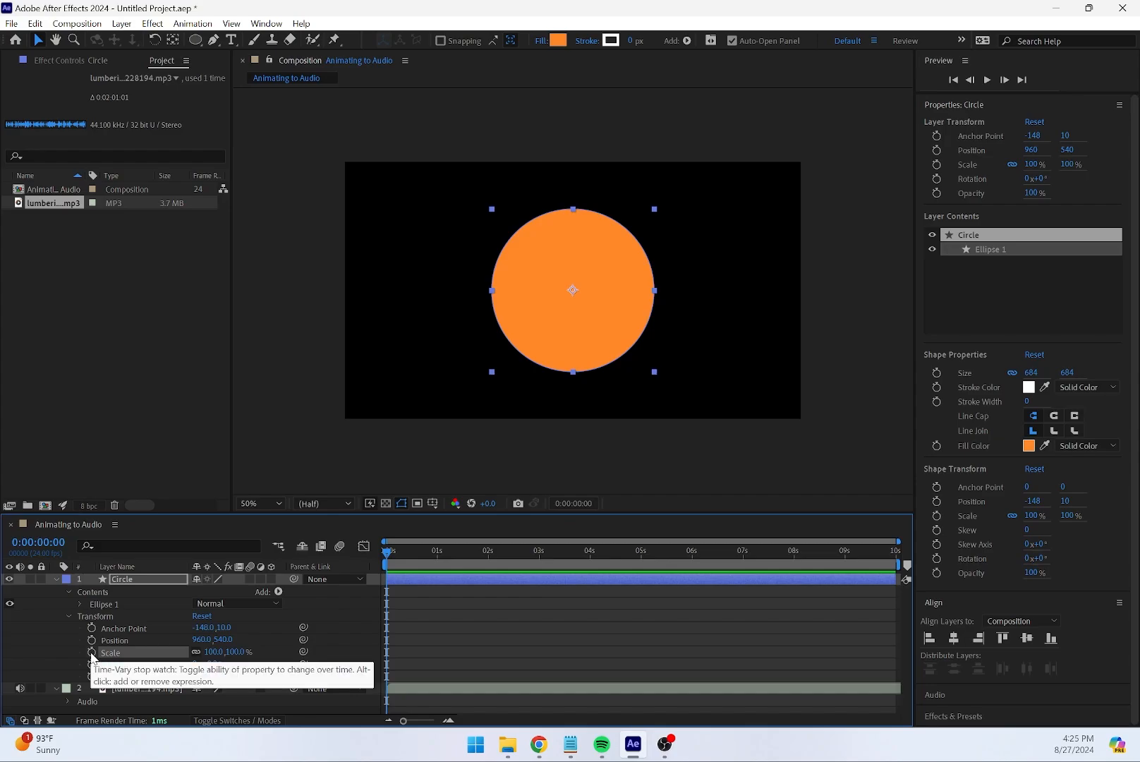
pyautogui.click(91, 654)
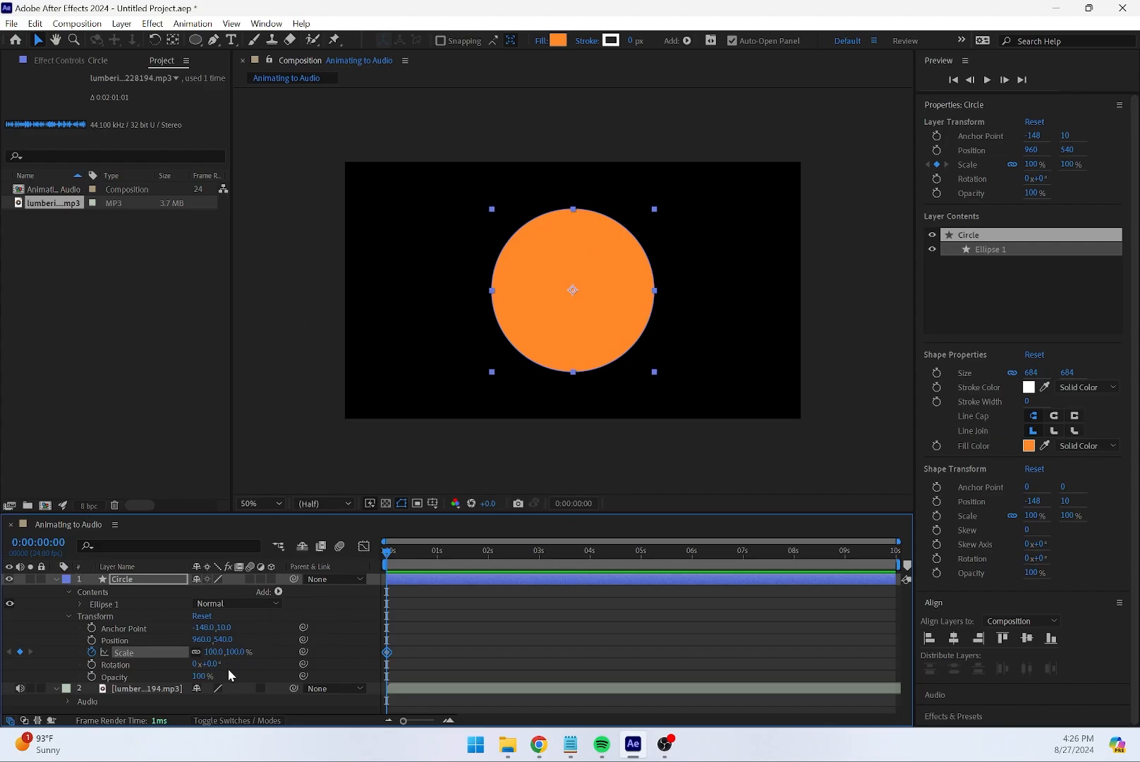
pyautogui.moveTo(234, 652); pyautogui.dragTo(158, 651)
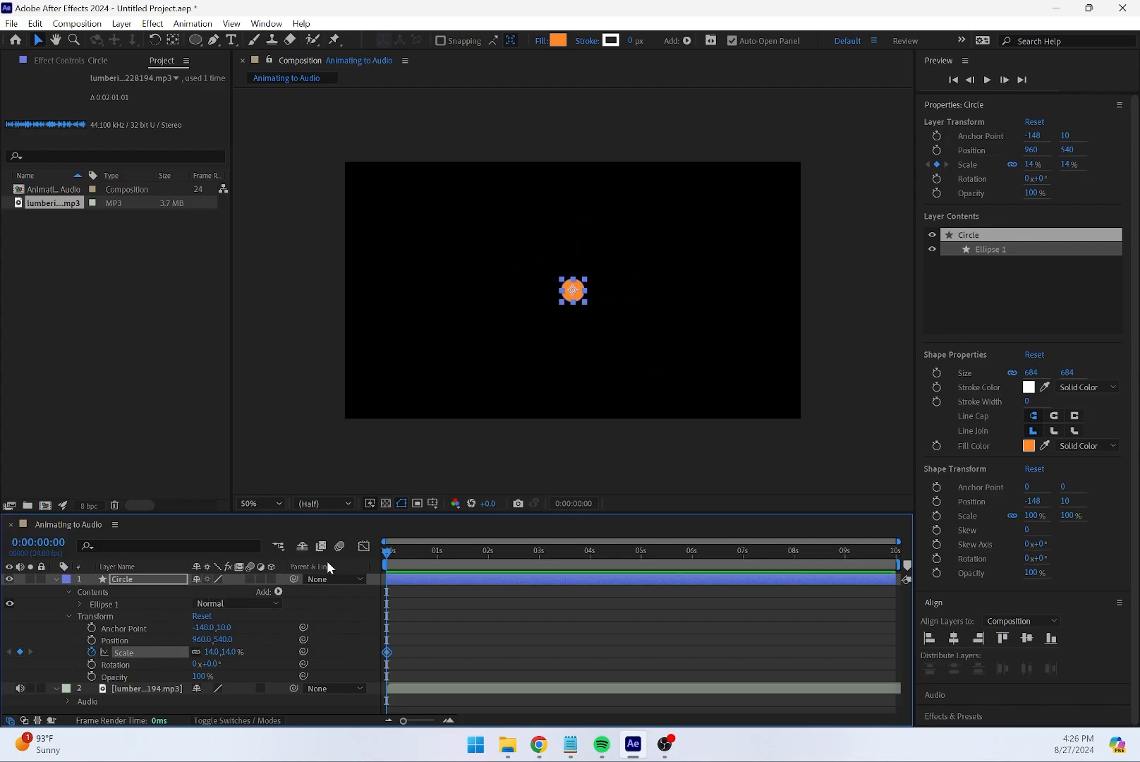
pyautogui.click(463, 618)
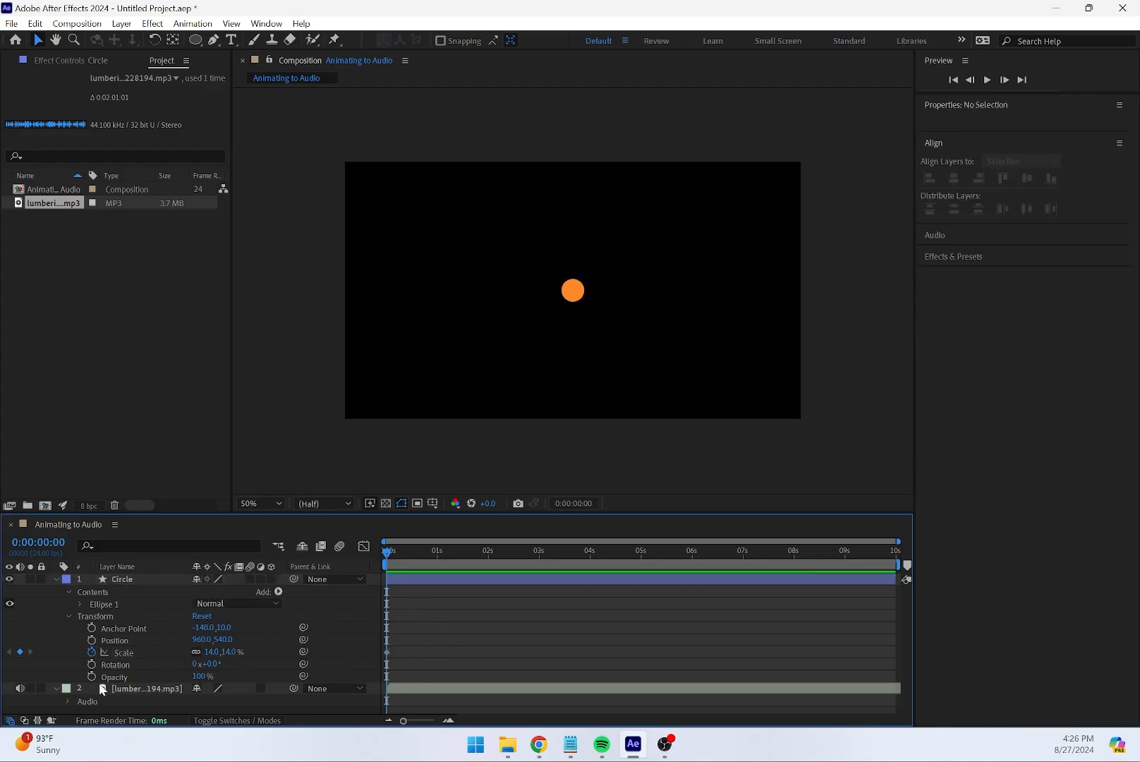
# Show the audio layer's waveform and add a 100% Scale keyframe to the Circle layer at its first peak, 0:00:00:21
pyautogui.click(71, 700)
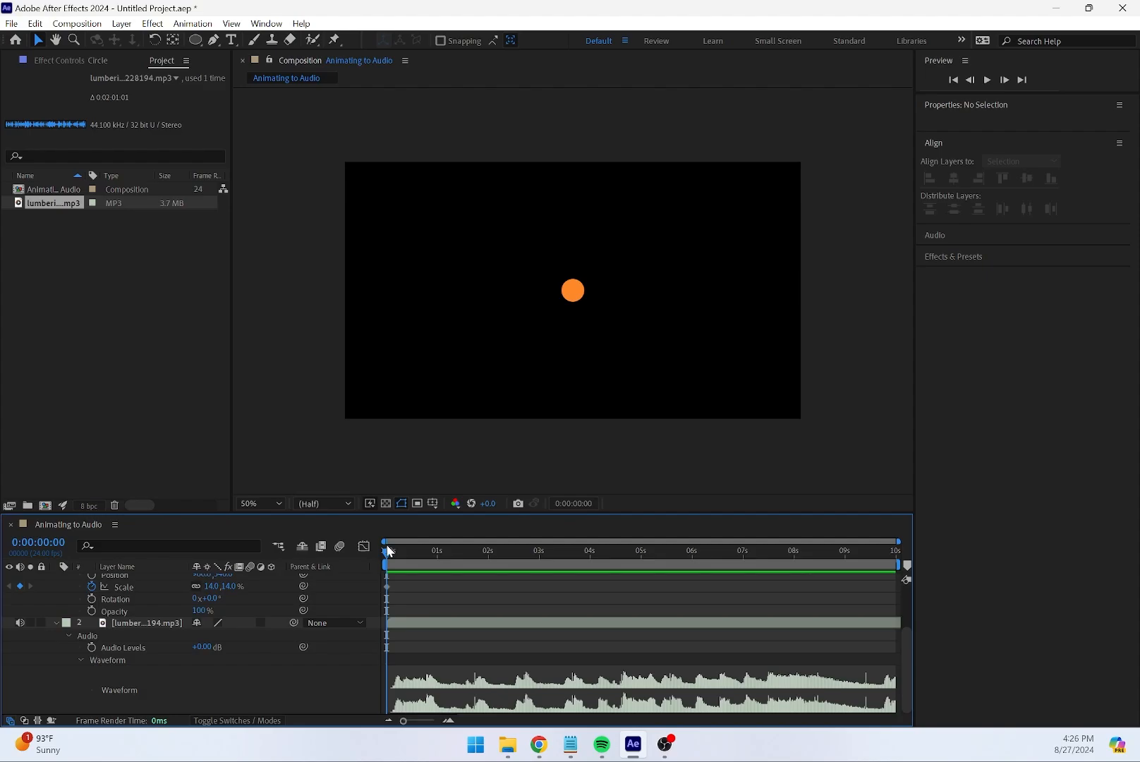
pyautogui.moveTo(391, 554); pyautogui.dragTo(434, 564)
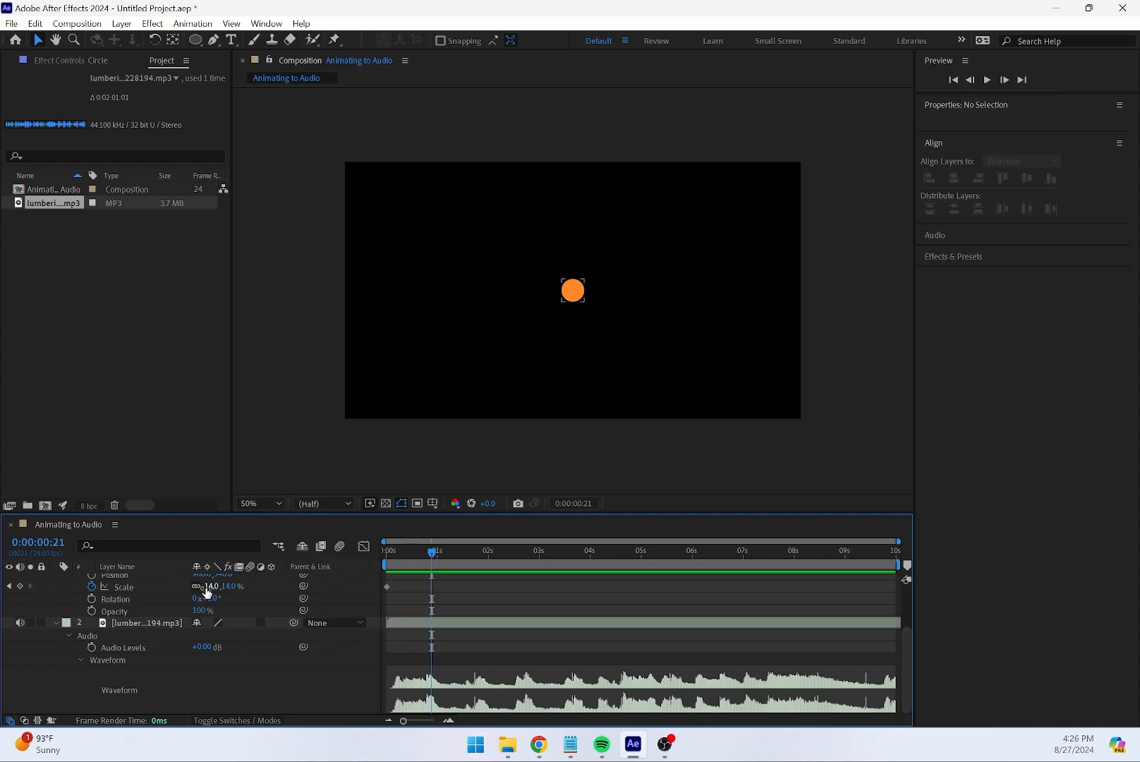
pyautogui.click(573, 296)
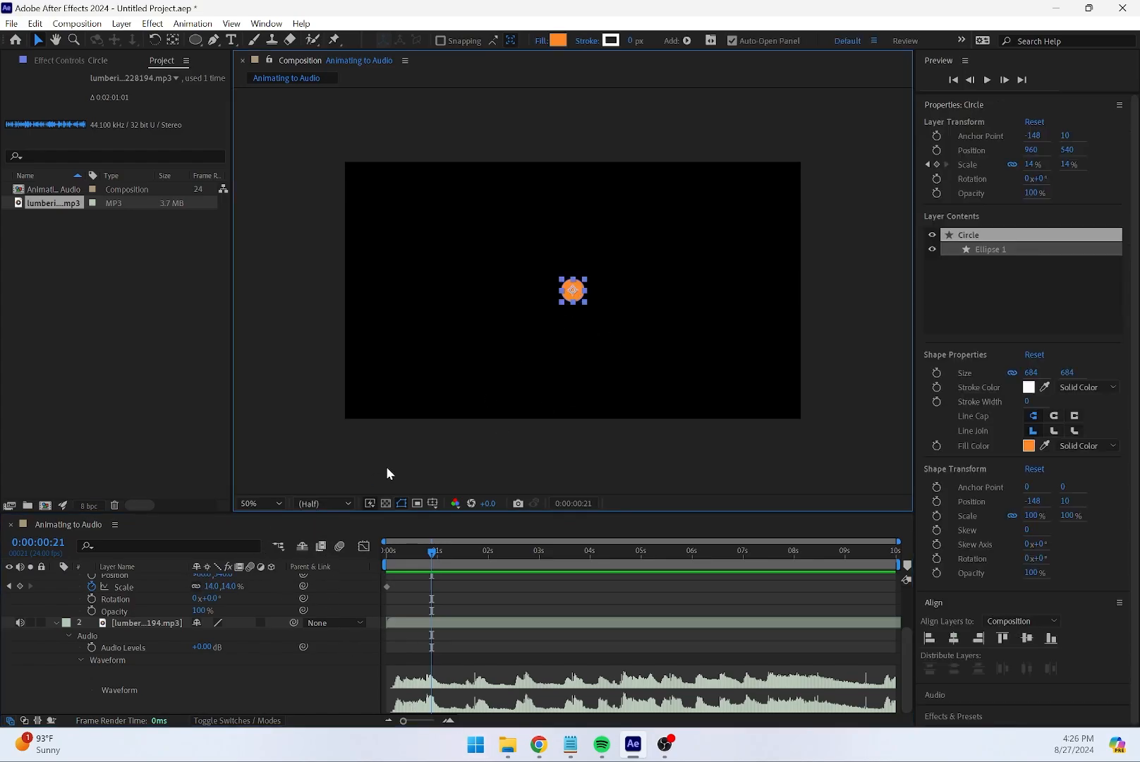
pyautogui.click(230, 587)
pyautogui.write('1')
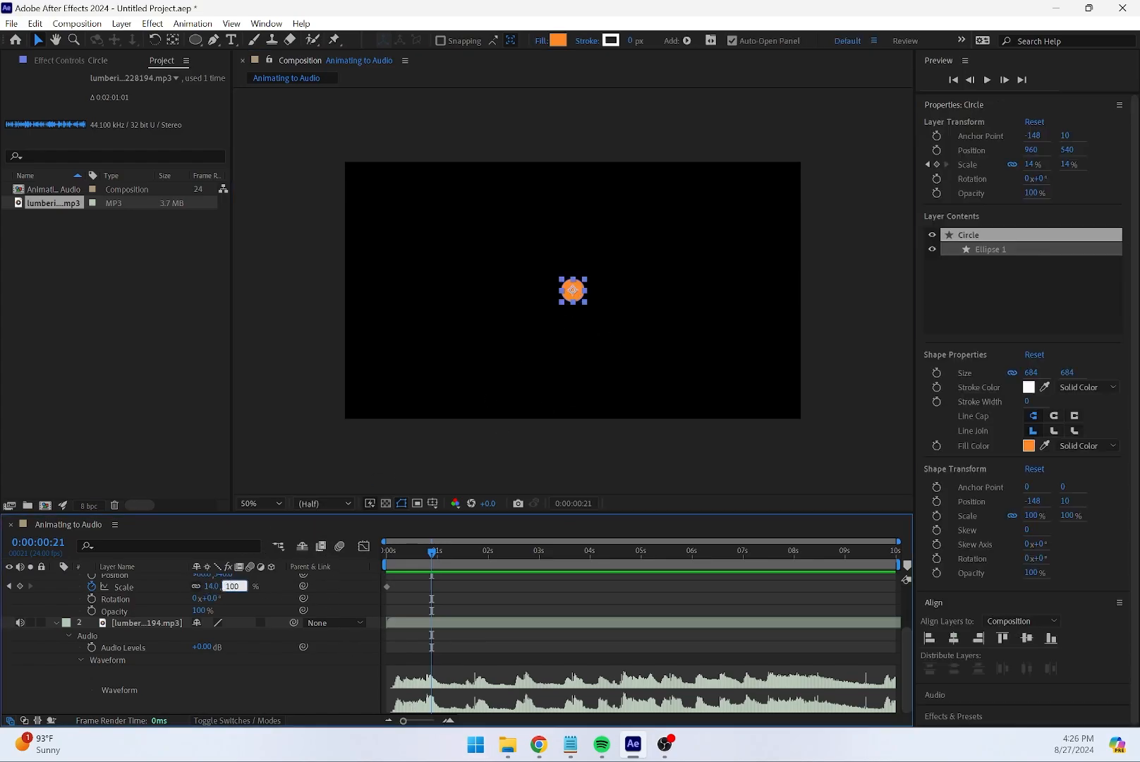
pyautogui.write('00')
pyautogui.press('Return')
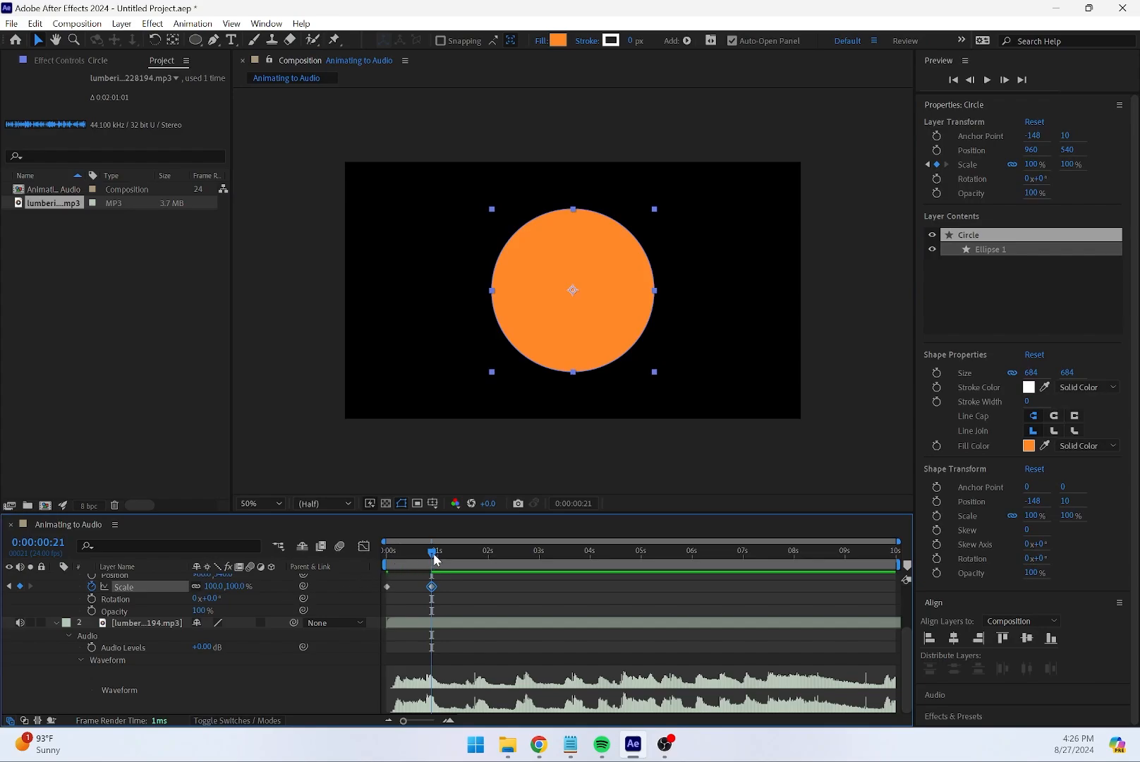
# Play the composition from the start to check the circle's growth against the first audio peak
pyautogui.moveTo(435, 557); pyautogui.dragTo(376, 550)
pyautogui.click(682, 396)
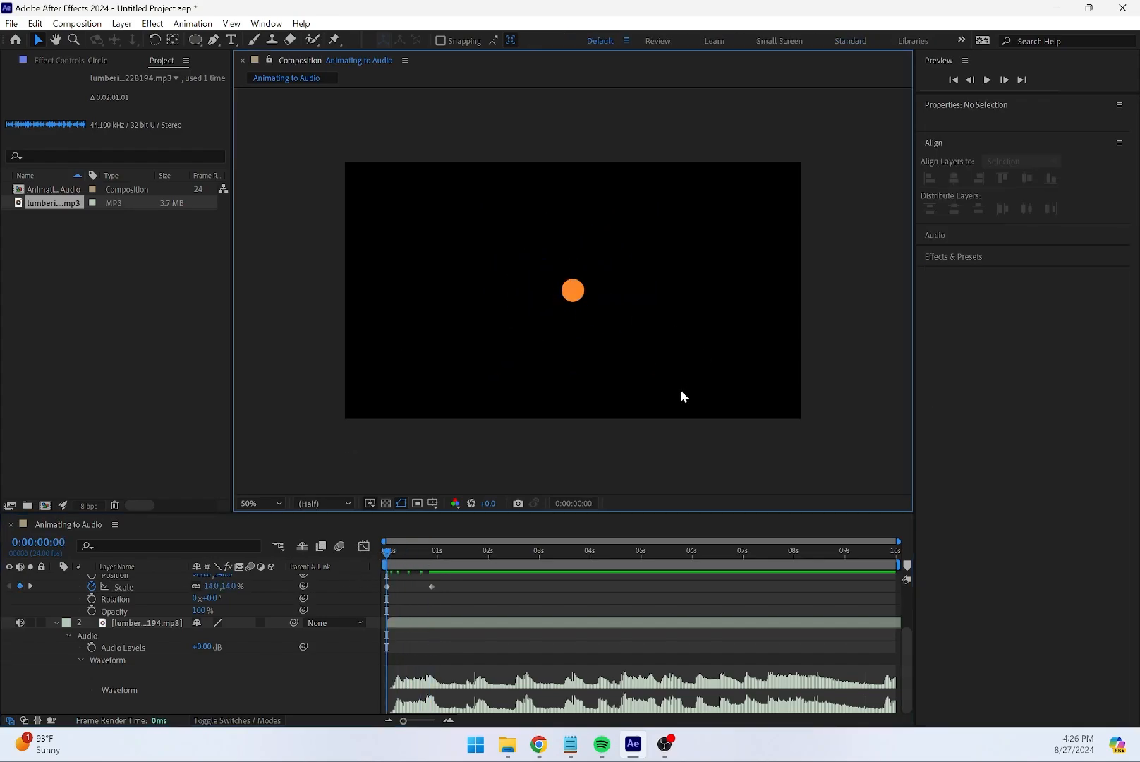
pyautogui.press('space')
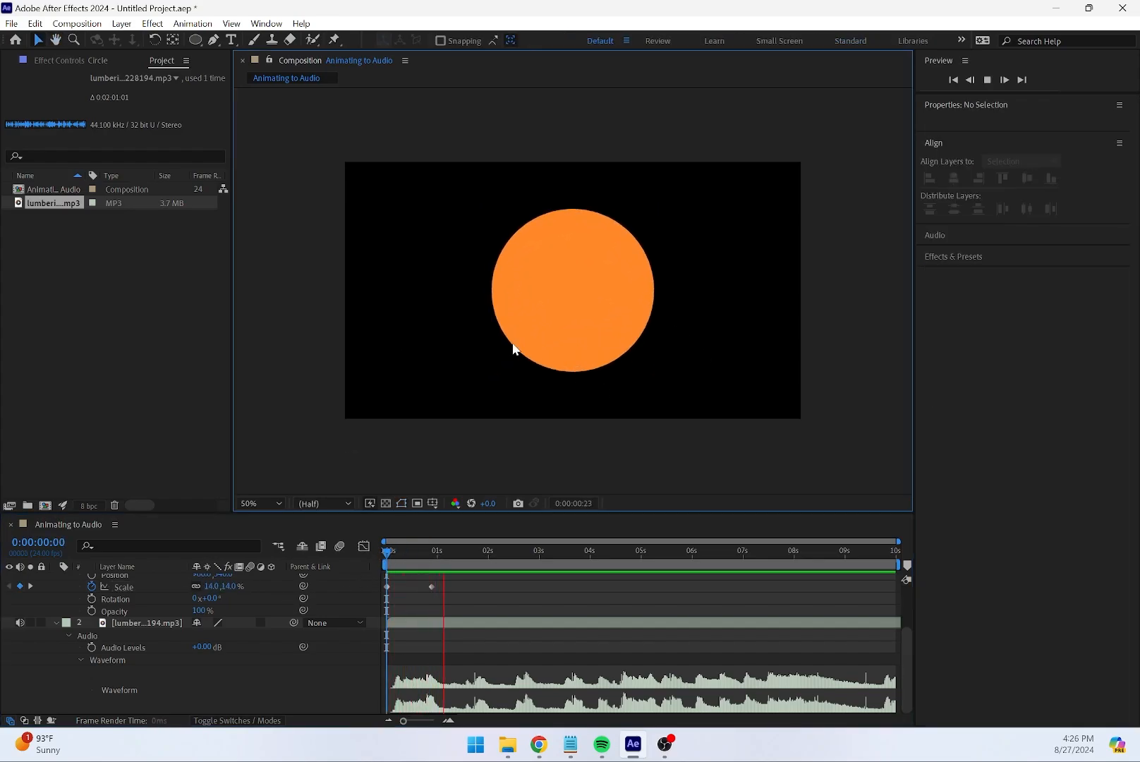
pyautogui.press('space')
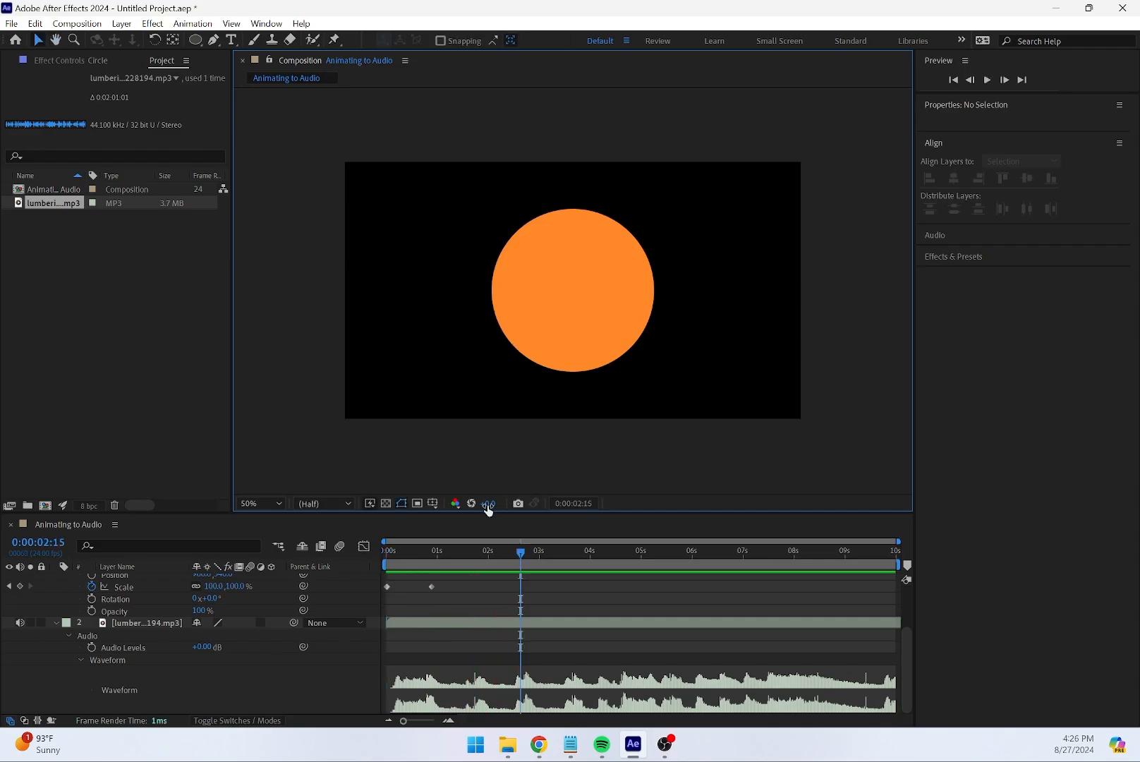
# Copy the Circle's first Scale keyframe of 14% to 0:00:01:01, just after the first peak
pyautogui.click(437, 554)
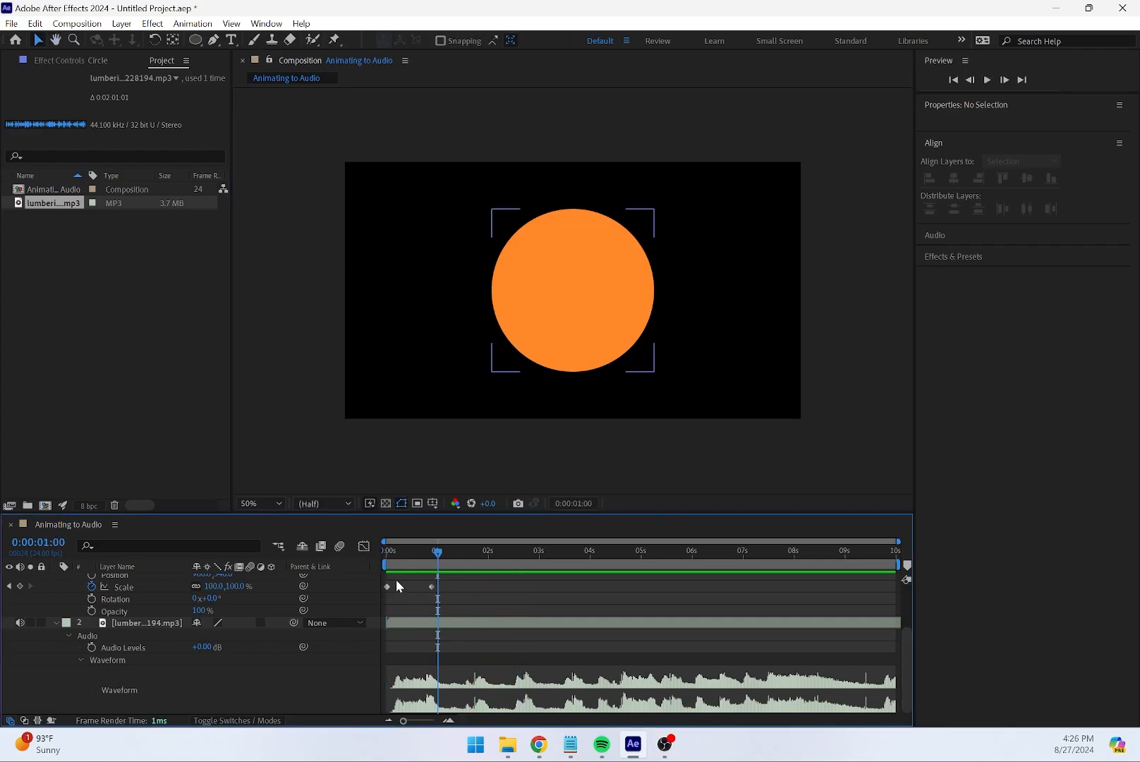
pyautogui.click(386, 586)
pyautogui.click(442, 582)
pyautogui.click(387, 586)
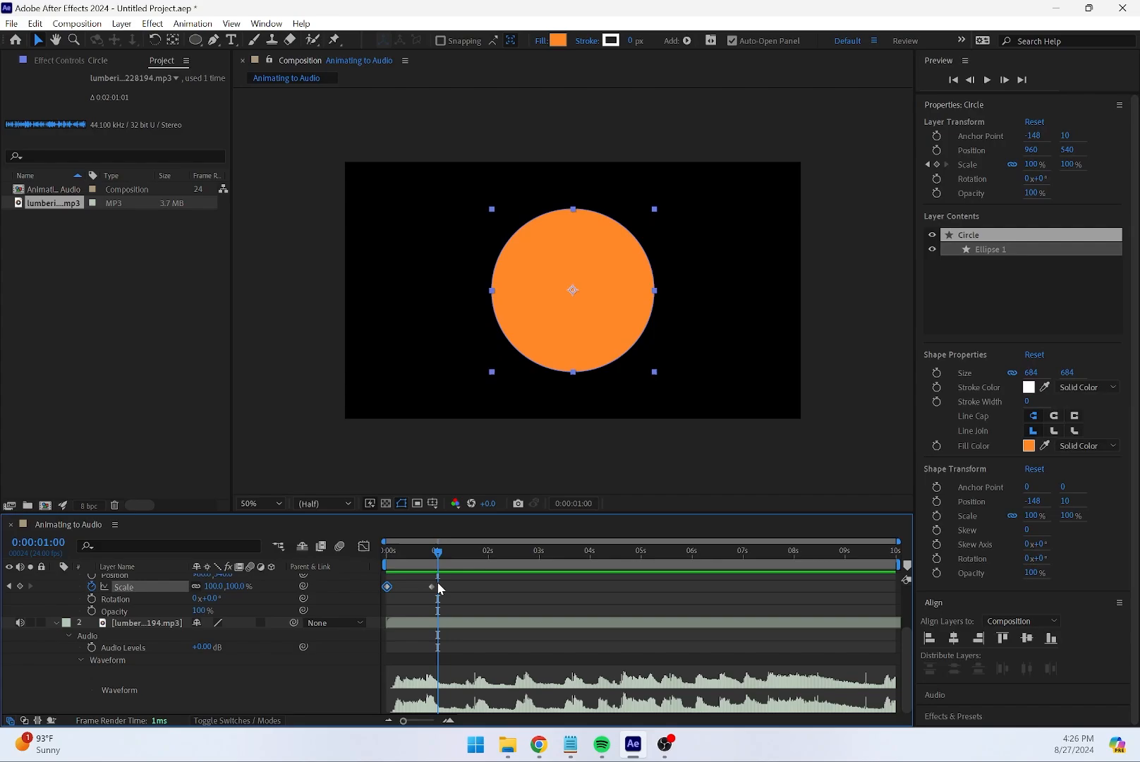
pyautogui.moveTo(442, 554)
pyautogui.mouseDown()
pyautogui.moveTo(381, 560)
pyautogui.moveTo(443, 555)
pyautogui.moveTo(437, 564)
pyautogui.mouseUp()
pyautogui.hotkey('ctrl', 'v')
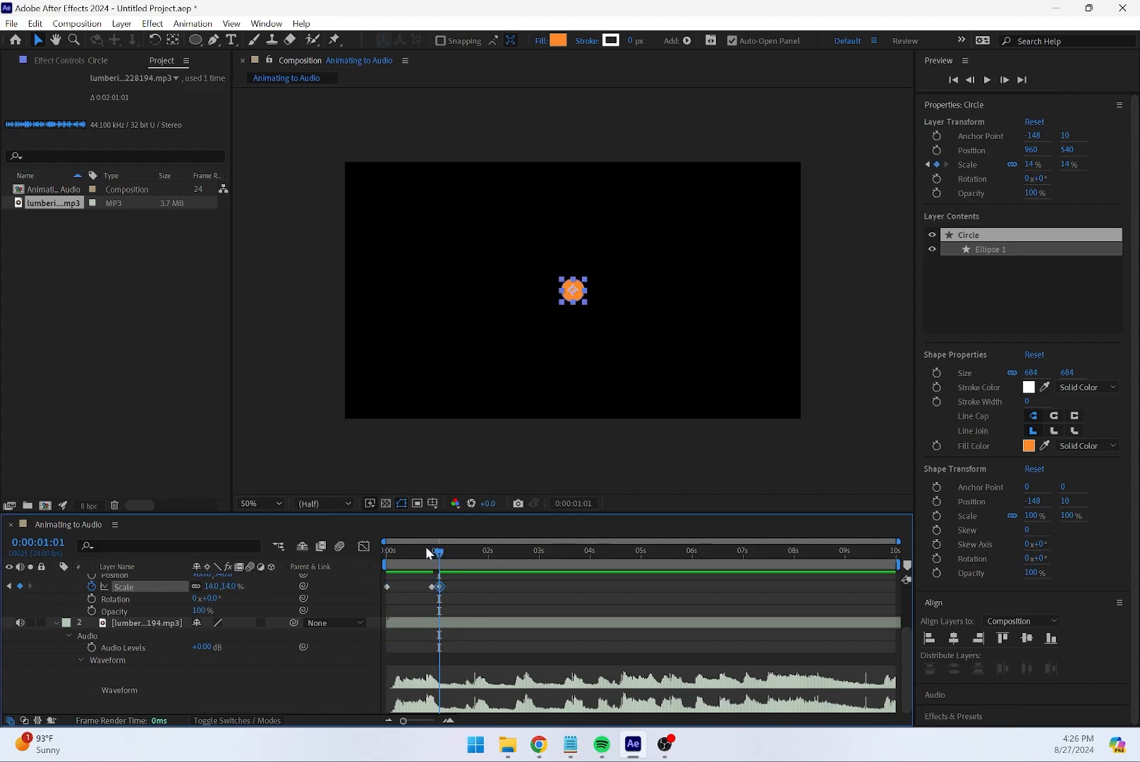
# Paste copies of the Circle's Scale keyframes, 14% at 0:00:01:13 and 100% at the second peak, 0:00:01:20
pyautogui.moveTo(438, 554); pyautogui.dragTo(434, 592)
pyautogui.click(439, 587)
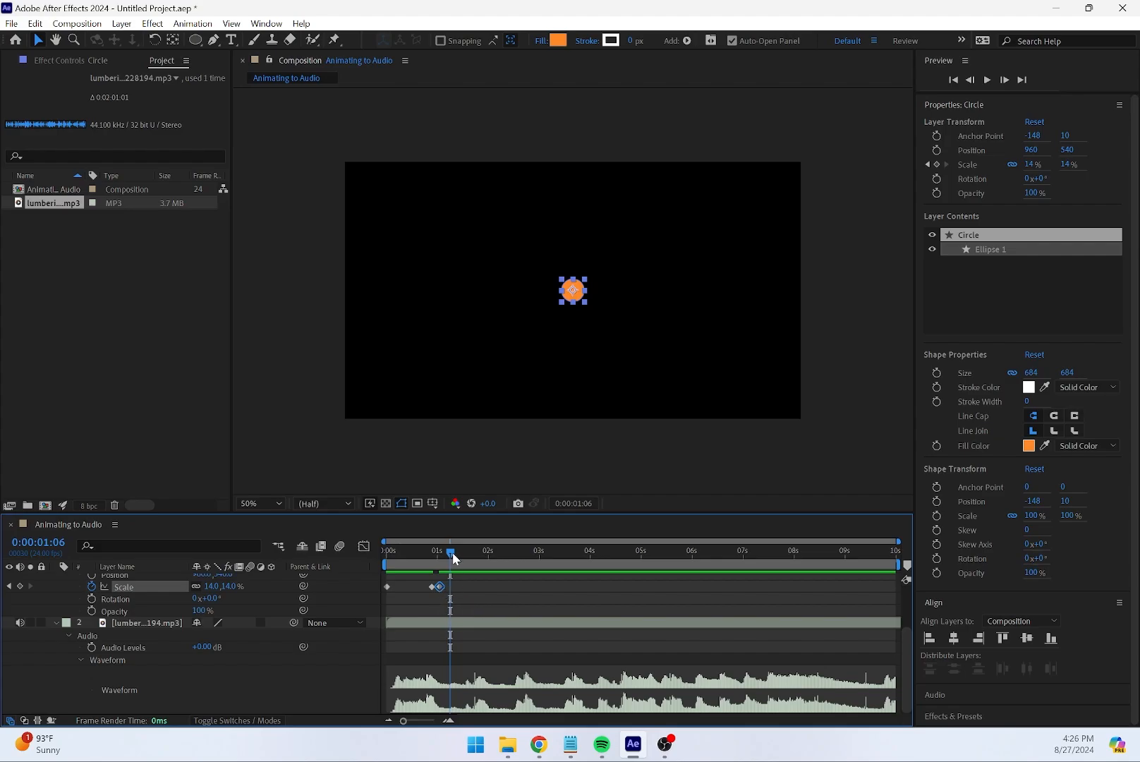
pyautogui.moveTo(453, 559); pyautogui.dragTo(465, 560)
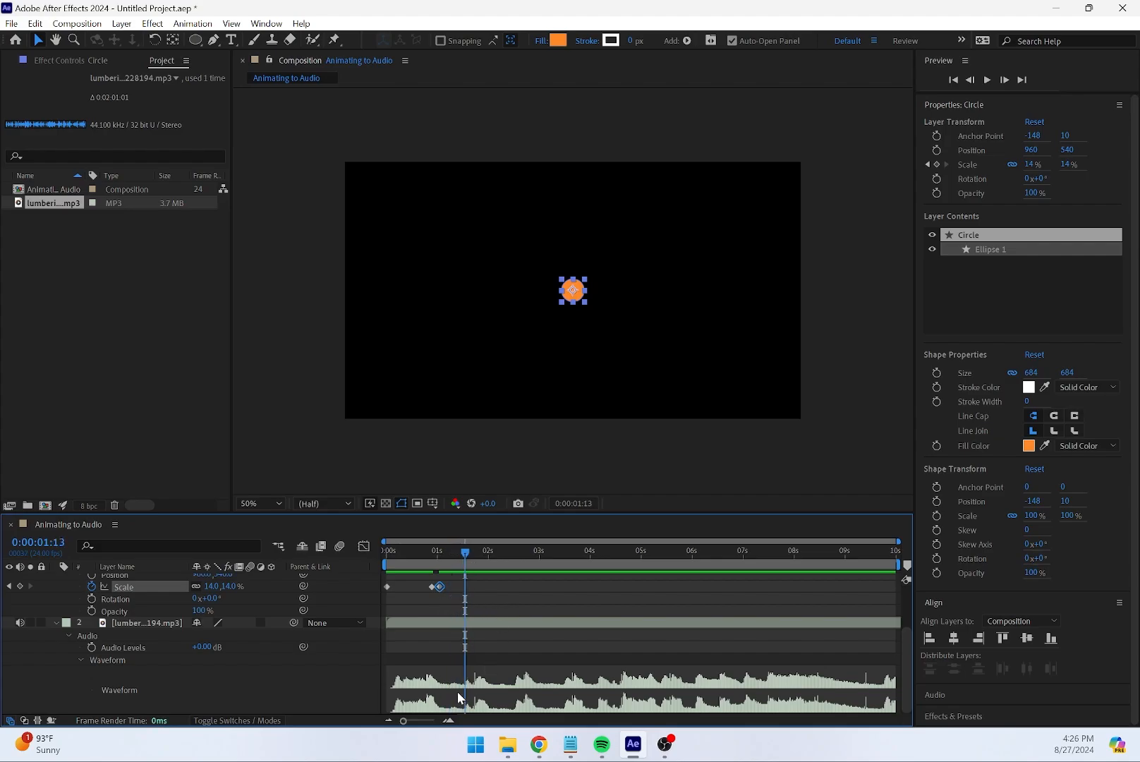
pyautogui.hotkey('ctrl', 'v')
pyautogui.click(432, 588)
pyautogui.moveTo(470, 557); pyautogui.dragTo(437, 596)
pyautogui.hotkey('ctrl', 'v')
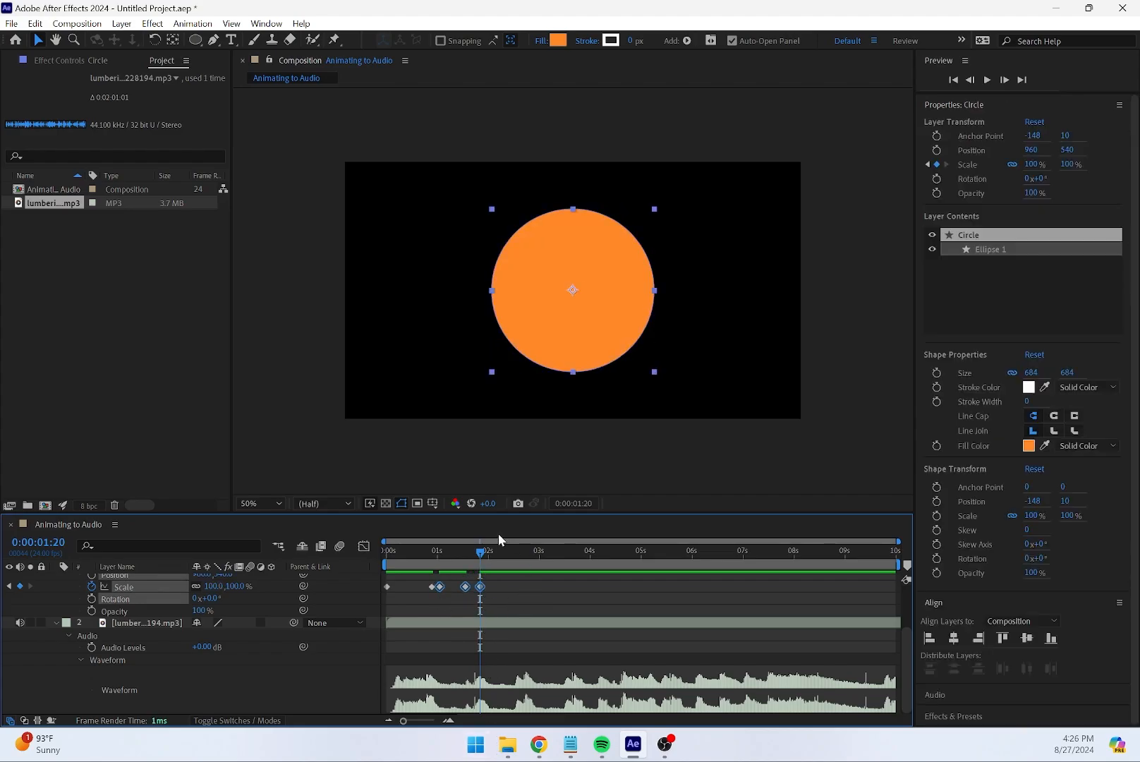
# Copy the last three Scale keyframes to 0:00:02:00 and shift the group so its final keyframe sits at 0:00:02:18
pyautogui.moveTo(484, 555)
pyautogui.mouseDown()
pyautogui.moveTo(499, 555)
pyautogui.moveTo(488, 555)
pyautogui.mouseUp()
pyautogui.hotkey('ctrl', 'v')
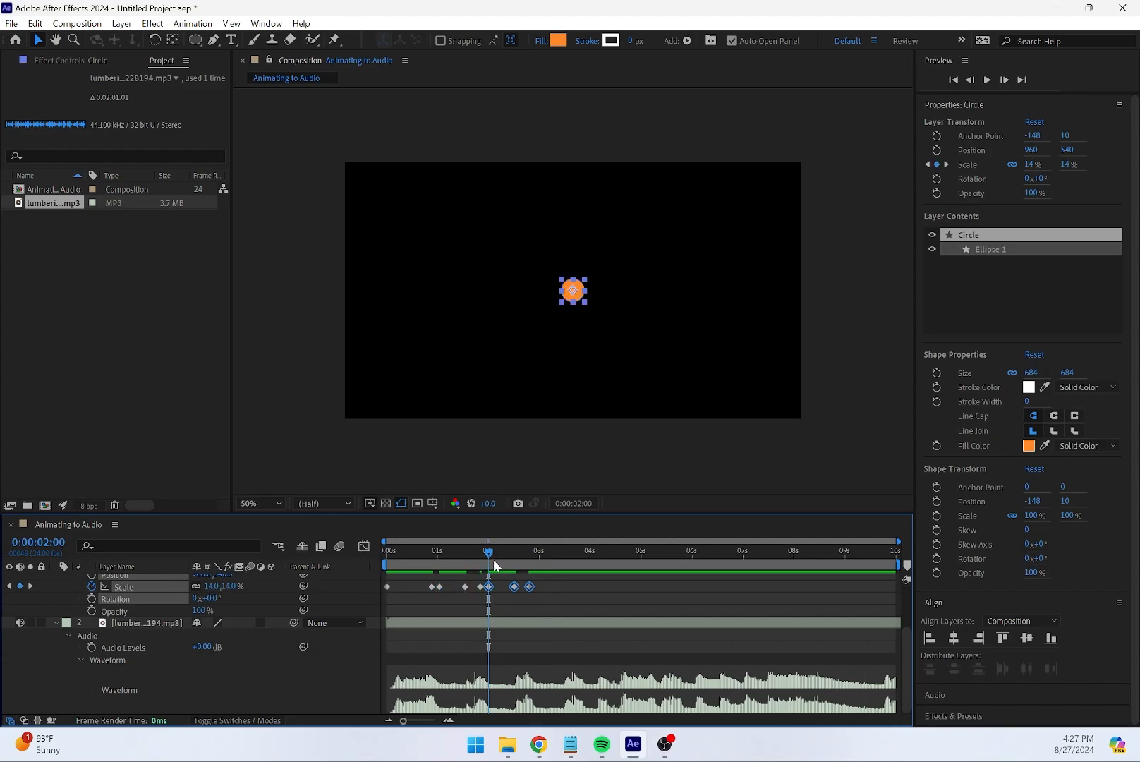
pyautogui.moveTo(496, 565); pyautogui.dragTo(527, 564)
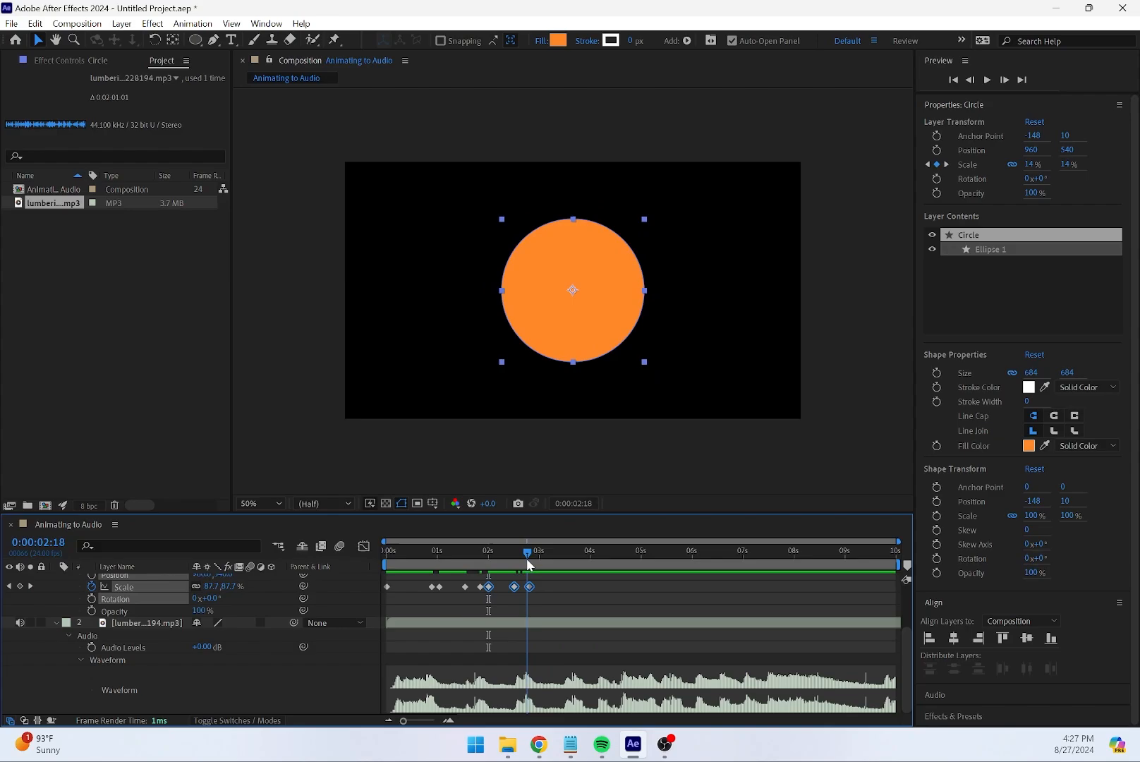
pyautogui.click(499, 584)
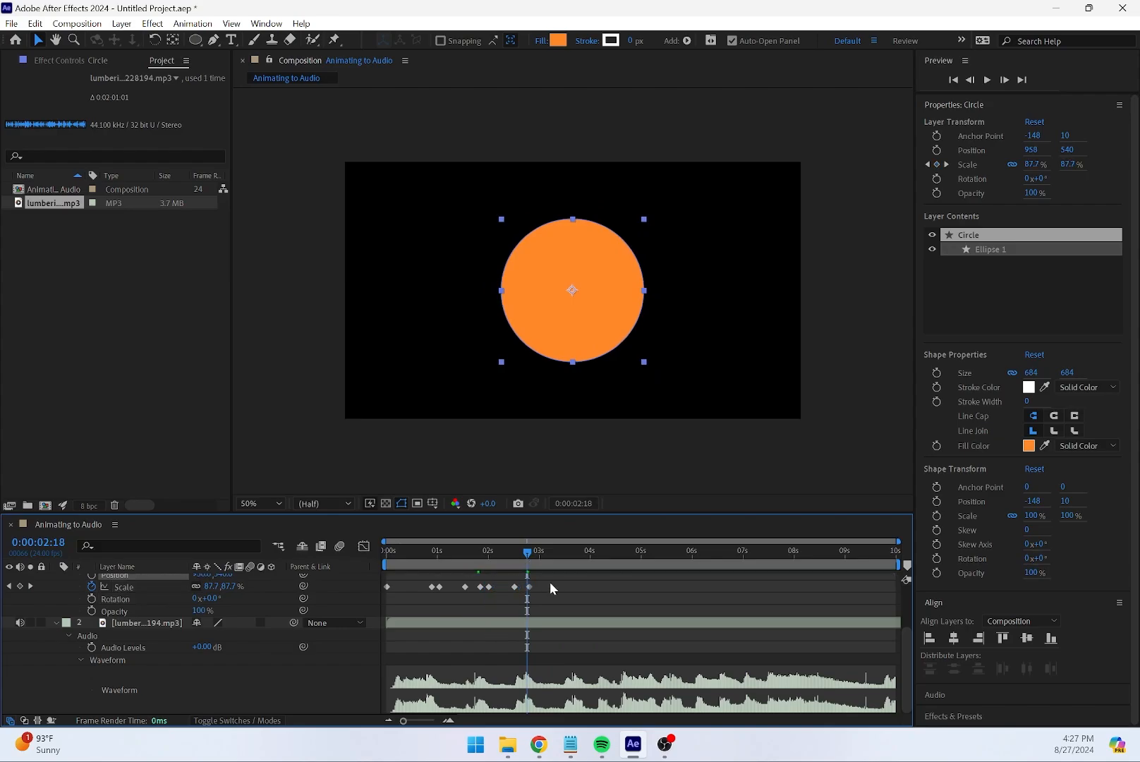
pyautogui.moveTo(550, 583); pyautogui.dragTo(487, 588)
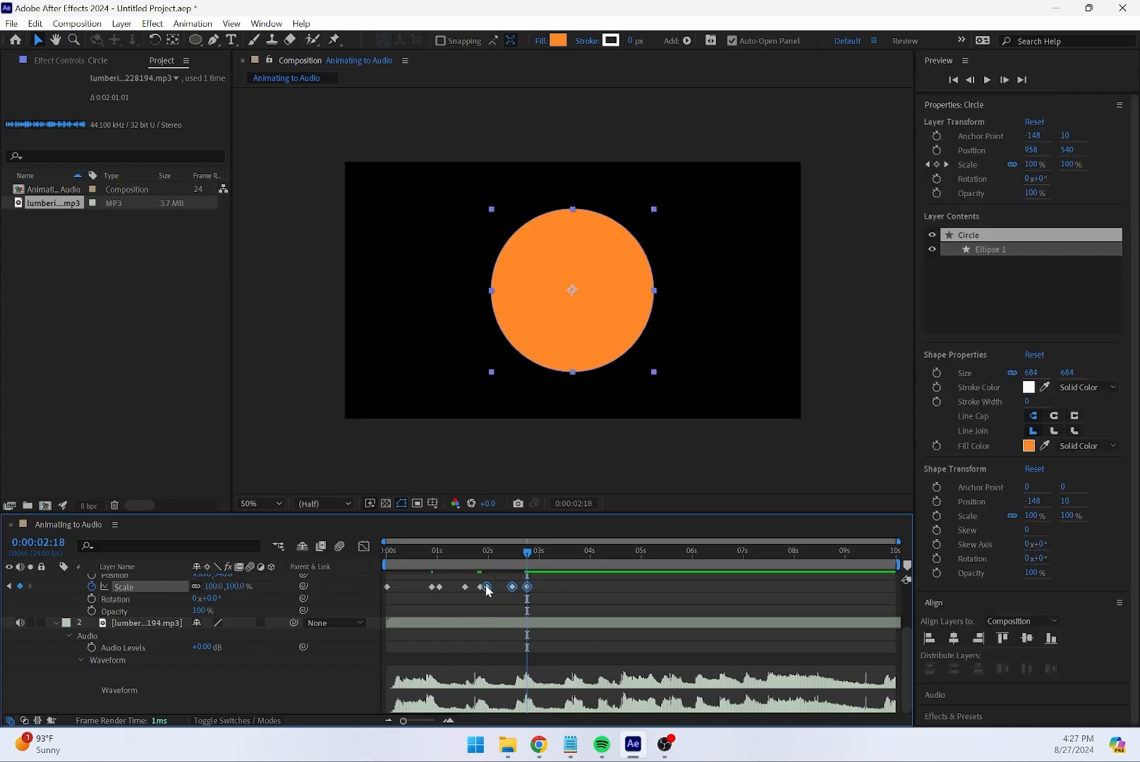
pyautogui.click(532, 605)
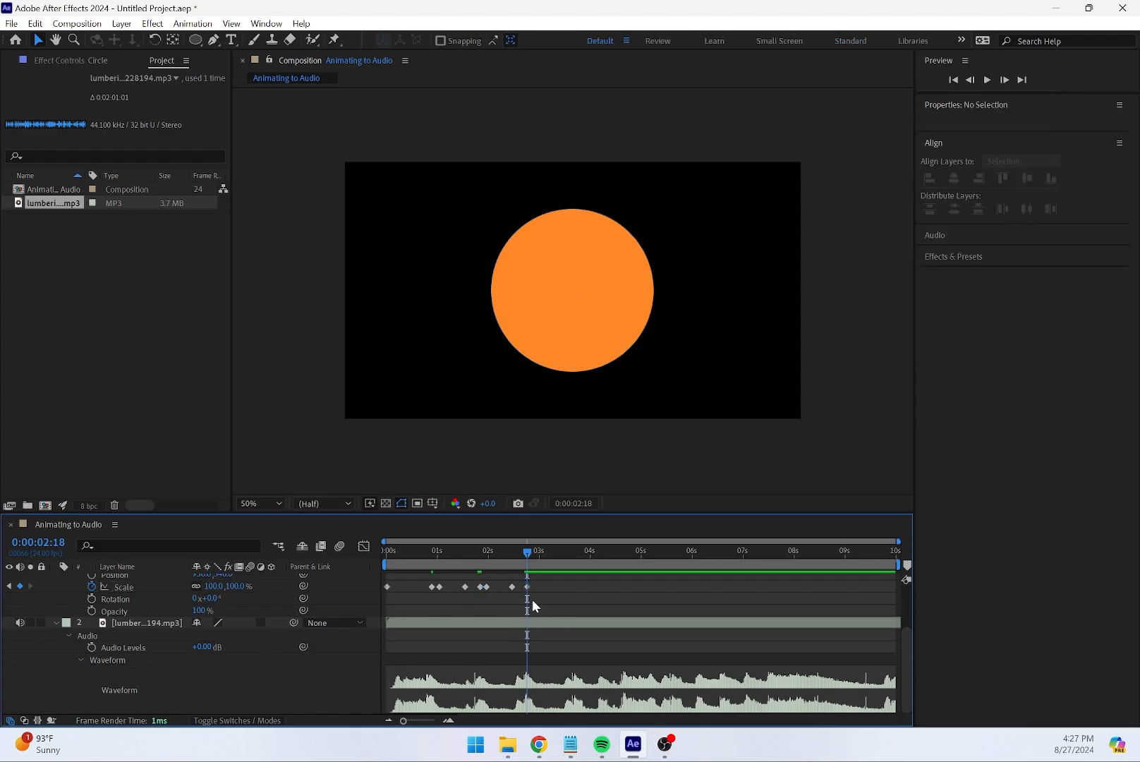
# Shorten the work area to end at about 0:00:03:00 and preview the circle animation from the start
pyautogui.moveTo(456, 550); pyautogui.dragTo(362, 555)
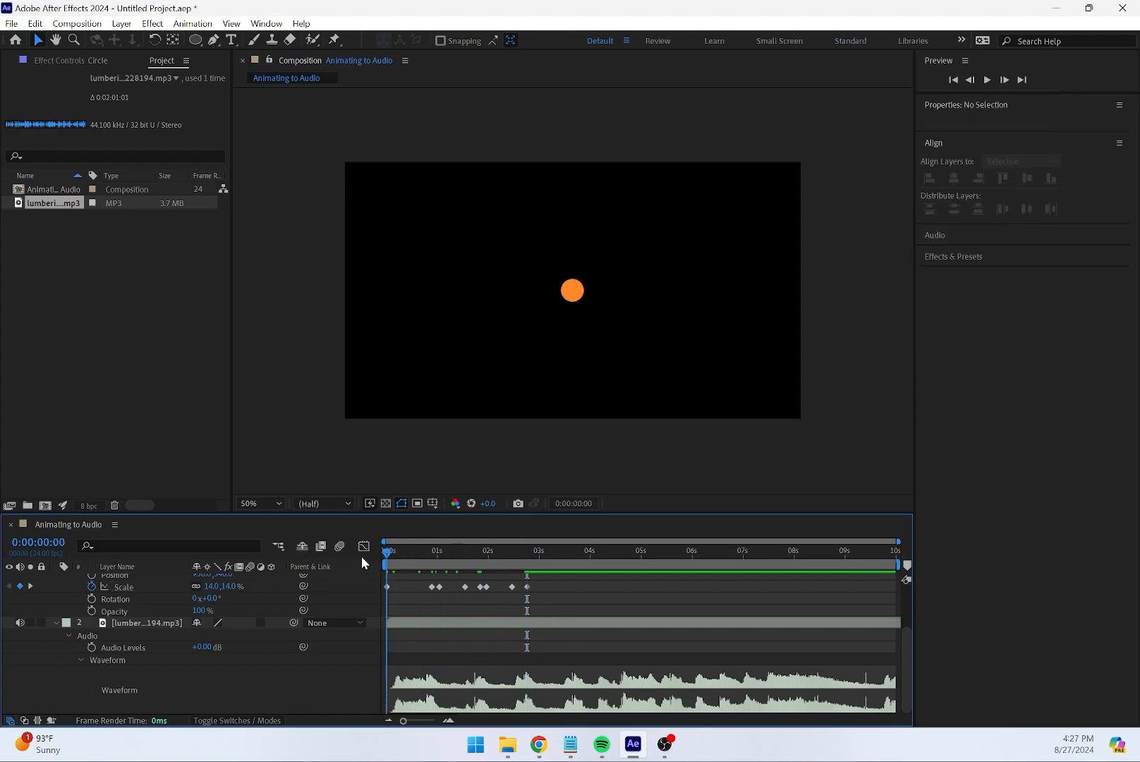
pyautogui.moveTo(903, 565); pyautogui.dragTo(543, 570)
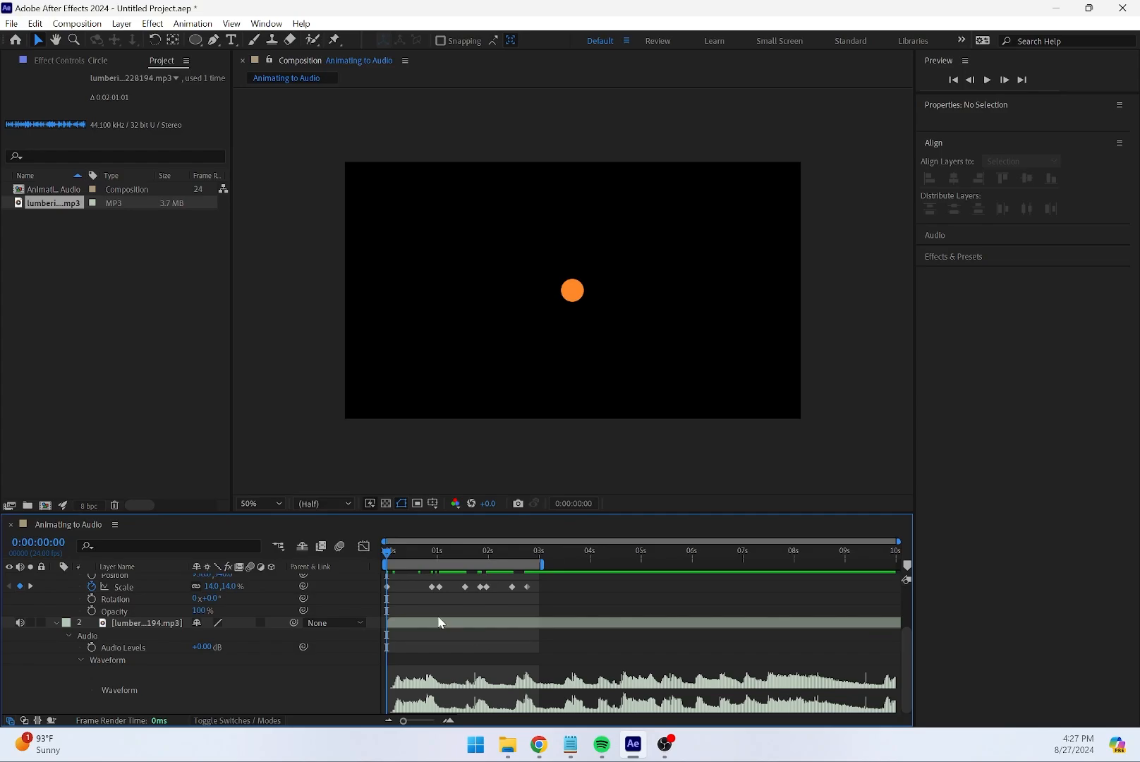
pyautogui.press('space')
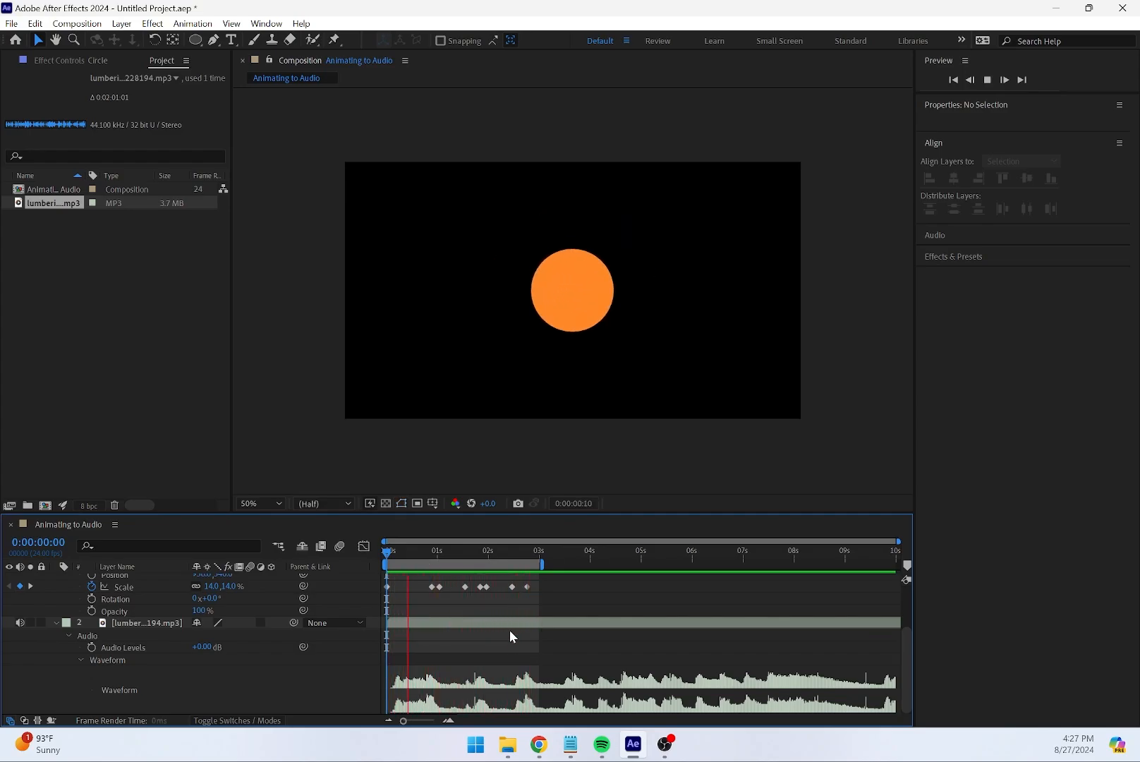
pyautogui.press('space')
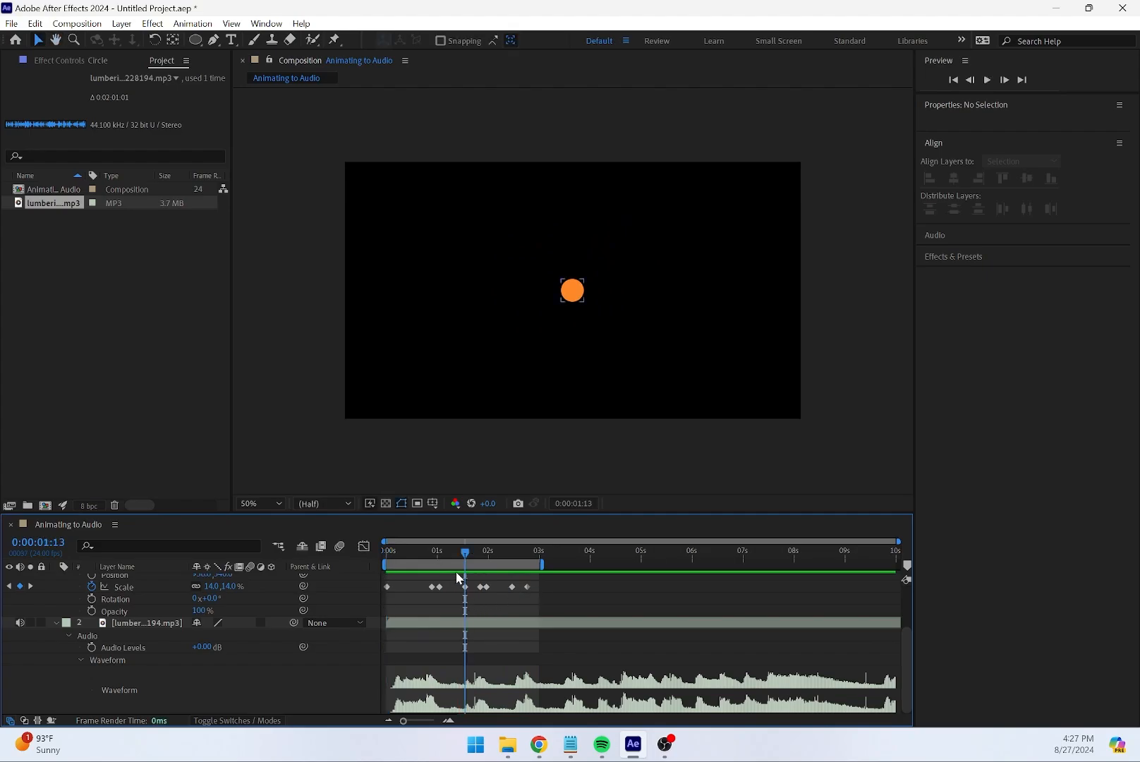
pyautogui.moveTo(466, 554); pyautogui.dragTo(378, 559)
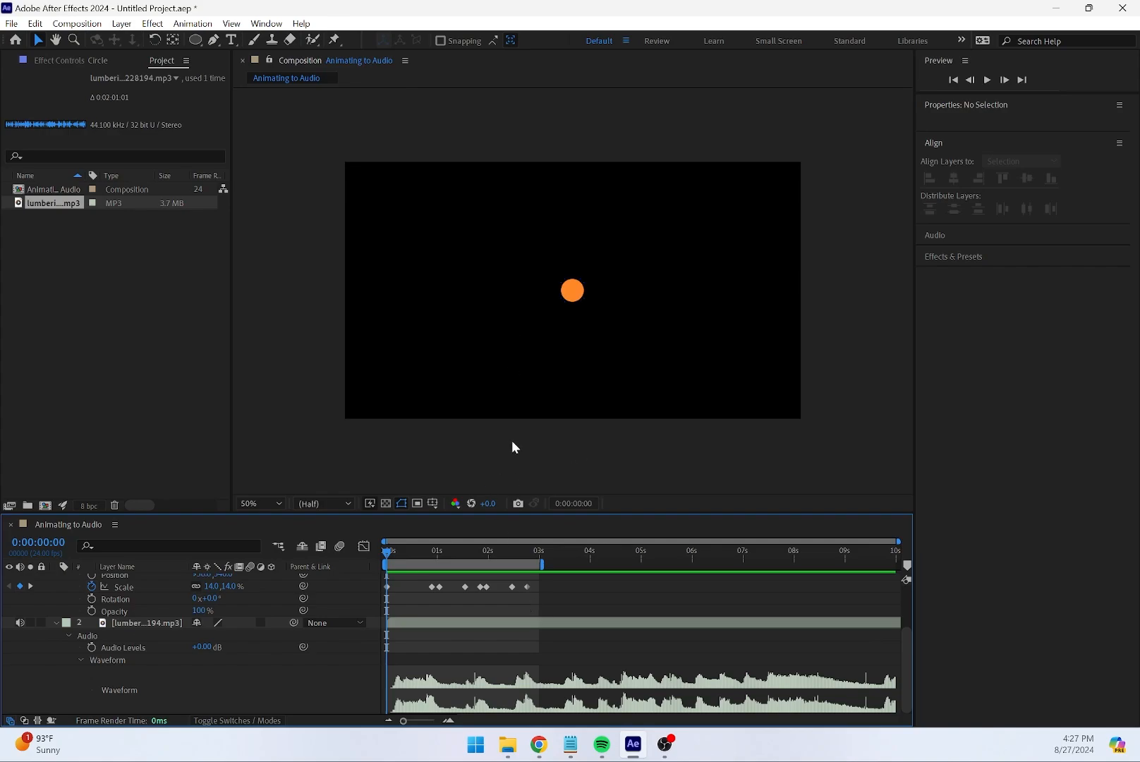
pyautogui.press('space')
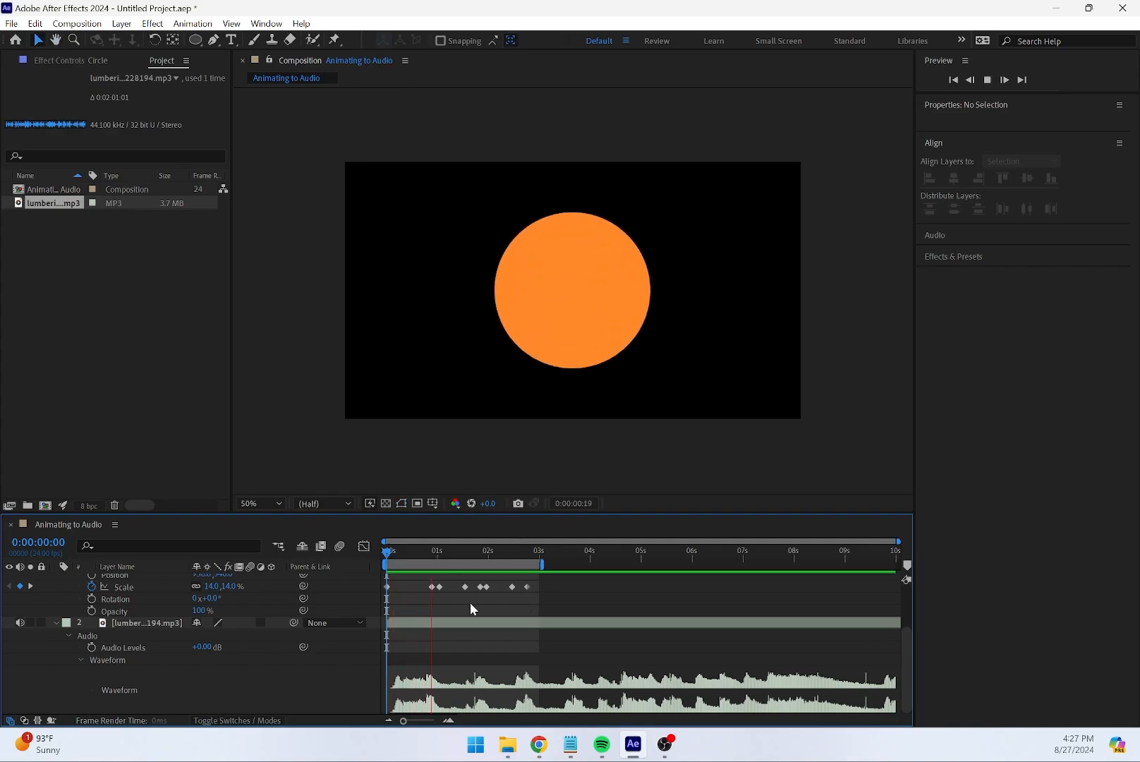
pyautogui.press('space')
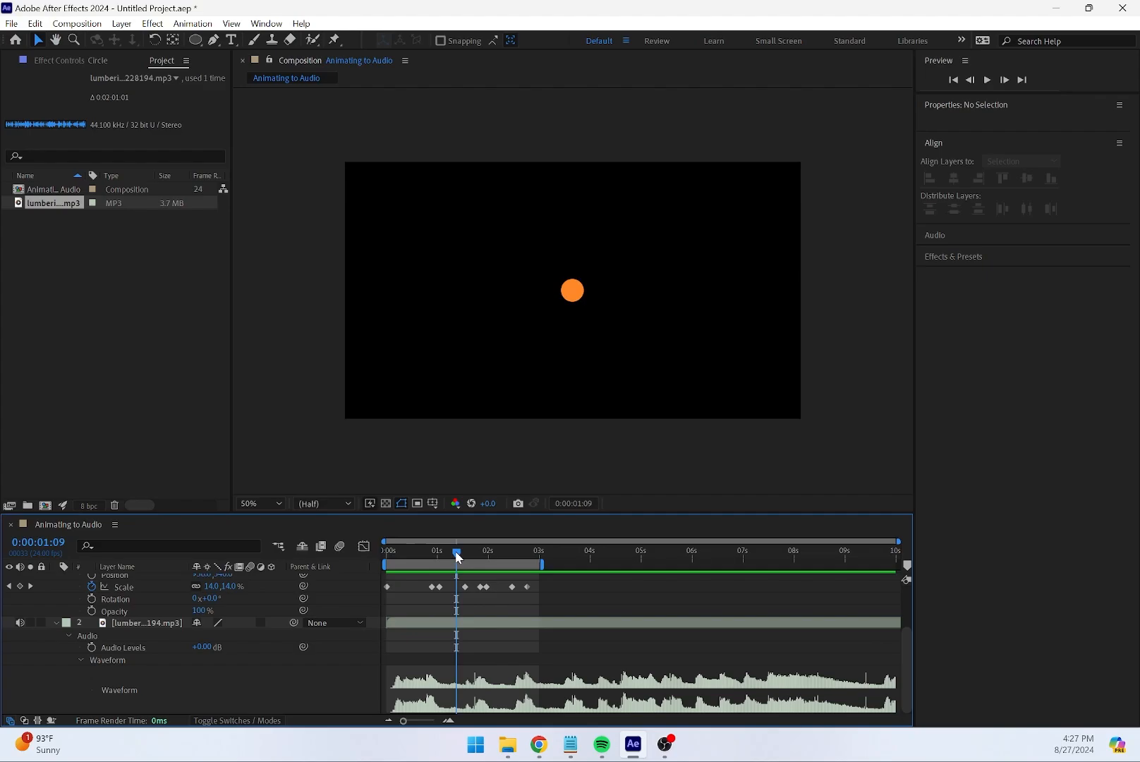
# Set the Circle's Scale to 138% on the second-peak keyframe at 0:00:01:20
pyautogui.click(463, 554)
pyautogui.moveTo(463, 556); pyautogui.dragTo(481, 555)
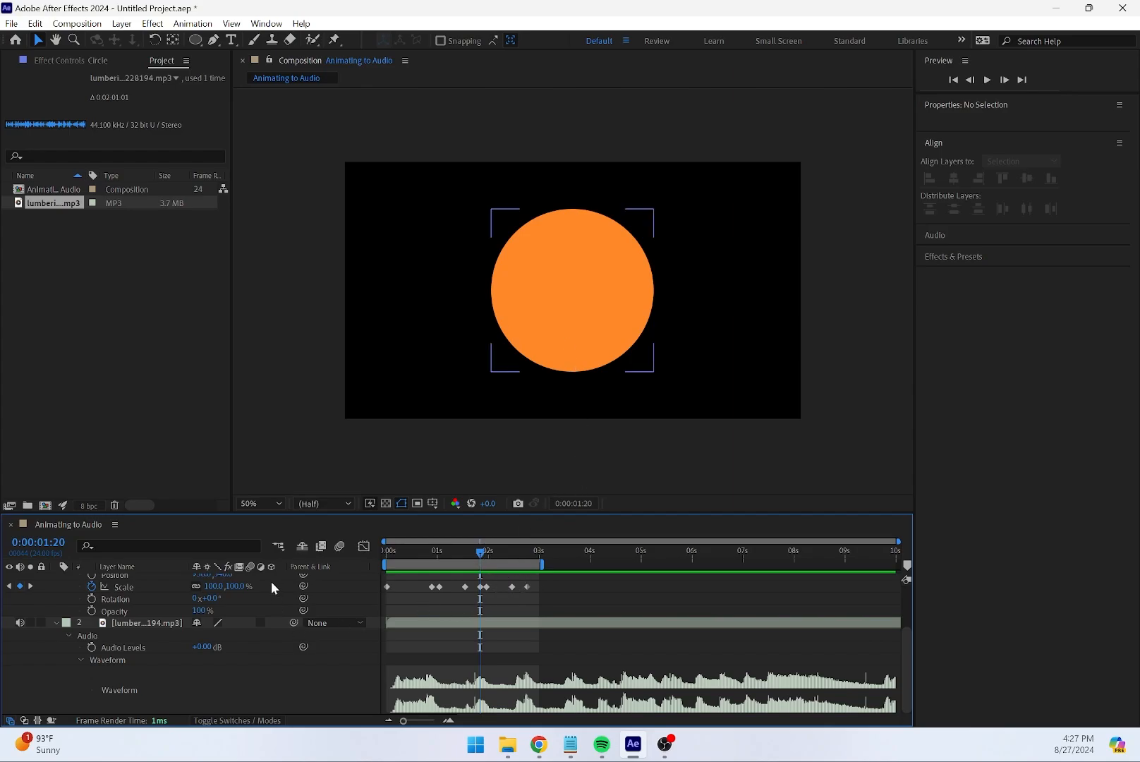
pyautogui.moveTo(228, 586); pyautogui.dragTo(265, 589)
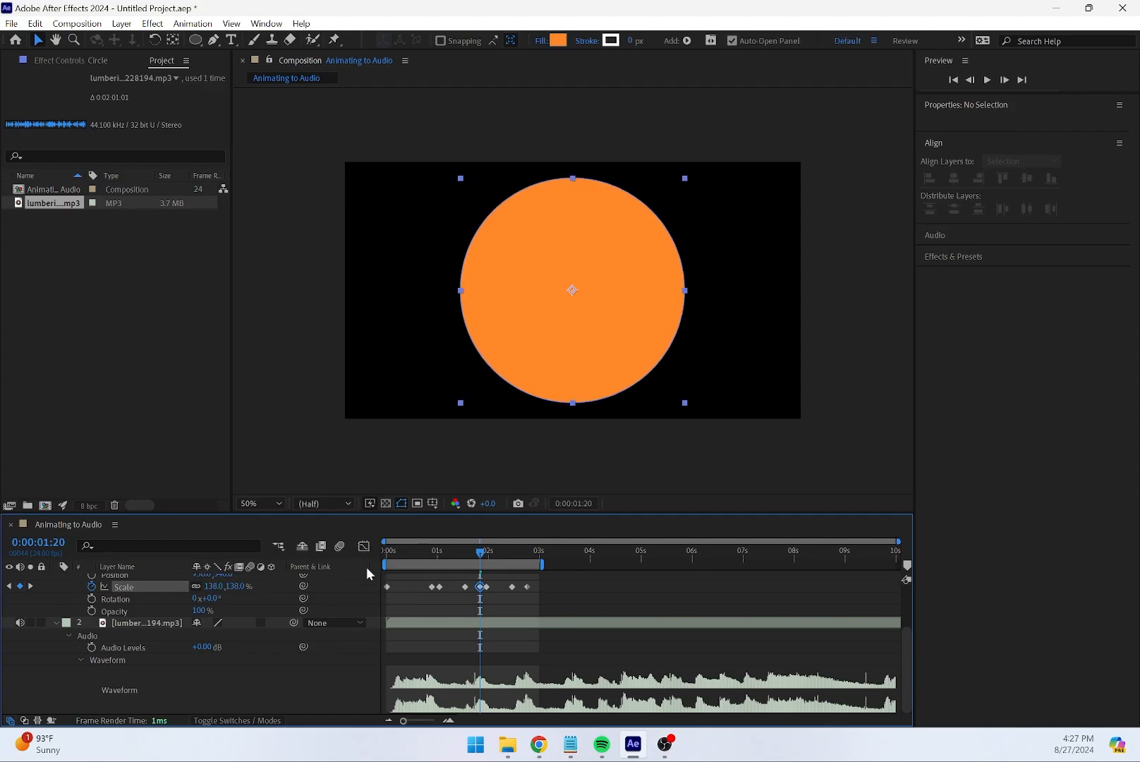
# Set the Circle's Scale to 183% on the third-peak keyframe at 0:00:02:18
pyautogui.click(492, 554)
pyautogui.moveTo(491, 557); pyautogui.dragTo(526, 554)
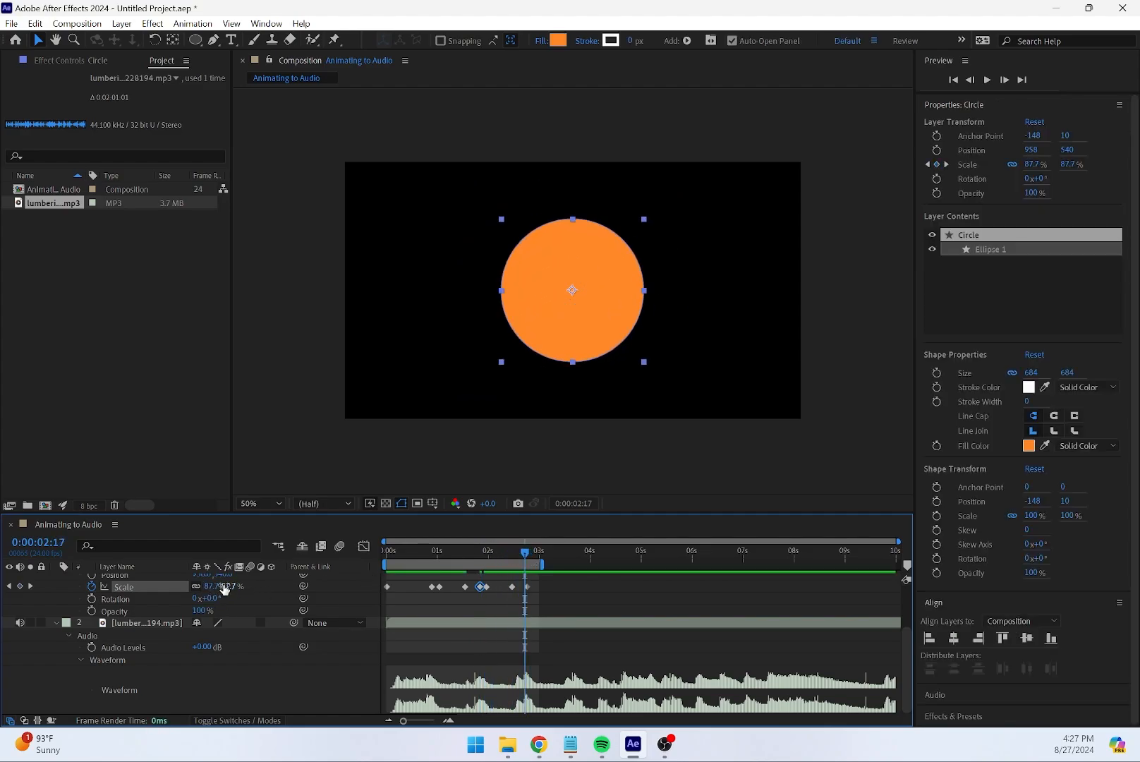
pyautogui.click(528, 554)
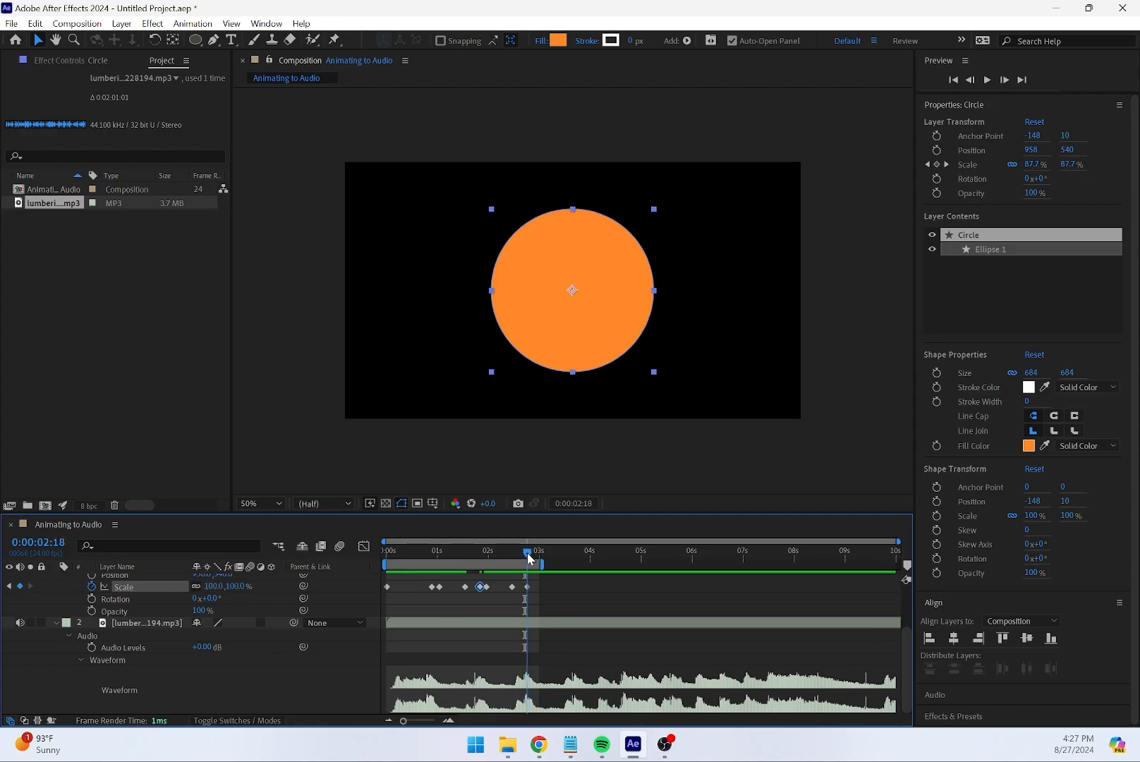
pyautogui.moveTo(235, 588); pyautogui.dragTo(291, 586)
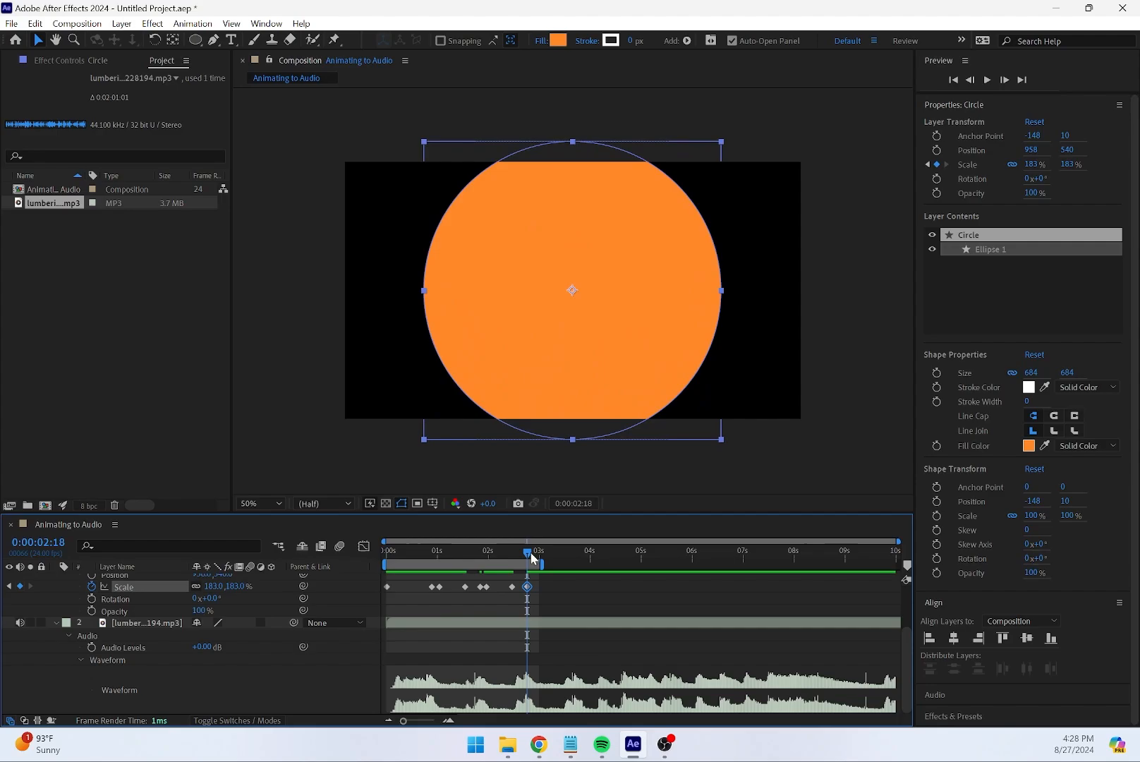
# Replay the work area from the start to check the enlarged peaks against the audio
pyautogui.moveTo(531, 552); pyautogui.dragTo(376, 558)
pyautogui.press('space')
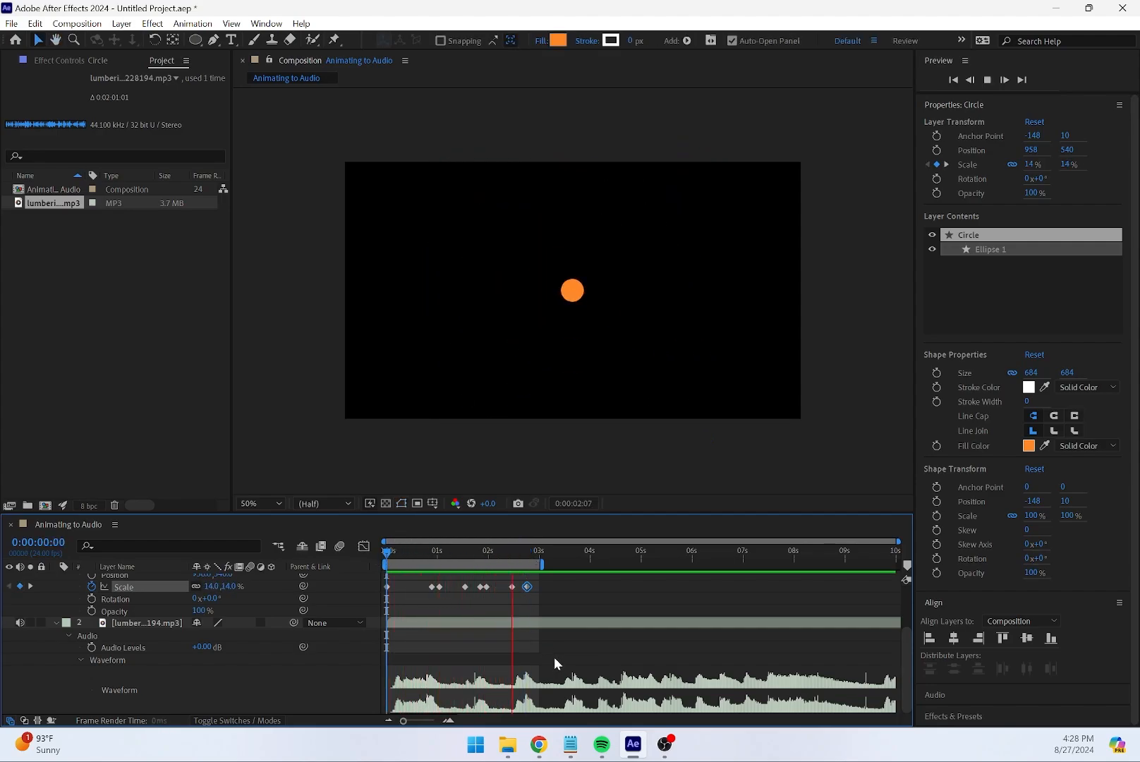
pyautogui.press('space')
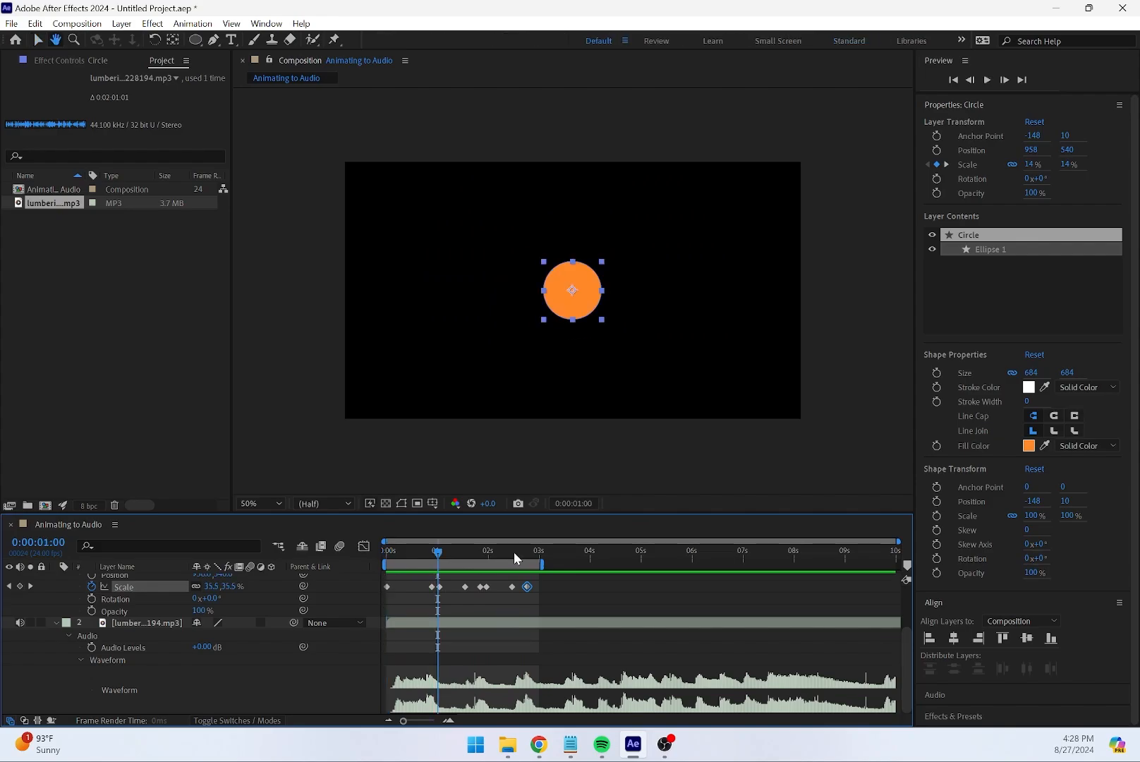
# Copy the 14% Scale keyframe just before the third peak to 0:00:02:14
pyautogui.click(515, 553)
pyautogui.moveTo(517, 559); pyautogui.dragTo(513, 591)
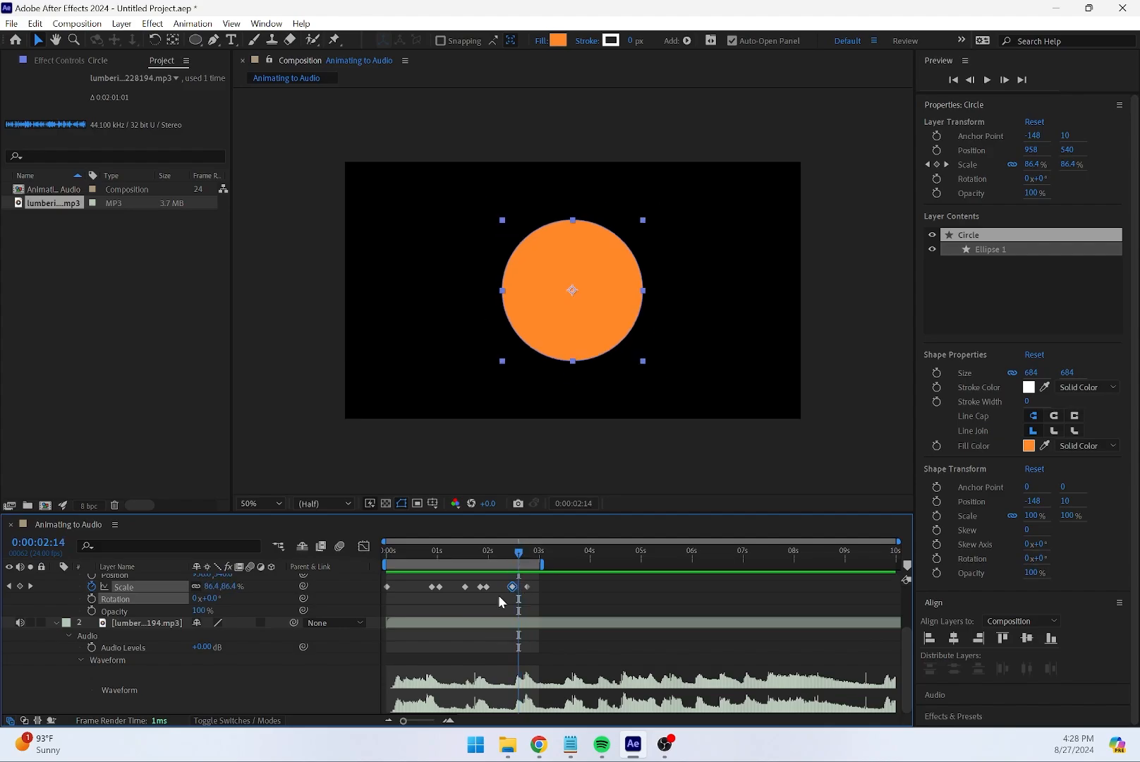
pyautogui.hotkey('ctrl', 'v')
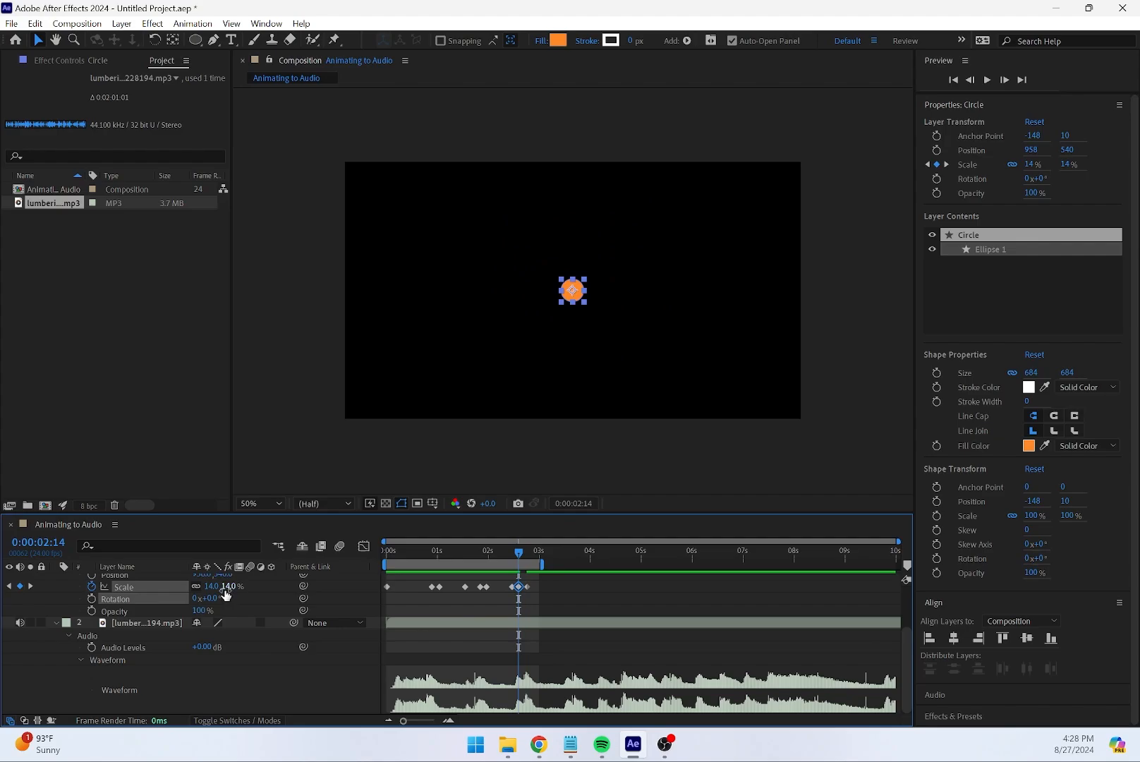
# Set the Circle's Scale to 153% on the keyframe at 0:00:02:14 and check the result in playback
pyautogui.moveTo(224, 586); pyautogui.dragTo(341, 603)
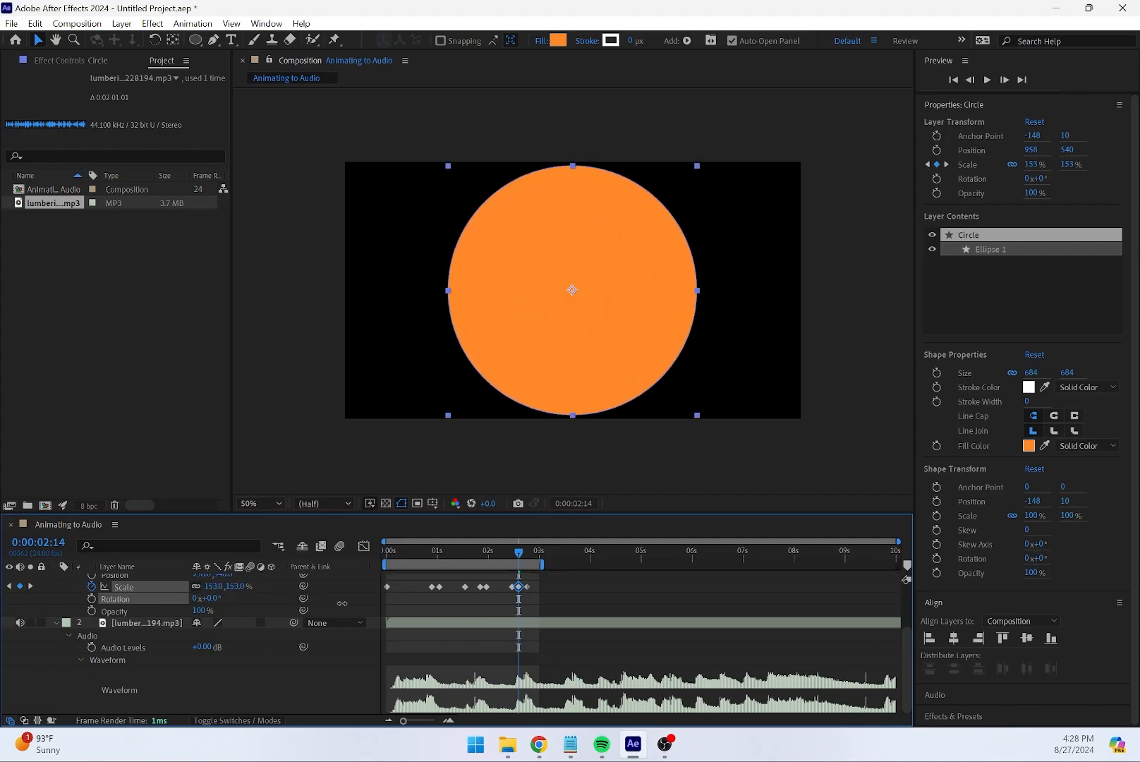
pyautogui.moveTo(522, 557); pyautogui.dragTo(529, 558)
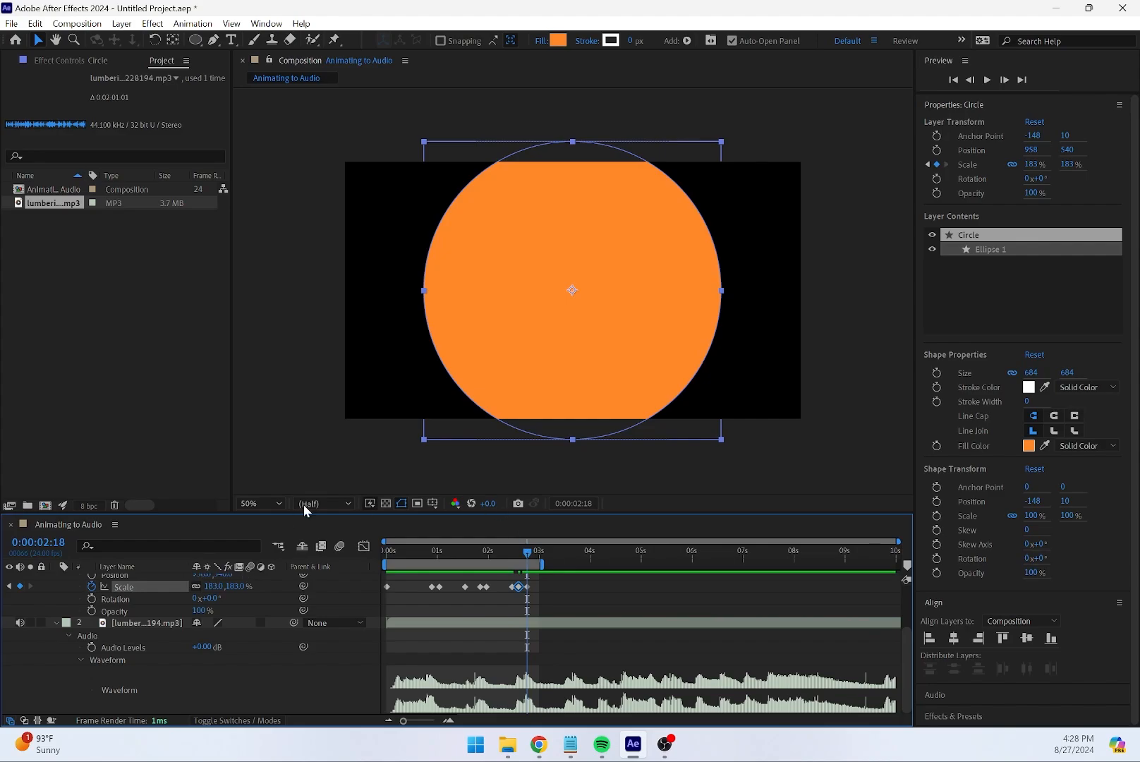
pyautogui.press('space')
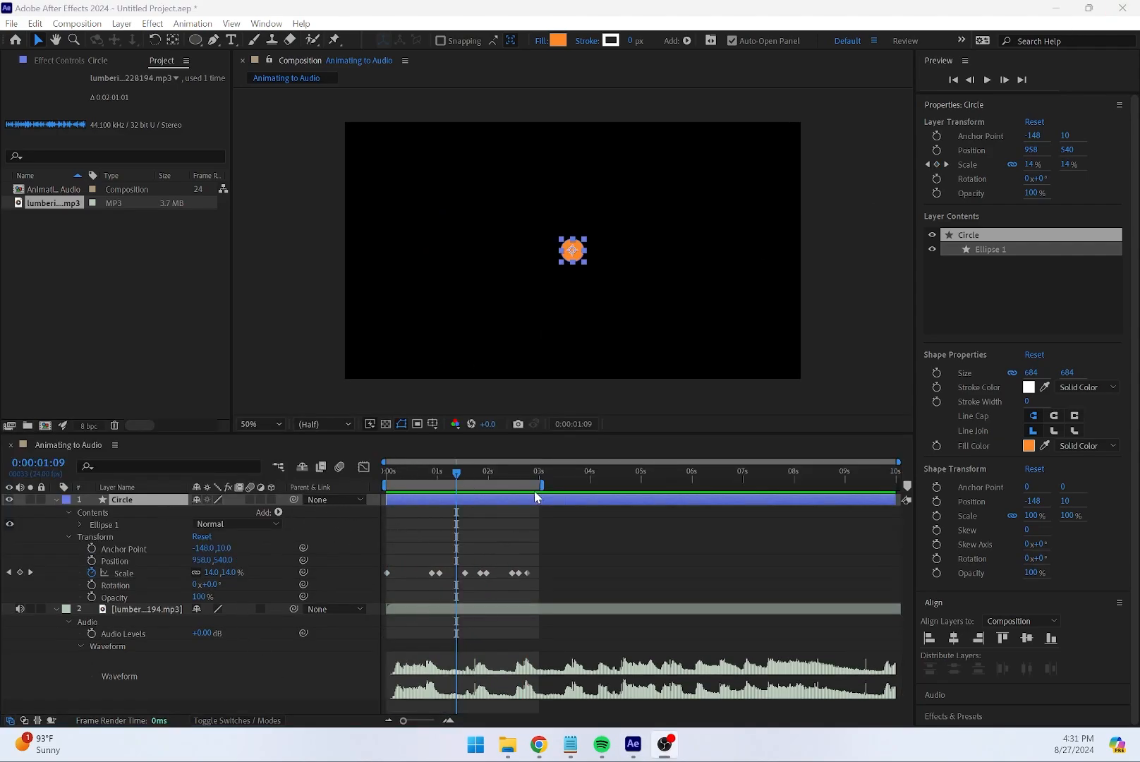
# Extend the work area's end to the 10-second mark and move its start to about 3 seconds
pyautogui.moveTo(543, 484); pyautogui.dragTo(897, 484)
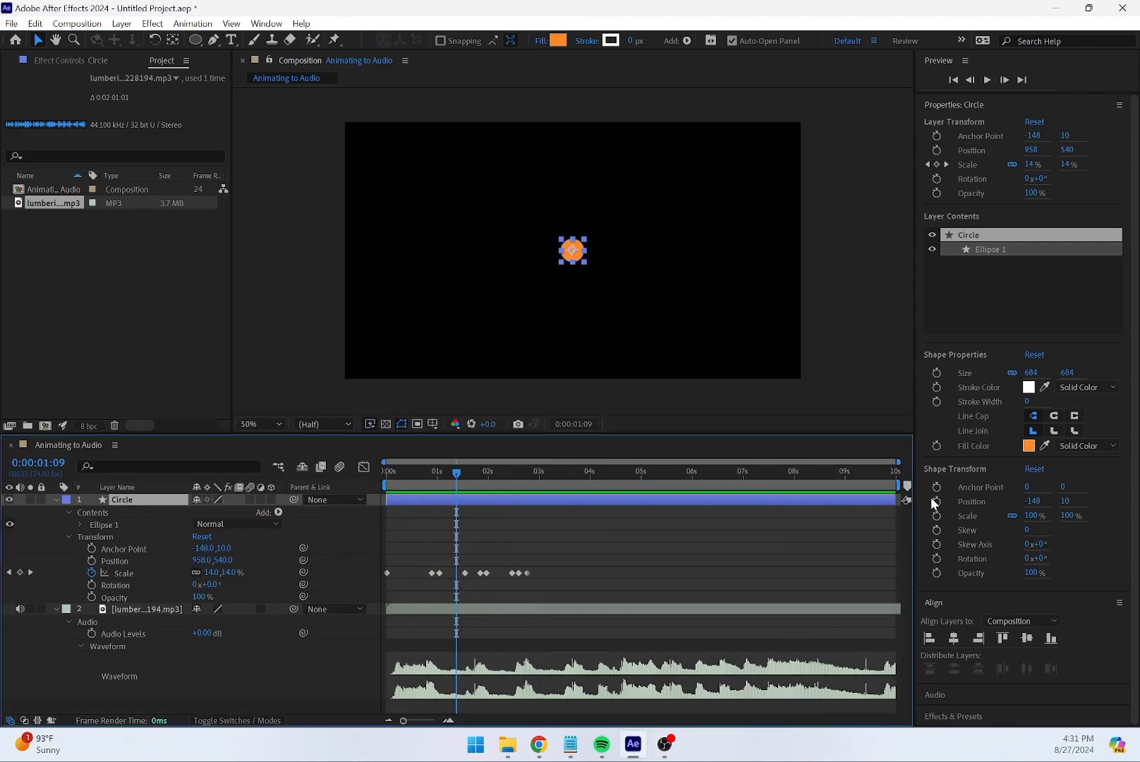
pyautogui.click(391, 520)
pyautogui.moveTo(459, 474); pyautogui.dragTo(593, 476)
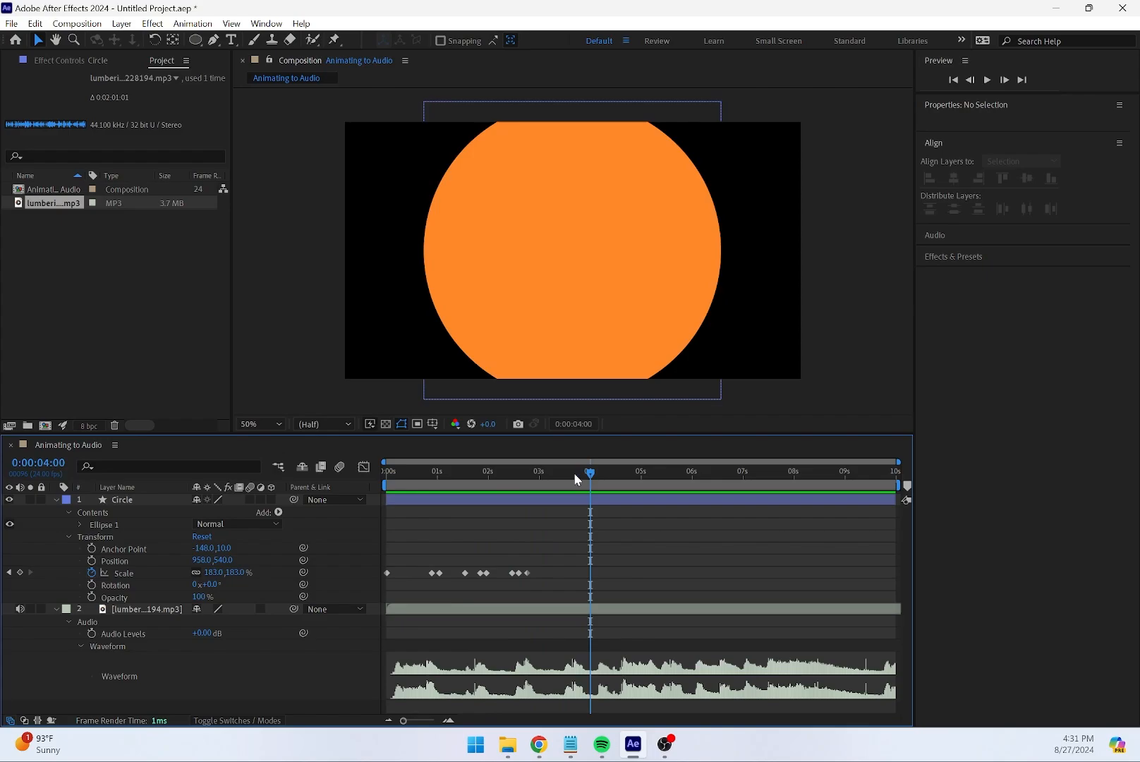
pyautogui.moveTo(381, 481)
pyautogui.mouseDown()
pyautogui.moveTo(557, 483)
pyautogui.moveTo(536, 484)
pyautogui.mouseUp()
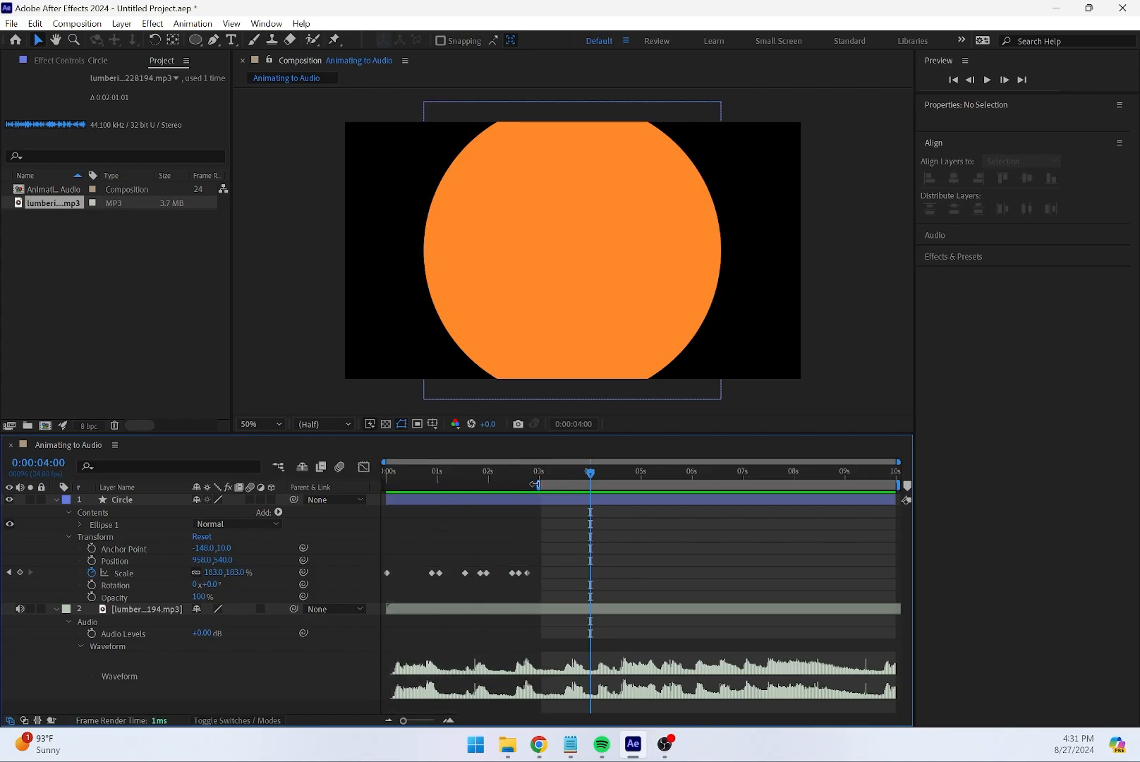
pyautogui.click(568, 470)
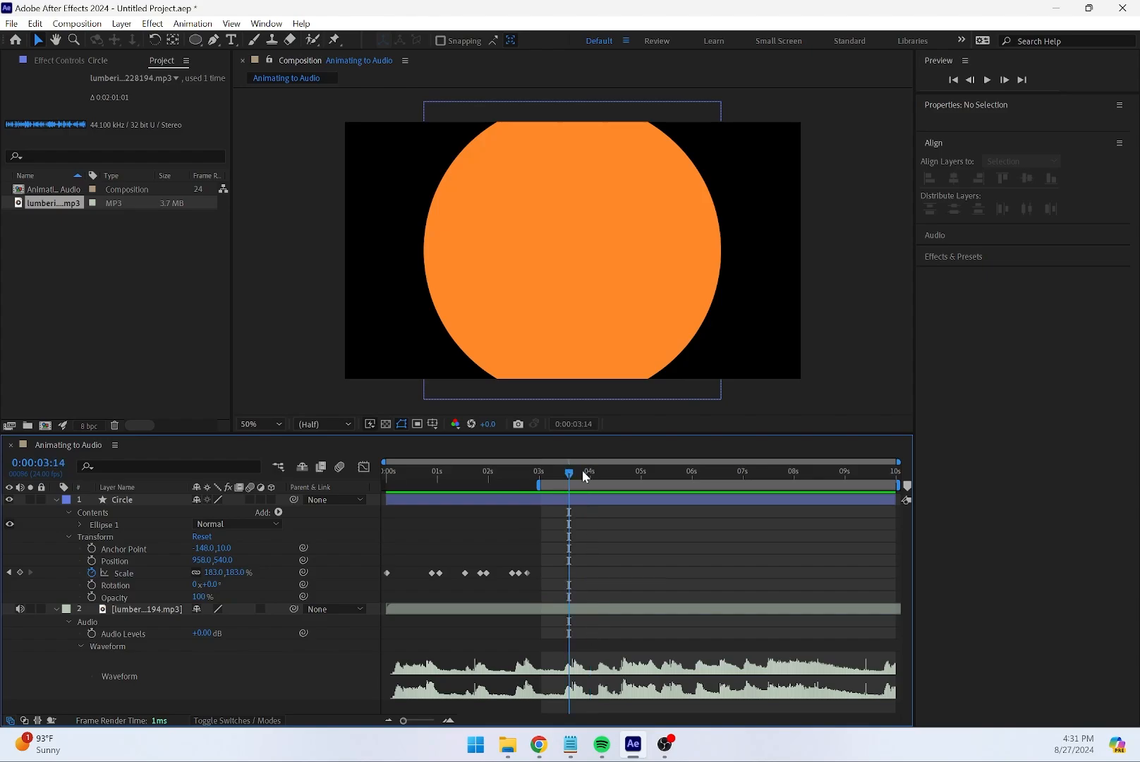
pyautogui.moveTo(573, 474)
pyautogui.mouseDown()
pyautogui.moveTo(547, 477)
pyautogui.moveTo(860, 477)
pyautogui.moveTo(531, 484)
pyautogui.moveTo(540, 487)
pyautogui.mouseUp()
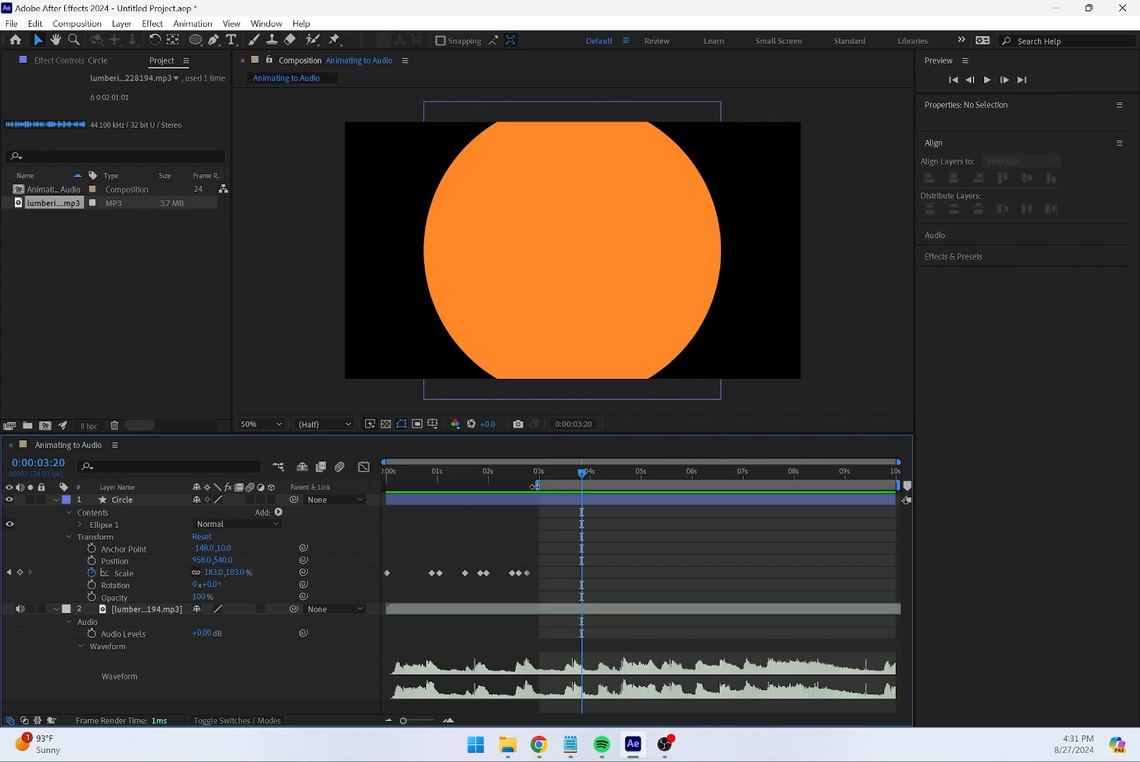
# Preview the audio from 3 seconds, move the work area's start to about 0:00:04:13 and replay from there
pyautogui.press('space')
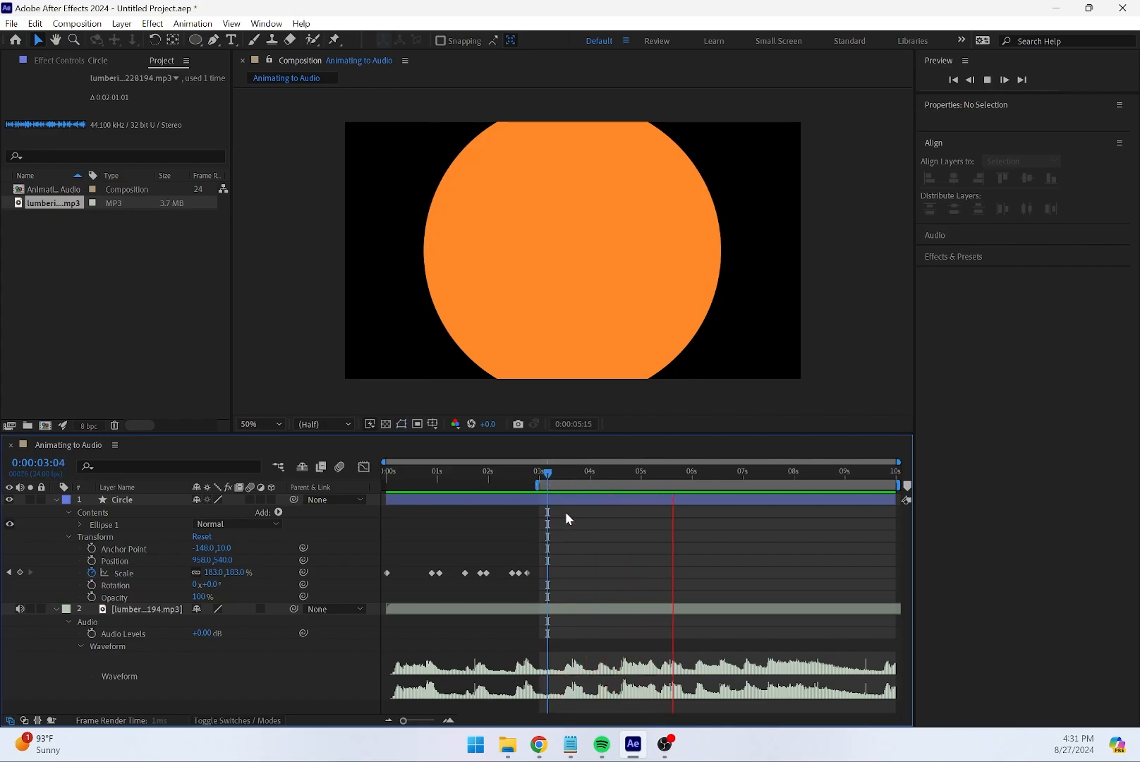
pyautogui.press('space')
pyautogui.moveTo(545, 487); pyautogui.dragTo(619, 469)
pyautogui.press('space')
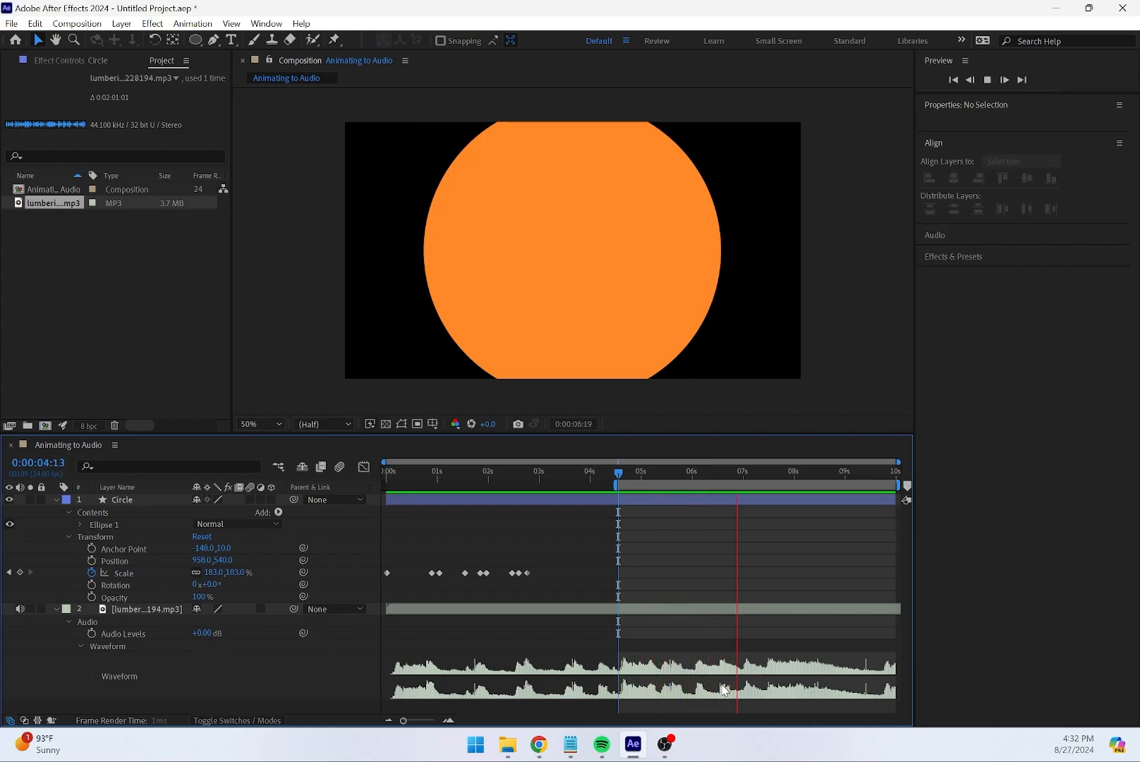
# Collapse the Circle layer's properties and hide the layer in the composition
pyautogui.click(78, 502)
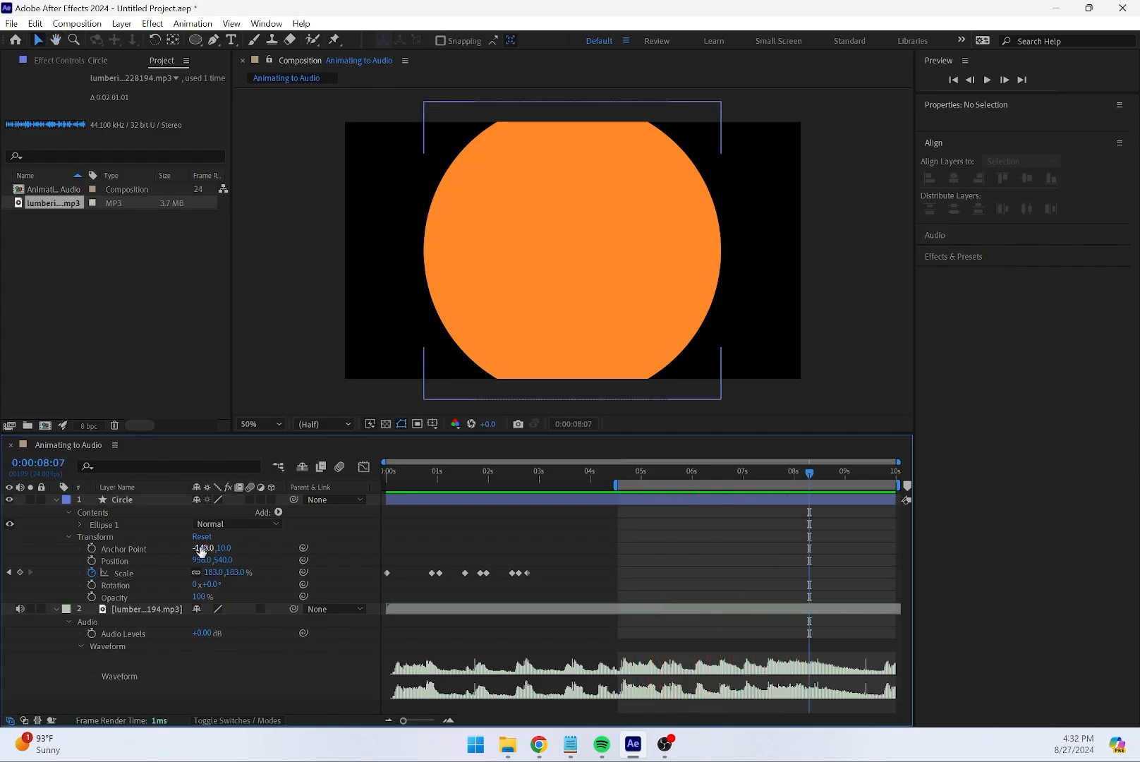
pyautogui.click(55, 500)
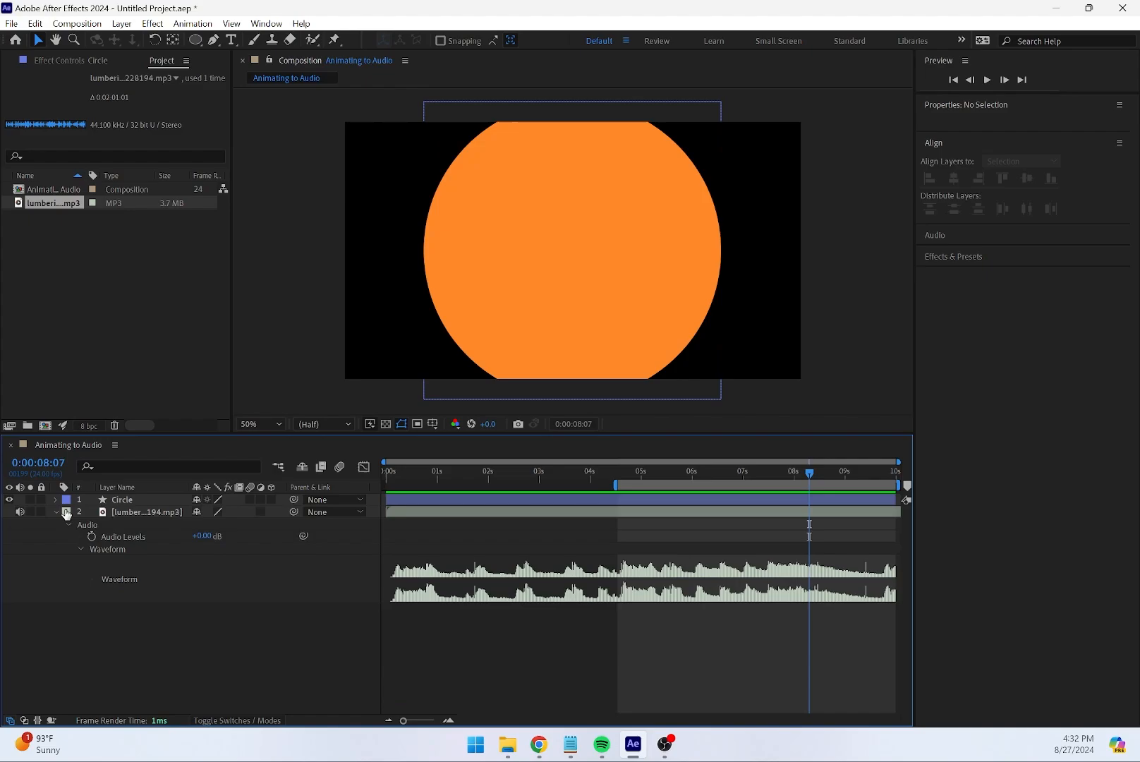
pyautogui.click(9, 500)
# Draw an orange square of about 578 px with the Rectangle Tool and centre it horizontally and vertically in the composition
pyautogui.click(200, 37)
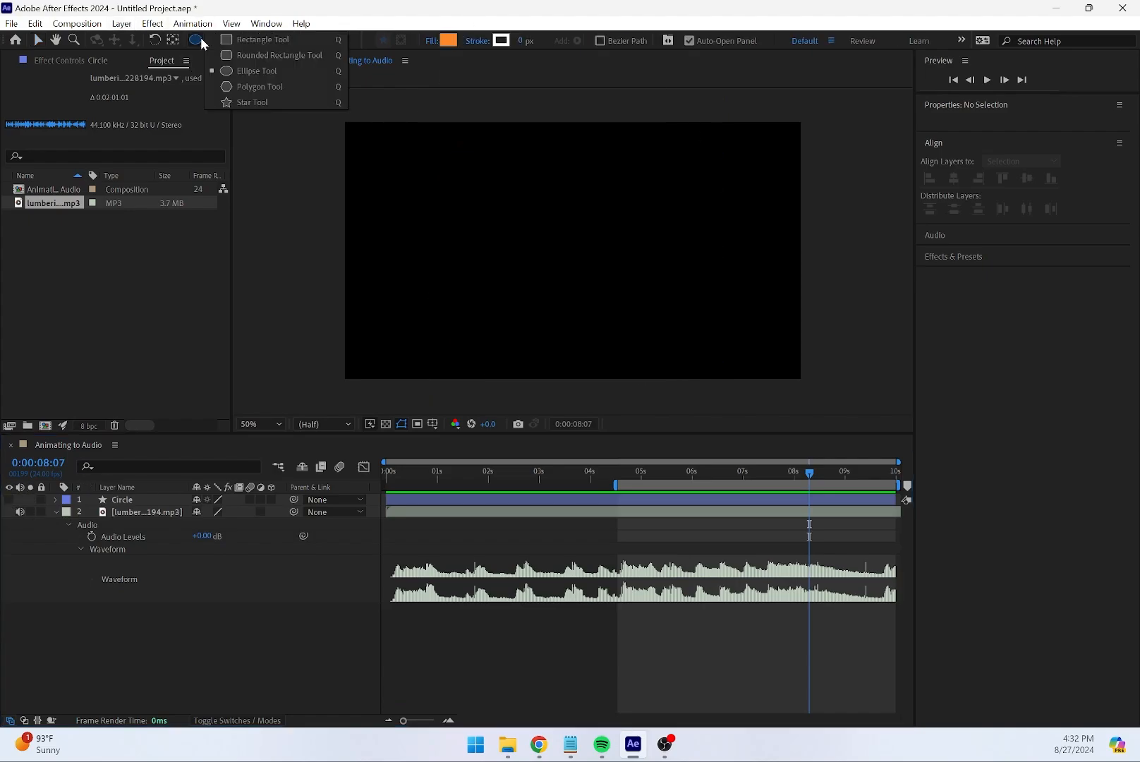
pyautogui.click(274, 43)
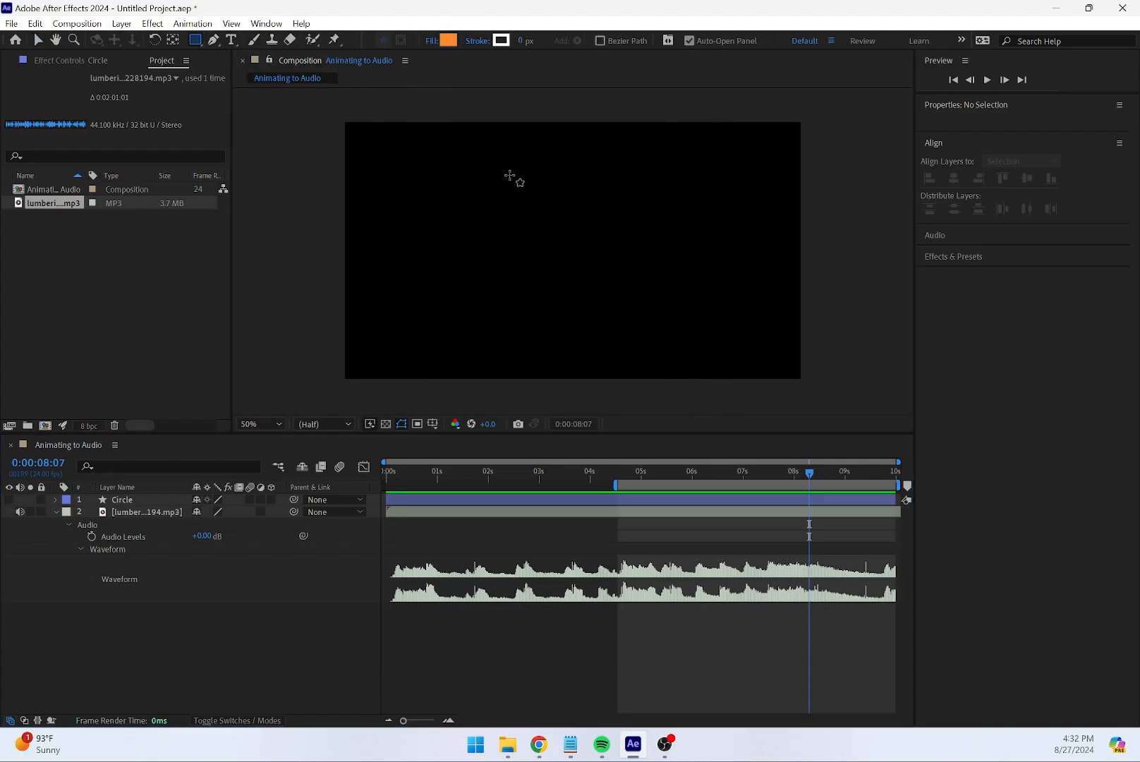
pyautogui.moveTo(503, 175); pyautogui.dragTo(641, 312)
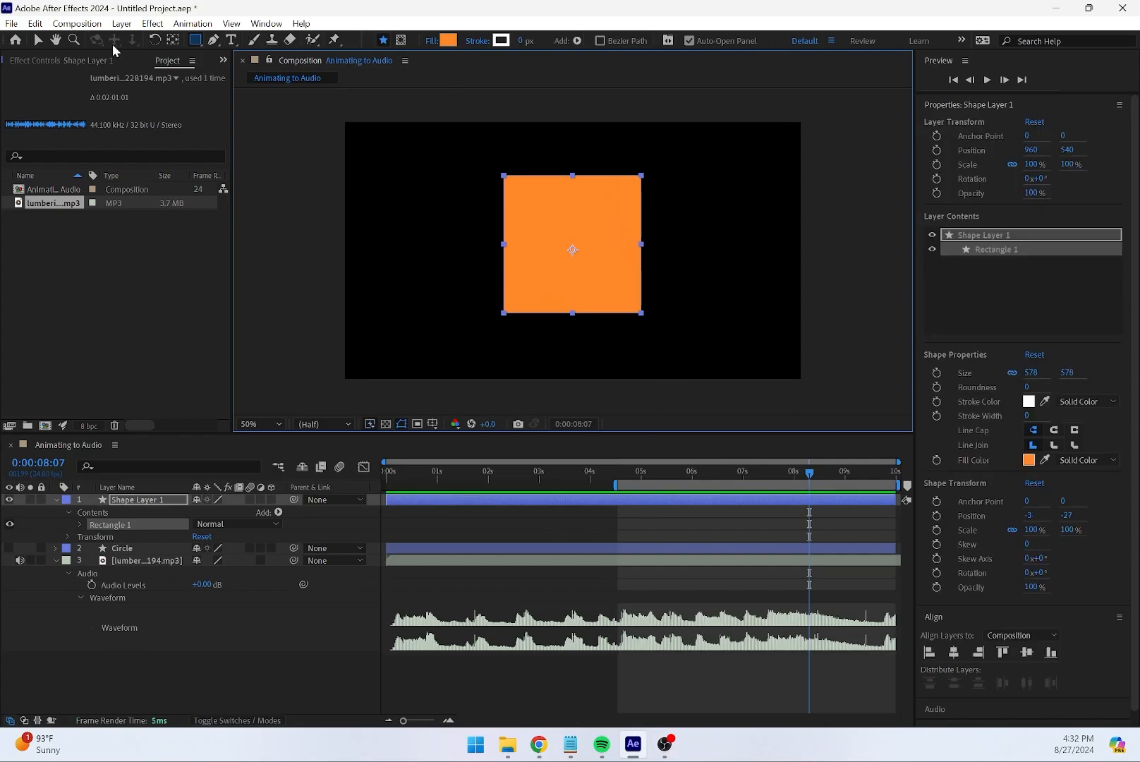
pyautogui.click(953, 652)
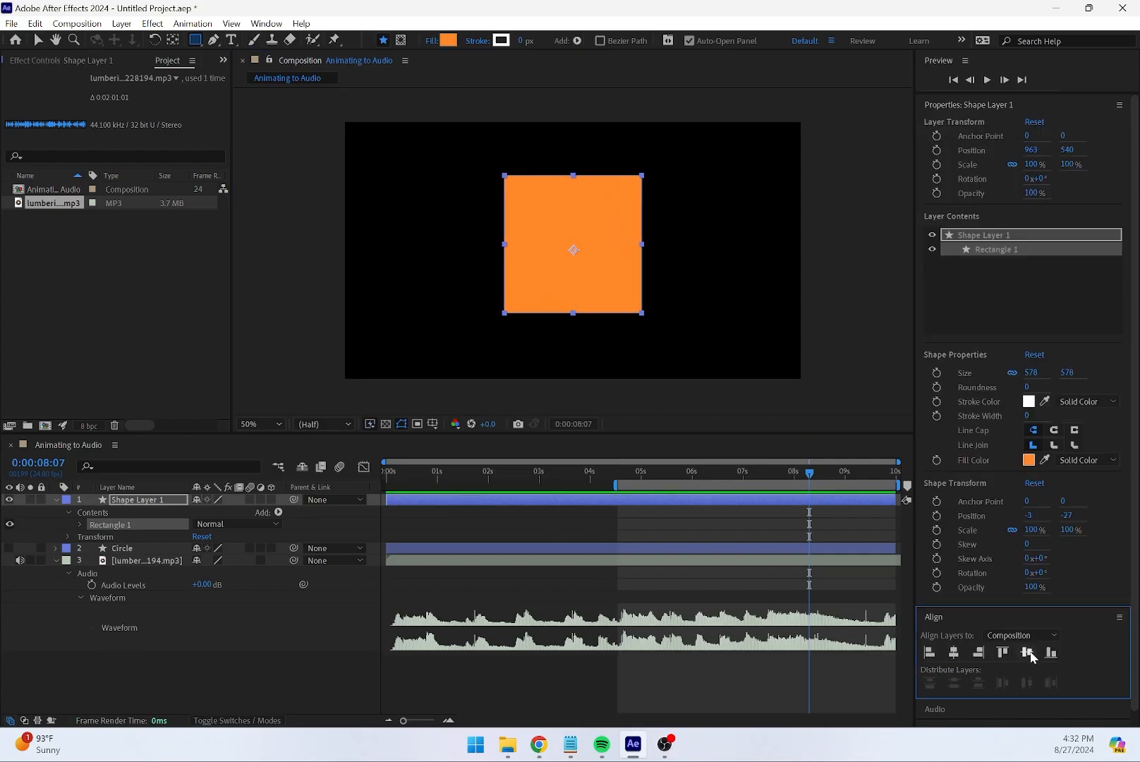
pyautogui.click(1028, 651)
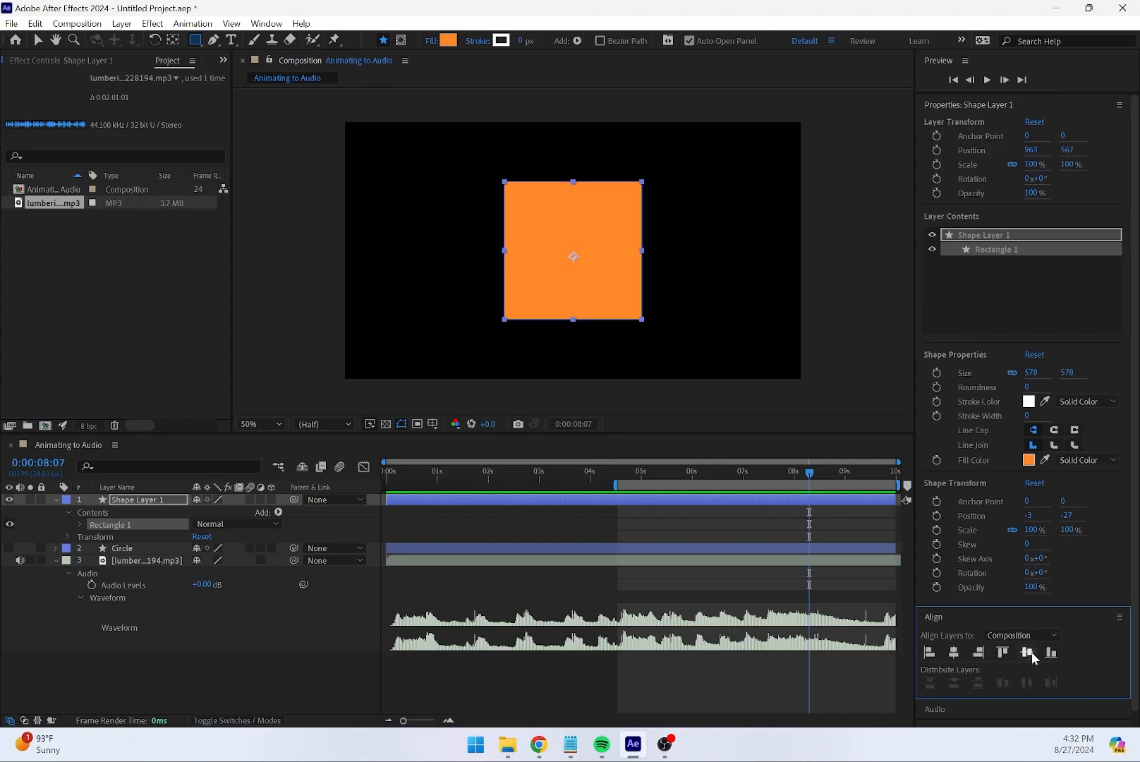
# Move the square's anchor point to the centre of the shape and deselect the layer
pyautogui.click(174, 41)
pyautogui.click(372, 174)
pyautogui.click(619, 264)
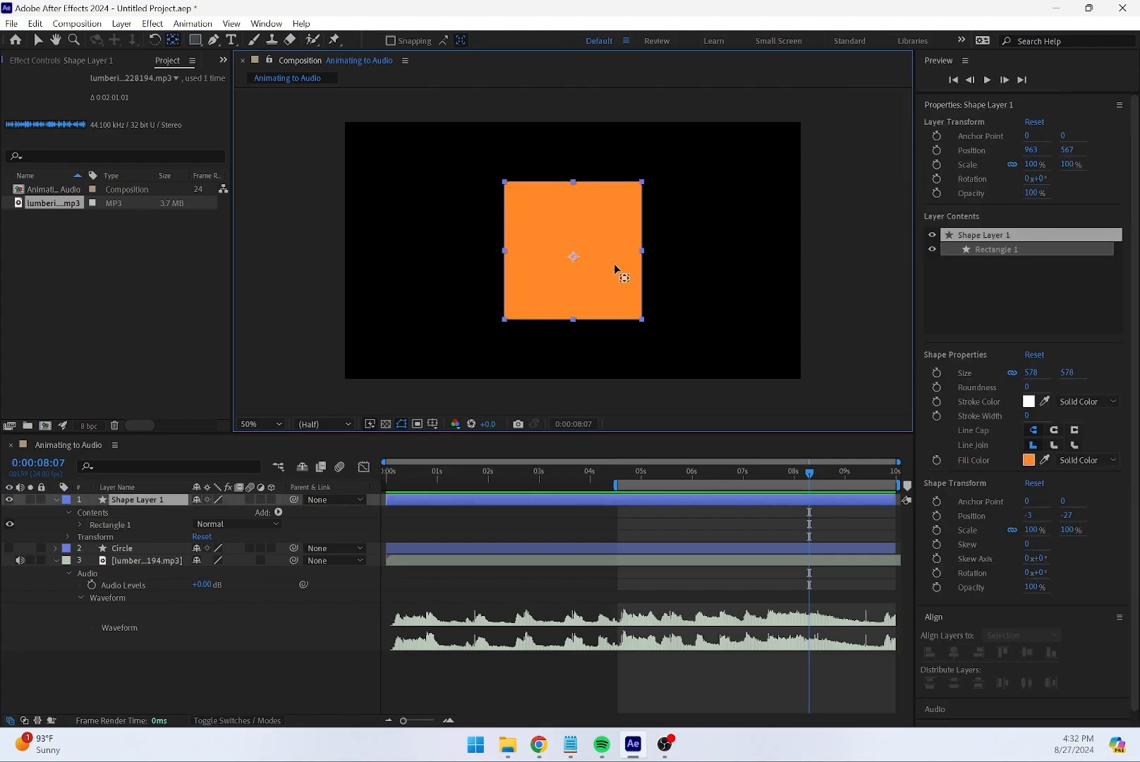
pyautogui.moveTo(574, 257)
pyautogui.mouseDown()
pyautogui.moveTo(590, 284)
pyautogui.moveTo(574, 251)
pyautogui.mouseUp()
pyautogui.click(473, 242)
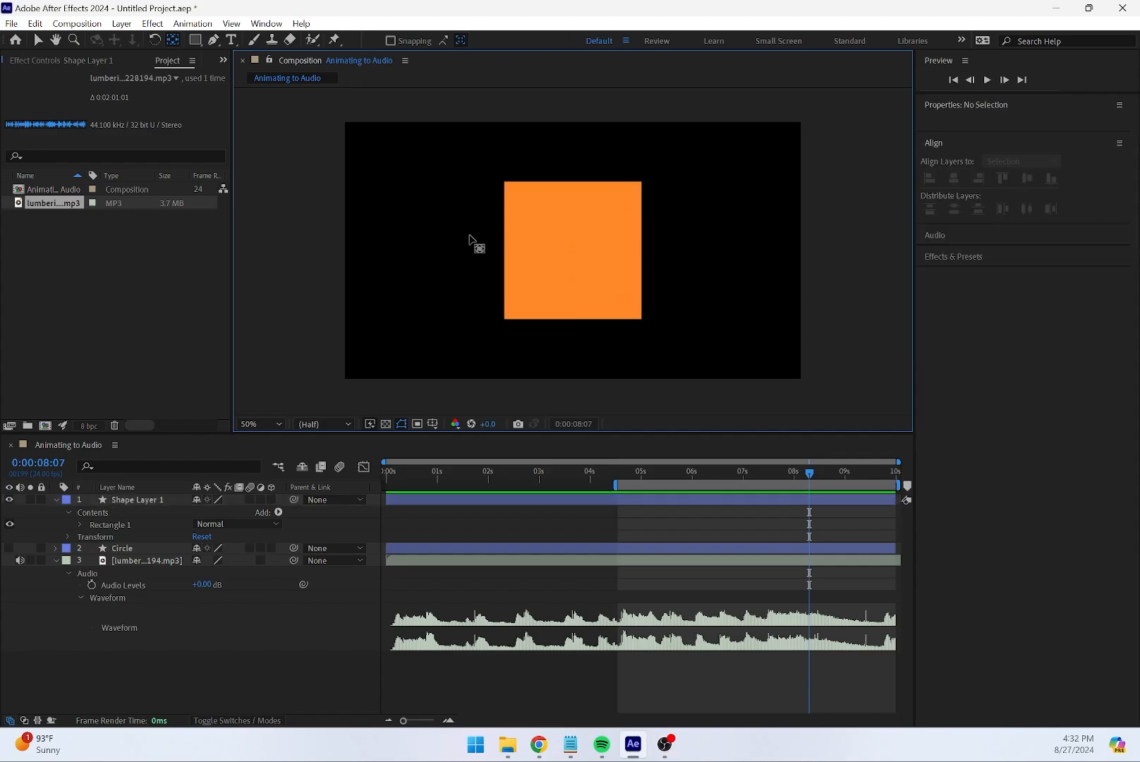
pyautogui.click(573, 229)
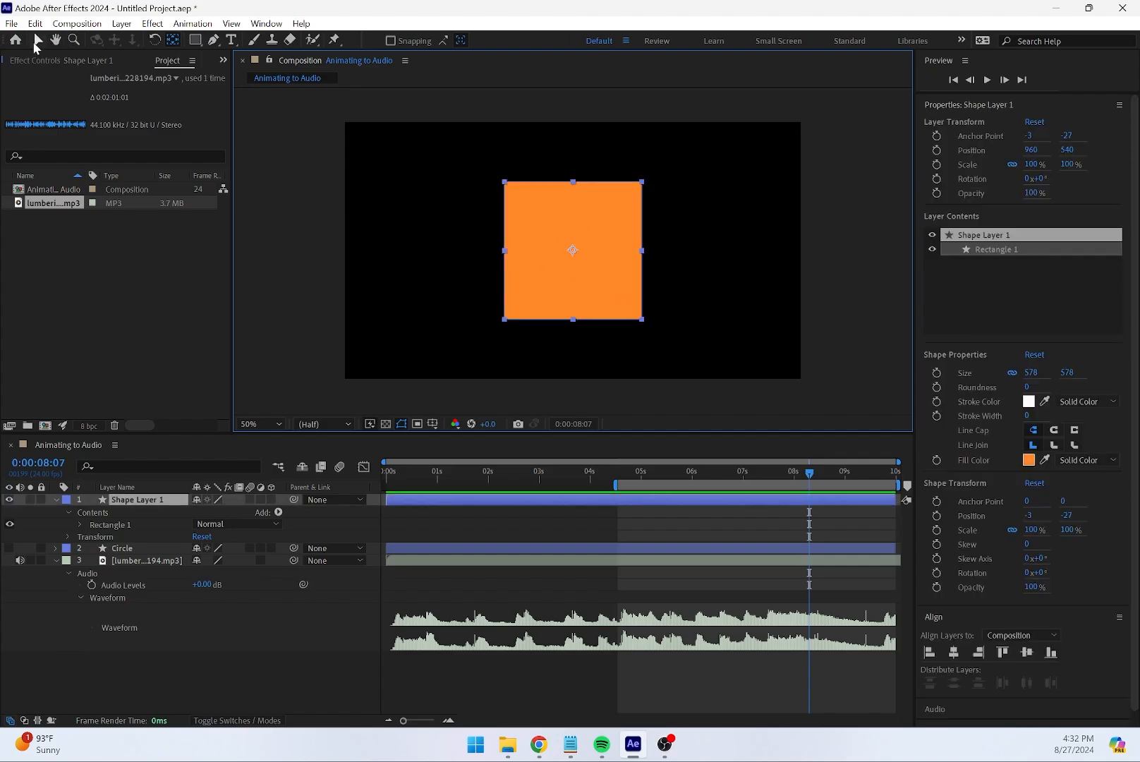
pyautogui.click(37, 41)
pyautogui.click(316, 186)
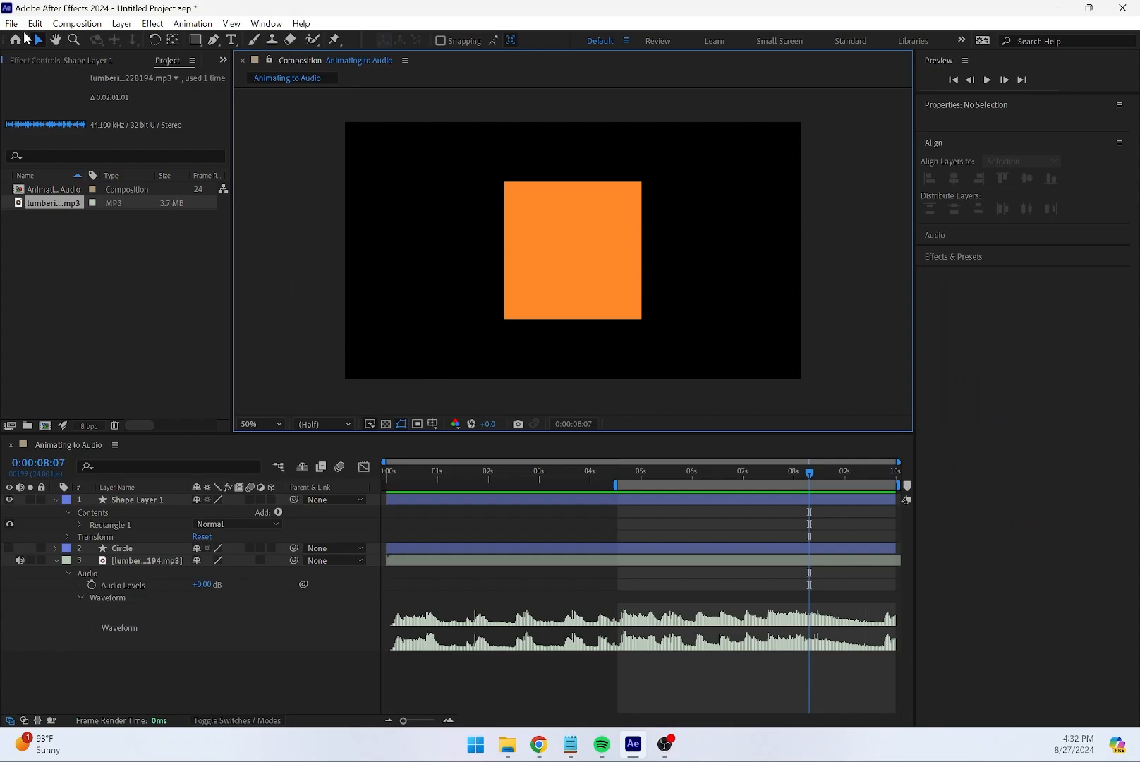
# Rename Shape Layer 1 as Square
pyautogui.rightClick(136, 503)
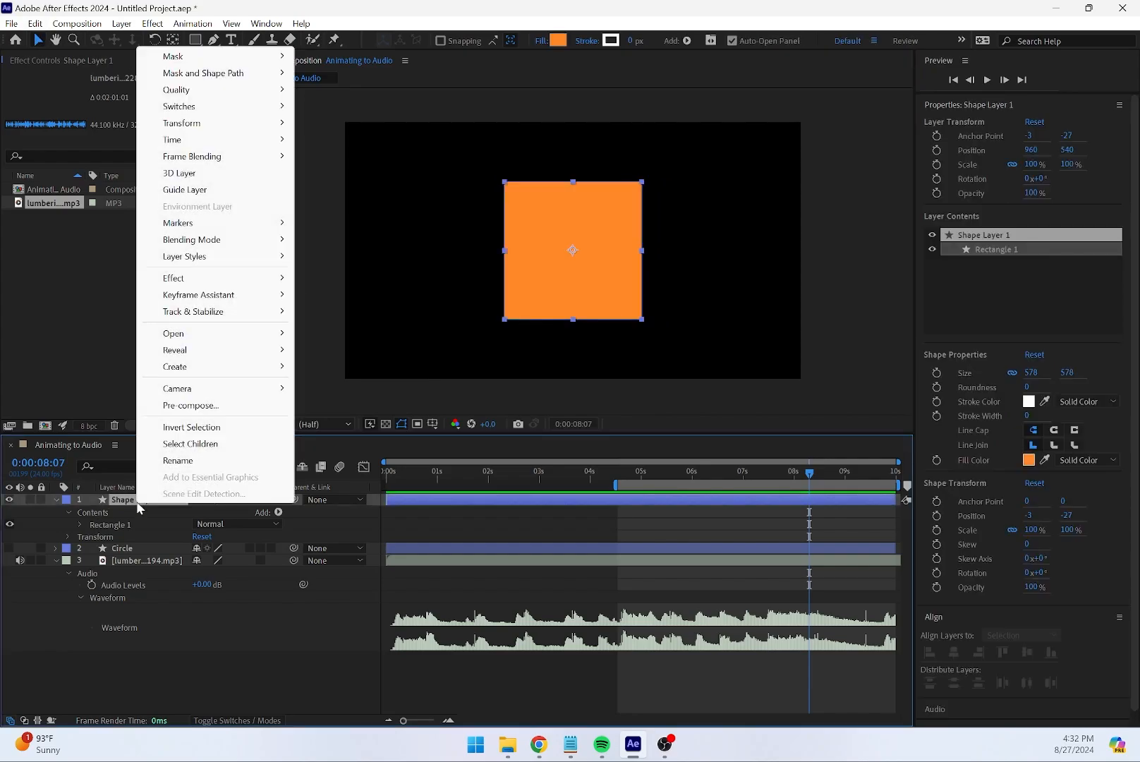
pyautogui.click(201, 459)
pyautogui.write('Square')
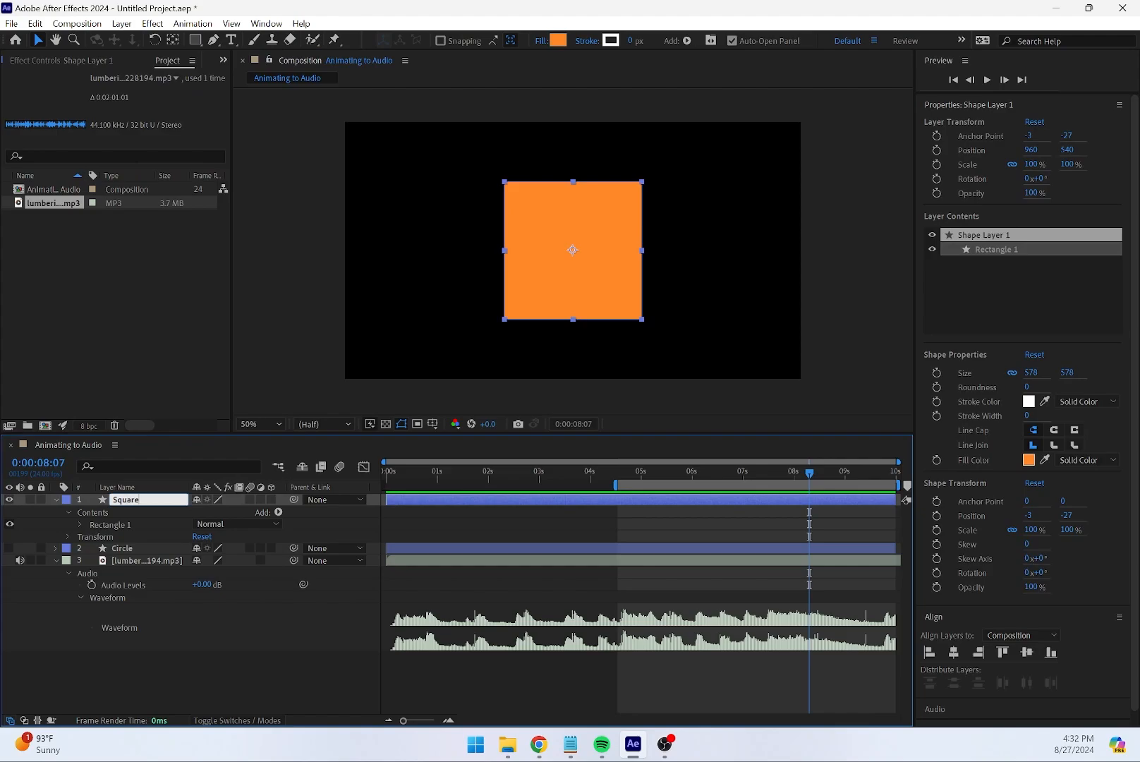
pyautogui.press('Return')
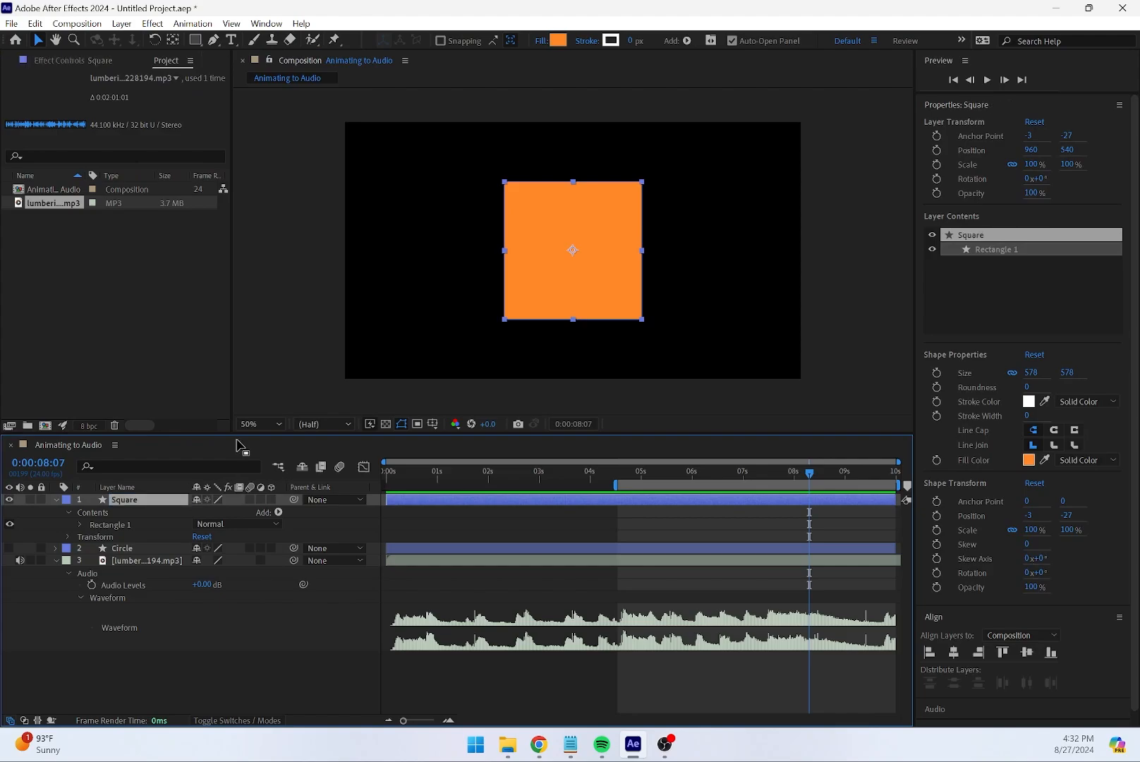
# At 0:00:04:14, shrink the Square to about 42.6% and place it near the frame's left edge at about 176, 548
pyautogui.click(69, 538)
pyautogui.click(69, 513)
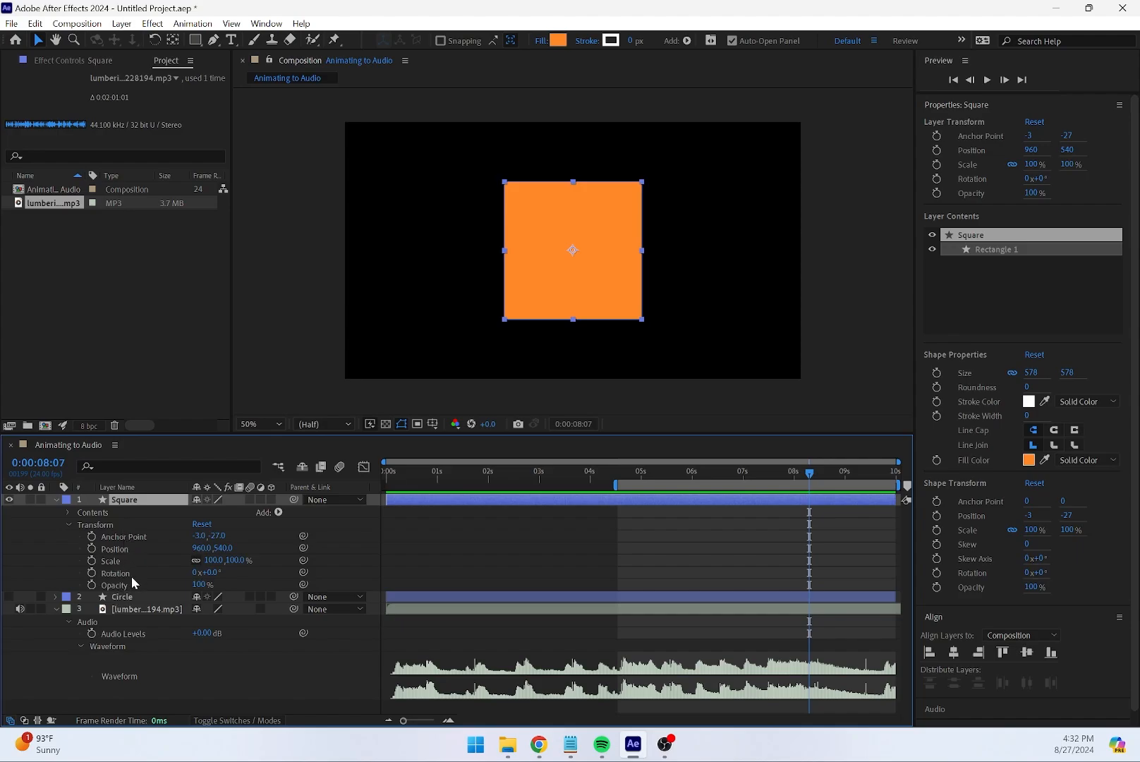
pyautogui.moveTo(685, 474); pyautogui.dragTo(620, 474)
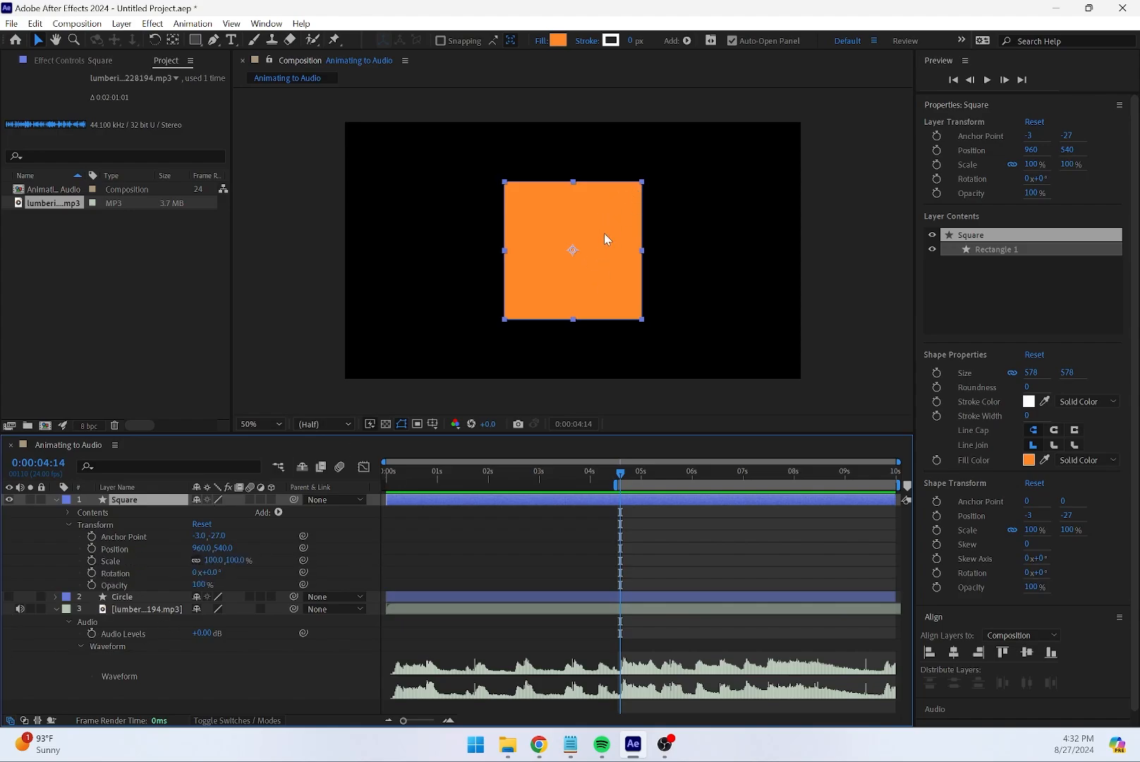
pyautogui.moveTo(604, 238); pyautogui.dragTo(489, 252)
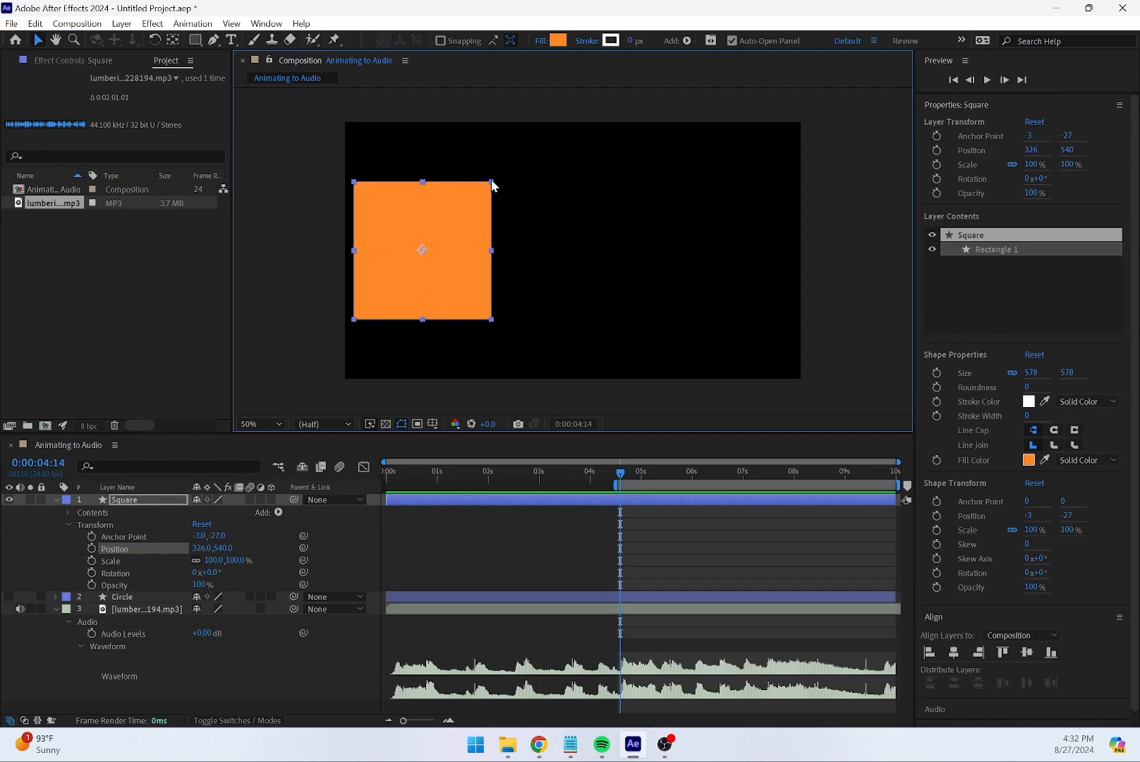
pyautogui.moveTo(493, 186); pyautogui.dragTo(407, 246)
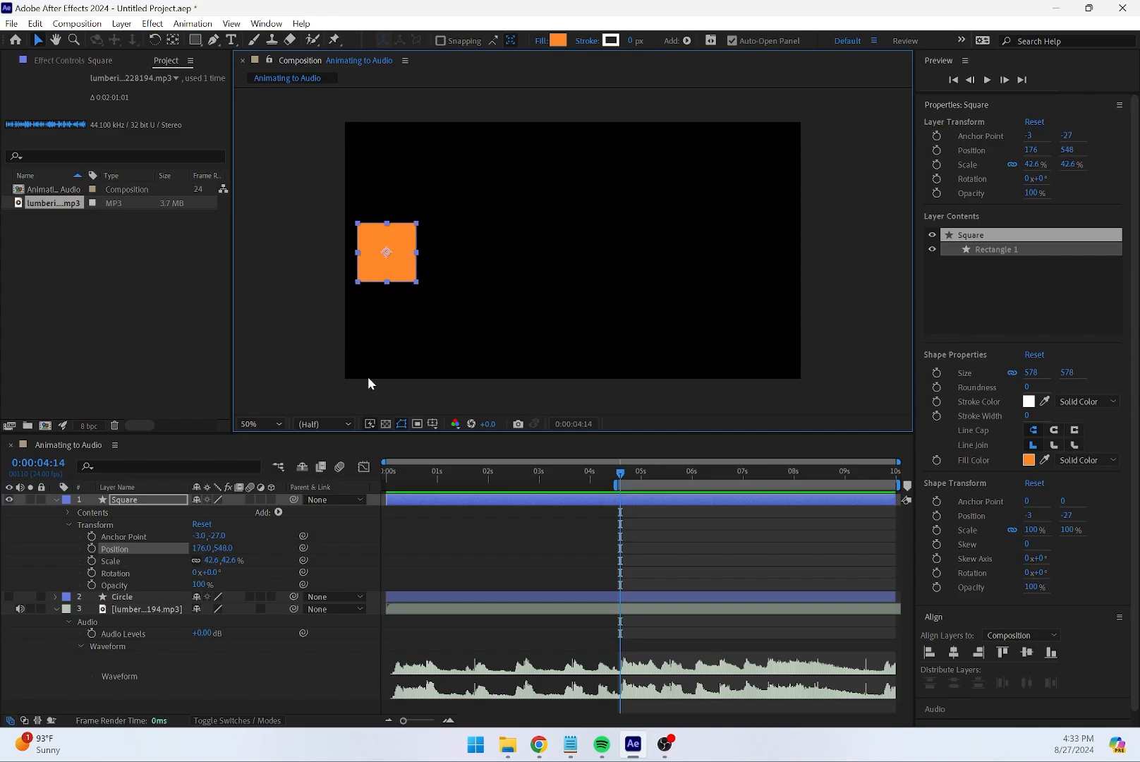
# Add Scale and Position keyframes to the Square at 0:00:04:14 and play the audio from there
pyautogui.click(93, 561)
pyautogui.click(91, 548)
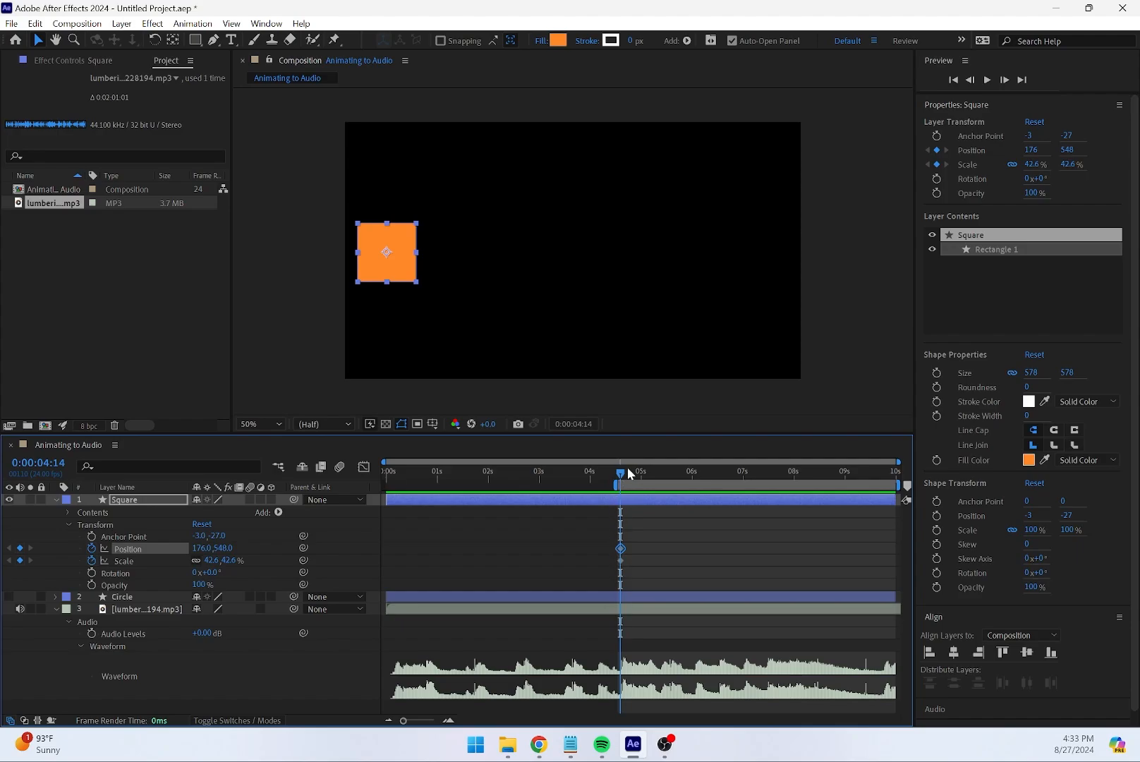
pyautogui.moveTo(628, 467)
pyautogui.mouseDown()
pyautogui.moveTo(687, 472)
pyautogui.moveTo(596, 475)
pyautogui.moveTo(623, 465)
pyautogui.mouseUp()
pyautogui.press('space')
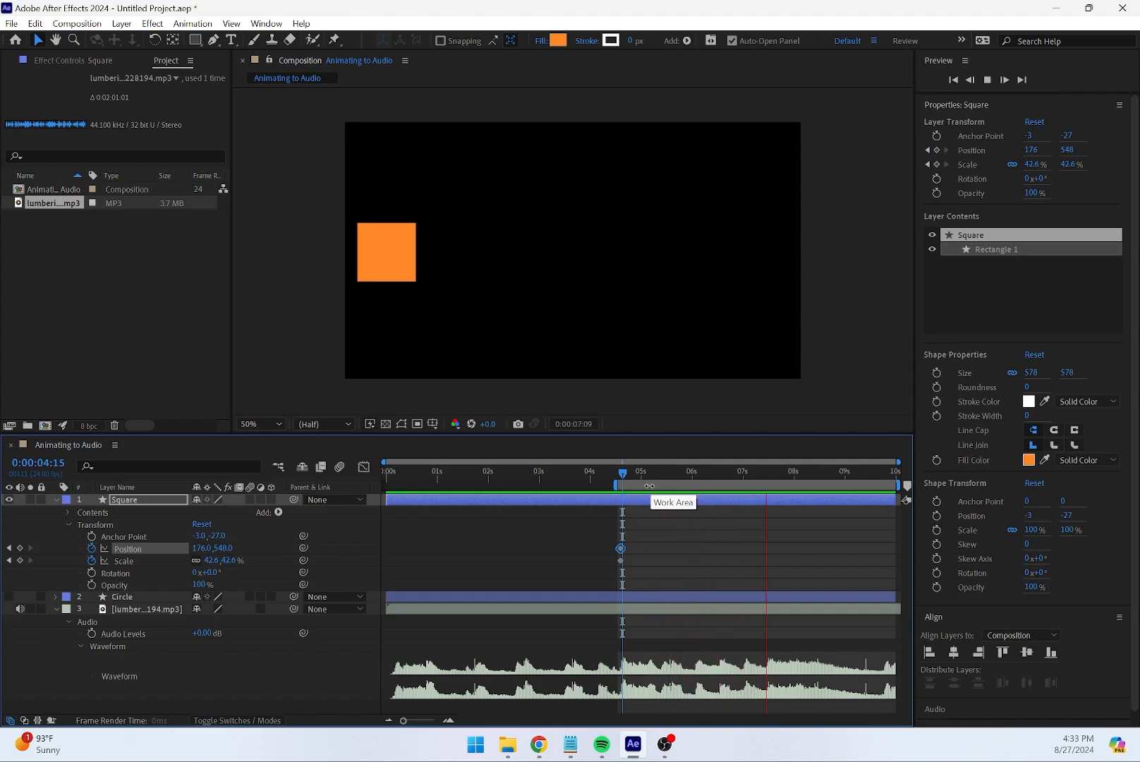
pyautogui.press('space')
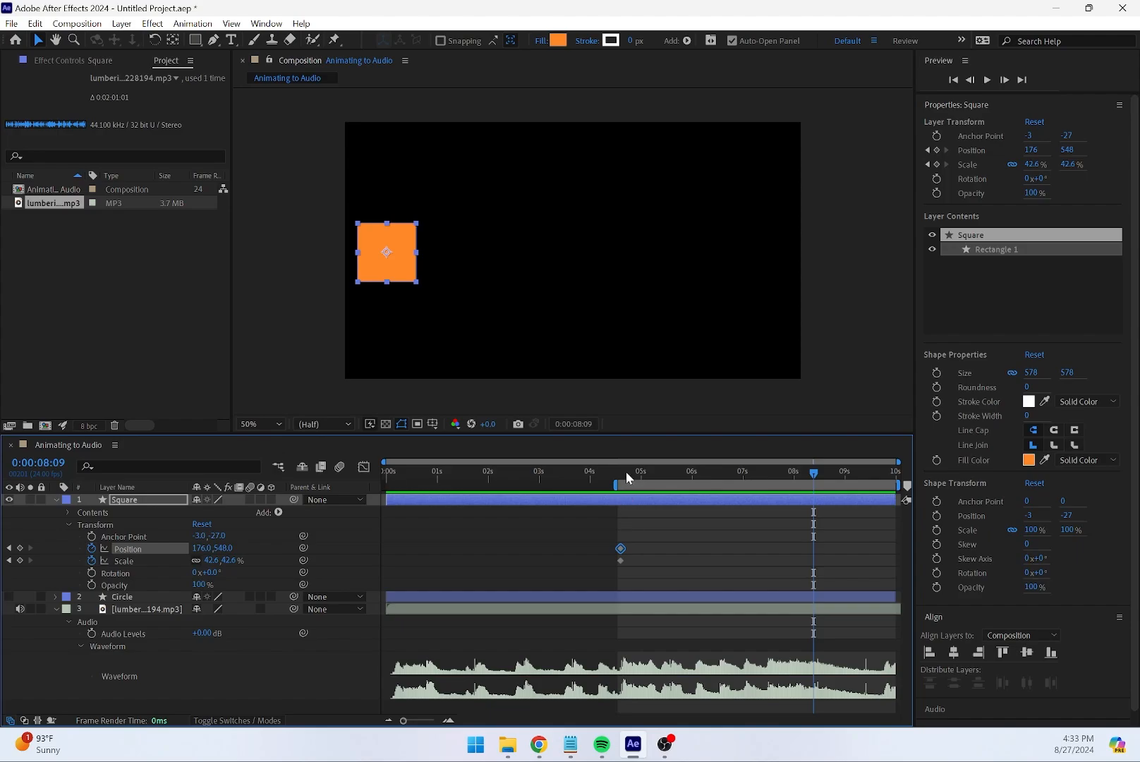
# Keyframe the Square's position near the frame's right side, about 1644, 548, at 0:00:05:20 and return to 0:00:04:14
pyautogui.moveTo(626, 472); pyautogui.dragTo(620, 470)
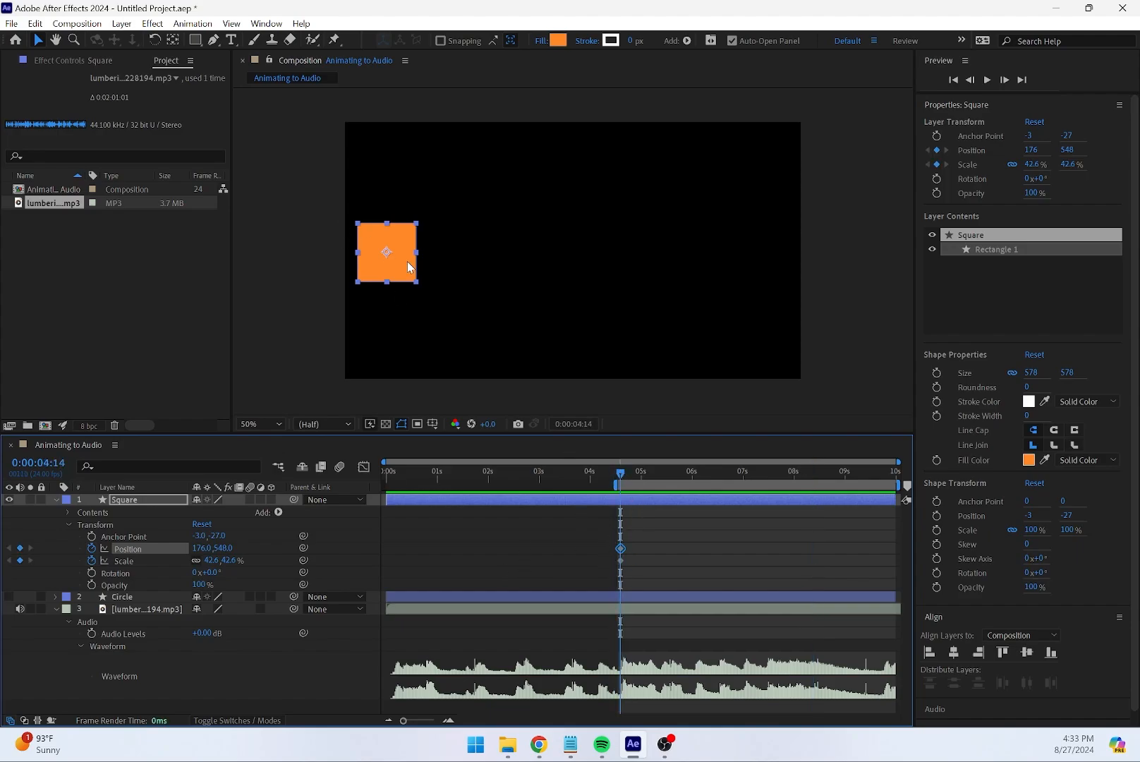
pyautogui.moveTo(620, 471); pyautogui.dragTo(697, 499)
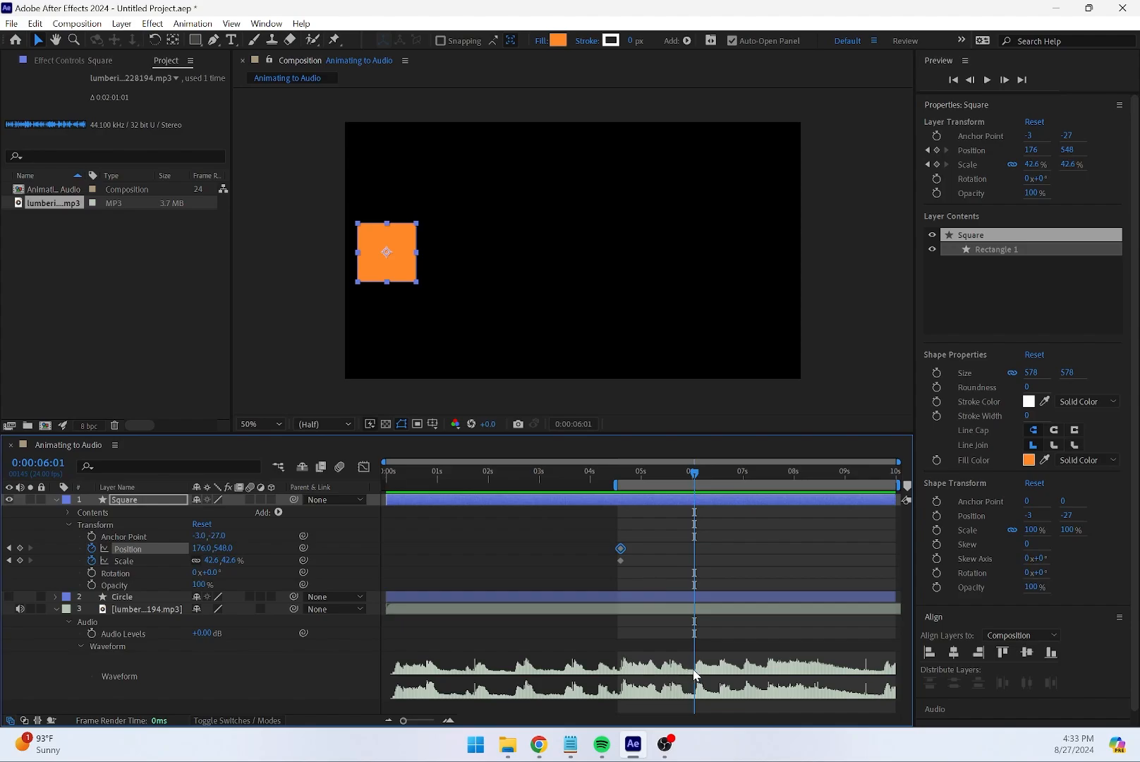
pyautogui.moveTo(694, 472); pyautogui.dragTo(683, 476)
pyautogui.moveTo(407, 262); pyautogui.dragTo(755, 275)
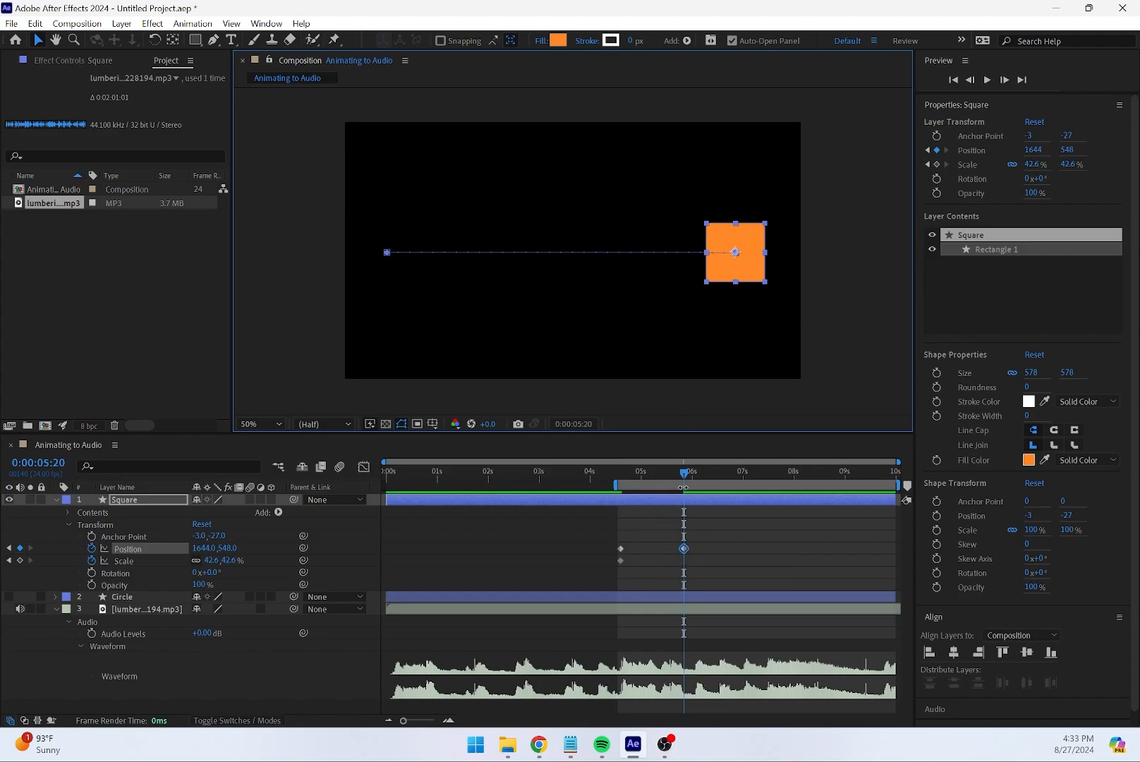
pyautogui.moveTo(683, 486); pyautogui.dragTo(620, 487)
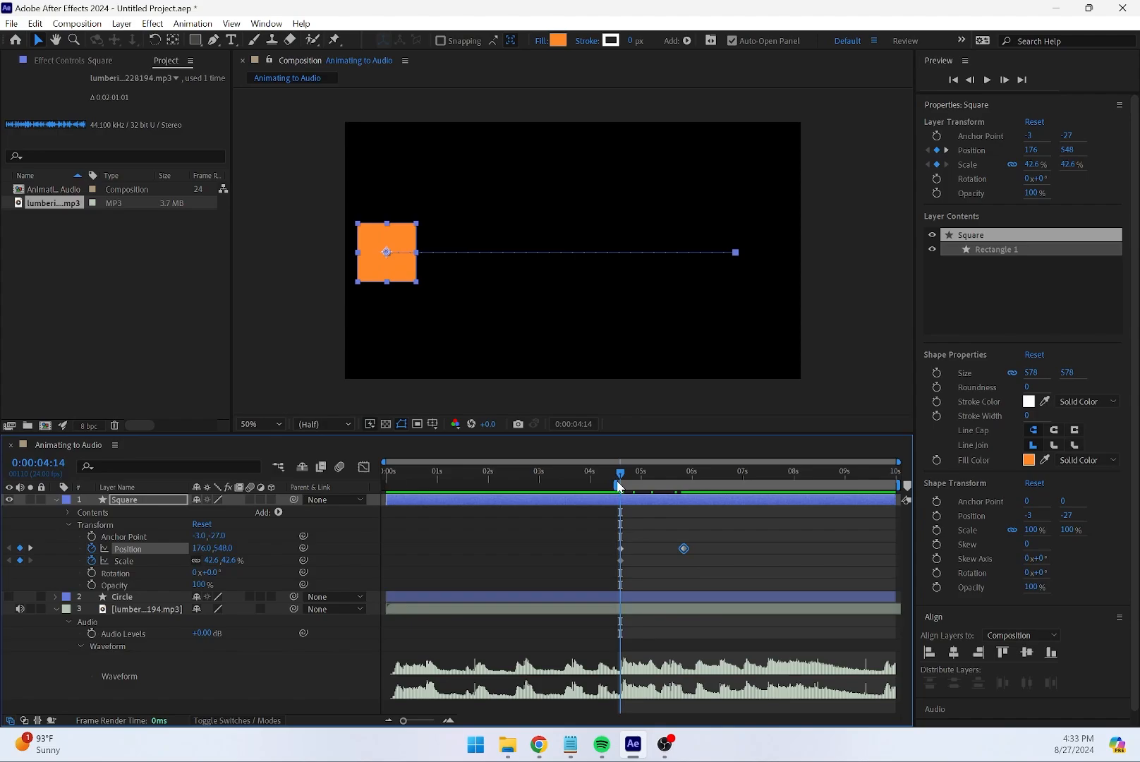
# Preview the Square's movement from 0:00:04:14 and apply Easy Ease to both of its Position keyframes
pyautogui.press('space')
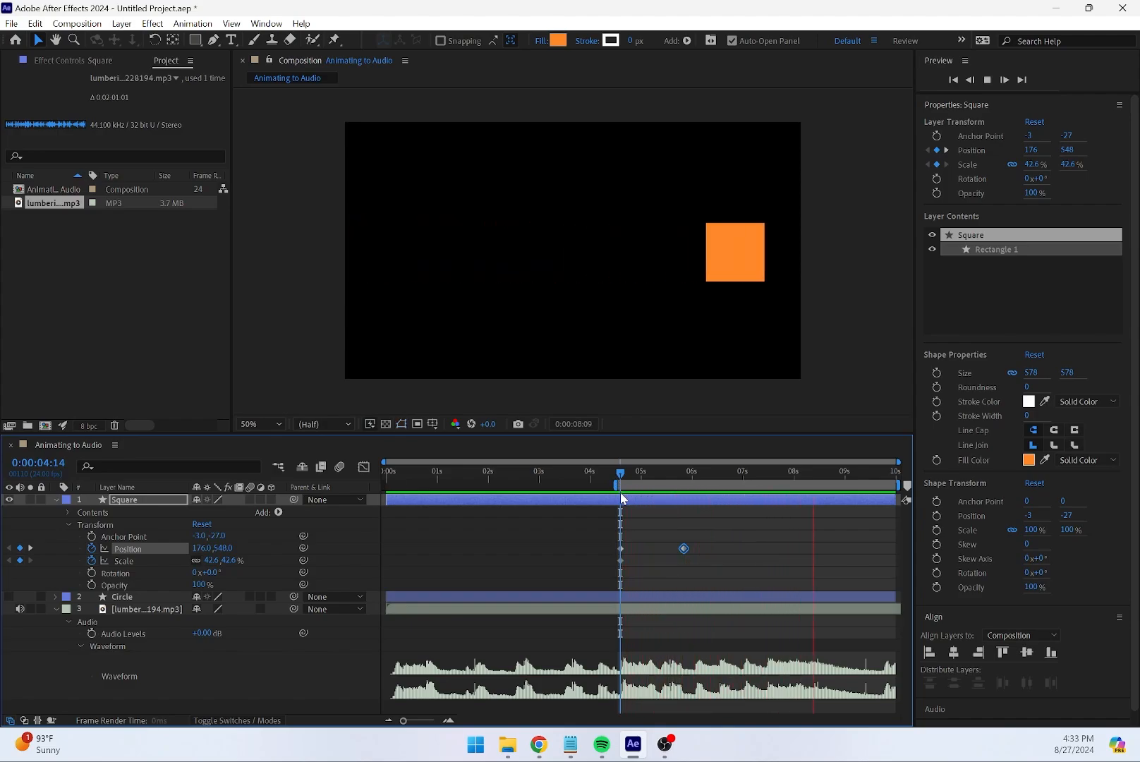
pyautogui.moveTo(627, 471); pyautogui.dragTo(618, 473)
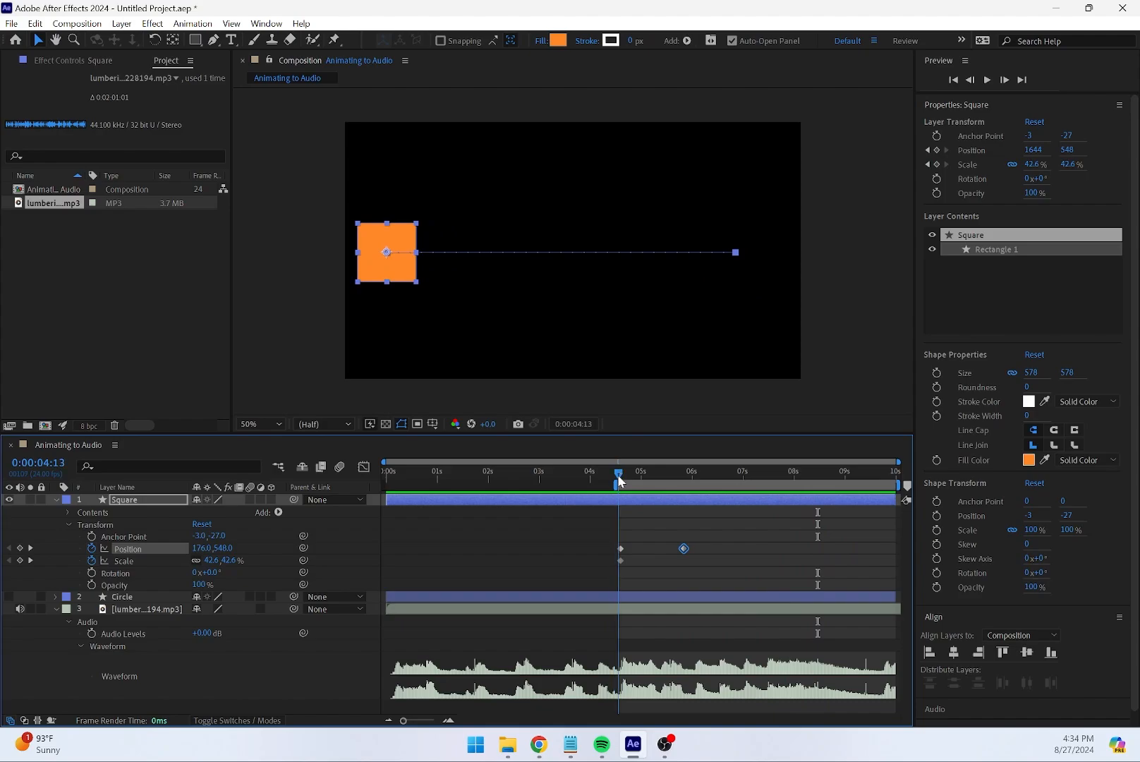
pyautogui.moveTo(700, 531); pyautogui.dragTo(617, 553)
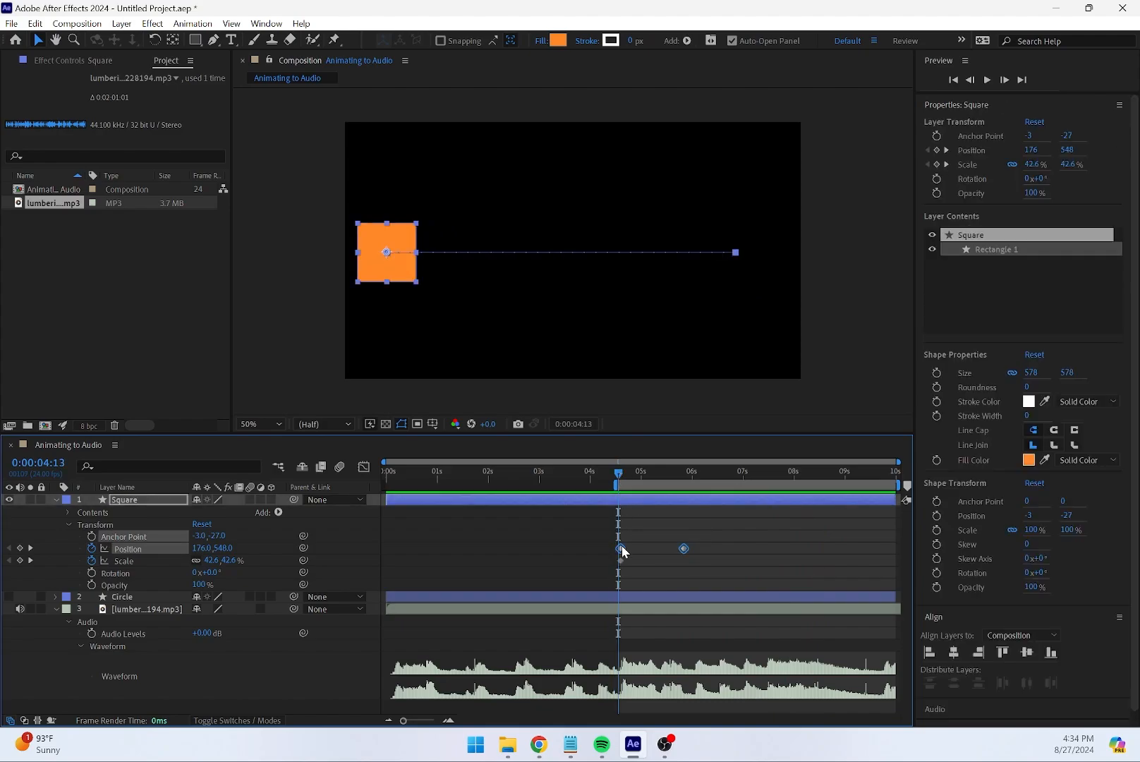
pyautogui.moveTo(700, 543); pyautogui.dragTo(618, 553)
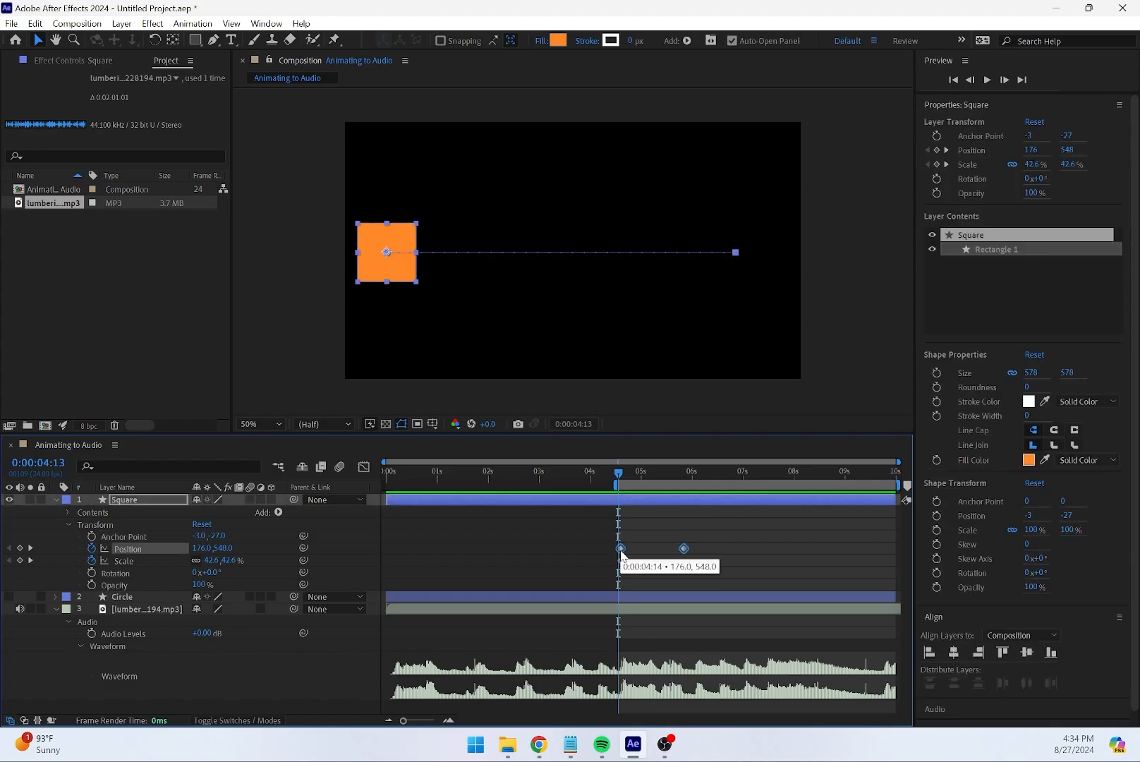
pyautogui.click(688, 545)
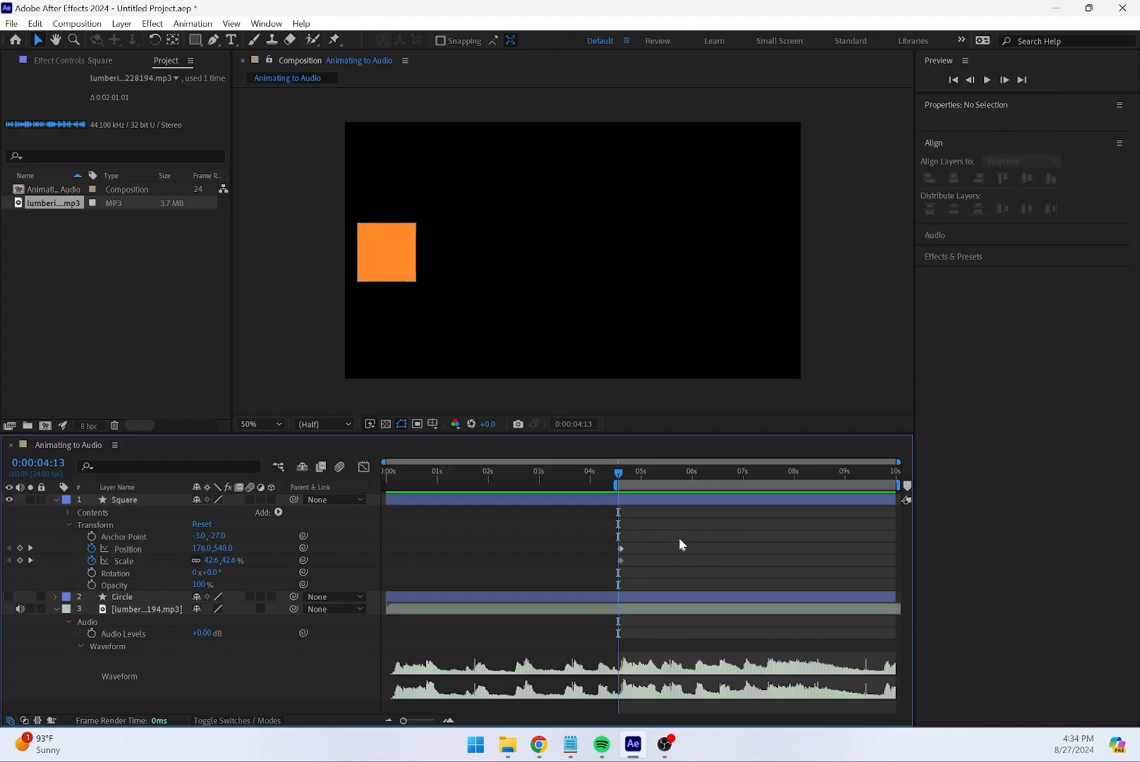
pyautogui.moveTo(691, 544); pyautogui.dragTo(649, 550)
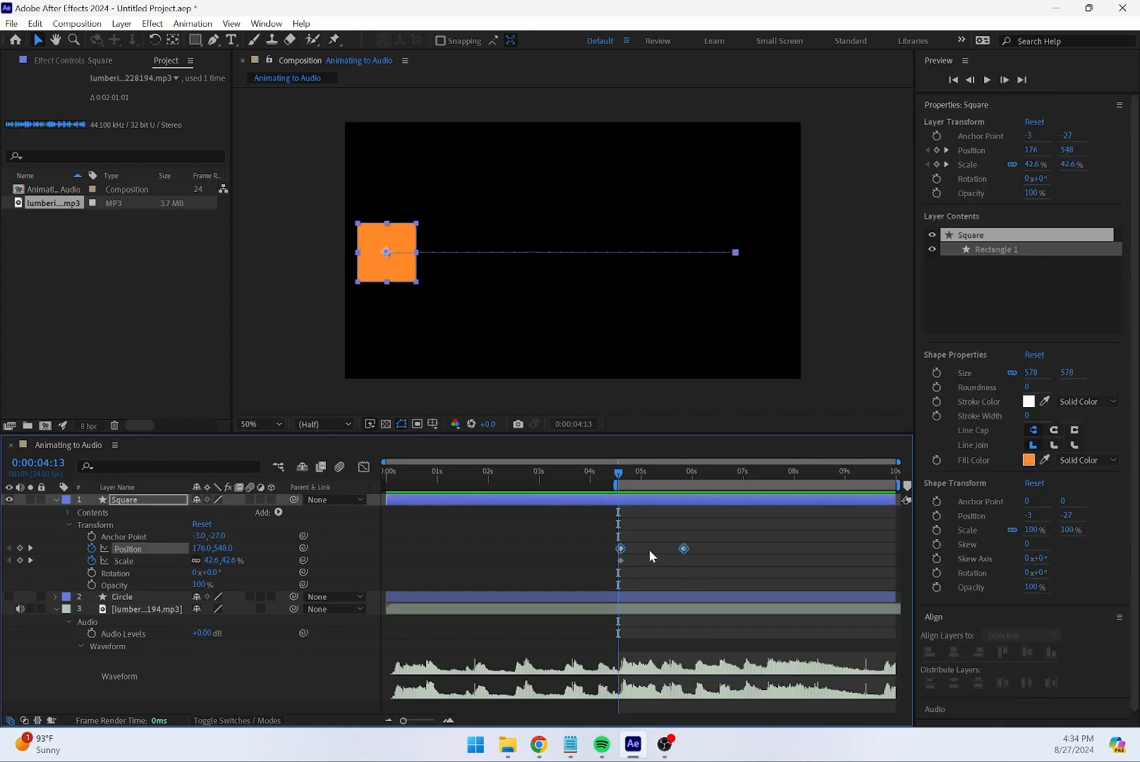
pyautogui.rightClick(684, 548)
pyautogui.moveTo(762, 540)
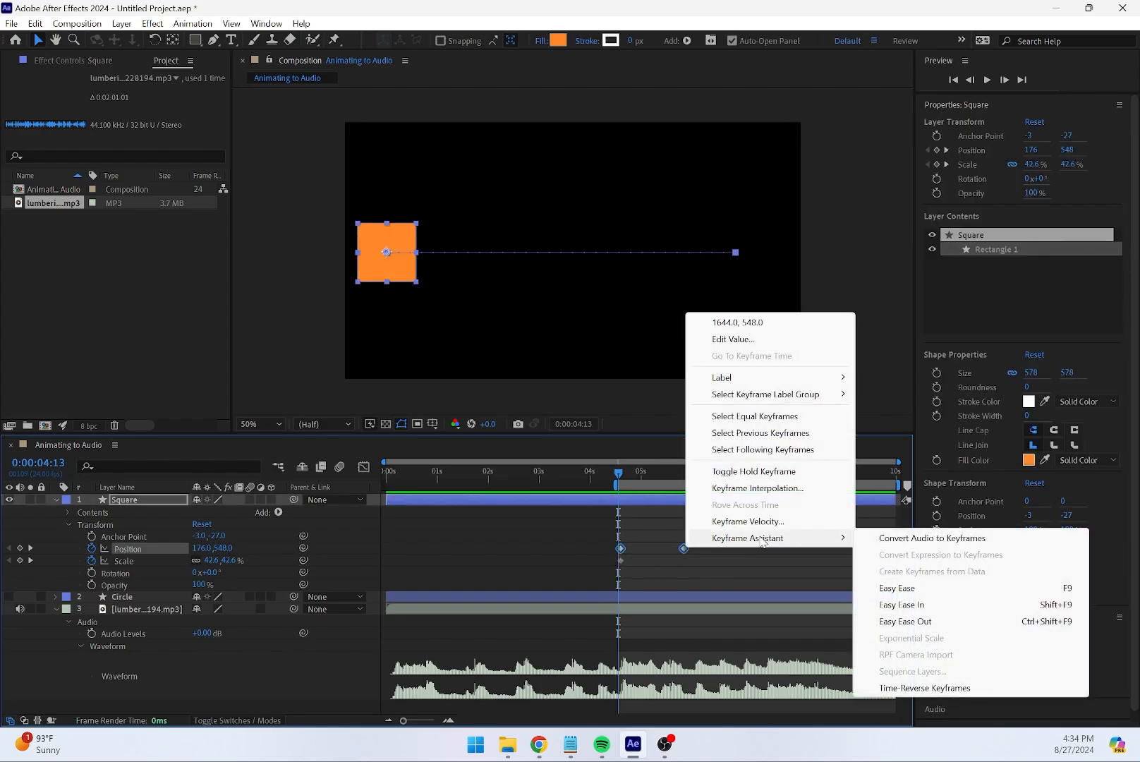
pyautogui.click(918, 592)
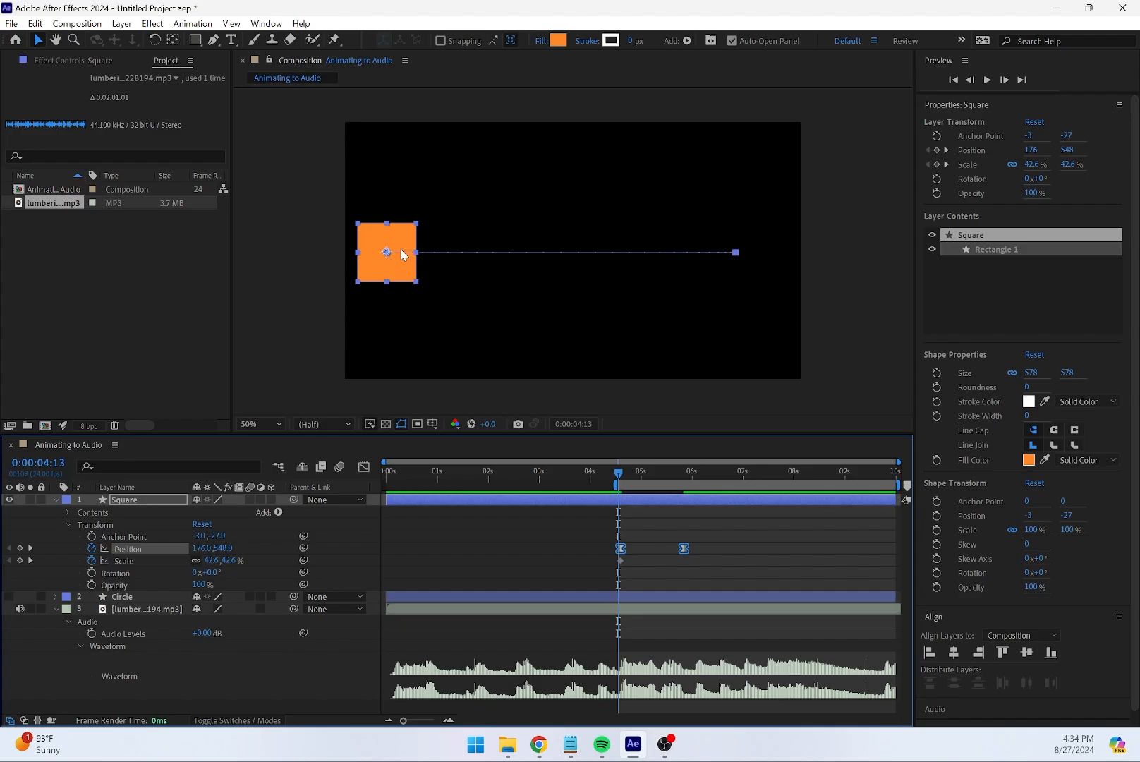
pyautogui.scroll(6, 402, 255)
pyautogui.scroll(-4, 407, 303)
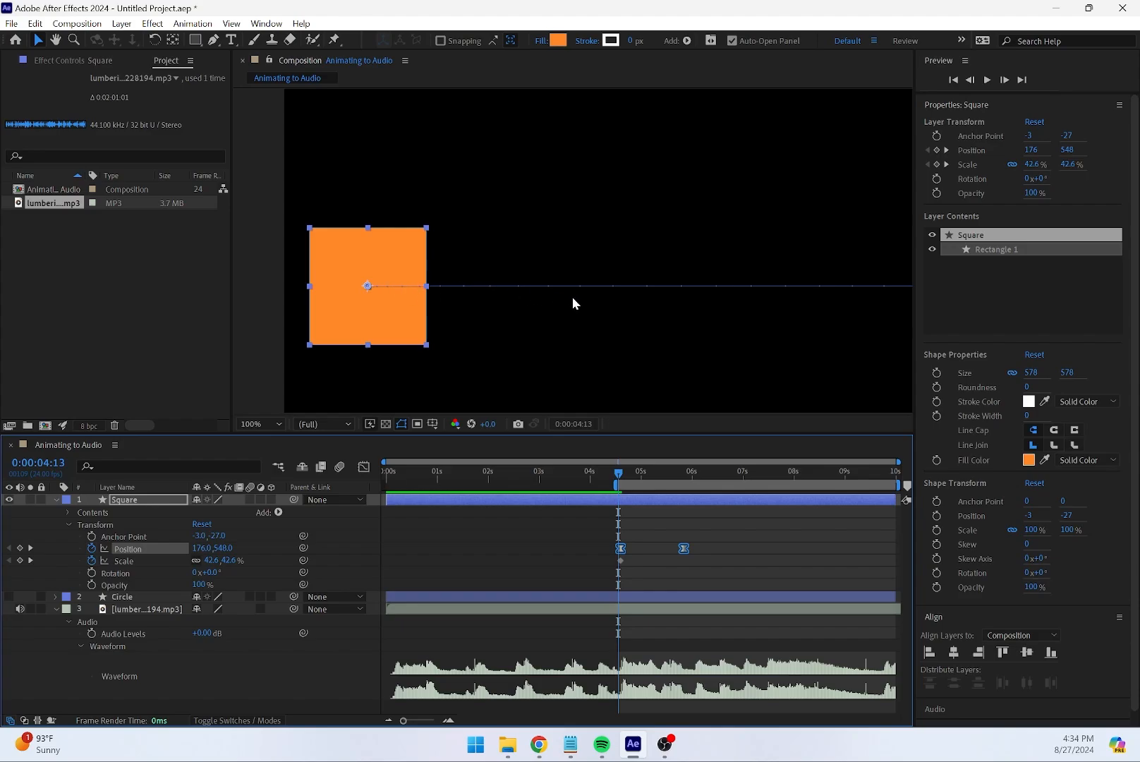
pyautogui.scroll(-3, 716, 288)
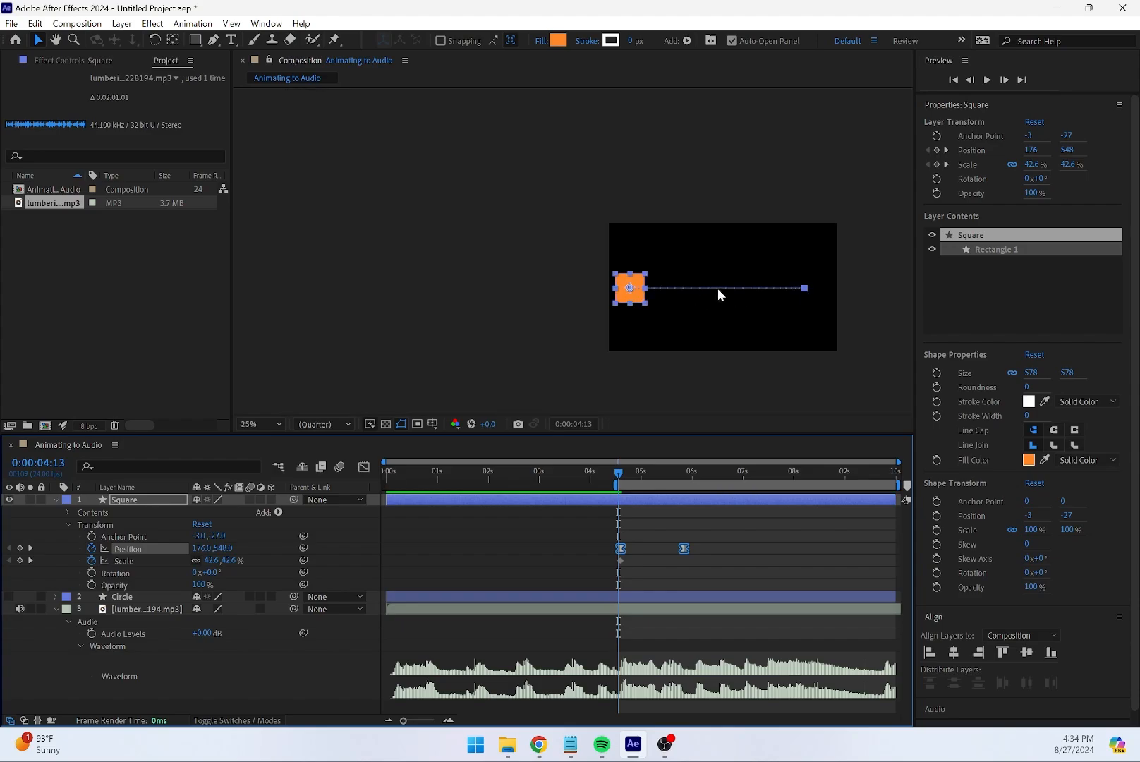
pyautogui.scroll(1, 719, 288)
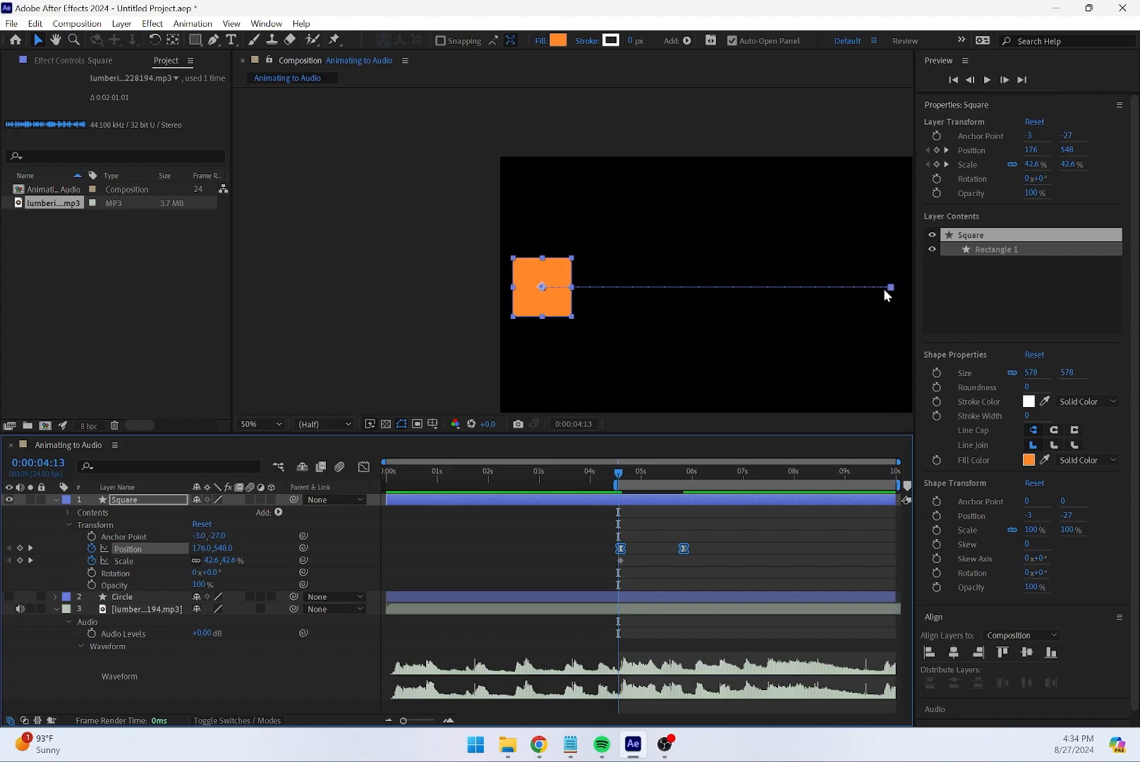
pyautogui.moveTo(461, 327); pyautogui.dragTo(256, 264)
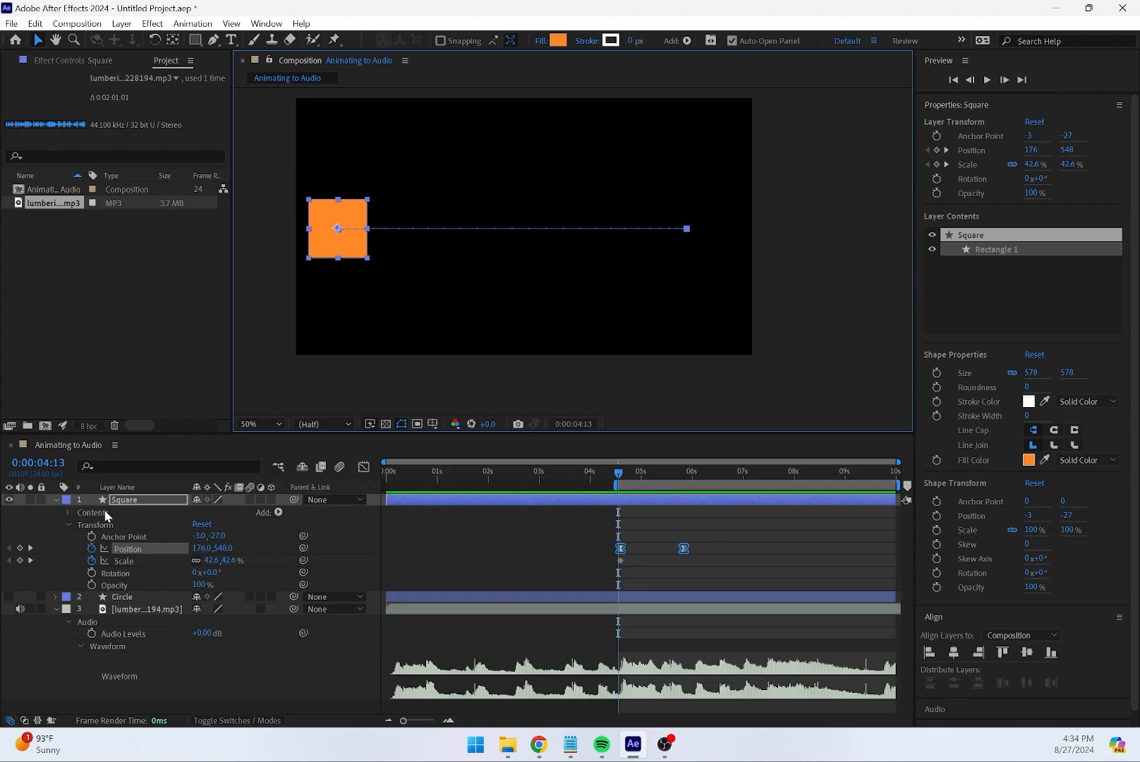
pyautogui.click(56, 501)
pyautogui.click(56, 501)
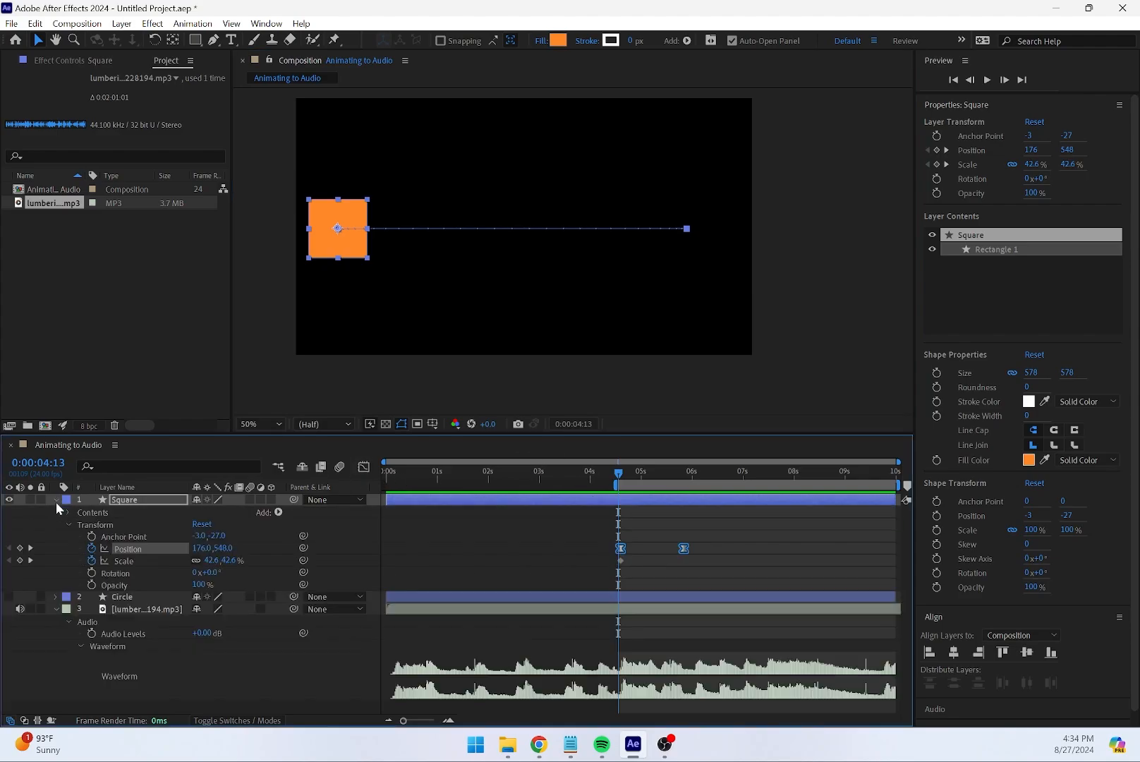
# Return the Square's Position keyframes to linear and shift them one frame earlier
pyautogui.click(468, 551)
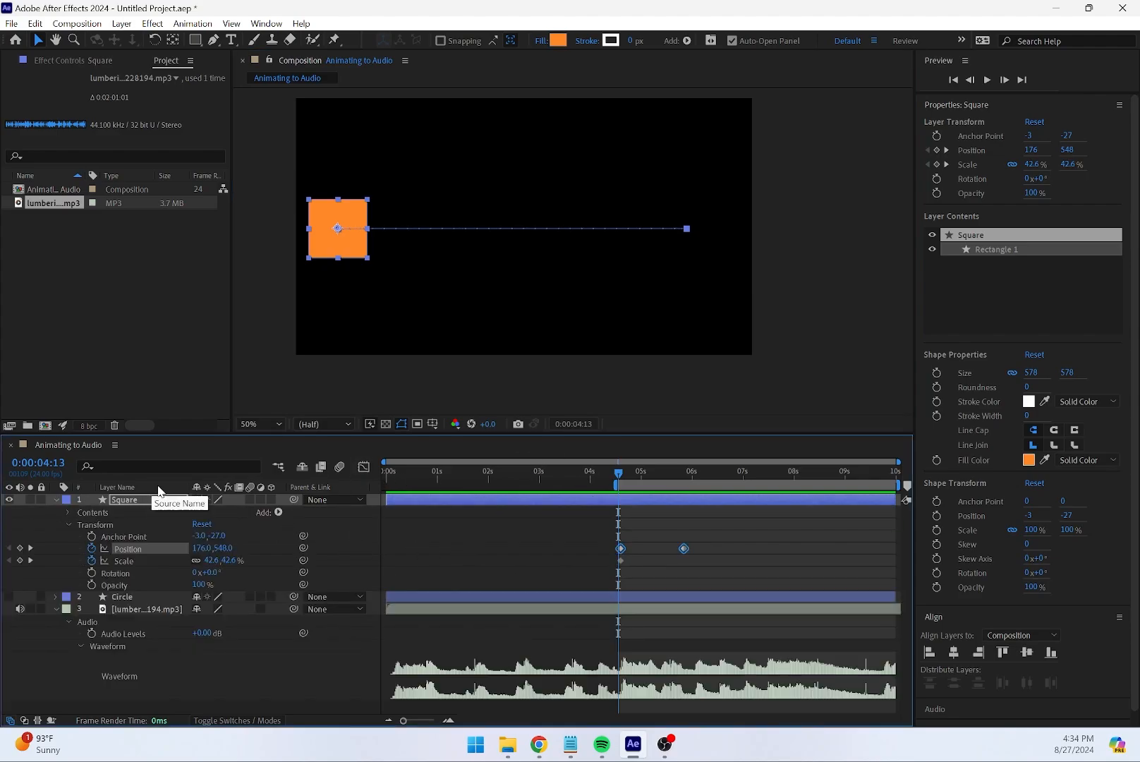
pyautogui.hotkey('alt', 'Left')
pyautogui.press('F2')
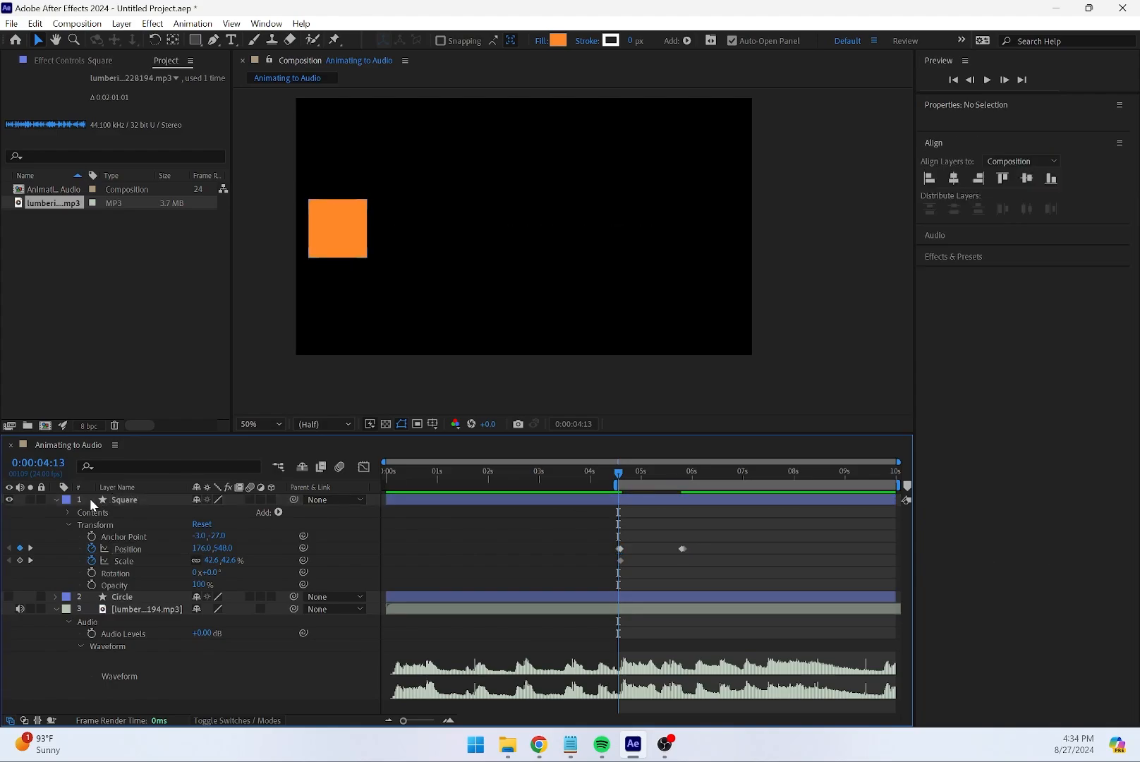
# Duplicate the Square layer and rename the copy as Plain Square
pyautogui.click(141, 498)
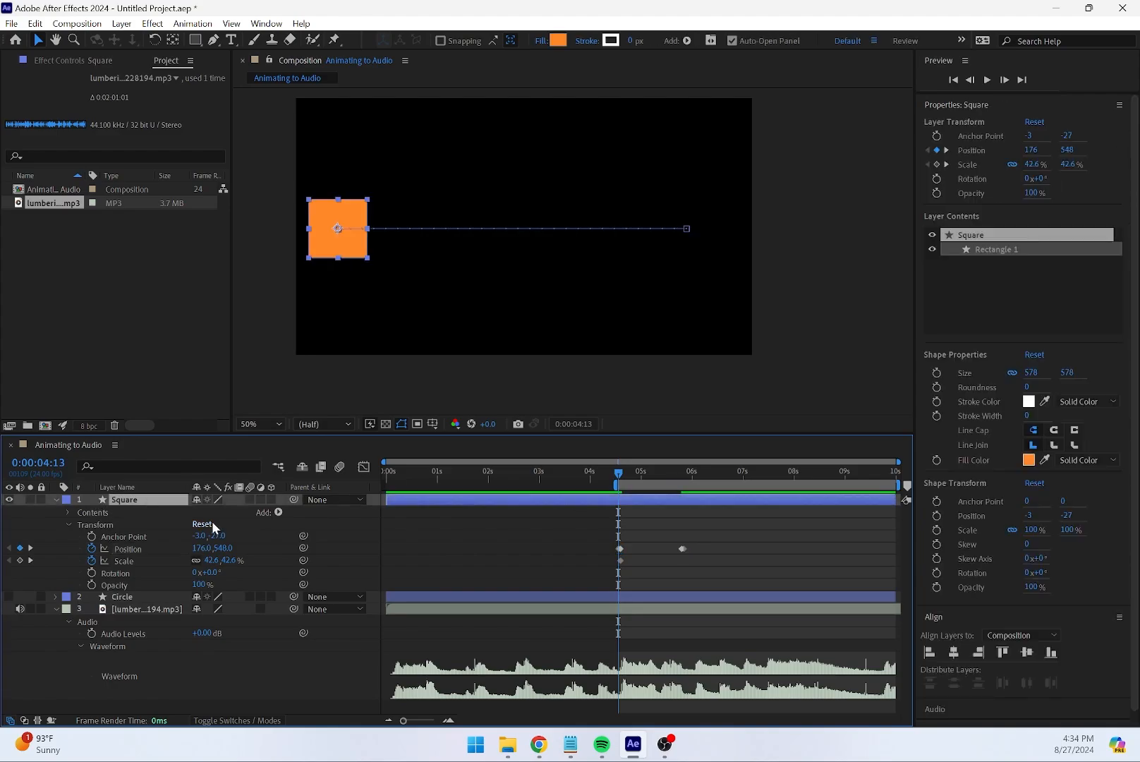
pyautogui.hotkey('ctrl', 'd')
pyautogui.click(56, 512)
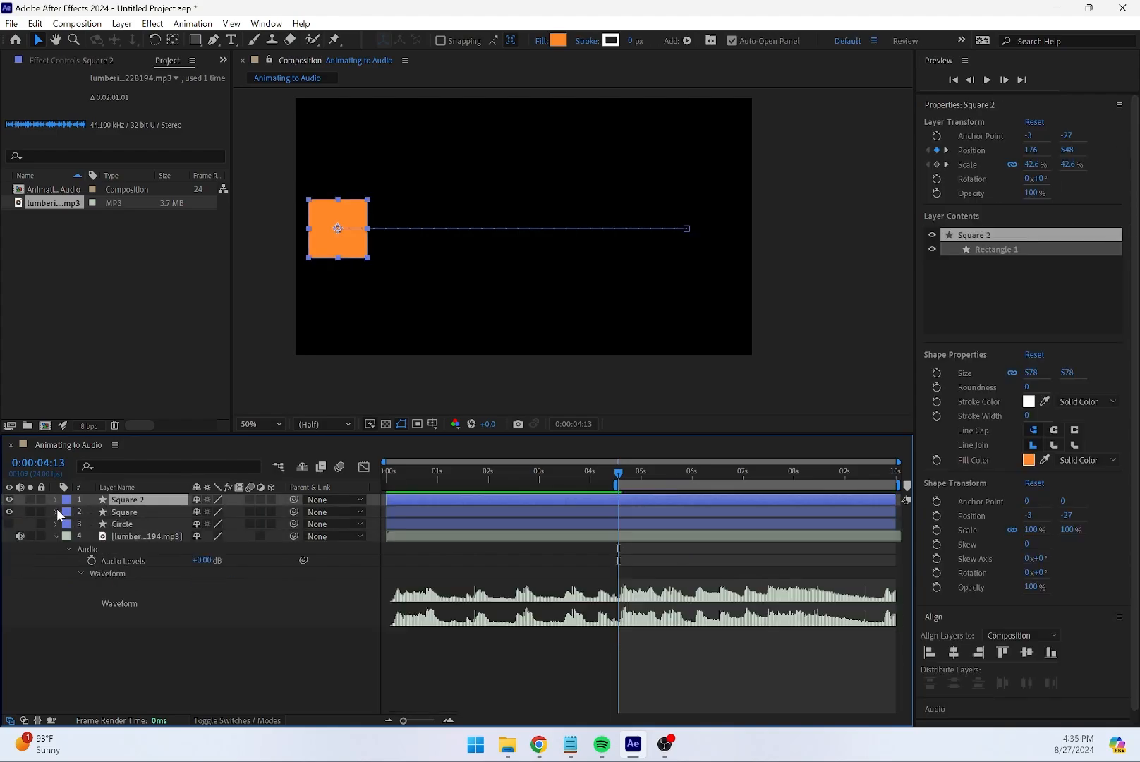
pyautogui.rightClick(127, 507)
pyautogui.click(189, 457)
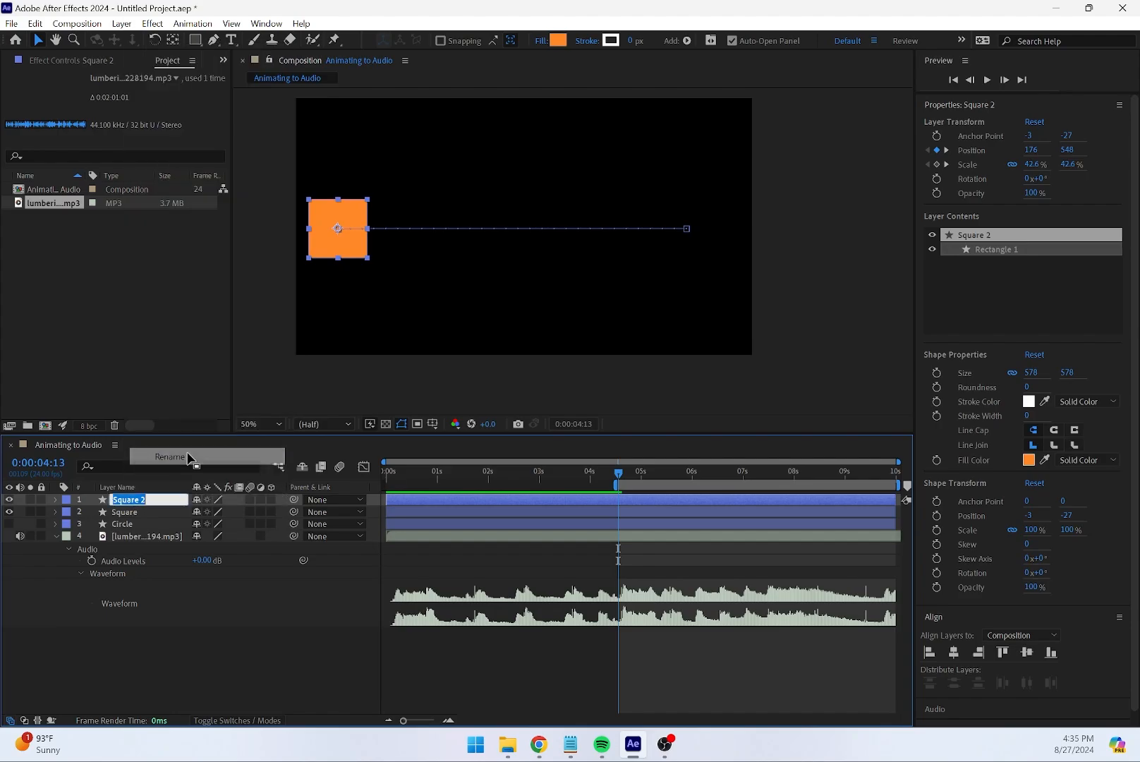
pyautogui.write('Pl')
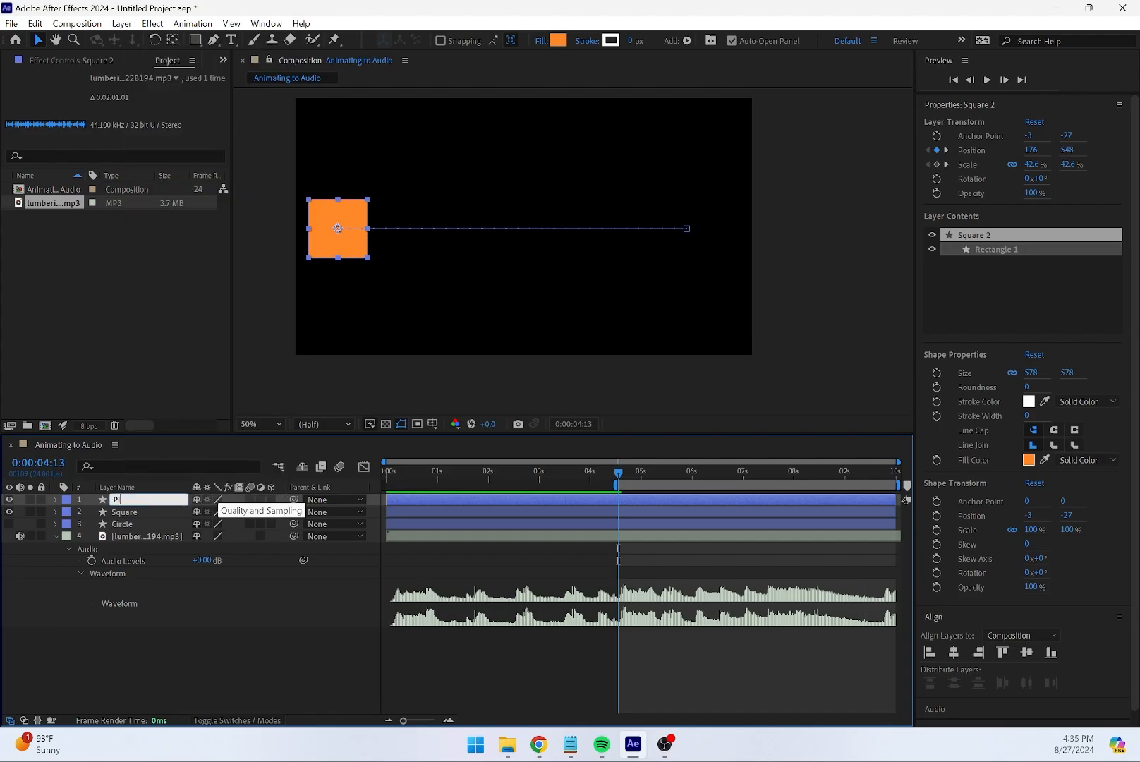
pyautogui.write('ain Square')
pyautogui.press('Return')
# Rename the original Square layer as Easing Square
pyautogui.rightClick(150, 518)
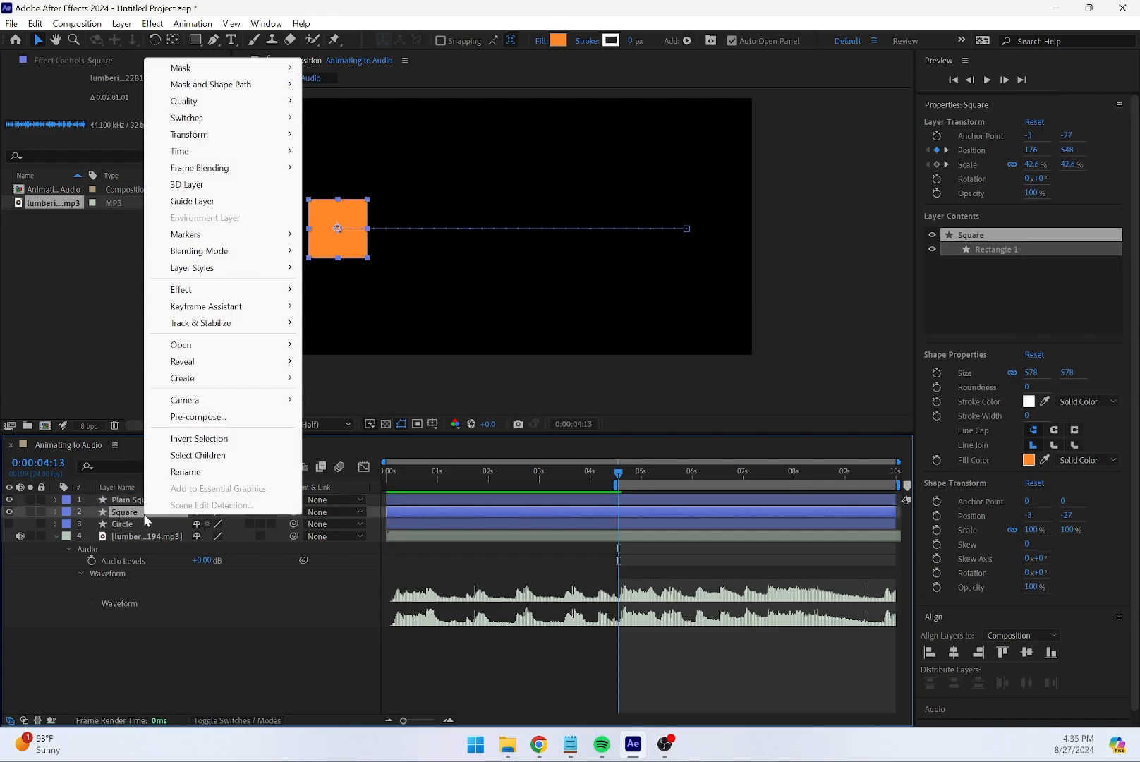
pyautogui.click(207, 468)
pyautogui.press('Home')
pyautogui.write('Easing')
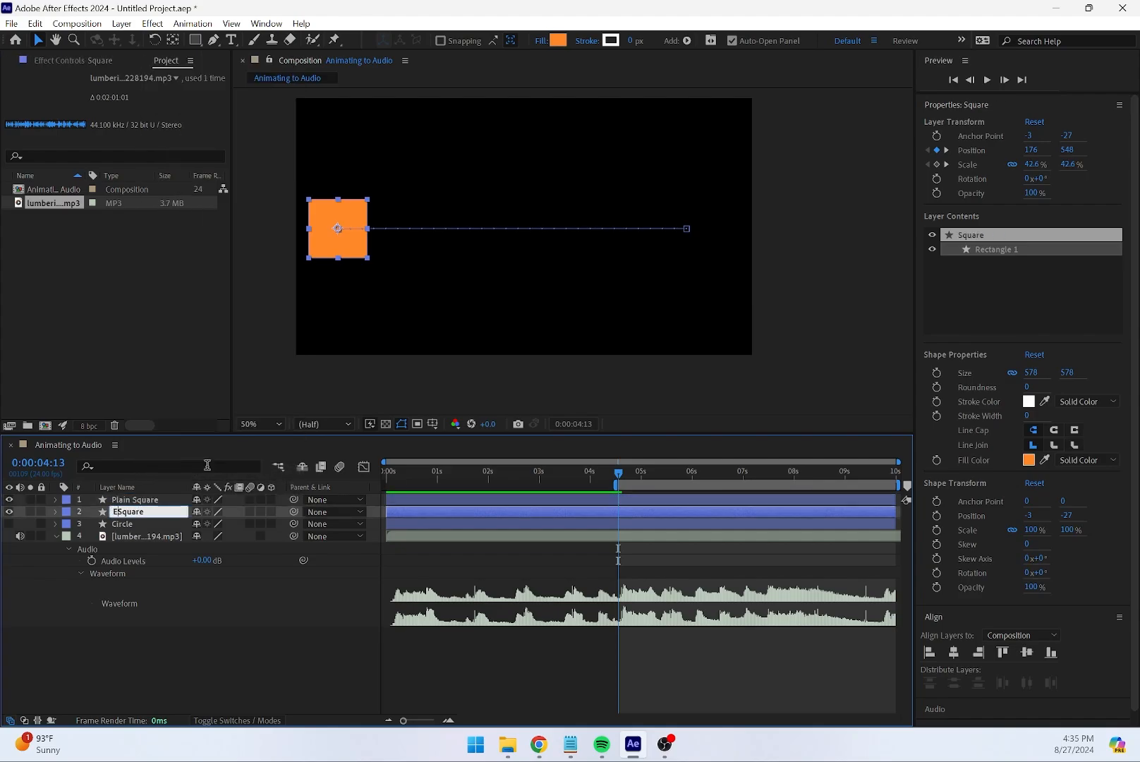
pyautogui.click(85, 589)
# Expand Plain Square's Transform properties and try to select its second Position keyframe
pyautogui.click(55, 499)
pyautogui.click(131, 499)
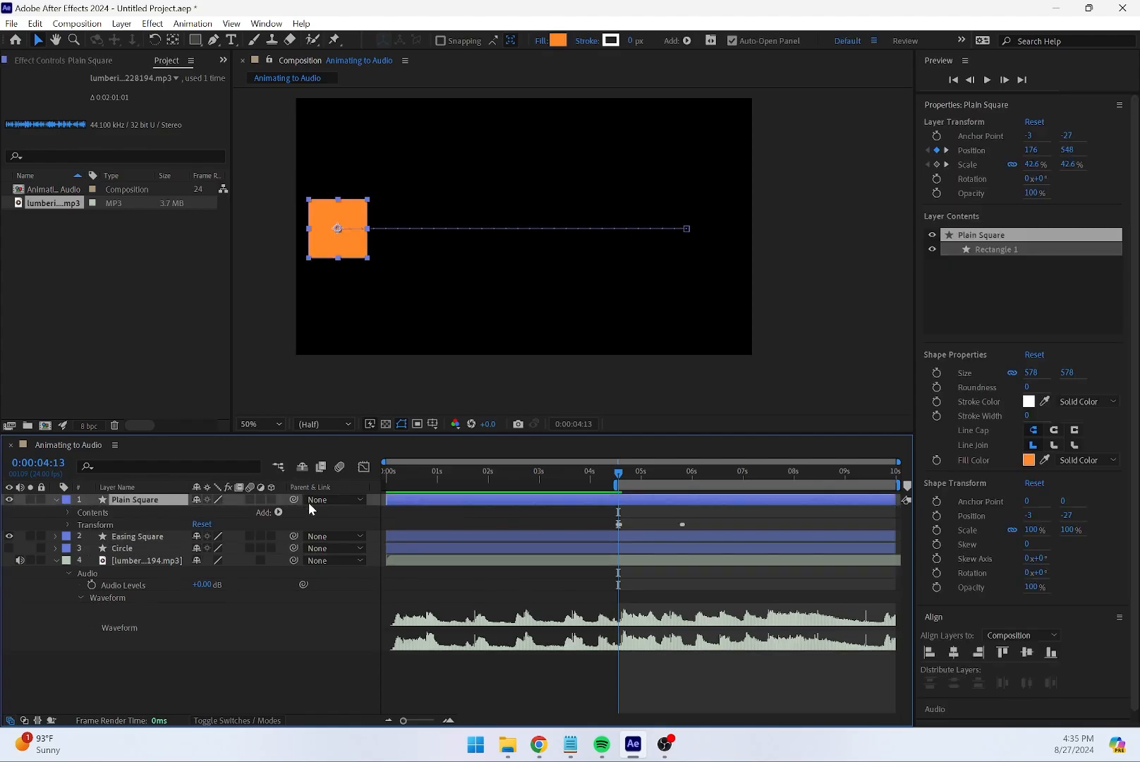
pyautogui.click(69, 525)
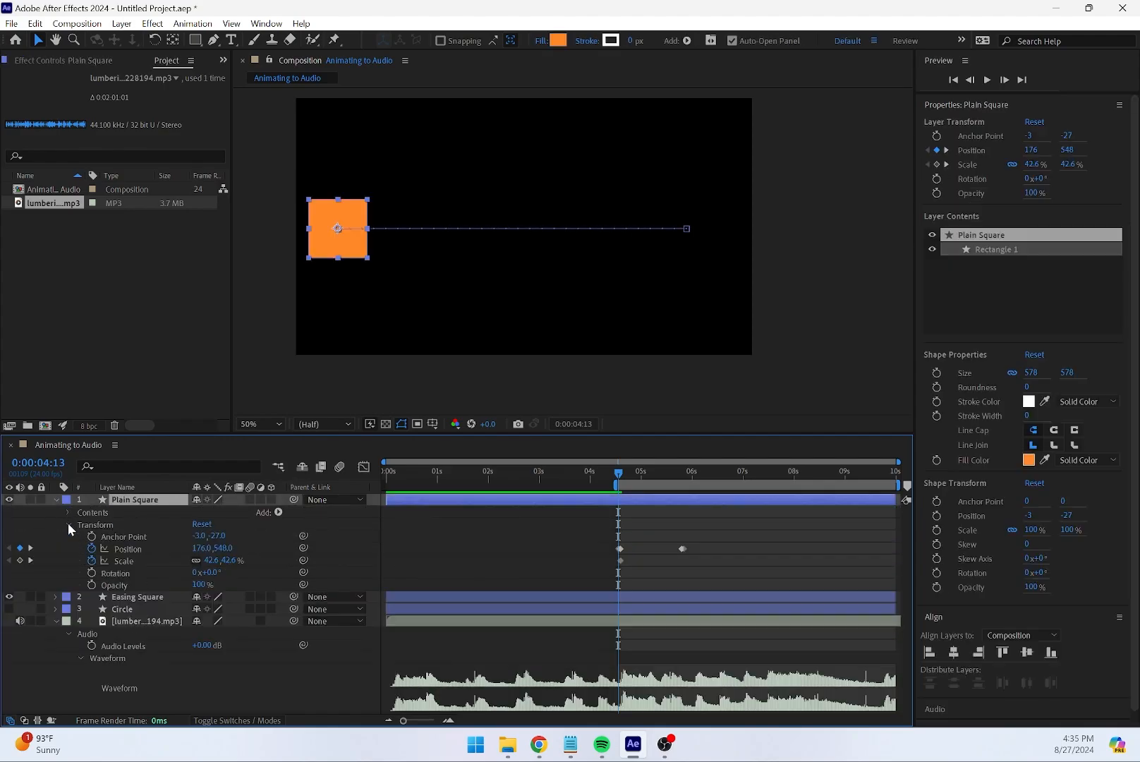
pyautogui.click(689, 550)
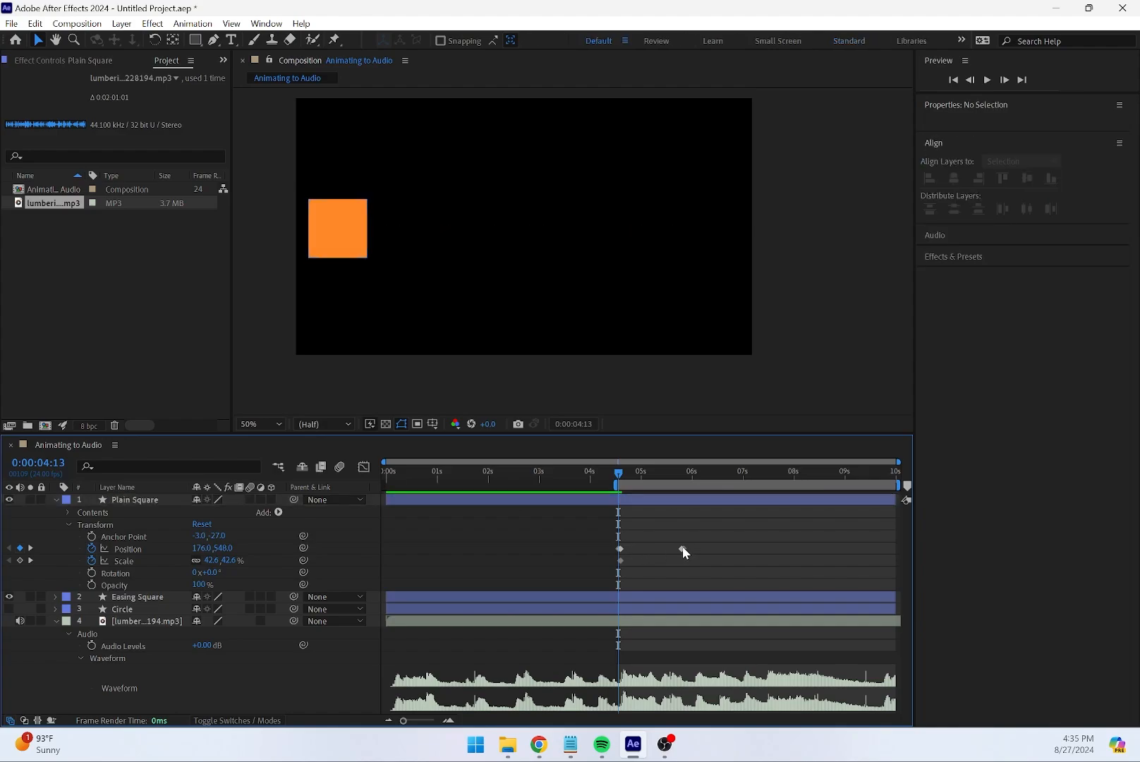
pyautogui.click(683, 549)
# Undo the layer renames, the duplication and the keyframe edits, and redo up to the Square's linear Position keyframes at 0:00:04:14 and 0:00:05:20
pyautogui.hotkey('ctrl', 'z')
pyautogui.click(682, 548)
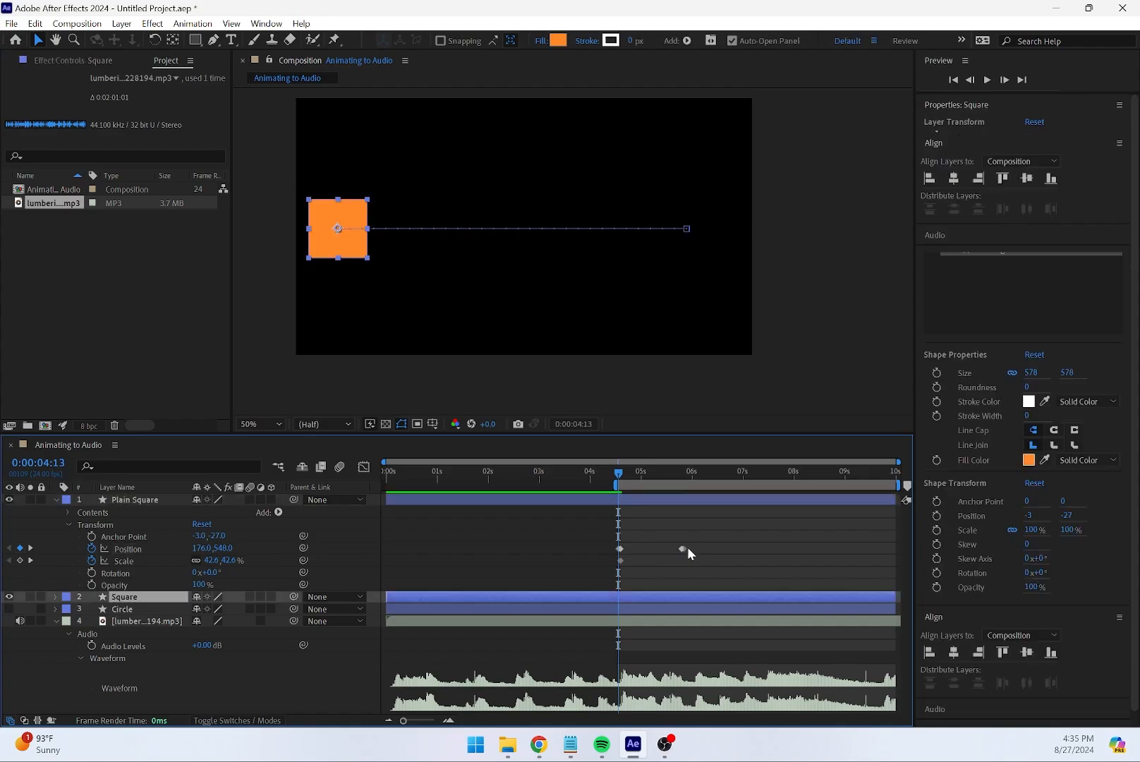
pyautogui.hotkey('ctrl', 'z')
pyautogui.hotkey('ctrl', 'z')
pyautogui.hotkey('ctrl', 'z')
pyautogui.hotkey('ctrl', 'z')
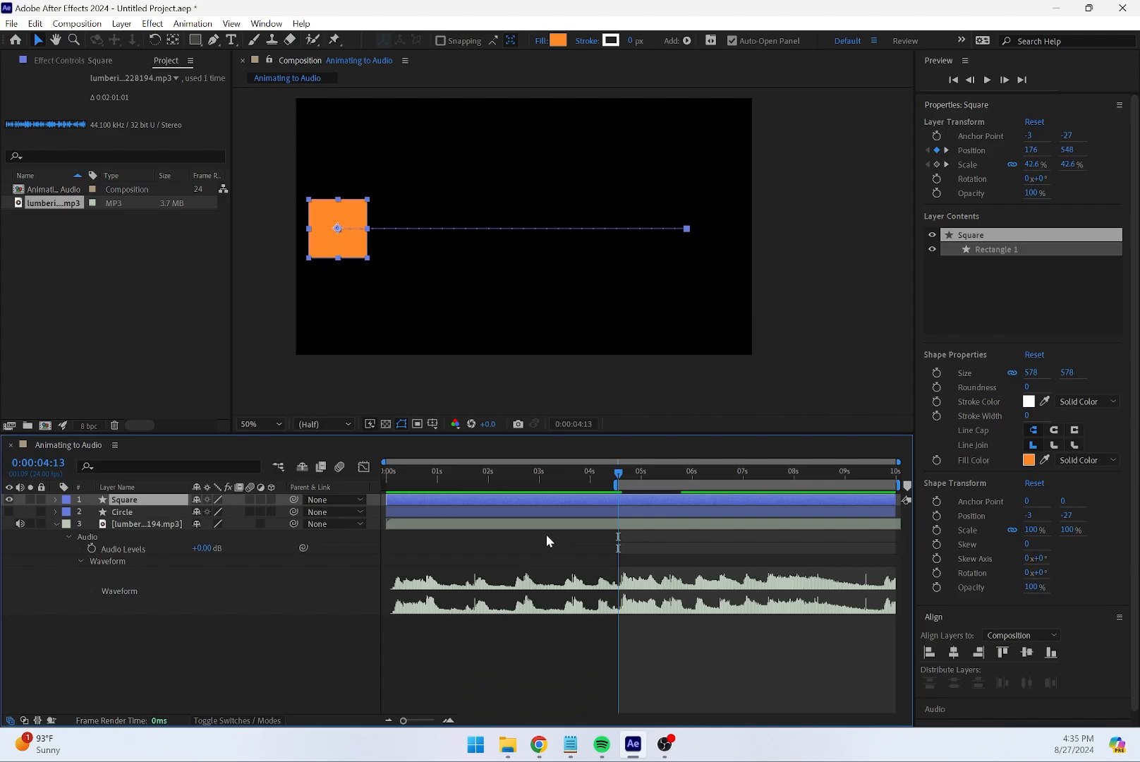
pyautogui.hotkey('ctrl', 'z')
pyautogui.hotkey('ctrl', 'z')
pyautogui.click(55, 499)
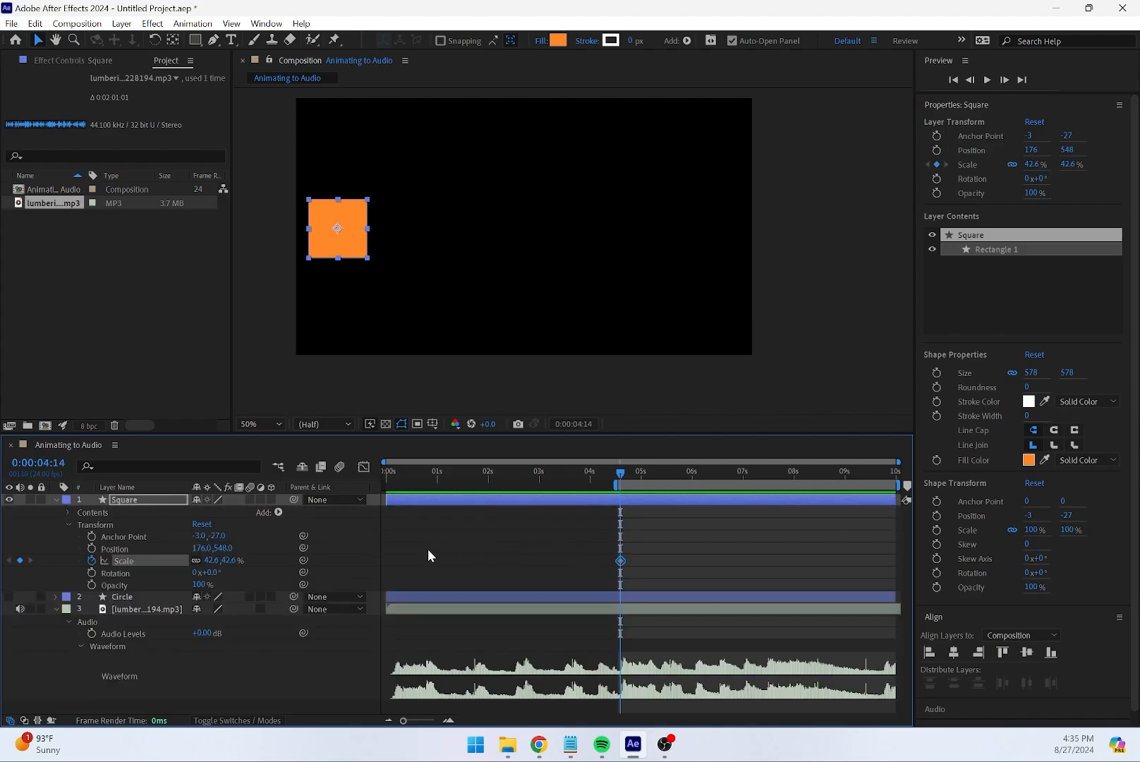
pyautogui.hotkey('ctrl', 'shift', 'z')
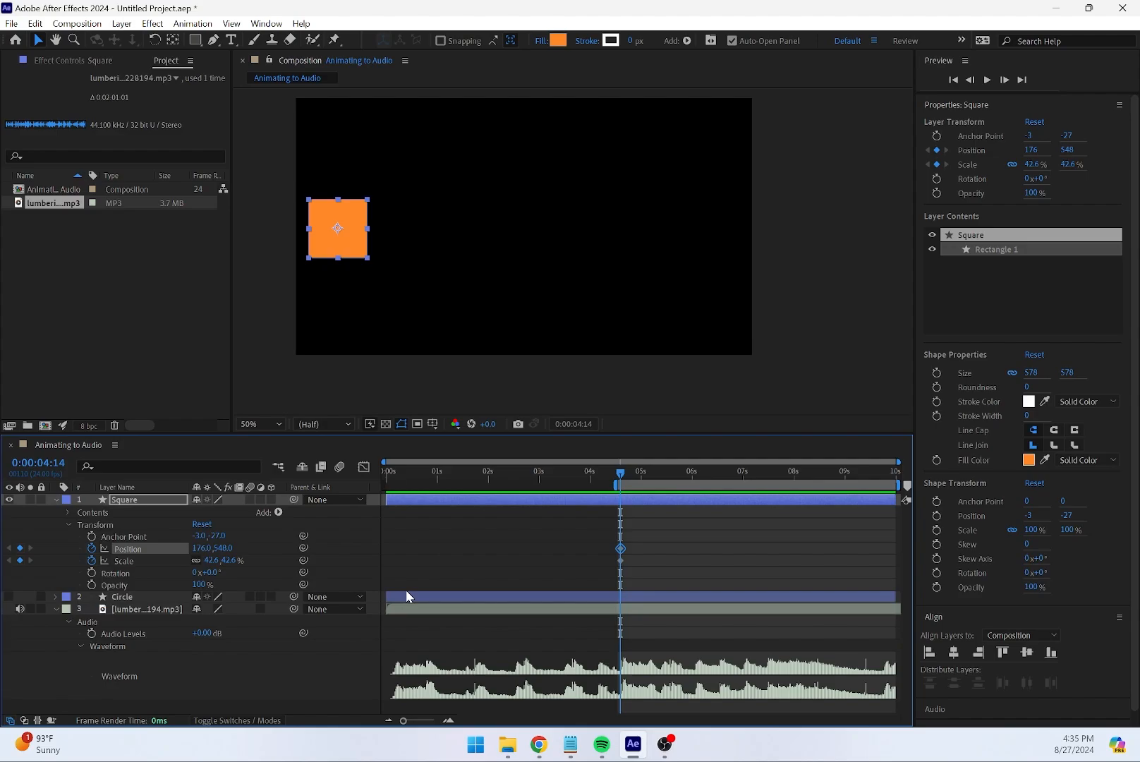
pyautogui.hotkey('ctrl', 'shift', 'z')
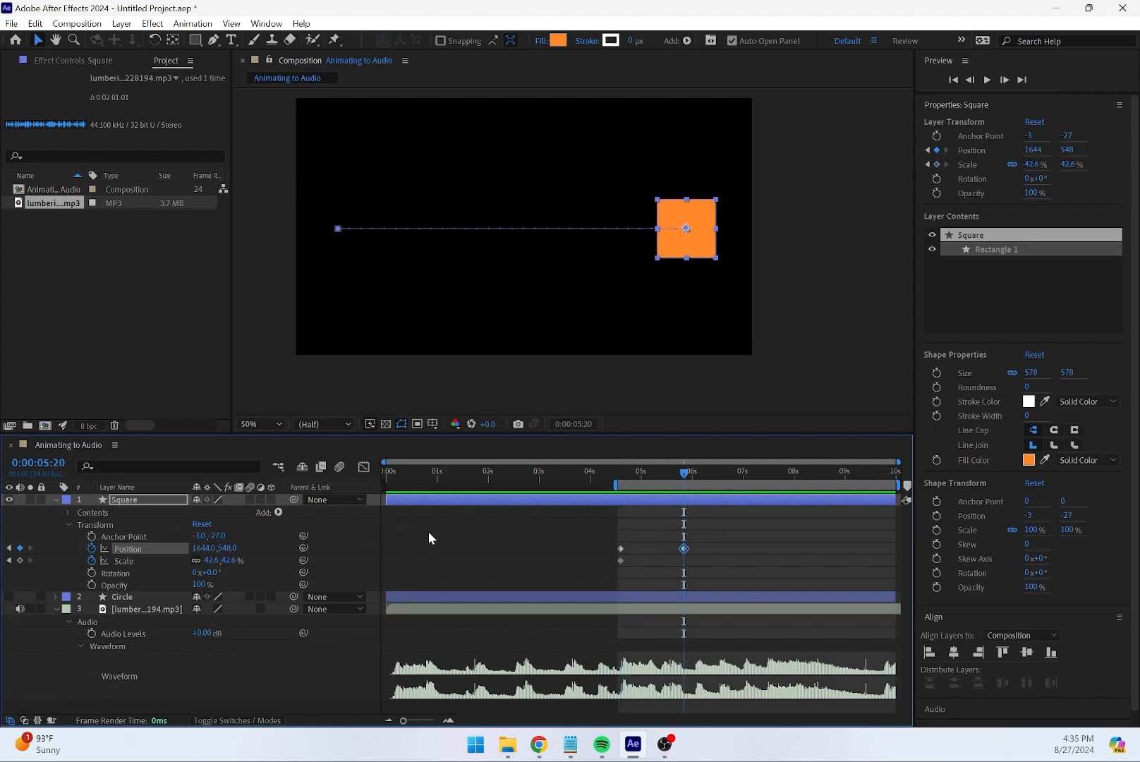
# Duplicate the Square layer together with its linear Position and Scale keyframes
pyautogui.rightClick(90, 501)
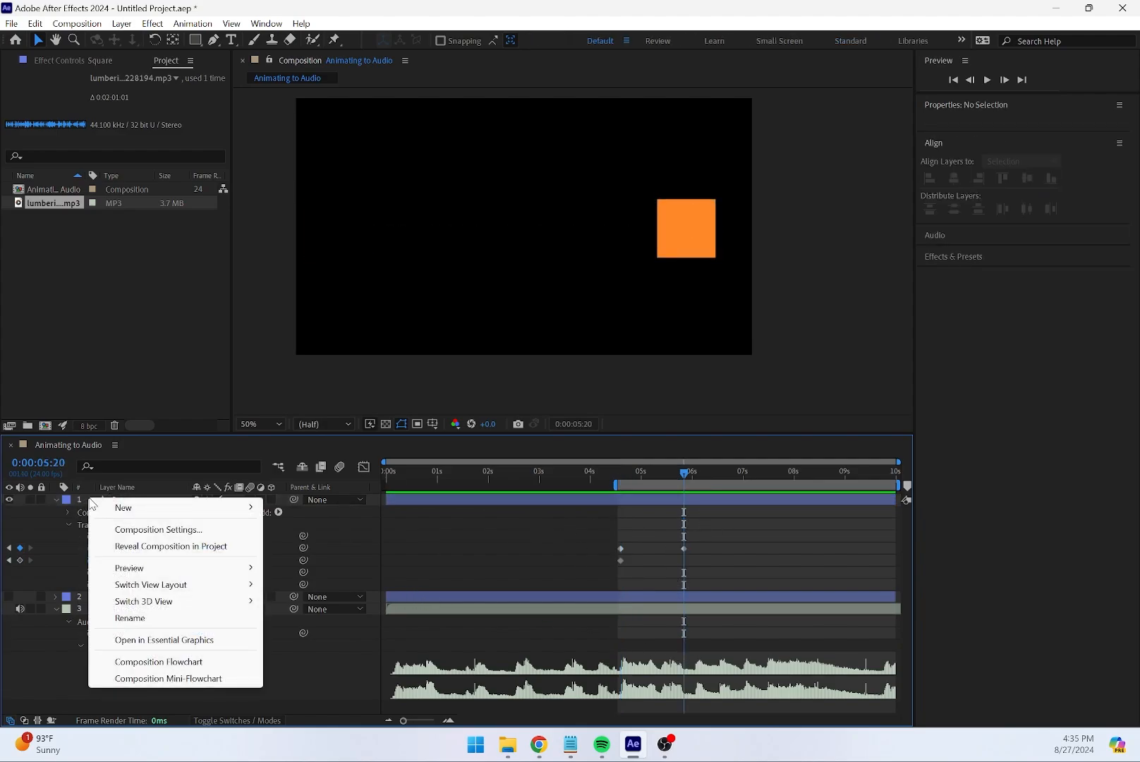
pyautogui.click(128, 501)
pyautogui.click(128, 501)
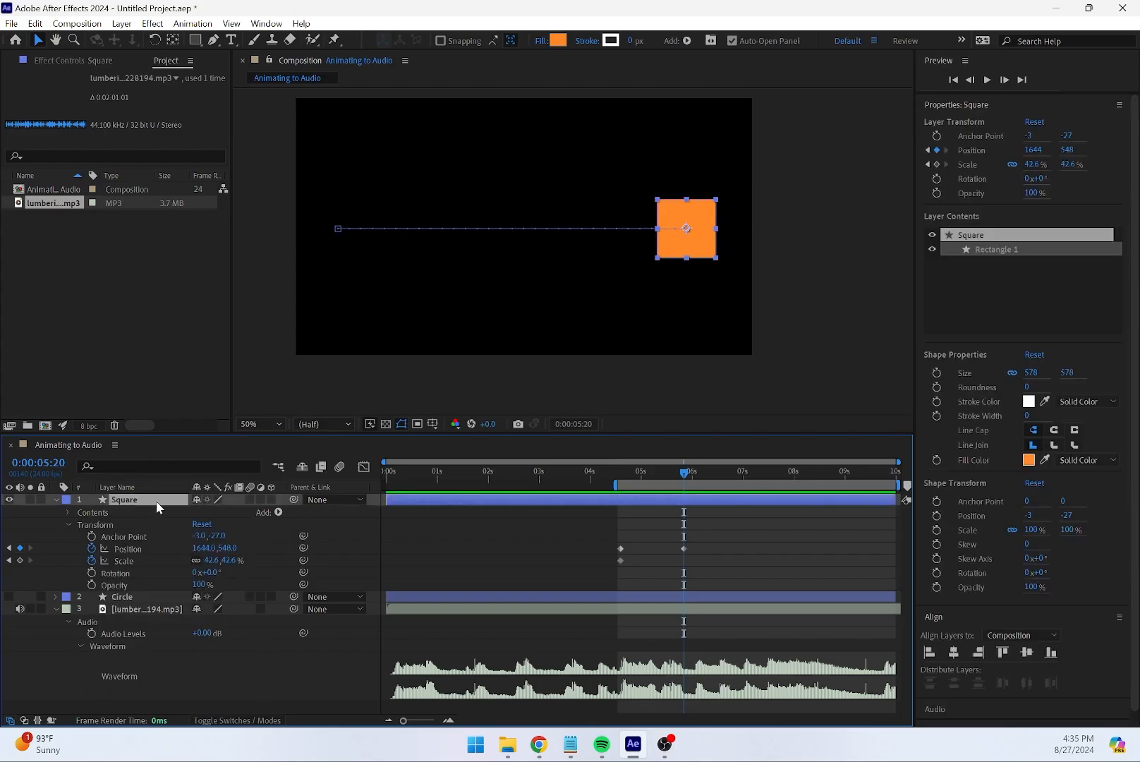
pyautogui.hotkey('ctrl', 'd')
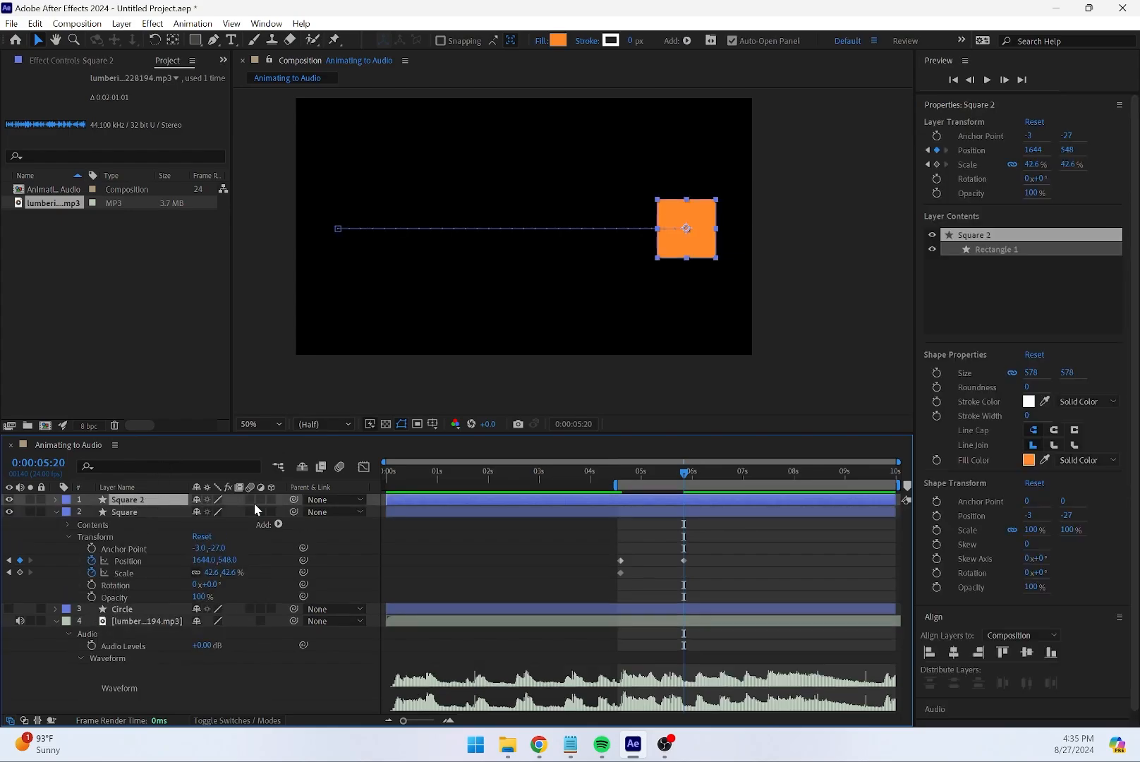
# Select both Position keyframes of Square 2 and move the square with its whole motion path up to Y position 168
pyautogui.hotkey('ctrl', 'shift', 'a')
pyautogui.click(109, 503)
pyautogui.click(62, 503)
pyautogui.click(55, 501)
pyautogui.click(55, 501)
pyautogui.click(69, 524)
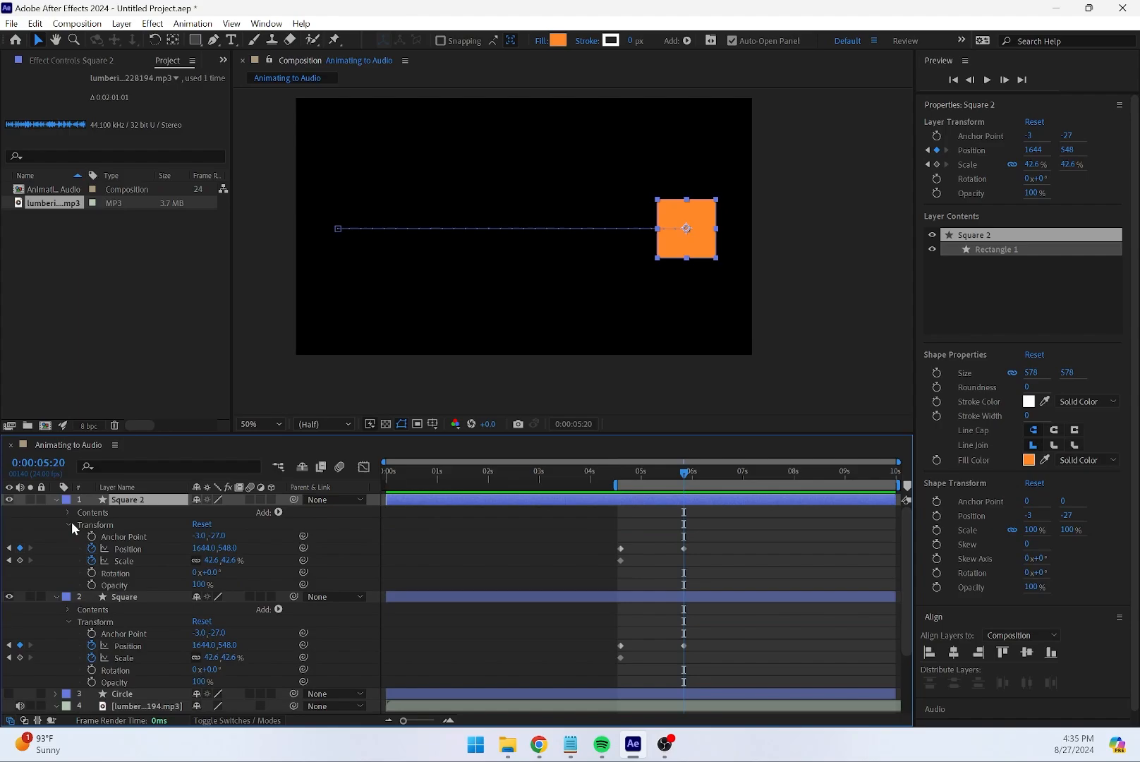
pyautogui.click(128, 548)
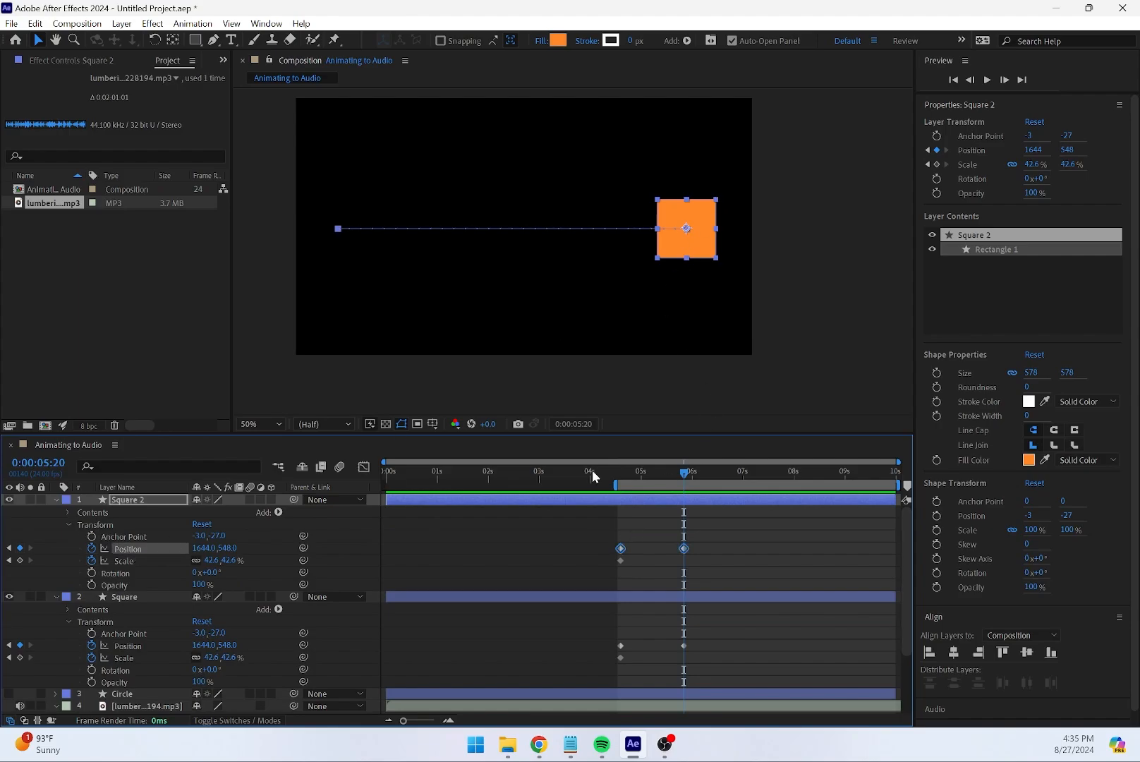
pyautogui.click(690, 244)
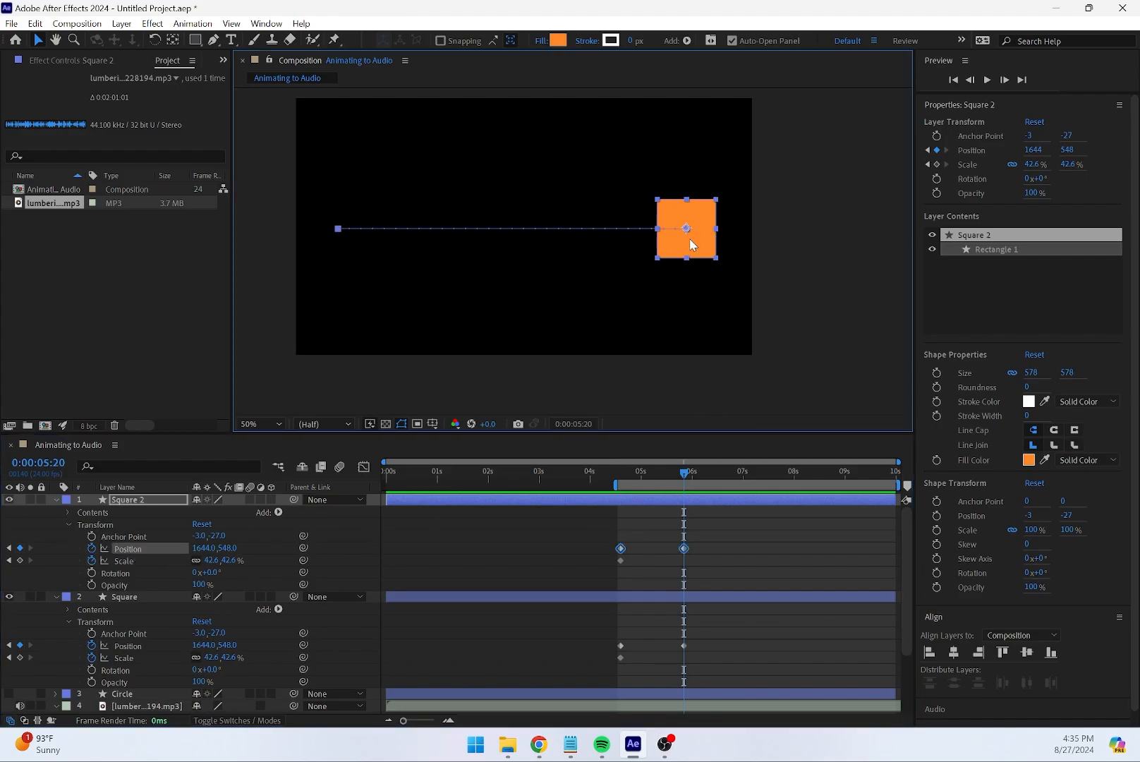
pyautogui.moveTo(690, 244); pyautogui.dragTo(694, 154)
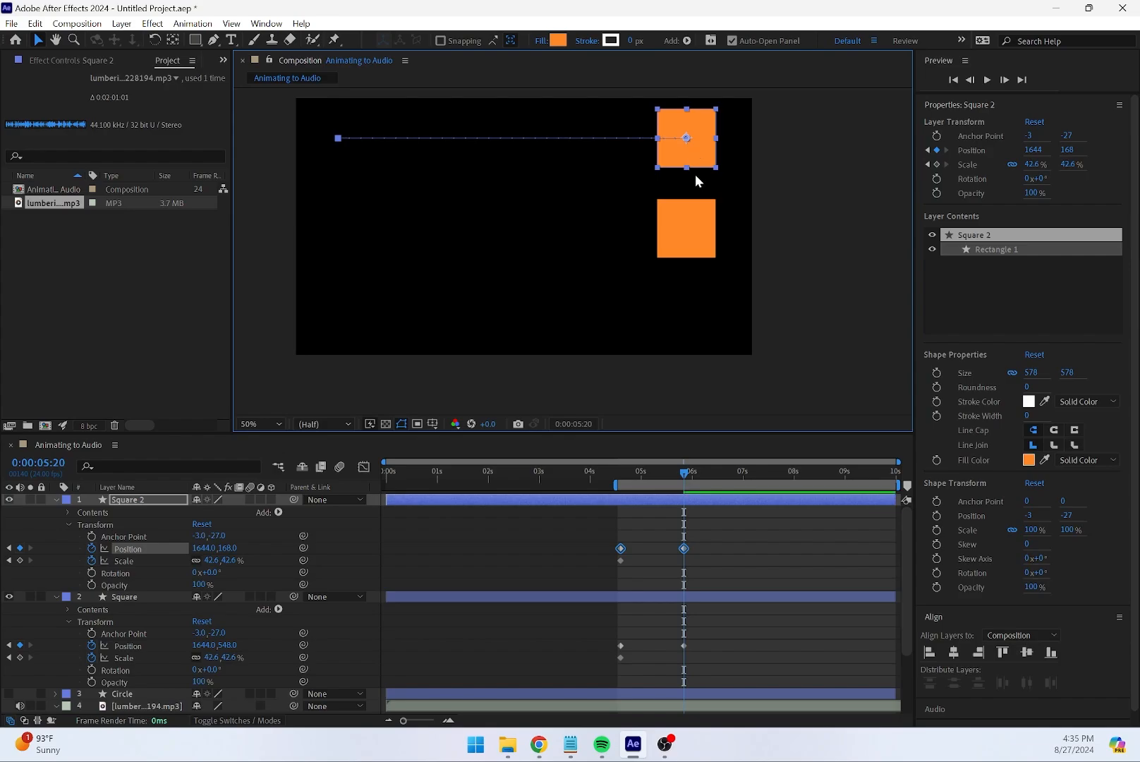
# Move the playhead to 0:00:04:04, collapse Square 2's properties and rename the original Square layer as Easing Square
pyautogui.click(692, 247)
pyautogui.moveTo(683, 474); pyautogui.dragTo(599, 484)
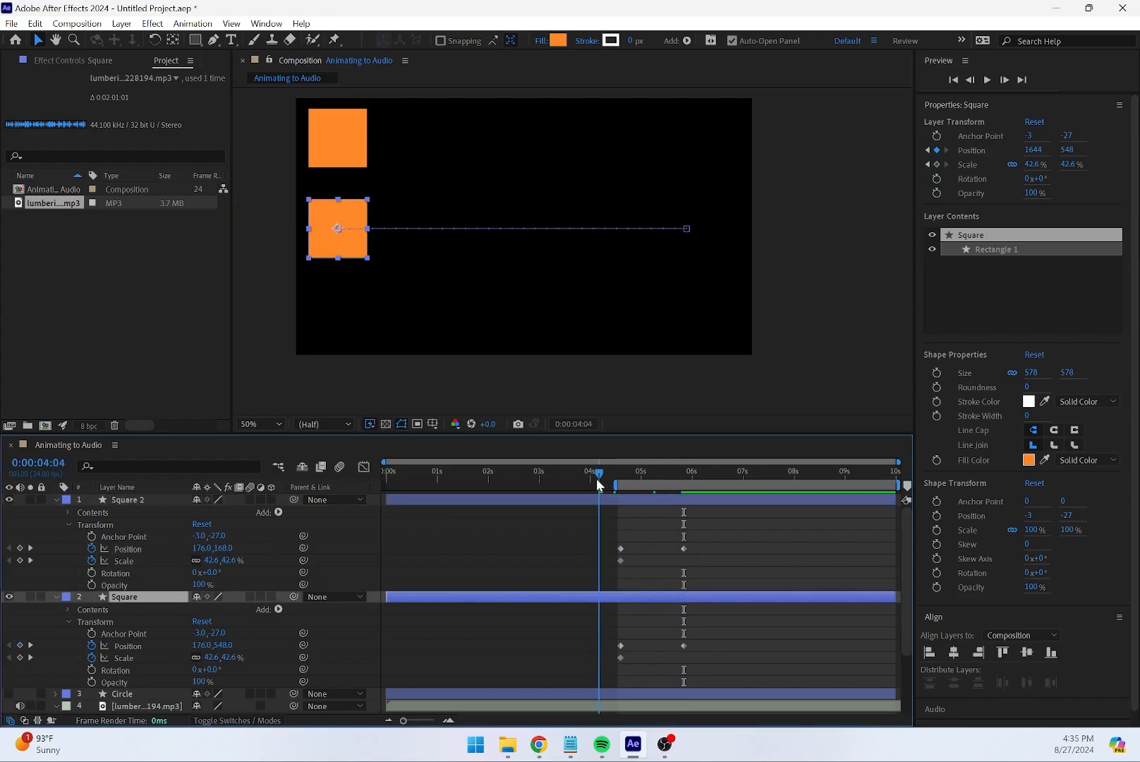
pyautogui.click(55, 500)
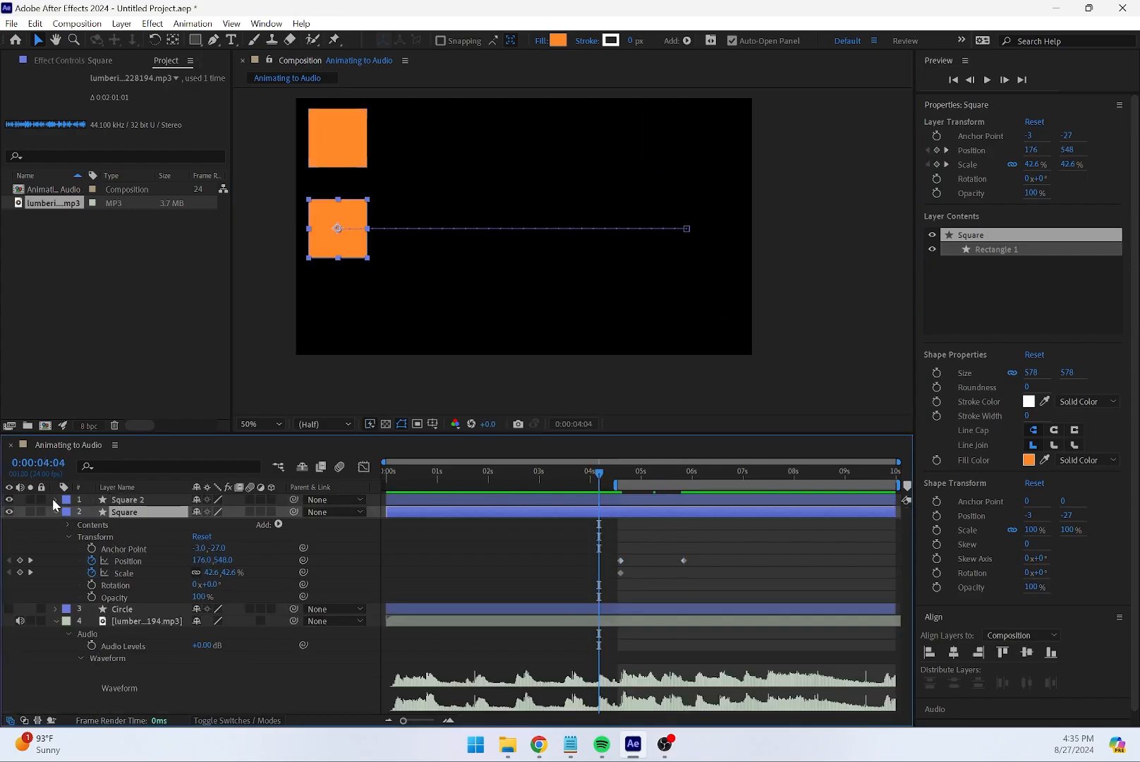
pyautogui.rightClick(127, 516)
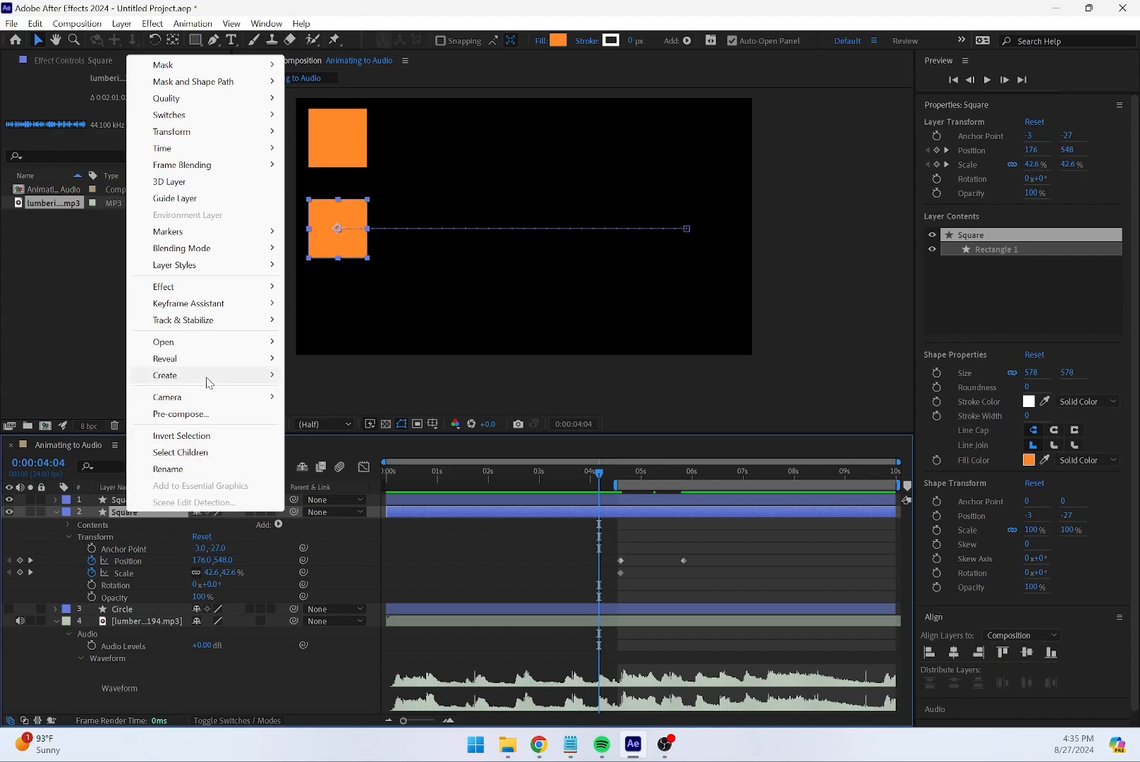
pyautogui.moveTo(209, 366)
pyautogui.click(227, 468)
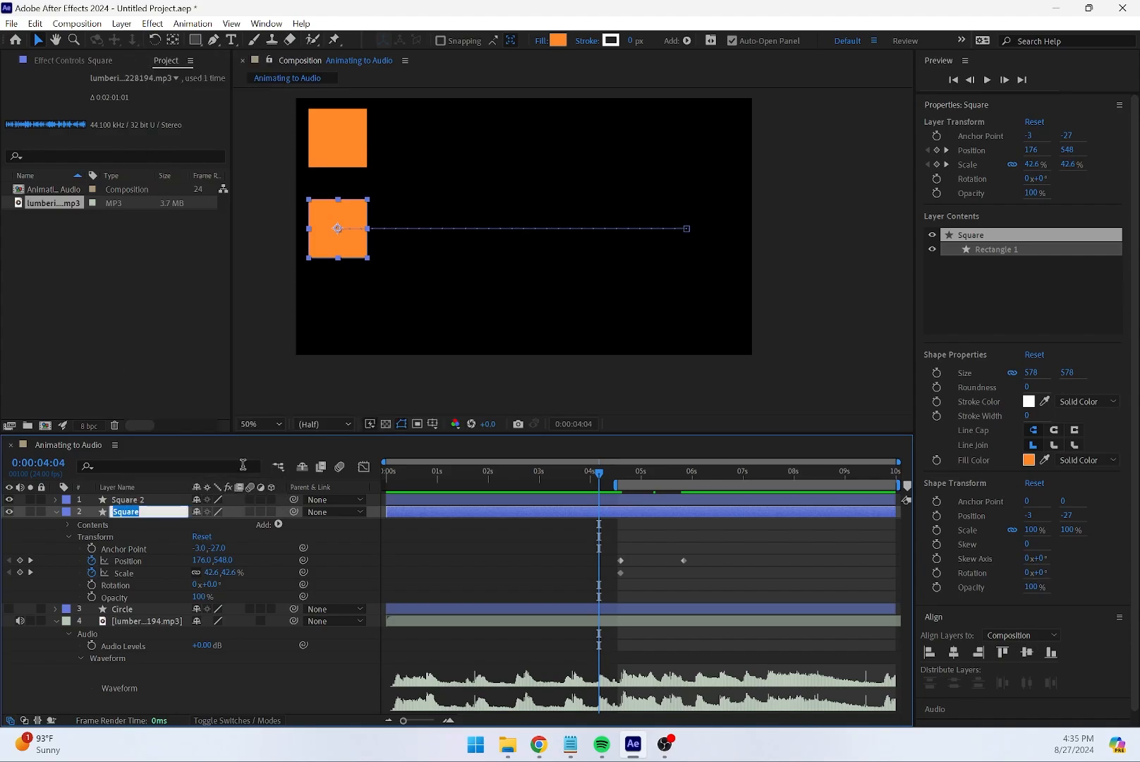
pyautogui.write('Eason')
pyautogui.press('BackSpace')
pyautogui.write('ing')
pyautogui.press('Return')
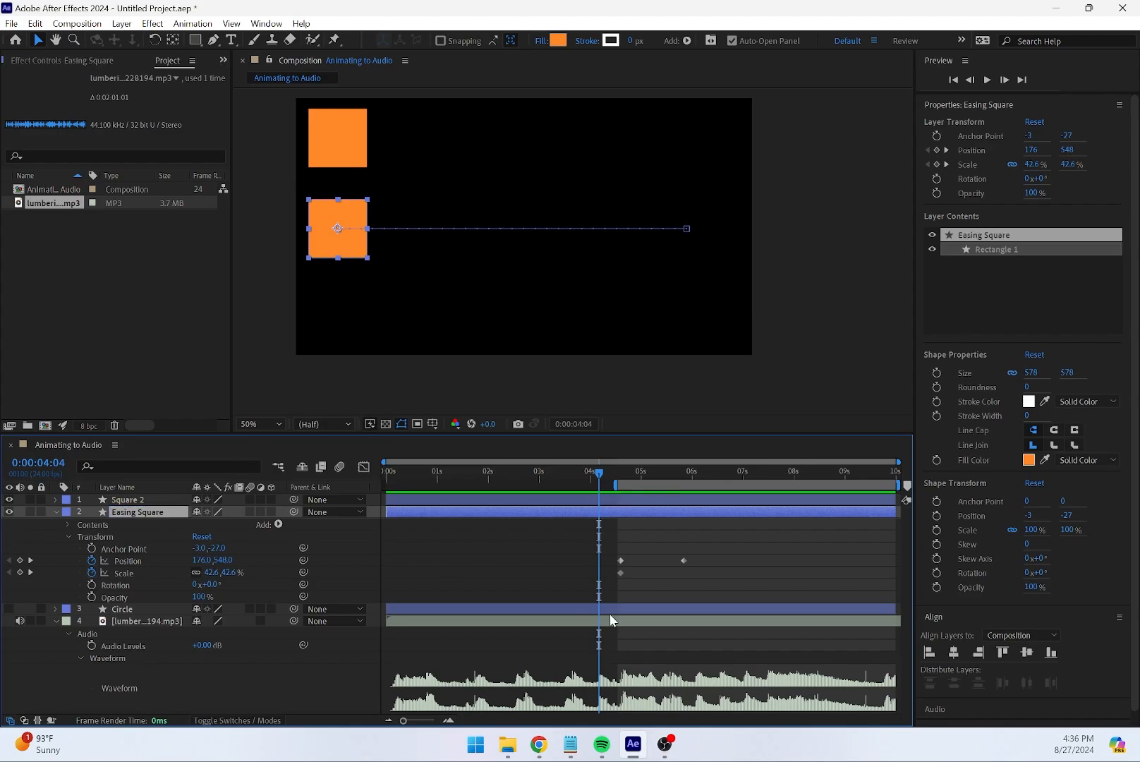
# Apply Easy Ease to both Position keyframes of Easing Square
pyautogui.moveTo(687, 566); pyautogui.dragTo(620, 566)
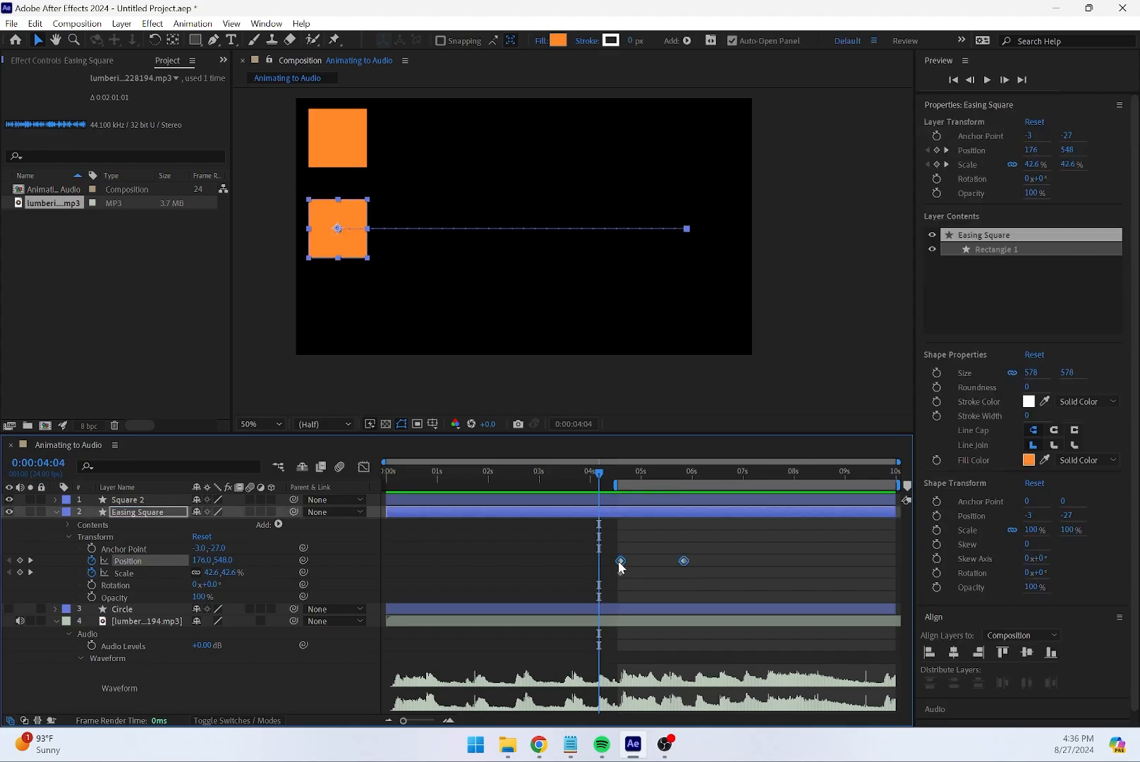
pyautogui.rightClick(622, 562)
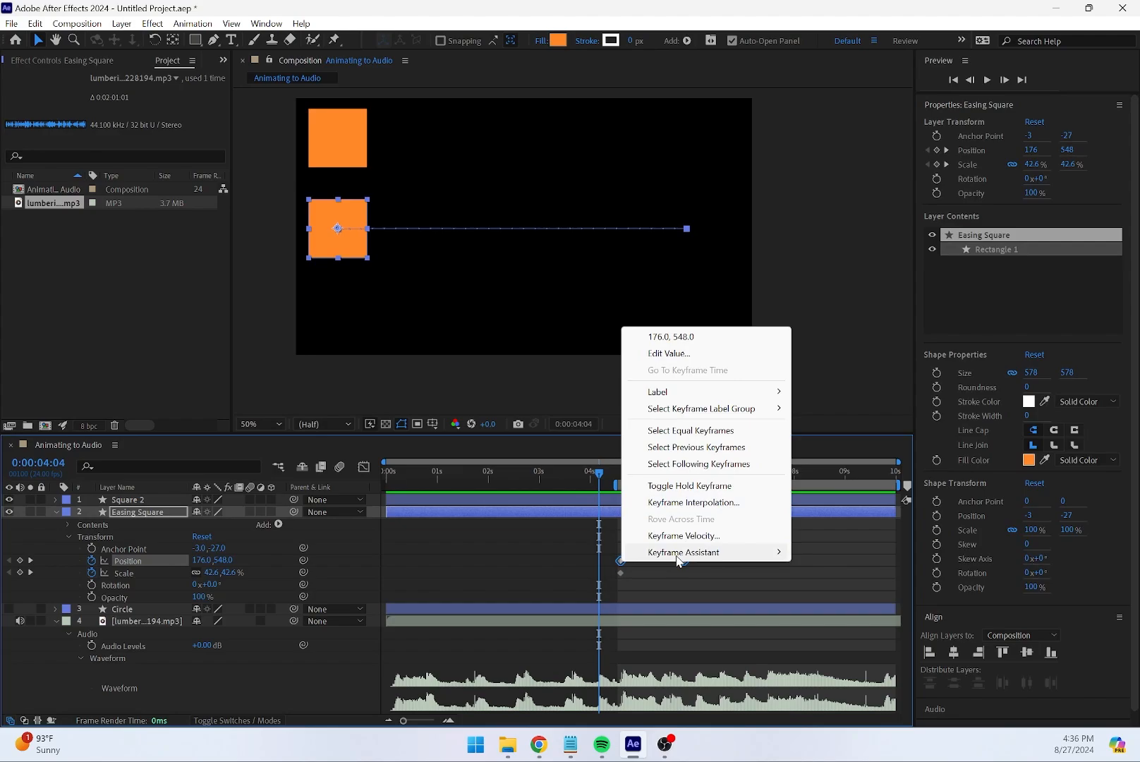
pyautogui.moveTo(706, 552)
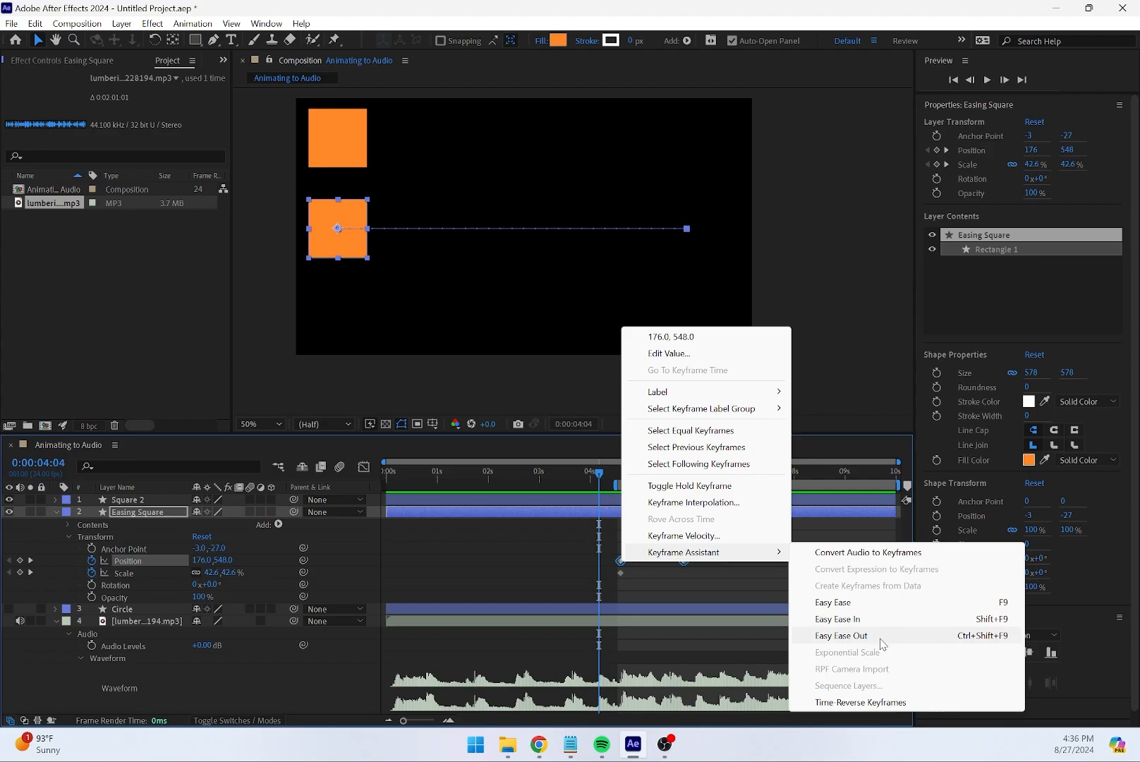
pyautogui.click(833, 603)
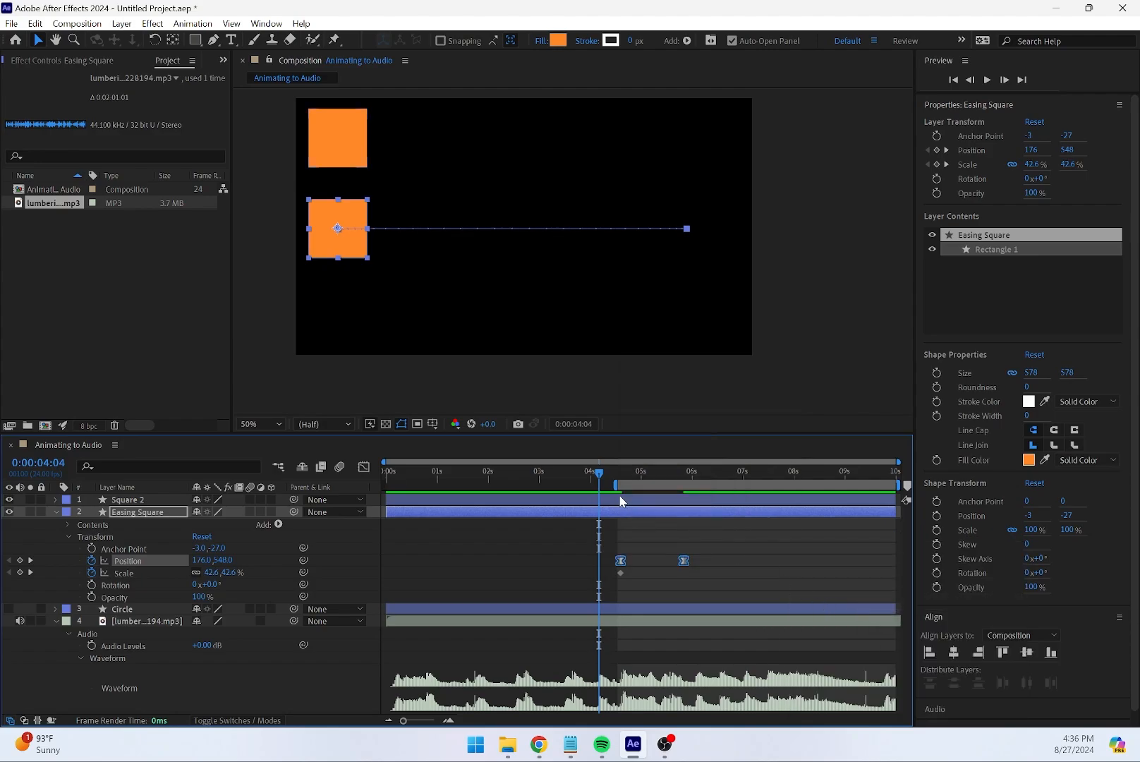
# Scrub through the start of the movement to compare the positions of Square 2 and Easing Square
pyautogui.moveTo(599, 482); pyautogui.dragTo(622, 475)
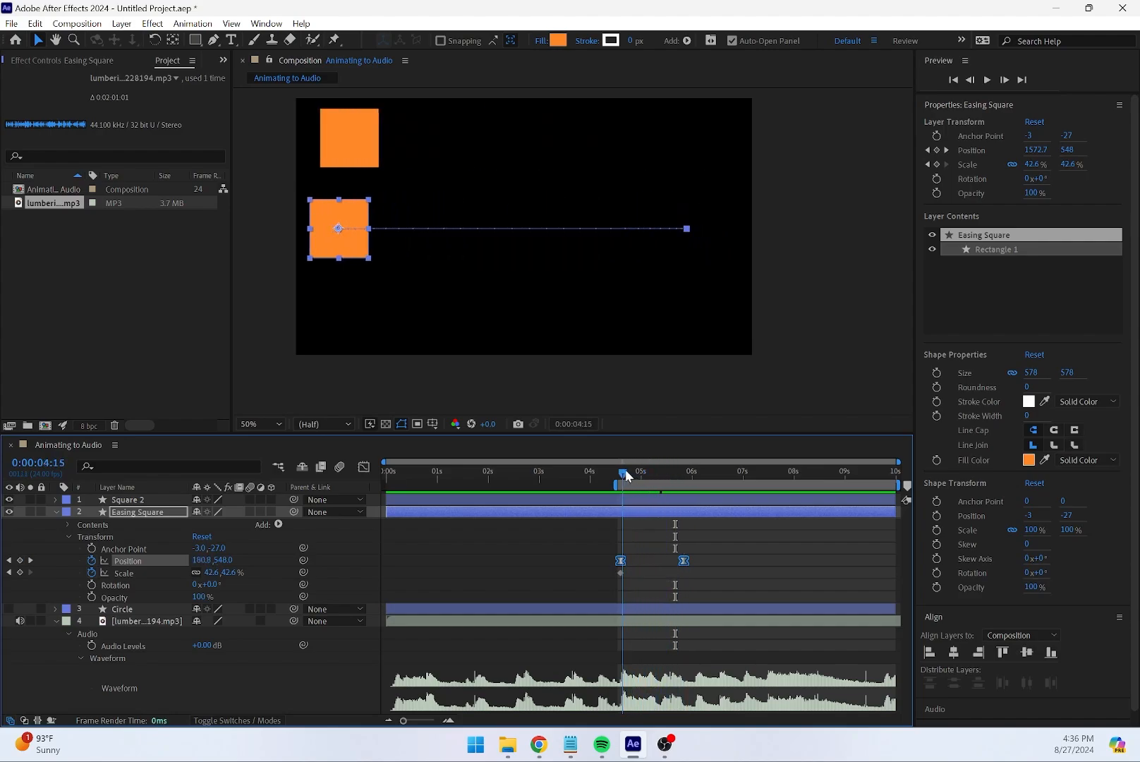
pyautogui.click(327, 134)
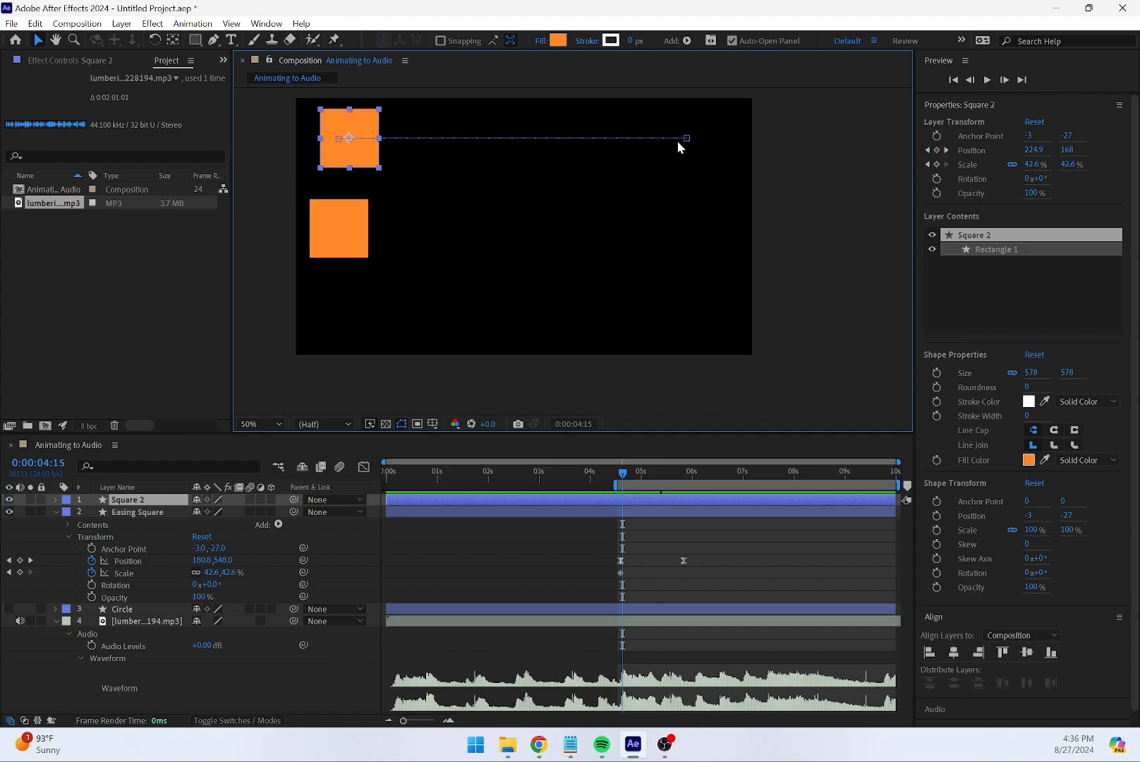
pyautogui.moveTo(624, 477); pyautogui.dragTo(632, 472)
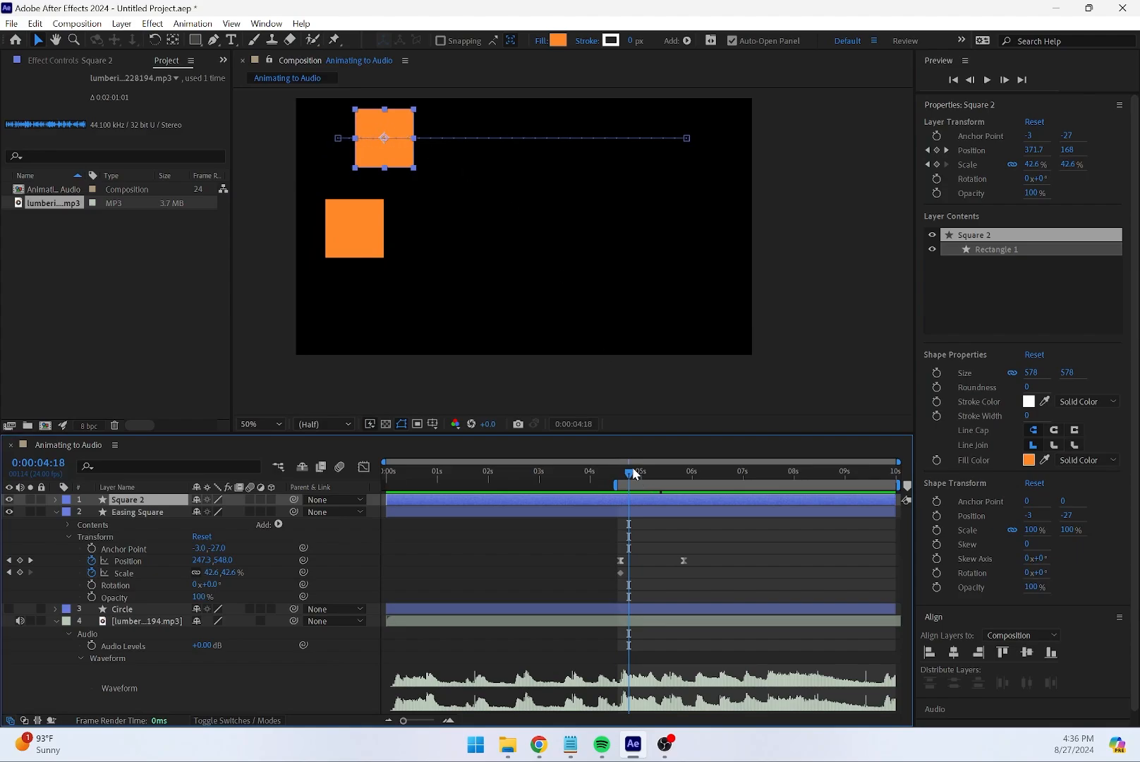
pyautogui.moveTo(633, 473)
pyautogui.mouseDown()
pyautogui.moveTo(679, 472)
pyautogui.moveTo(615, 472)
pyautogui.mouseUp()
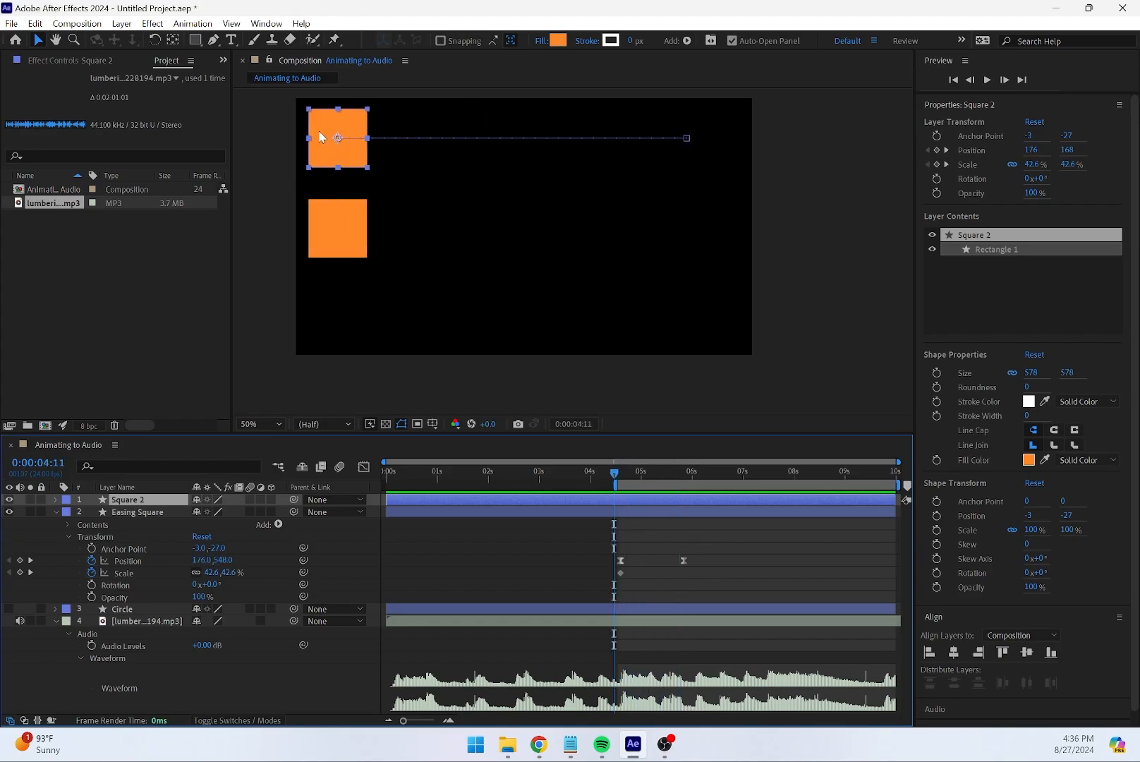
pyautogui.click(363, 244)
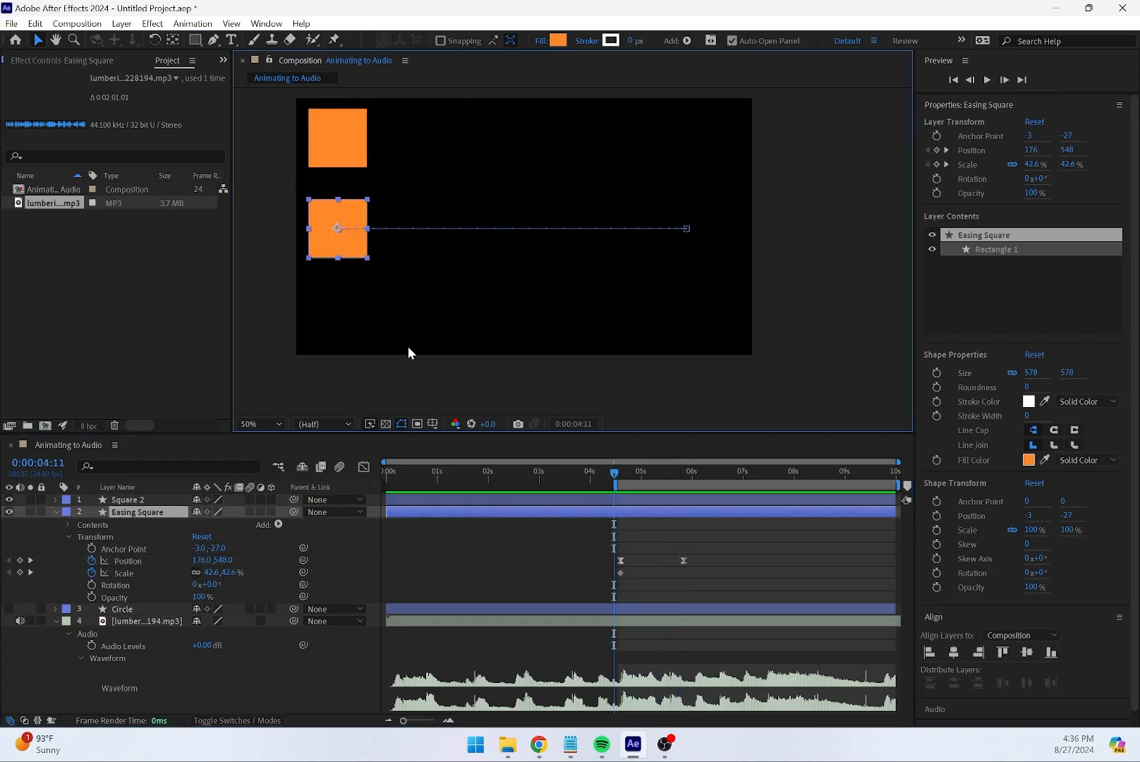
# Deselect the layers and preview both squares moving together from 0:00:04:11 and again from 0:00:04:14
pyautogui.click(408, 347)
pyautogui.press('space')
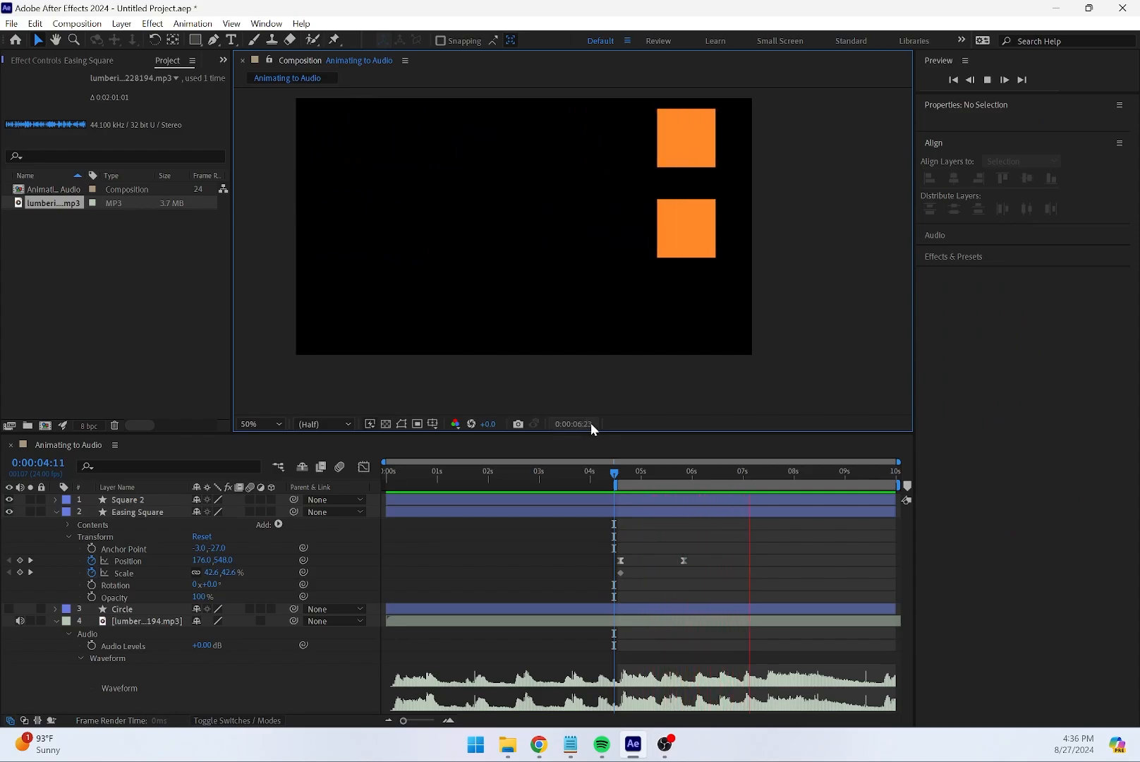
pyautogui.click(624, 472)
pyautogui.moveTo(620, 472); pyautogui.dragTo(621, 474)
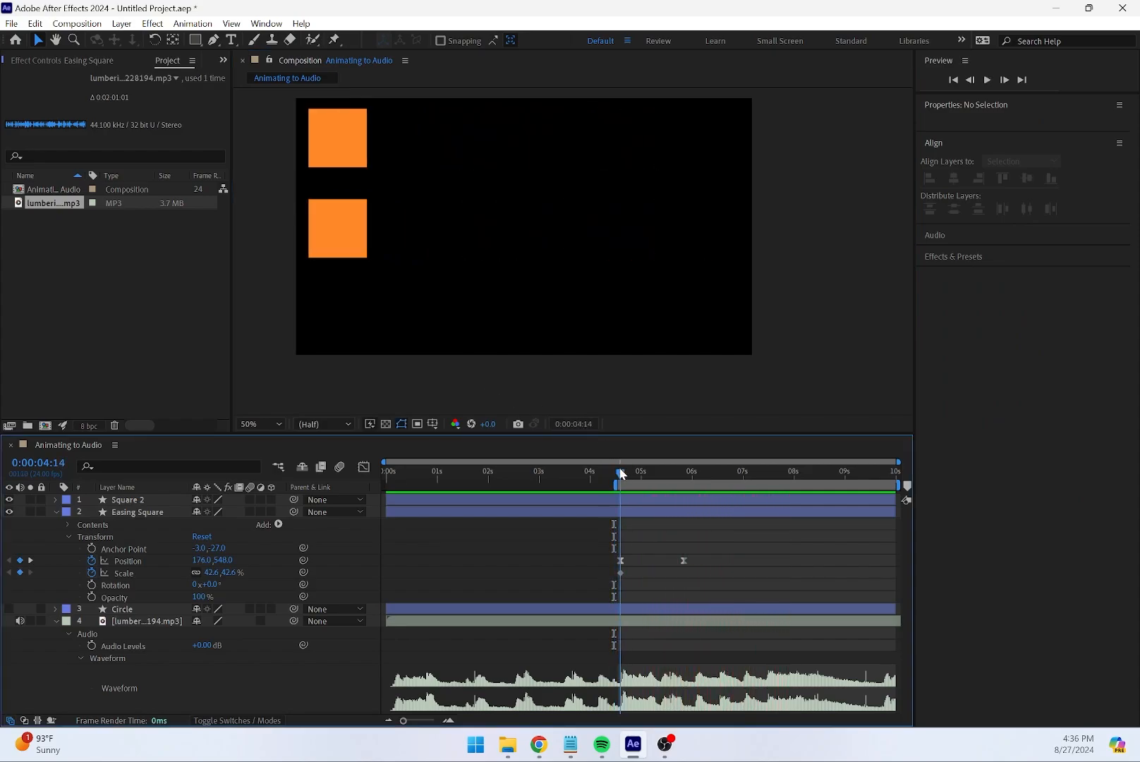
pyautogui.press('space')
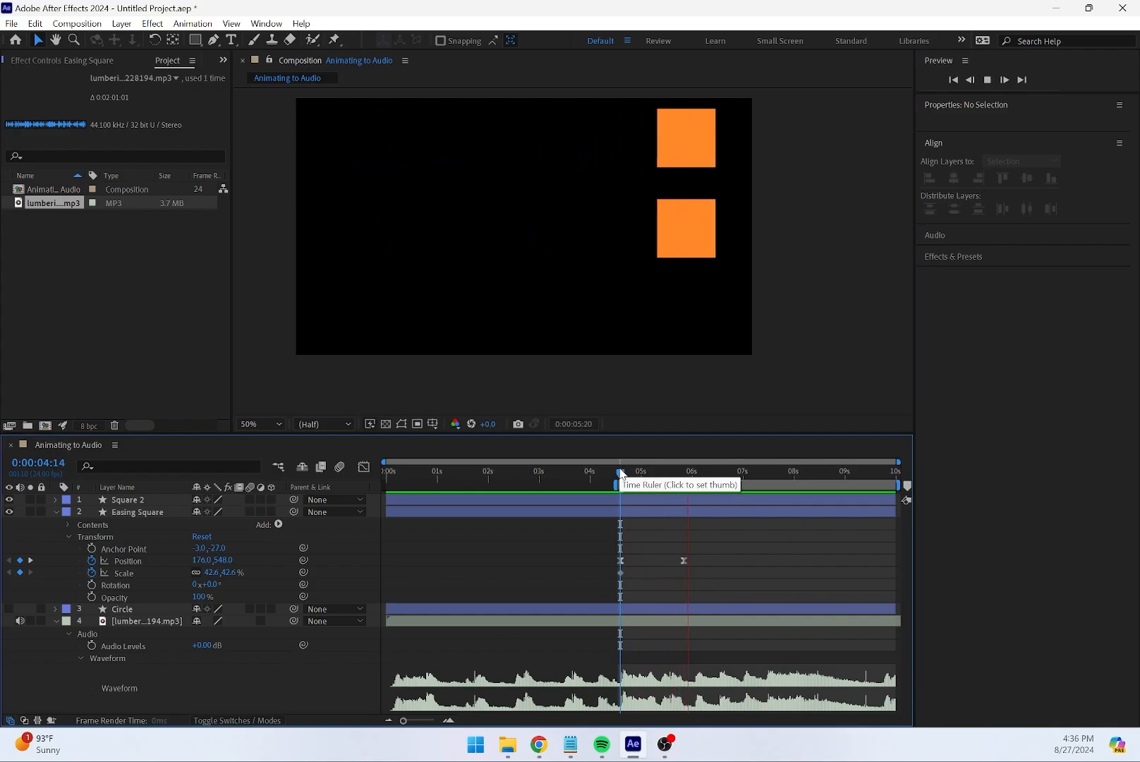
pyautogui.press('space')
# Hide Easing Square and preview Square 2's linear motion alone from 0:00:04:11
pyautogui.click(8, 511)
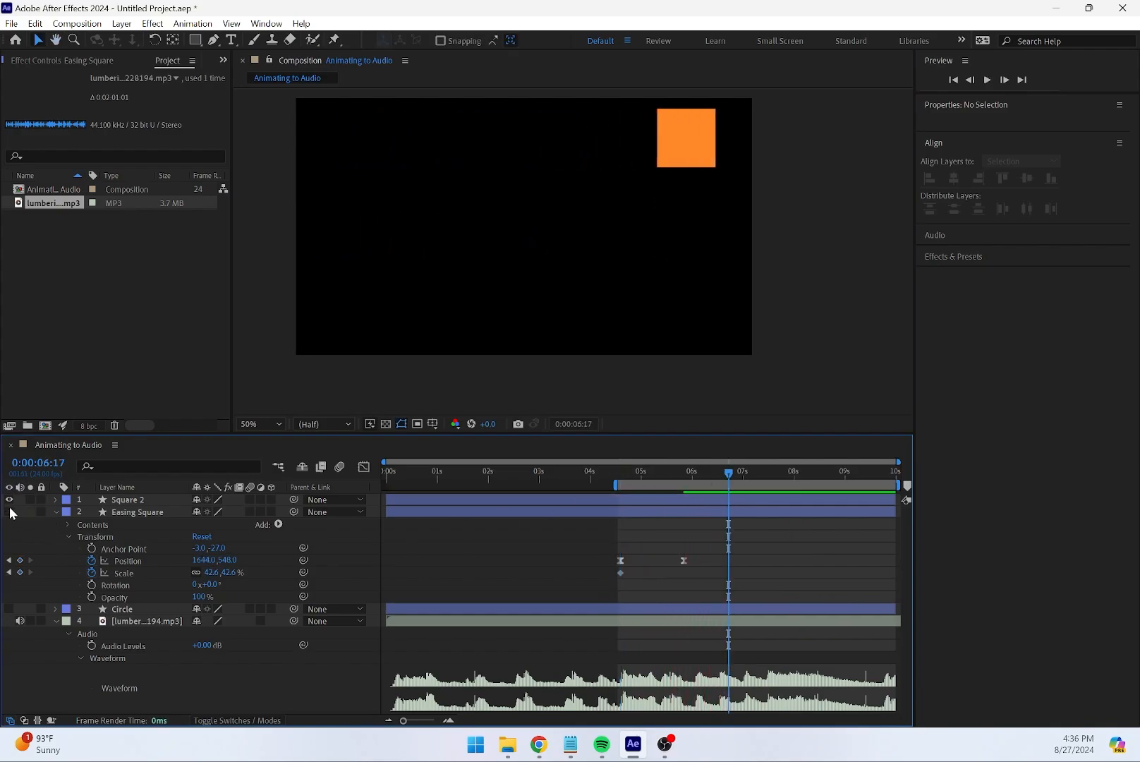
pyautogui.moveTo(707, 472); pyautogui.dragTo(613, 473)
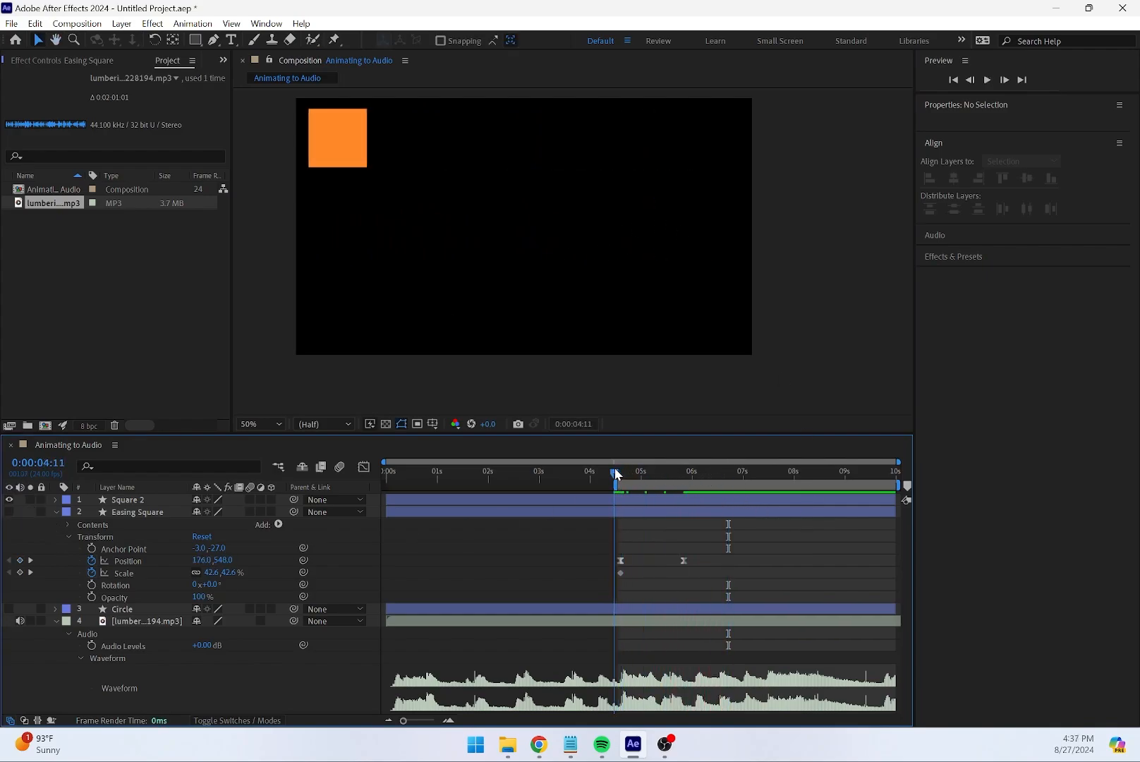
pyautogui.press('space')
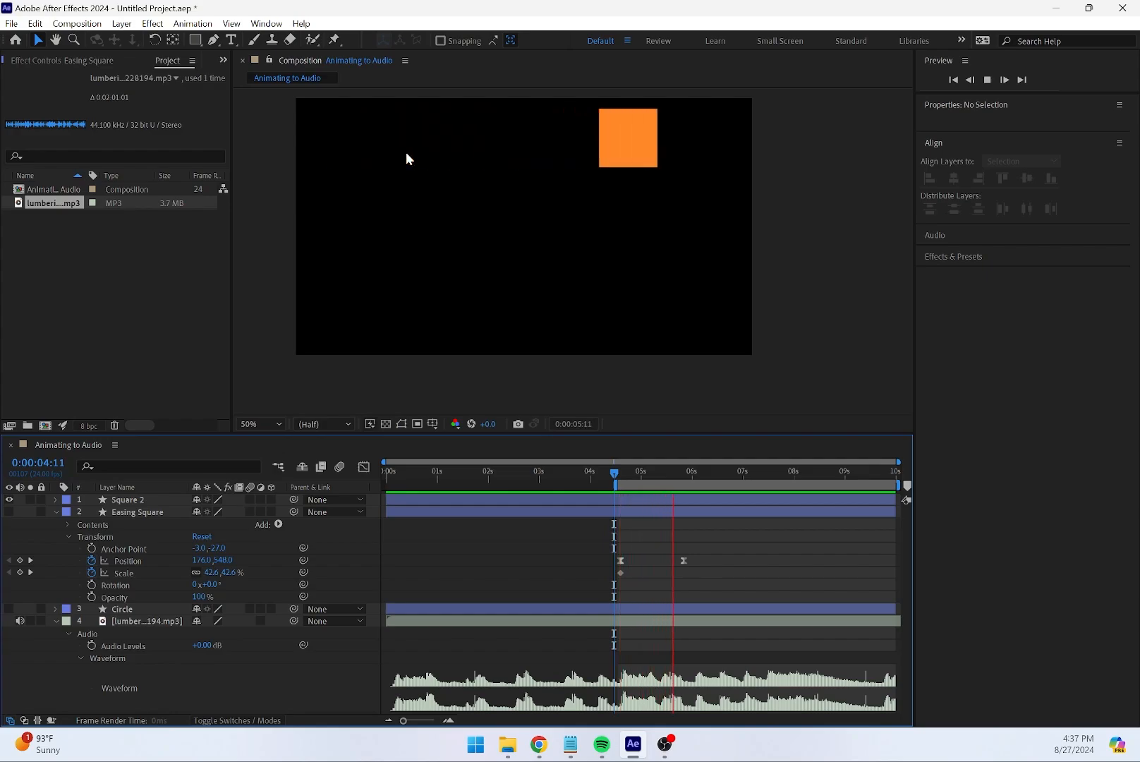
pyautogui.press('space')
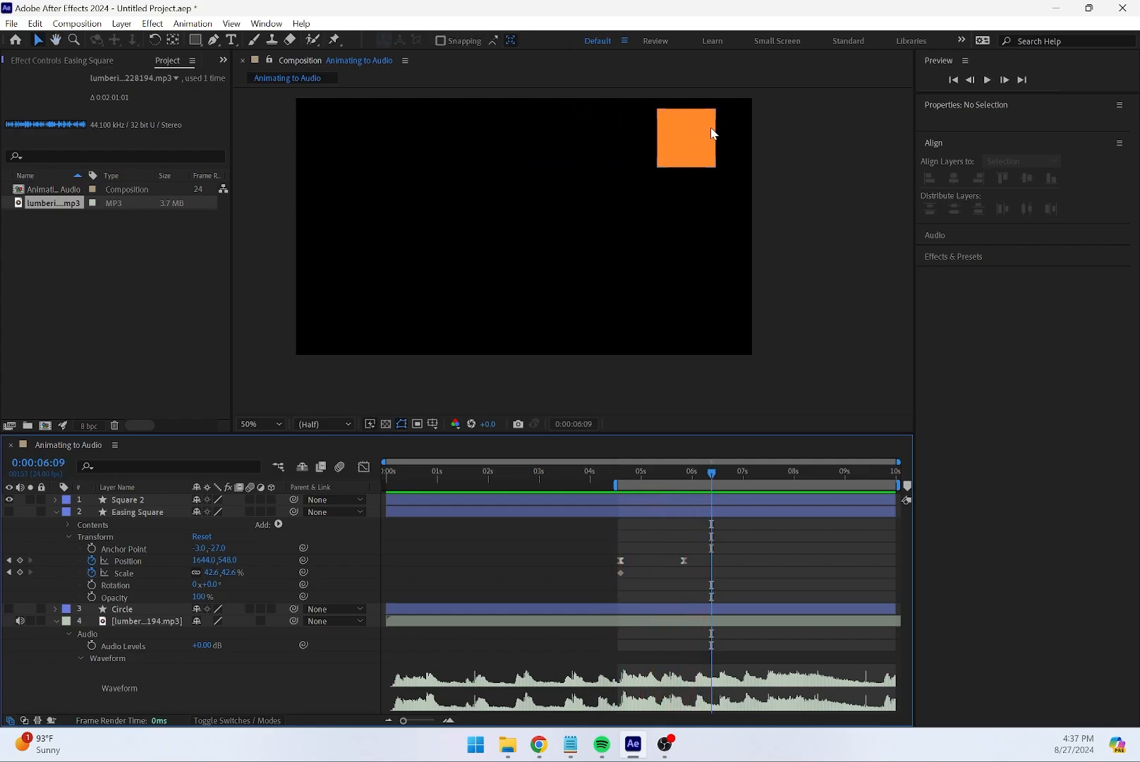
# Hide Square 2, show Easing Square again and preview its eased motion alone from 0:00:04:14
pyautogui.click(9, 500)
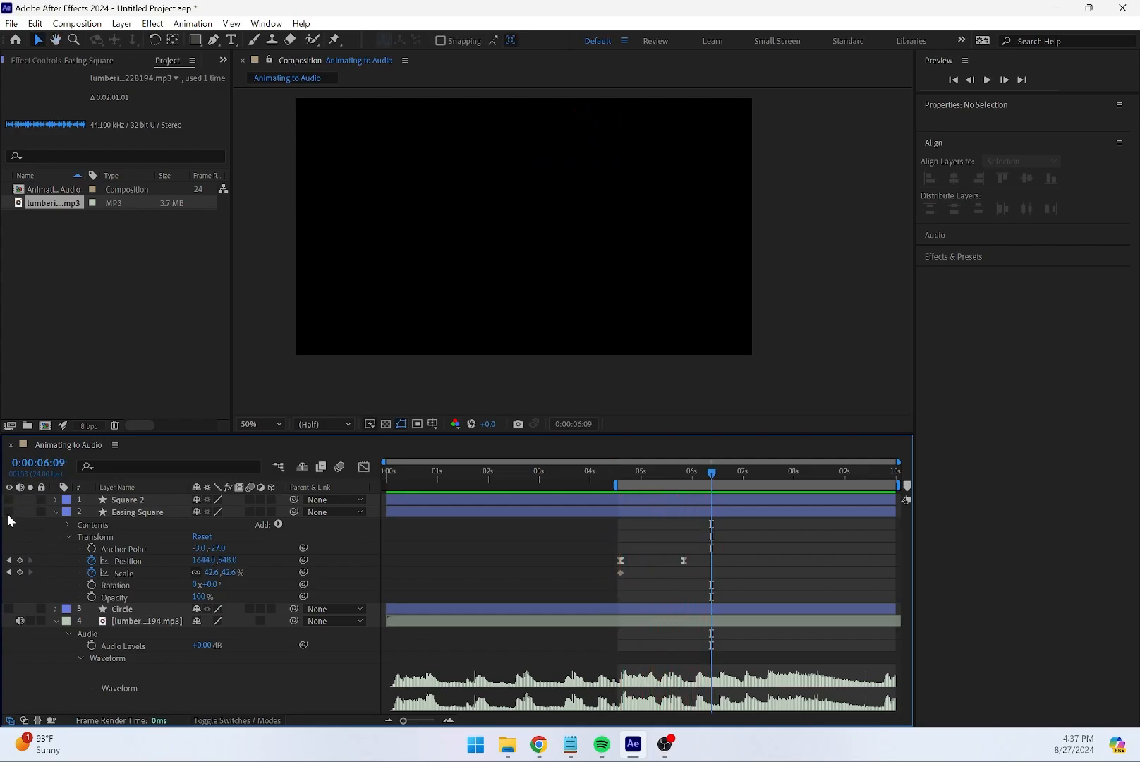
pyautogui.click(9, 511)
pyautogui.click(620, 473)
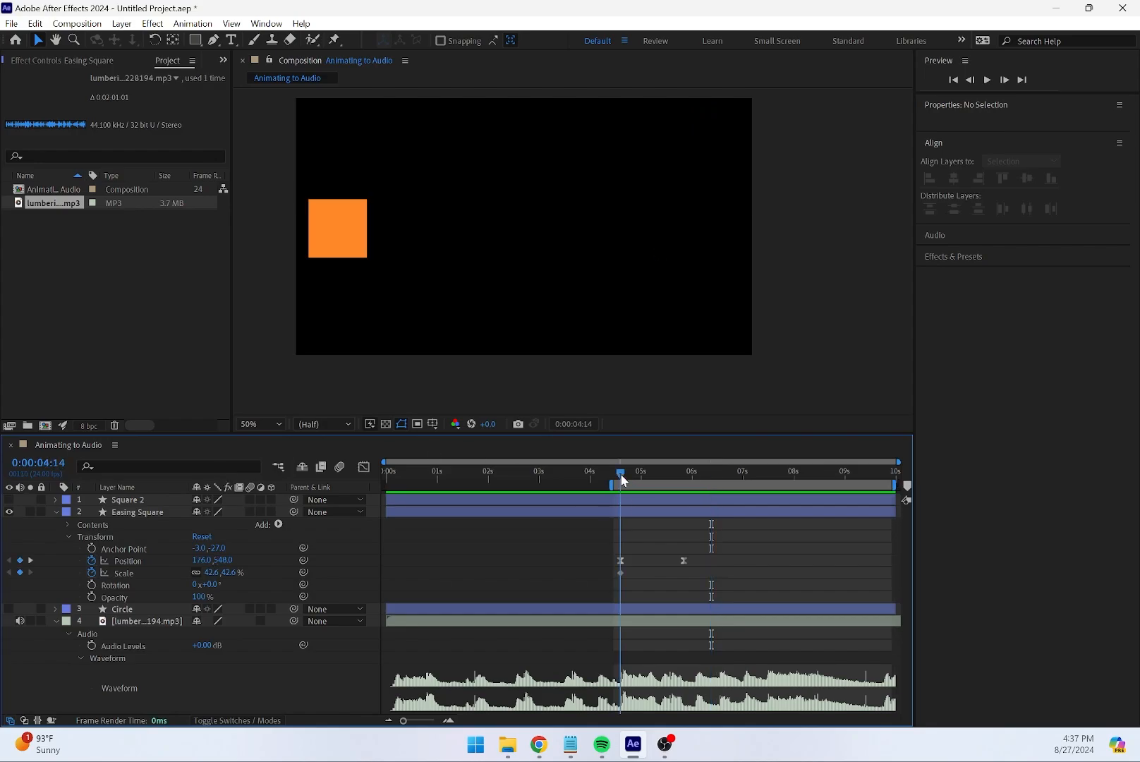
pyautogui.moveTo(640, 487); pyautogui.dragTo(641, 487)
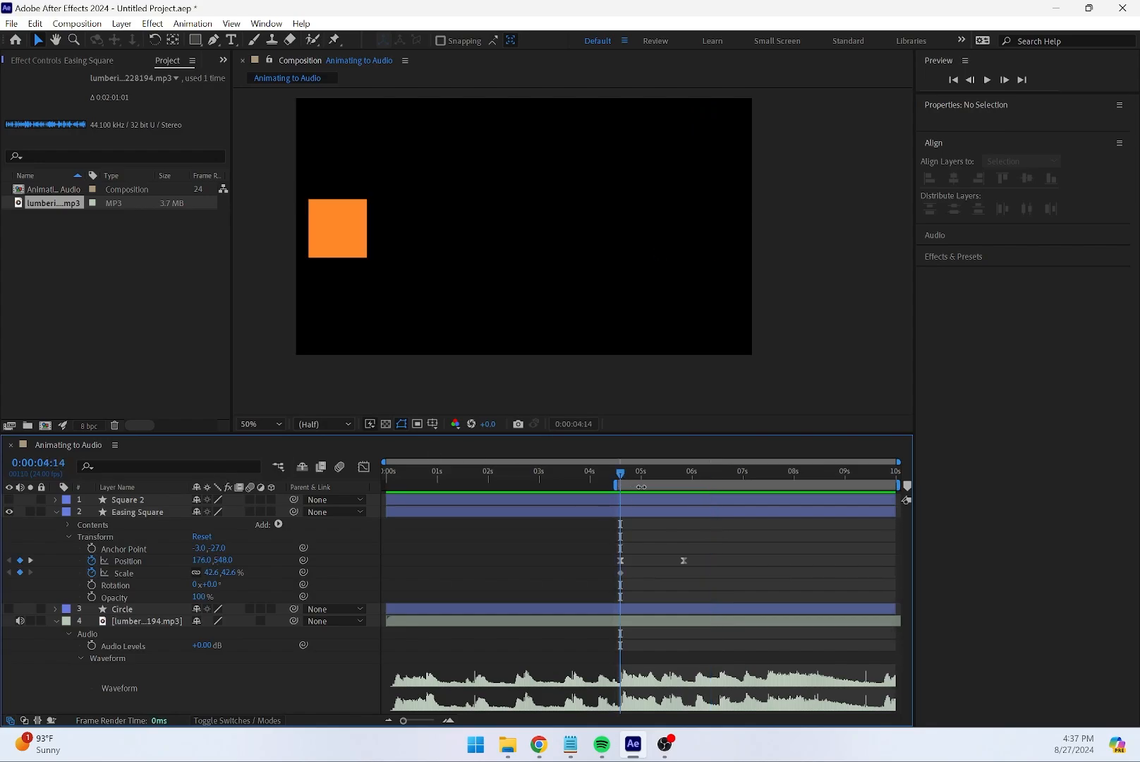
pyautogui.press('space')
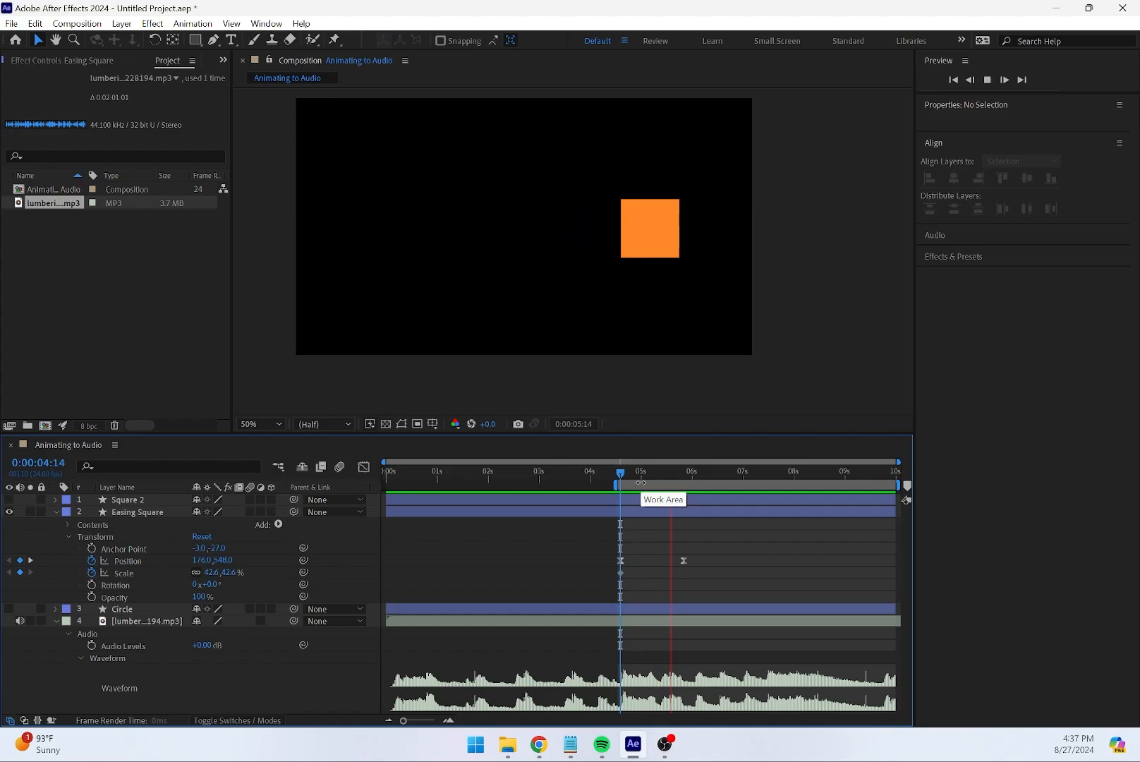
pyautogui.press('space')
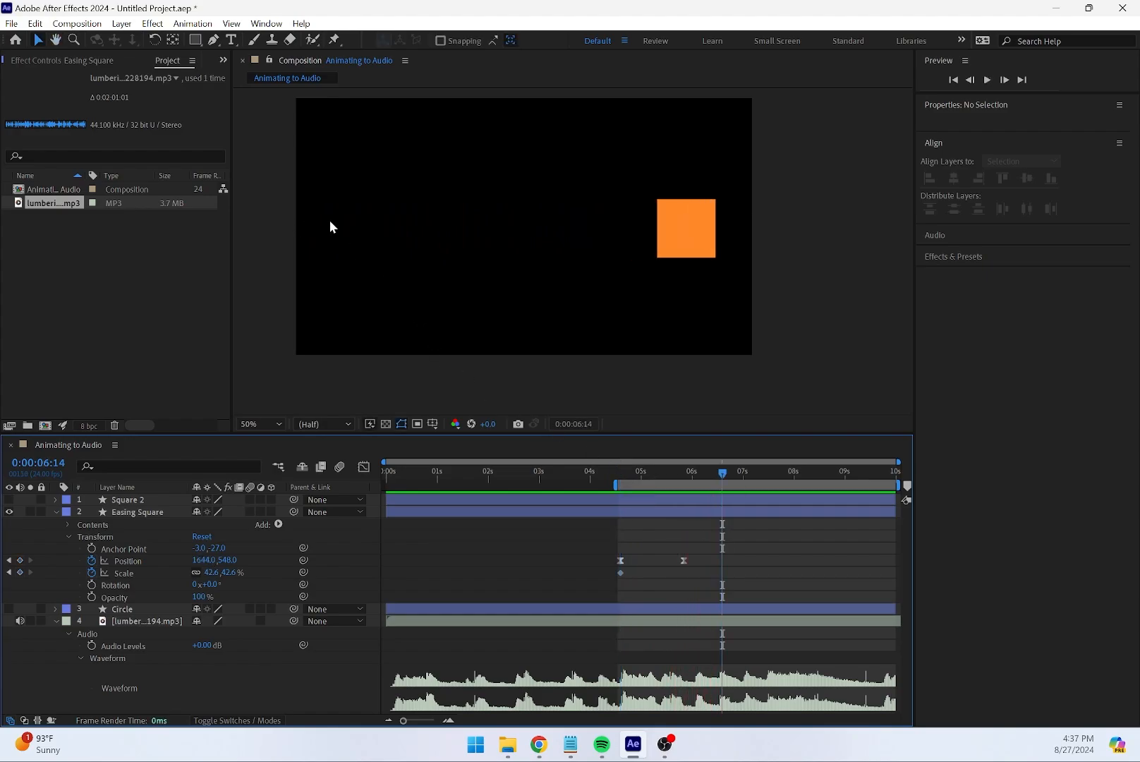
# Replay Easing Square's eased movement against the audio, restarting around its first Position keyframe
pyautogui.moveTo(698, 472); pyautogui.dragTo(610, 471)
pyautogui.press('space')
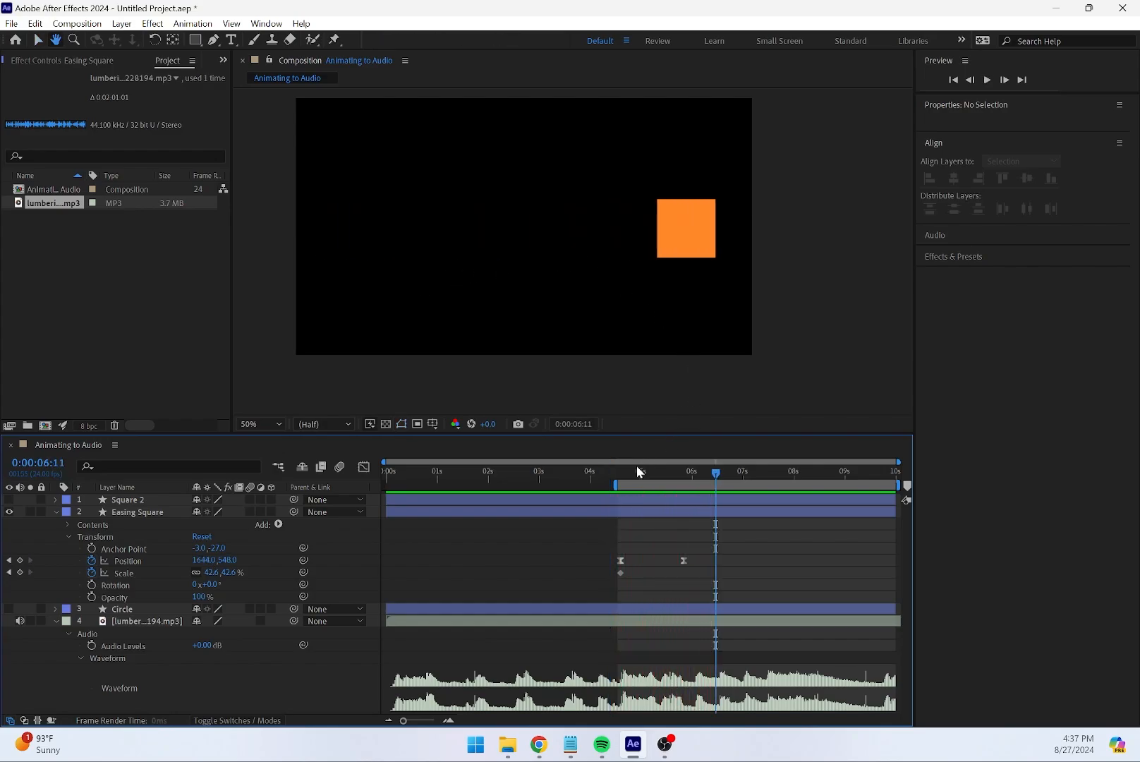
pyautogui.moveTo(621, 473); pyautogui.dragTo(621, 478)
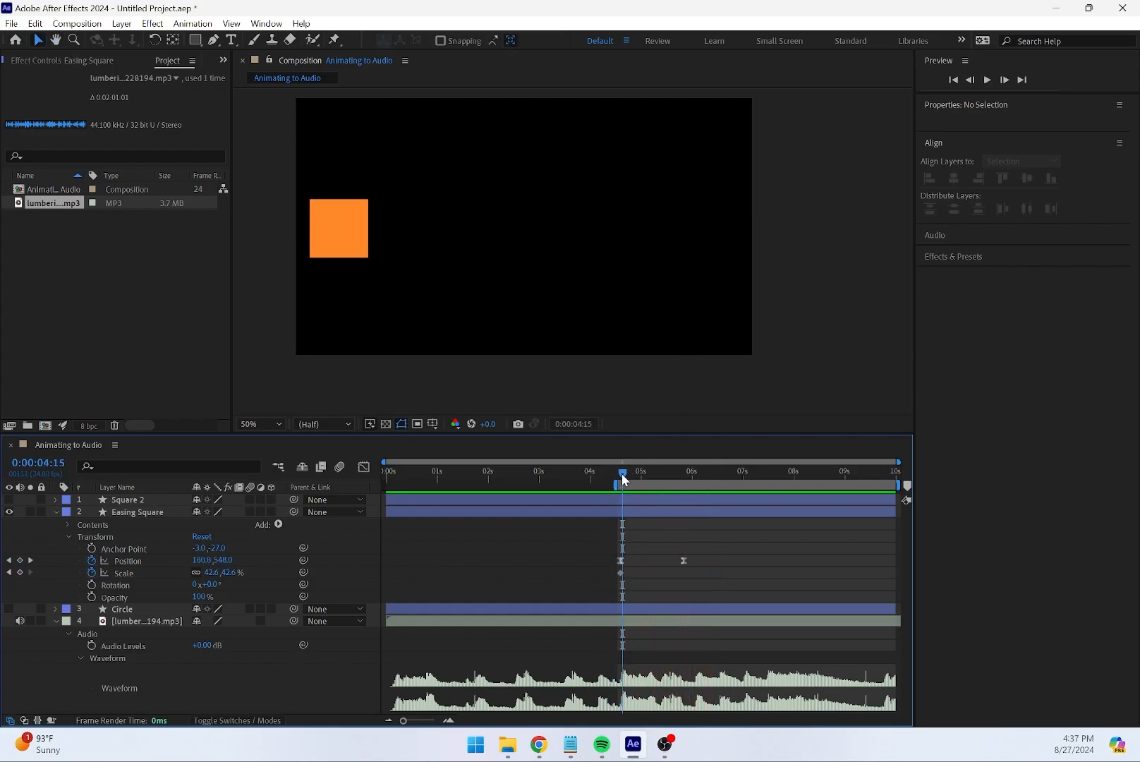
pyautogui.press('space')
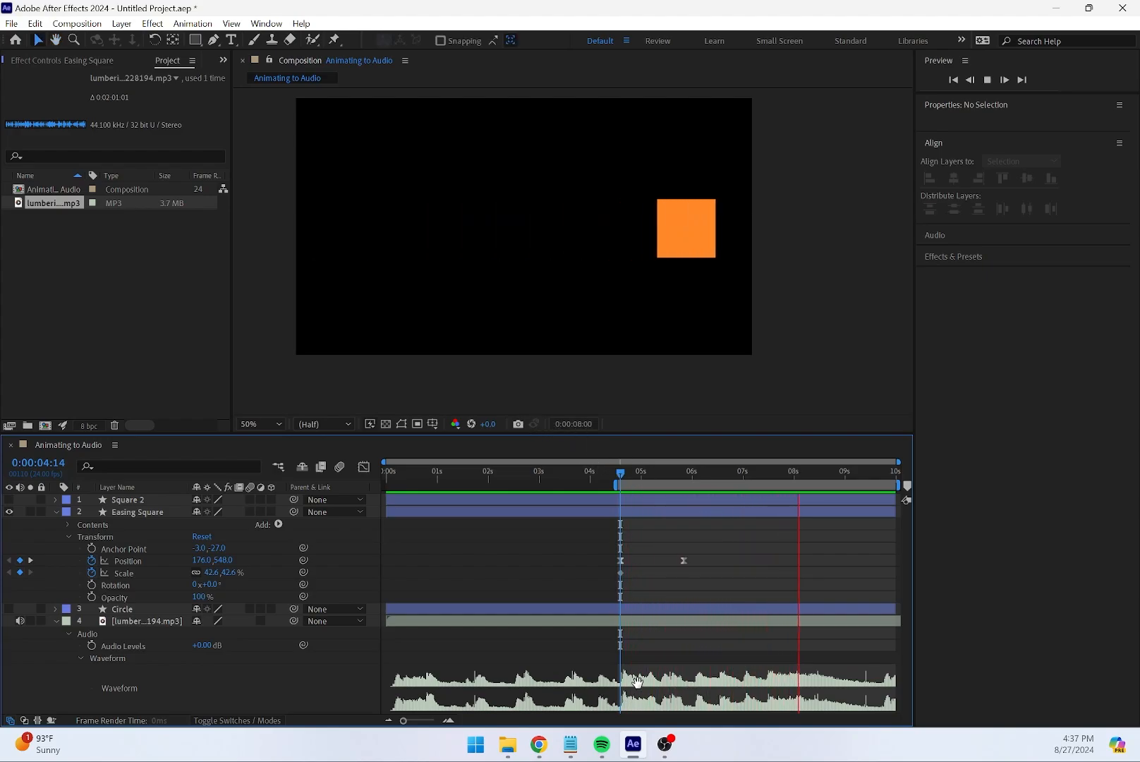
pyautogui.moveTo(705, 539); pyautogui.dragTo(635, 578)
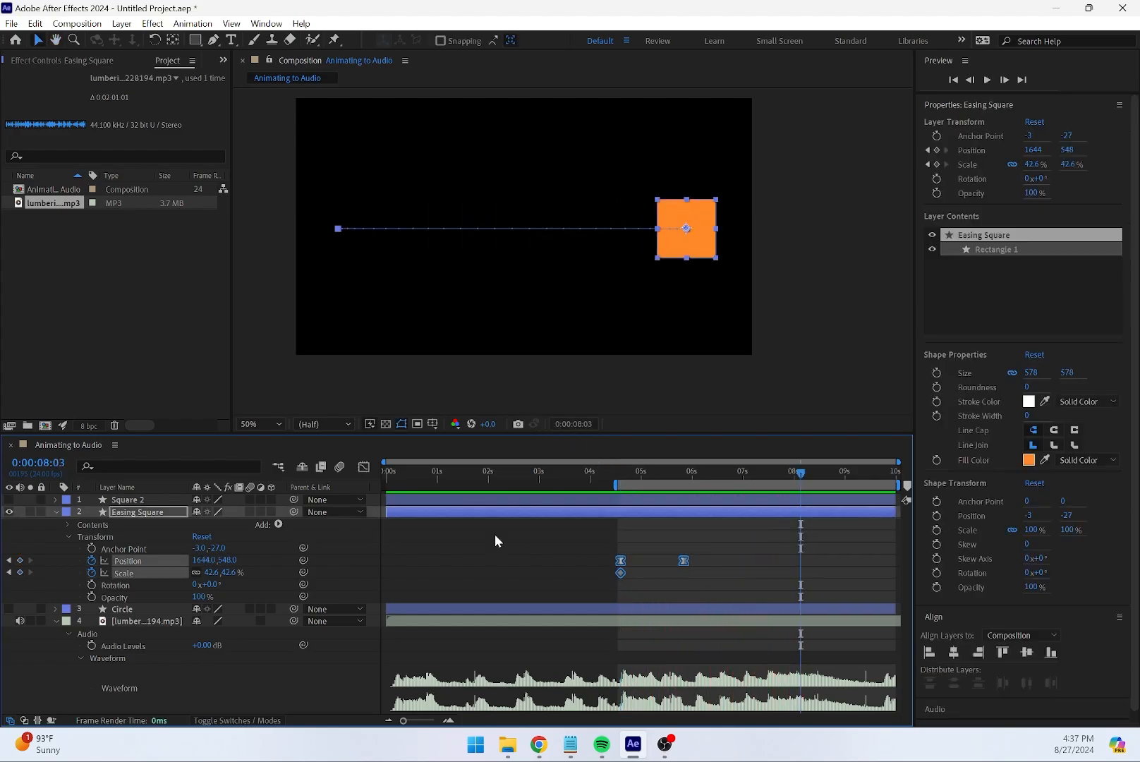
pyautogui.click(664, 557)
pyautogui.moveTo(696, 552); pyautogui.dragTo(620, 560)
pyautogui.click(445, 560)
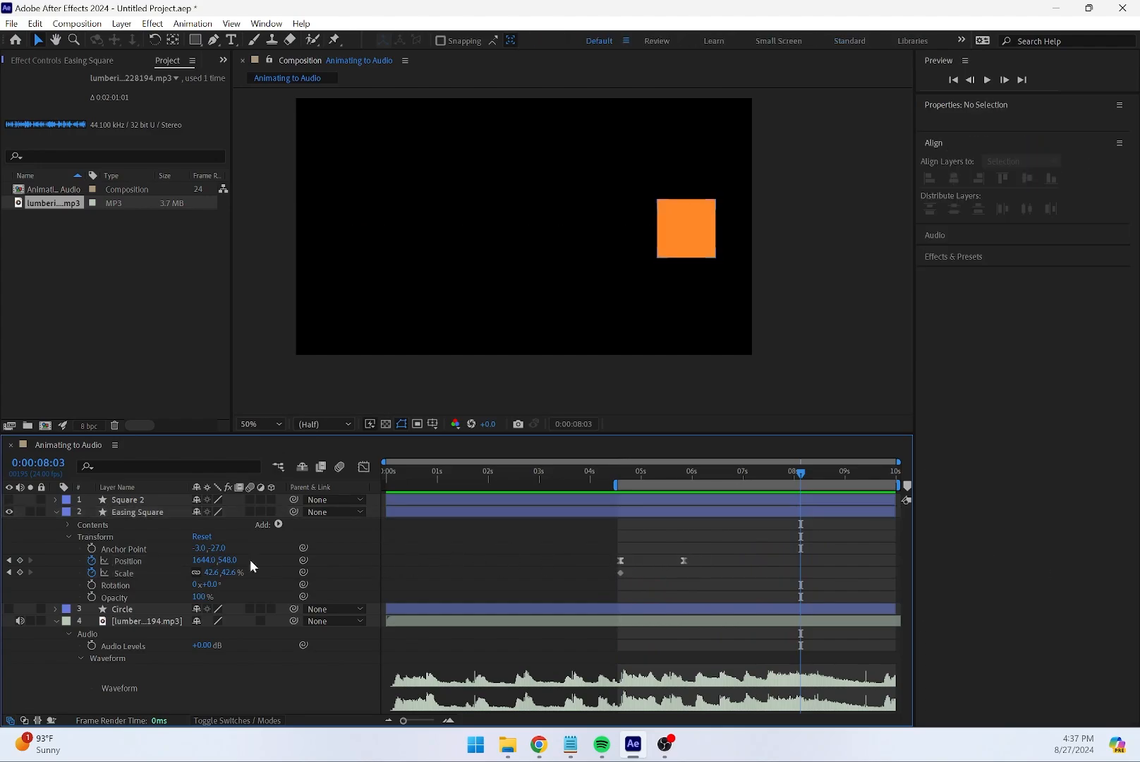
# Display Easing Square's Position curve in the Graph Editor and scrub back to 0:00:04:20 to examine its slope
pyautogui.click(141, 561)
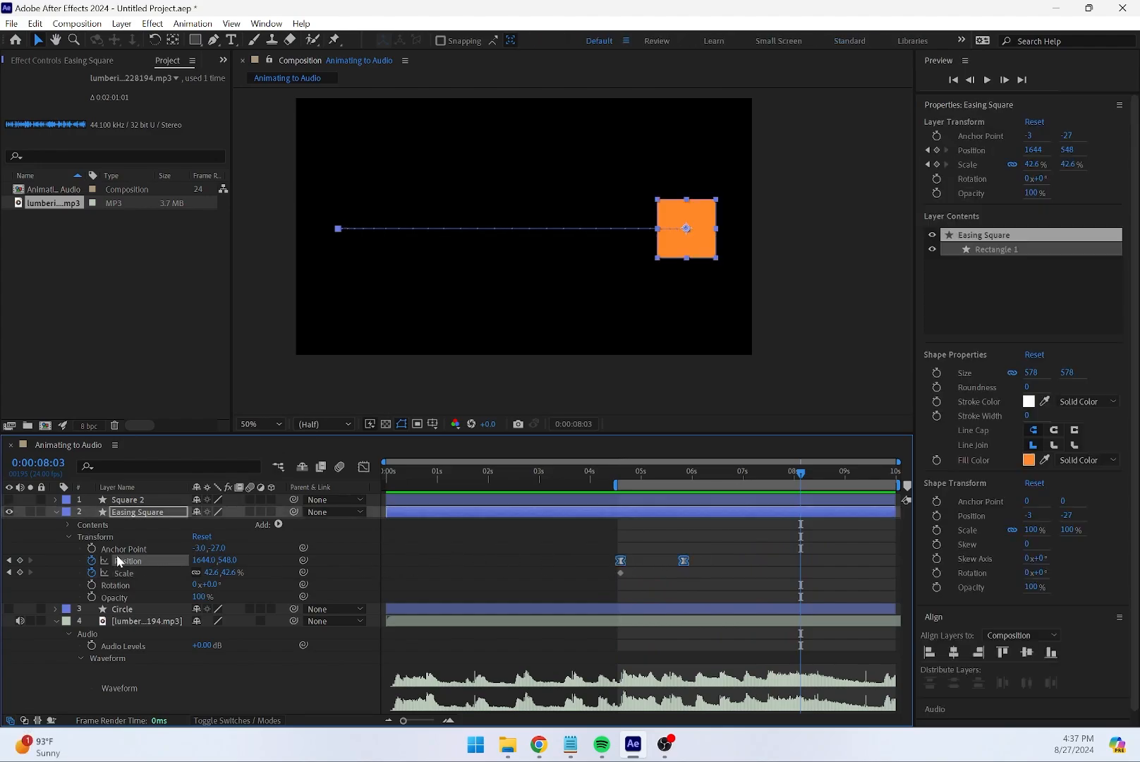
pyautogui.click(364, 468)
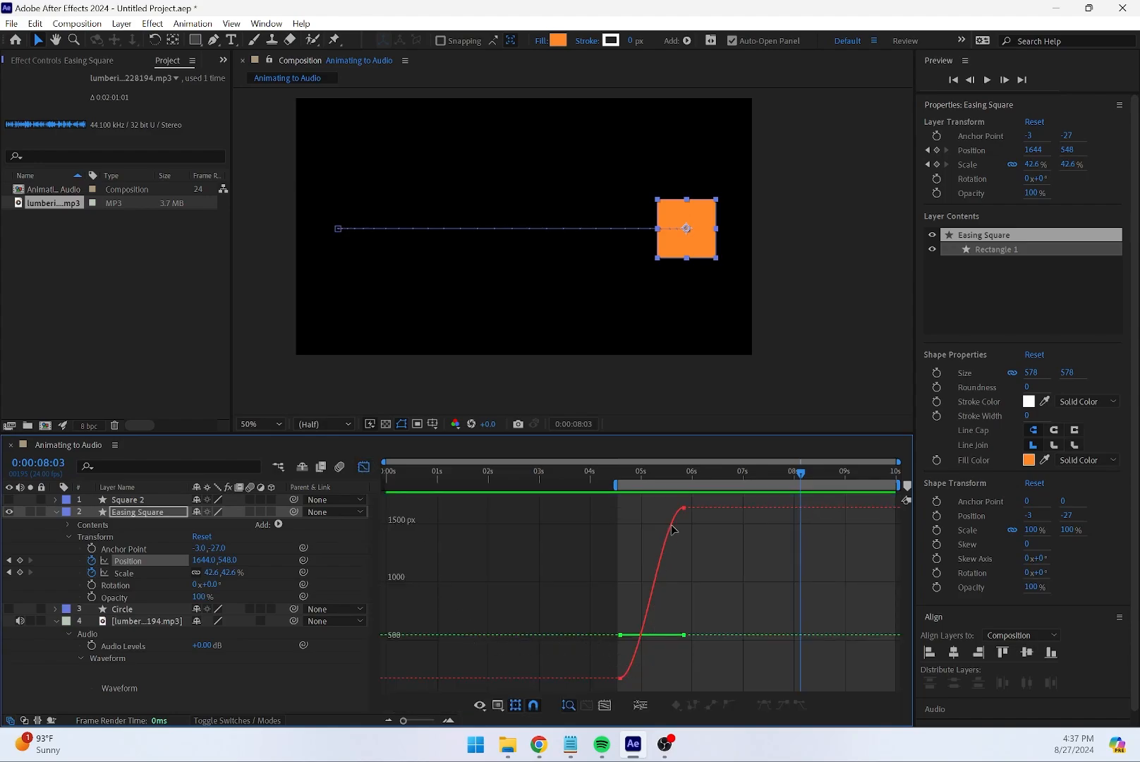
pyautogui.moveTo(670, 474); pyautogui.dragTo(632, 491)
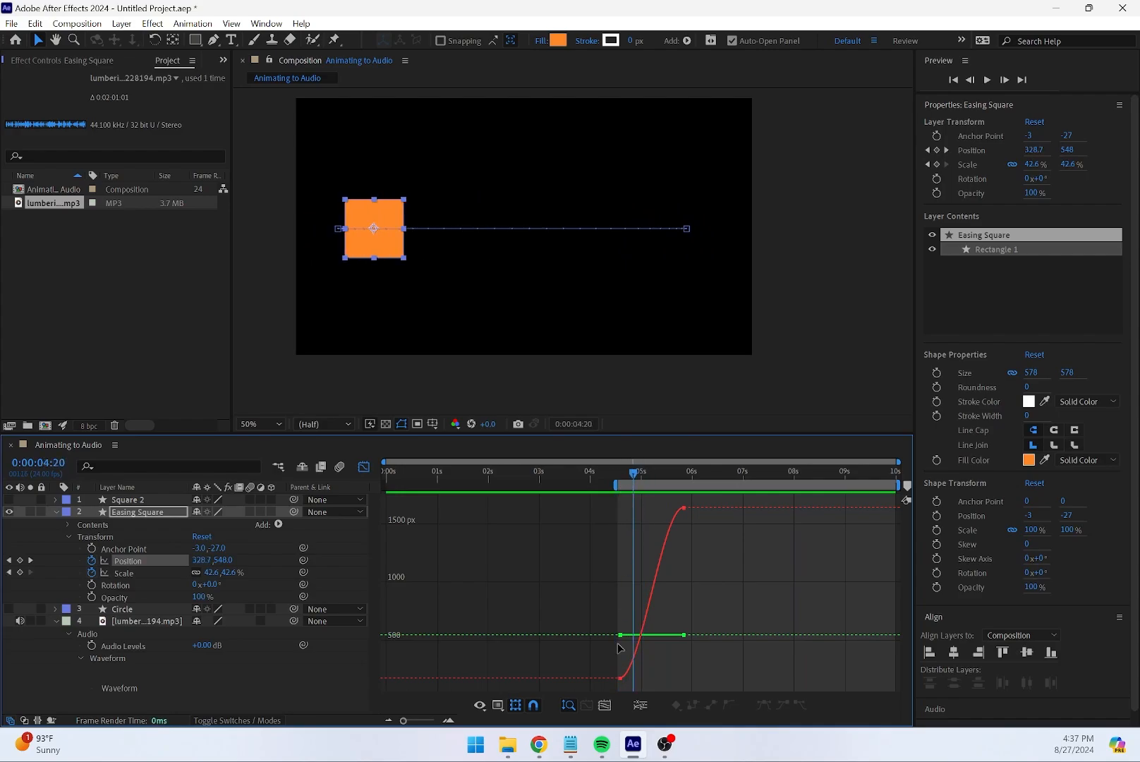
# Display Square 2's Position curve for comparison and scrub along it between 0:00:04:20 and 0:00:05:15
pyautogui.click(58, 499)
pyautogui.click(139, 549)
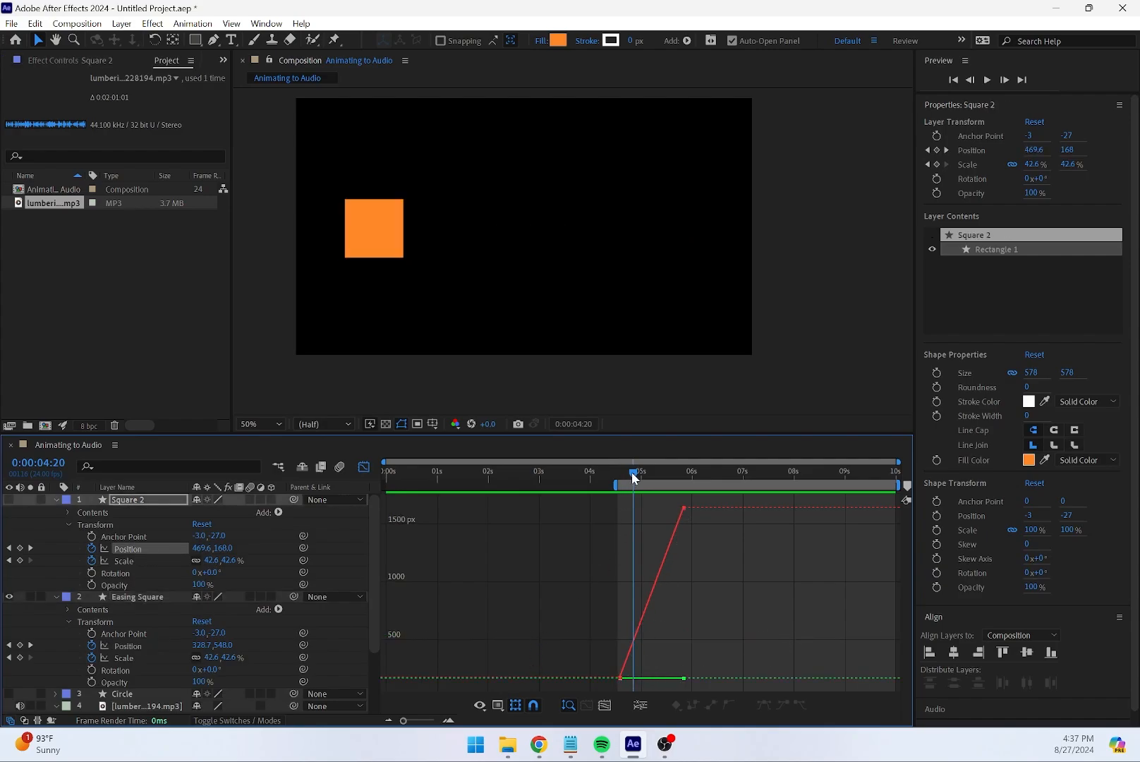
pyautogui.moveTo(633, 482); pyautogui.dragTo(671, 482)
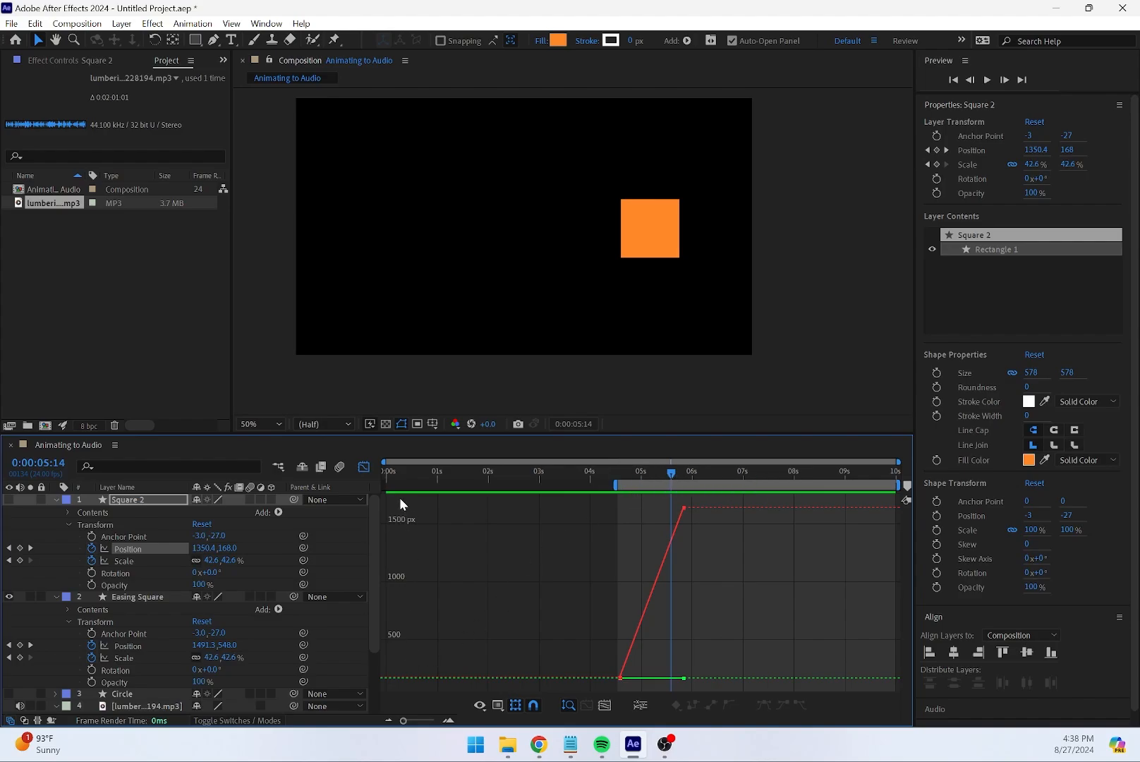
pyautogui.moveTo(675, 474)
pyautogui.mouseDown()
pyautogui.moveTo(610, 482)
pyautogui.moveTo(692, 492)
pyautogui.moveTo(664, 488)
pyautogui.mouseUp()
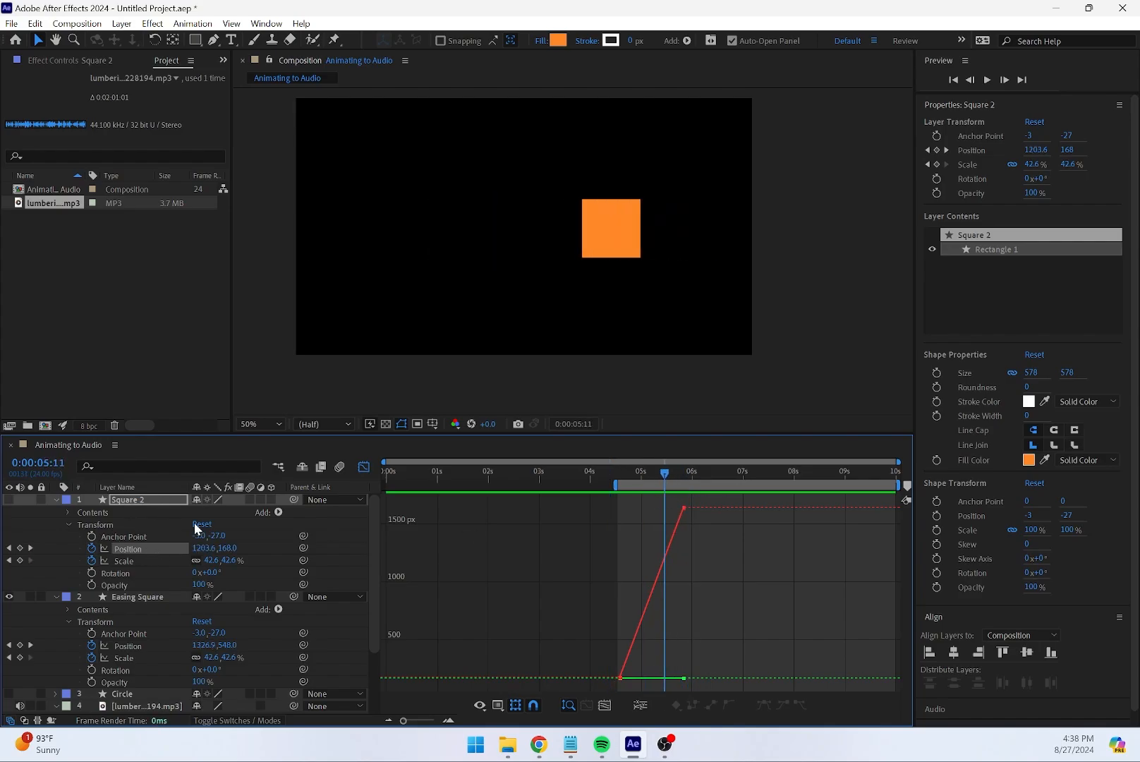
pyautogui.moveTo(665, 475)
pyautogui.mouseDown()
pyautogui.moveTo(621, 474)
pyautogui.moveTo(676, 475)
pyautogui.mouseUp()
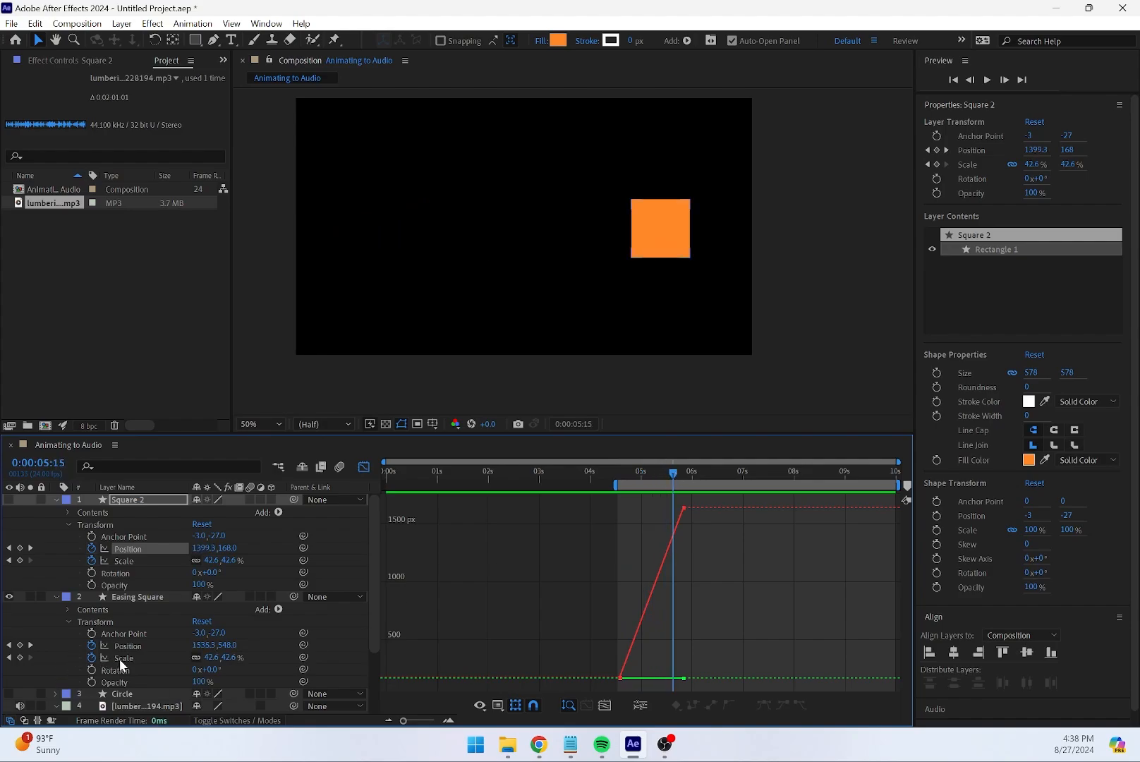
# Make Square 2 visible again, redisplay Easing Square's Position curve and move the playhead to 0:00:04:13
pyautogui.click(137, 648)
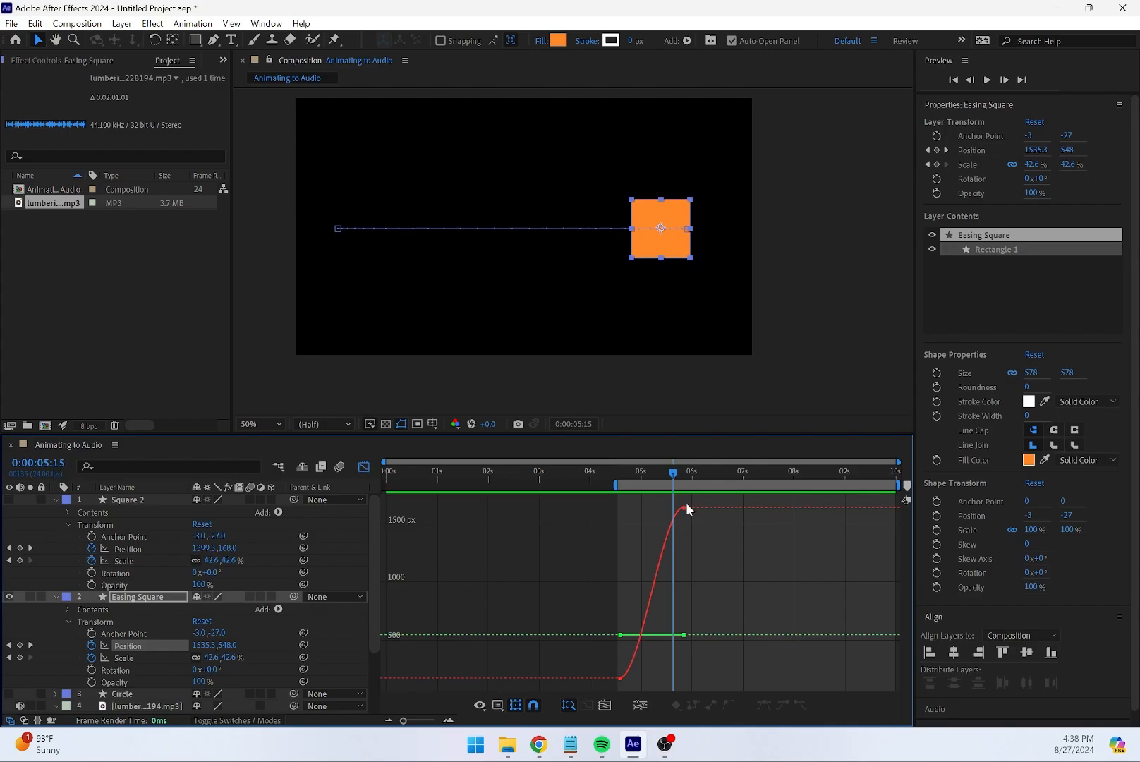
pyautogui.click(15, 506)
pyautogui.click(8, 499)
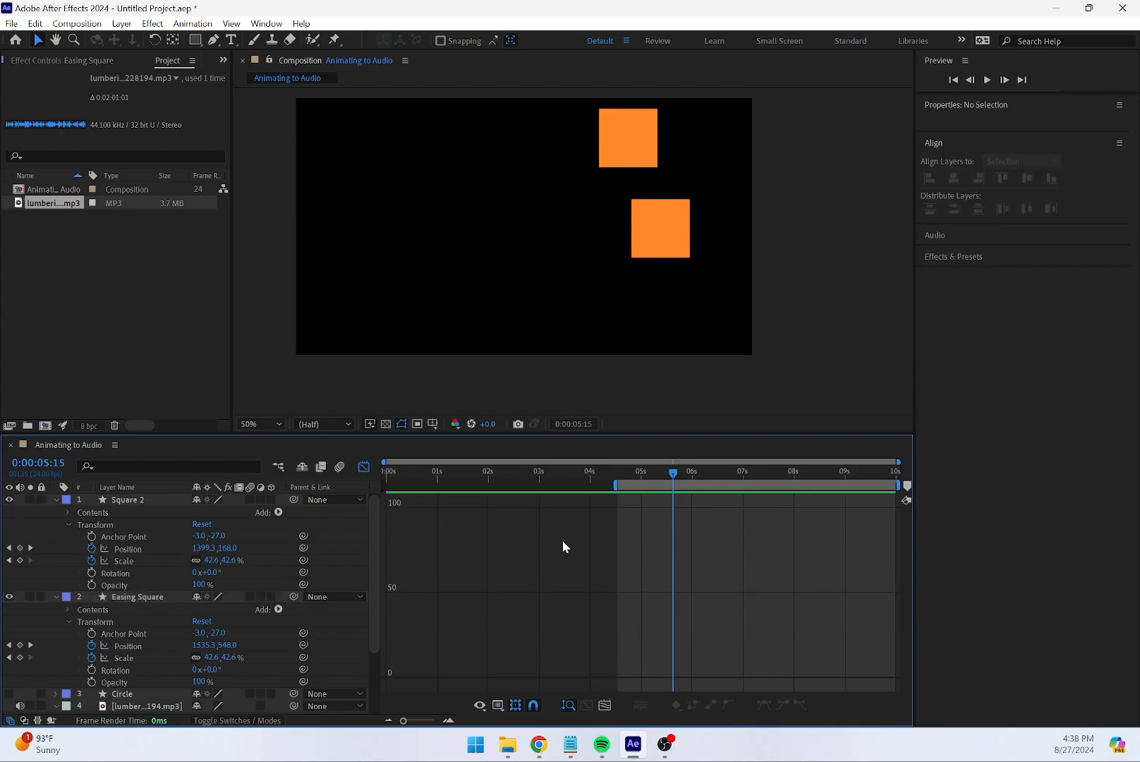
pyautogui.click(132, 644)
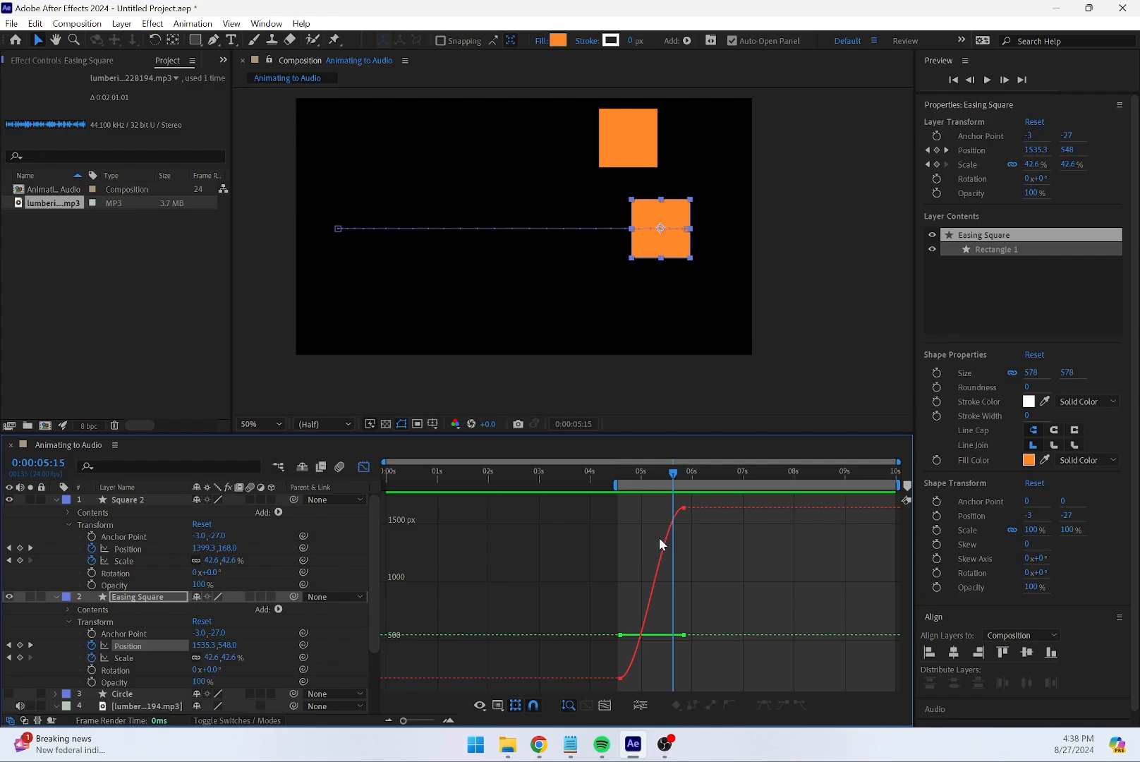
pyautogui.moveTo(676, 476); pyautogui.dragTo(619, 477)
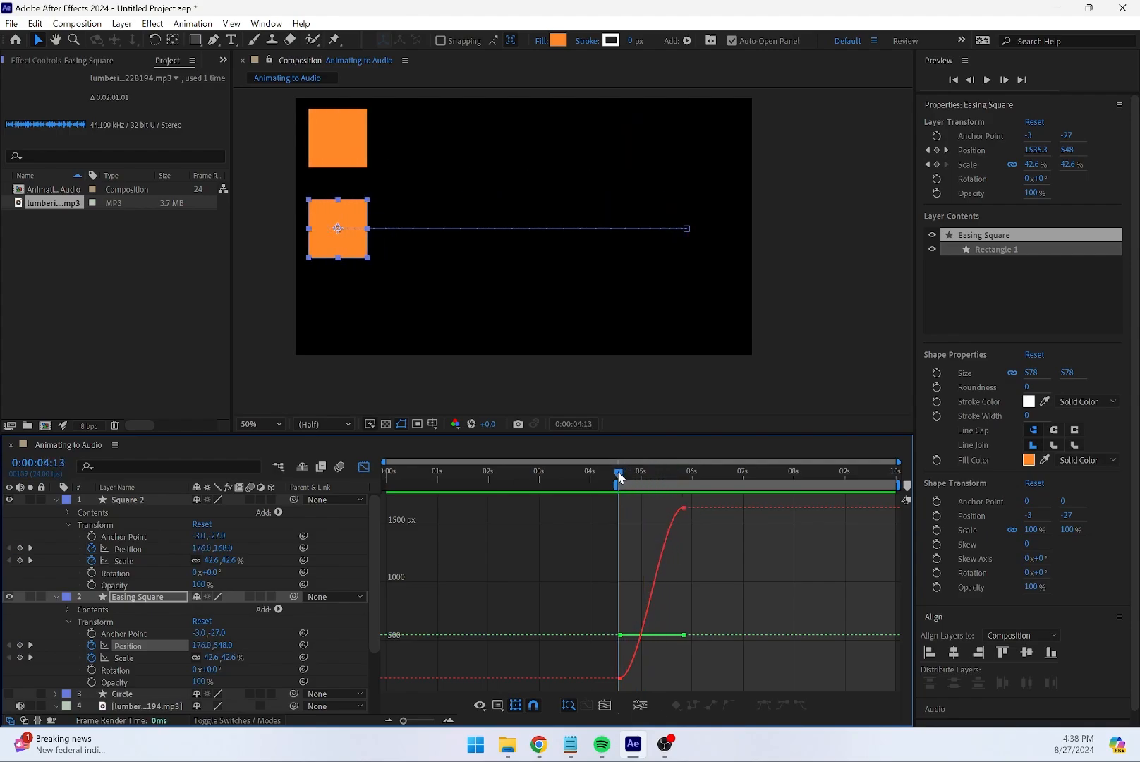
# Try moving Easing Square's last Position keyframe earlier, to just past the 5-second mark, and preview the faster movement
pyautogui.click(684, 508)
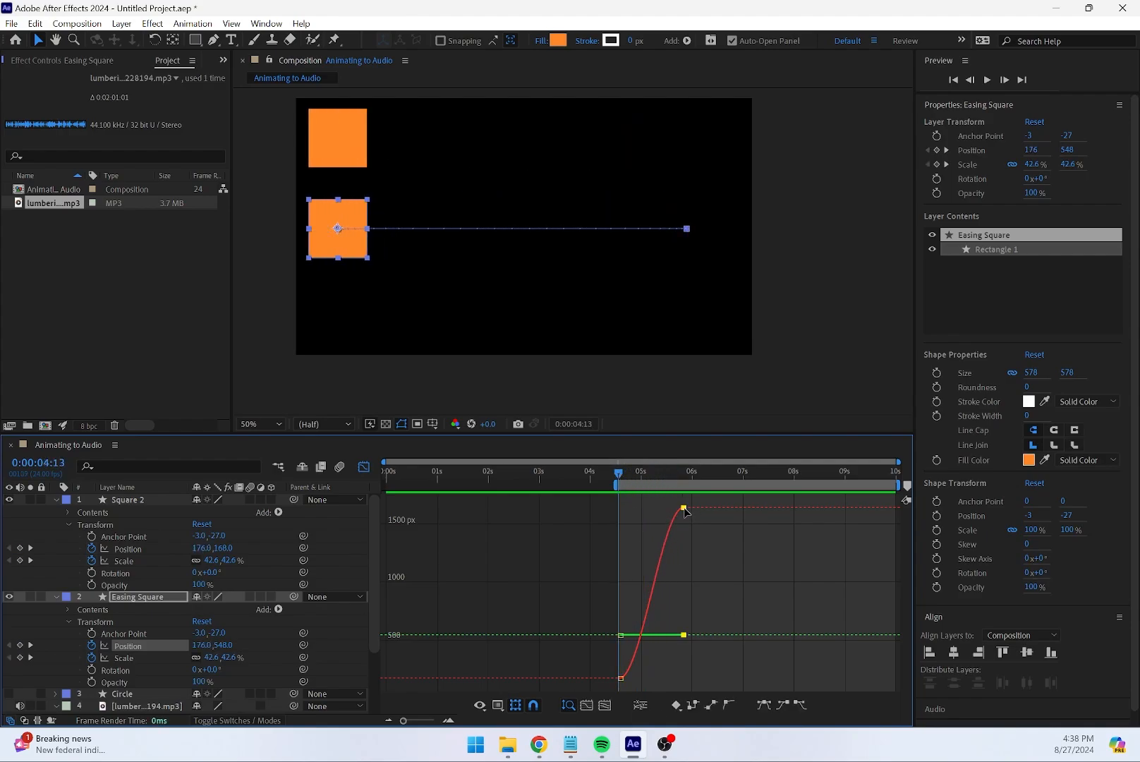
pyautogui.click(634, 650)
pyautogui.click(706, 551)
pyautogui.moveTo(686, 508); pyautogui.dragTo(683, 509)
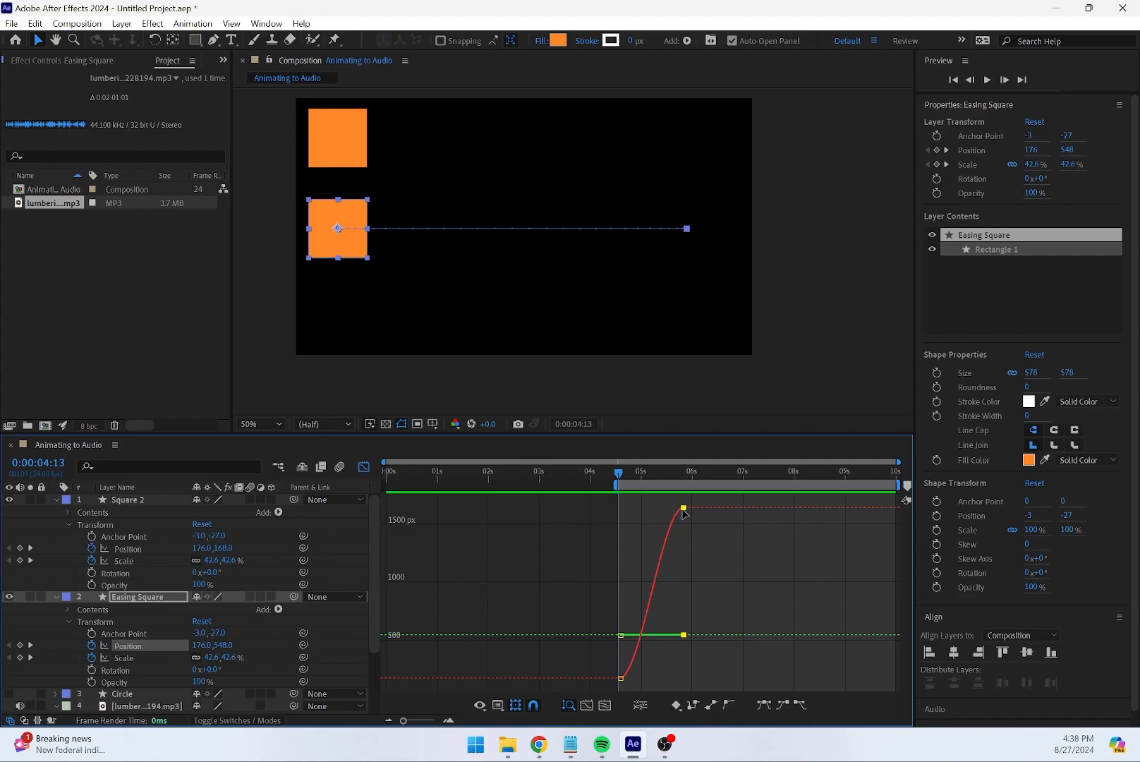
pyautogui.moveTo(683, 509); pyautogui.dragTo(651, 507)
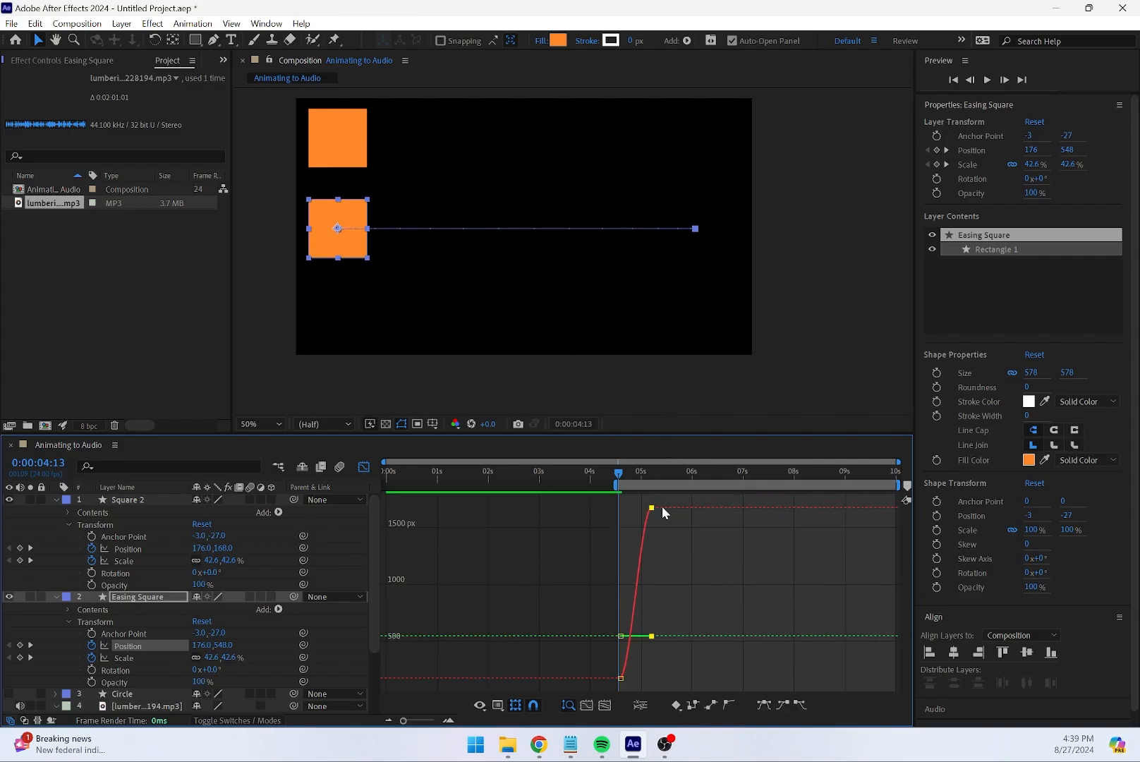
pyautogui.moveTo(652, 508)
pyautogui.mouseDown()
pyautogui.moveTo(690, 511)
pyautogui.moveTo(661, 511)
pyautogui.mouseUp()
pyautogui.press('space')
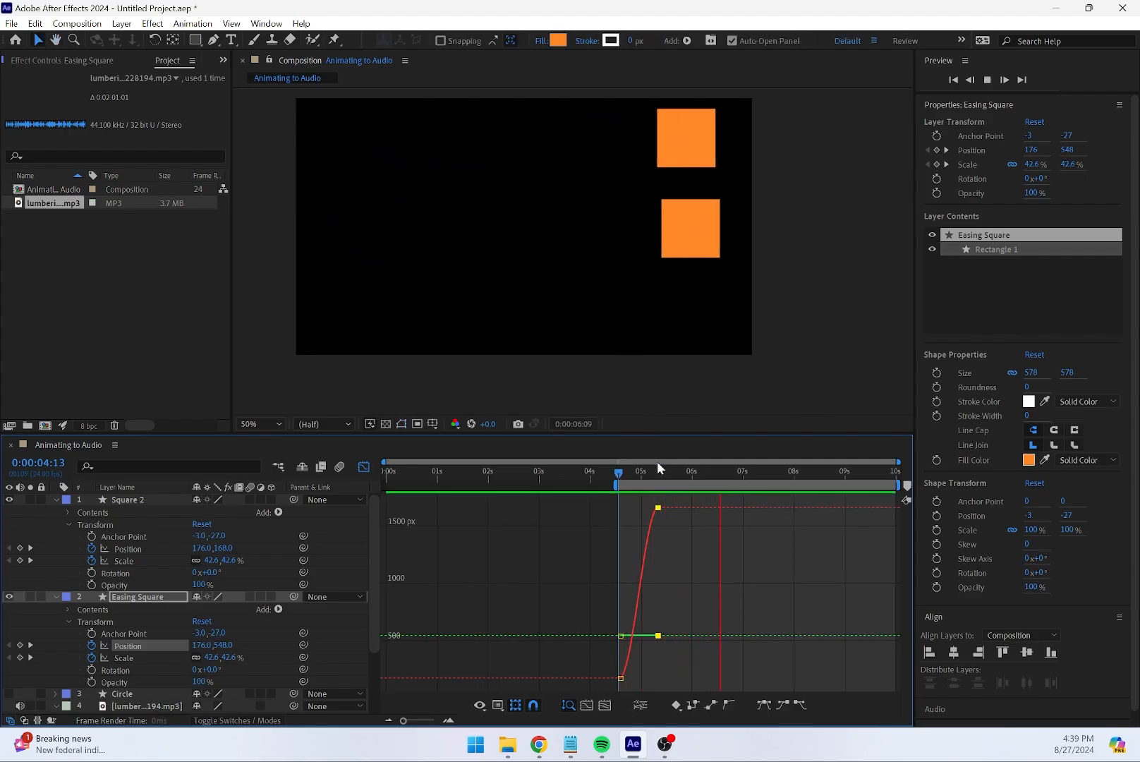
# Try moving Easing Square's last Position keyframe out to the 7-second mark and preview the slower movement from 0:00:04:12
pyautogui.press('space')
pyautogui.moveTo(657, 507); pyautogui.dragTo(742, 503)
pyautogui.press('space')
pyautogui.moveTo(630, 473); pyautogui.dragTo(616, 472)
pyautogui.press('space')
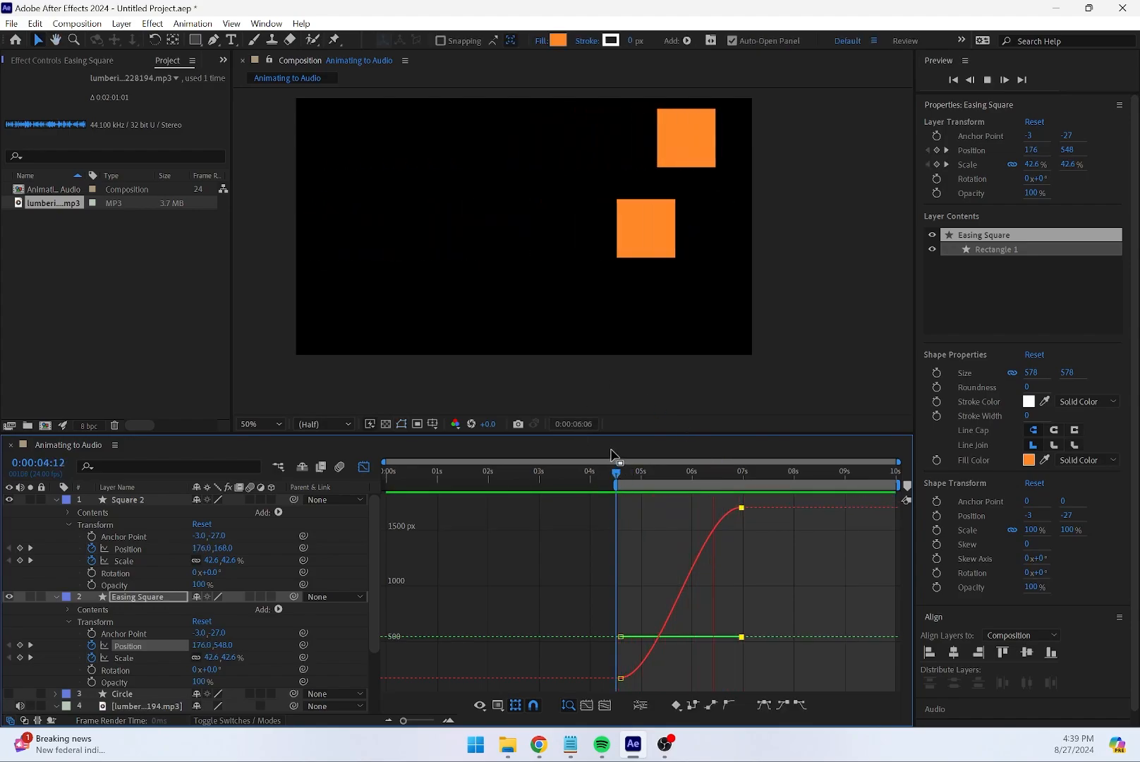
pyautogui.press('space')
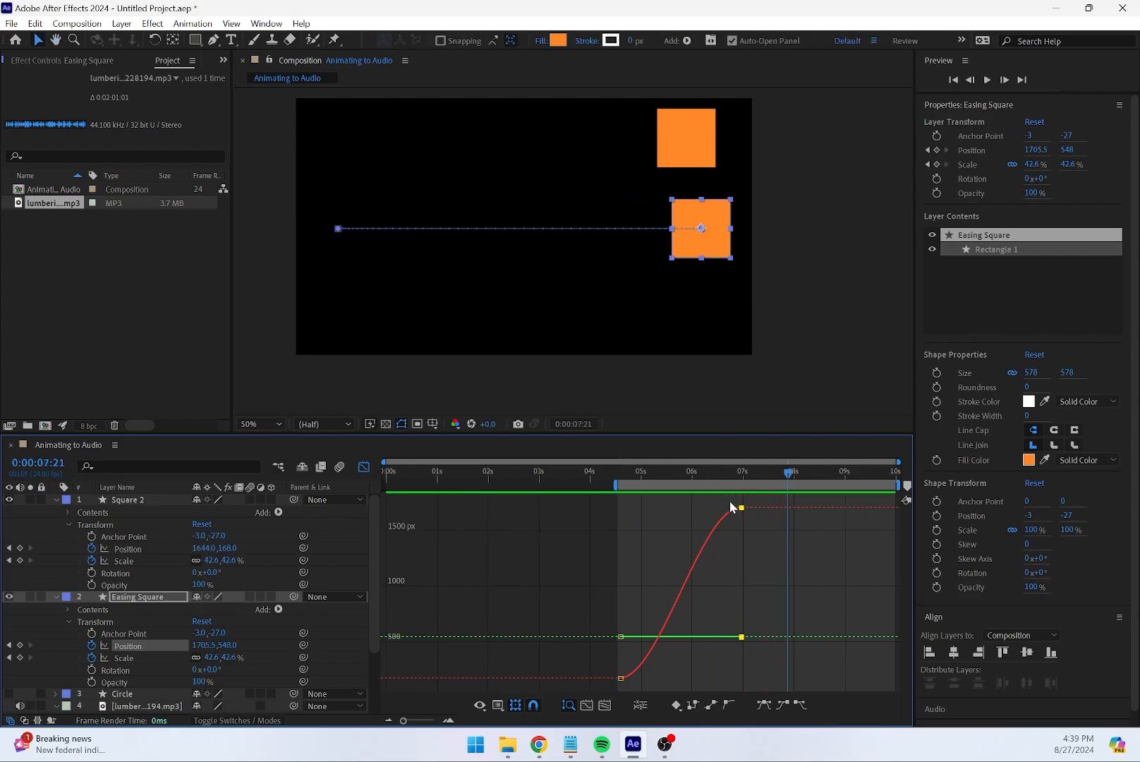
# Undo the retiming changes made to Easing Square's last Position keyframe
pyautogui.hotkey('ctrl', 'z')
pyautogui.hotkey('ctrl', 'z')
pyautogui.hotkey('ctrl', 'z')
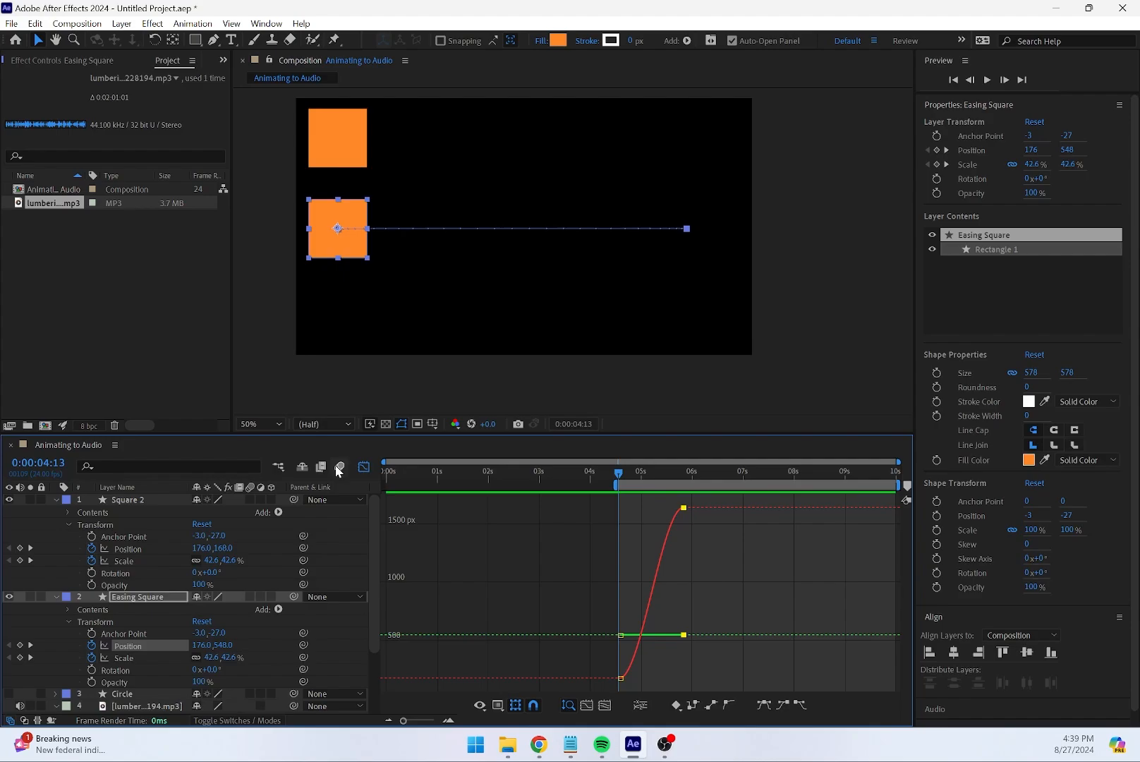
# Leave the Graph Editor and remove the Position animation from both Easing Square and Square 2
pyautogui.click(363, 466)
pyautogui.click(700, 619)
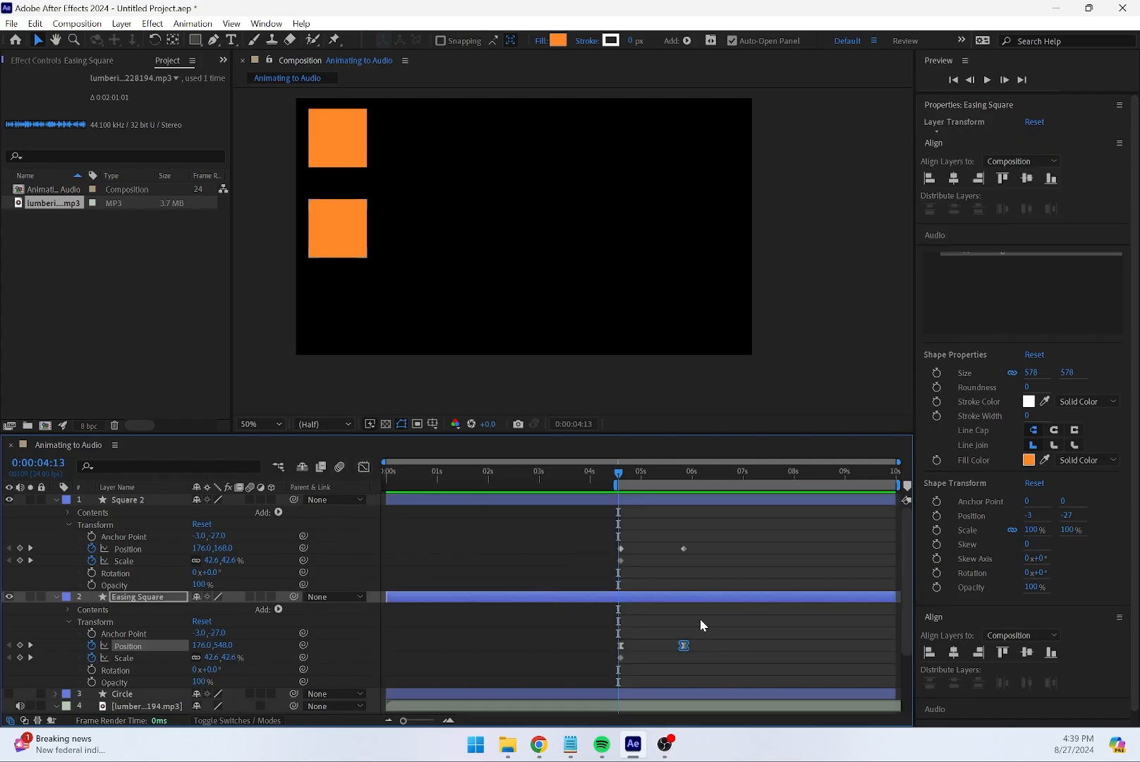
pyautogui.click(620, 656)
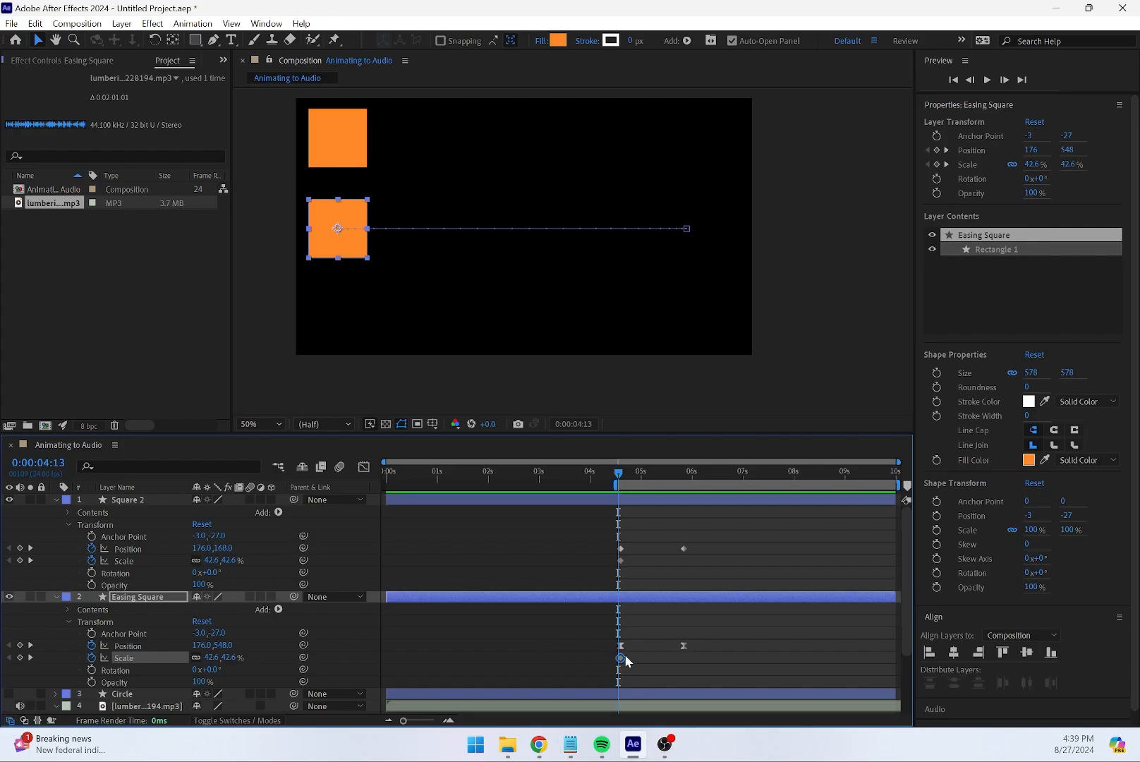
pyautogui.click(92, 645)
pyautogui.click(92, 548)
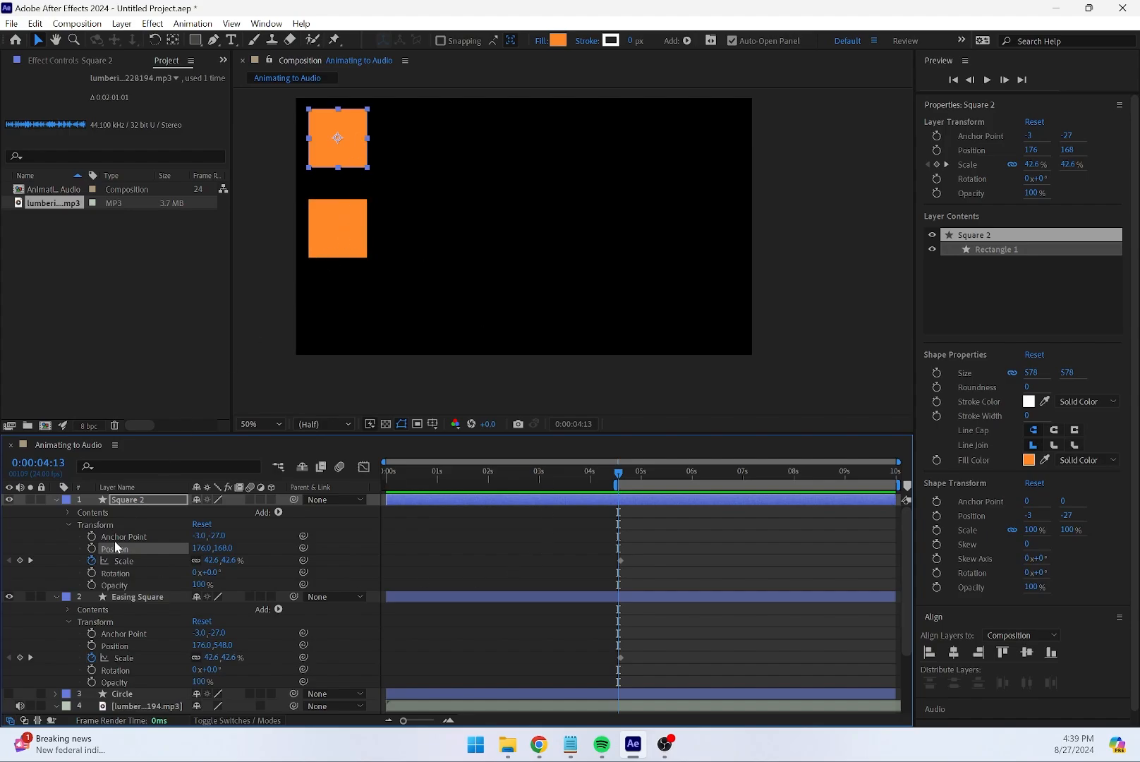
# Hide Square 2 and center Easing Square horizontally and vertically in the composition
pyautogui.click(9, 499)
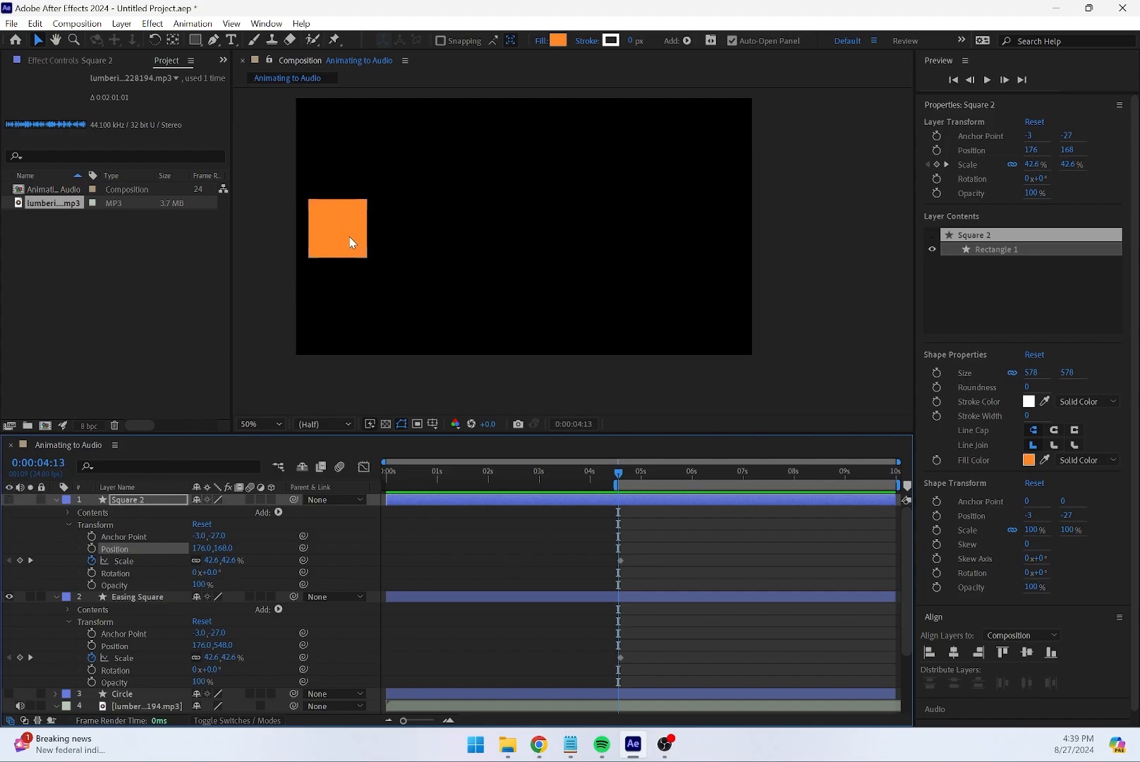
pyautogui.moveTo(350, 237); pyautogui.dragTo(526, 244)
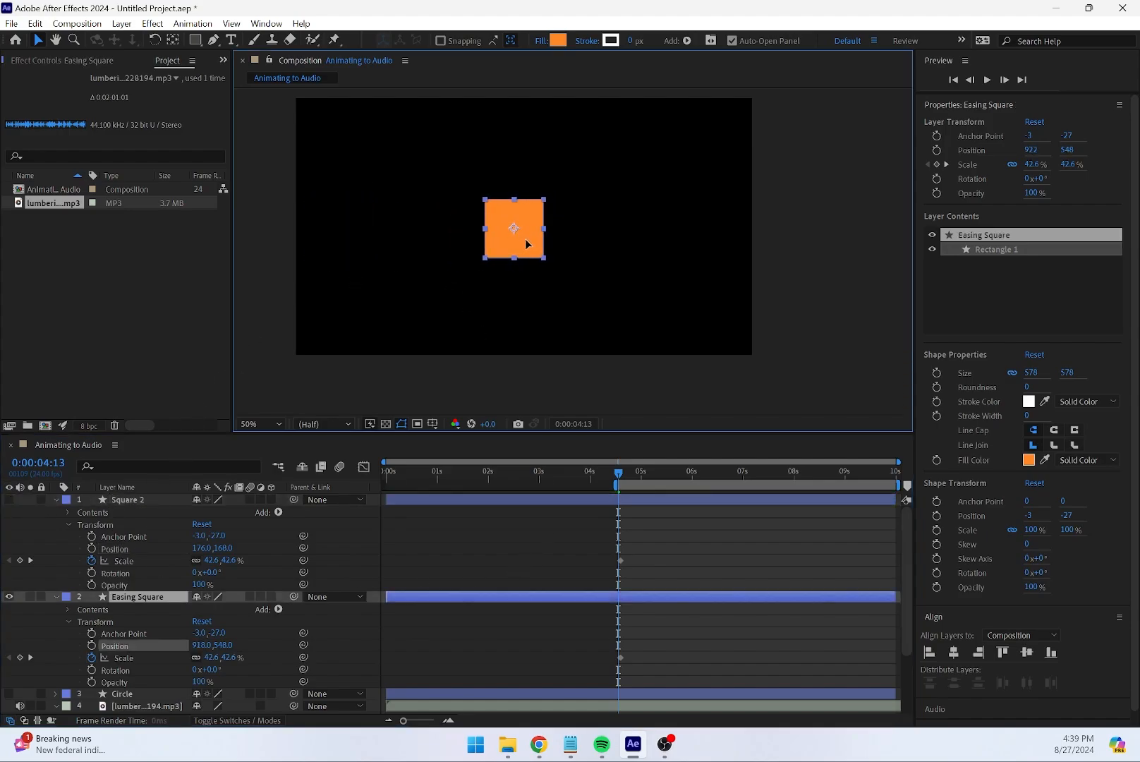
pyautogui.click(954, 652)
pyautogui.click(1026, 652)
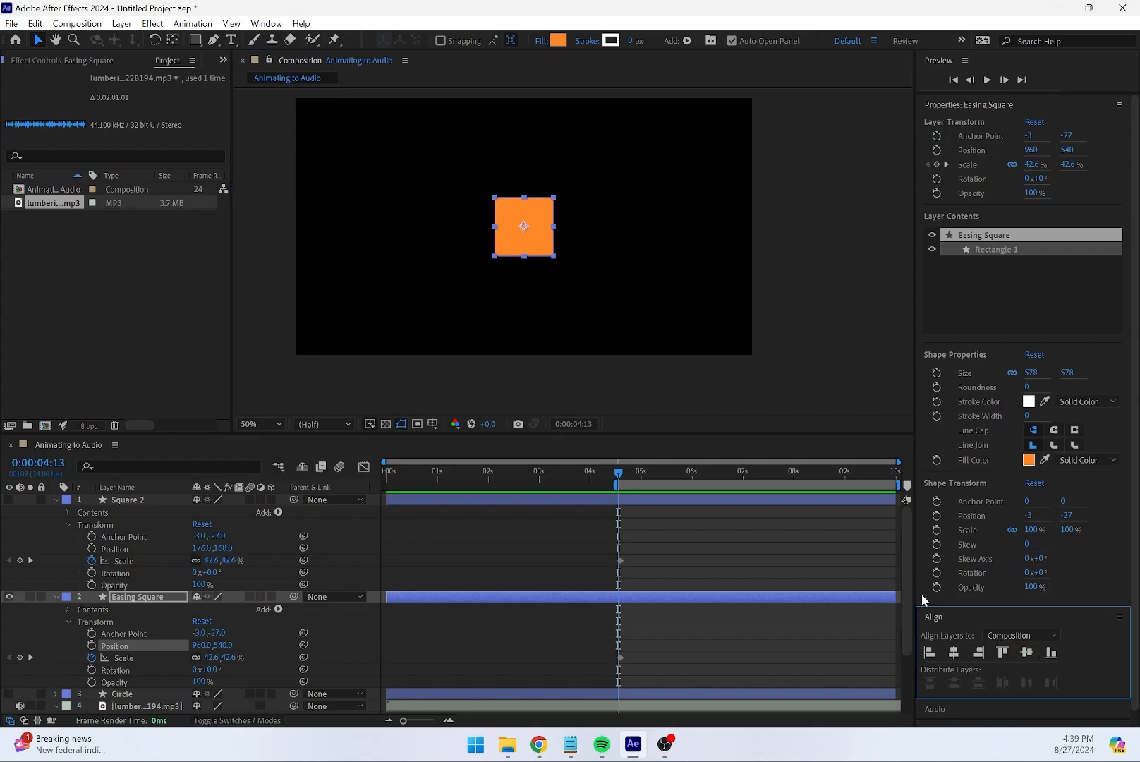
# Add a second Scale keyframe of 100% to Easing Square at 0:00:05:23
pyautogui.click(624, 656)
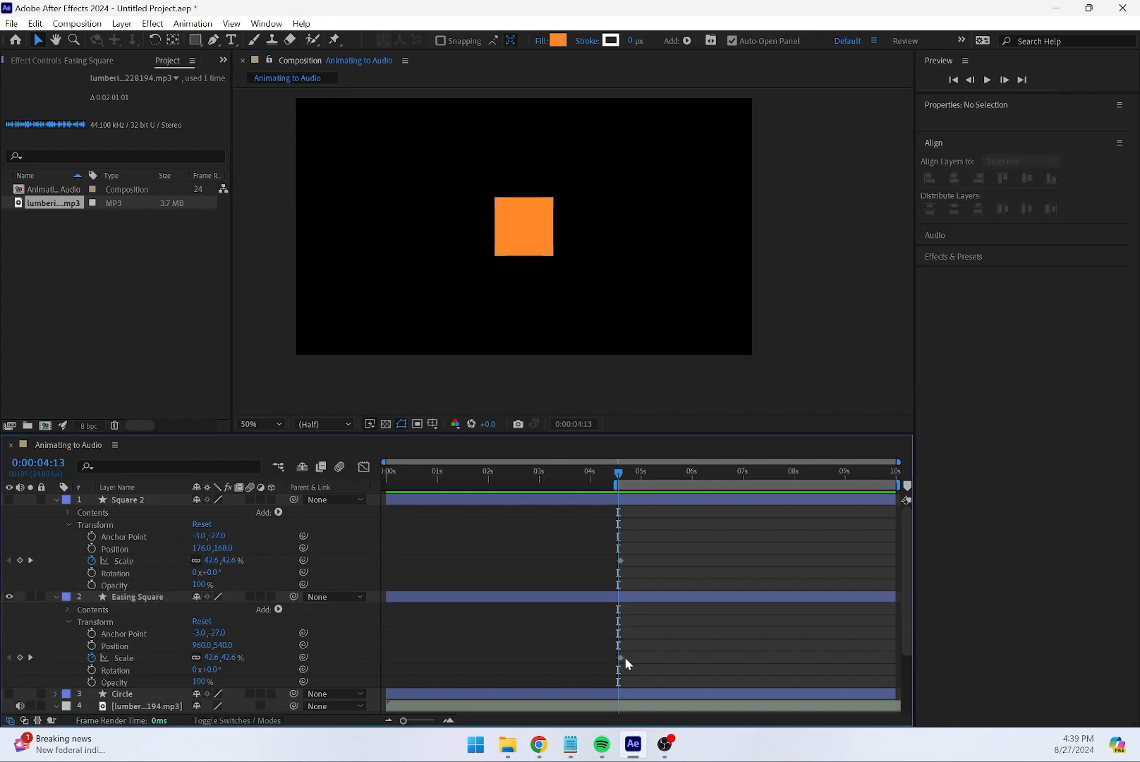
pyautogui.click(620, 658)
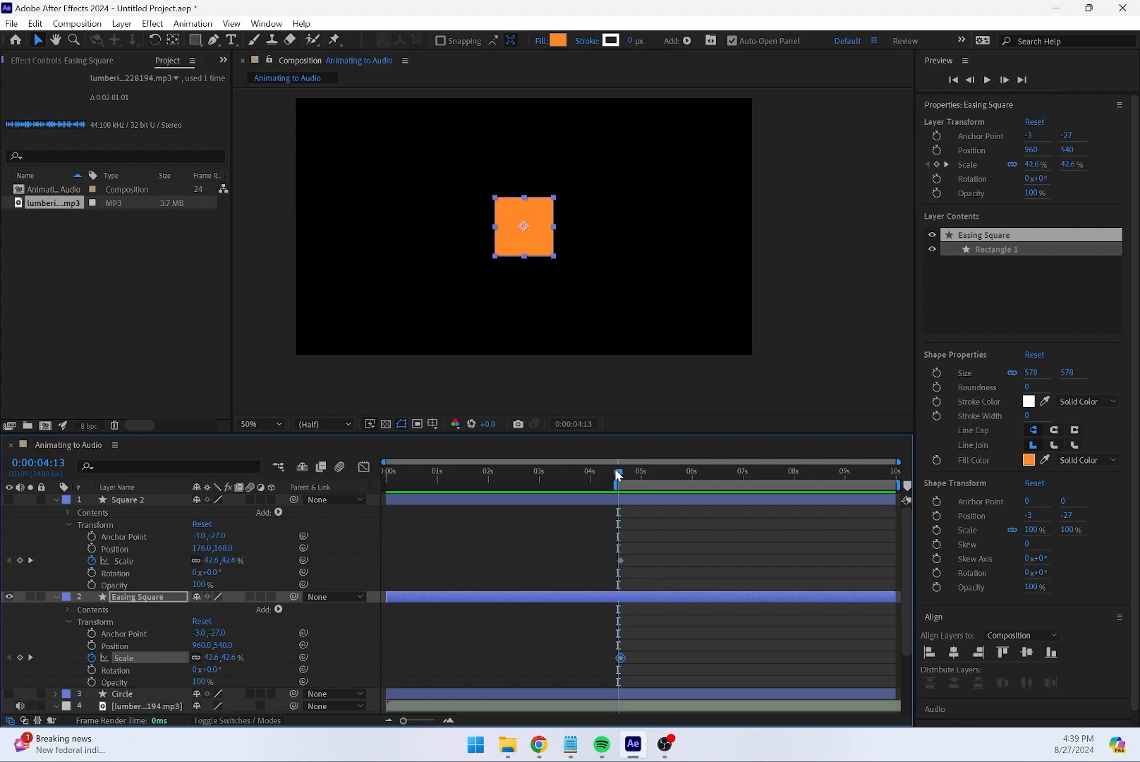
pyautogui.moveTo(618, 473); pyautogui.dragTo(692, 482)
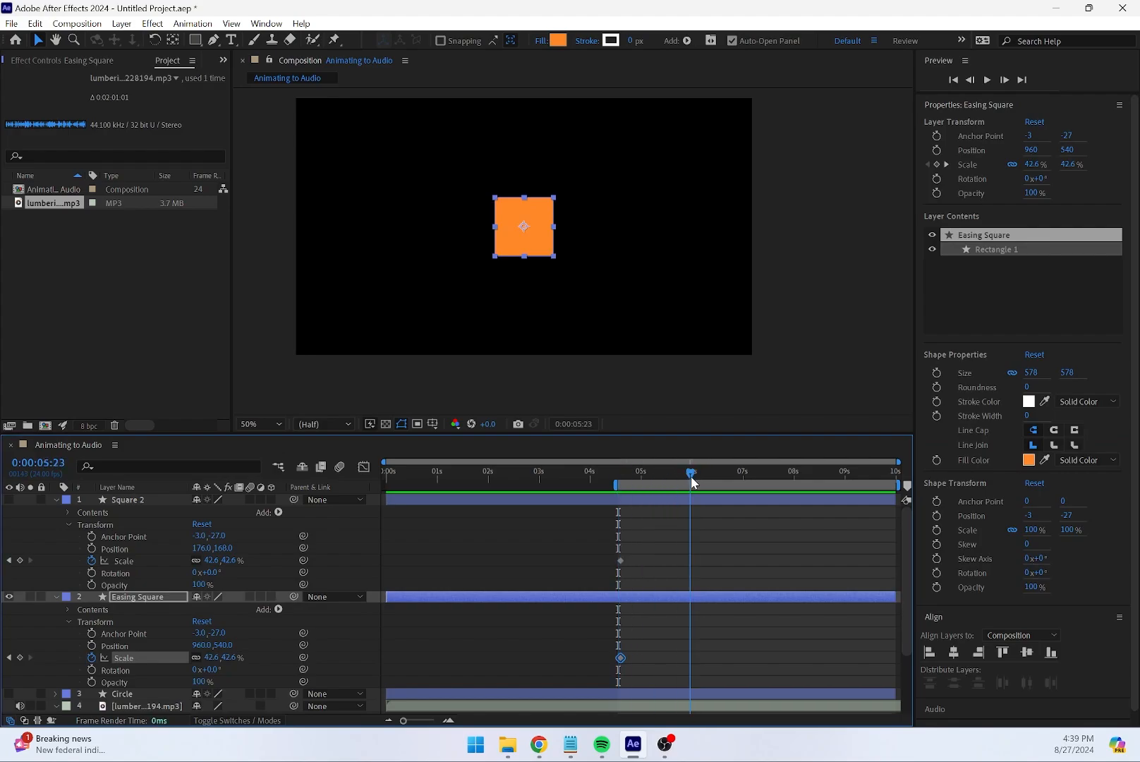
pyautogui.click(211, 657)
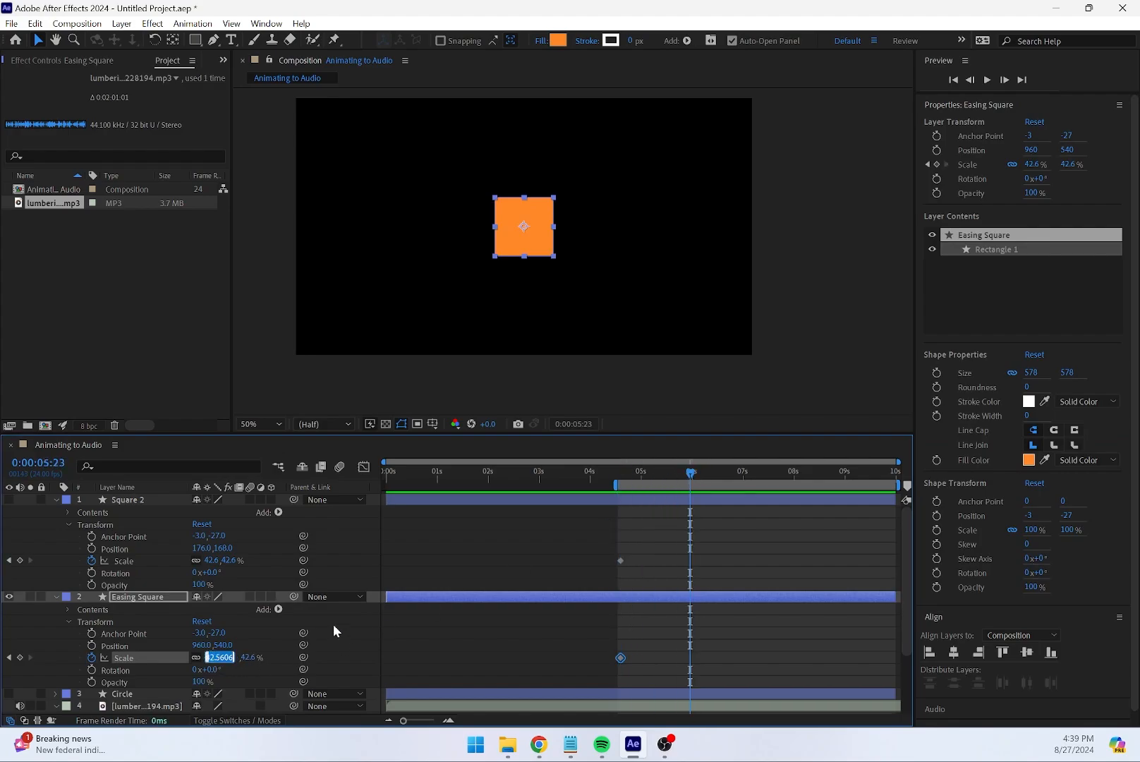
pyautogui.write('100')
pyautogui.press('Return')
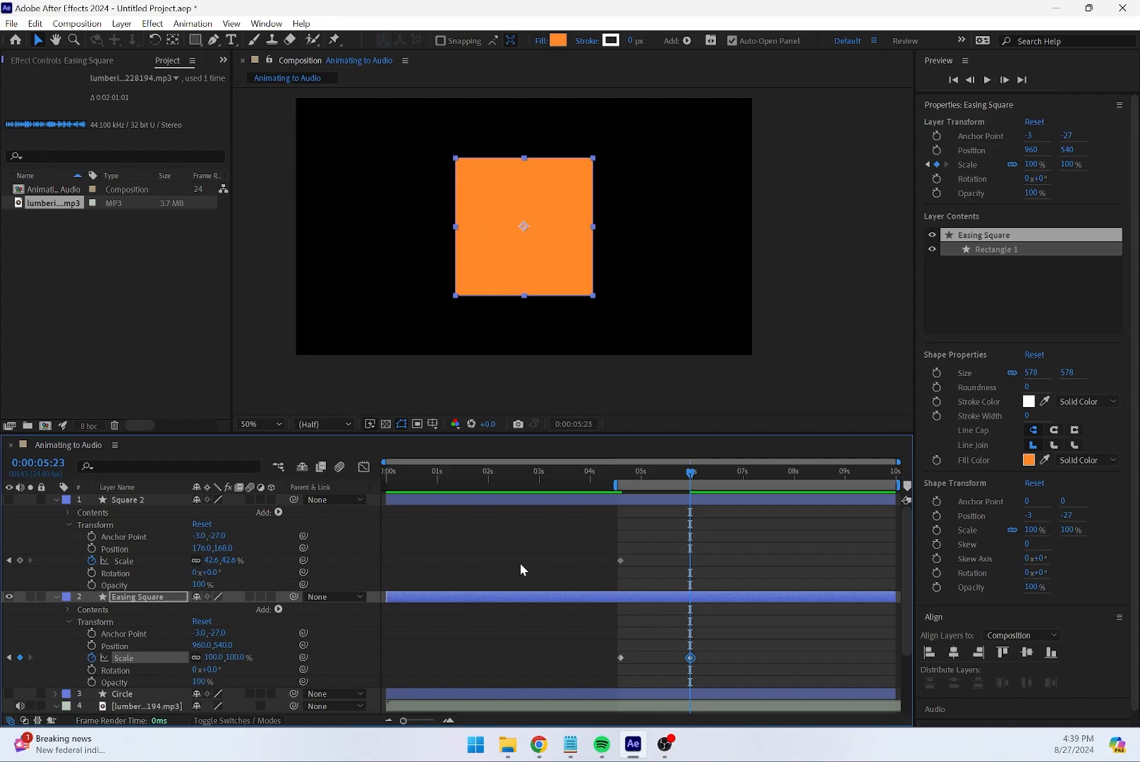
# Preview Easing Square's linear scaling from 0:00:04:13
pyautogui.moveTo(688, 472); pyautogui.dragTo(611, 466)
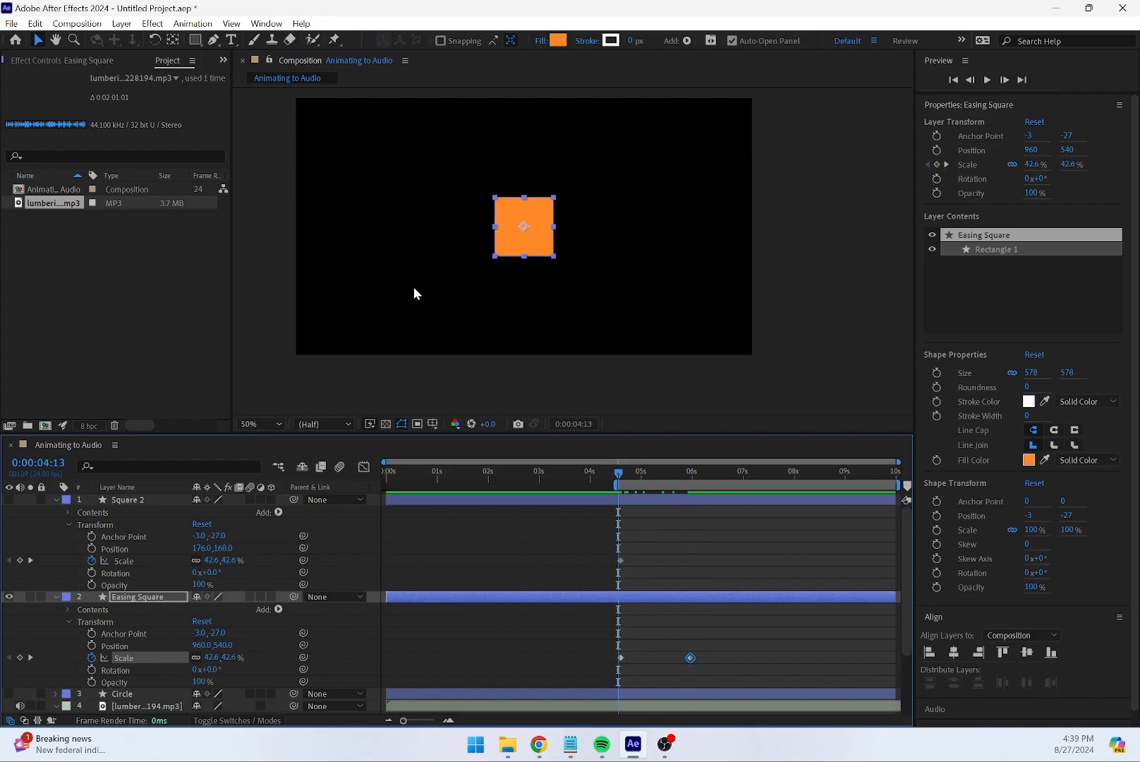
pyautogui.press('space')
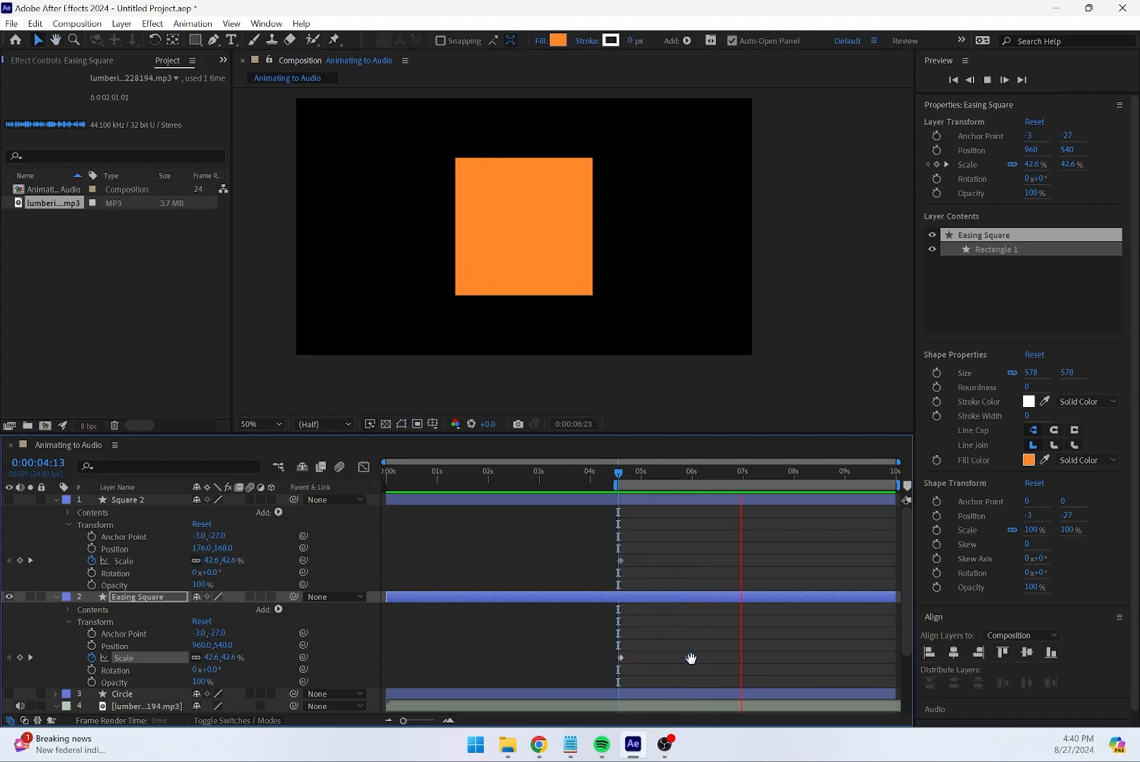
pyautogui.press('space')
# Apply Easy Ease to both of Easing Square's Scale keyframes
pyautogui.moveTo(718, 647); pyautogui.dragTo(600, 672)
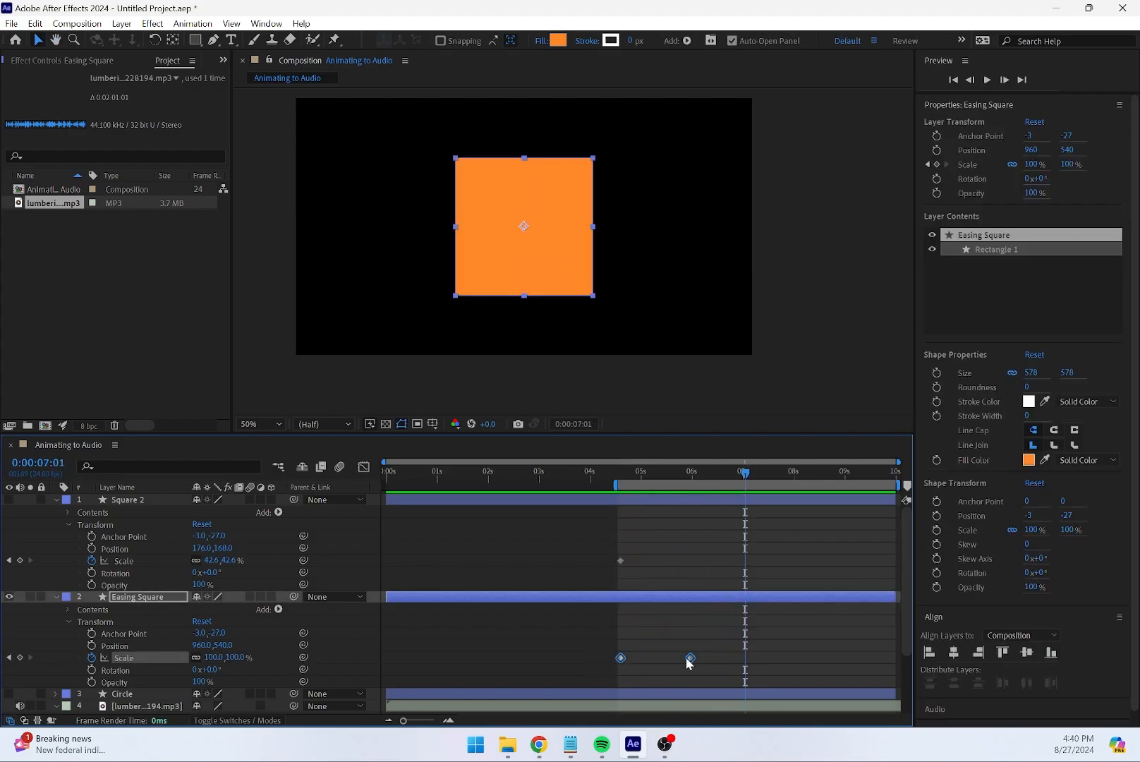
pyautogui.rightClick(690, 660)
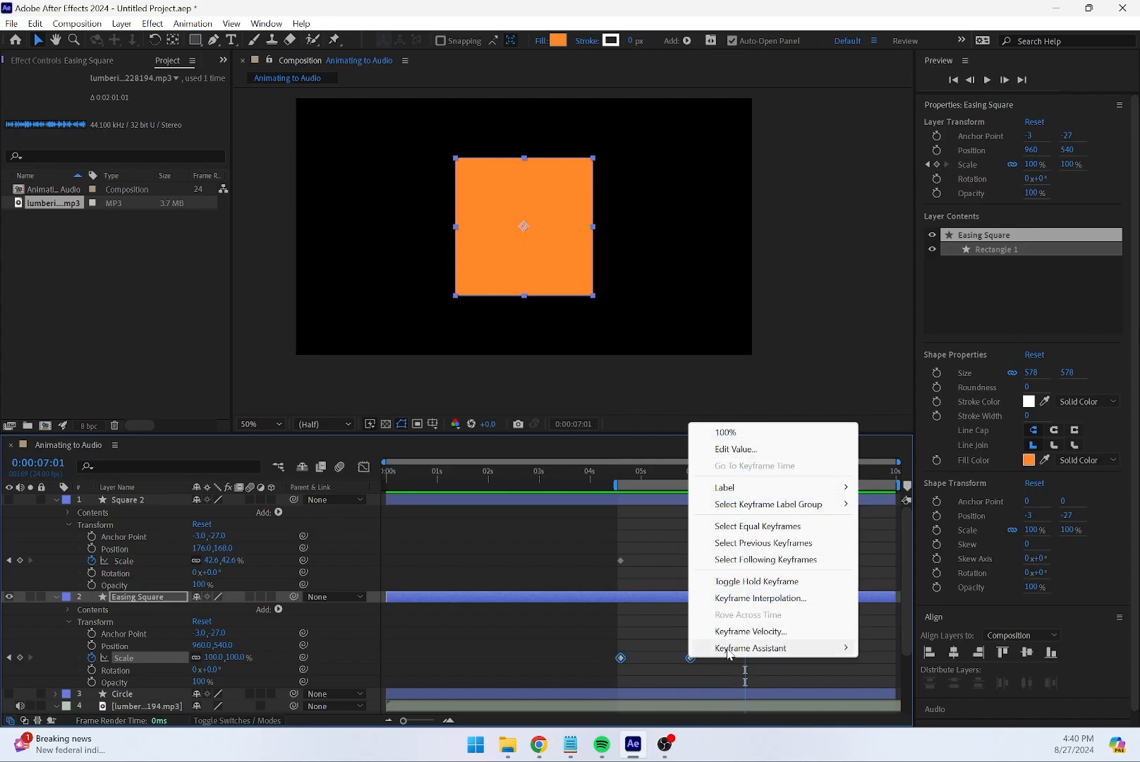
pyautogui.moveTo(741, 649)
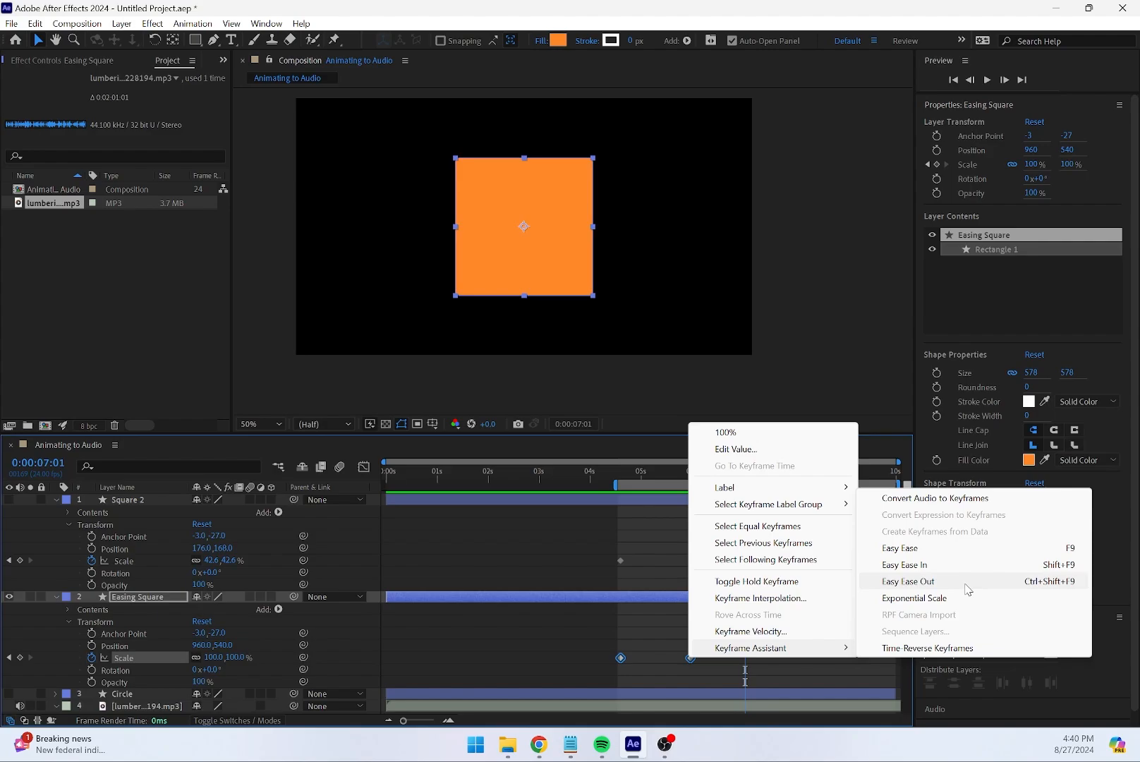
pyautogui.click(974, 555)
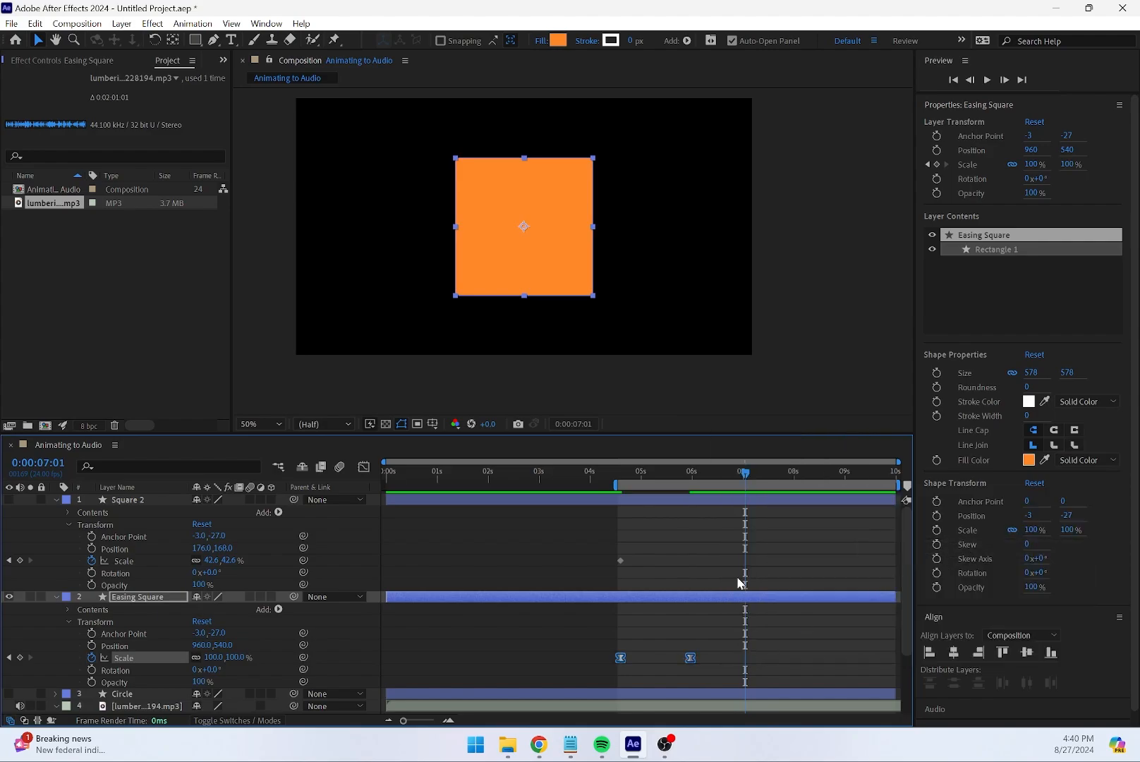
# Preview Easing Square's eased scaling from about 0:00:04:15 and return the playhead to the start of the animation
pyautogui.click(621, 478)
pyautogui.press('space')
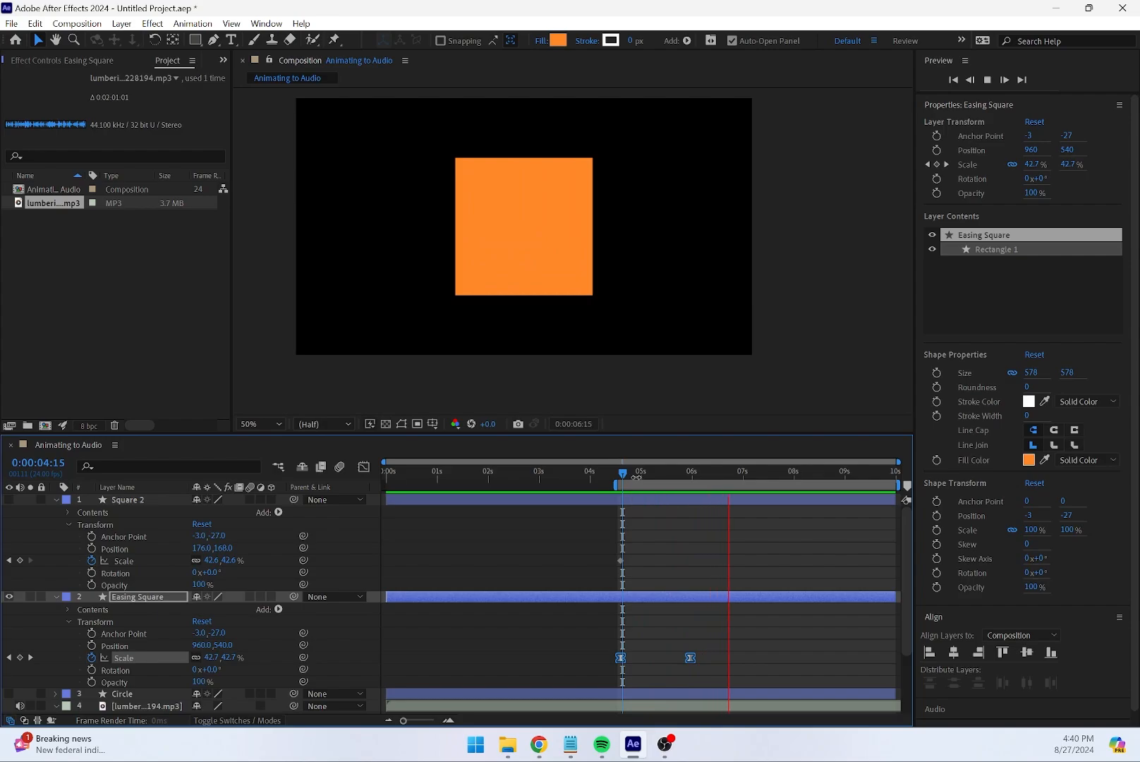
pyautogui.press('space')
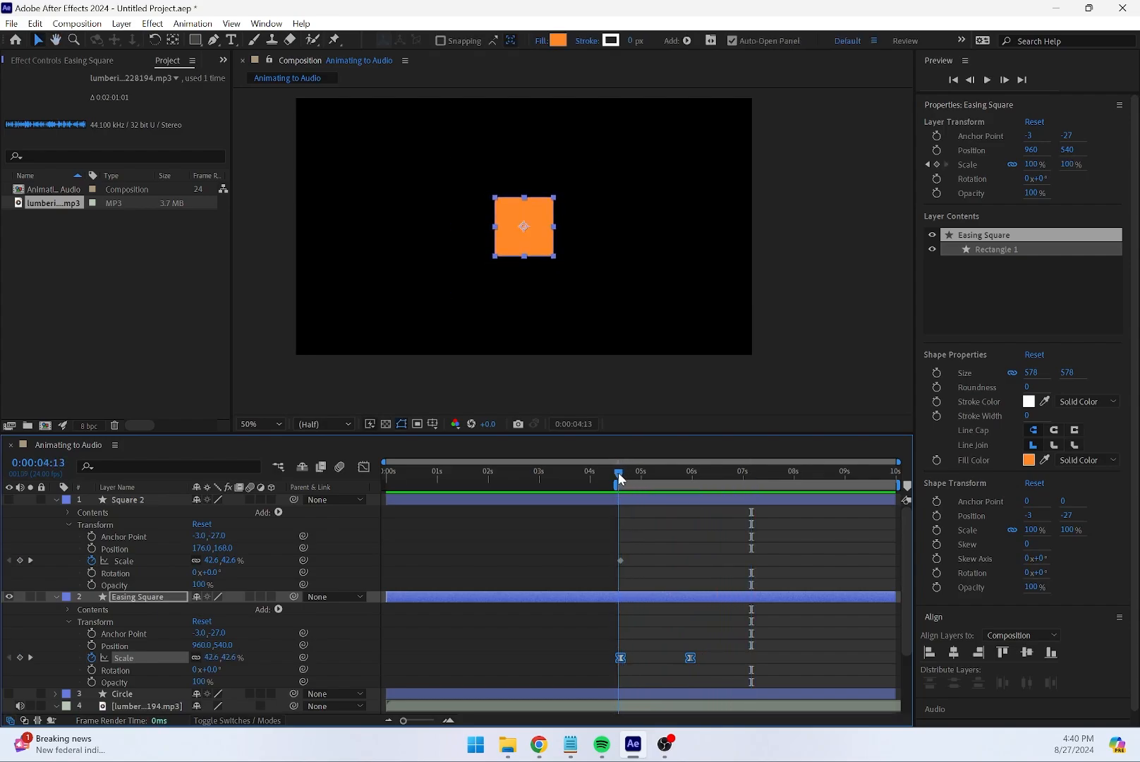
pyautogui.click(624, 478)
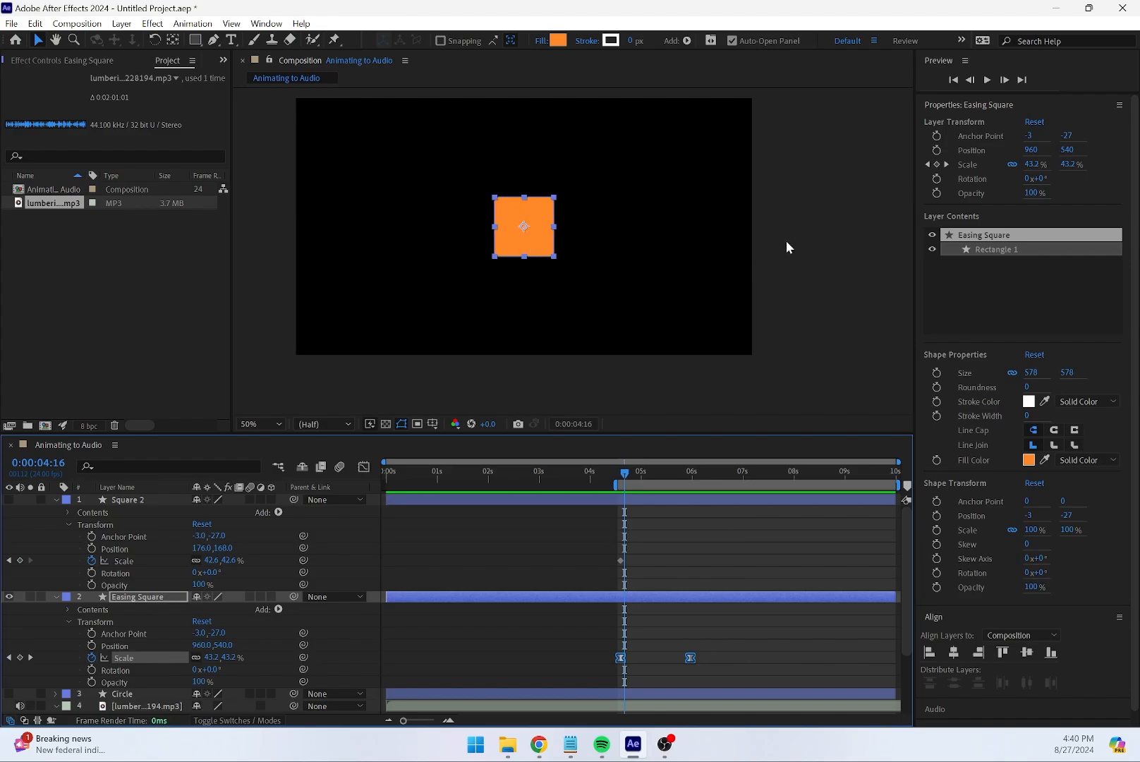
pyautogui.moveTo(625, 472)
pyautogui.mouseDown()
pyautogui.moveTo(682, 468)
pyautogui.moveTo(614, 467)
pyautogui.moveTo(696, 471)
pyautogui.moveTo(622, 473)
pyautogui.mouseUp()
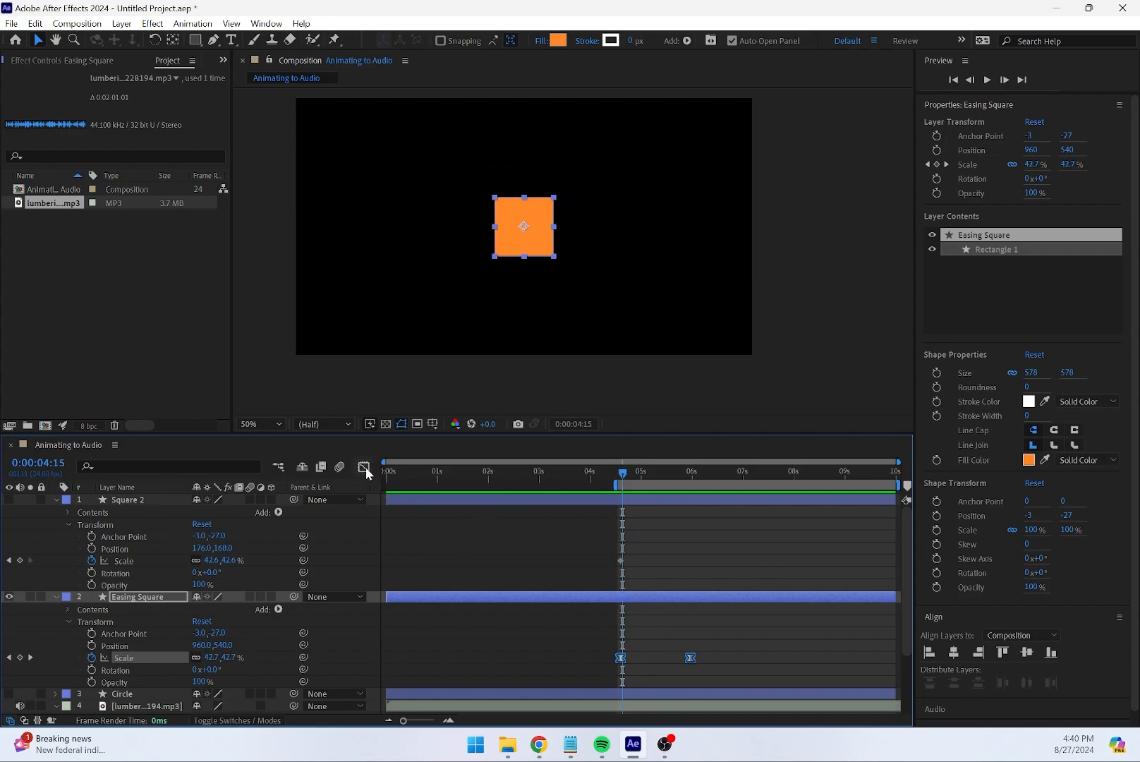
# Show Easing Square's Scale curve in the Graph Editor, select its 100% keyframe, and preview the eased motion
pyautogui.click(364, 468)
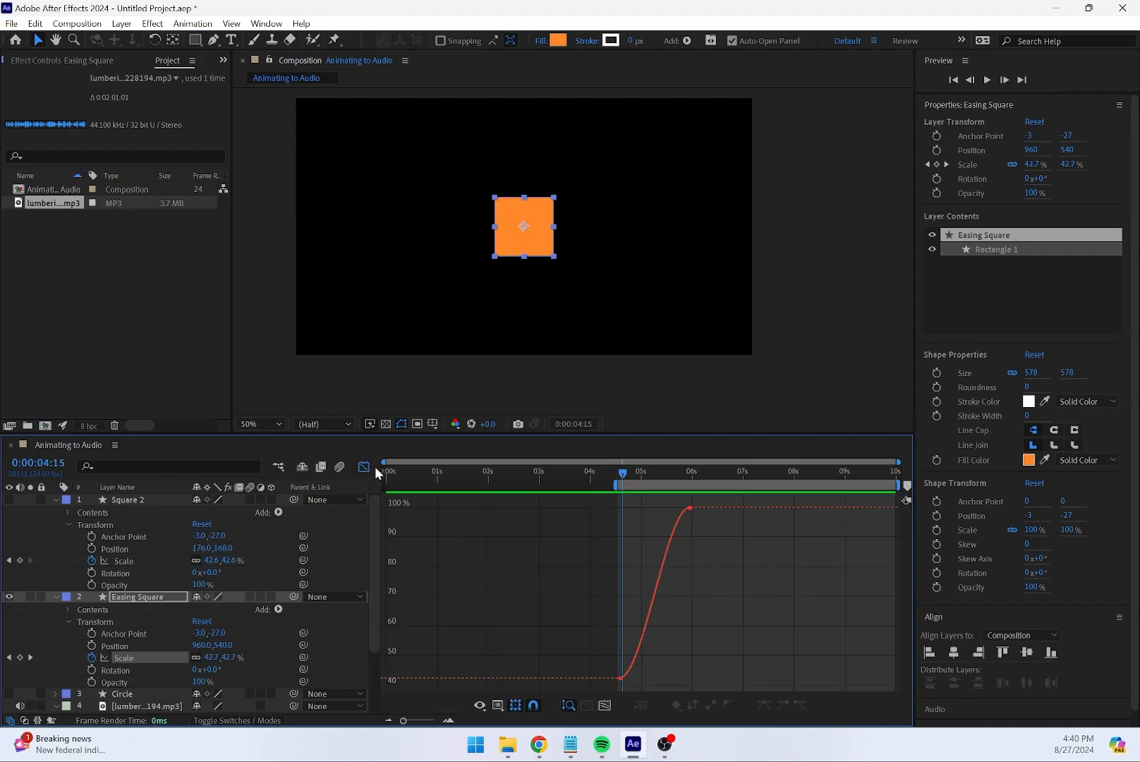
pyautogui.click(690, 509)
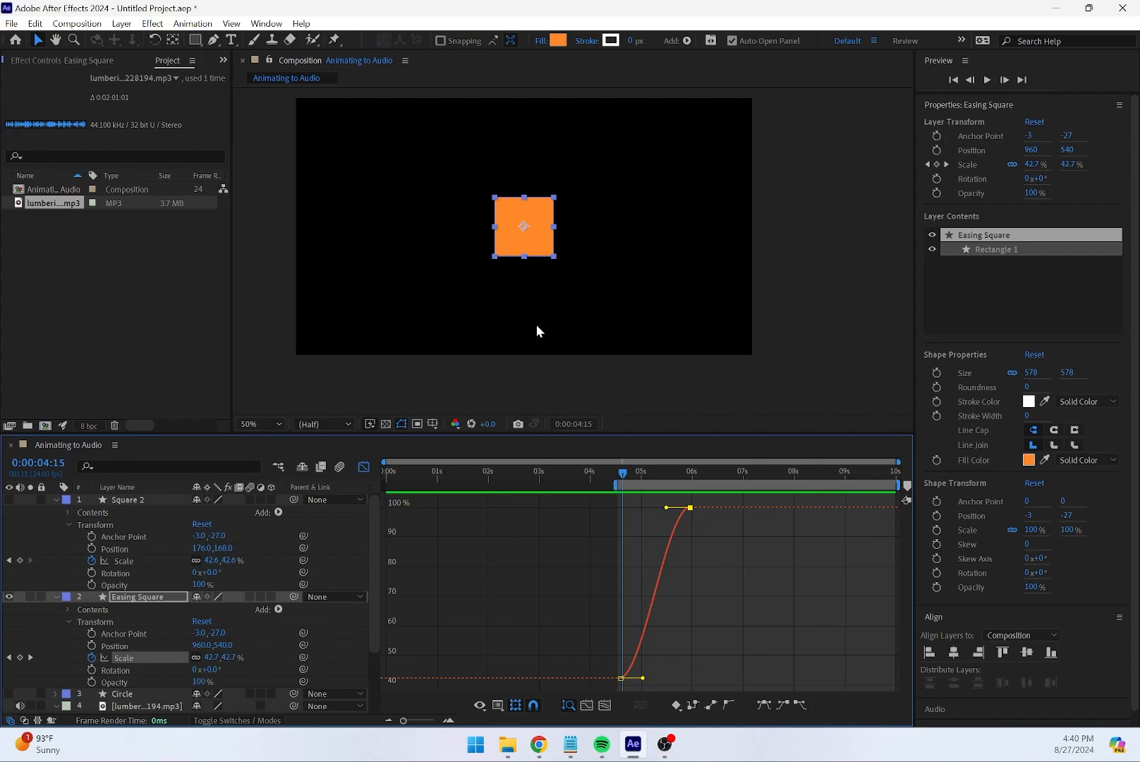
pyautogui.press('space')
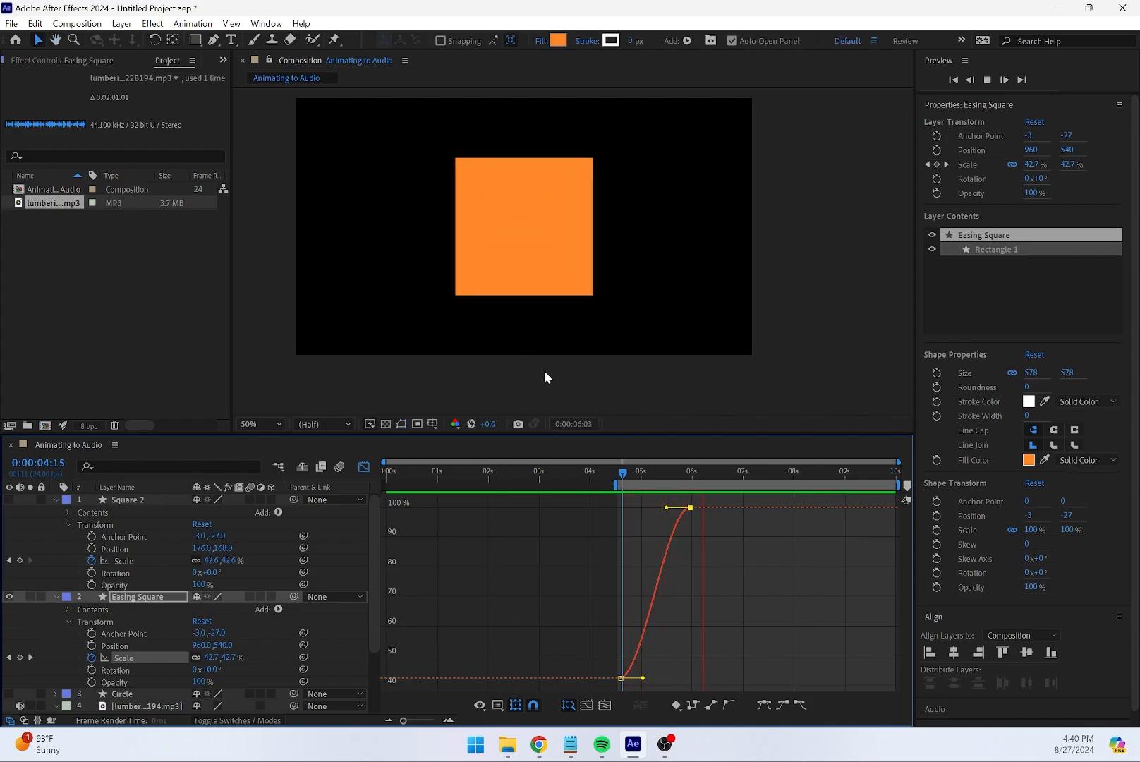
pyautogui.moveTo(622, 476); pyautogui.dragTo(619, 476)
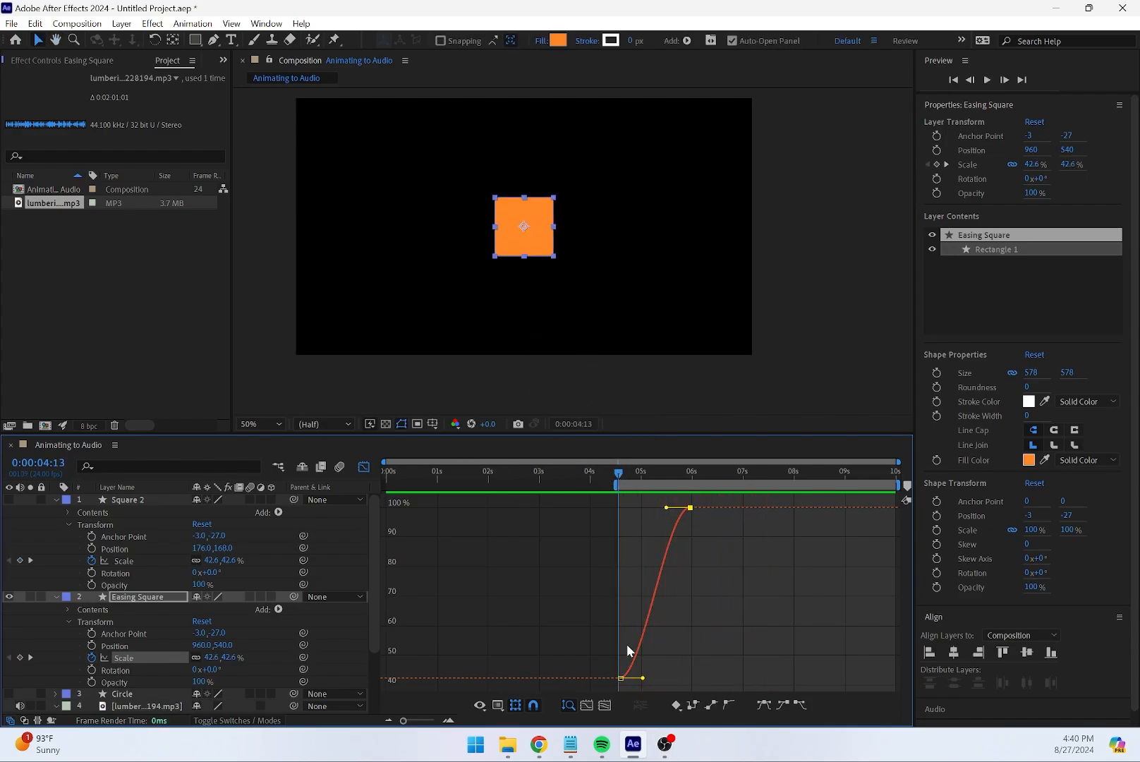
# Reshape Easing Square's Scale curve with a long flat starting handle and a steep ending handle for a slow-start, fast-finish motion, and preview it
pyautogui.moveTo(643, 678); pyautogui.dragTo(700, 677)
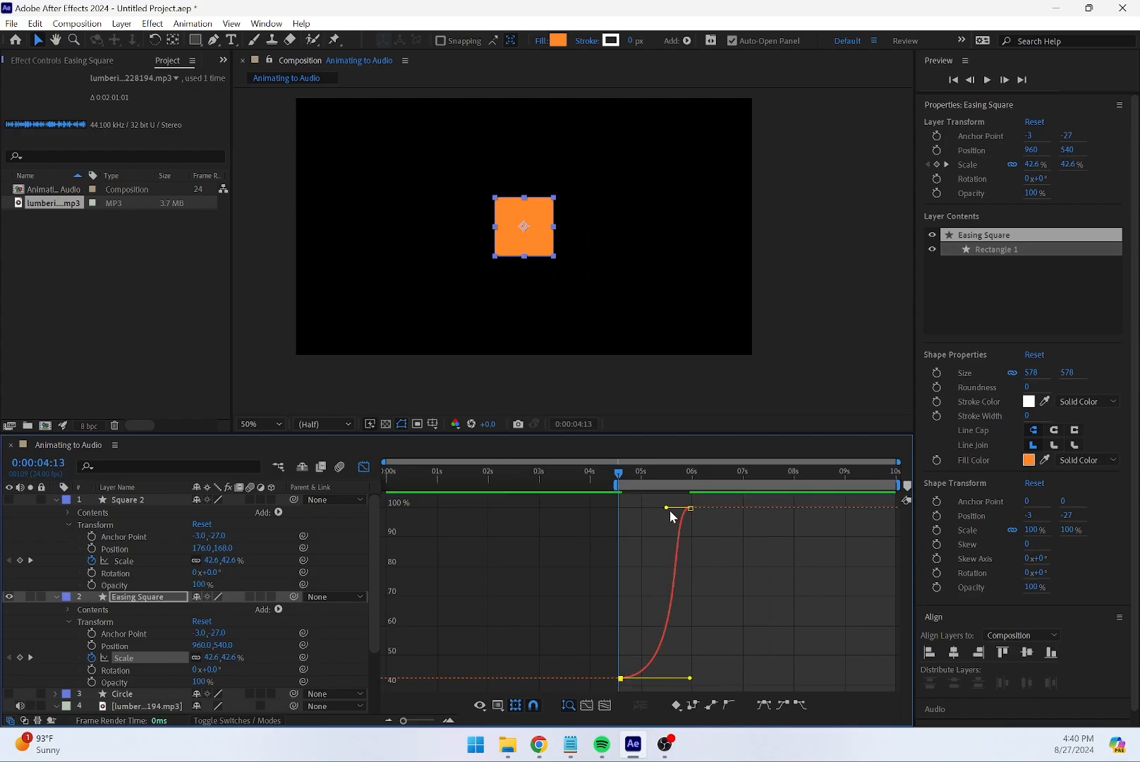
pyautogui.moveTo(667, 508); pyautogui.dragTo(696, 590)
pyautogui.press('space')
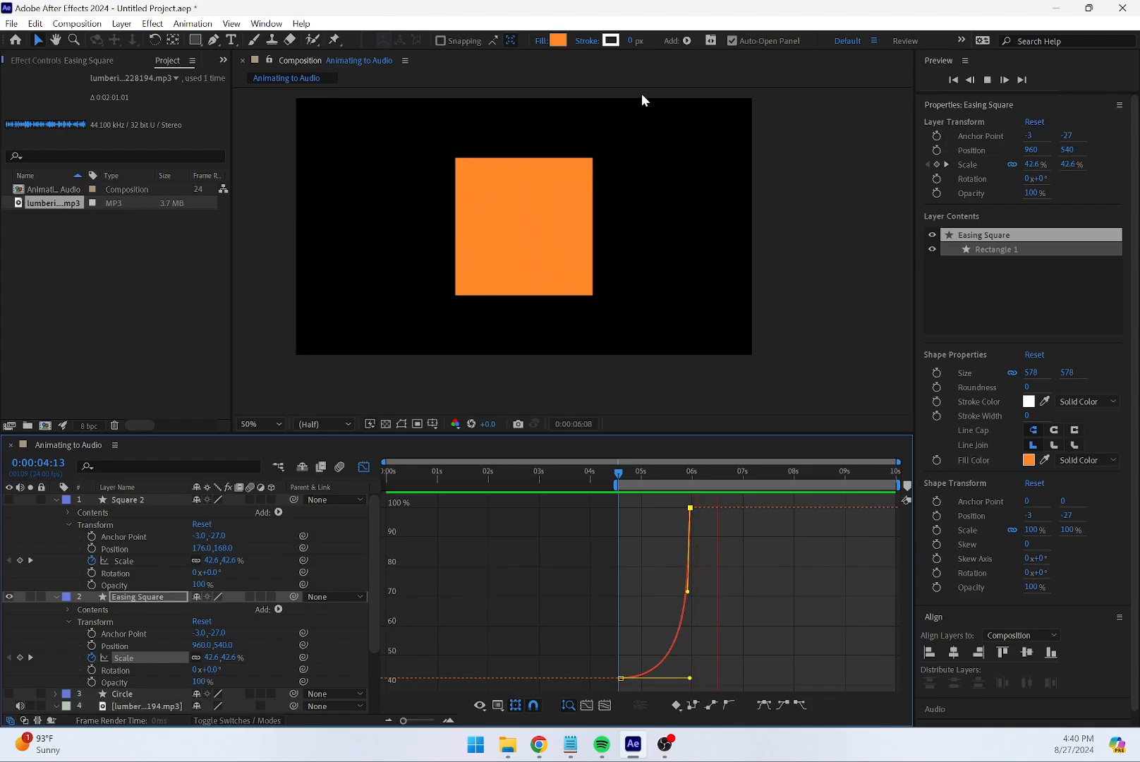
pyautogui.press('space')
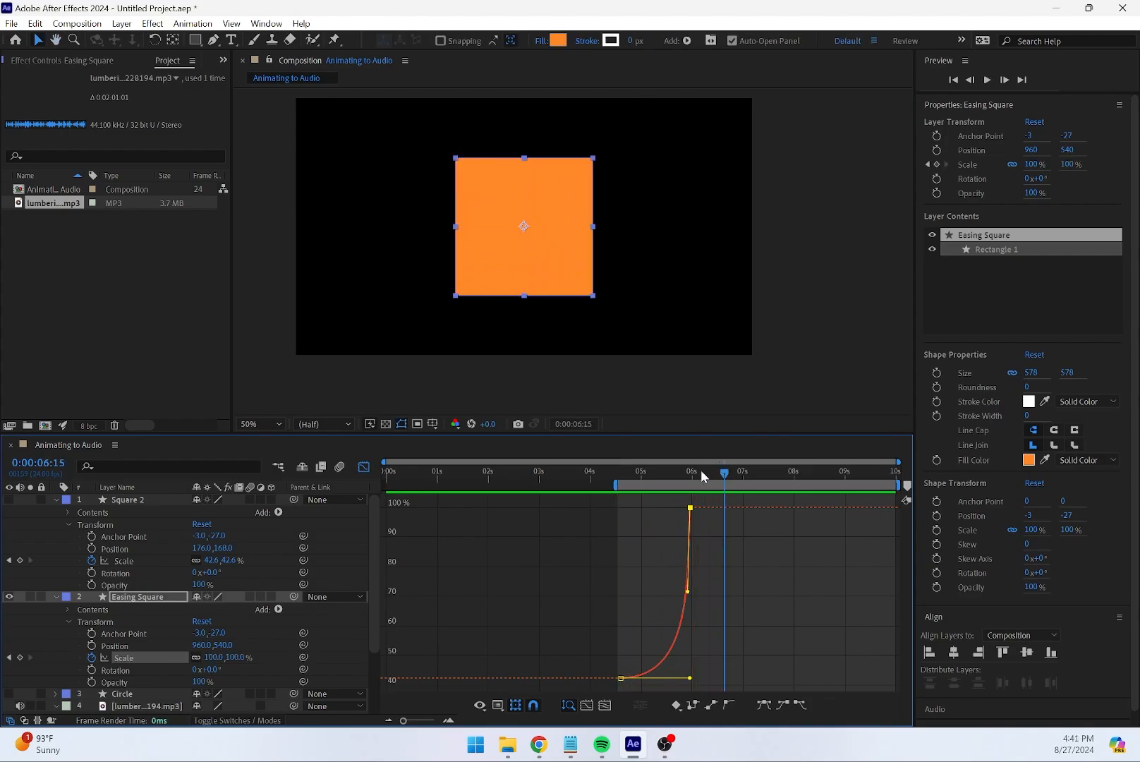
pyautogui.moveTo(701, 470); pyautogui.dragTo(607, 483)
pyautogui.press('space')
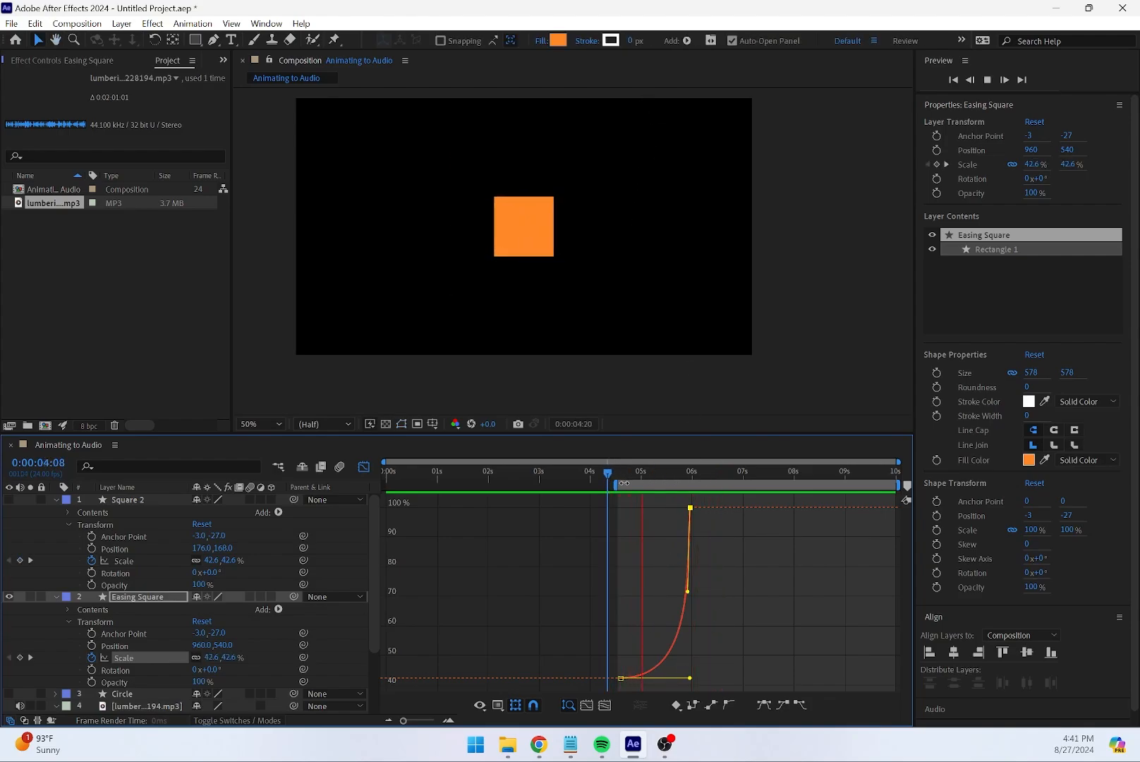
pyautogui.press('space')
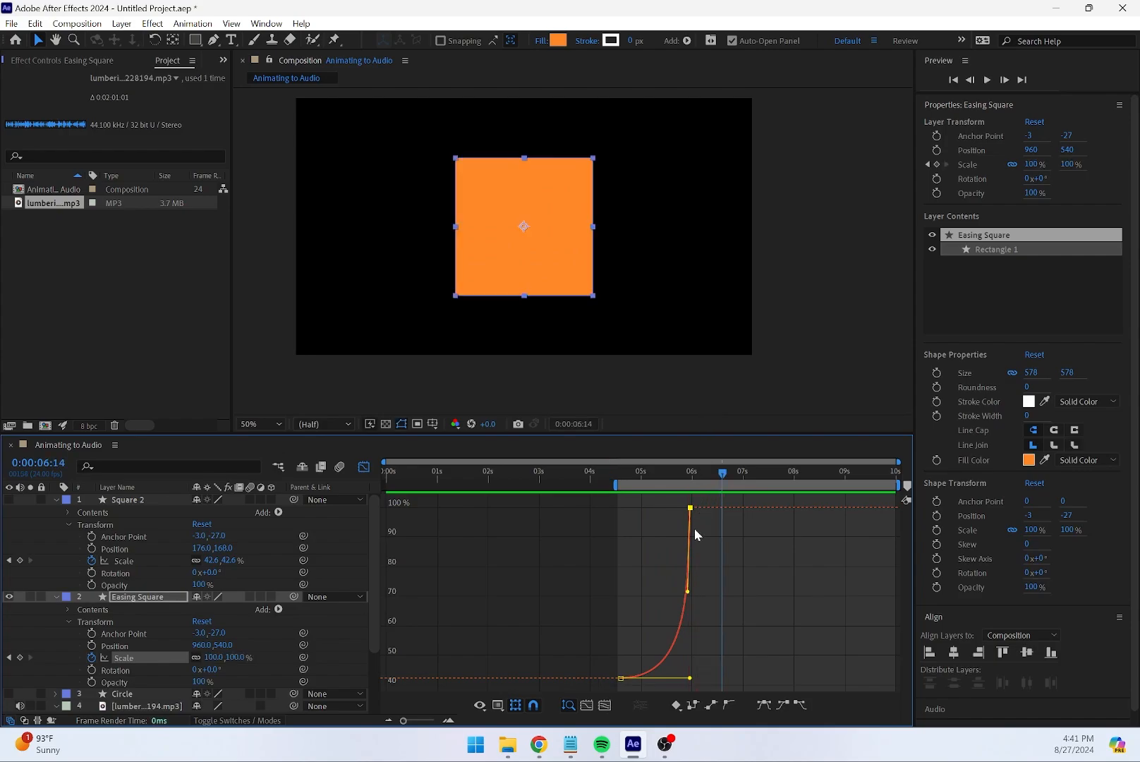
# Reshape Easing Square's Scale curve with a steep starting handle and a long flat ending handle for a fast-start, slow-finish motion, and preview it
pyautogui.moveTo(688, 593); pyautogui.dragTo(614, 508)
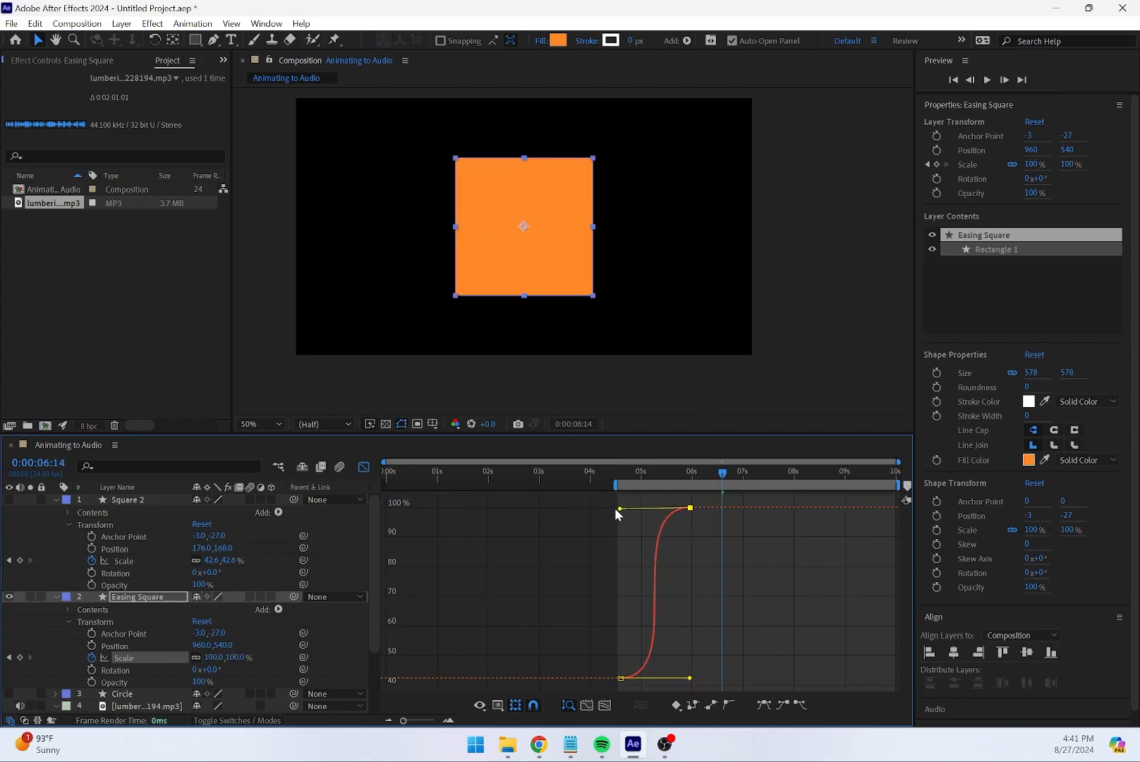
pyautogui.moveTo(688, 680); pyautogui.dragTo(605, 602)
pyautogui.click(603, 471)
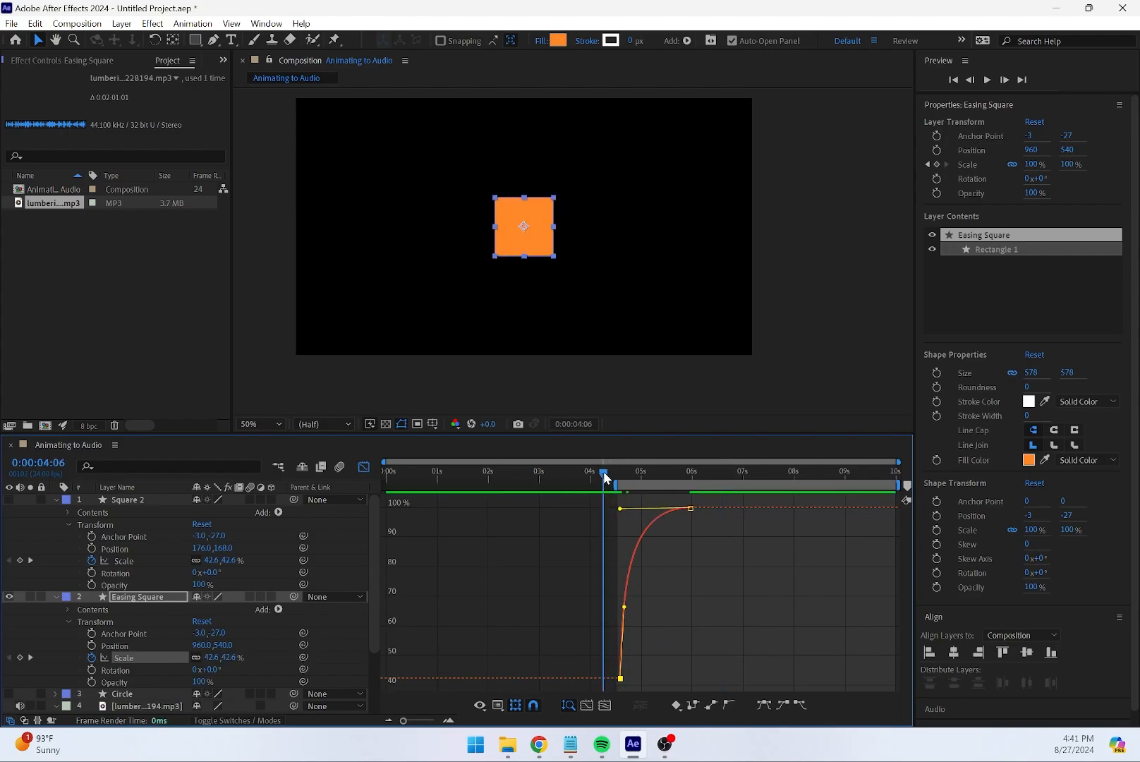
pyautogui.press('space')
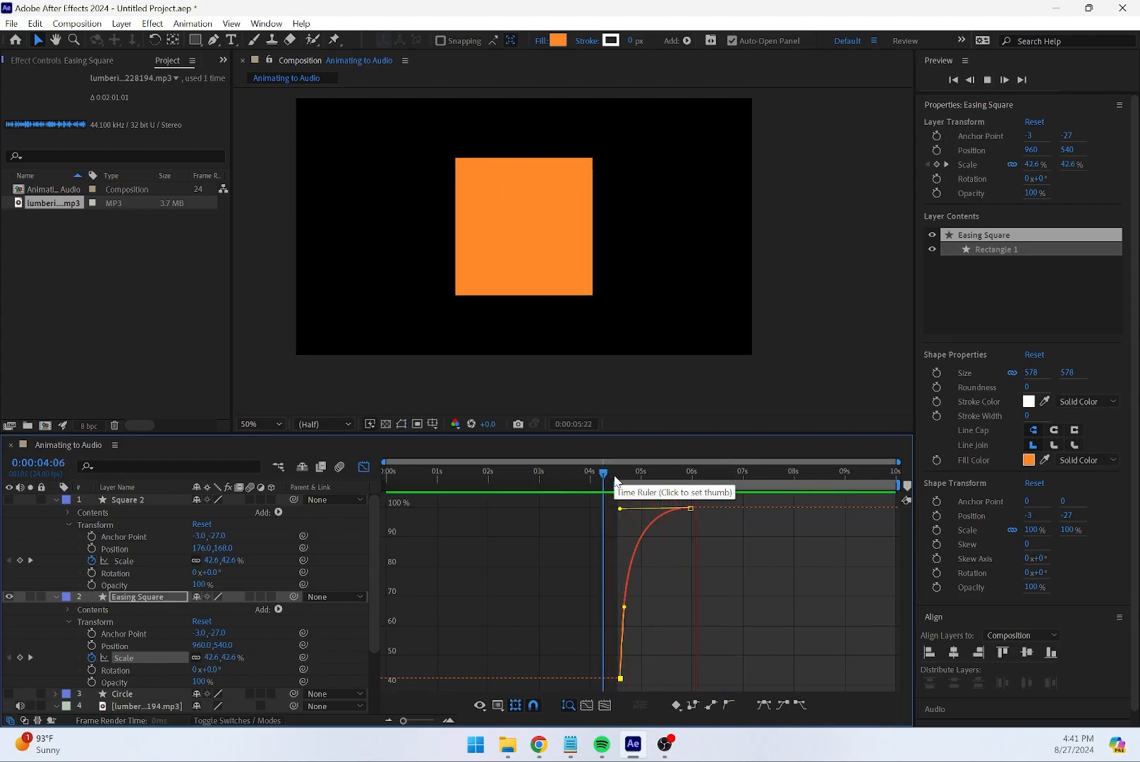
pyautogui.press('space')
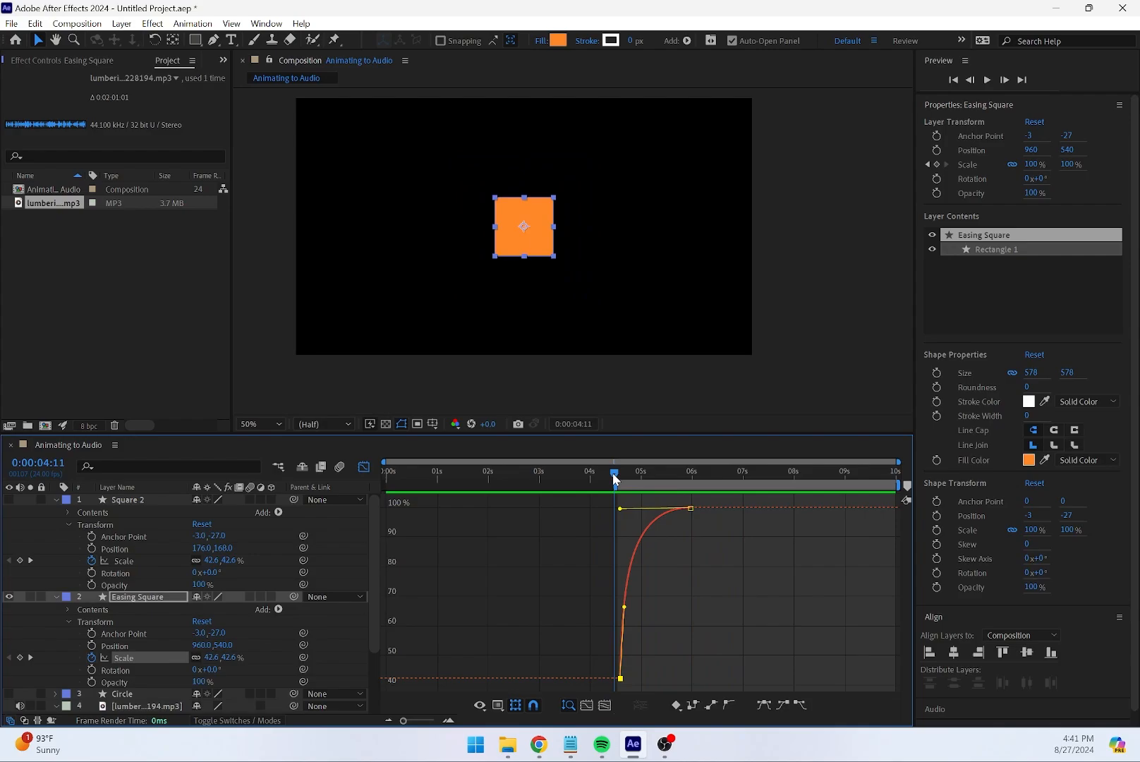
pyautogui.click(617, 480)
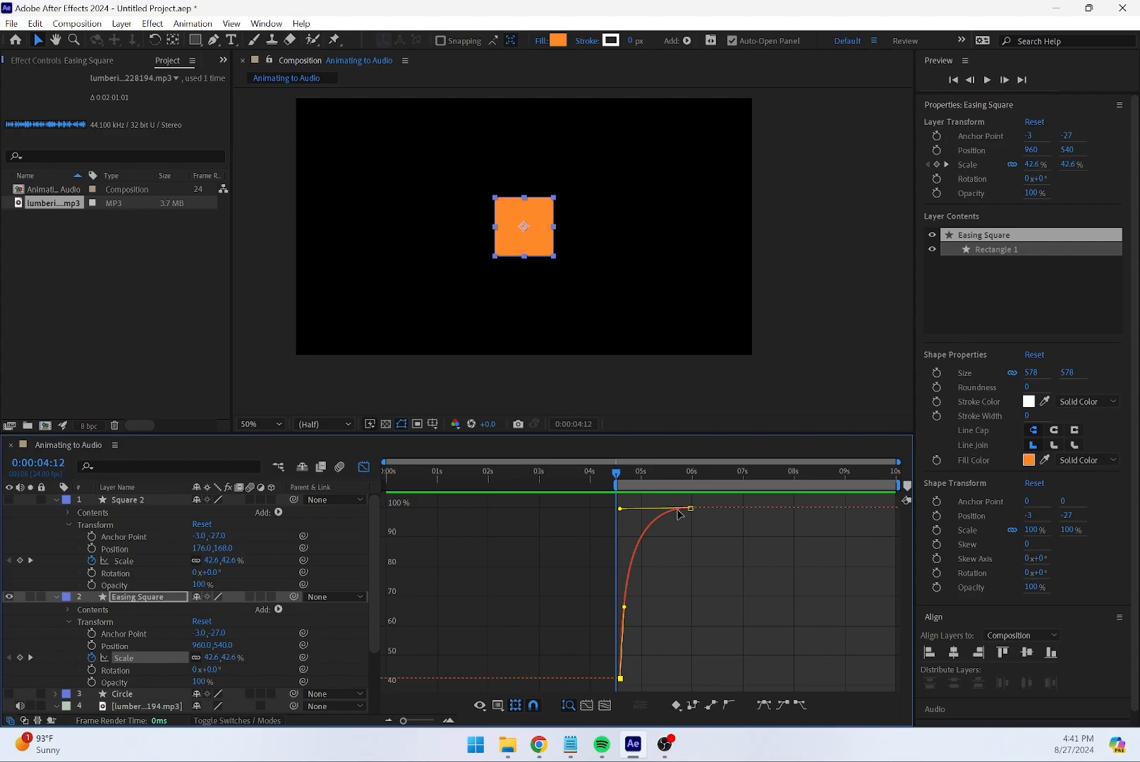
pyautogui.press('space')
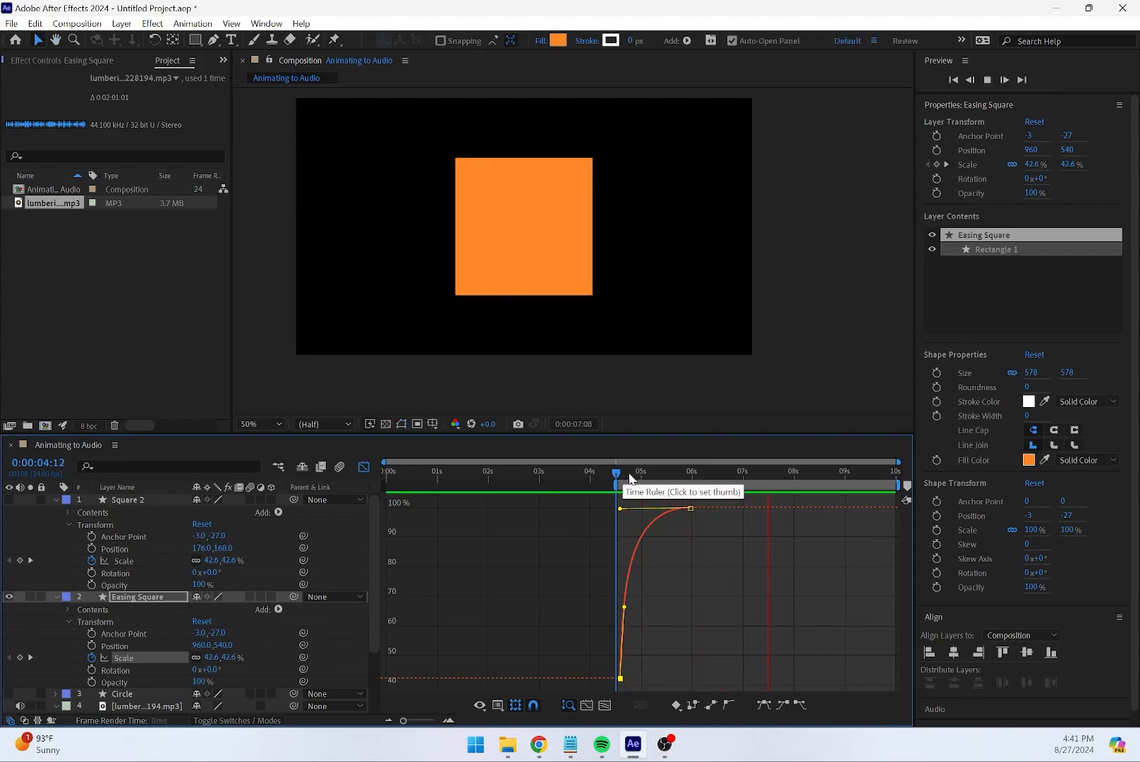
pyautogui.press('space')
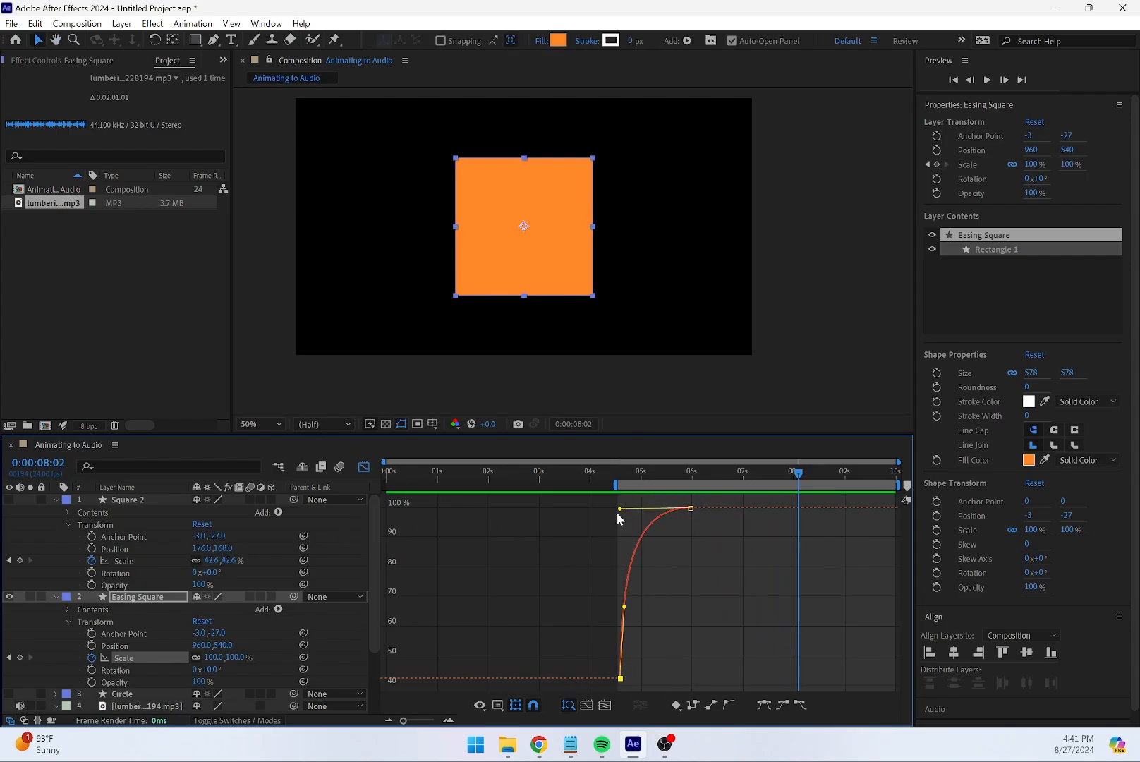
# Pull the ending handle of Easing Square's Scale curve steeply downward so the scaling speeds up again into the last keyframe
pyautogui.moveTo(618, 511); pyautogui.dragTo(715, 615)
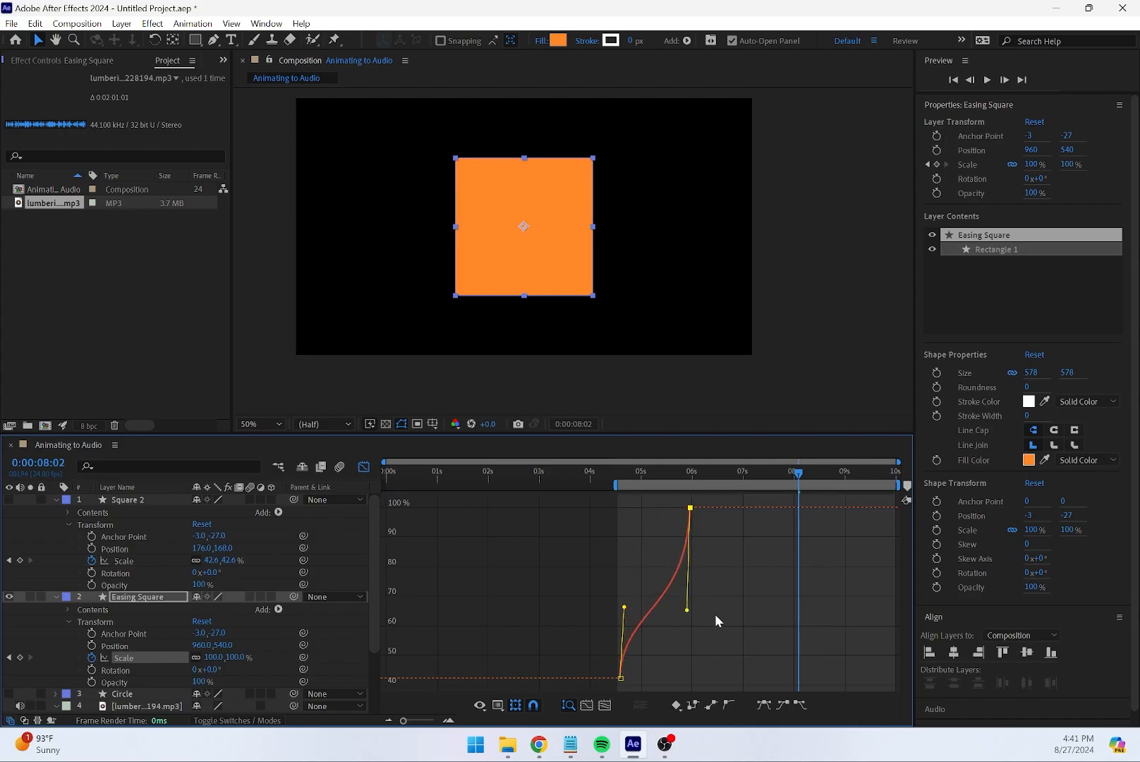
# Preview the Easing Square's current scale animation starting from 0:00:04:13
pyautogui.click(620, 474)
pyautogui.moveTo(620, 477); pyautogui.dragTo(618, 475)
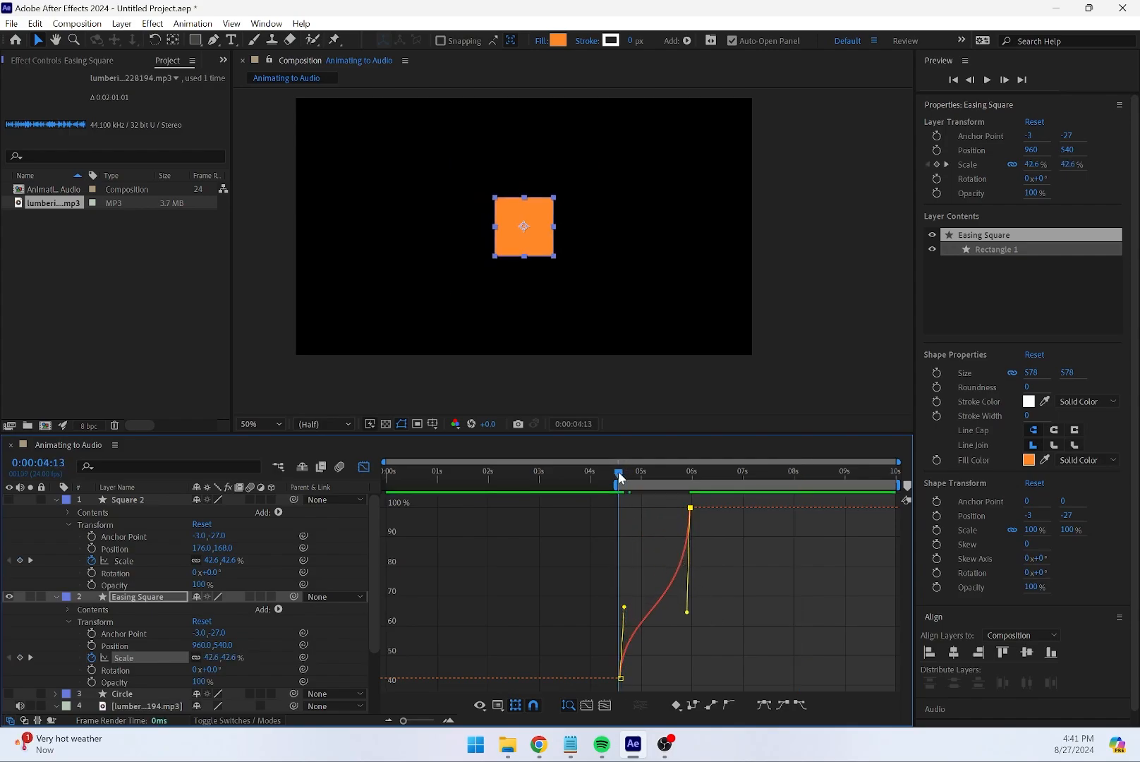
pyautogui.press('space')
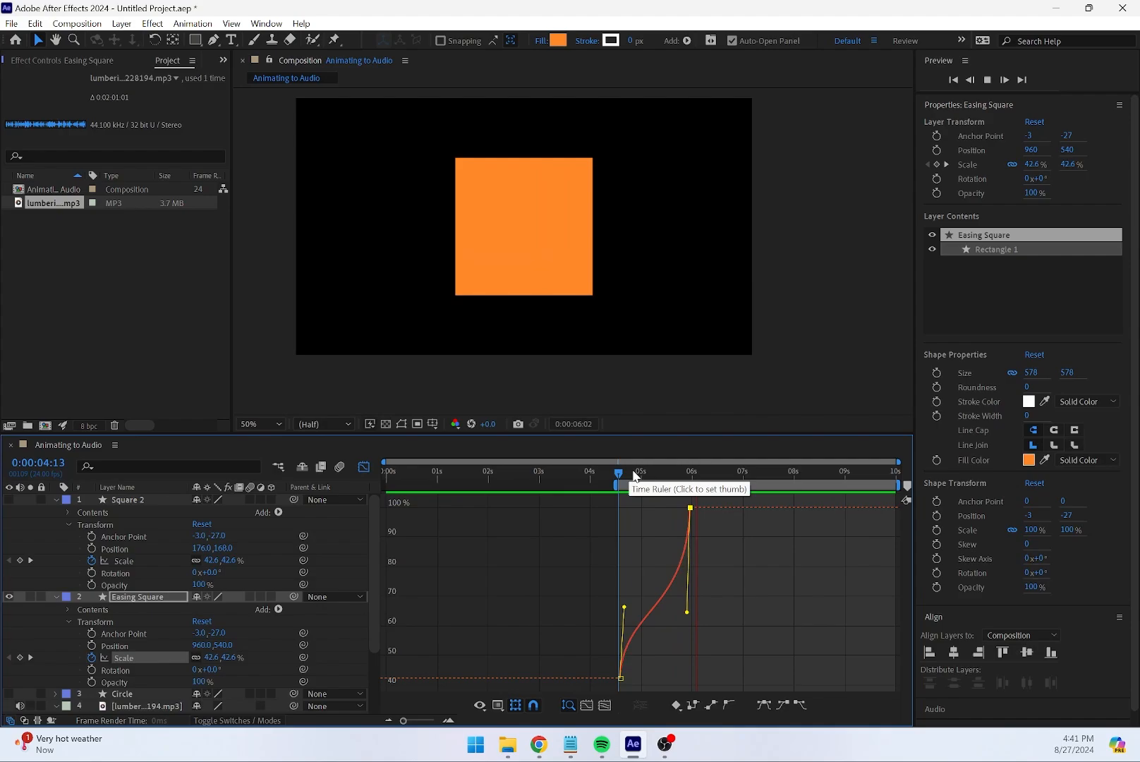
pyautogui.press('space')
# Flatten and lengthen both Scale keyframe handles of Easing Square into an S-shaped ease curve and preview it
pyautogui.moveTo(625, 606); pyautogui.dragTo(696, 670)
pyautogui.moveTo(689, 508); pyautogui.dragTo(630, 508)
pyautogui.click(619, 480)
pyautogui.click(611, 480)
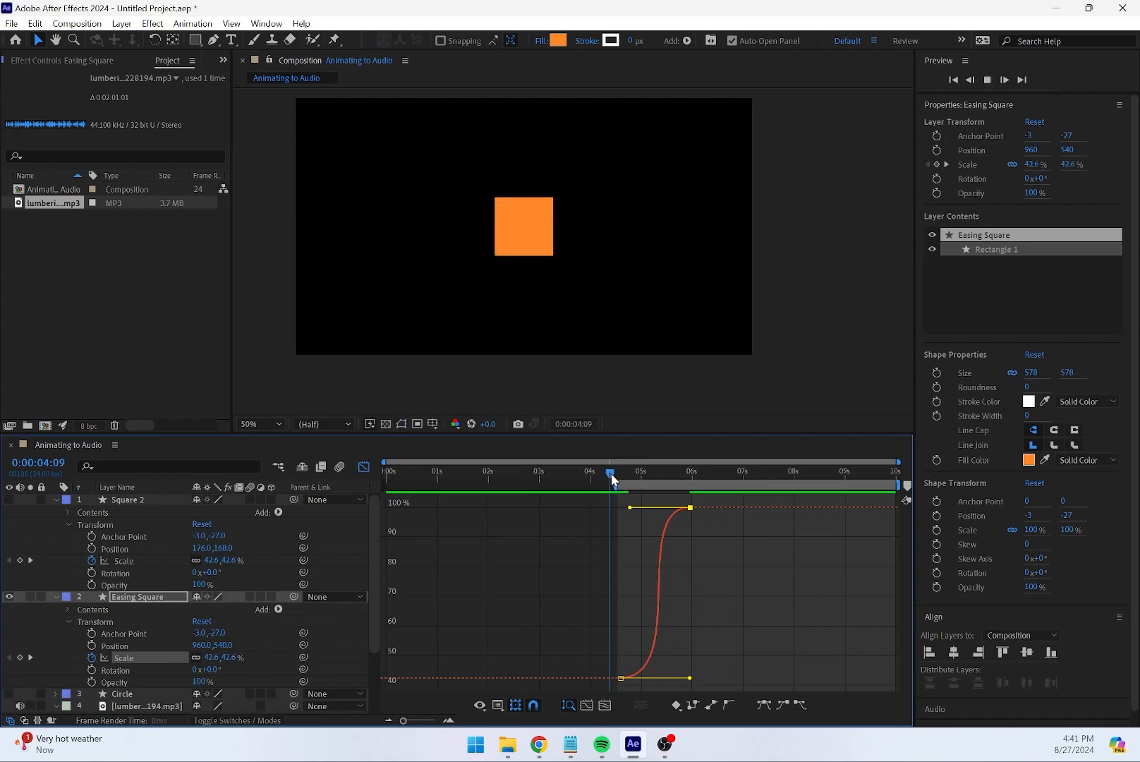
pyautogui.press('space')
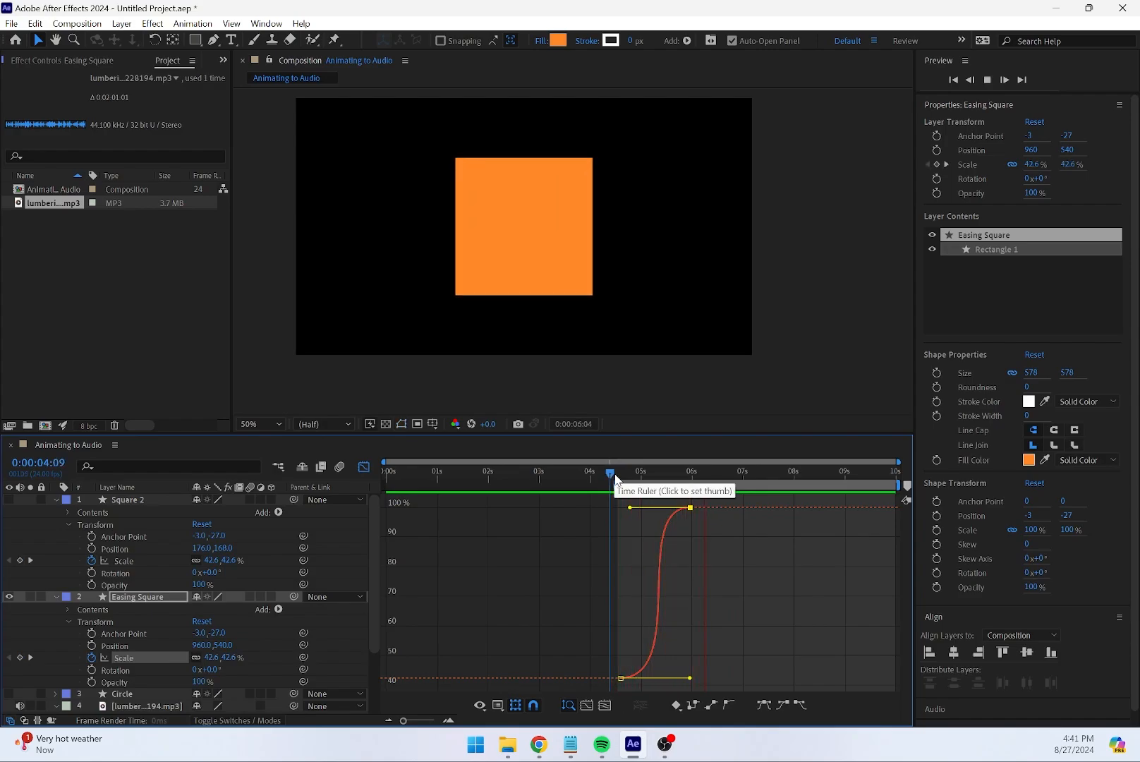
pyautogui.press('space')
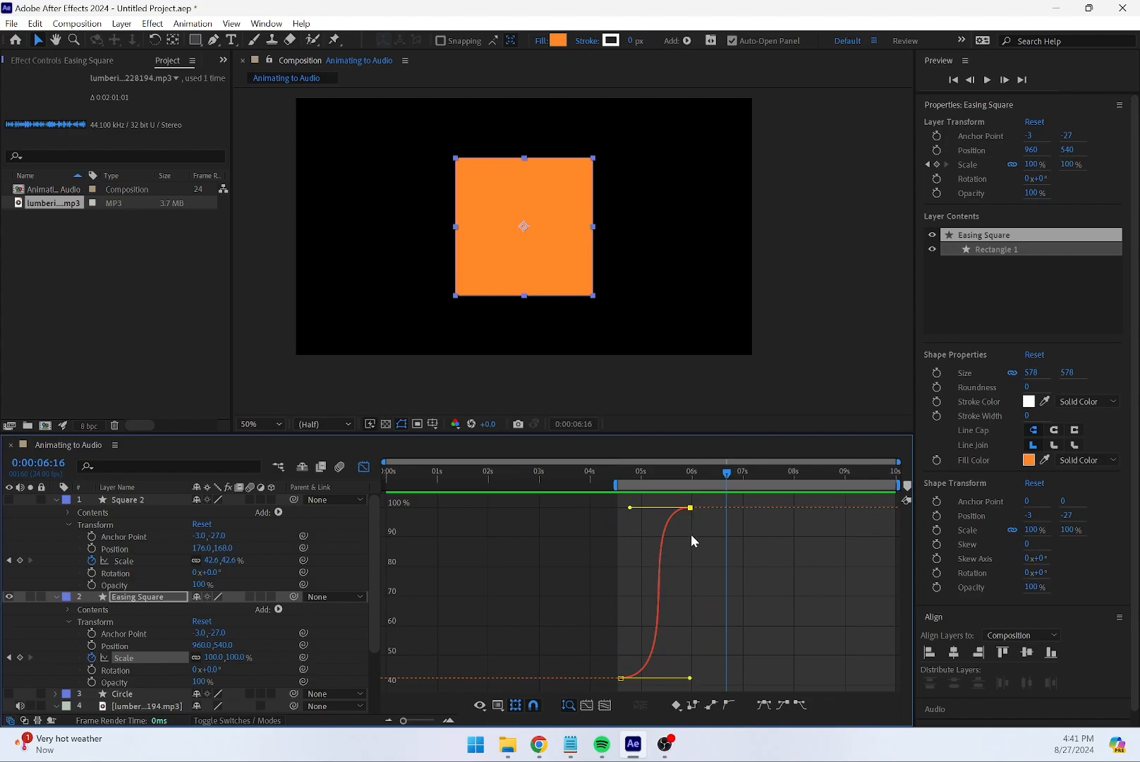
# Raise the ending Scale keyframe's handle so the curve overshoots to just below 110% before settling at 100%, and preview the motion
pyautogui.moveTo(631, 508); pyautogui.dragTo(643, 484)
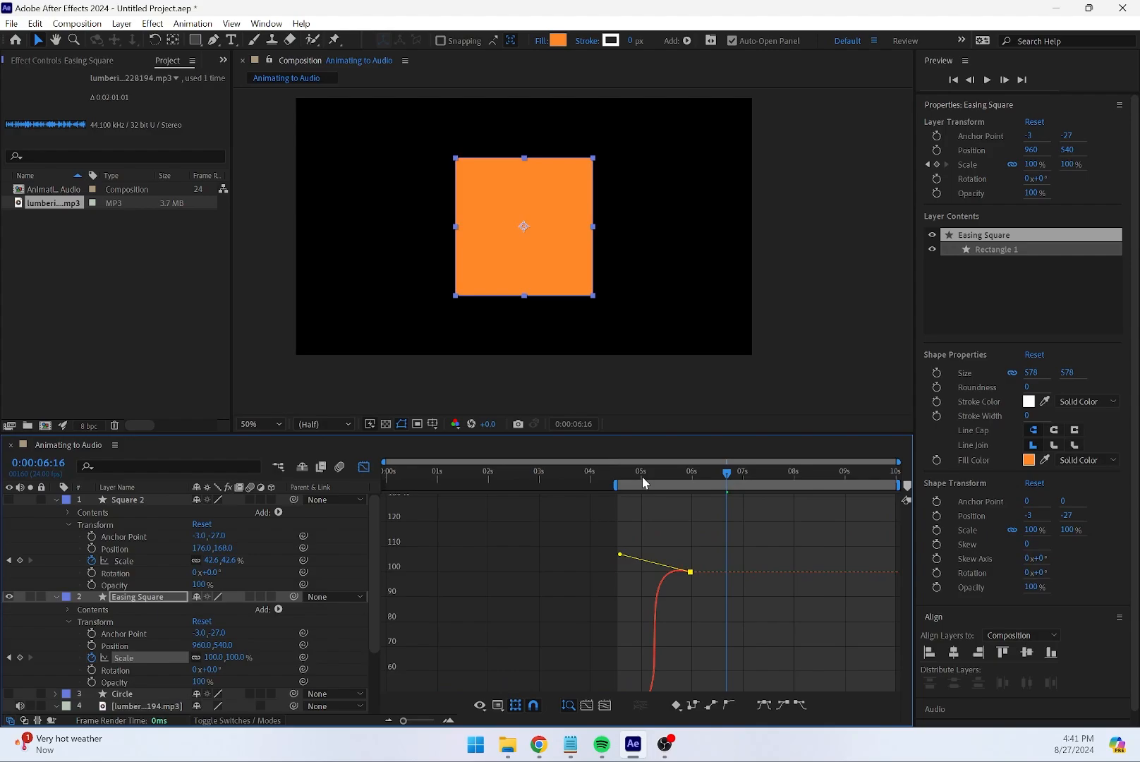
pyautogui.click(691, 623)
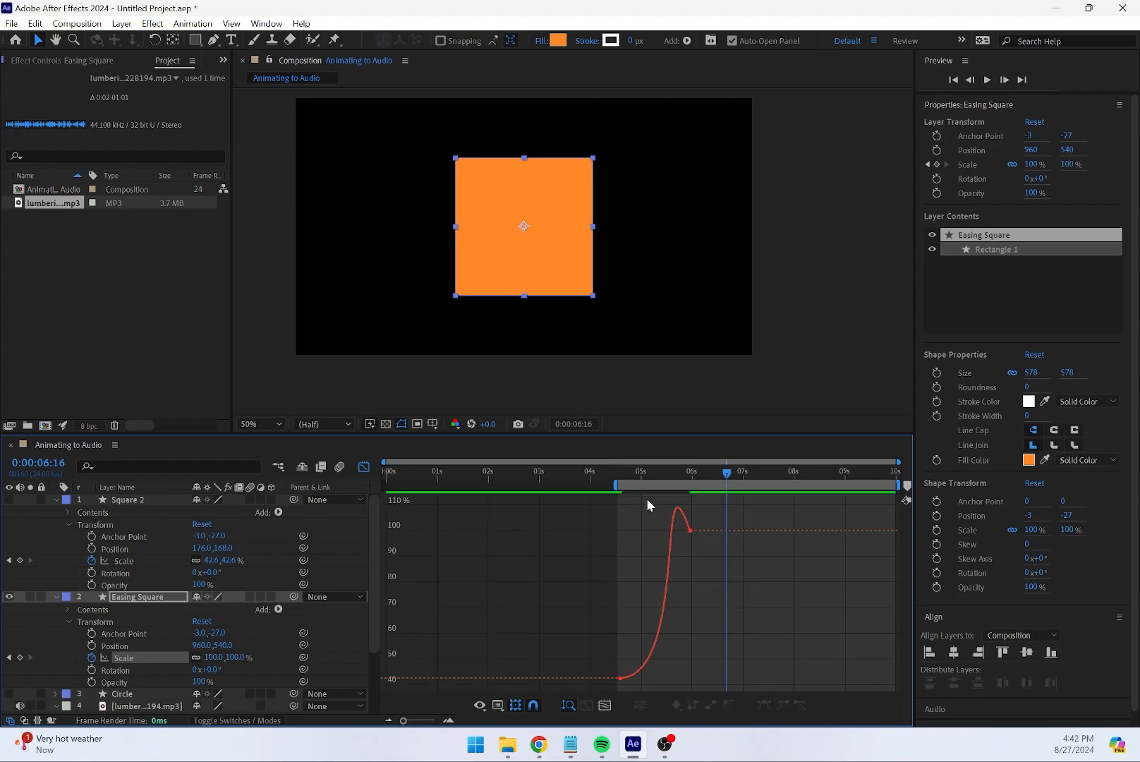
pyautogui.moveTo(626, 478)
pyautogui.mouseDown()
pyautogui.moveTo(692, 480)
pyautogui.moveTo(613, 482)
pyautogui.mouseUp()
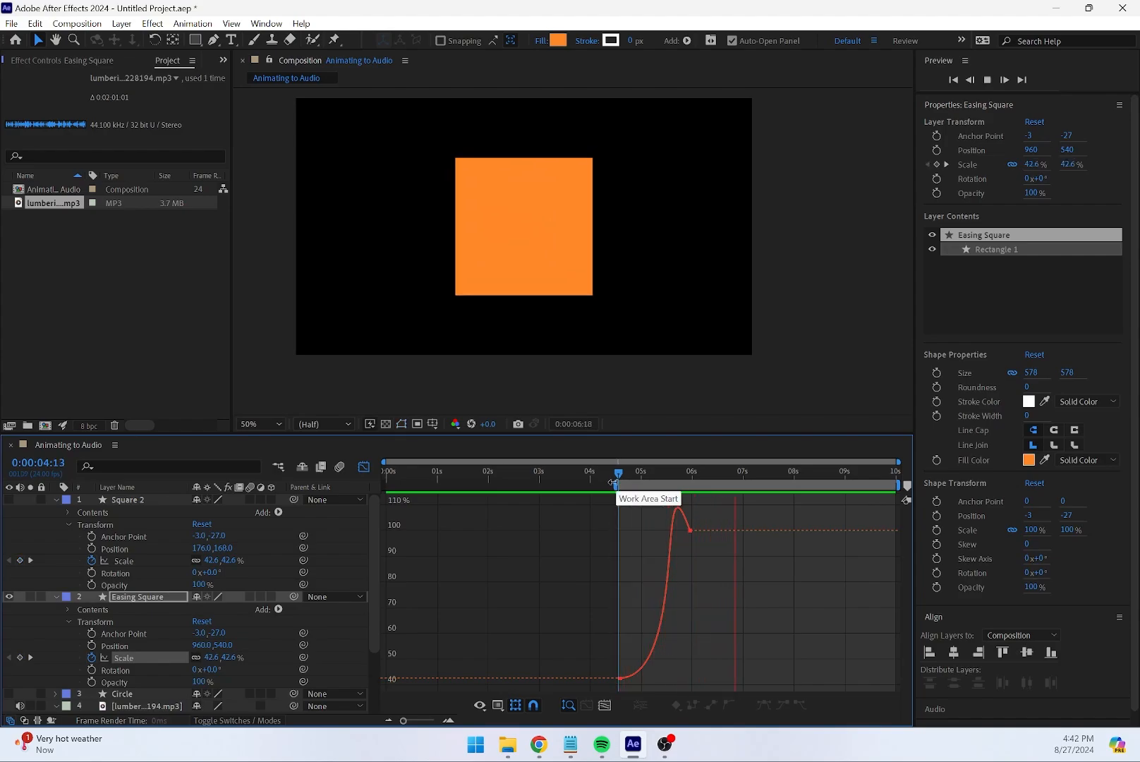
pyautogui.press('space')
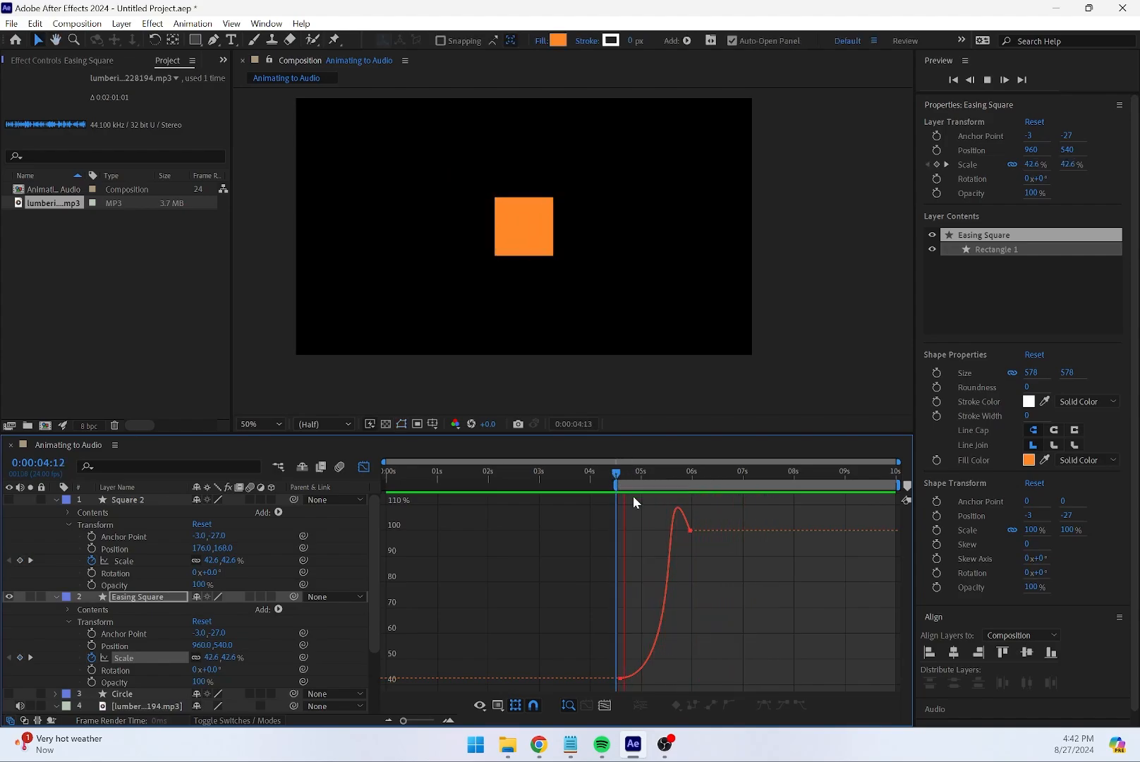
pyautogui.press('space')
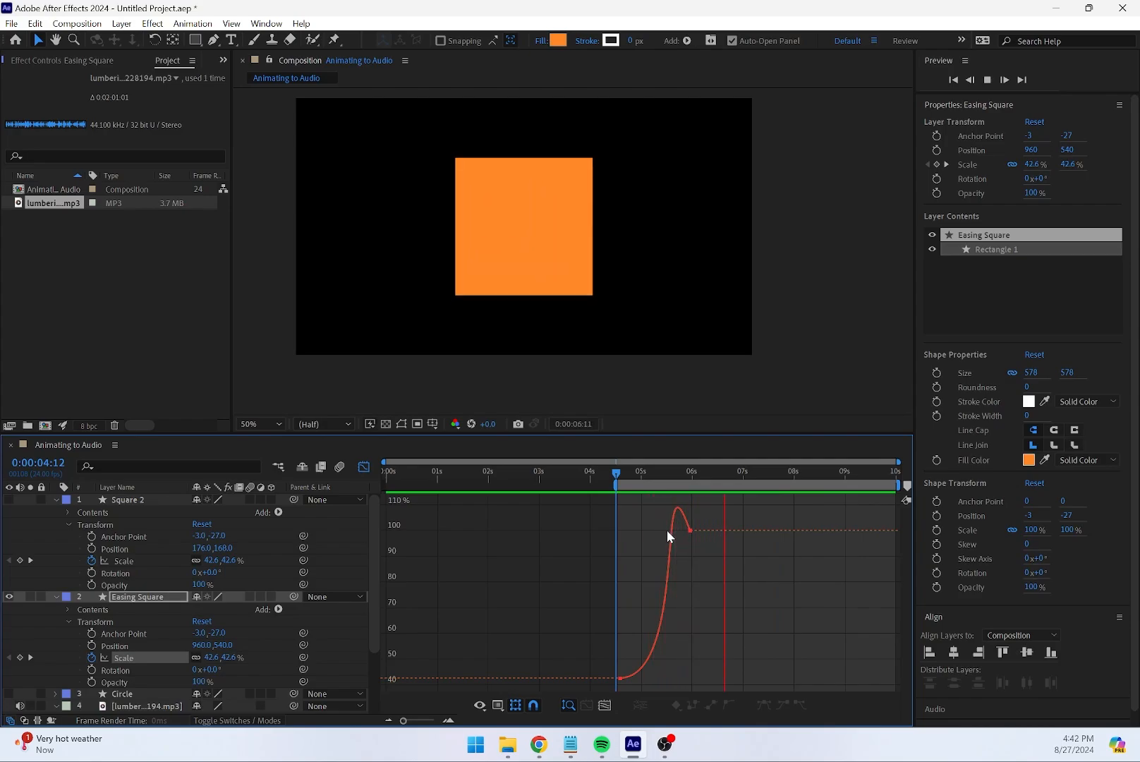
pyautogui.press('space')
pyautogui.press('space')
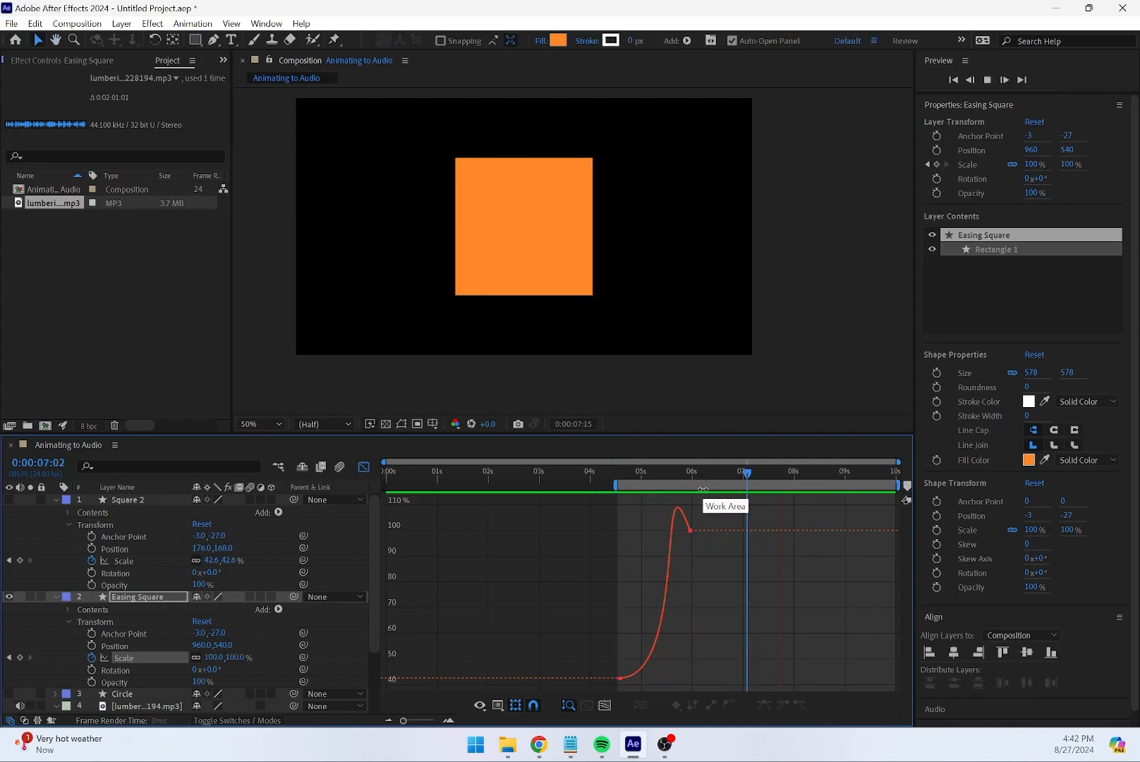
pyautogui.press('space')
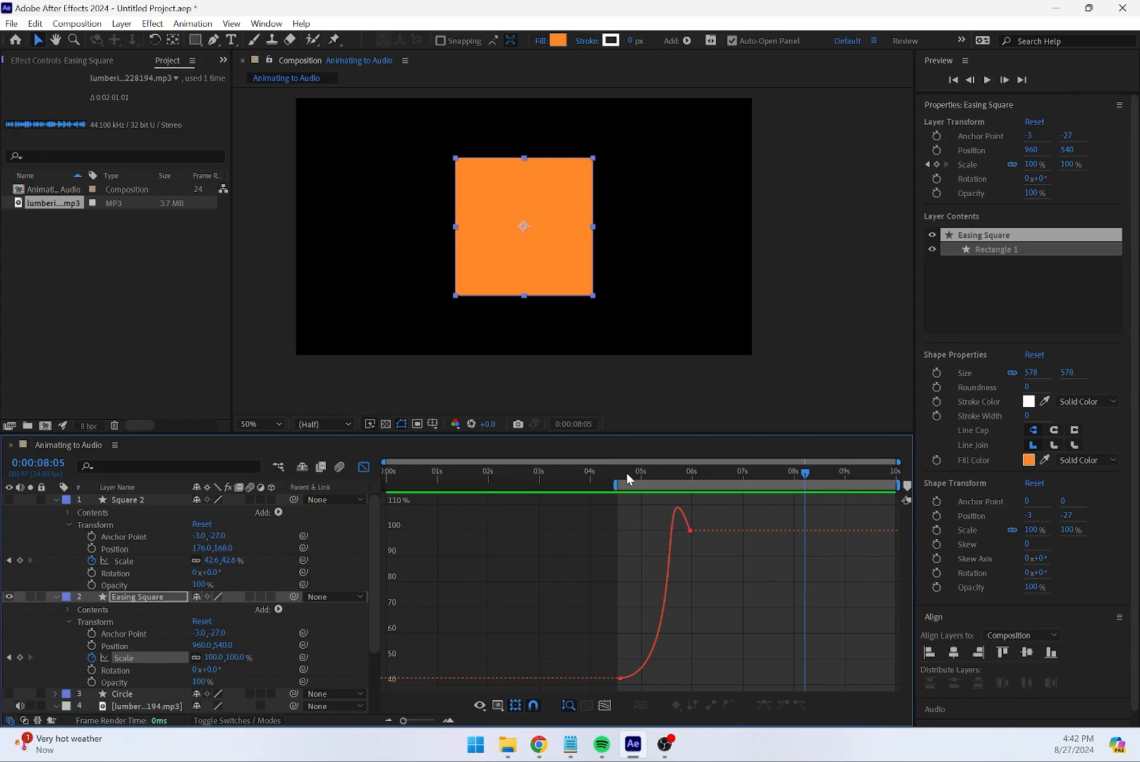
# Shorten the work area to end just past 6 seconds and preview the looped scale animation
pyautogui.moveTo(626, 472); pyautogui.dragTo(622, 473)
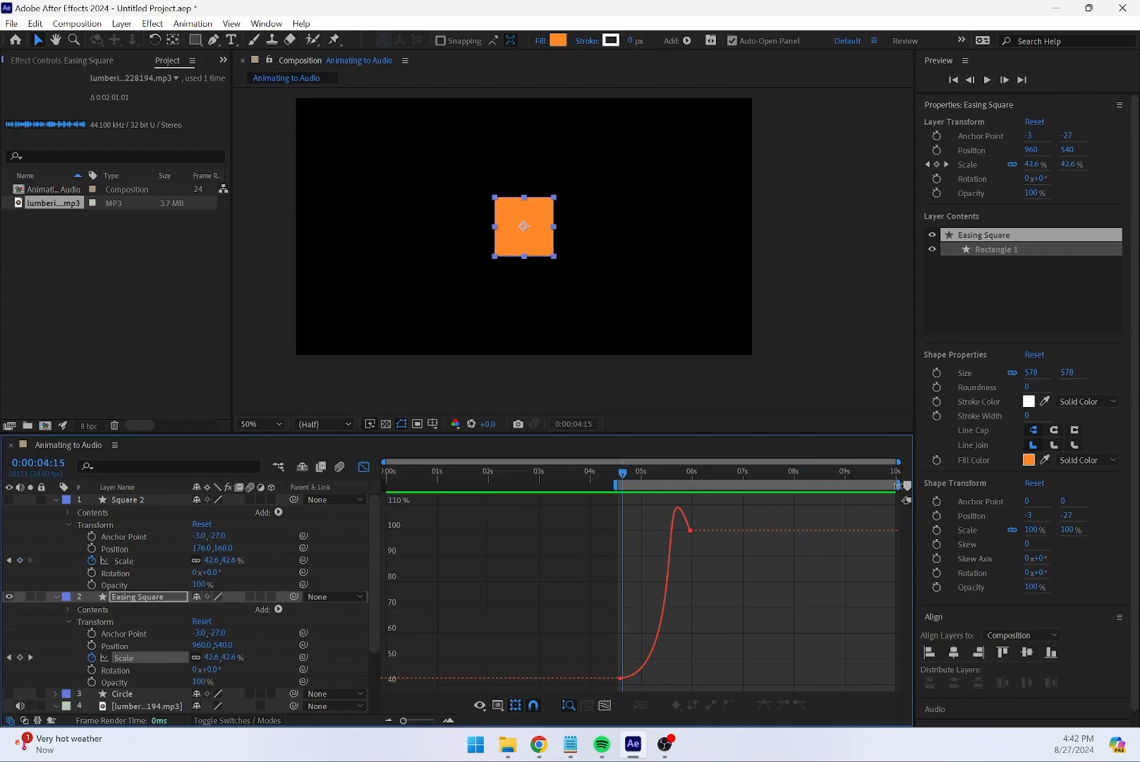
pyautogui.moveTo(897, 485); pyautogui.dragTo(698, 484)
pyautogui.press('space')
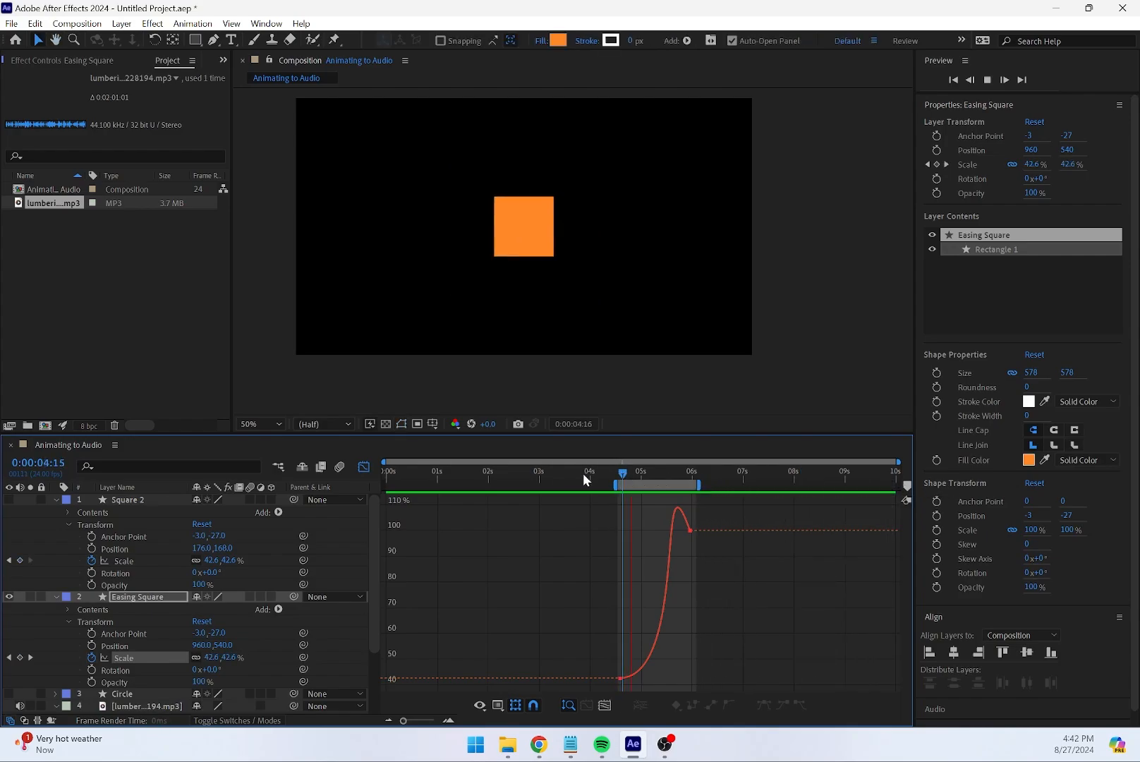
pyautogui.click(618, 501)
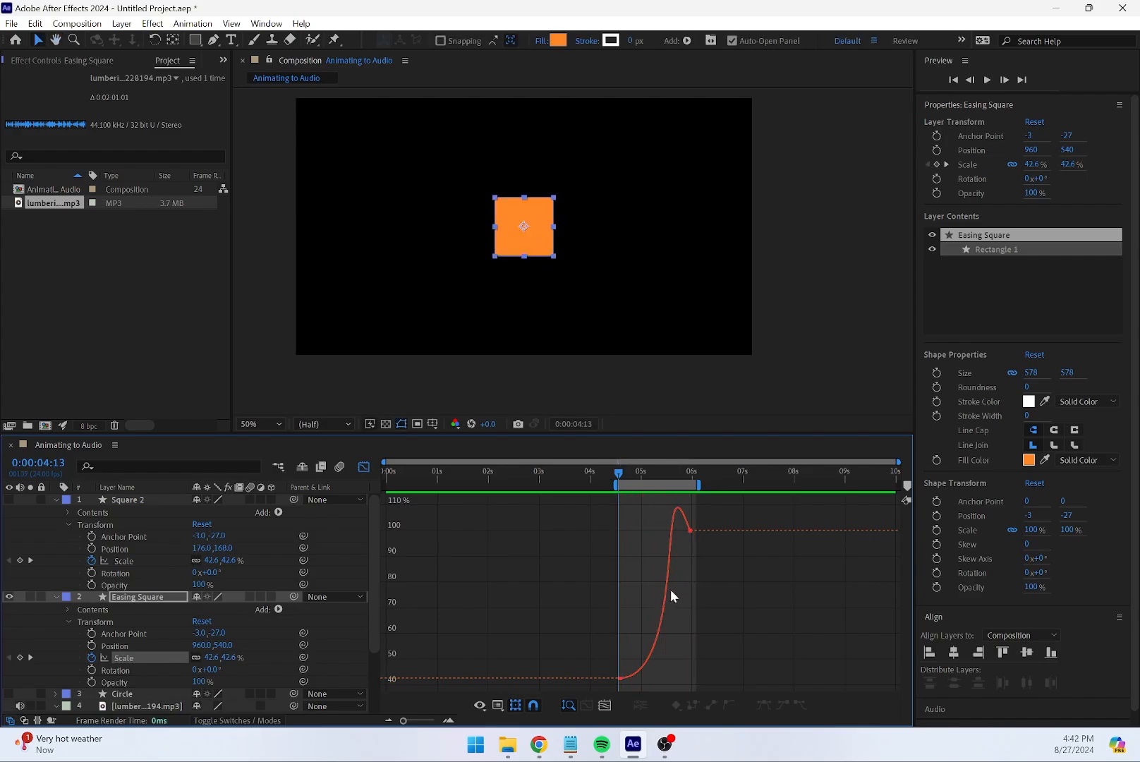
# Pull the ending Scale keyframe's handle higher so the curve overshoots to about 140%, and preview the stronger bounce
pyautogui.click(691, 530)
pyautogui.moveTo(655, 509)
pyautogui.mouseDown()
pyautogui.moveTo(654, 458)
pyautogui.moveTo(653, 499)
pyautogui.mouseUp()
pyautogui.press('space')
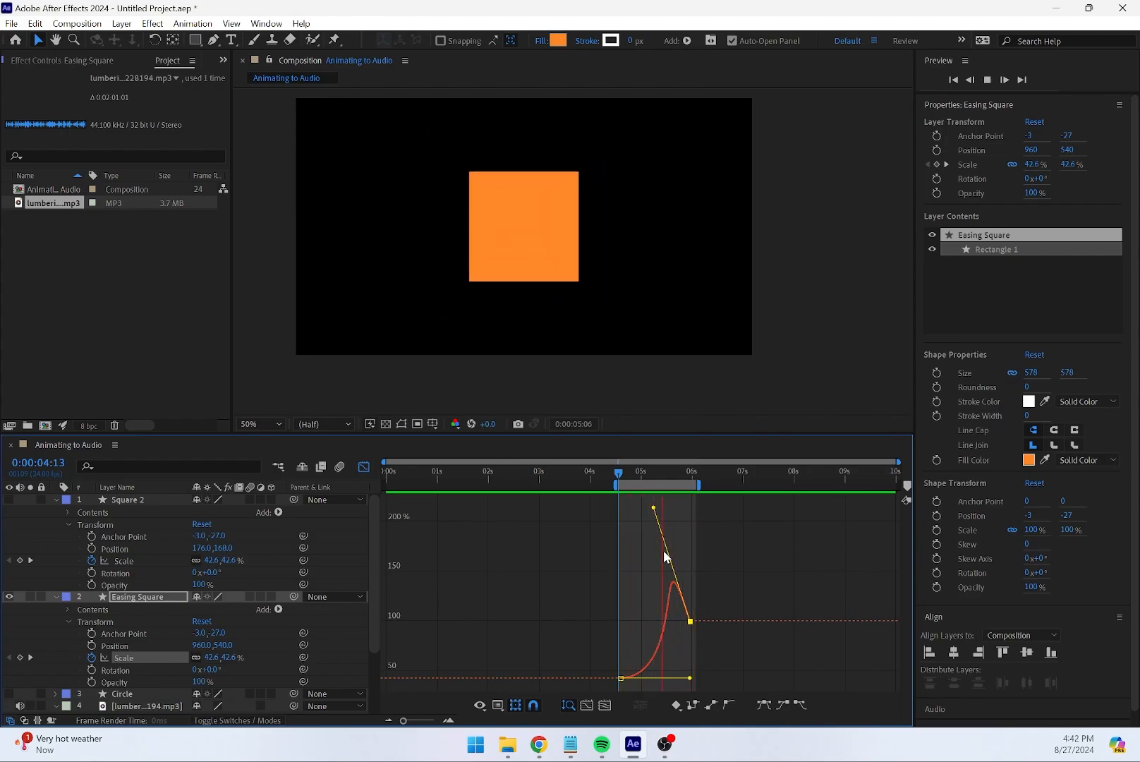
pyautogui.press('space')
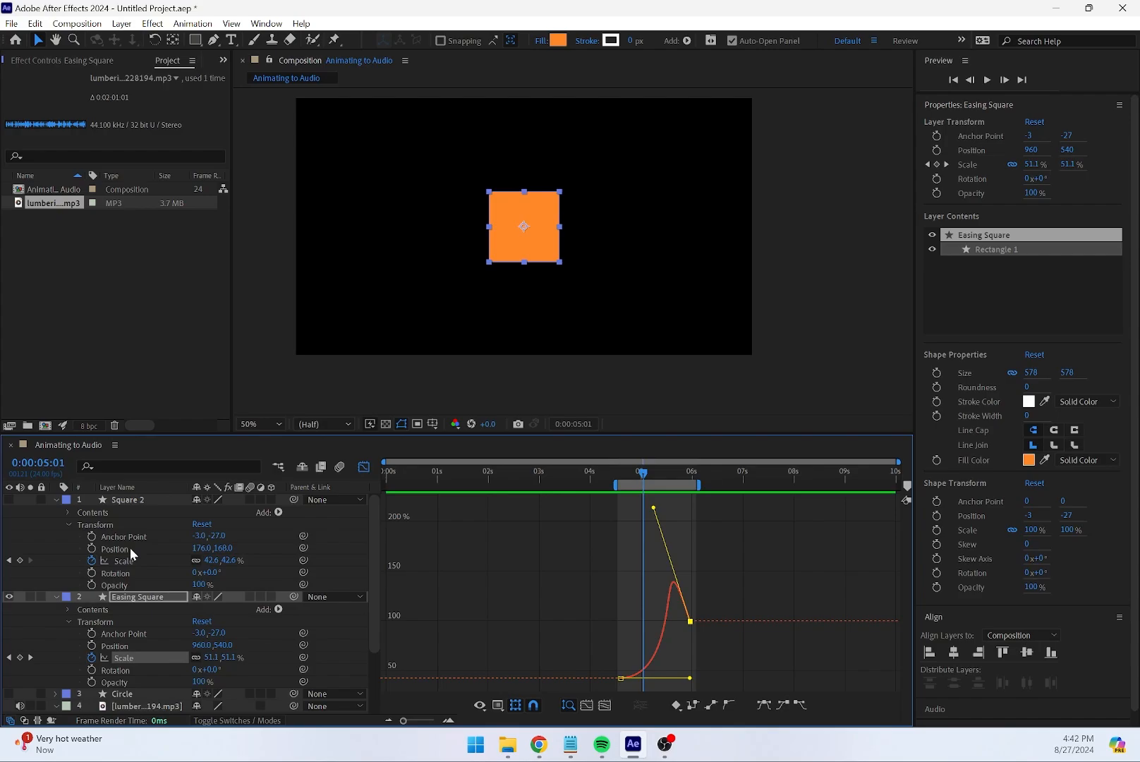
pyautogui.click(716, 551)
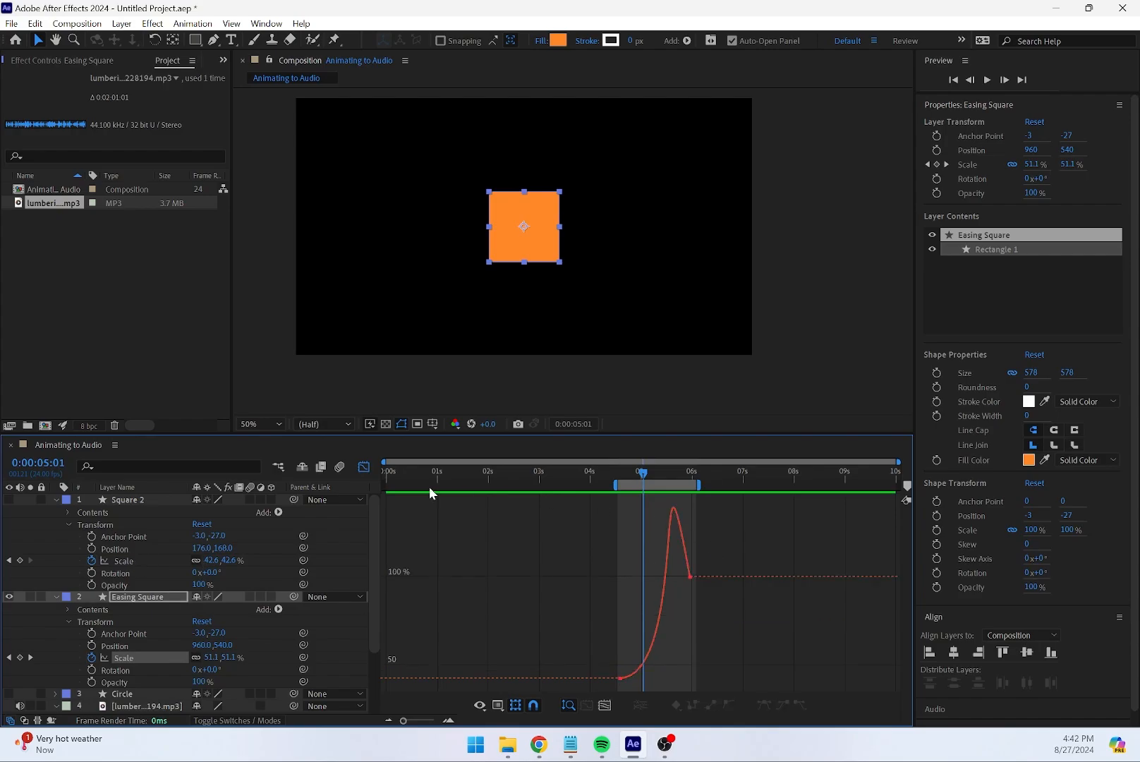
# Leave the graph view, then collapse and hide the Easing Square layer
pyautogui.click(364, 467)
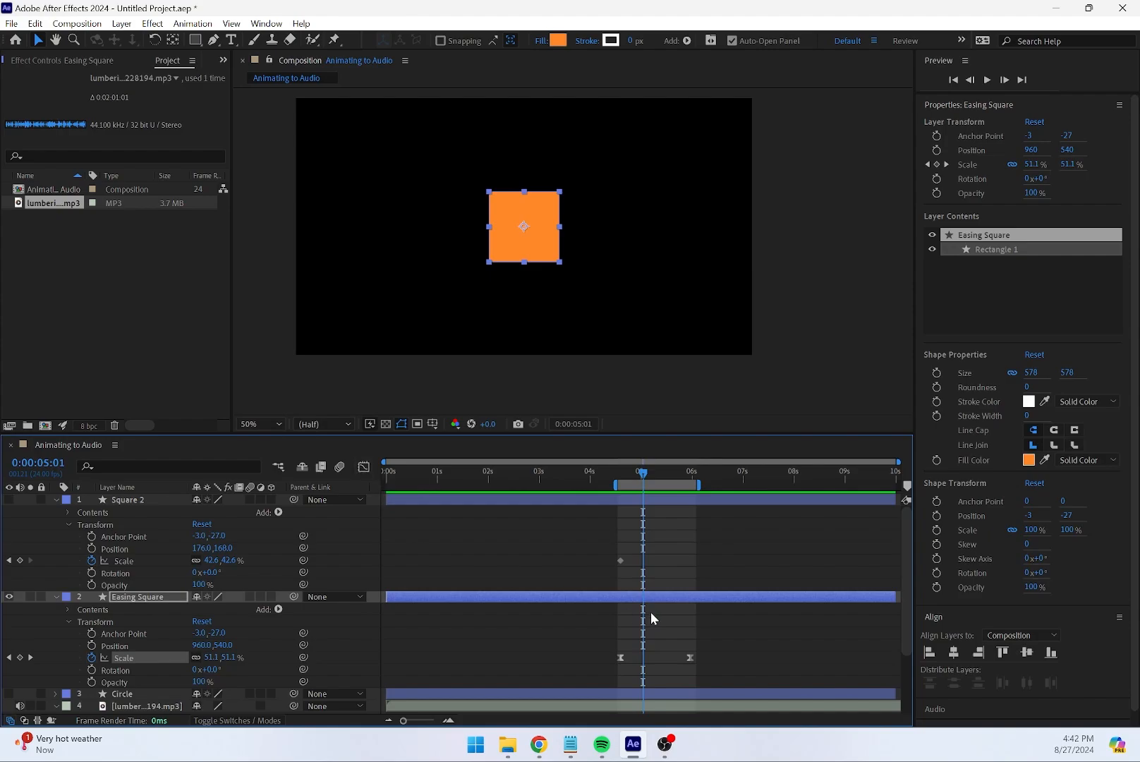
pyautogui.click(656, 633)
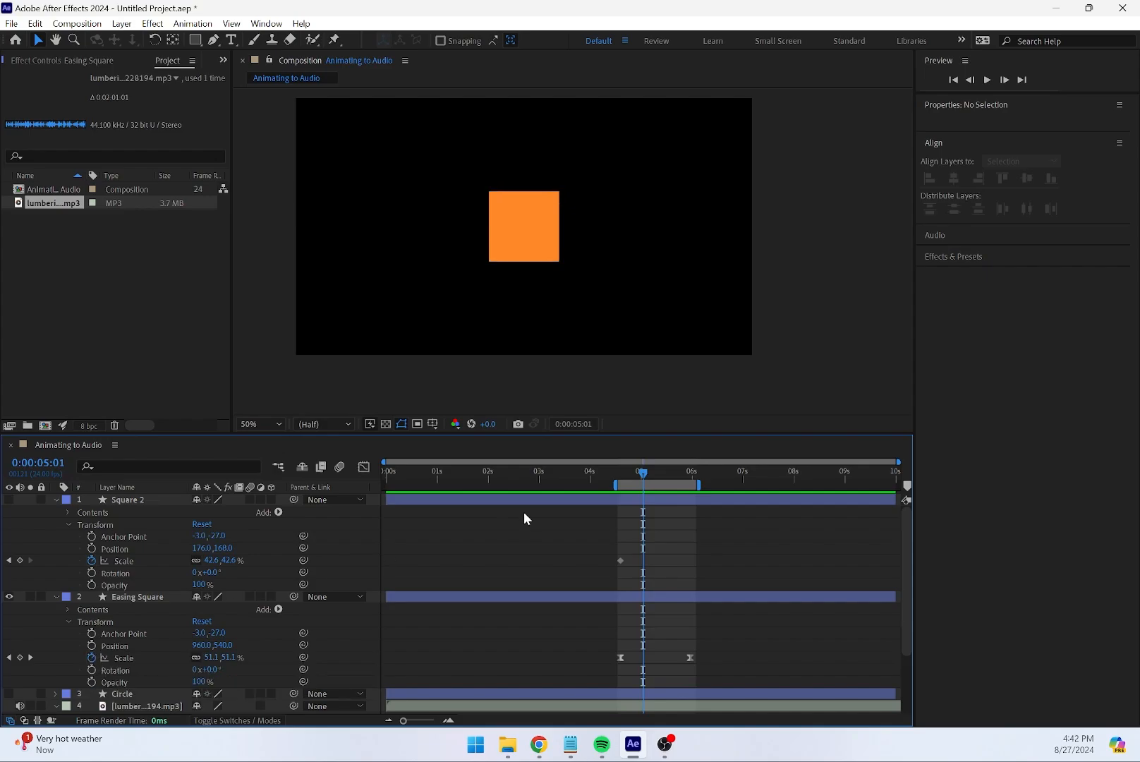
pyautogui.click(57, 596)
pyautogui.click(8, 596)
# Show the Square 2 layer and switch its keyframing from Scale to Rotation
pyautogui.click(9, 500)
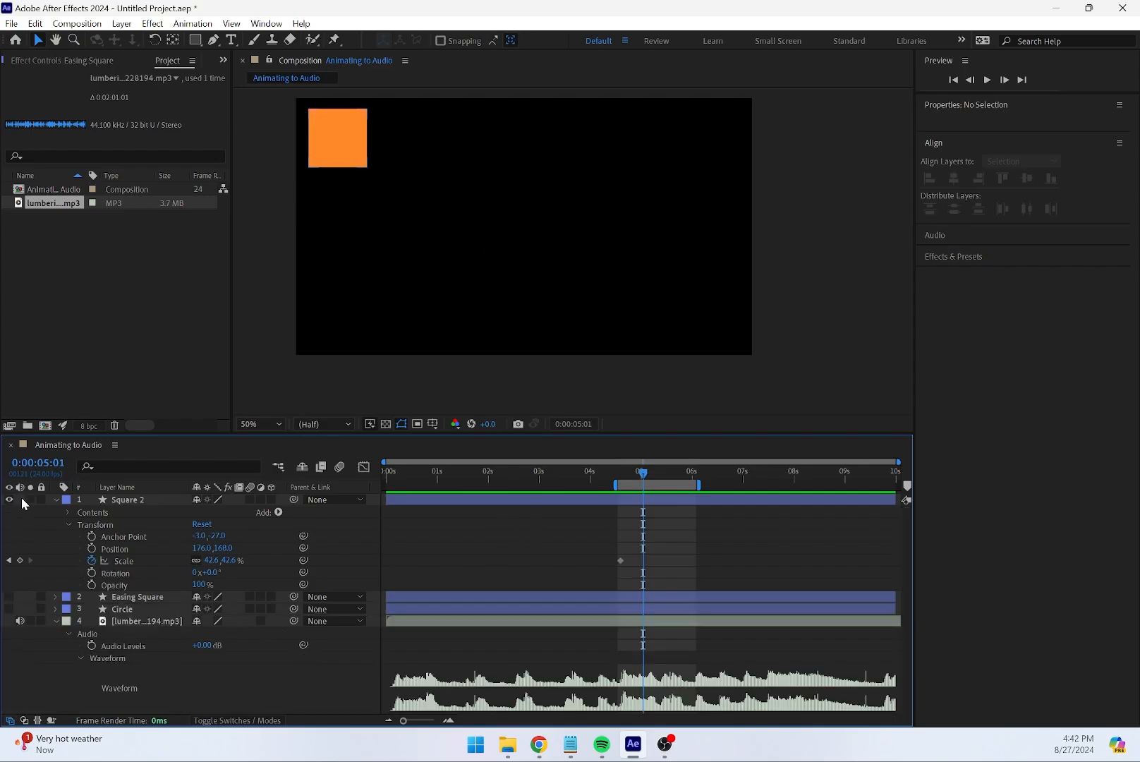
pyautogui.click(91, 560)
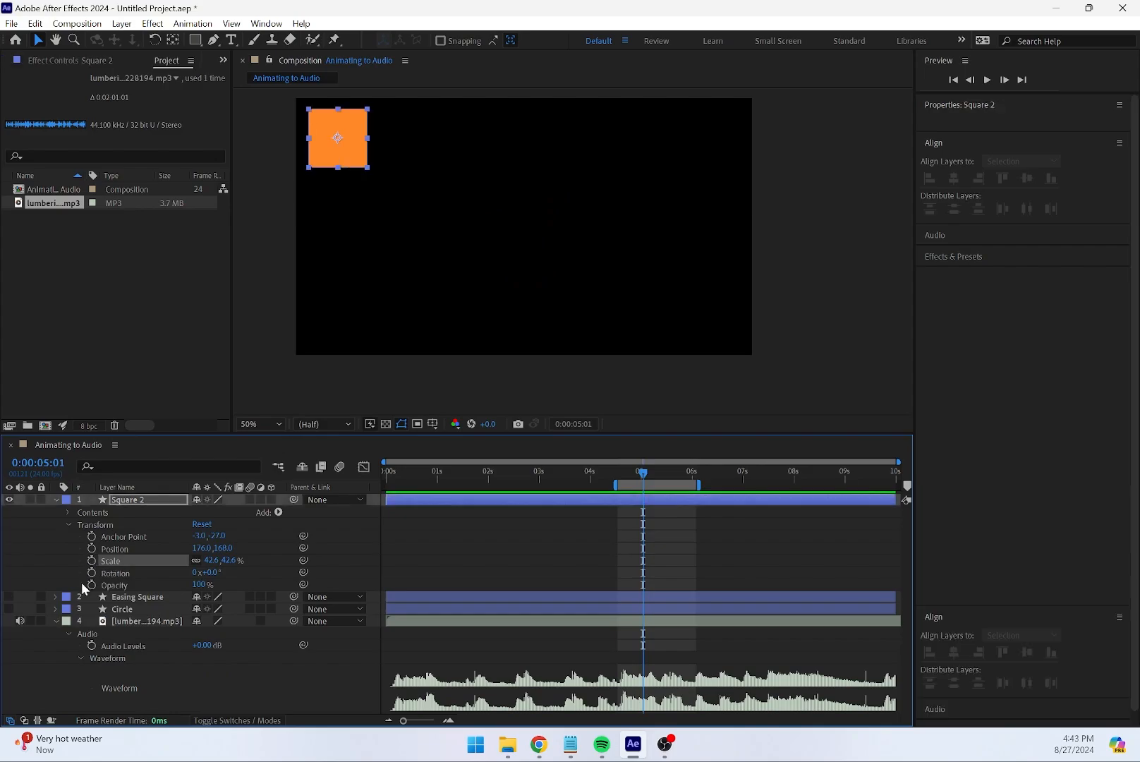
pyautogui.click(91, 572)
# Centre Square 2 horizontally and vertically in the composition
pyautogui.moveTo(349, 151); pyautogui.dragTo(552, 246)
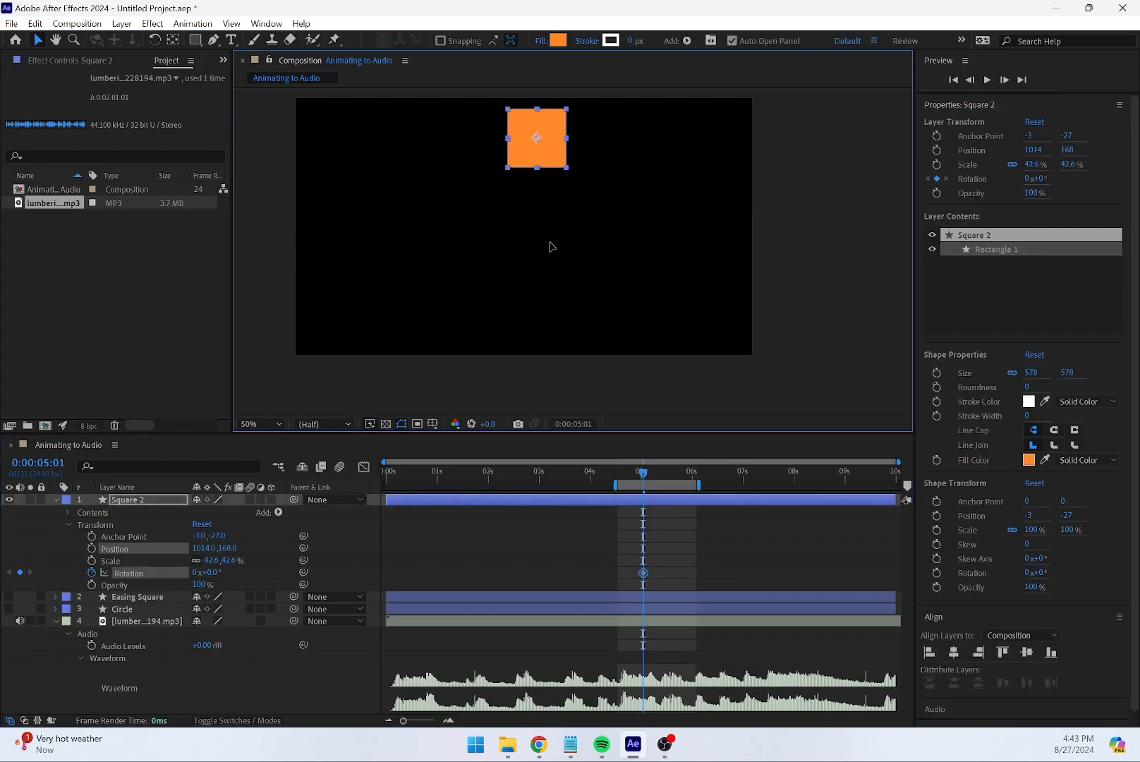
pyautogui.click(954, 652)
pyautogui.click(1026, 652)
pyautogui.click(709, 331)
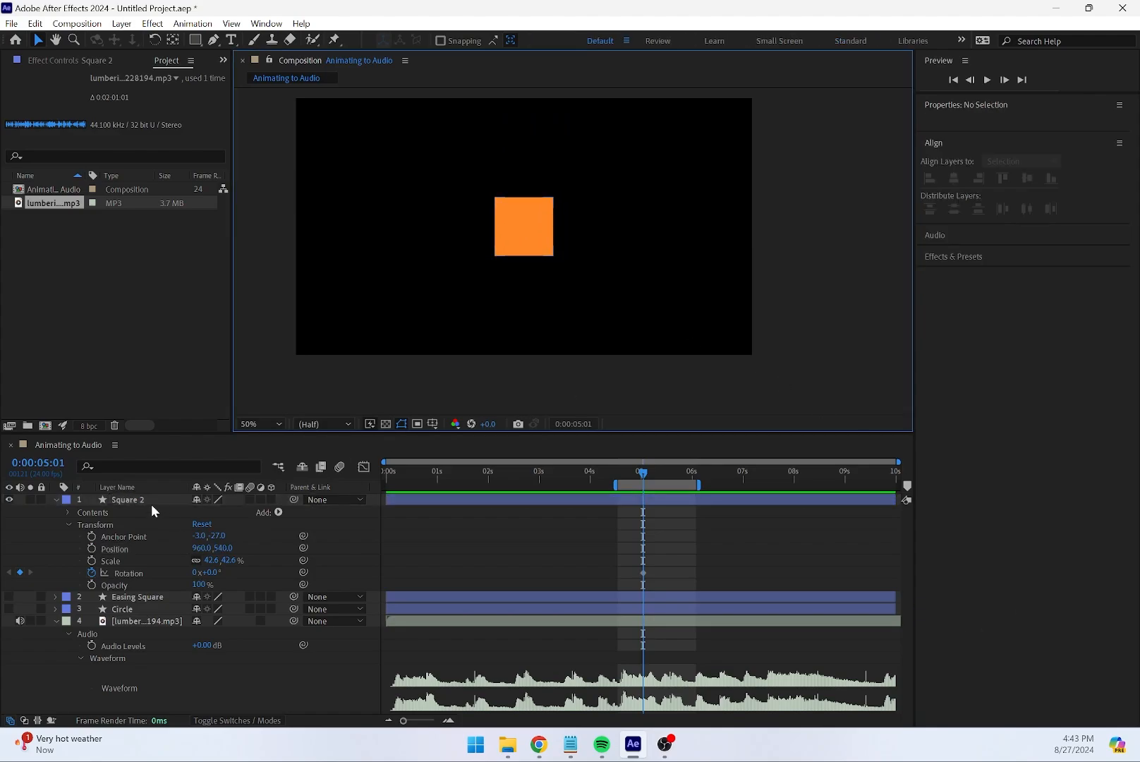
# Move Square 2's Rotation keyframe to 0:00:04:13
pyautogui.click(131, 571)
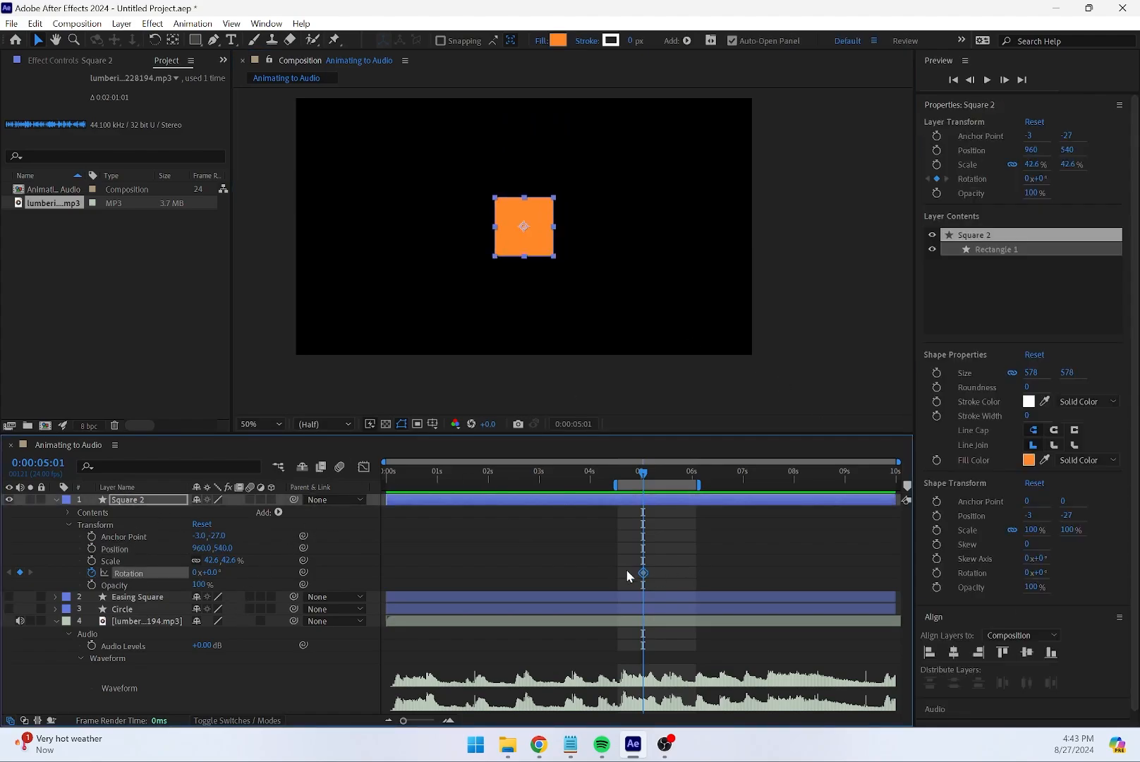
pyautogui.moveTo(643, 573); pyautogui.dragTo(620, 573)
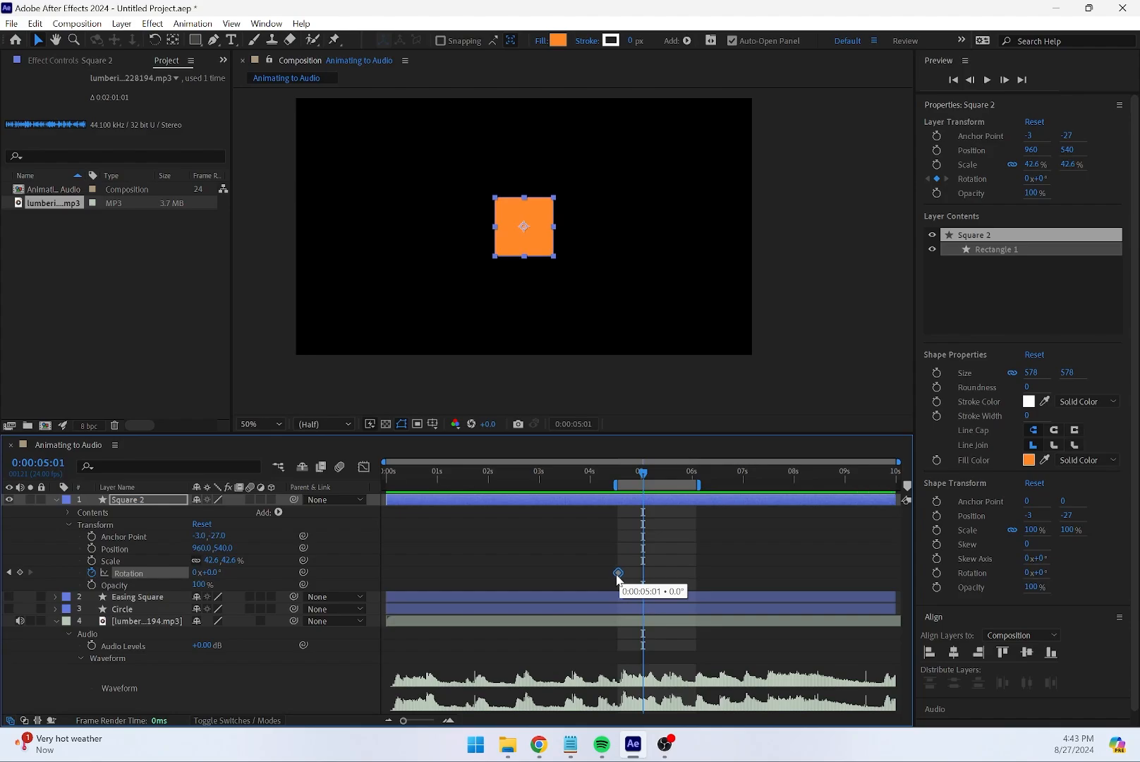
# Add a Rotation keyframe of 3 full revolutions to Square 2 at 0:00:05:19 and preview the spin
pyautogui.moveTo(649, 475); pyautogui.dragTo(681, 473)
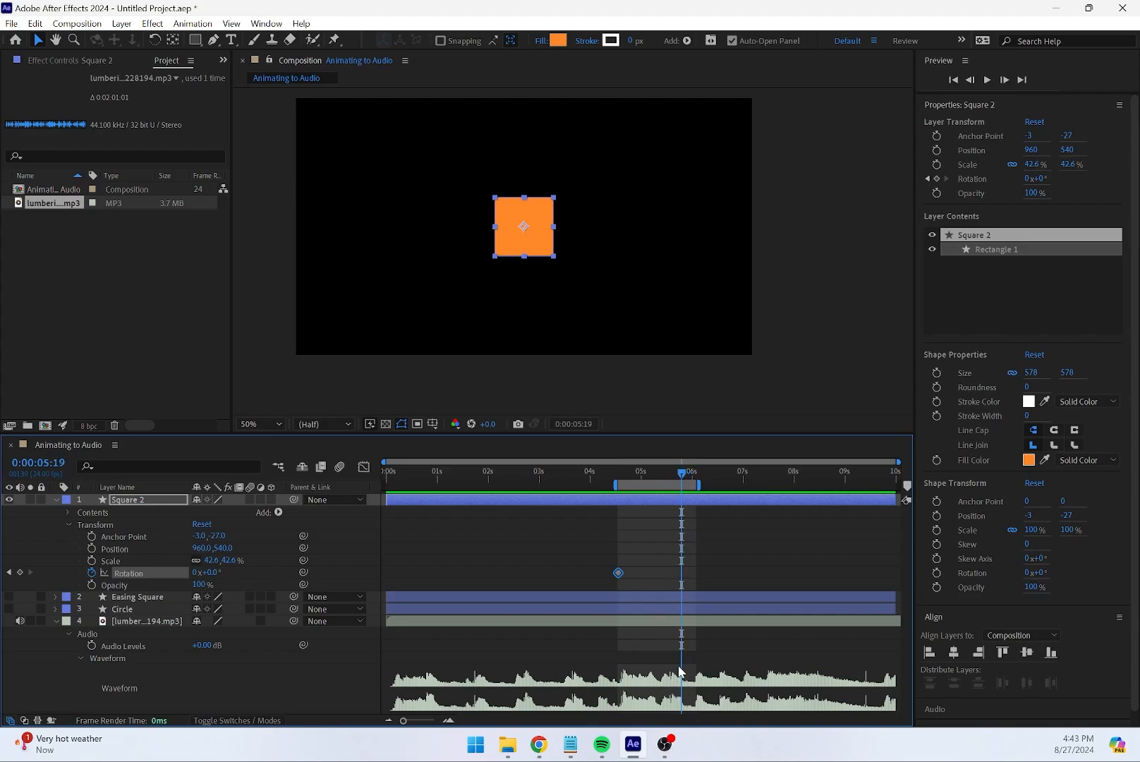
pyautogui.click(209, 572)
pyautogui.click(196, 572)
pyautogui.click(499, 554)
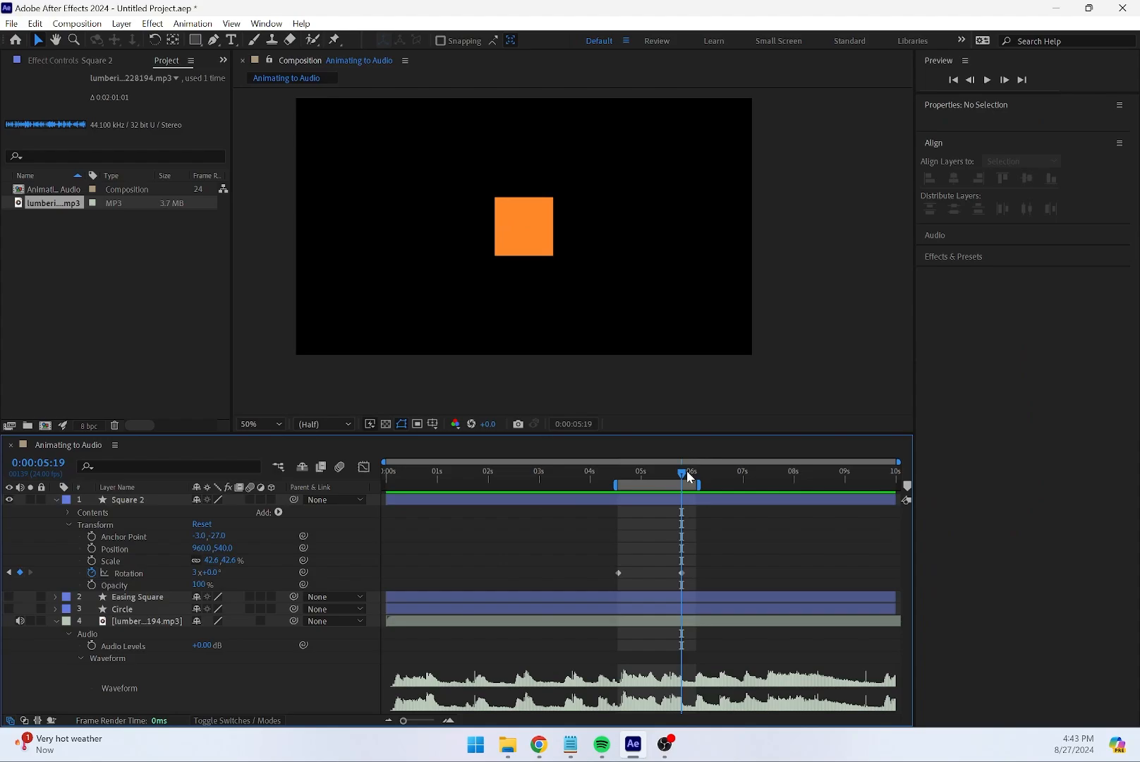
pyautogui.moveTo(686, 471); pyautogui.dragTo(619, 472)
pyautogui.press('space')
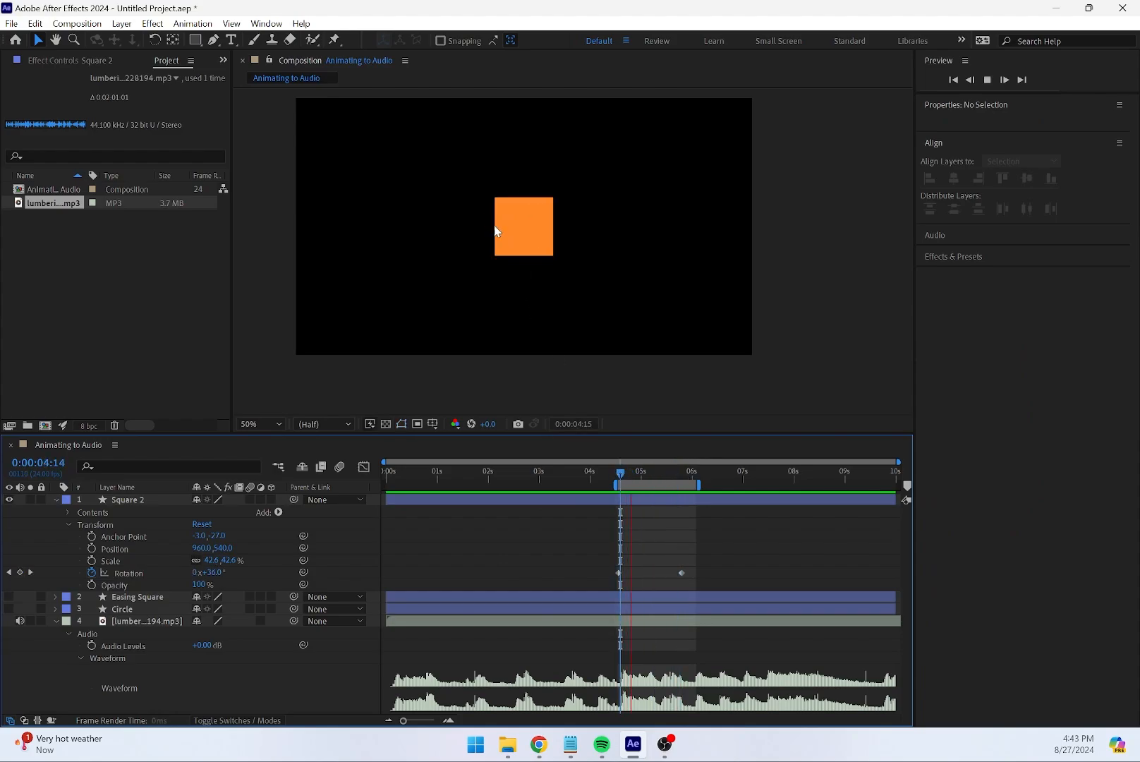
pyautogui.press('space')
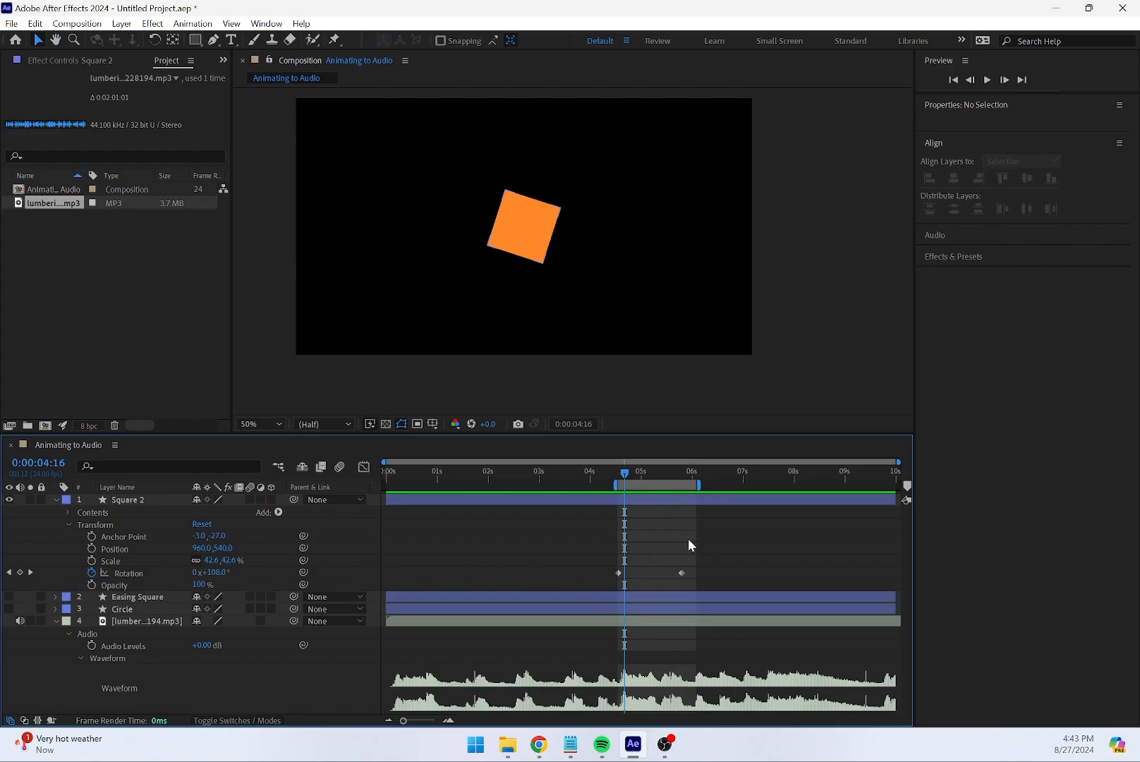
# Set Square 2's Rotation keyframe at 0:00:05:19 to 1 full revolution and preview the spin from 0:00:04:13
pyautogui.click(681, 572)
pyautogui.click(675, 478)
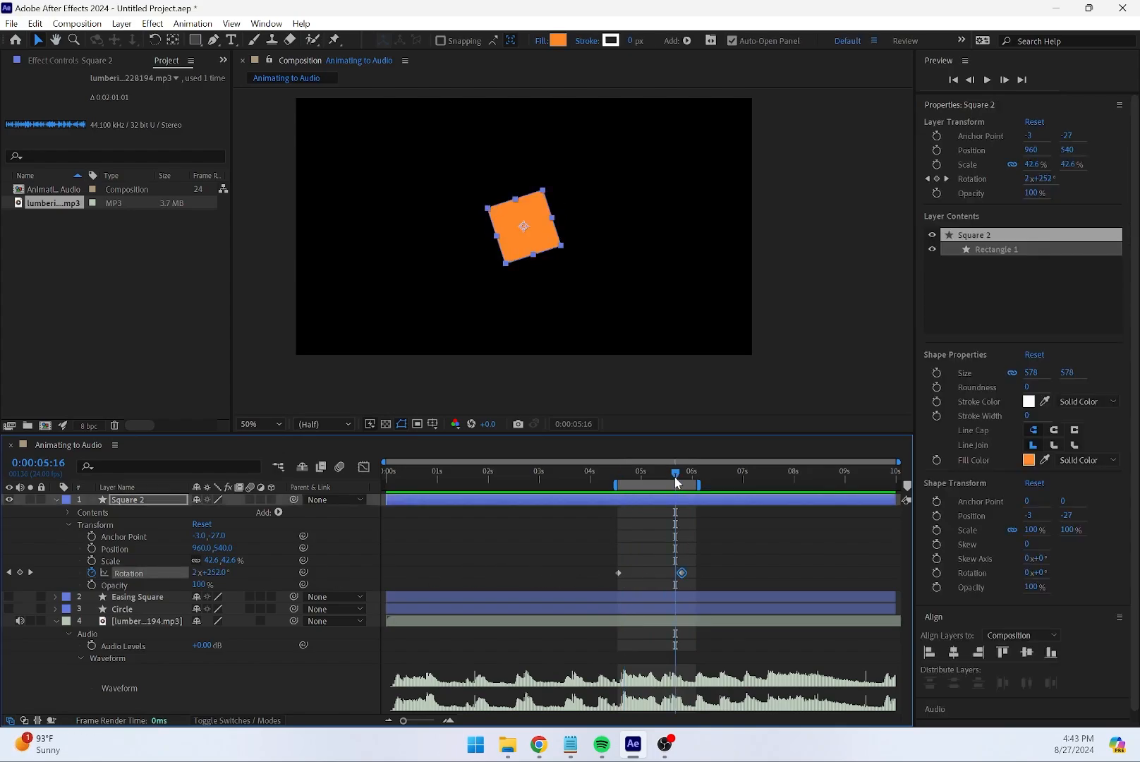
pyautogui.moveTo(681, 478); pyautogui.dragTo(686, 482)
pyautogui.click(679, 472)
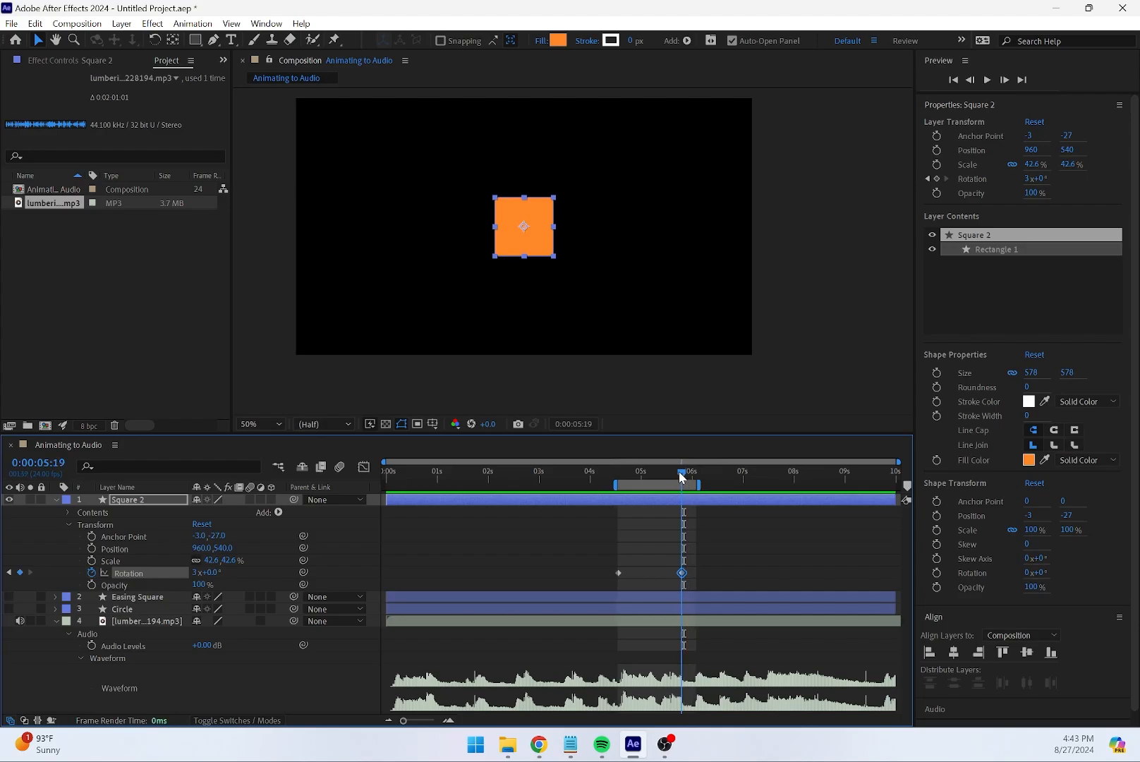
pyautogui.click(196, 572)
pyautogui.write('1')
pyautogui.click(459, 548)
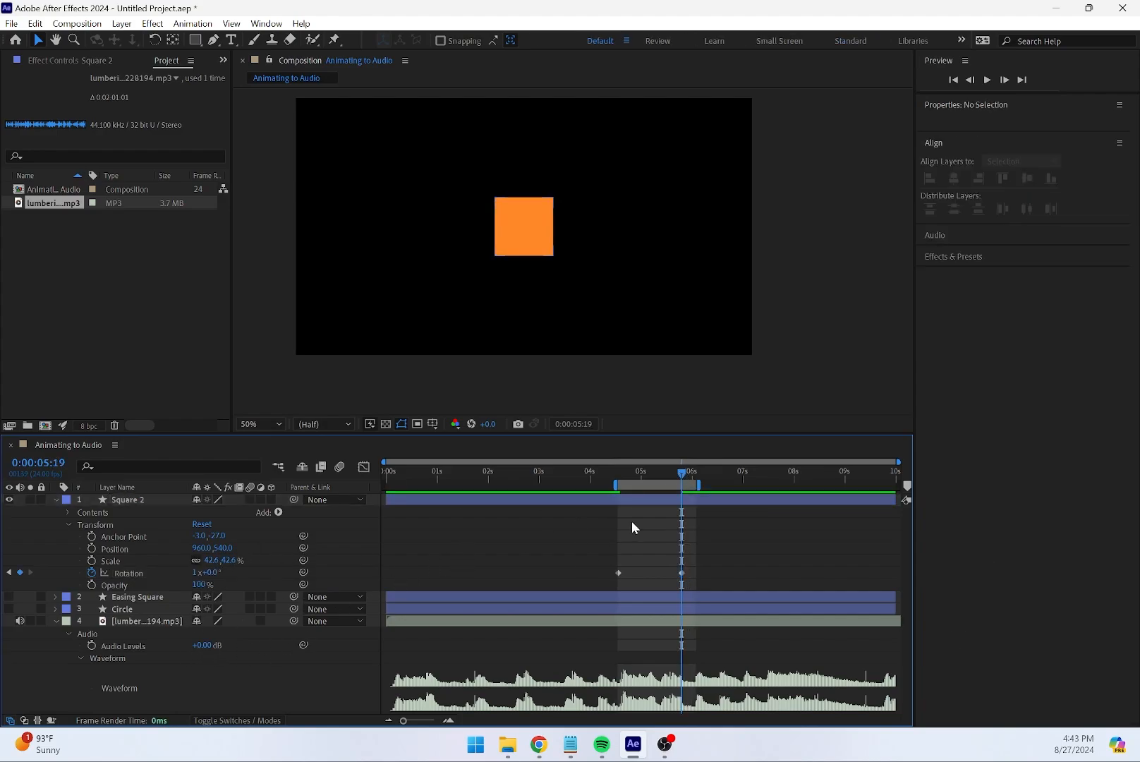
pyautogui.press('space')
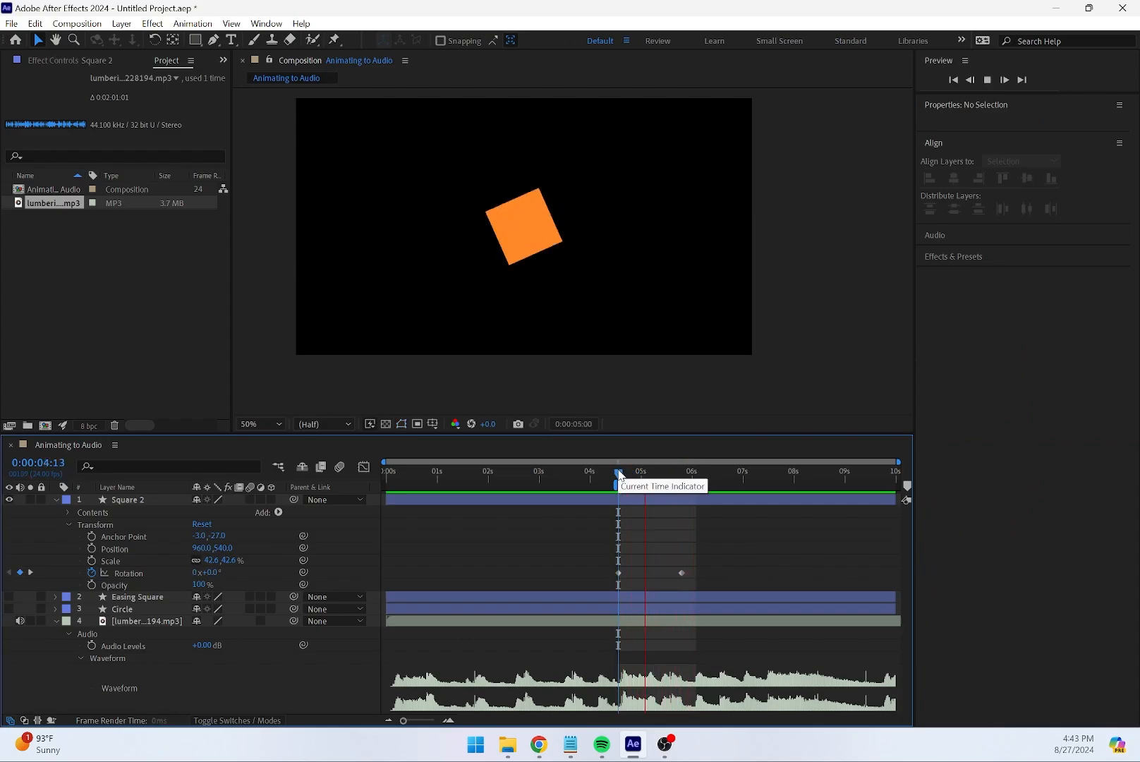
pyautogui.press('space')
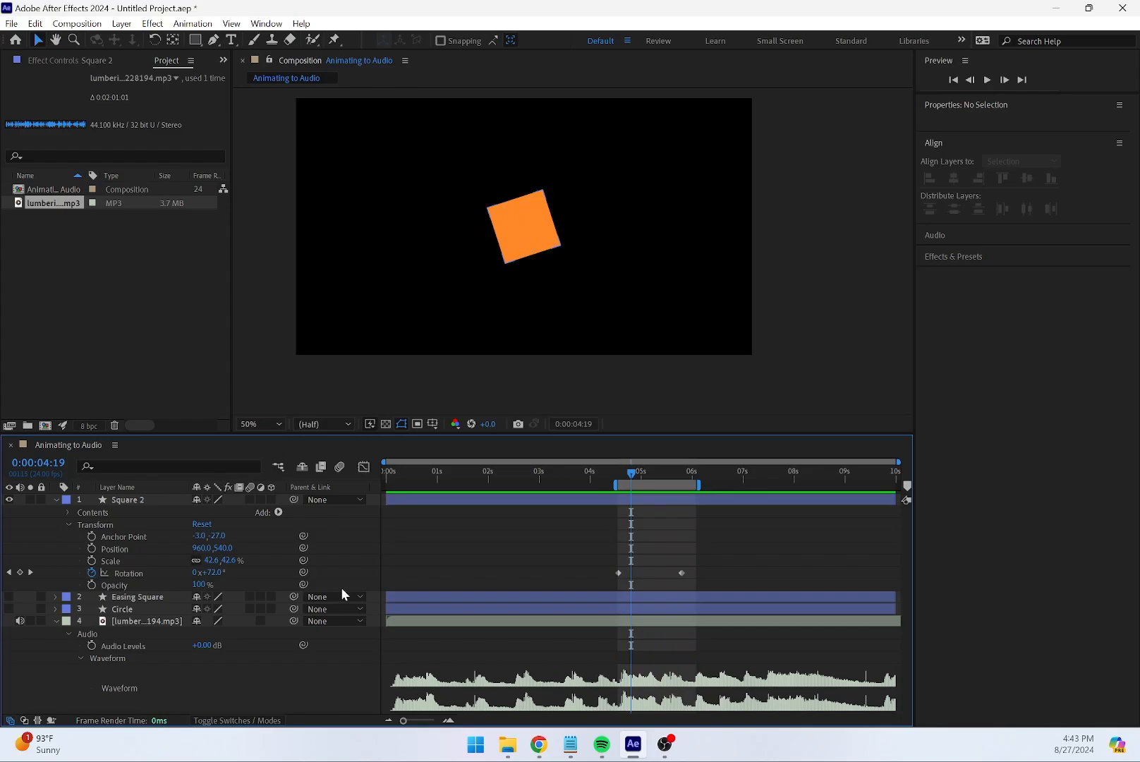
# Apply Easy Ease Out to Square 2's Rotation keyframe at 0:00:05:19 and preview the spin from 0:00:04:13
pyautogui.moveTo(631, 472)
pyautogui.mouseDown()
pyautogui.moveTo(678, 485)
pyautogui.moveTo(620, 492)
pyautogui.mouseUp()
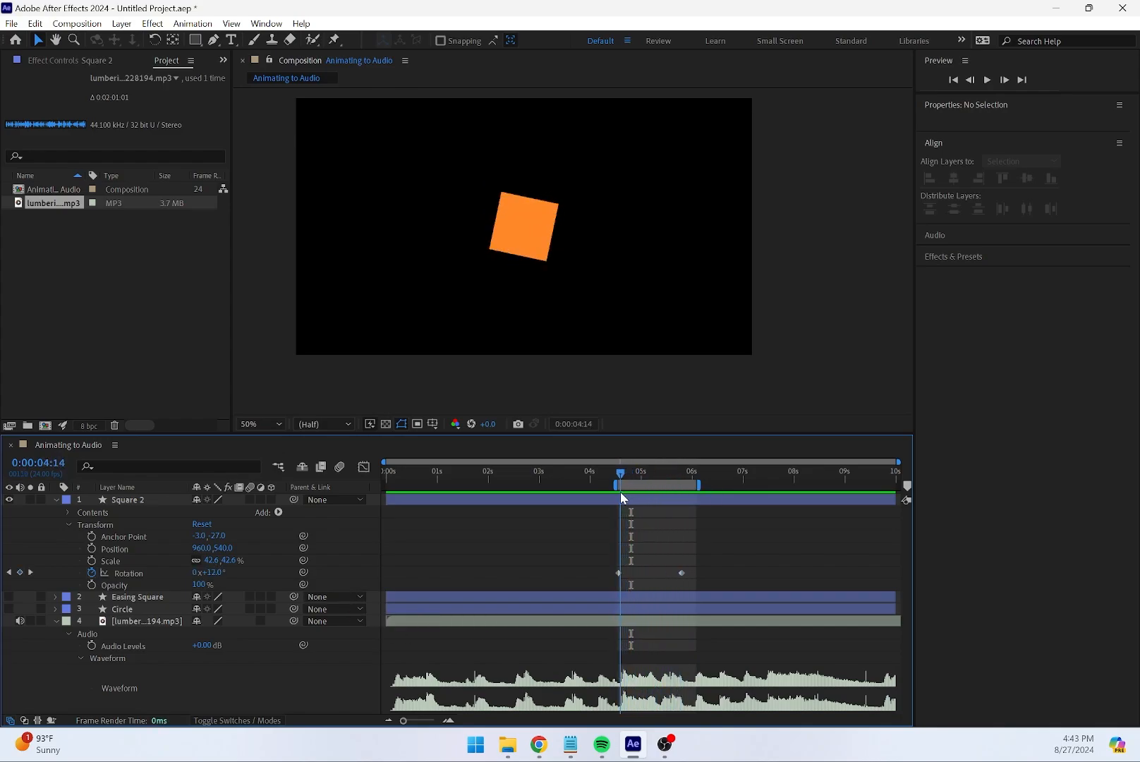
pyautogui.click(681, 573)
pyautogui.rightClick(681, 574)
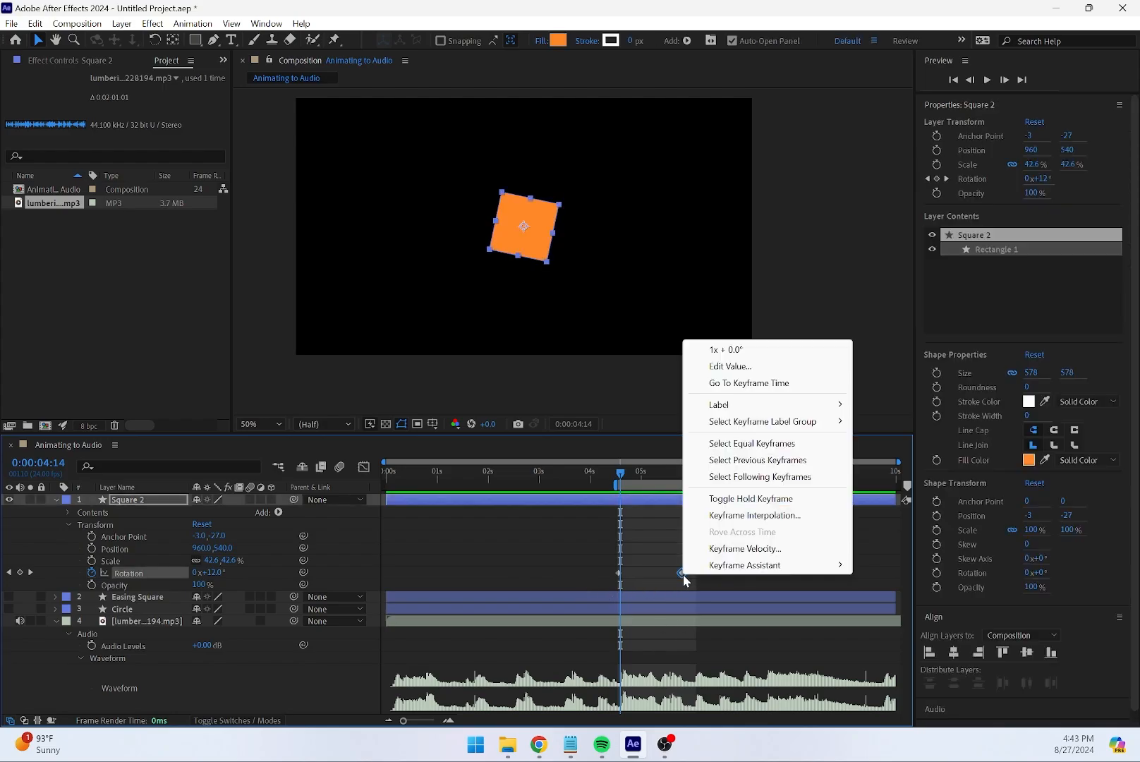
pyautogui.moveTo(739, 566)
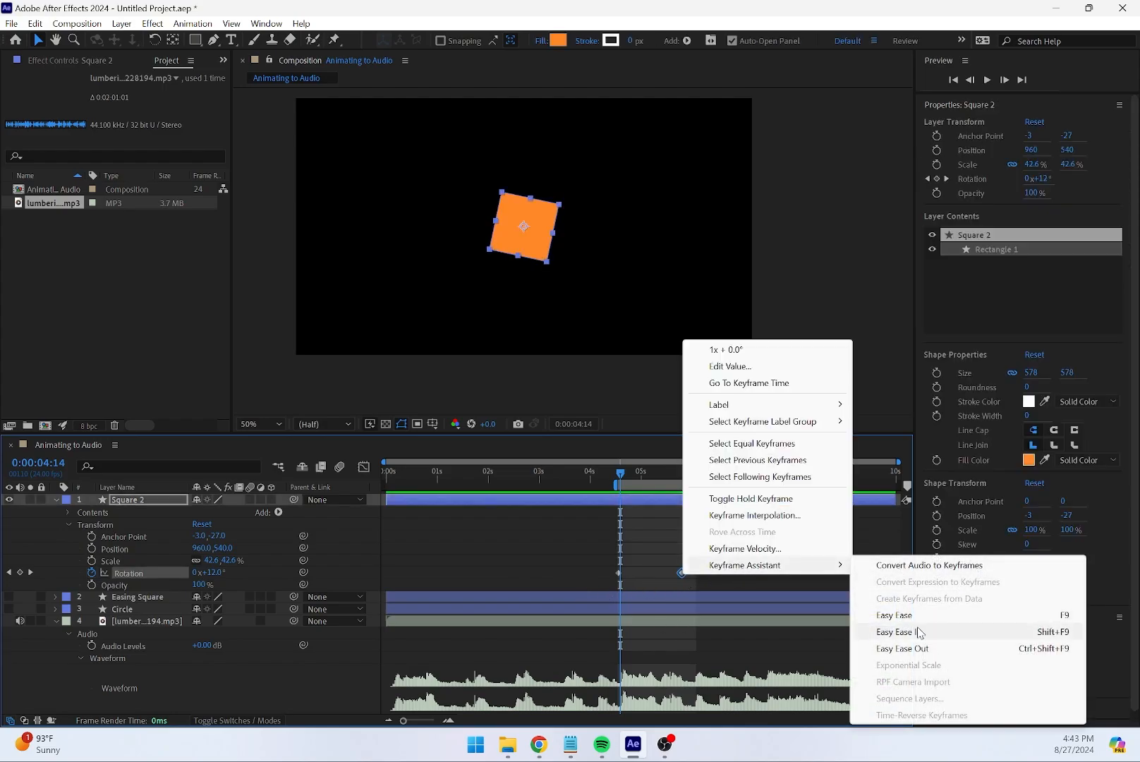
pyautogui.click(903, 648)
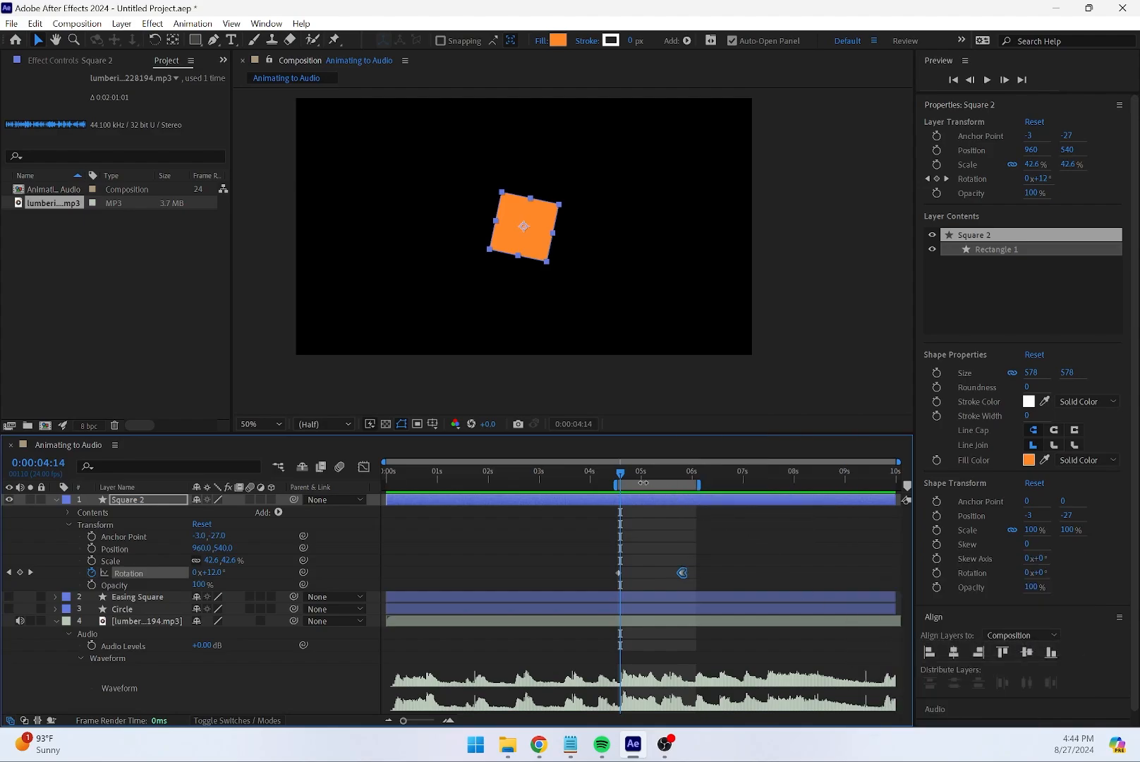
pyautogui.moveTo(619, 481); pyautogui.dragTo(614, 481)
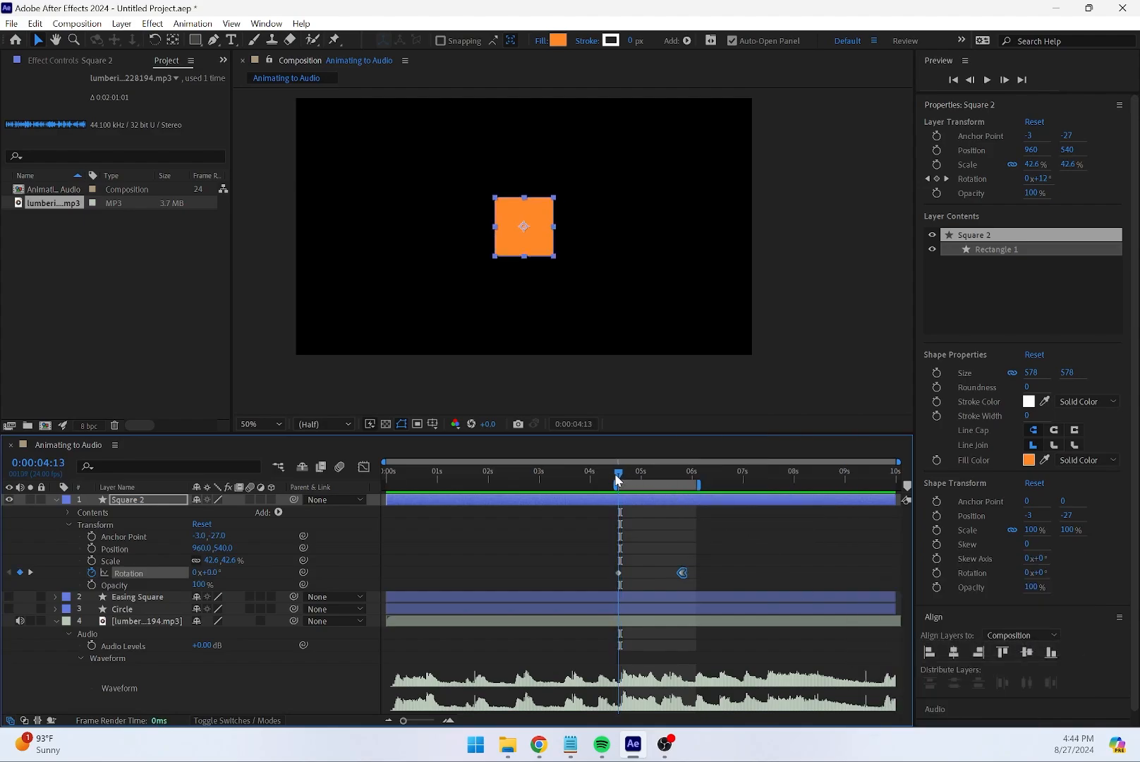
pyautogui.press('space')
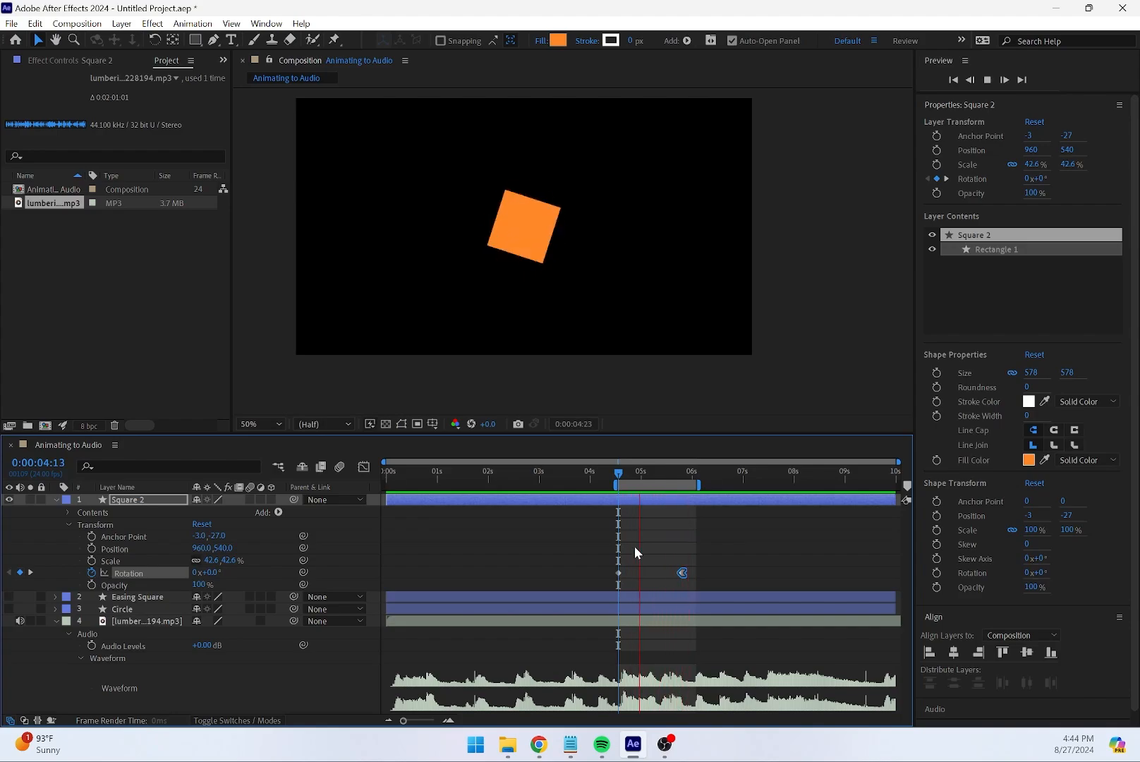
pyautogui.press('space')
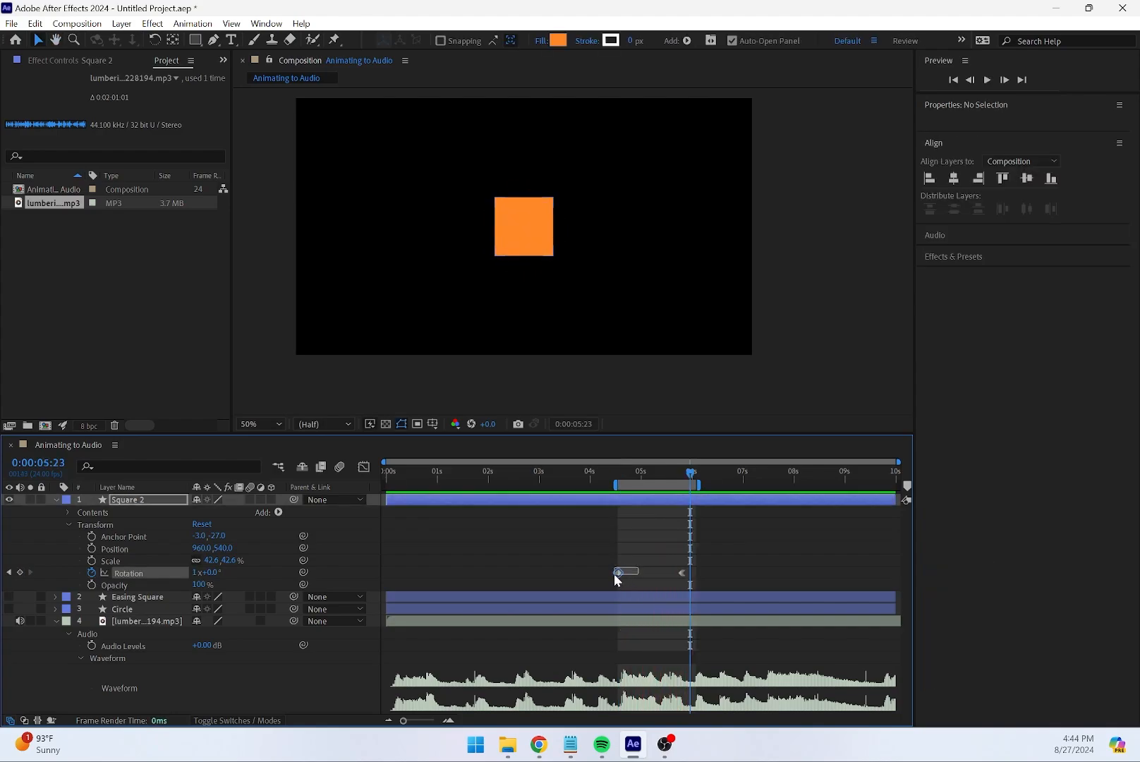
# Apply Easy Ease Out to Square 2's first Rotation keyframe at 0:00:04:13
pyautogui.rightClick(618, 573)
pyautogui.moveTo(677, 564)
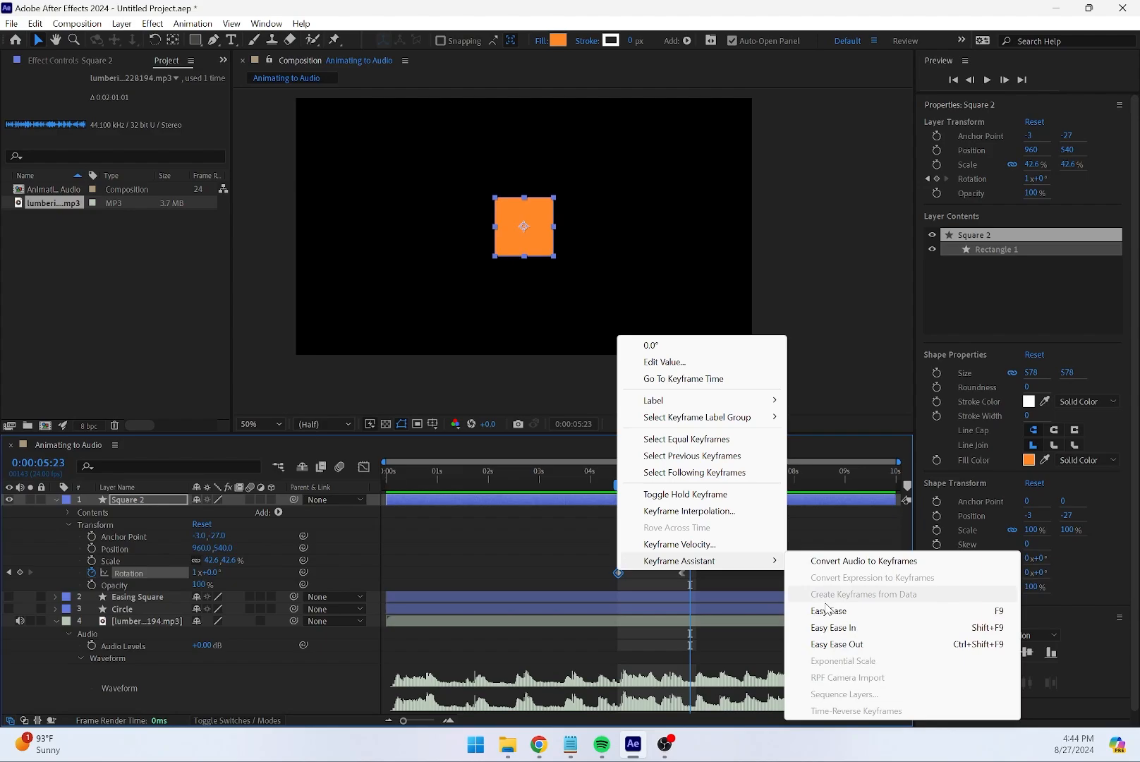
pyautogui.click(850, 643)
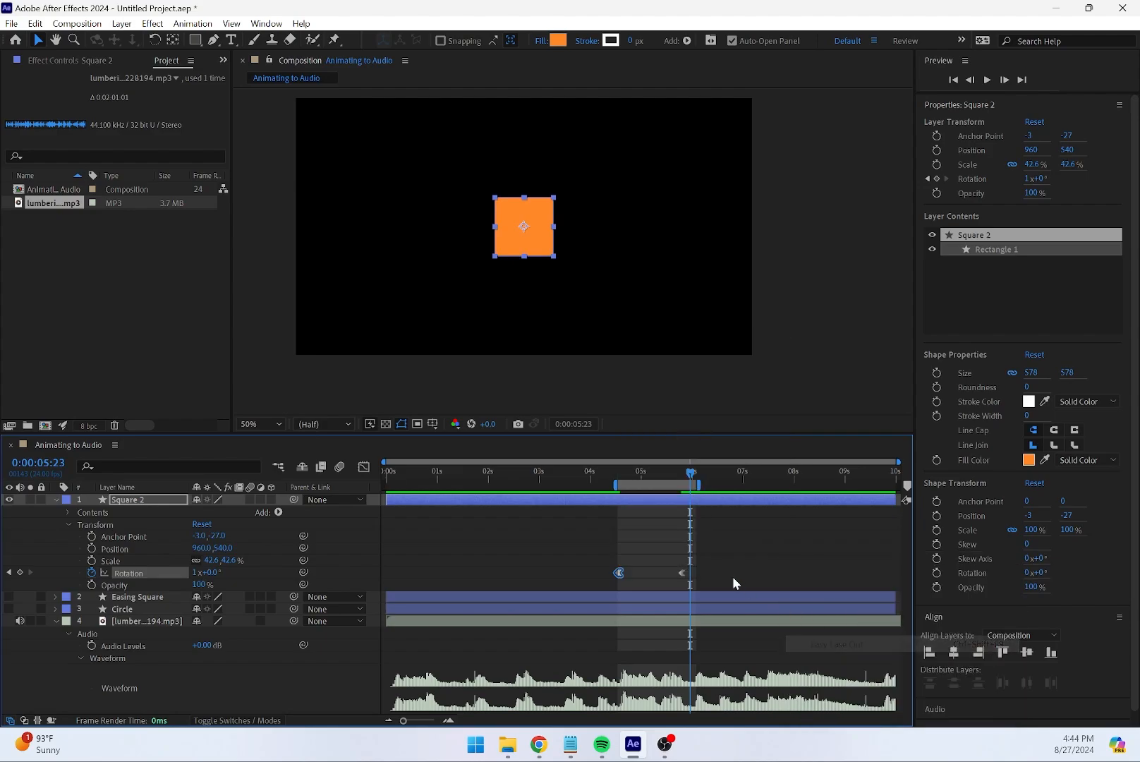
# Apply Easy Ease In and Easy Ease Out to Square 2's last Rotation keyframe, then deselect it
pyautogui.rightClick(681, 573)
pyautogui.moveTo(831, 575)
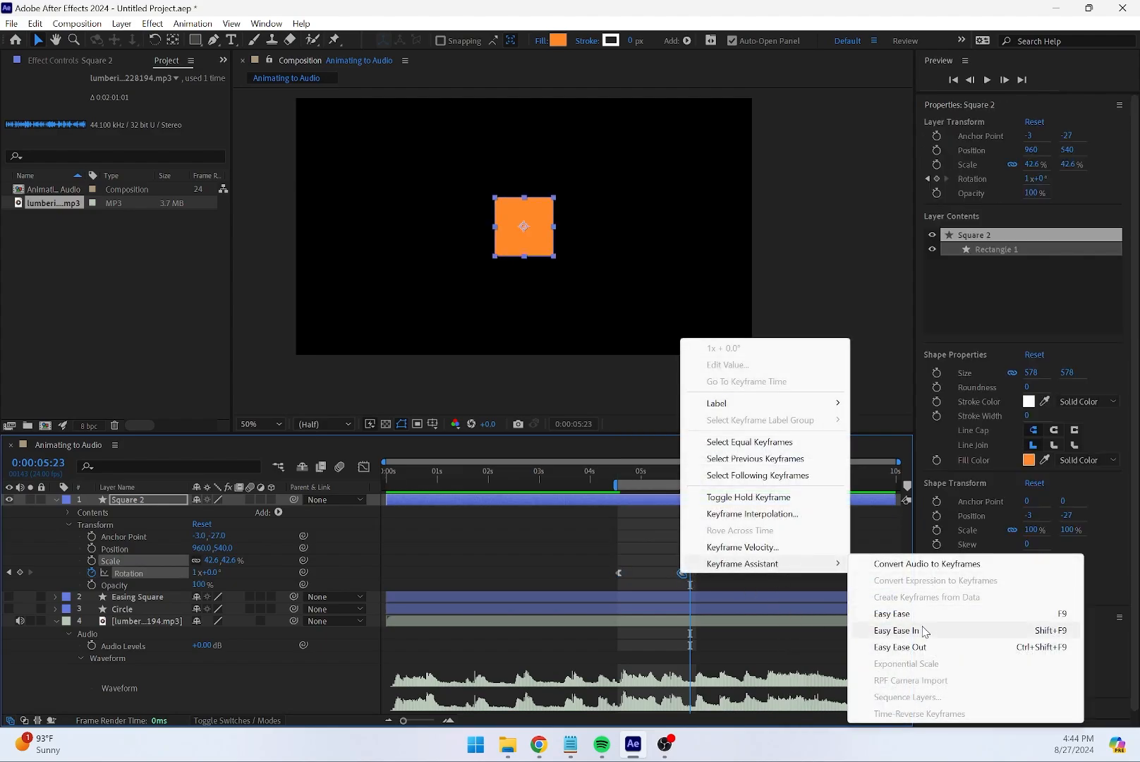
pyautogui.click(868, 630)
pyautogui.rightClick(678, 564)
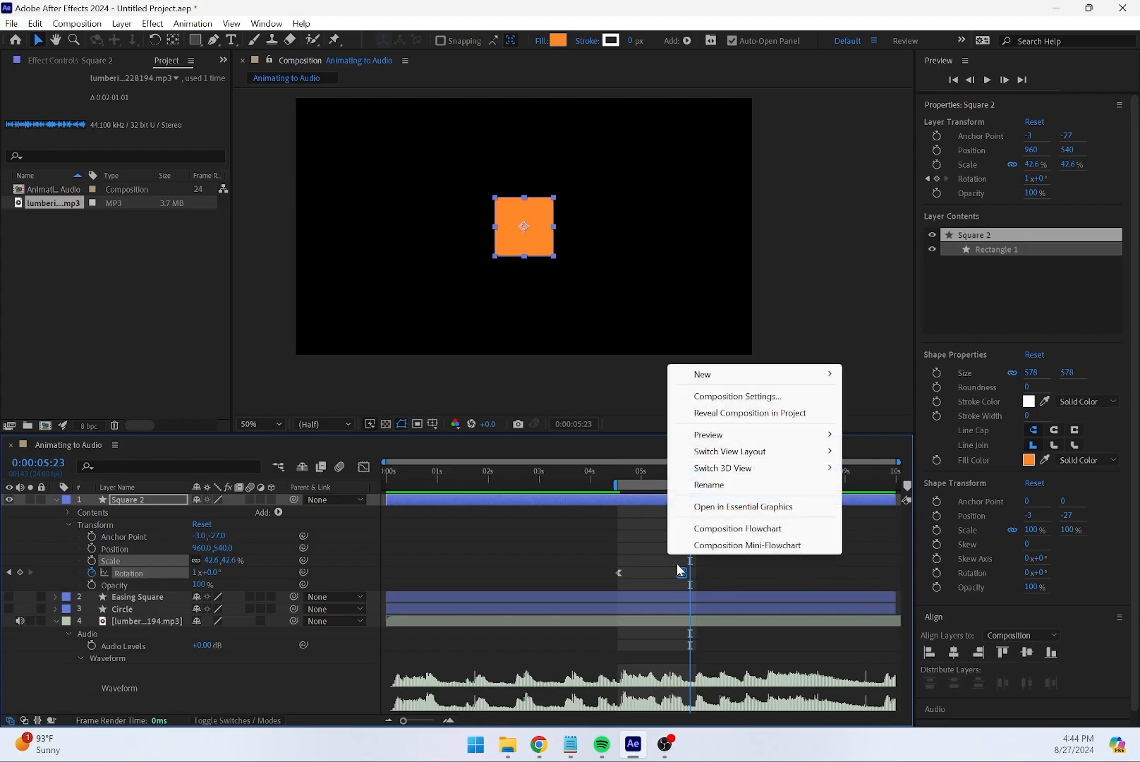
pyautogui.rightClick(683, 572)
pyautogui.moveTo(747, 563)
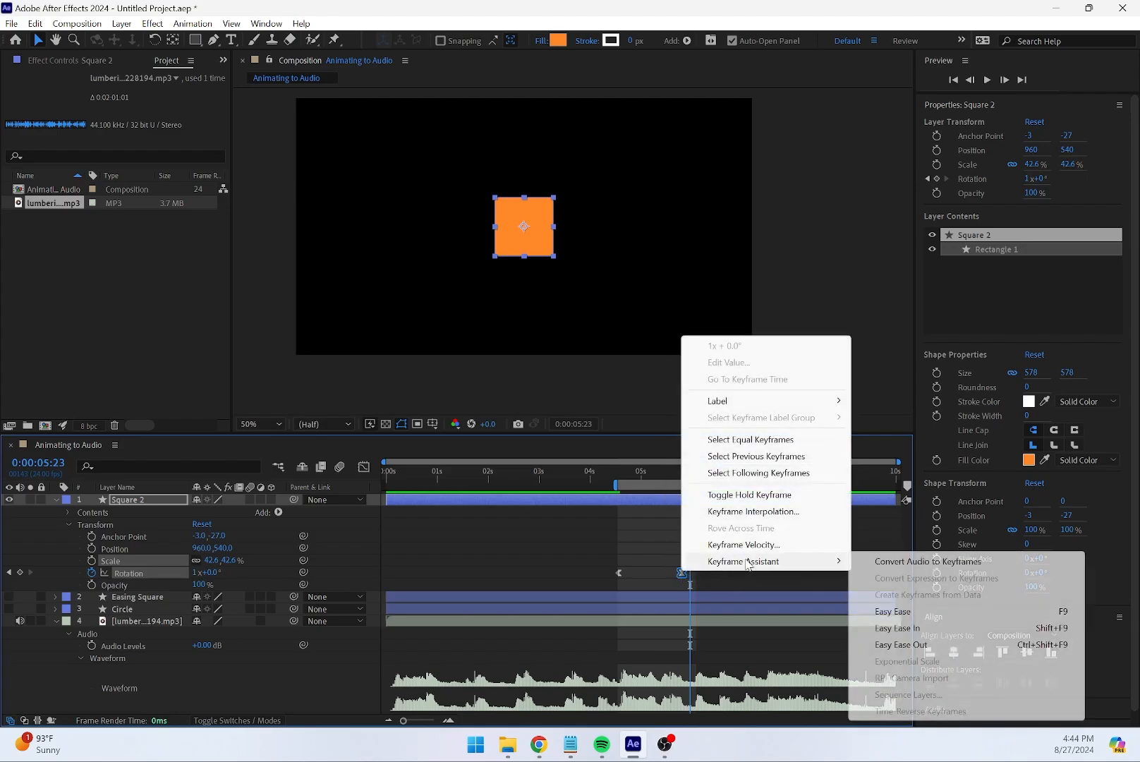
pyautogui.click(903, 645)
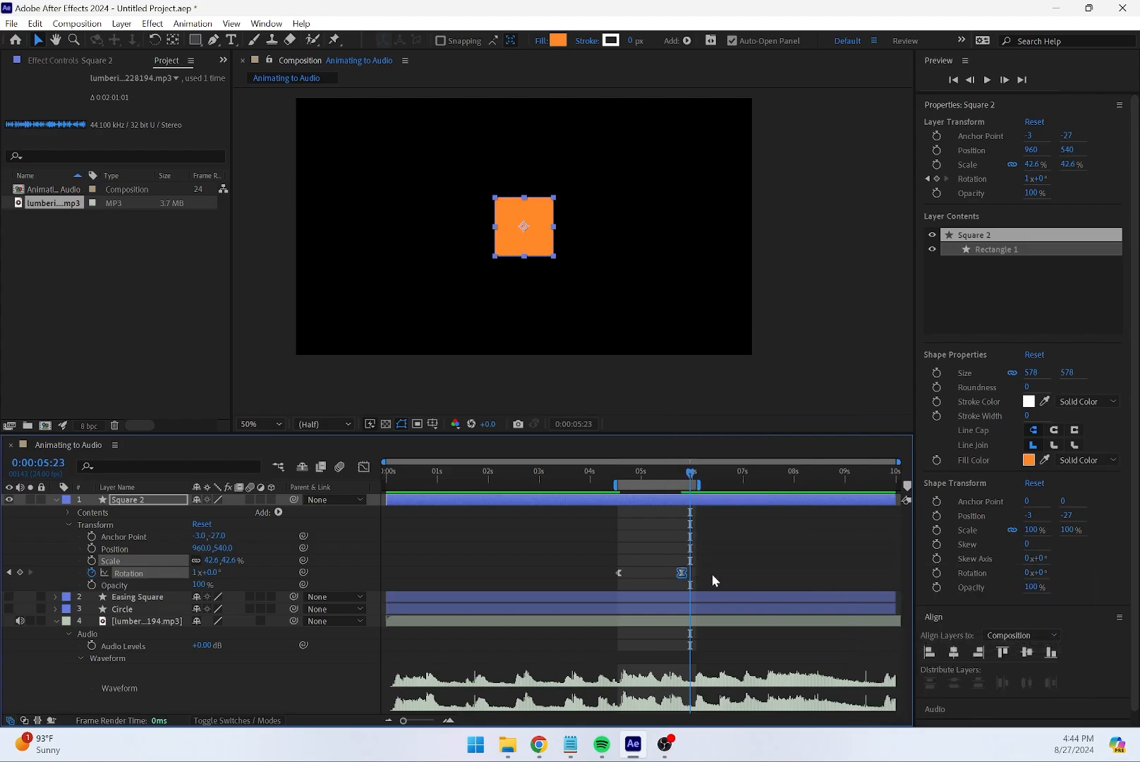
pyautogui.click(669, 553)
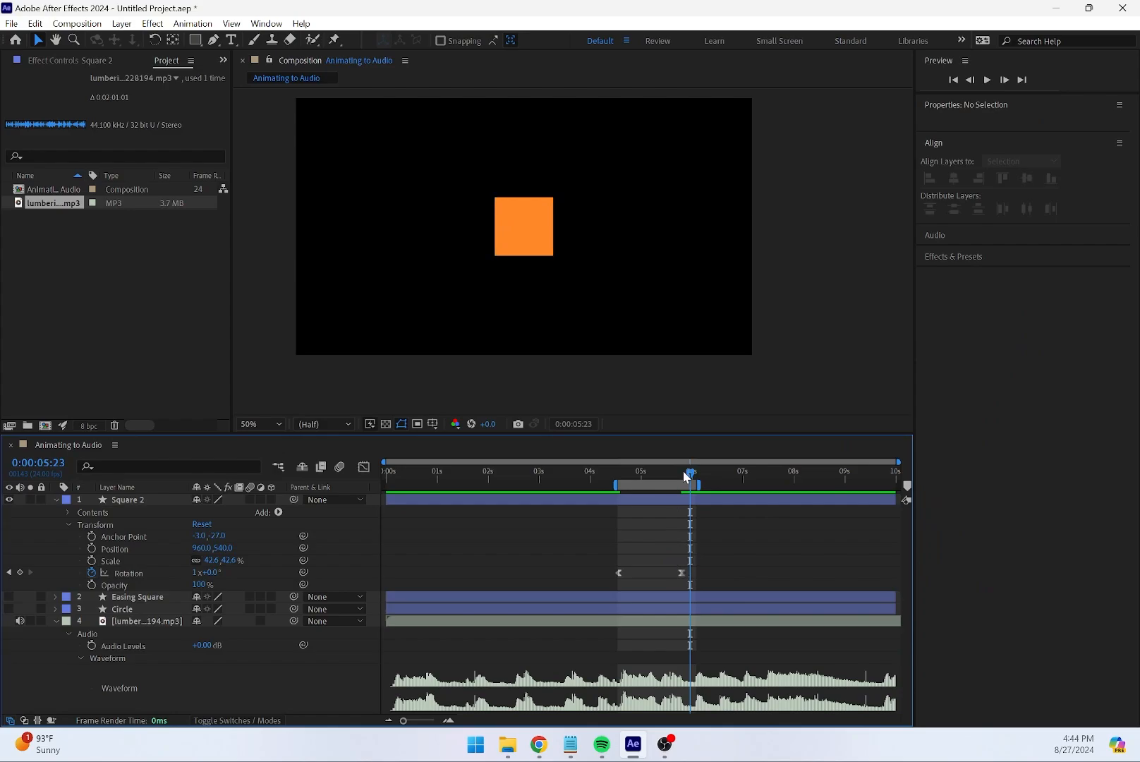
# Delete Square 2's last Rotation keyframe and recreate it at 0:00:05:19 with a value of 1 full revolution
pyautogui.click(681, 573)
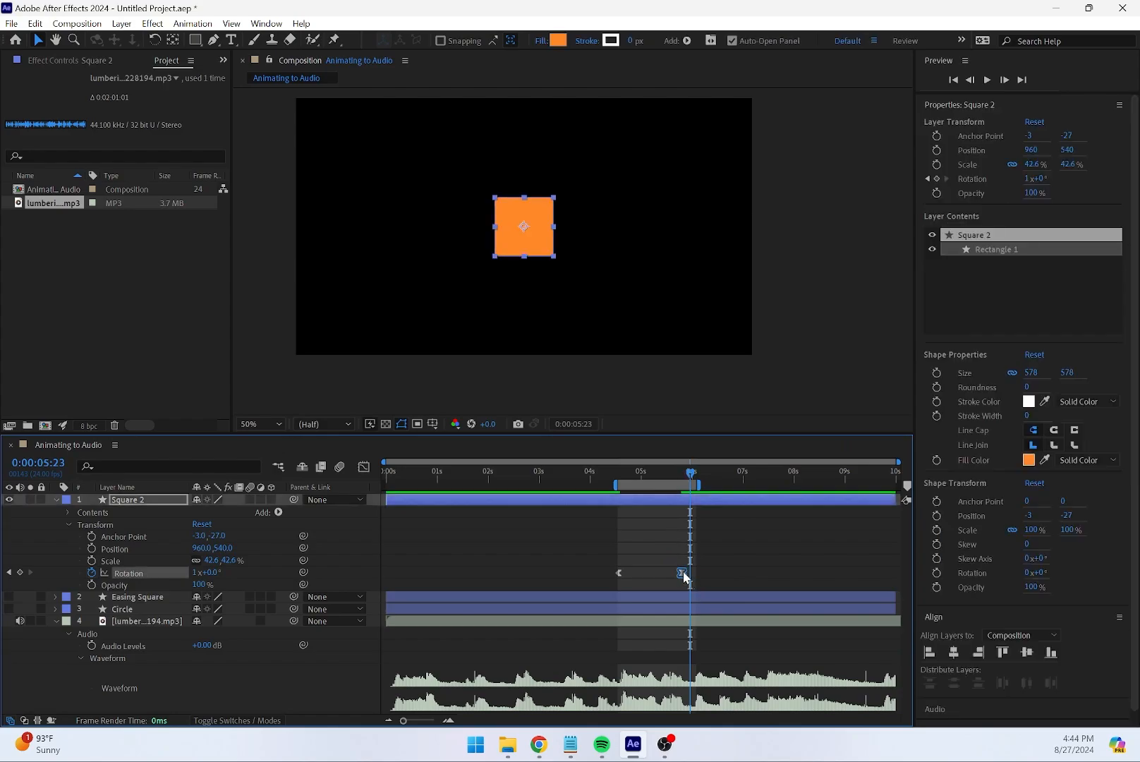
pyautogui.press('Delete')
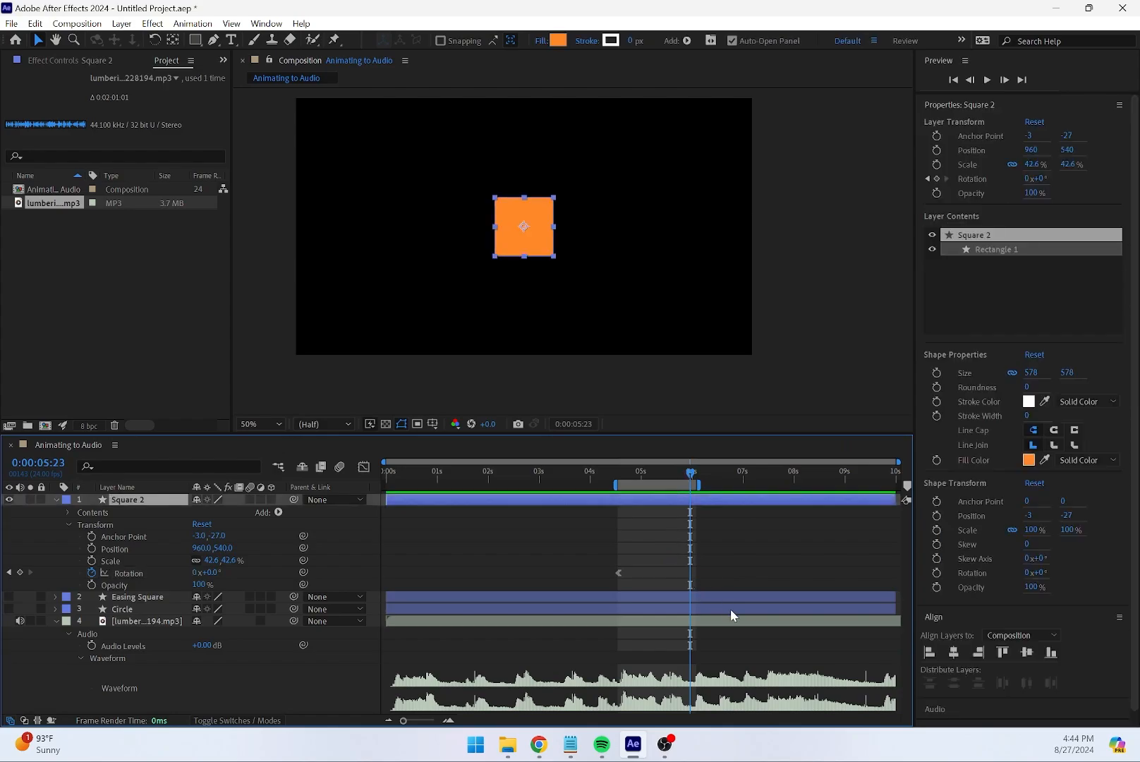
pyautogui.click(685, 476)
pyautogui.moveTo(685, 476); pyautogui.dragTo(682, 476)
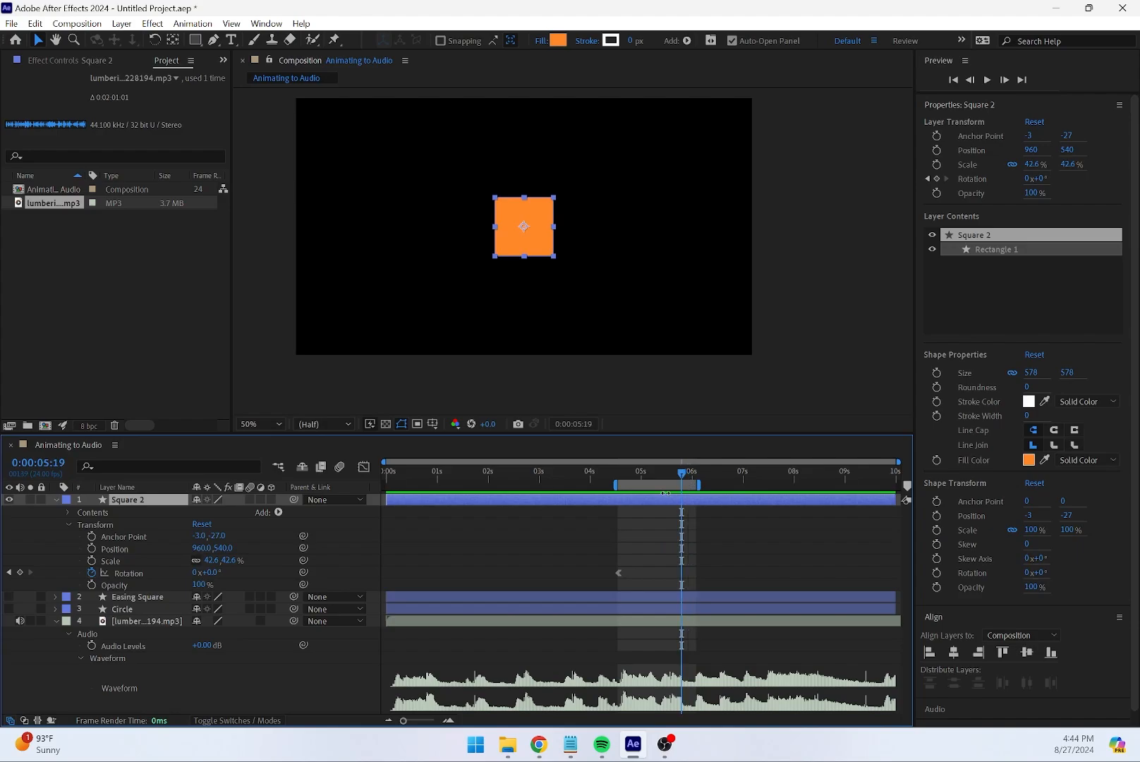
pyautogui.click(196, 572)
pyautogui.press('Return')
# Apply Easy Ease In to the recreated Rotation keyframe at 0:00:05:19 and preview the spin from 0:00:04:12
pyautogui.rightClick(682, 572)
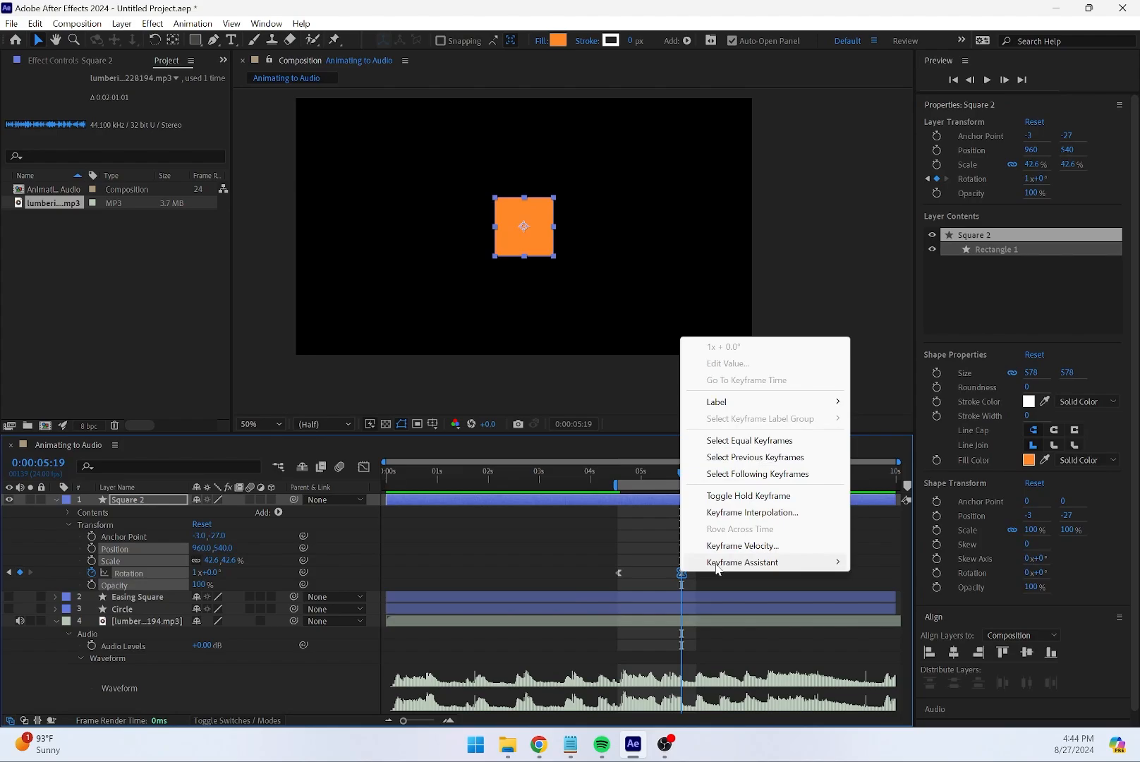
pyautogui.moveTo(716, 568)
pyautogui.click(875, 628)
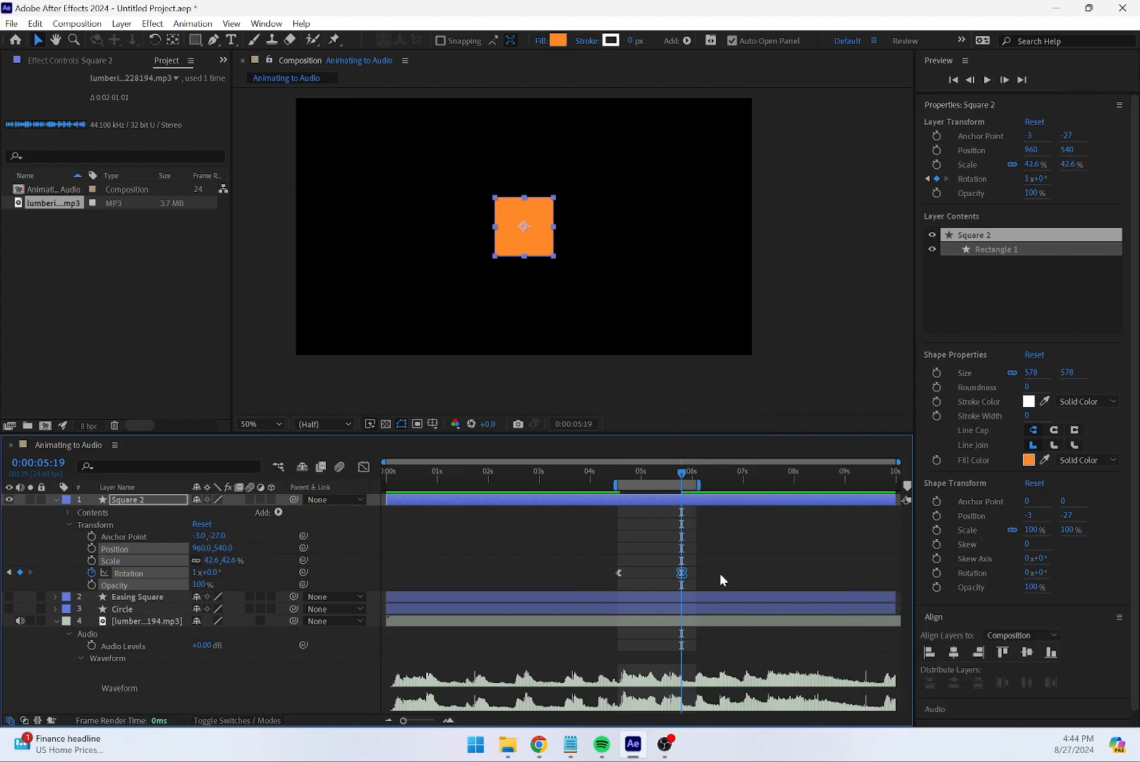
pyautogui.click(616, 472)
pyautogui.press('space')
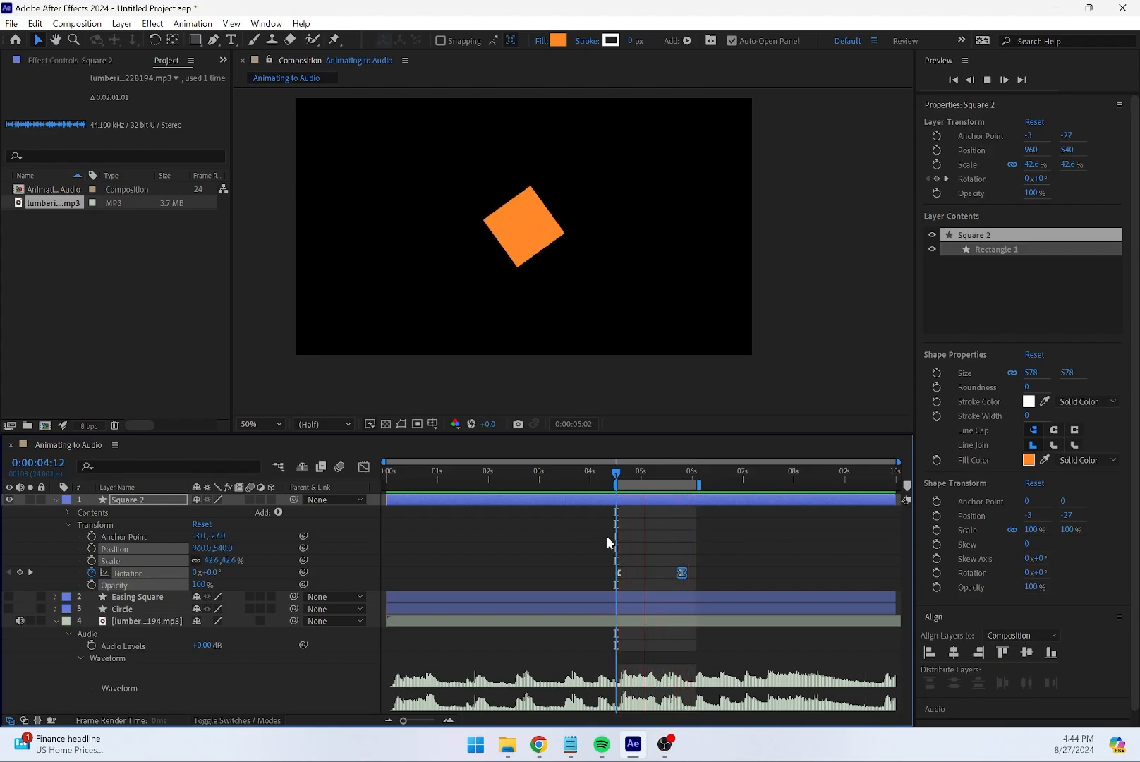
pyautogui.press('space')
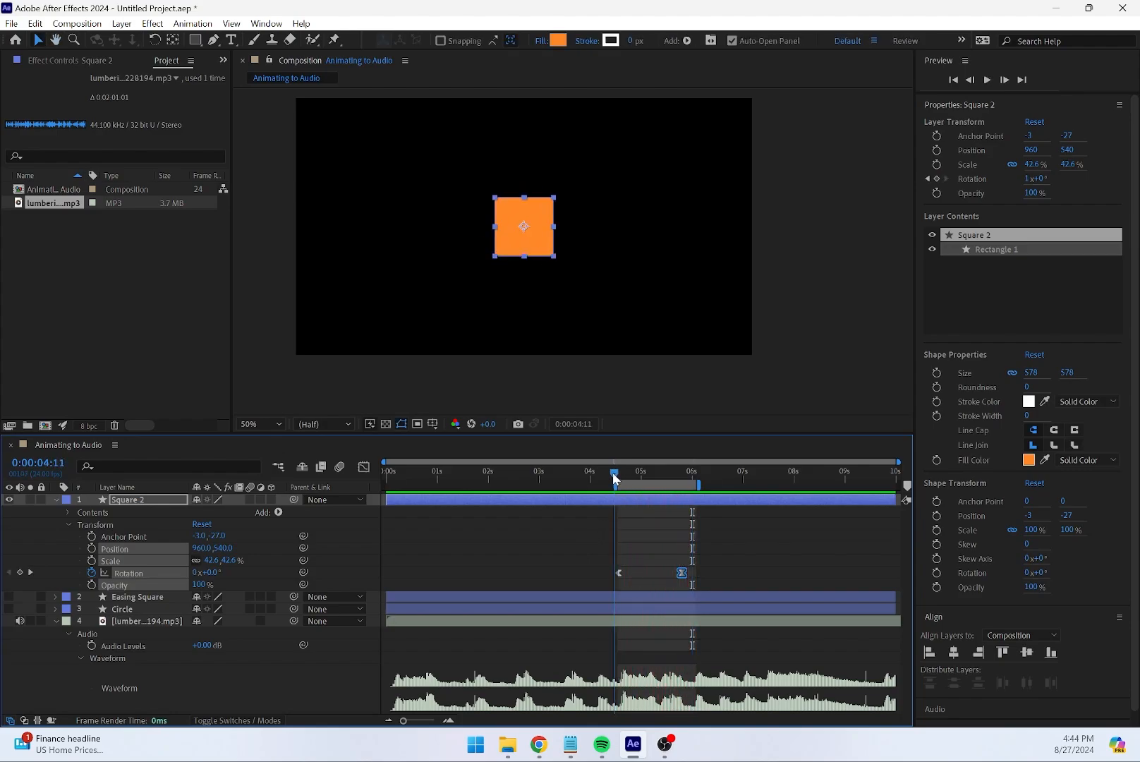
# Select both of Square 2's Rotation keyframes and apply Easy Ease to them
pyautogui.click(625, 478)
pyautogui.moveTo(625, 478); pyautogui.dragTo(677, 484)
pyautogui.click(732, 556)
pyautogui.moveTo(715, 563); pyautogui.dragTo(611, 583)
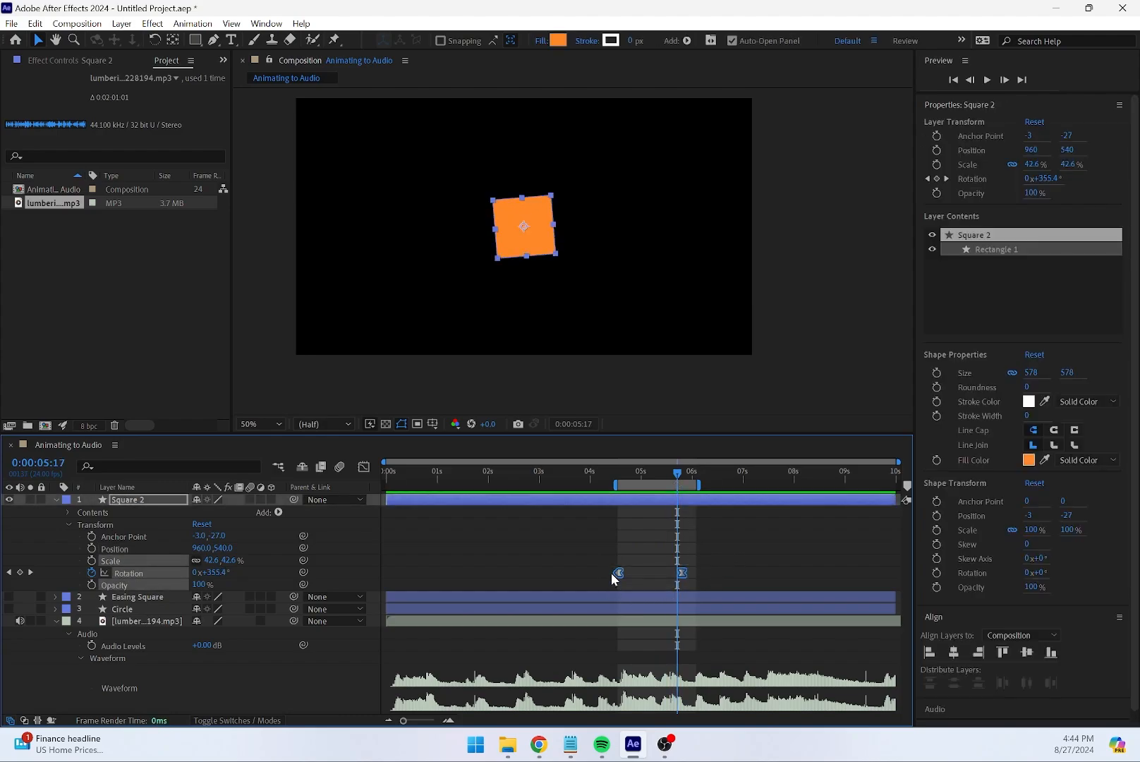
pyautogui.press('Home')
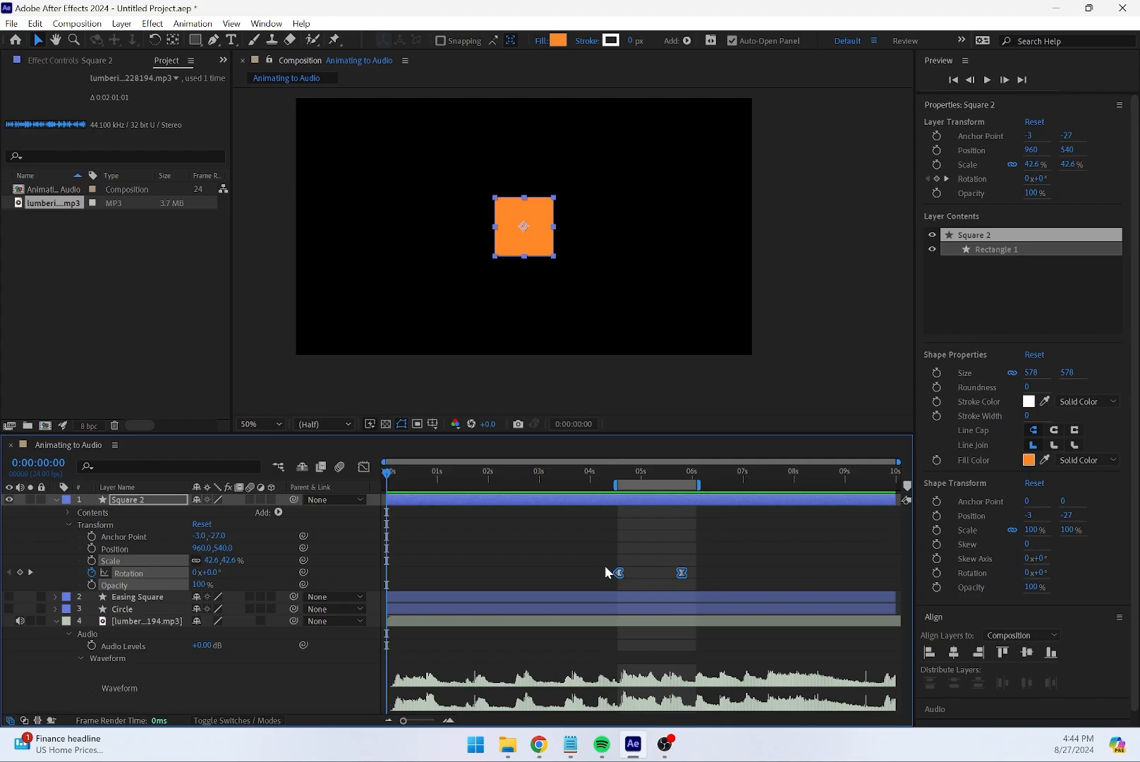
pyautogui.rightClick(618, 574)
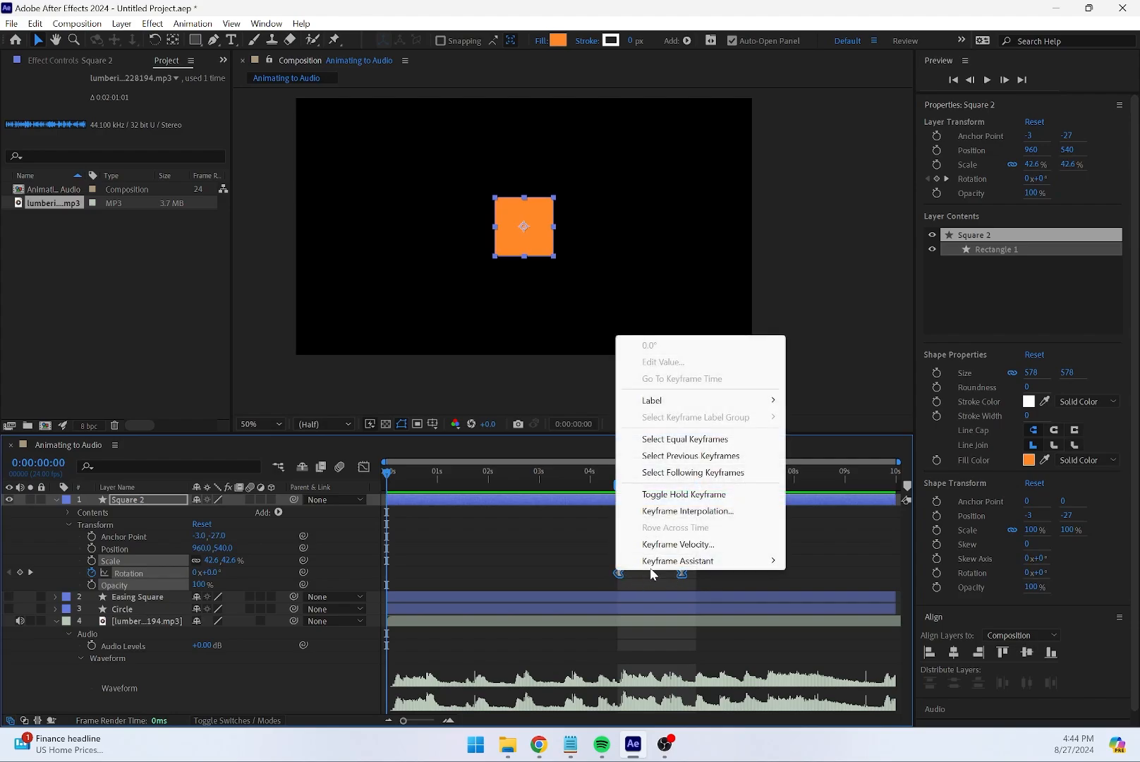
pyautogui.moveTo(751, 565)
pyautogui.click(857, 616)
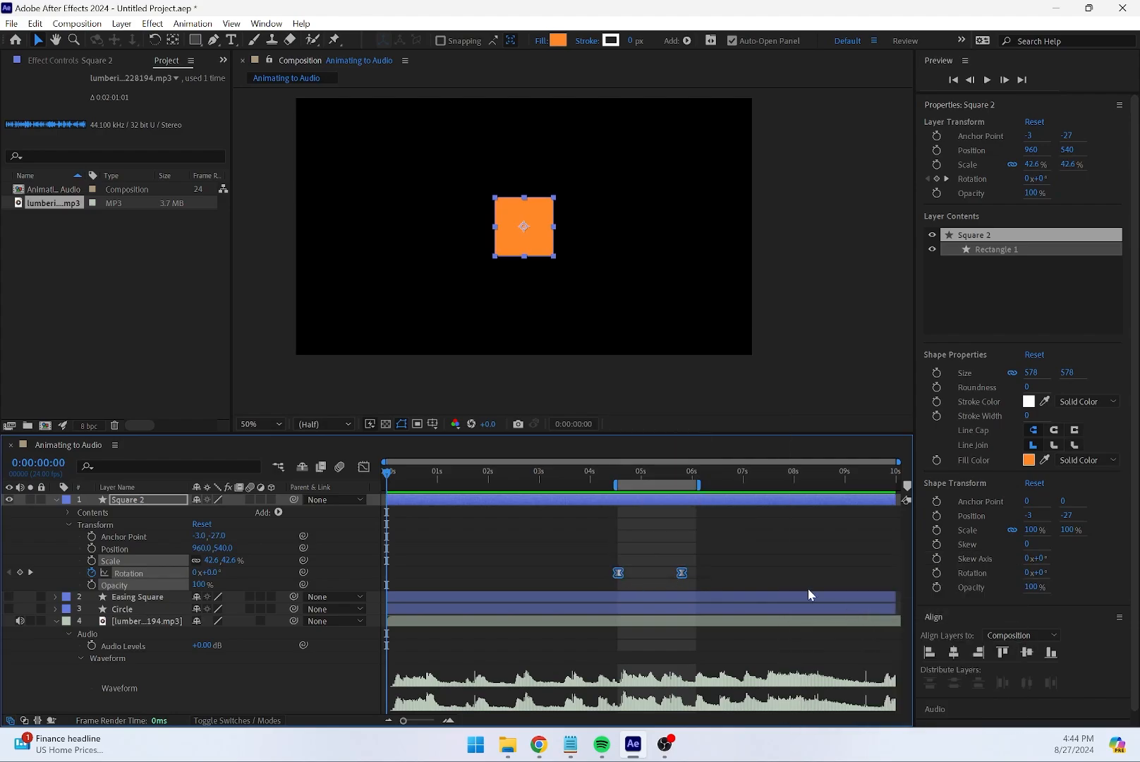
# Preview Square 2's eased spin from 0:00:04:13 and return the time indicator to that frame
pyautogui.click(619, 471)
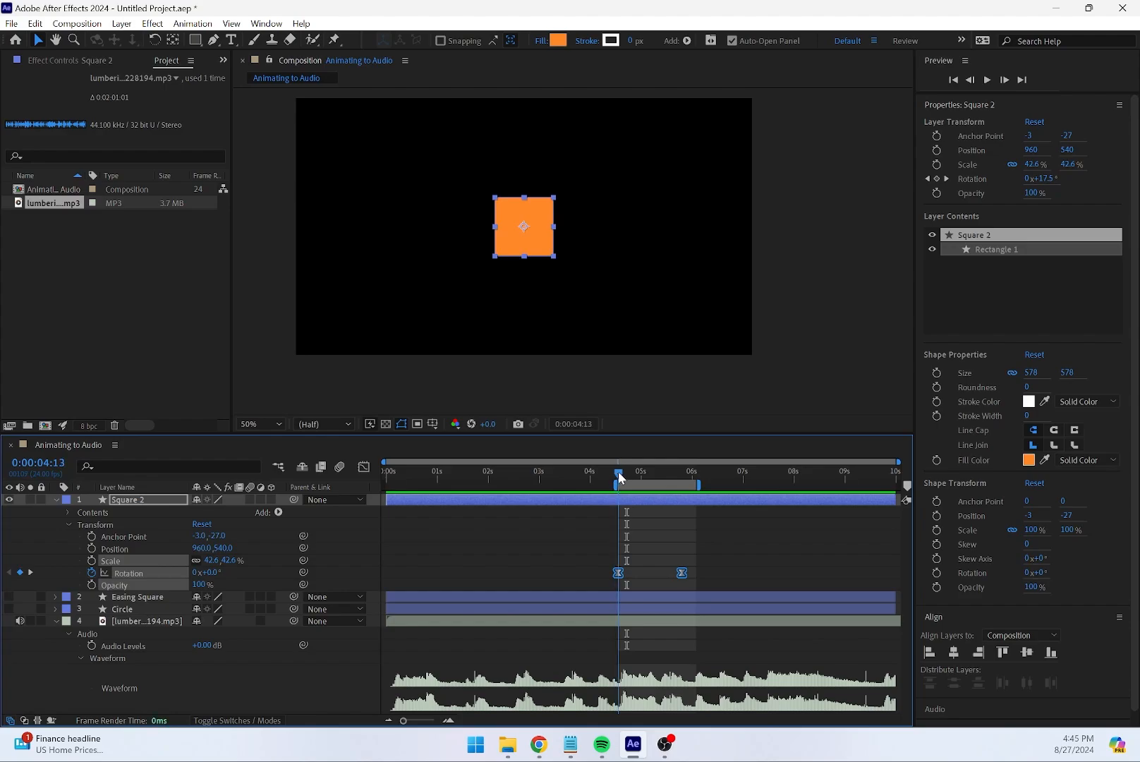
pyautogui.press('h')
pyautogui.press('space')
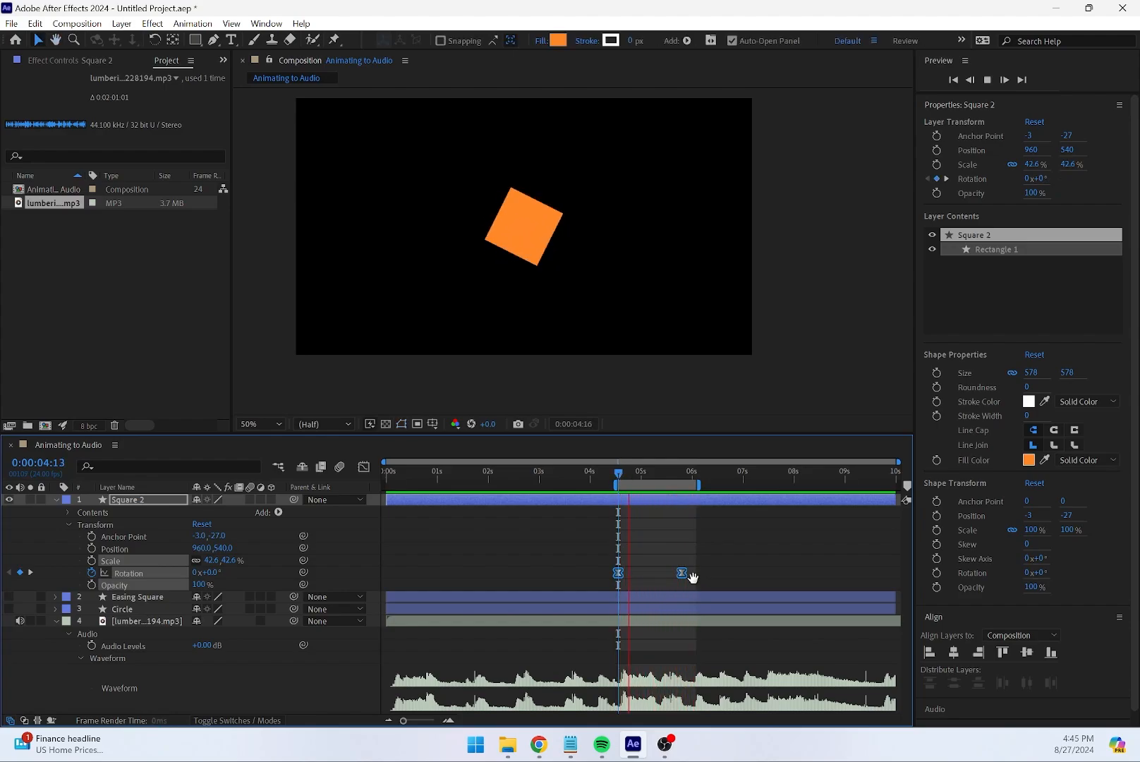
pyautogui.press('space')
pyautogui.moveTo(639, 474); pyautogui.dragTo(619, 472)
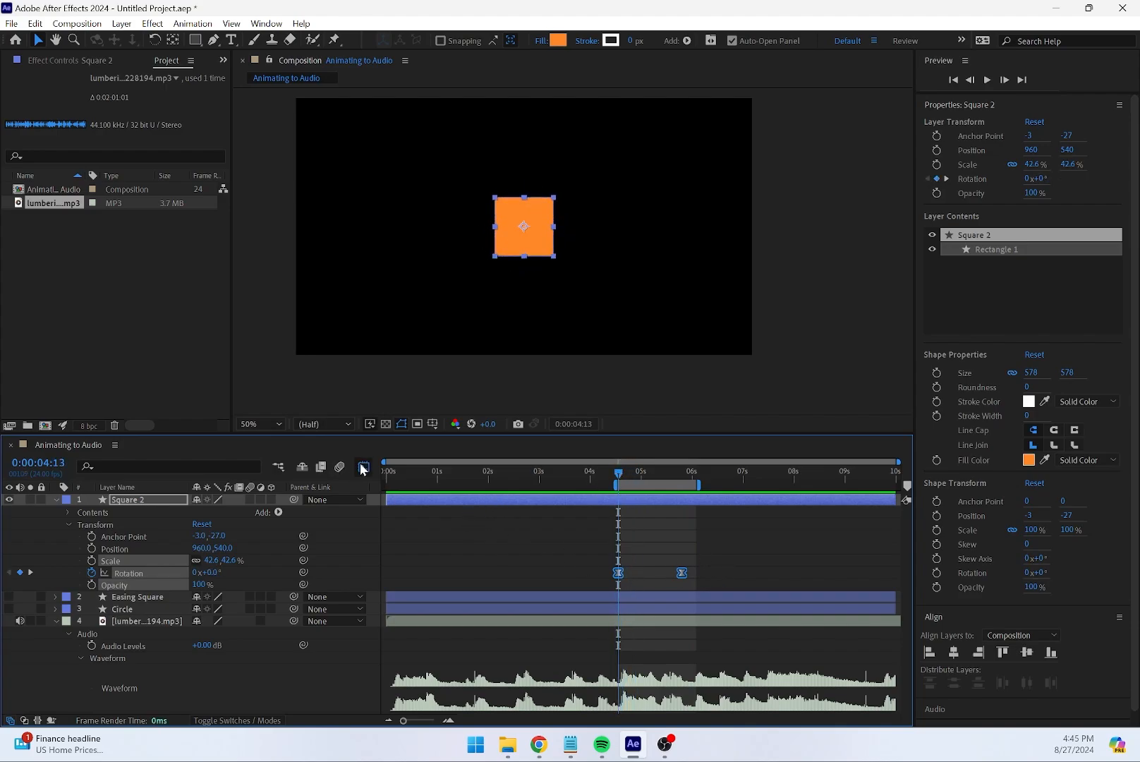
# In the graph editor, raise the last Rotation keyframe's incoming handle above 600 degrees to make the curve overshoot one revolution
pyautogui.click(364, 466)
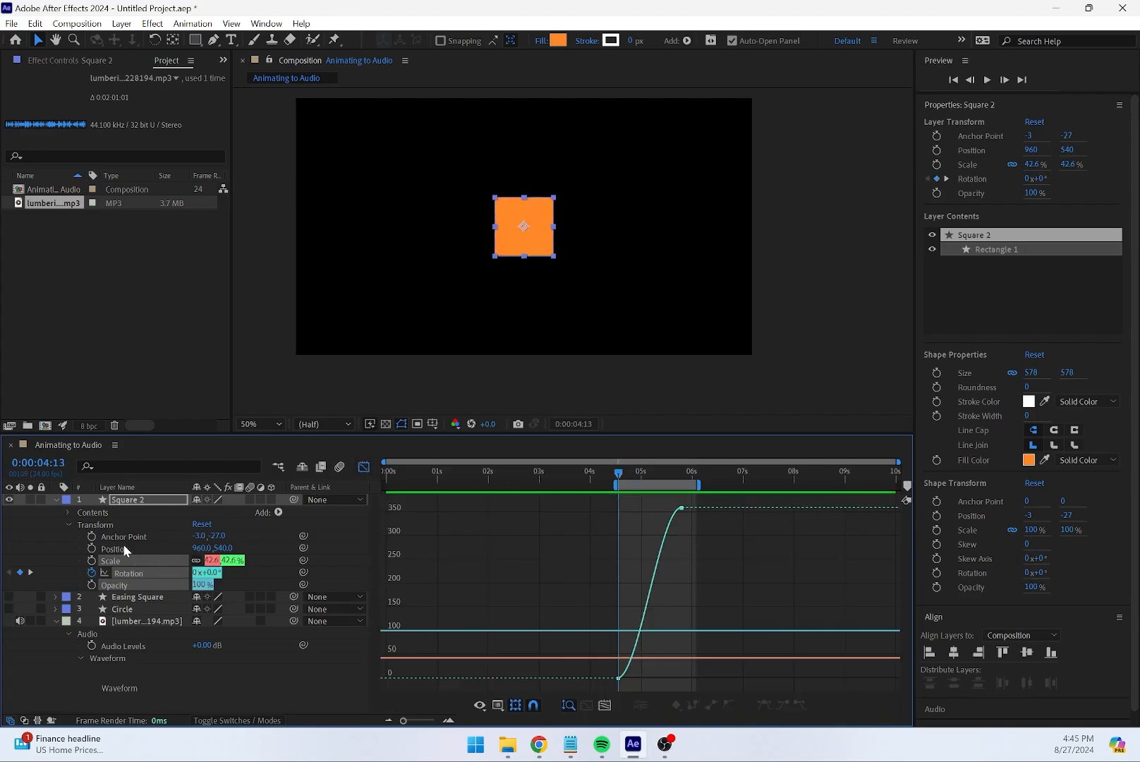
pyautogui.click(681, 508)
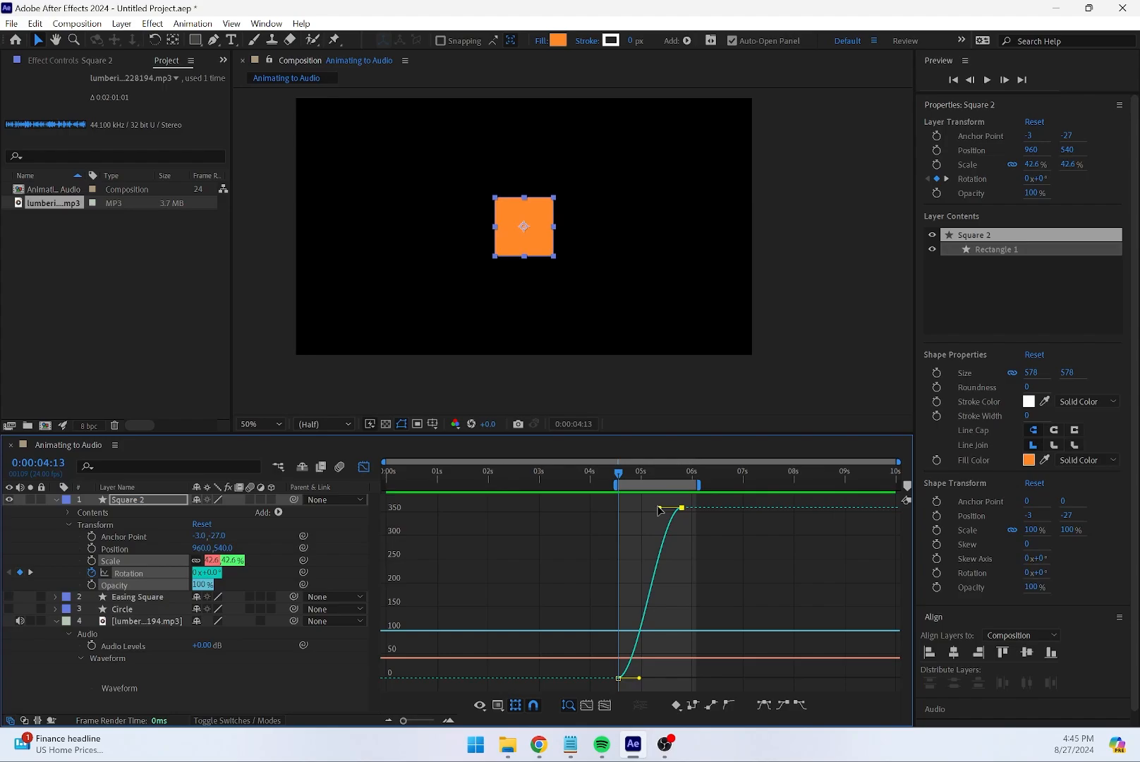
pyautogui.moveTo(658, 508); pyautogui.dragTo(618, 604)
pyautogui.moveTo(619, 506); pyautogui.dragTo(654, 508)
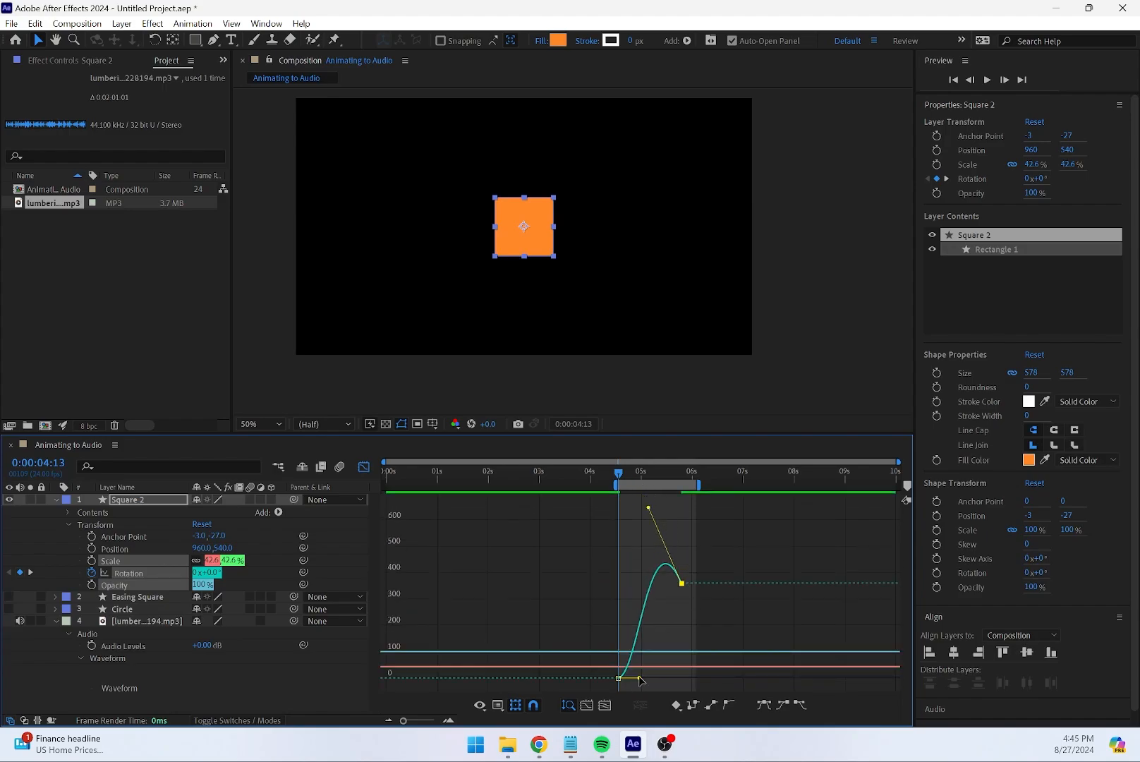
# Lengthen the first Rotation keyframe's outgoing handle almost flat, extend the last keyframe's incoming handle, and preview the spin
pyautogui.moveTo(640, 680); pyautogui.dragTo(673, 678)
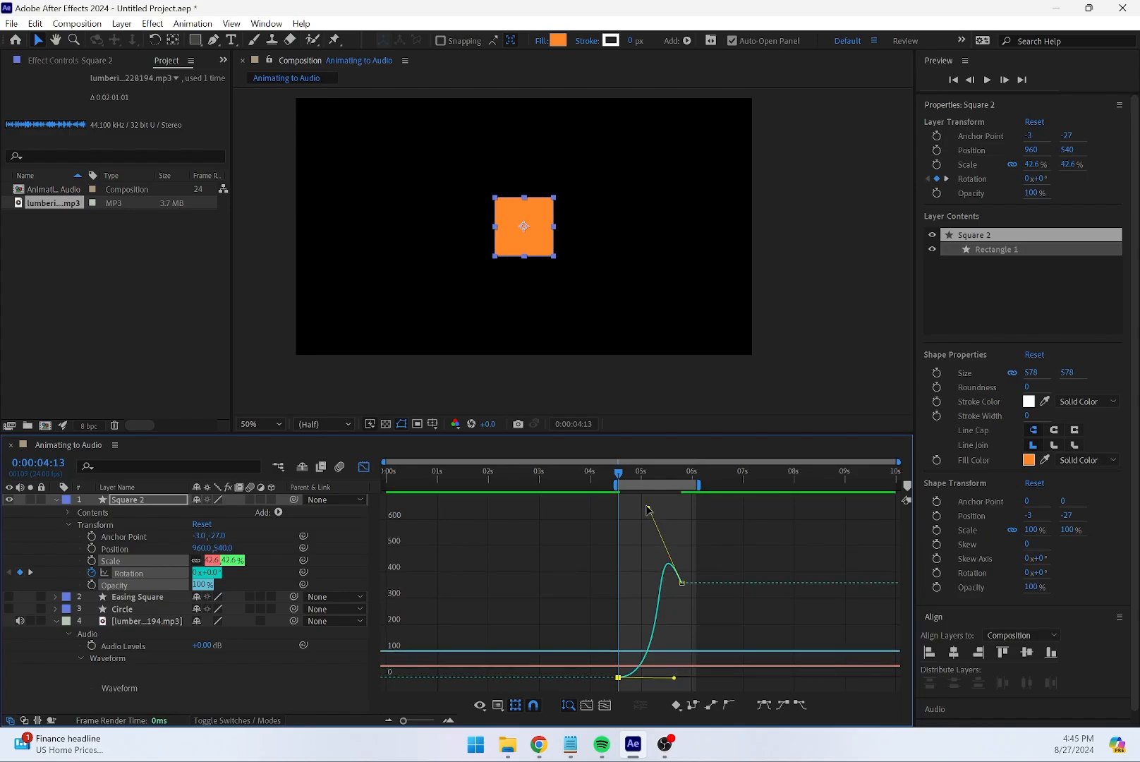
pyautogui.moveTo(647, 507)
pyautogui.mouseDown()
pyautogui.moveTo(645, 488)
pyautogui.moveTo(670, 528)
pyautogui.moveTo(642, 493)
pyautogui.mouseUp()
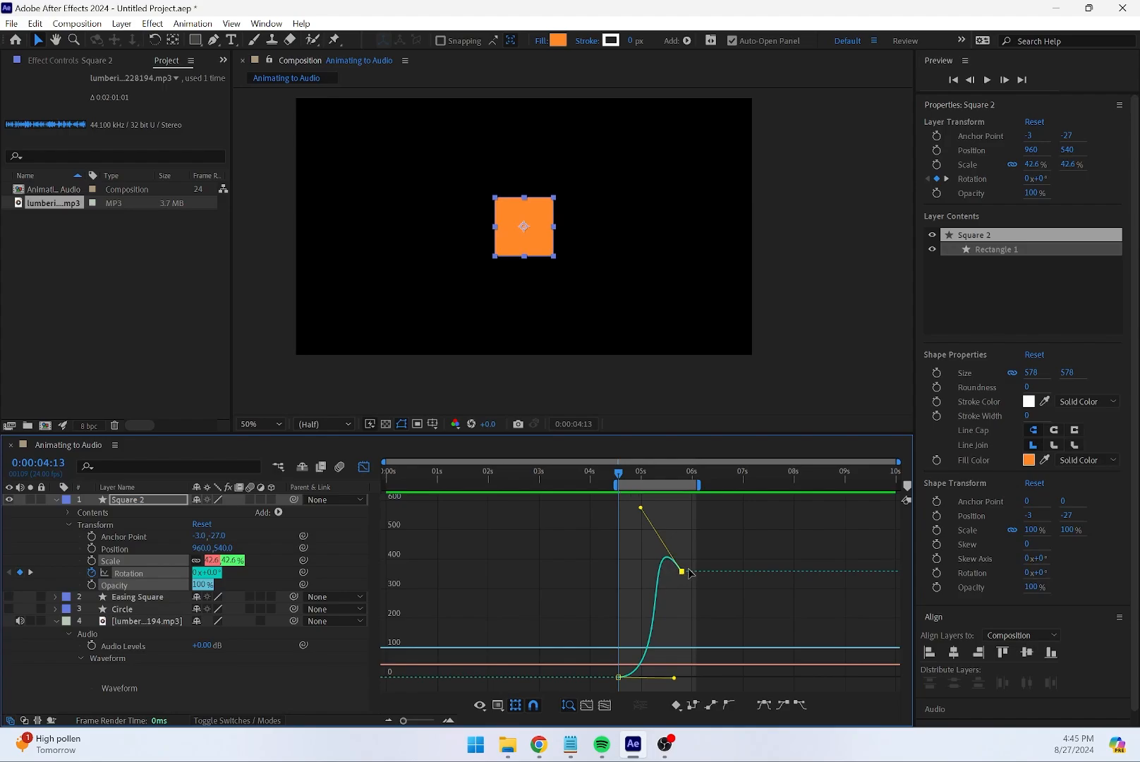
pyautogui.press('space')
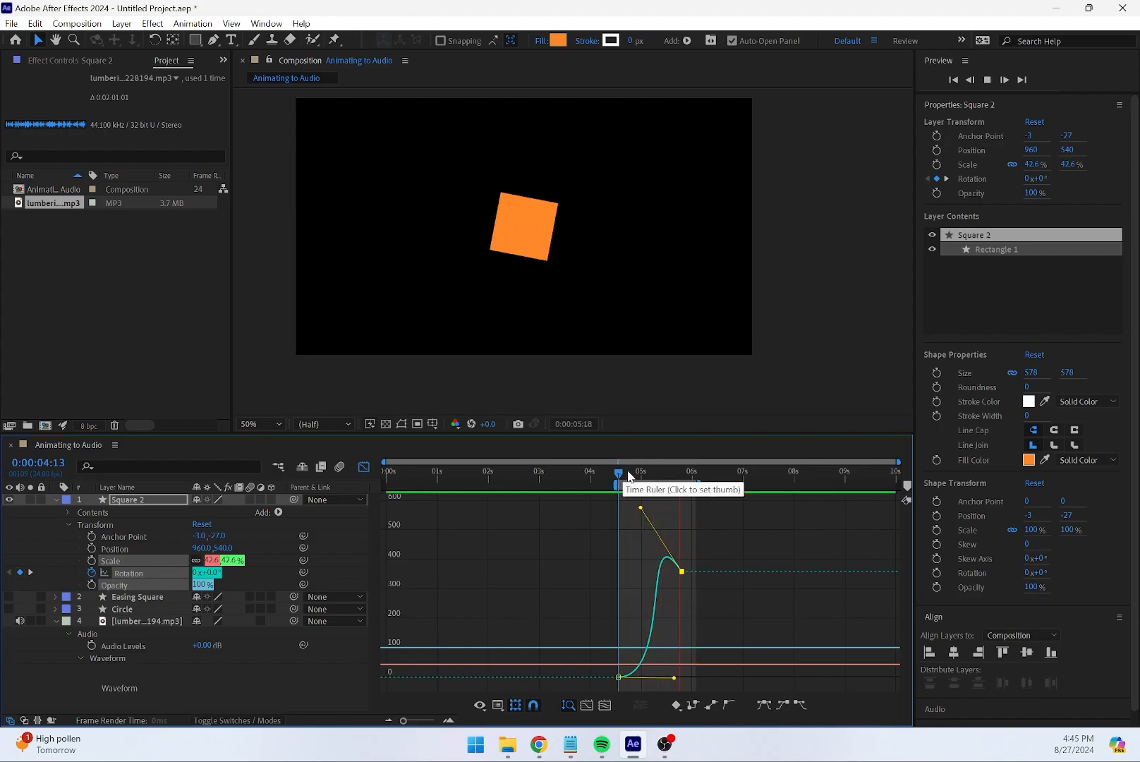
pyautogui.press('space')
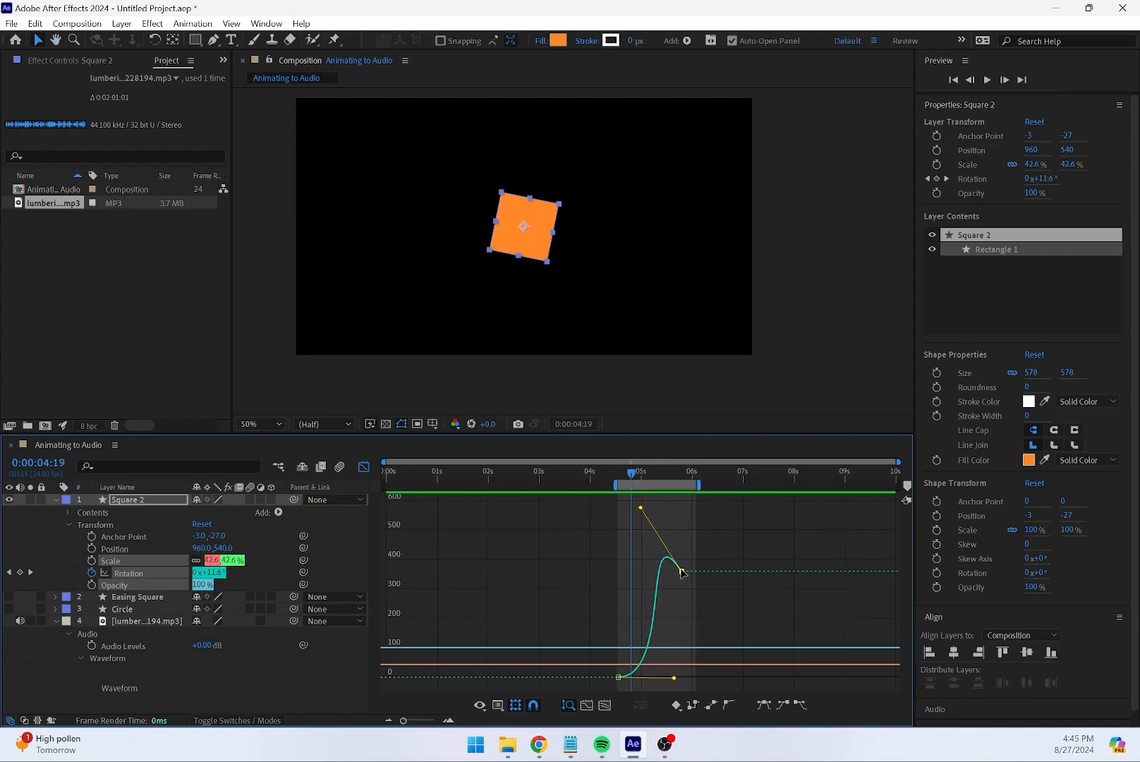
# Move Square 2's last Rotation keyframe earlier to 0:00:05:14 in the graph editor and preview the spin
pyautogui.moveTo(682, 572); pyautogui.dragTo(671, 570)
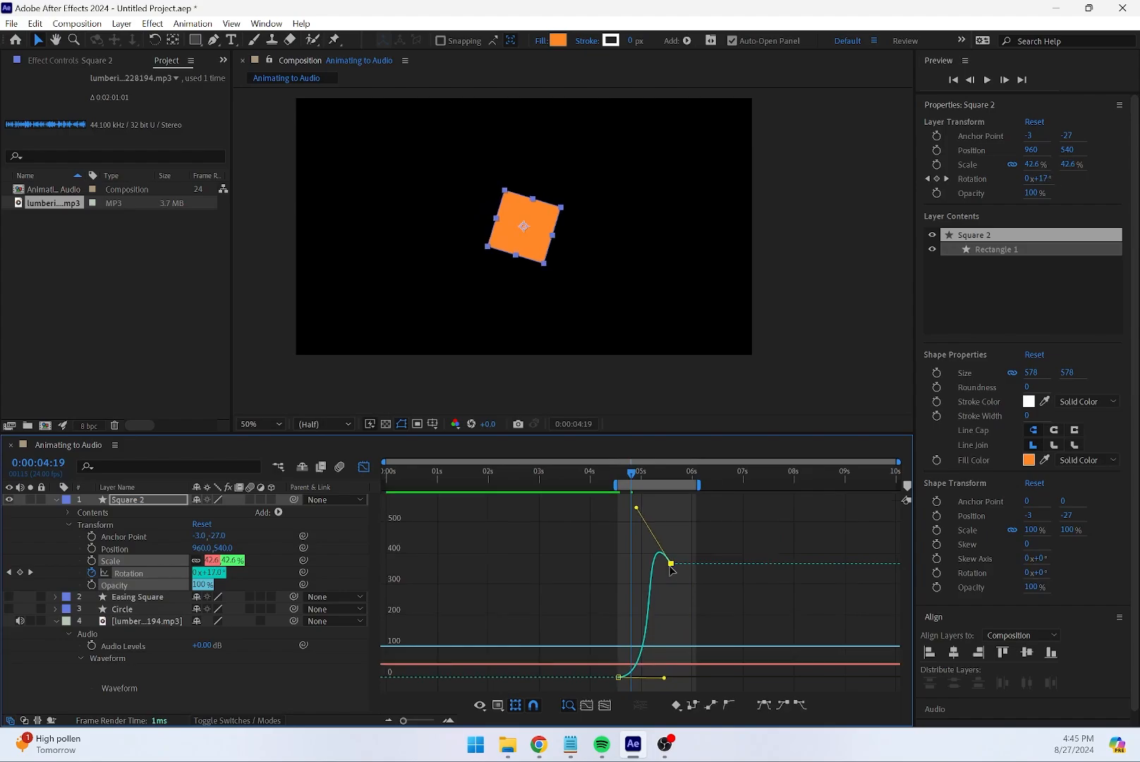
pyautogui.press('space')
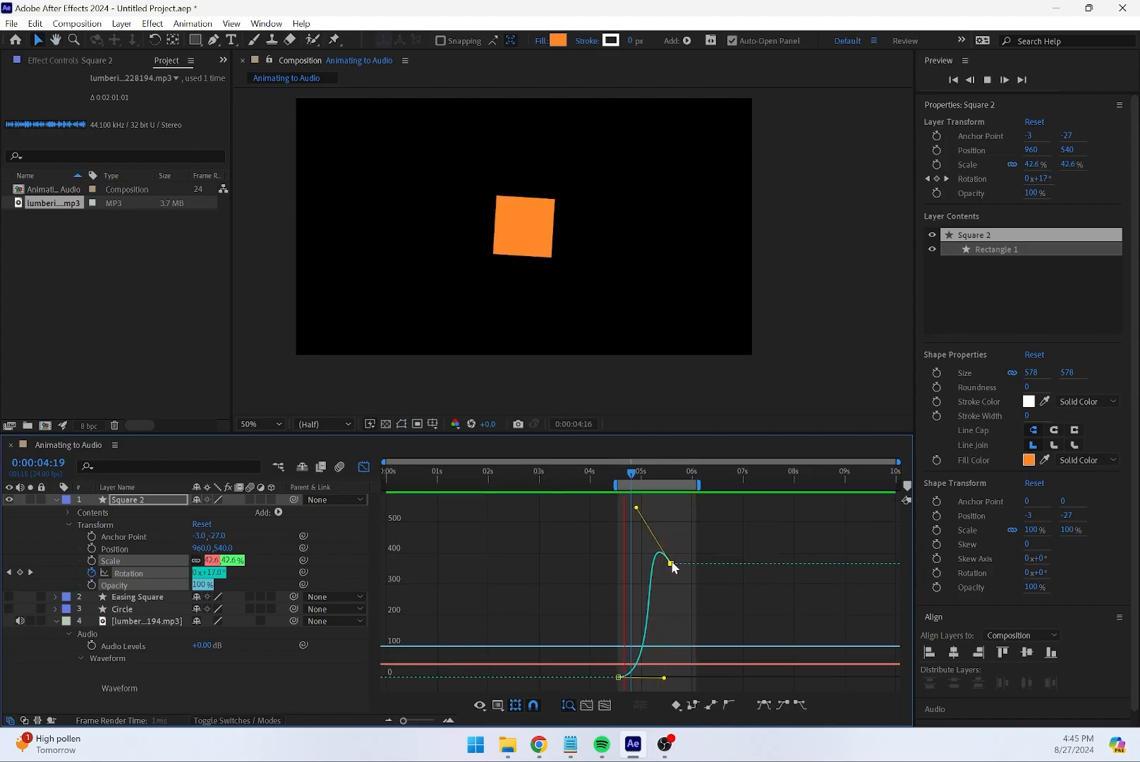
pyautogui.press('space')
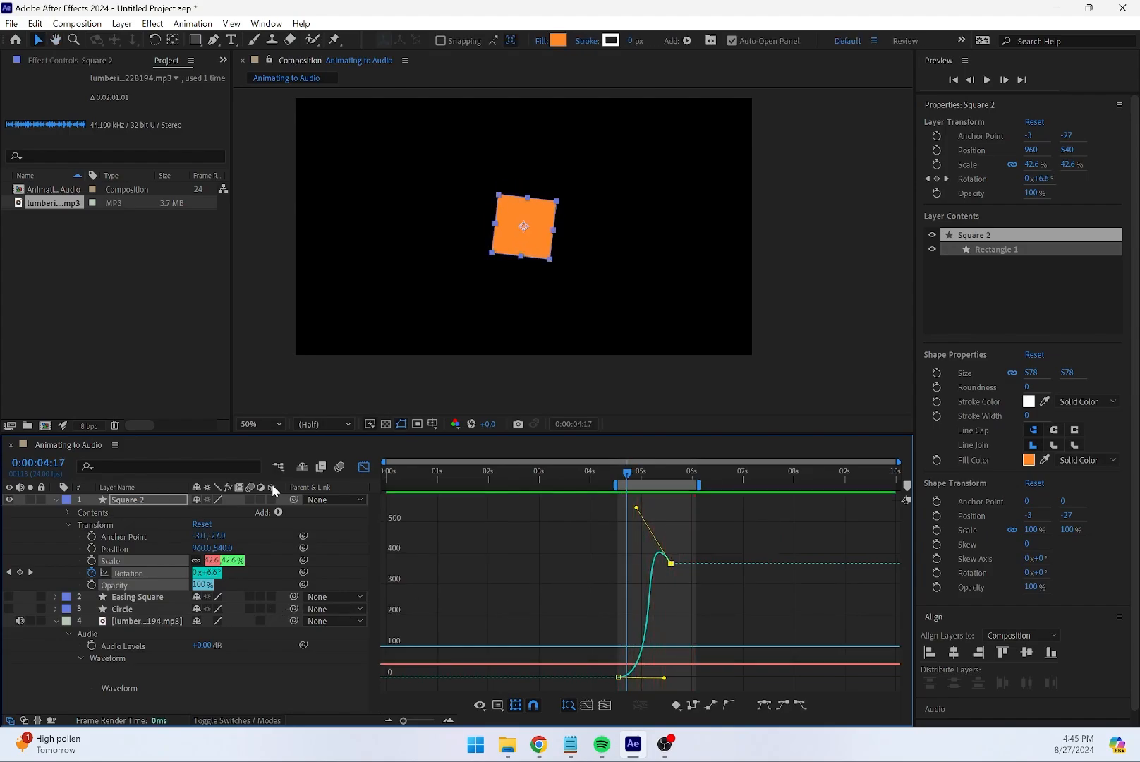
# Leave the graph editor and set the revolutions of Square 2's last Rotation keyframe at 0:00:05:14 to 0
pyautogui.click(364, 466)
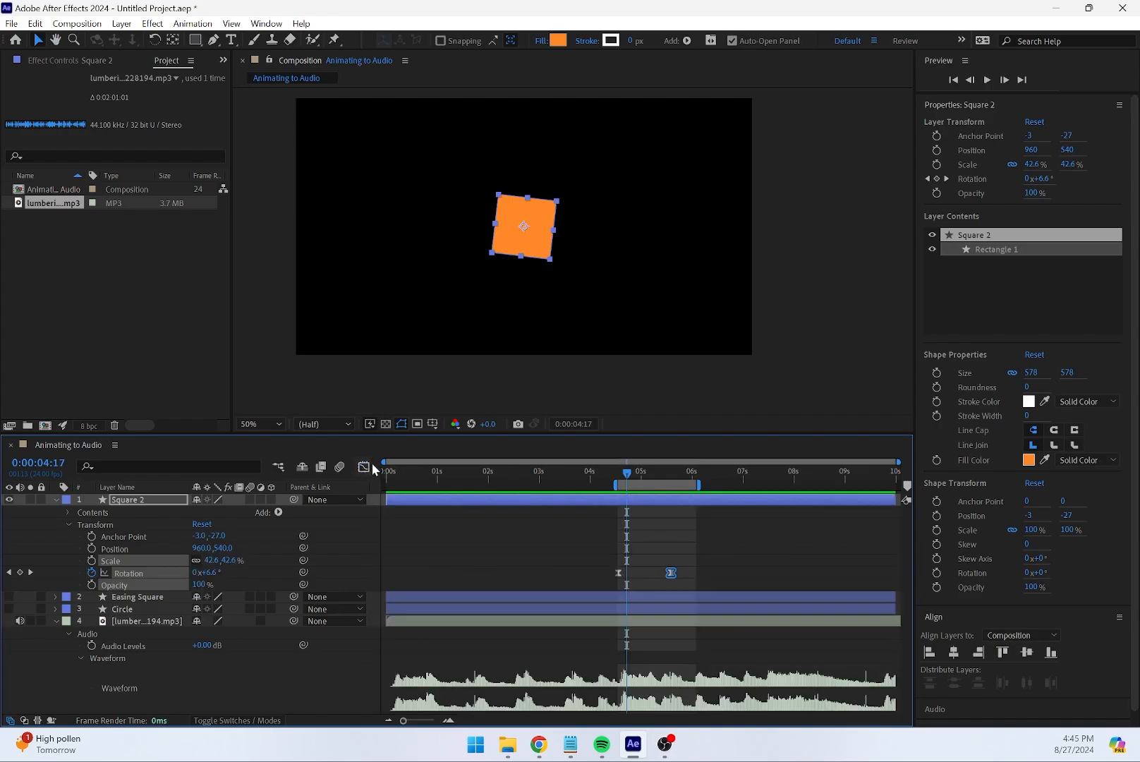
pyautogui.click(672, 471)
pyautogui.press('j')
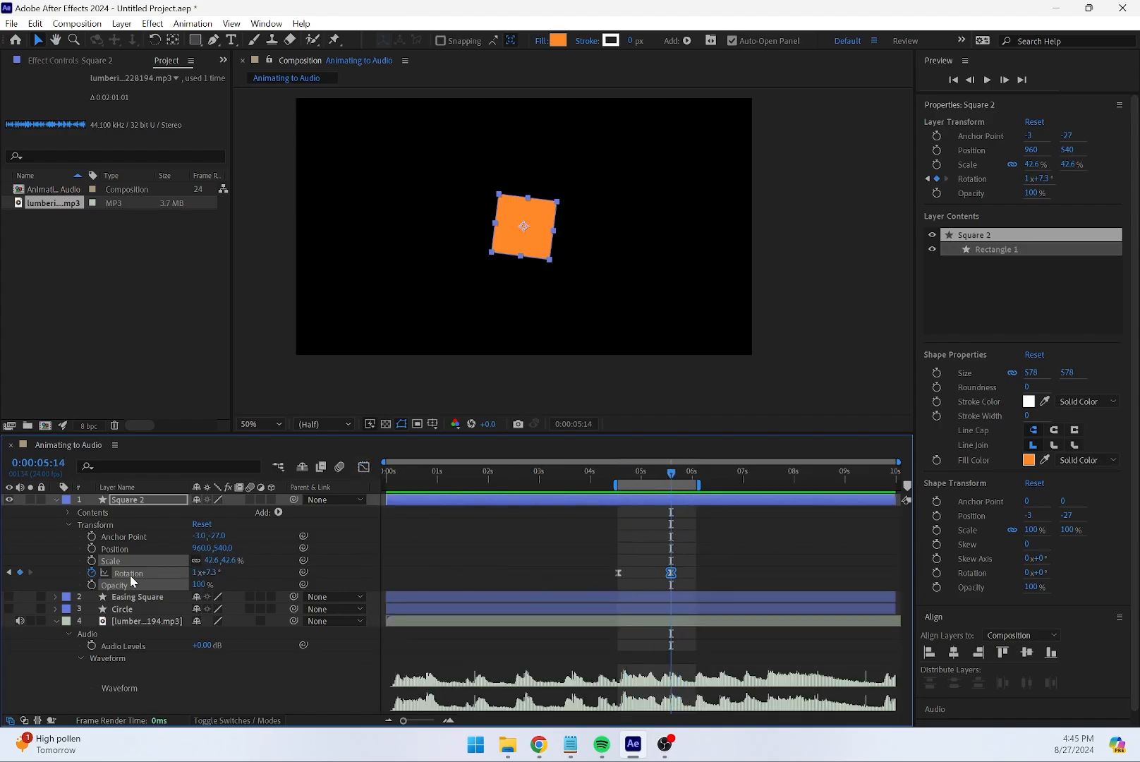
pyautogui.click(197, 574)
pyautogui.write('0')
pyautogui.press('Return')
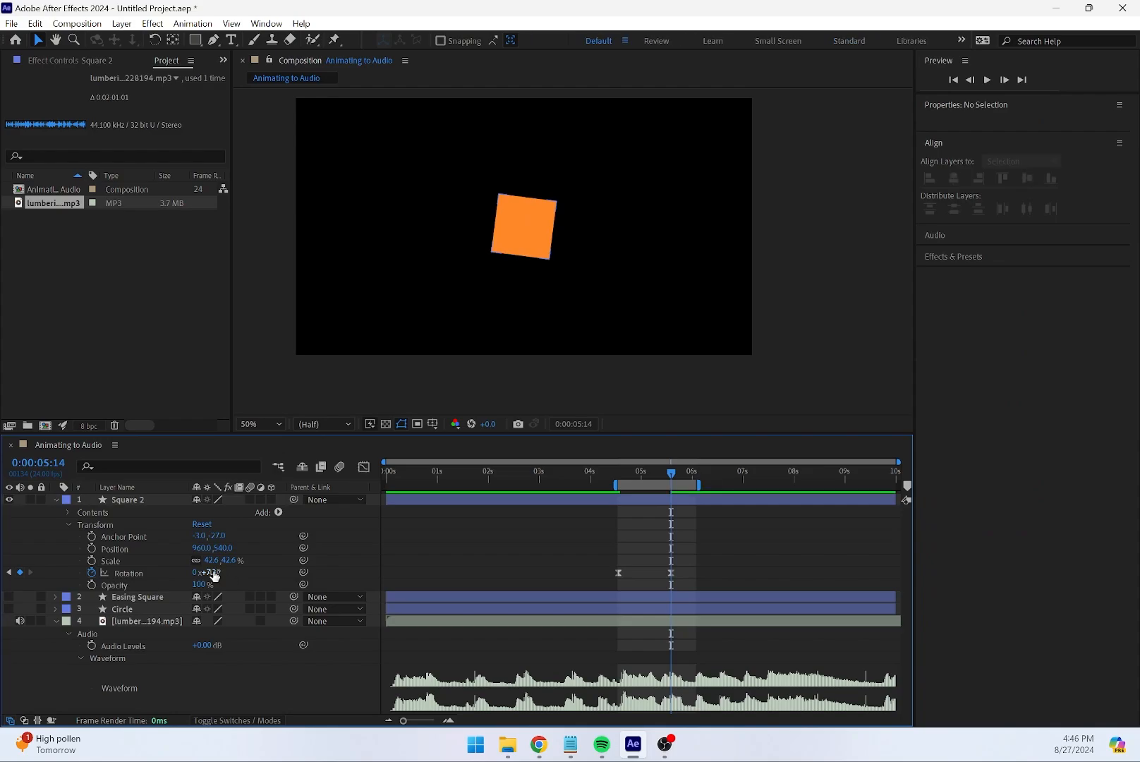
# Set the angle of Square 2's last Rotation keyframe to 160° and preview the spin from 0:00:04:13
pyautogui.click(218, 572)
pyautogui.write('160')
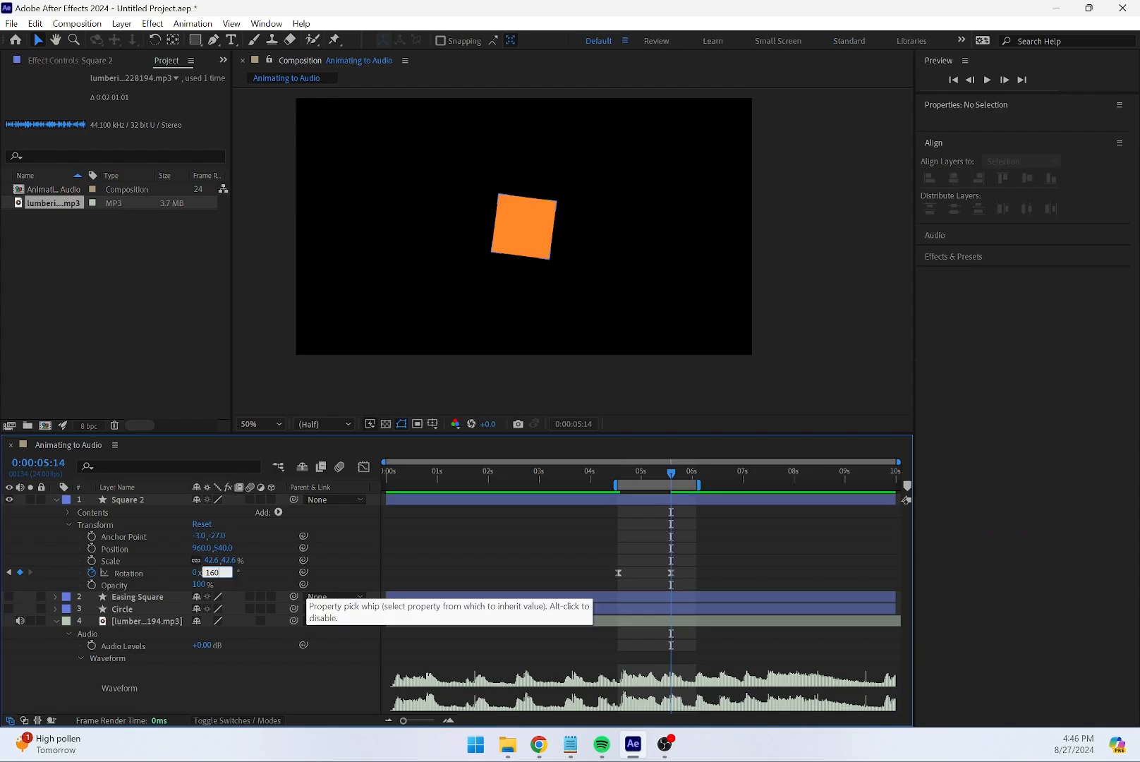
pyautogui.press('Return')
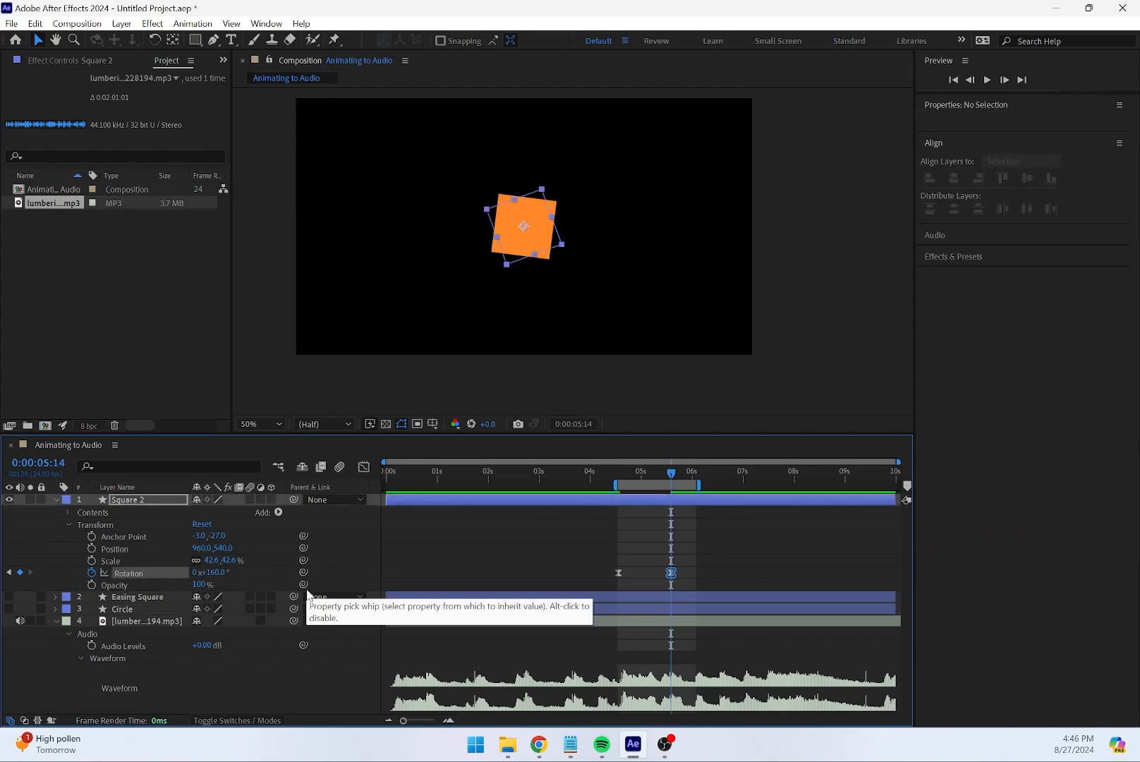
pyautogui.click(624, 472)
pyautogui.moveTo(624, 472); pyautogui.dragTo(617, 472)
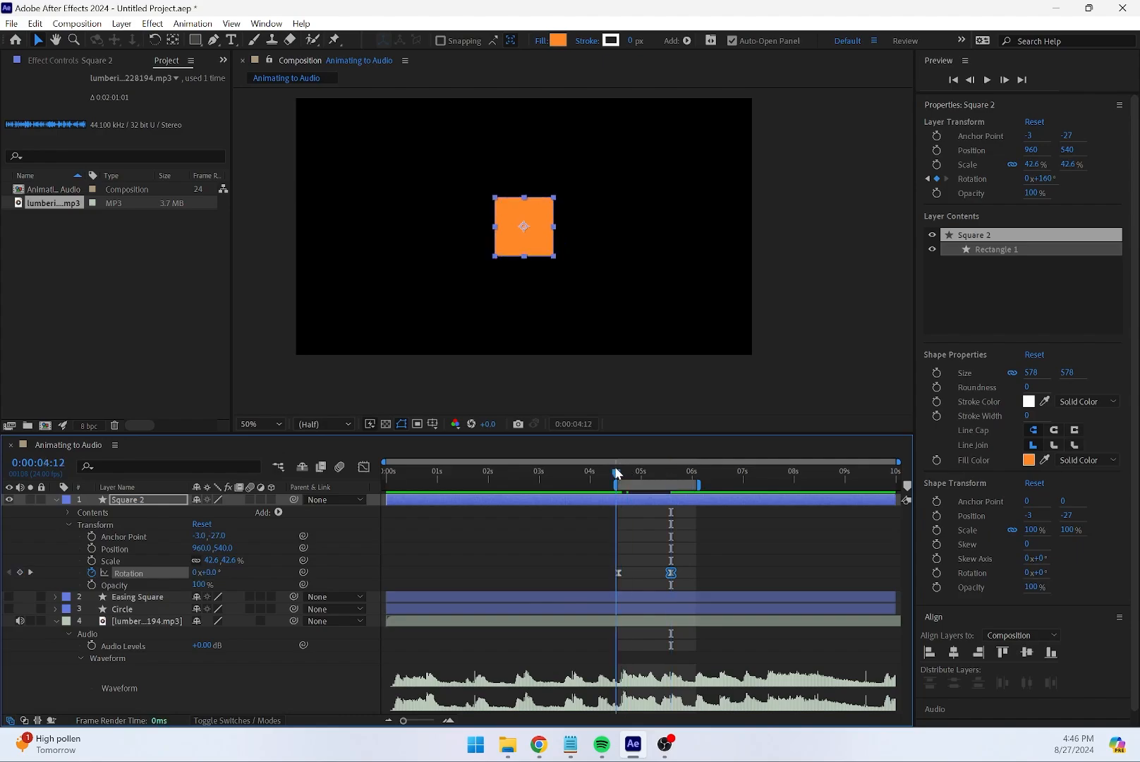
pyautogui.press('space')
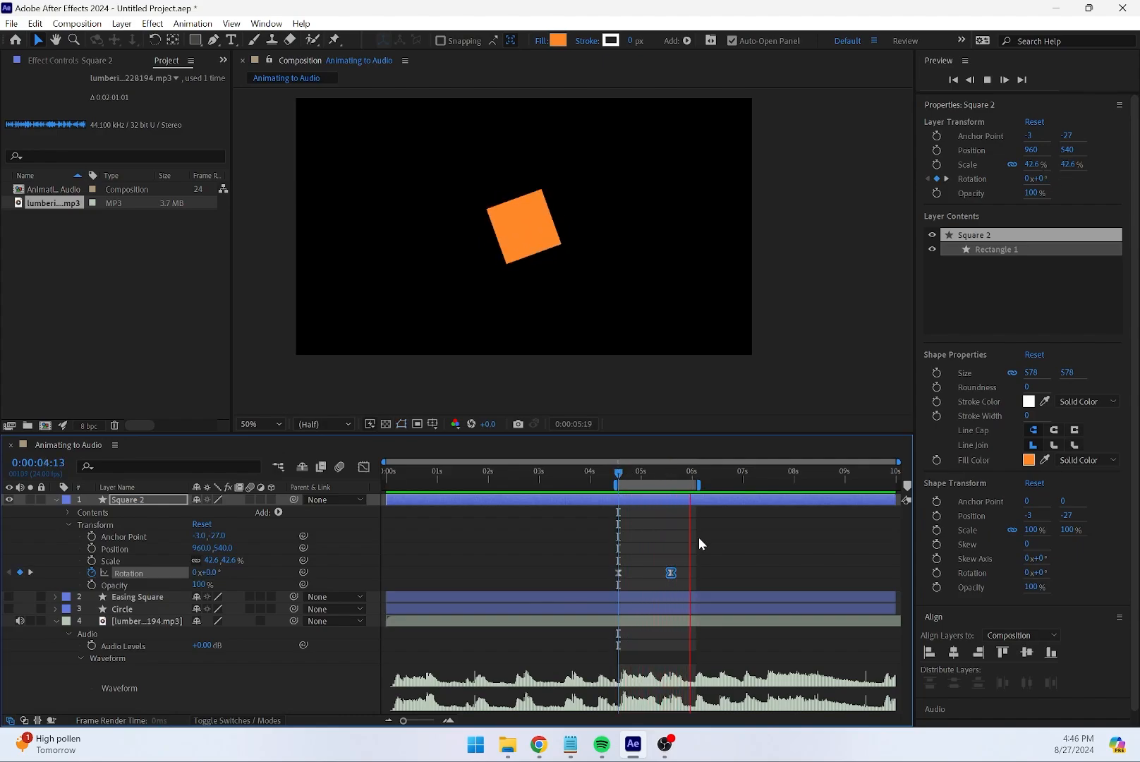
pyautogui.press('space')
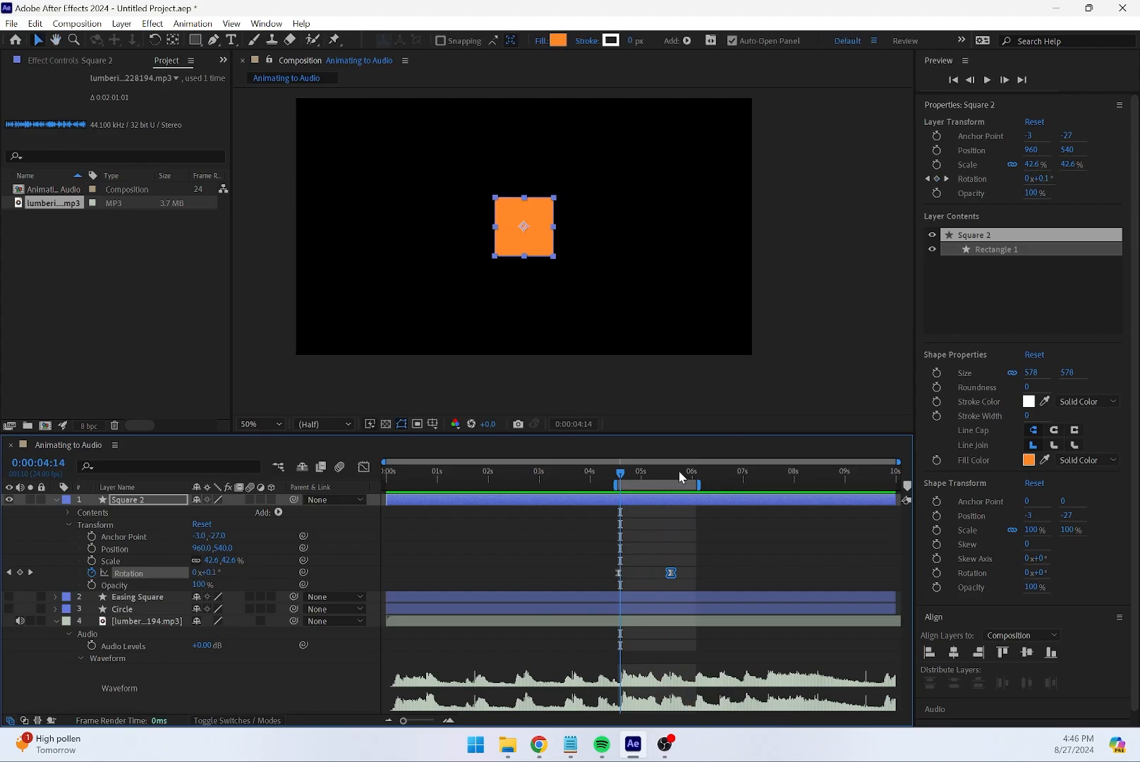
# Set Square 2's Rotation at 0:00:05:14 to 145° and preview the spin from 0:00:04:11
pyautogui.moveTo(678, 471); pyautogui.dragTo(671, 471)
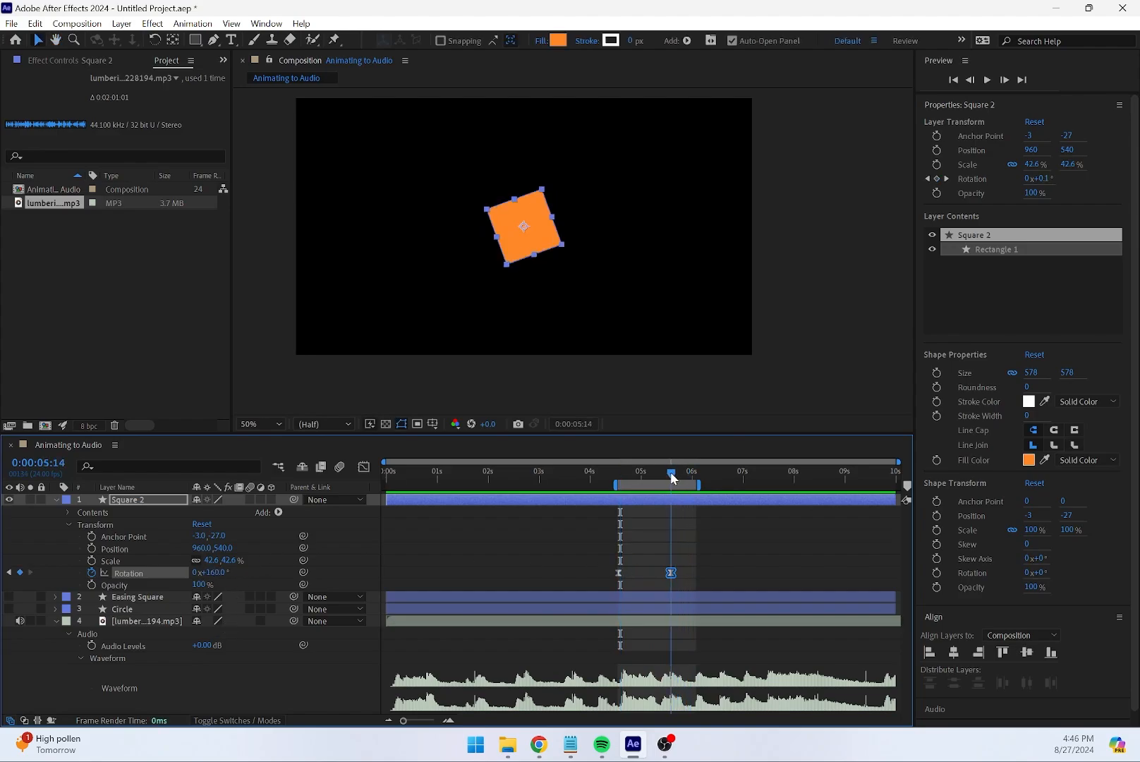
pyautogui.click(223, 572)
pyautogui.press('Return')
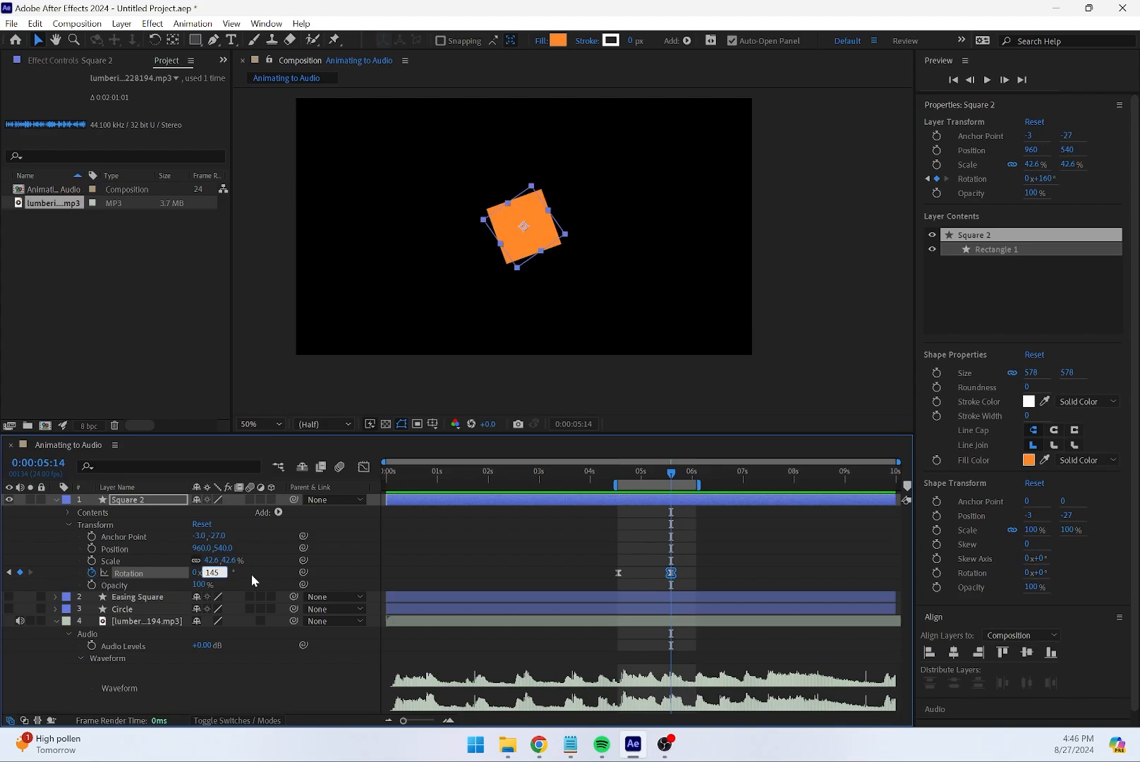
pyautogui.moveTo(639, 474); pyautogui.dragTo(615, 478)
pyautogui.press('space')
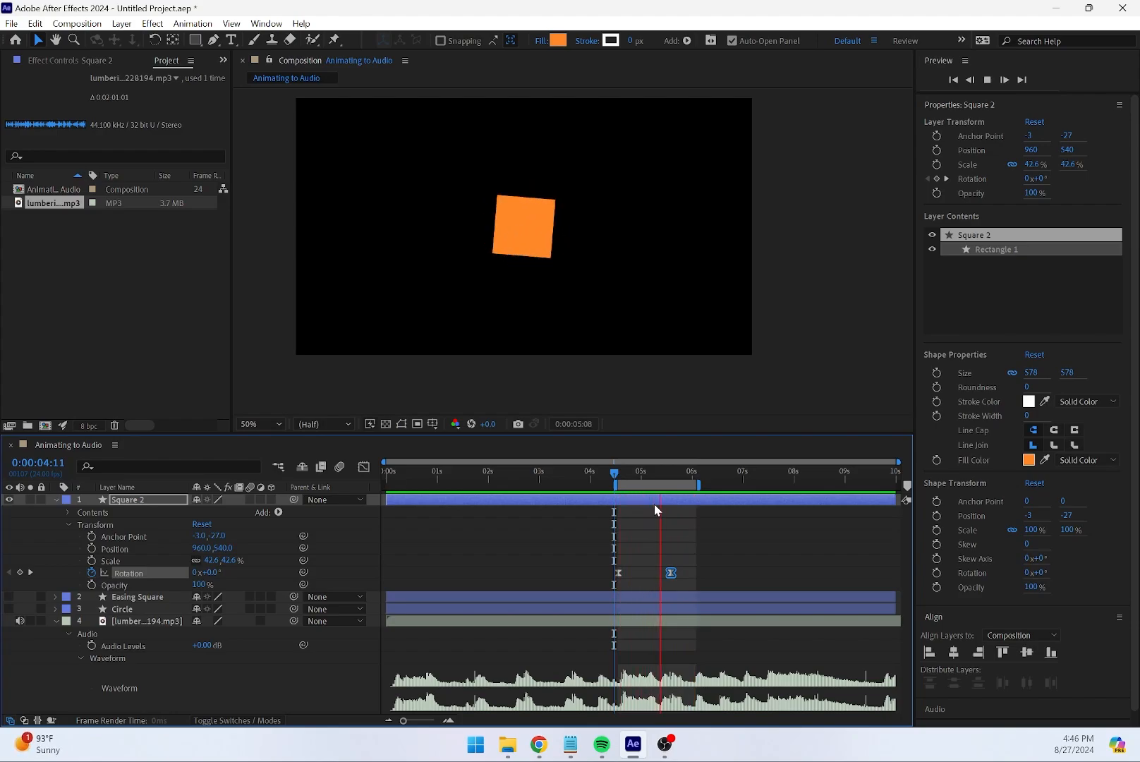
pyautogui.press('space')
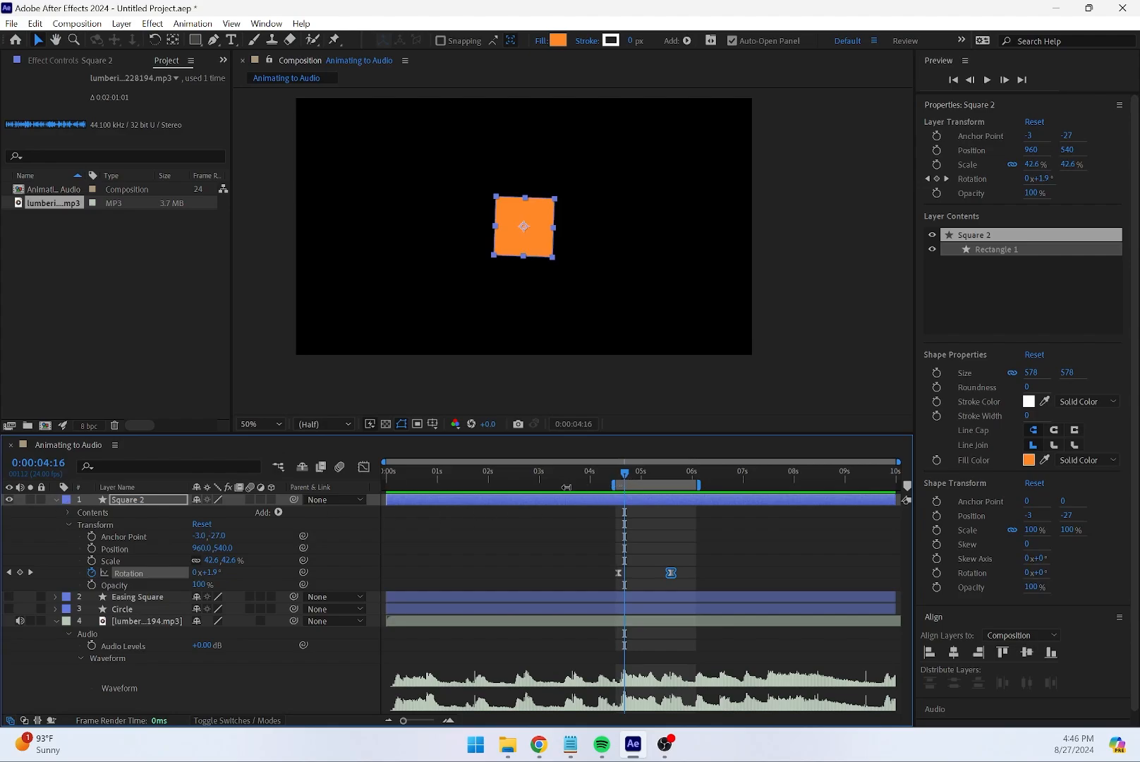
# Extend the work area back to the start of the composition and make the Circle layer visible
pyautogui.moveTo(566, 487); pyautogui.dragTo(357, 487)
pyautogui.moveTo(426, 471); pyautogui.dragTo(395, 471)
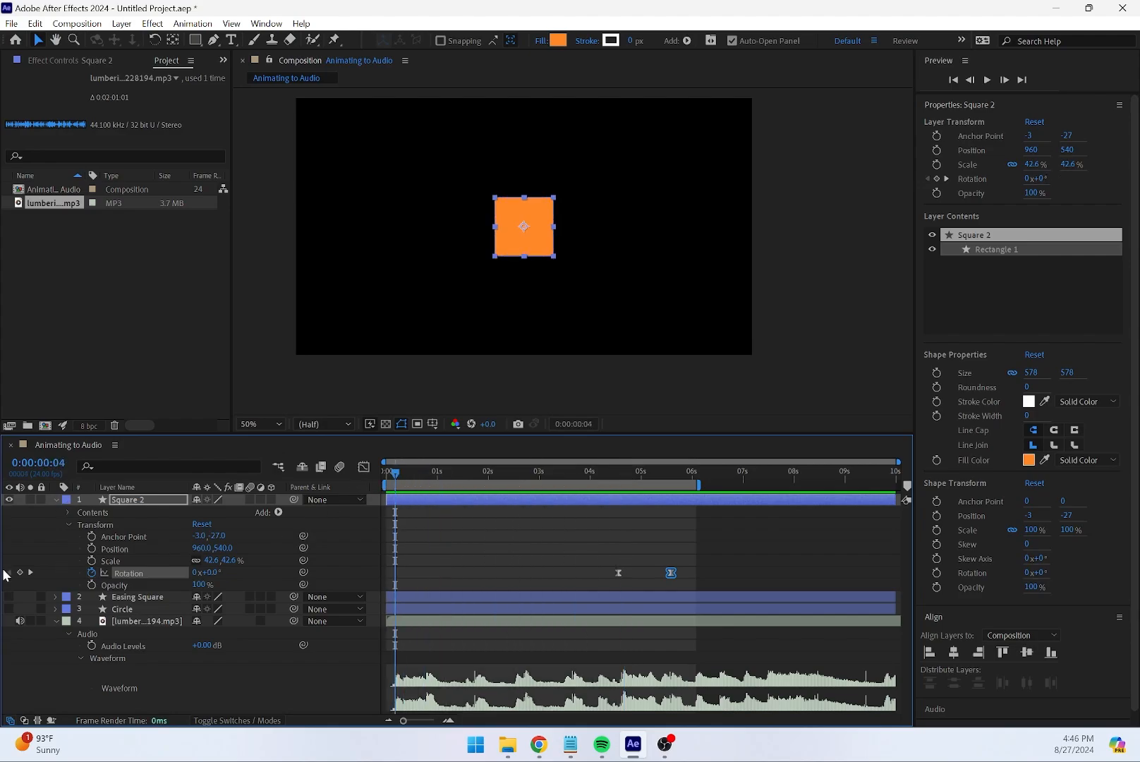
pyautogui.click(12, 621)
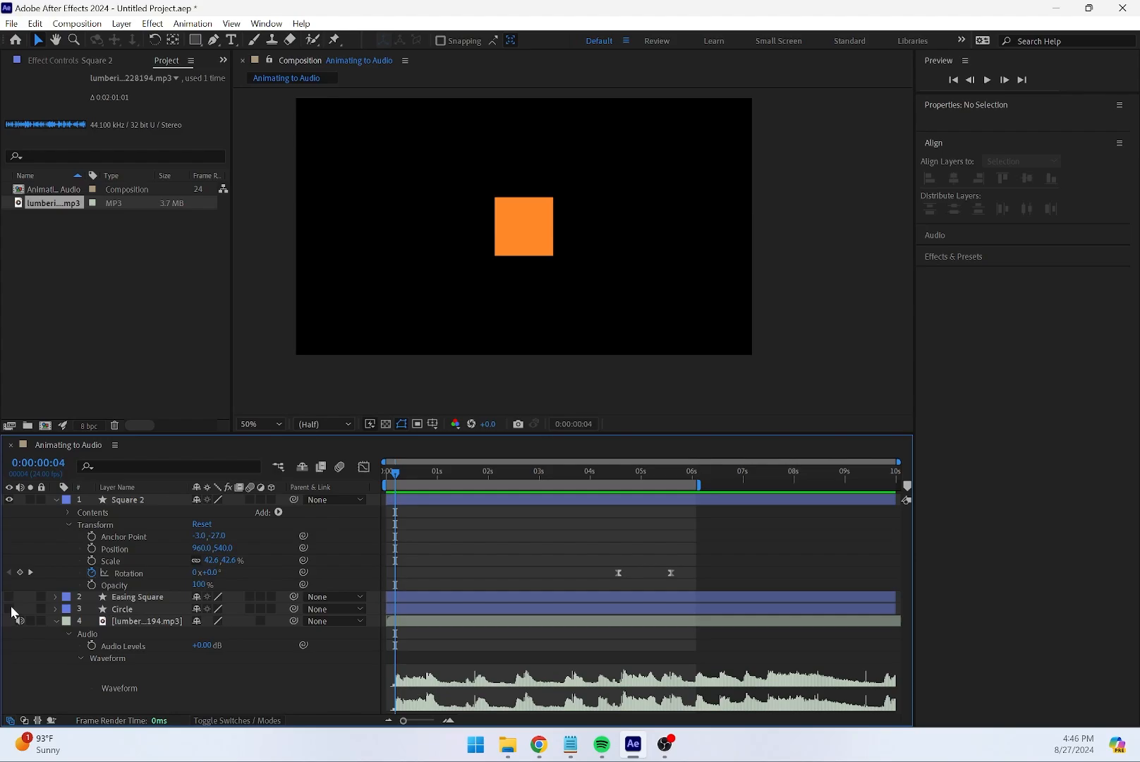
pyautogui.click(19, 620)
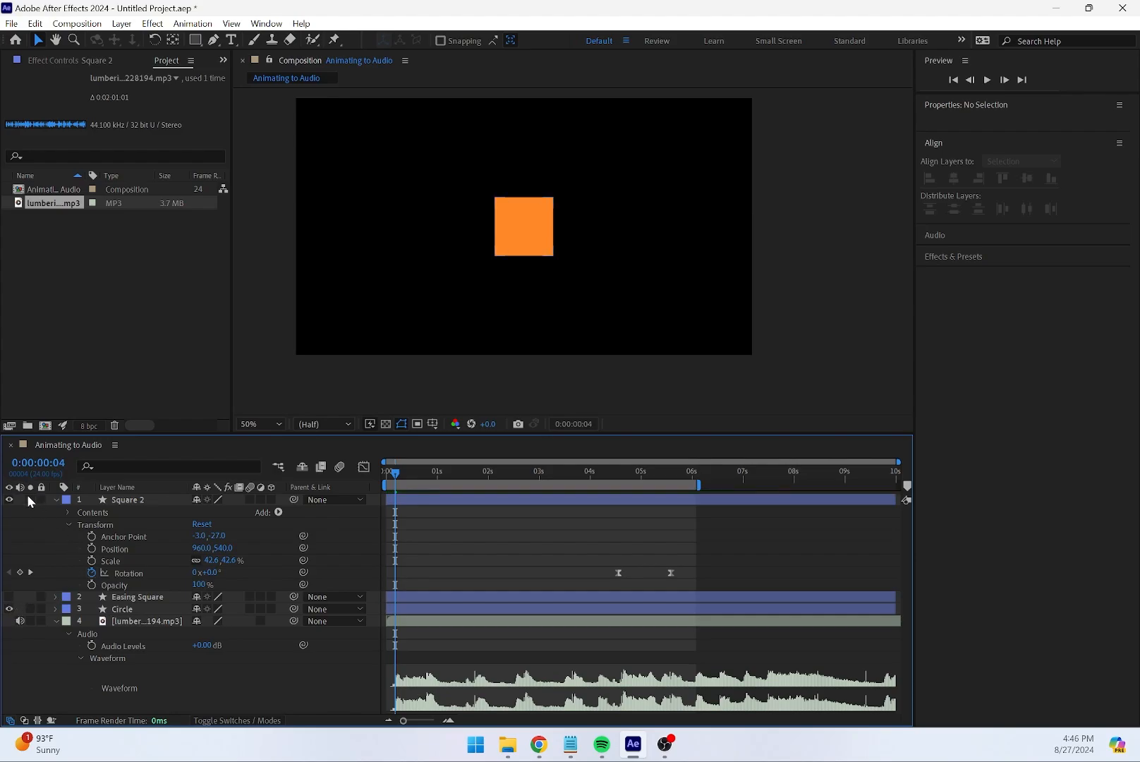
# Collapse Square 2, expand the Circle layer, and add an Opacity keyframe of 0% to Circle at 0:00:03:00
pyautogui.click(56, 499)
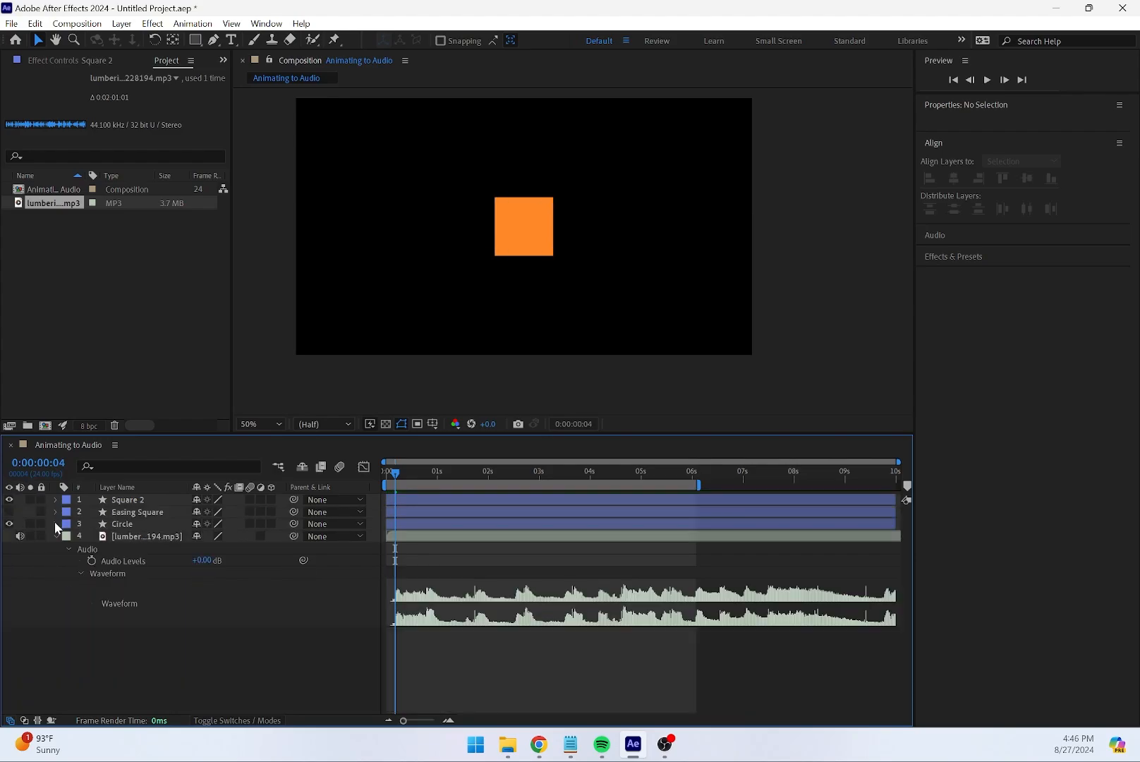
pyautogui.click(55, 524)
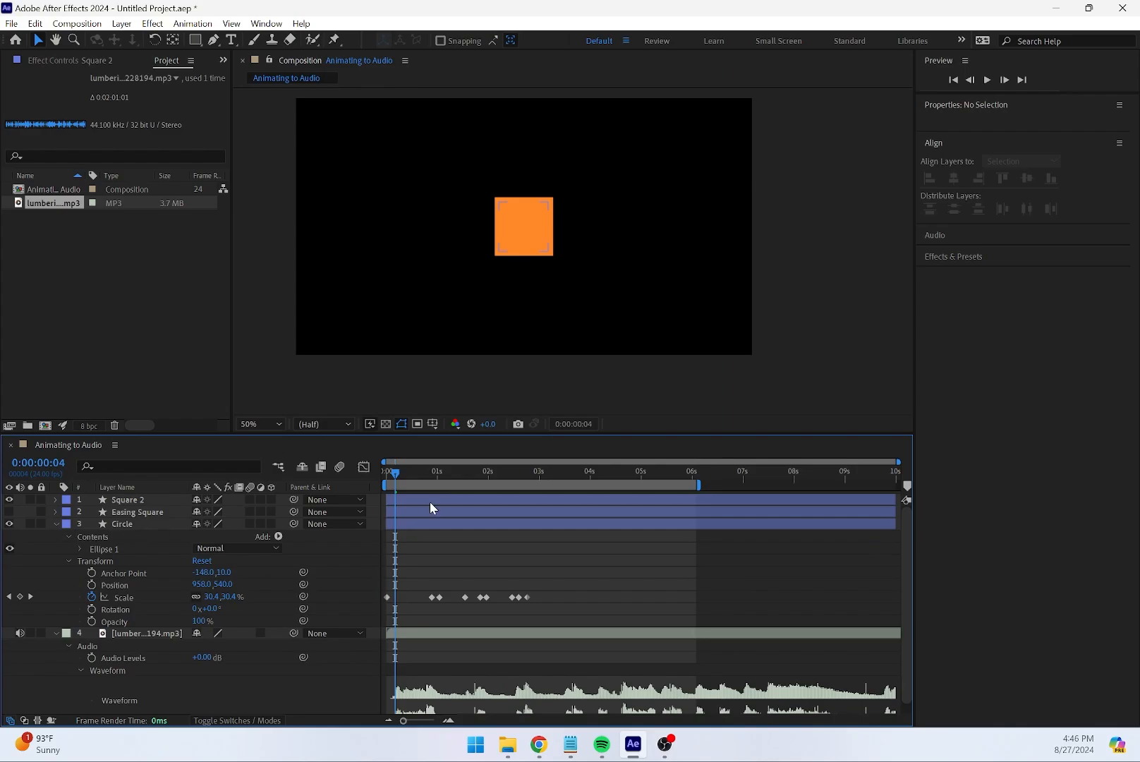
pyautogui.moveTo(395, 476); pyautogui.dragTo(539, 483)
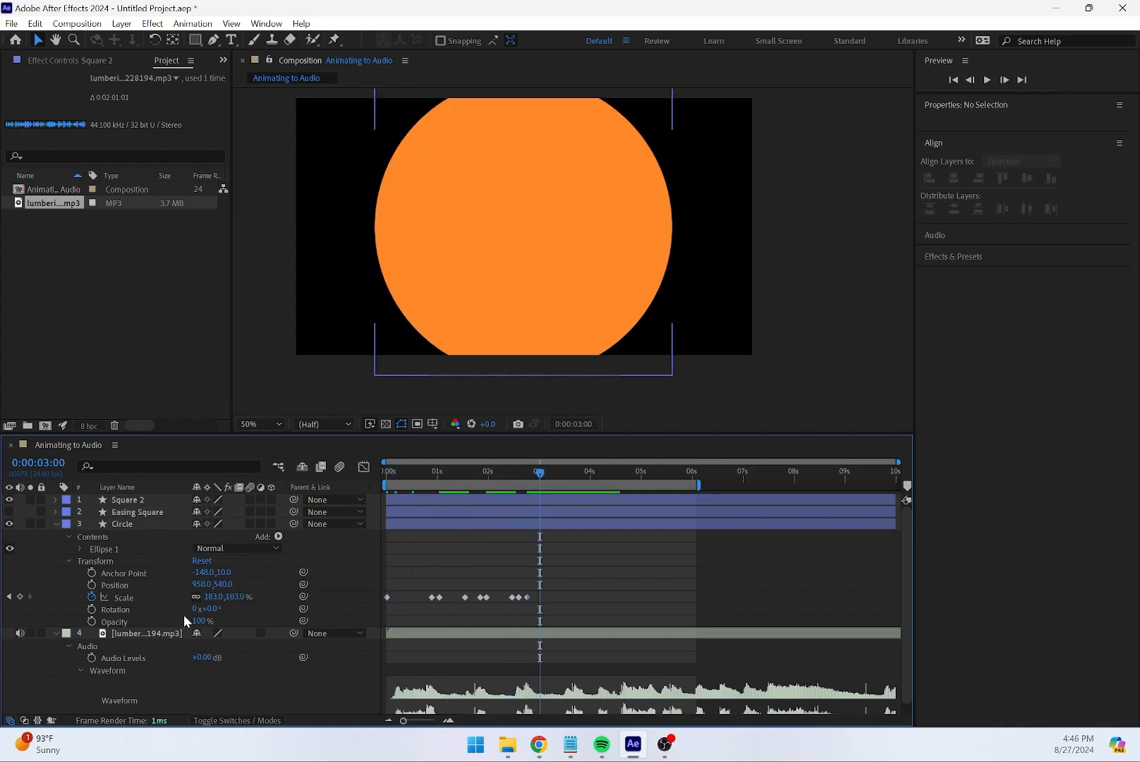
pyautogui.click(92, 621)
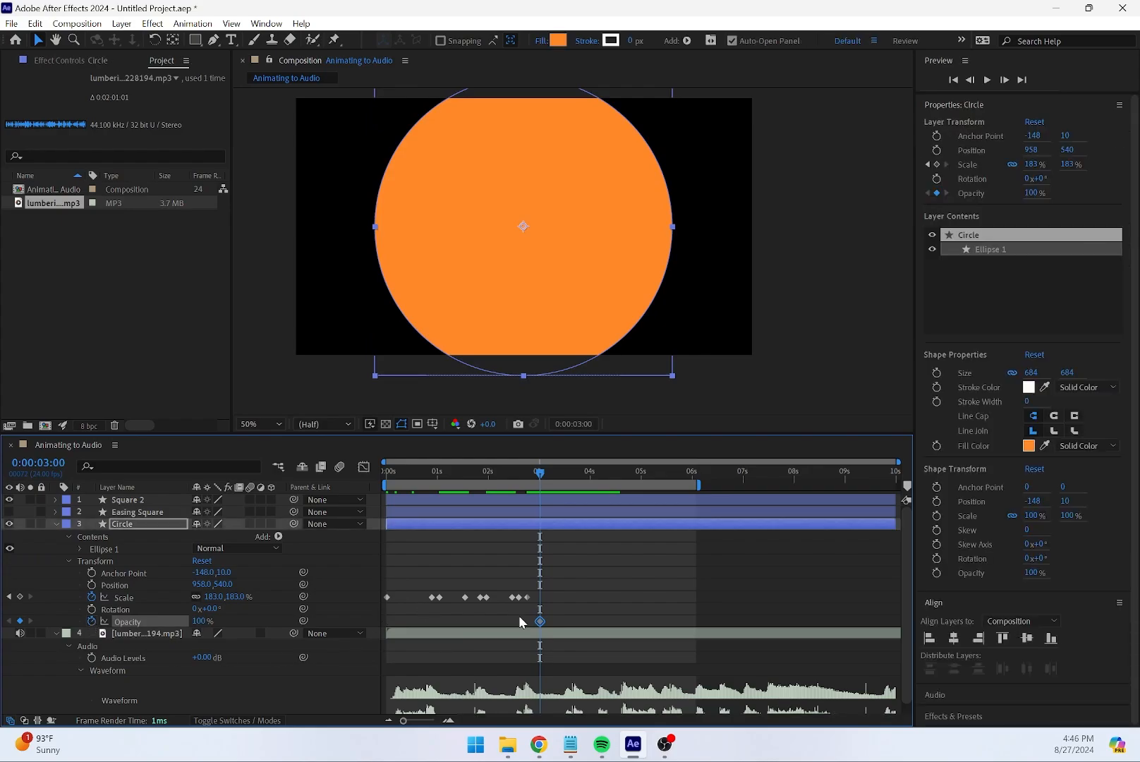
pyautogui.moveTo(199, 621); pyautogui.dragTo(197, 630)
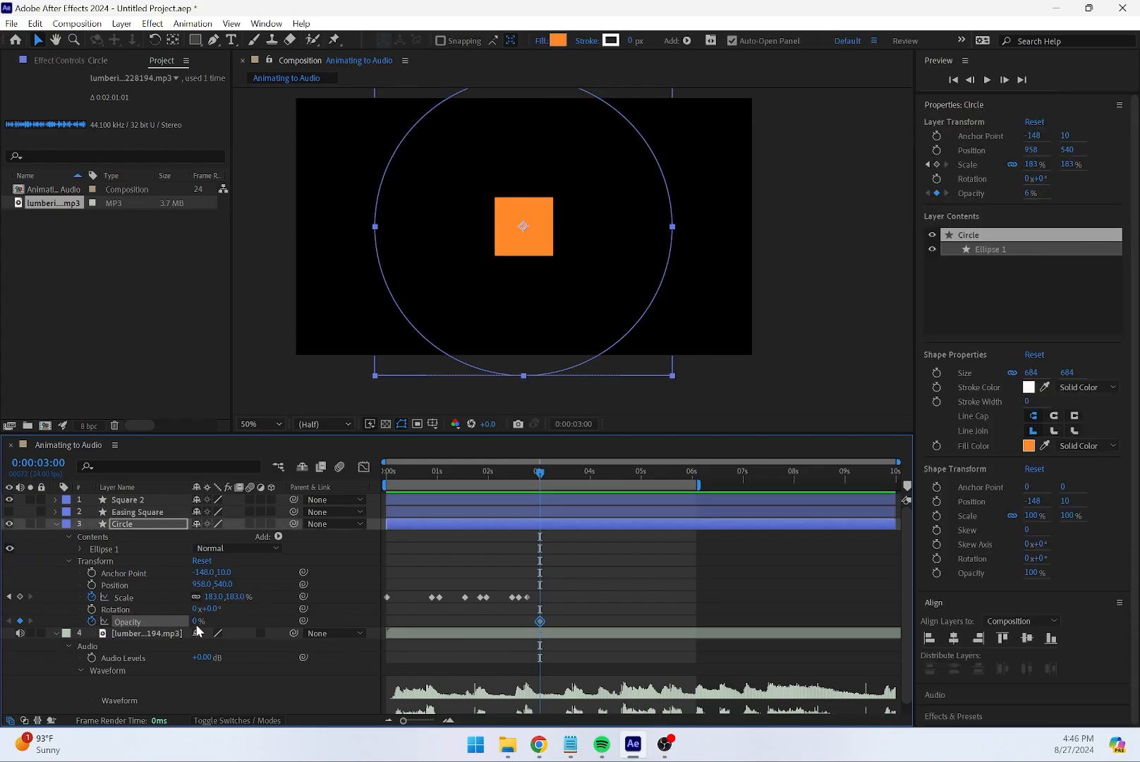
# Add Circle Opacity keyframes of 100% at 0:00:02:20 and at the start of the composition
pyautogui.moveTo(540, 479); pyautogui.dragTo(532, 482)
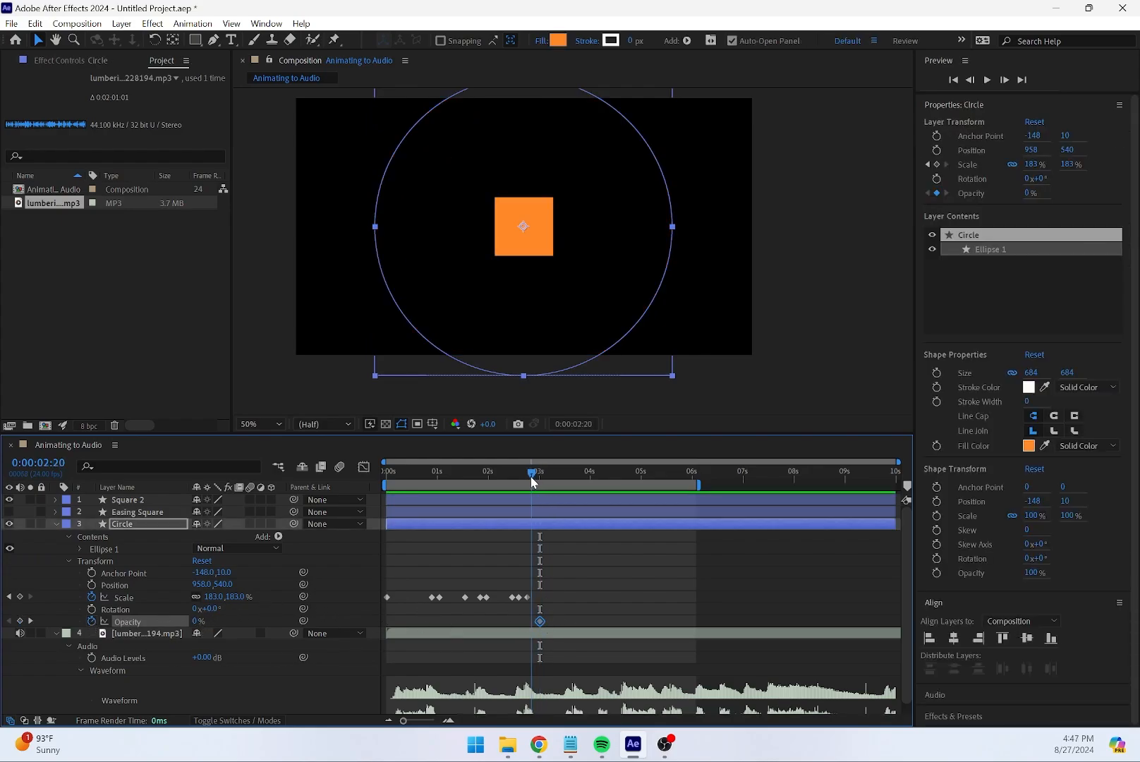
pyautogui.moveTo(199, 621); pyautogui.dragTo(371, 618)
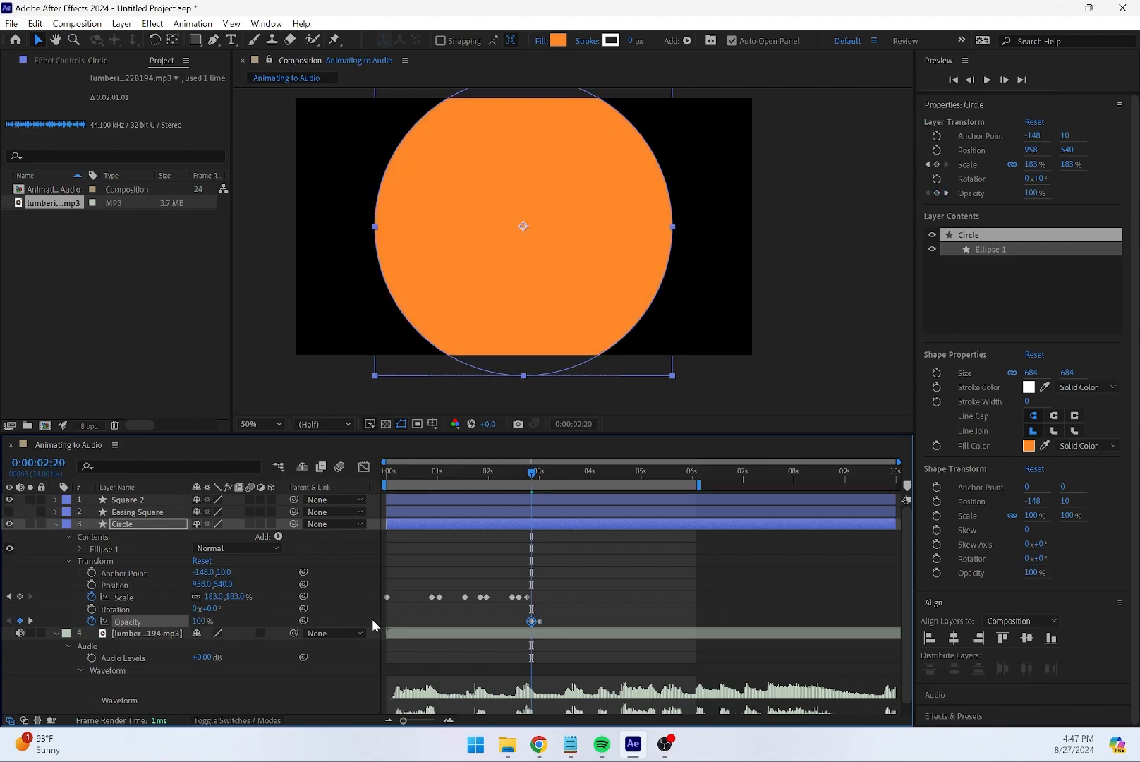
pyautogui.moveTo(484, 483); pyautogui.dragTo(373, 489)
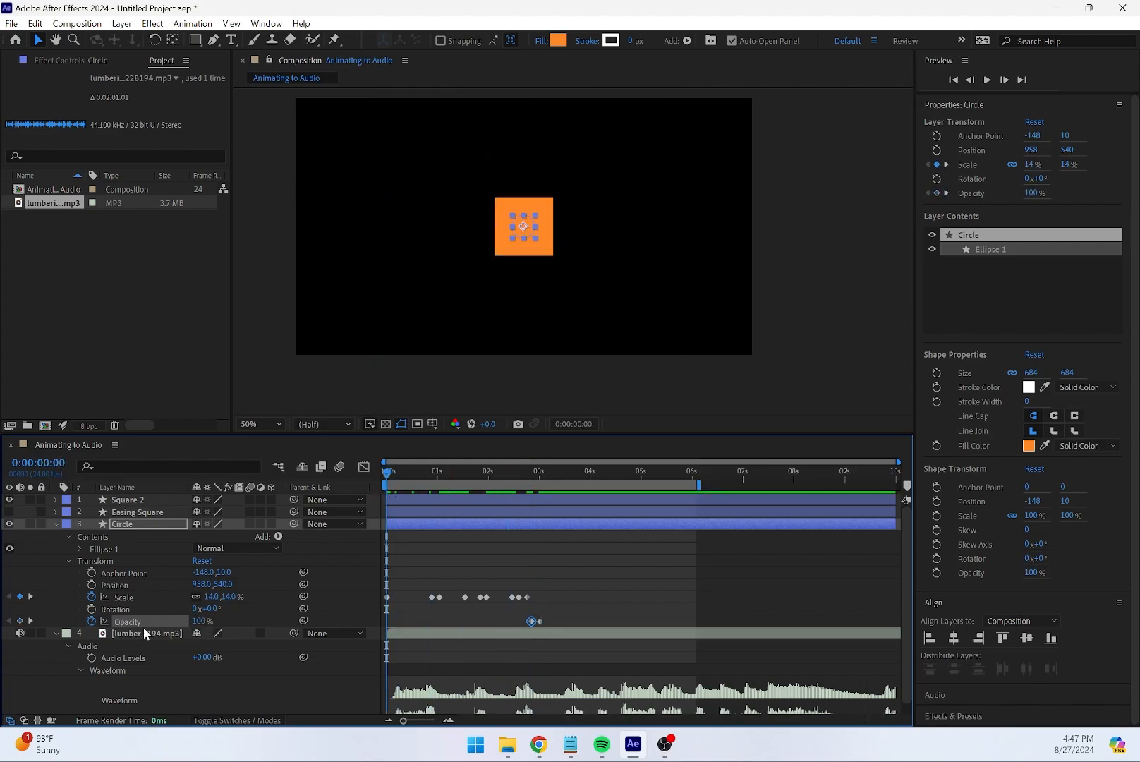
pyautogui.moveTo(200, 621); pyautogui.dragTo(286, 627)
# Shift Circle's 100% and 0% fade-out Opacity keyframes earlier to 0:00:02:18 and 0:00:02:20, and scrub past them to check
pyautogui.moveTo(395, 482); pyautogui.dragTo(531, 483)
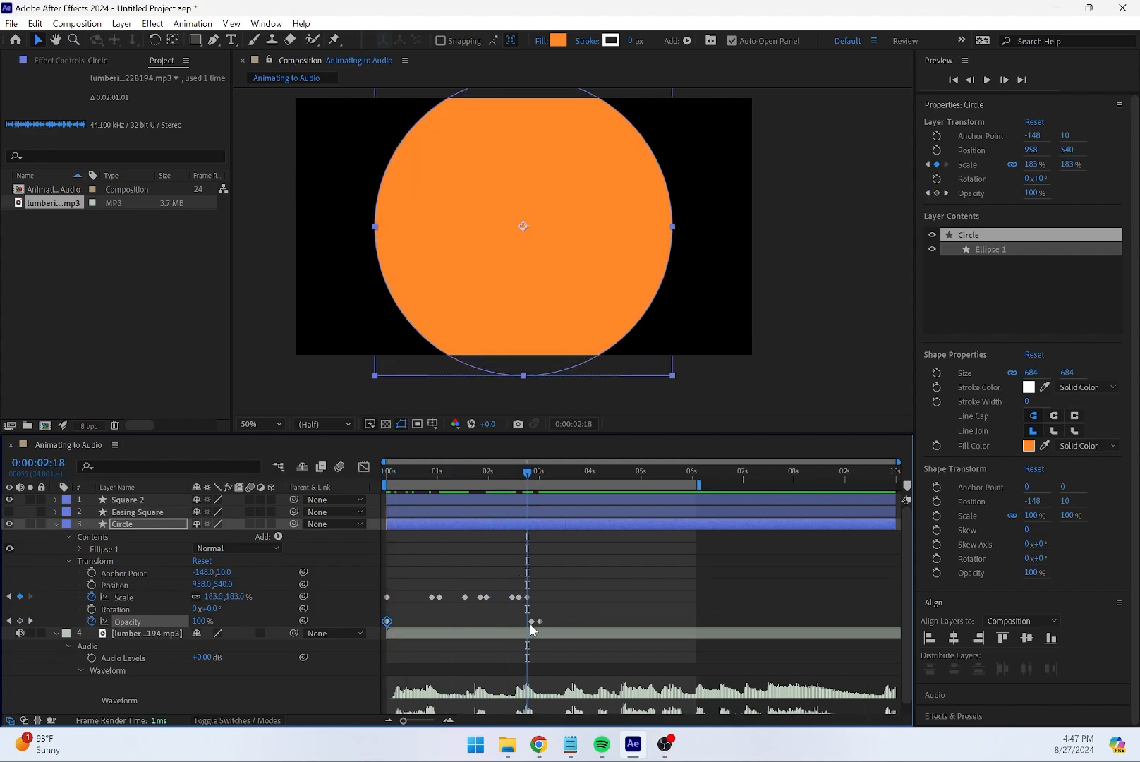
pyautogui.moveTo(532, 622); pyautogui.dragTo(533, 625)
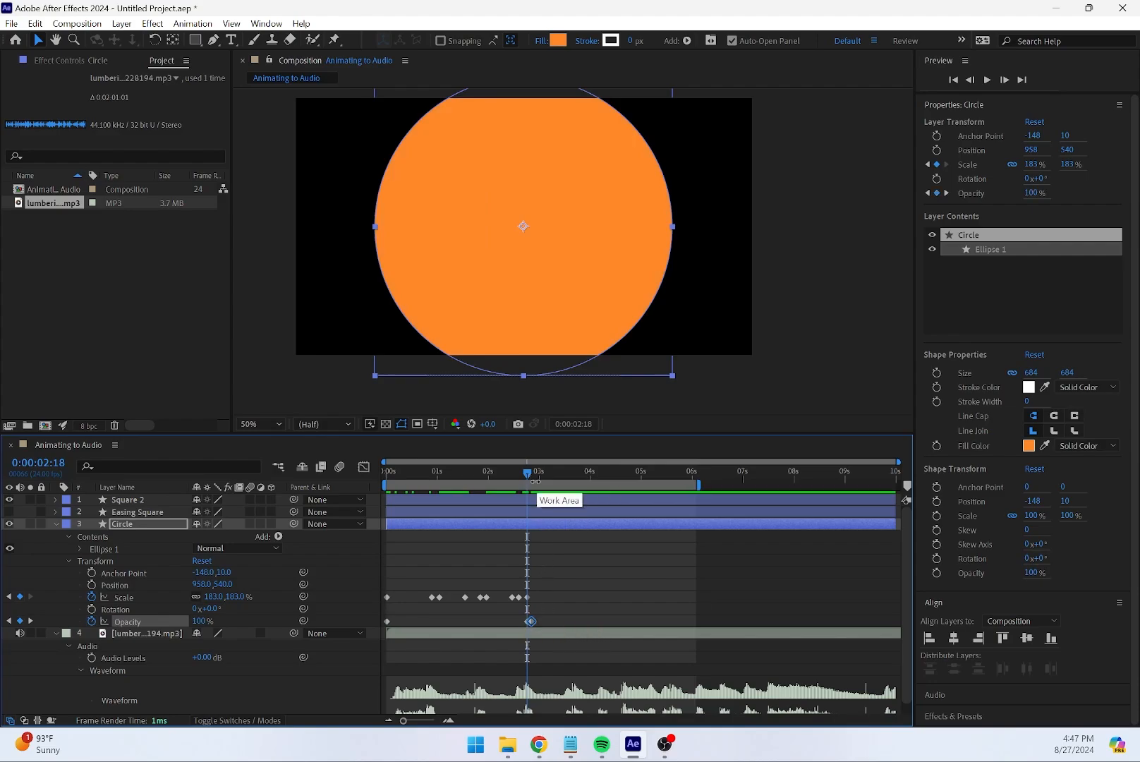
pyautogui.moveTo(531, 480)
pyautogui.mouseDown()
pyautogui.moveTo(669, 485)
pyautogui.moveTo(543, 491)
pyautogui.moveTo(684, 498)
pyautogui.moveTo(542, 489)
pyautogui.mouseUp()
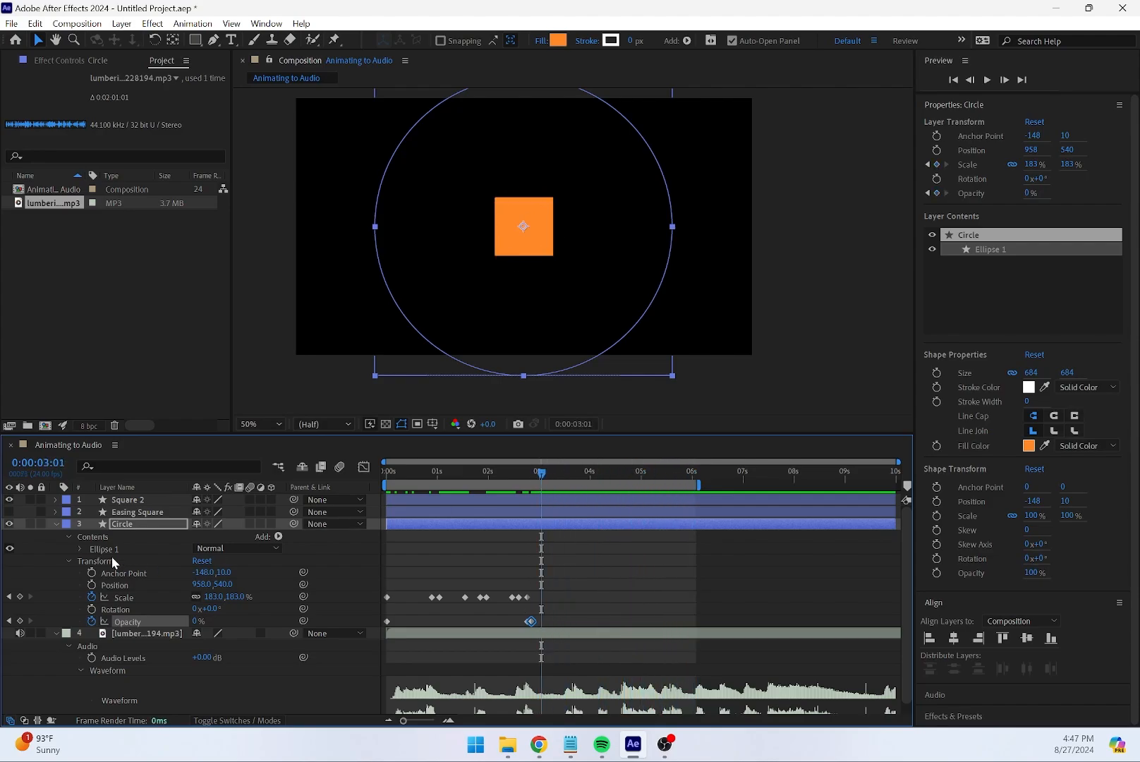
# Keyframe Square 2's Opacity at 0% on 0:00:02:20 and at 100% immediately after it
pyautogui.click(55, 500)
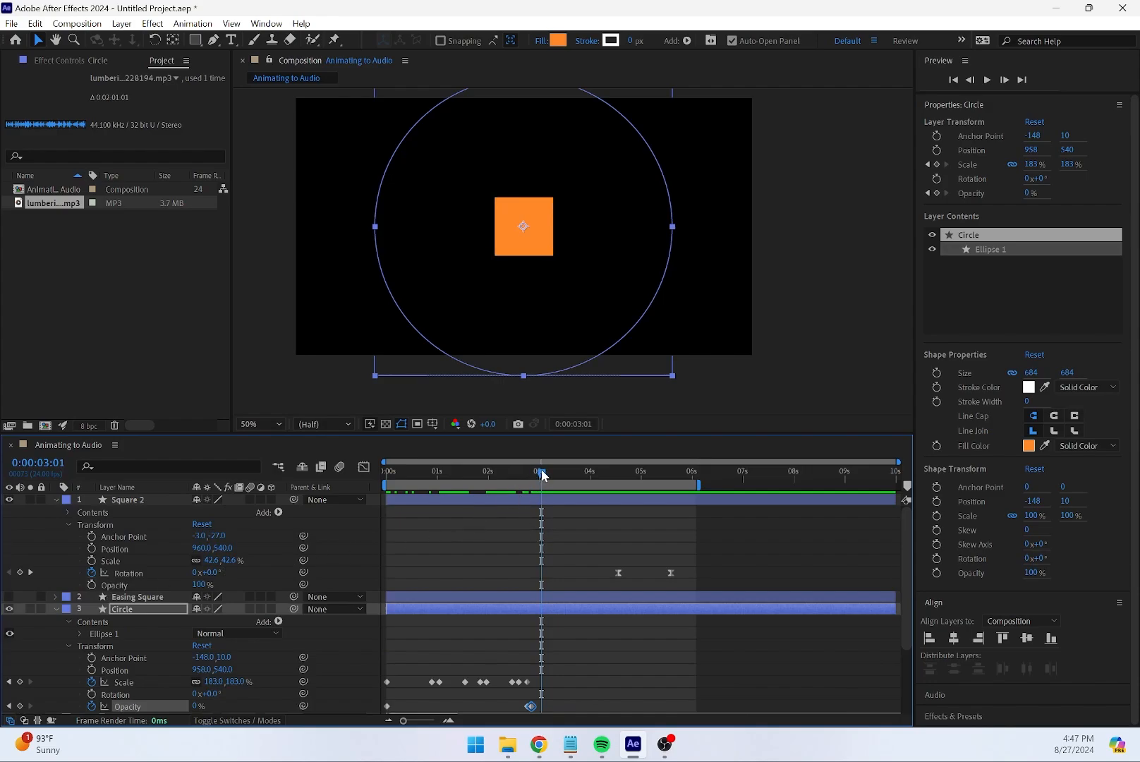
pyautogui.moveTo(540, 471); pyautogui.dragTo(534, 480)
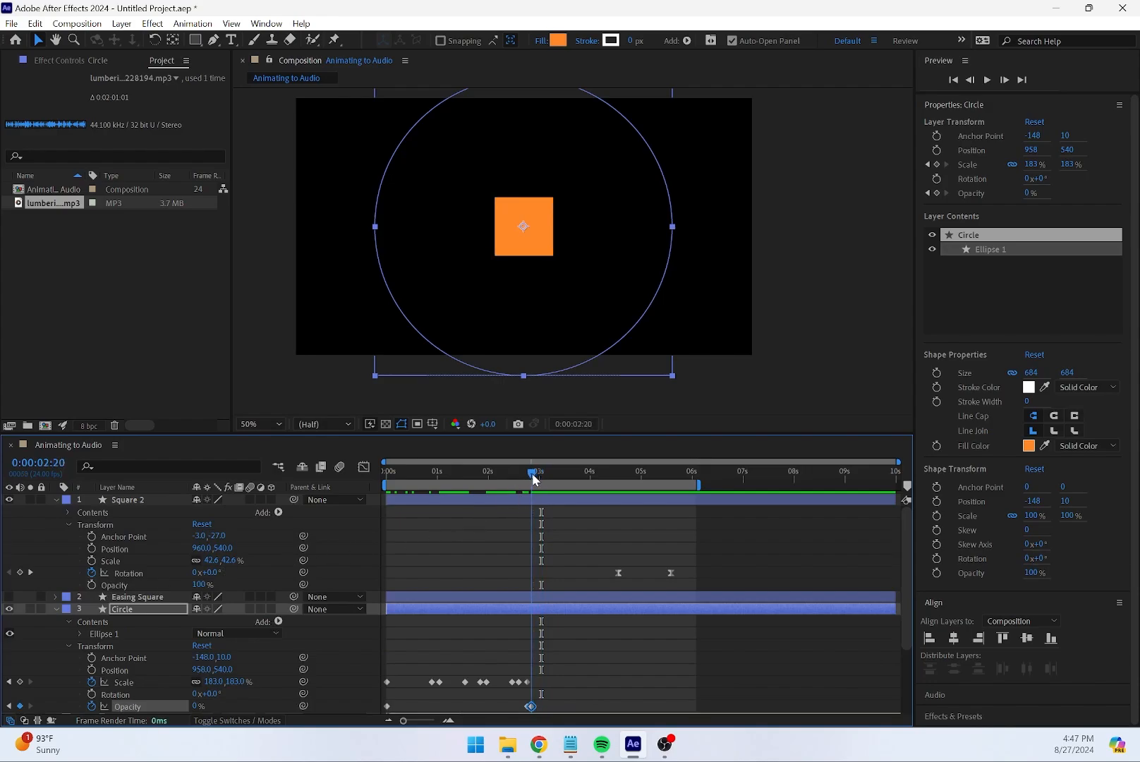
pyautogui.click(92, 585)
pyautogui.moveTo(203, 586); pyautogui.dragTo(69, 590)
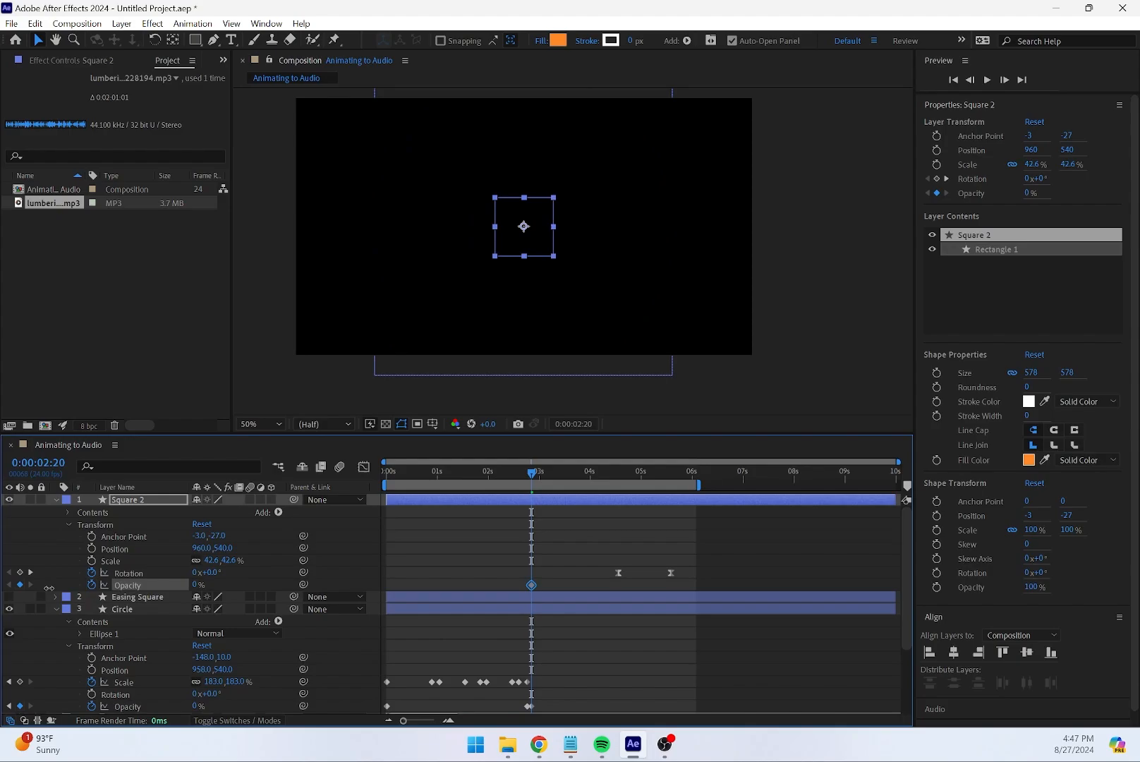
pyautogui.moveTo(532, 472); pyautogui.dragTo(534, 472)
pyautogui.moveTo(196, 587); pyautogui.dragTo(398, 600)
# Preview the circle and square animation with the audio from the start of the composition
pyautogui.moveTo(534, 482); pyautogui.dragTo(363, 476)
pyautogui.click(458, 390)
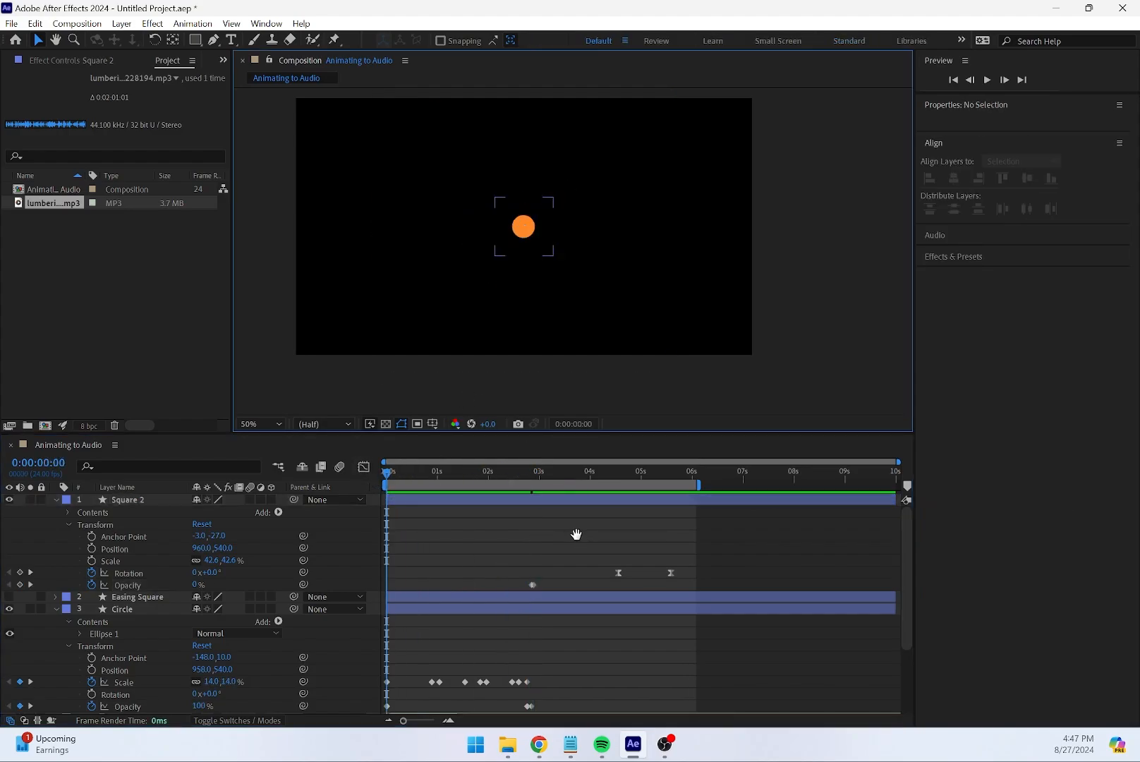
pyautogui.press('space')
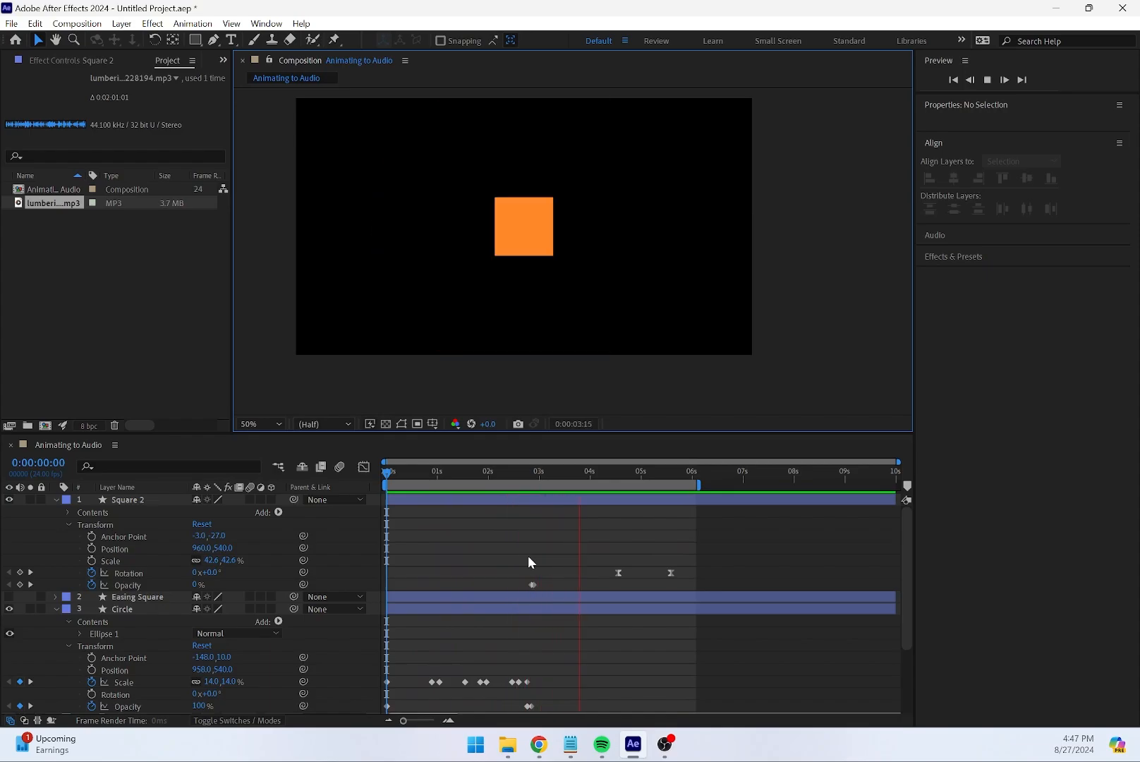
pyautogui.press('space')
pyautogui.press('space')
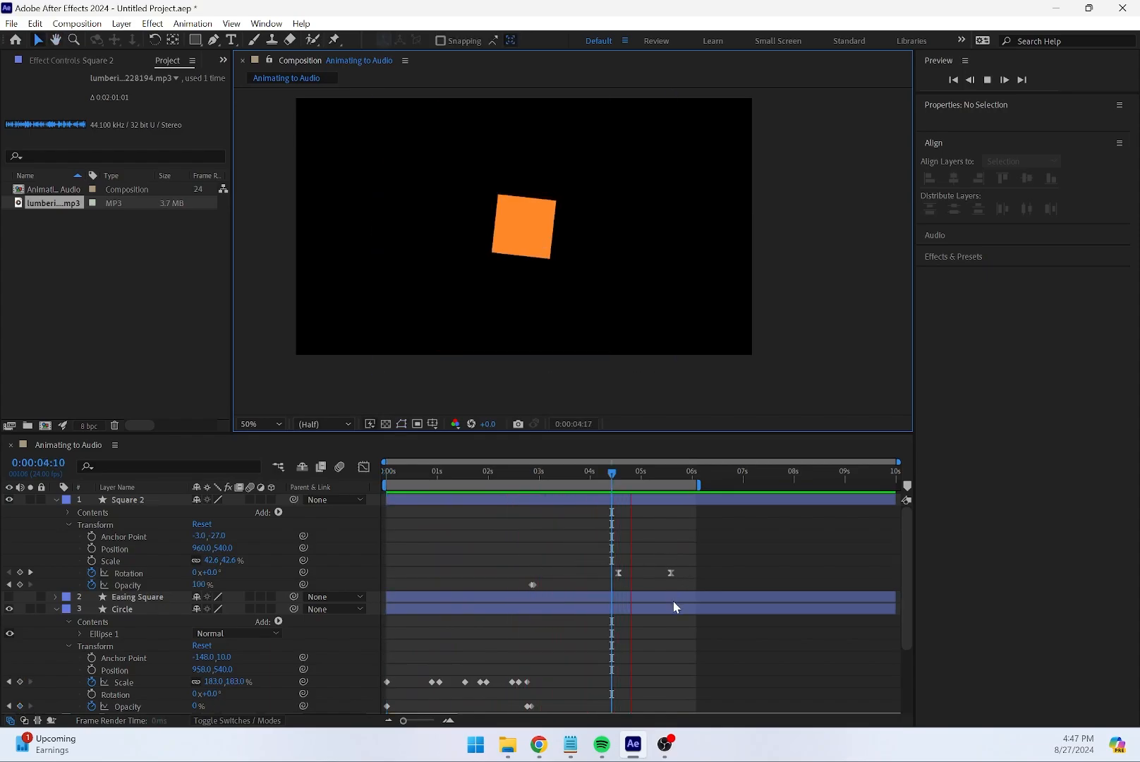
# Duplicate Square 2's two Rotation keyframes so the copied pair starts at 0:00:03:00, and preview the animation with the audio
pyautogui.press('space')
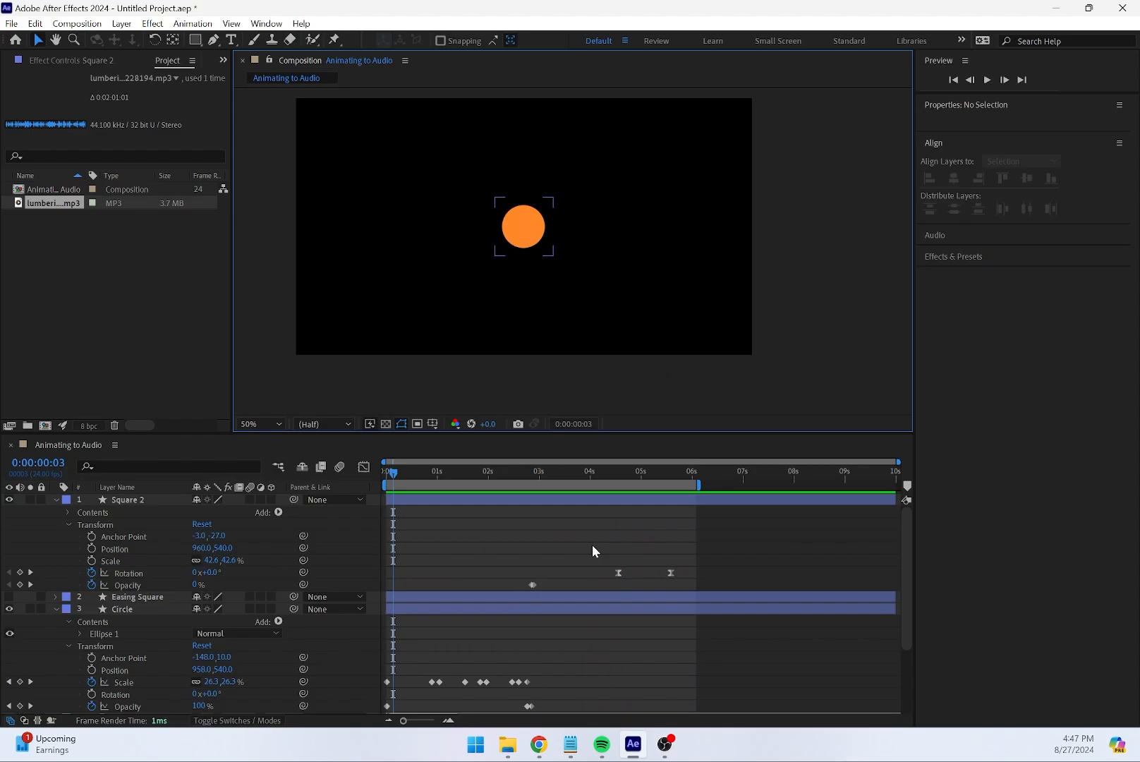
pyautogui.moveTo(598, 548); pyautogui.dragTo(723, 574)
pyautogui.moveTo(565, 471); pyautogui.dragTo(541, 482)
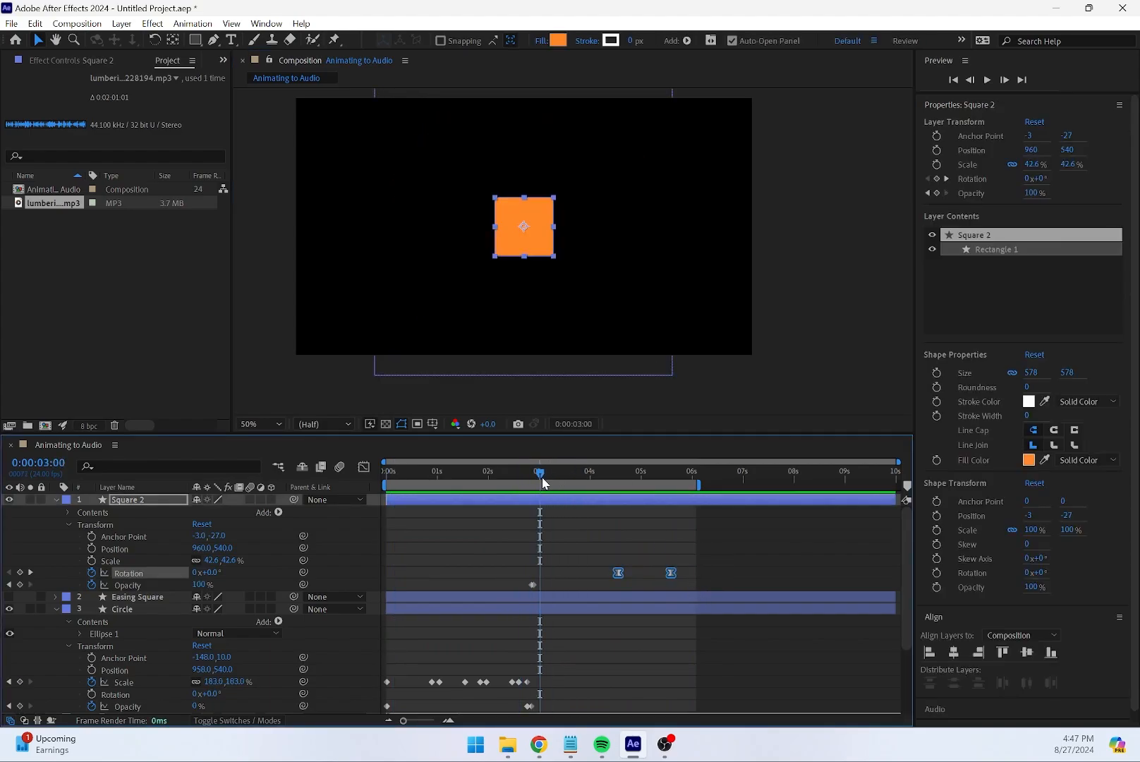
pyautogui.hotkey('ctrl', 'v')
pyautogui.press('space')
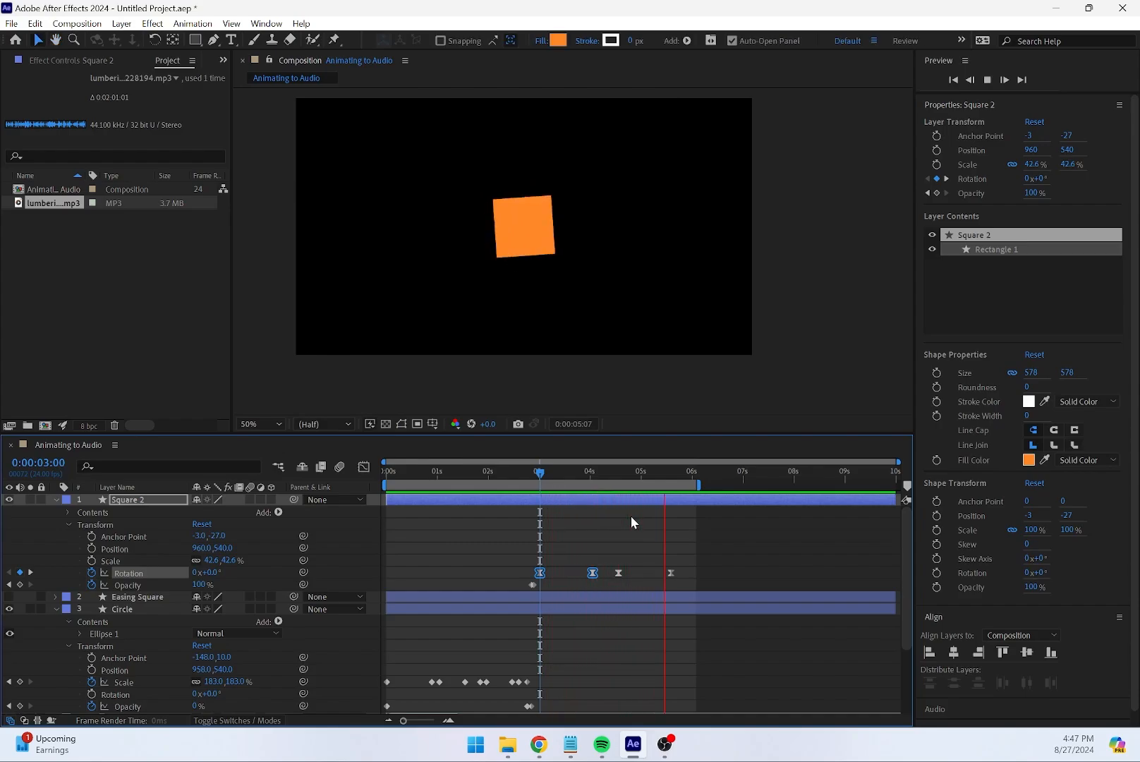
pyautogui.press('space')
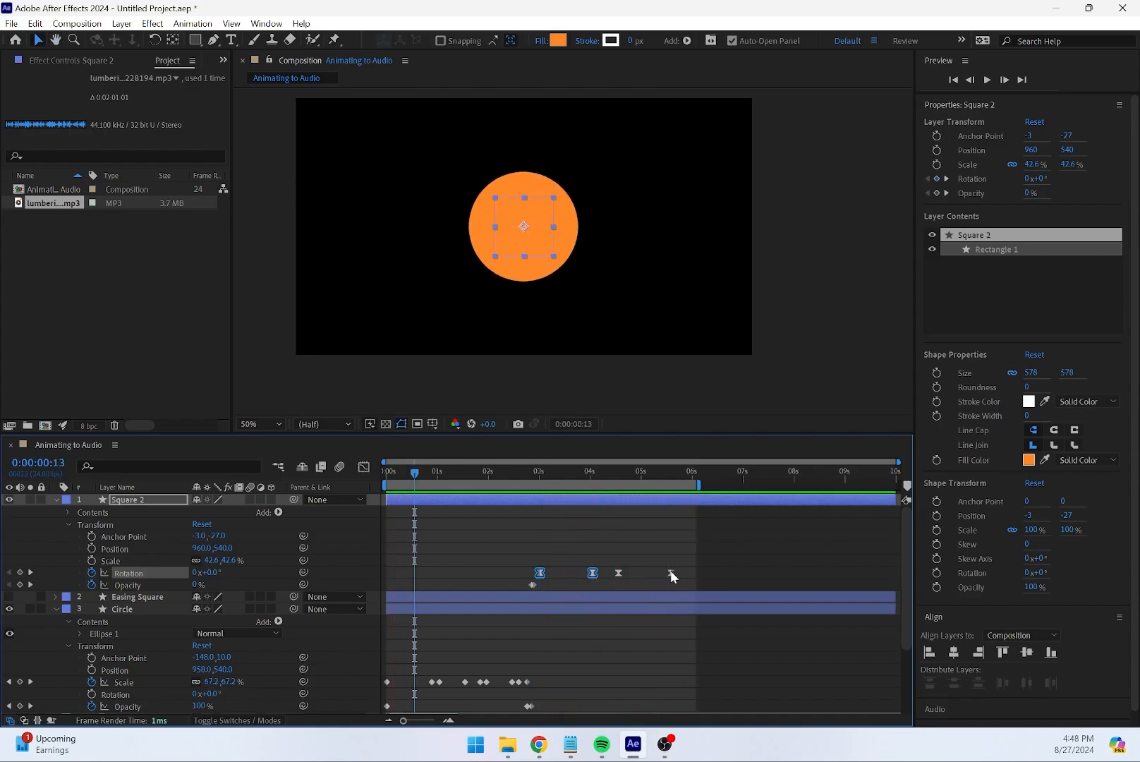
# Move Square 2's last Rotation keyframe to just past the 6-second mark and preview the slower second spin
pyautogui.moveTo(671, 573); pyautogui.dragTo(695, 572)
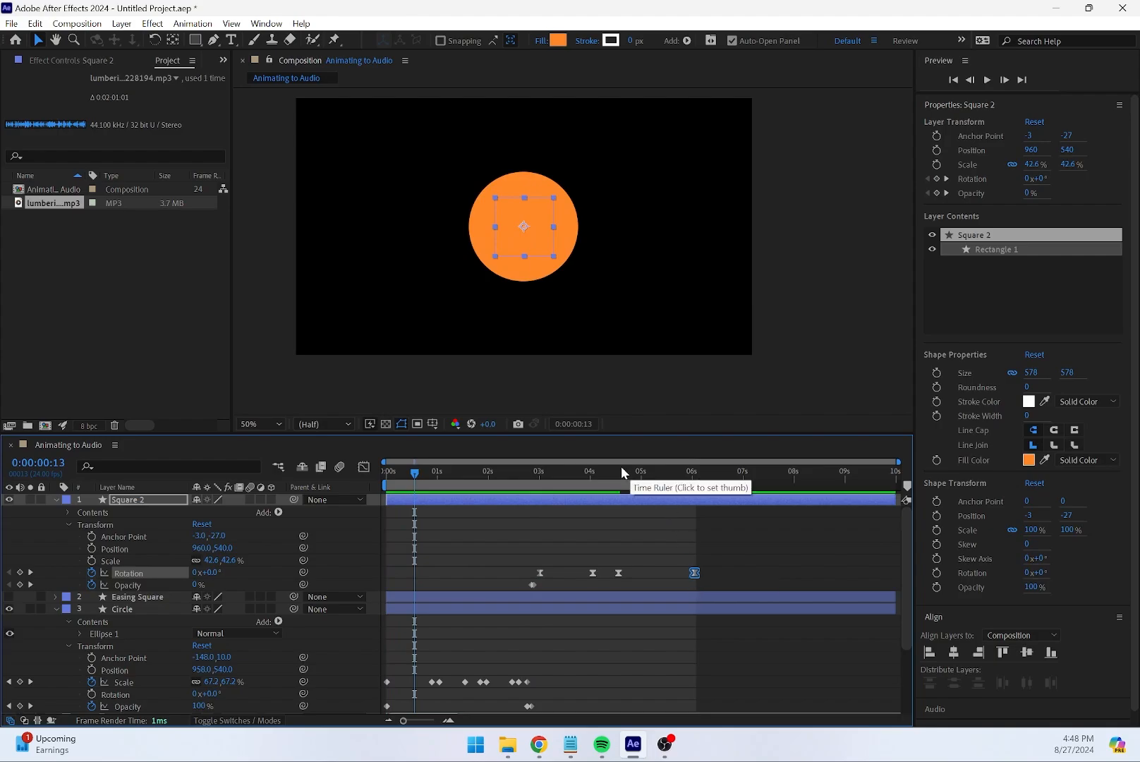
pyautogui.press('space')
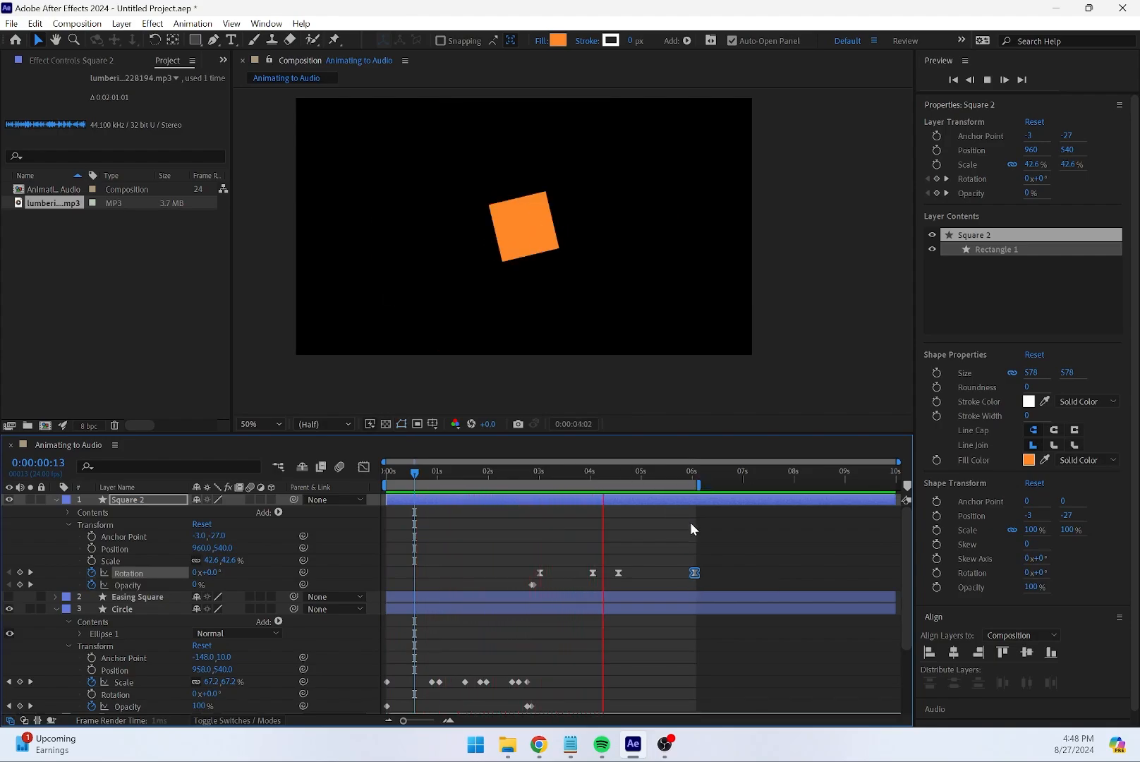
pyautogui.press('space')
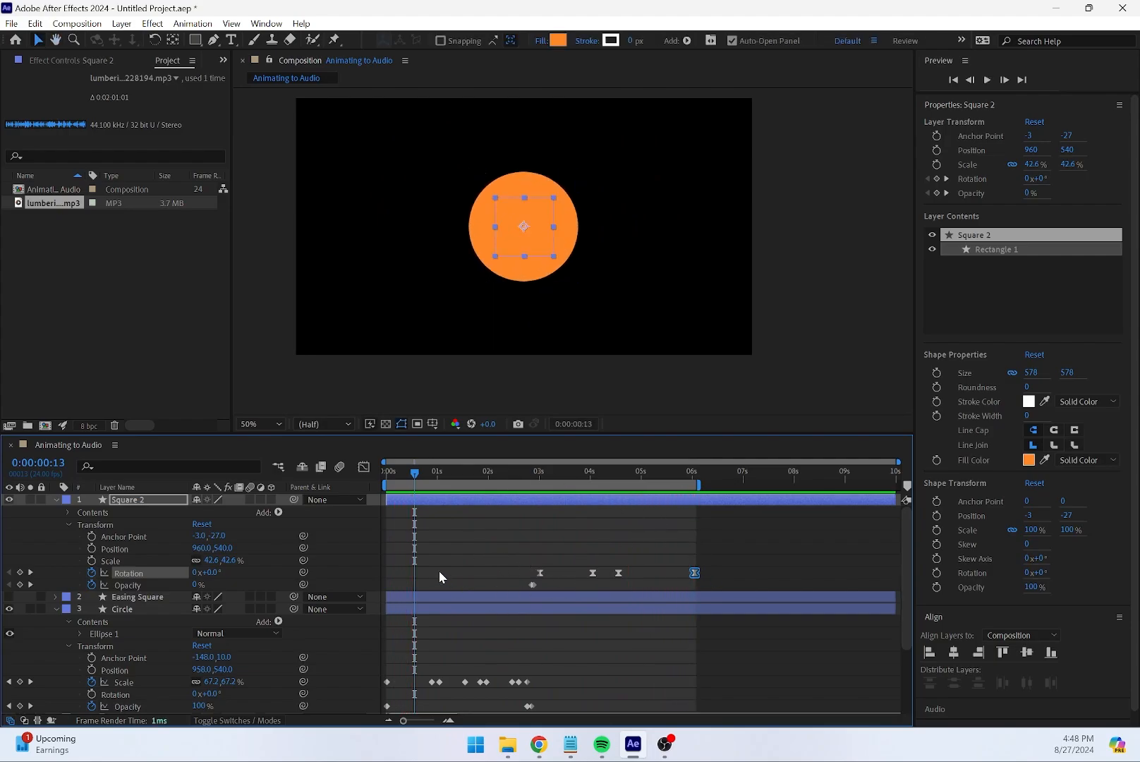
# Collapse the Square 2 and Circle layers, and delete the Easing Square layer
pyautogui.click(55, 500)
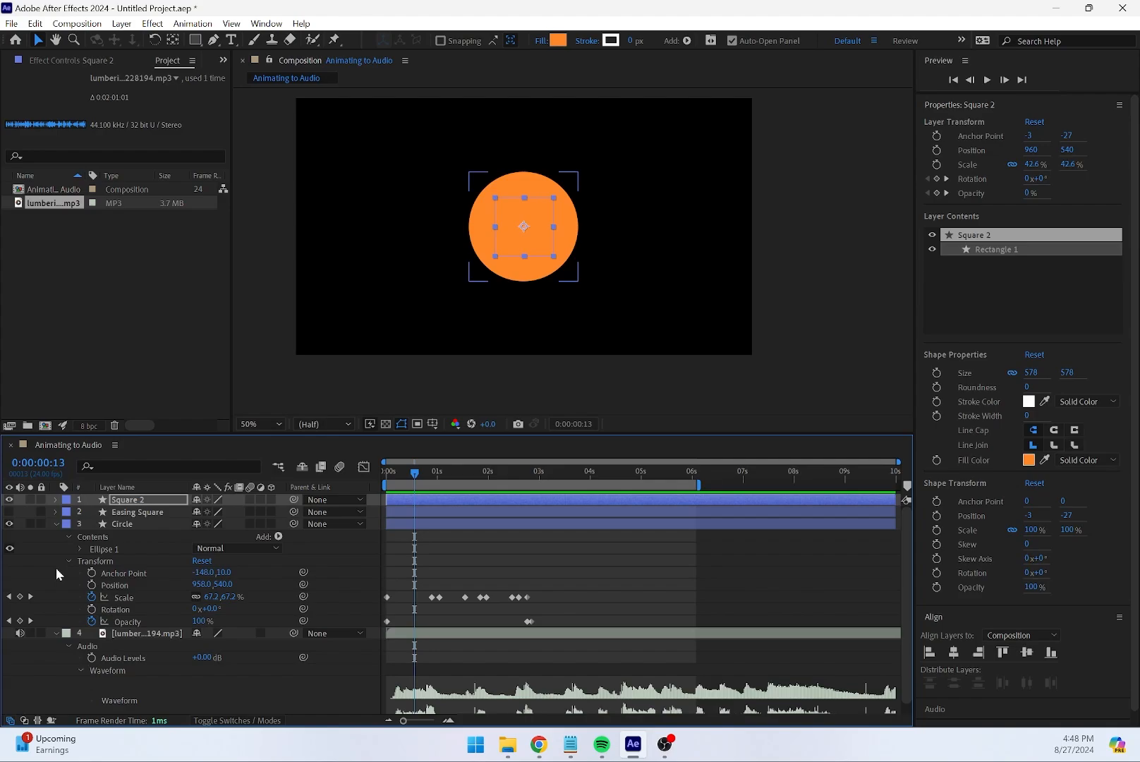
pyautogui.click(55, 633)
pyautogui.click(54, 632)
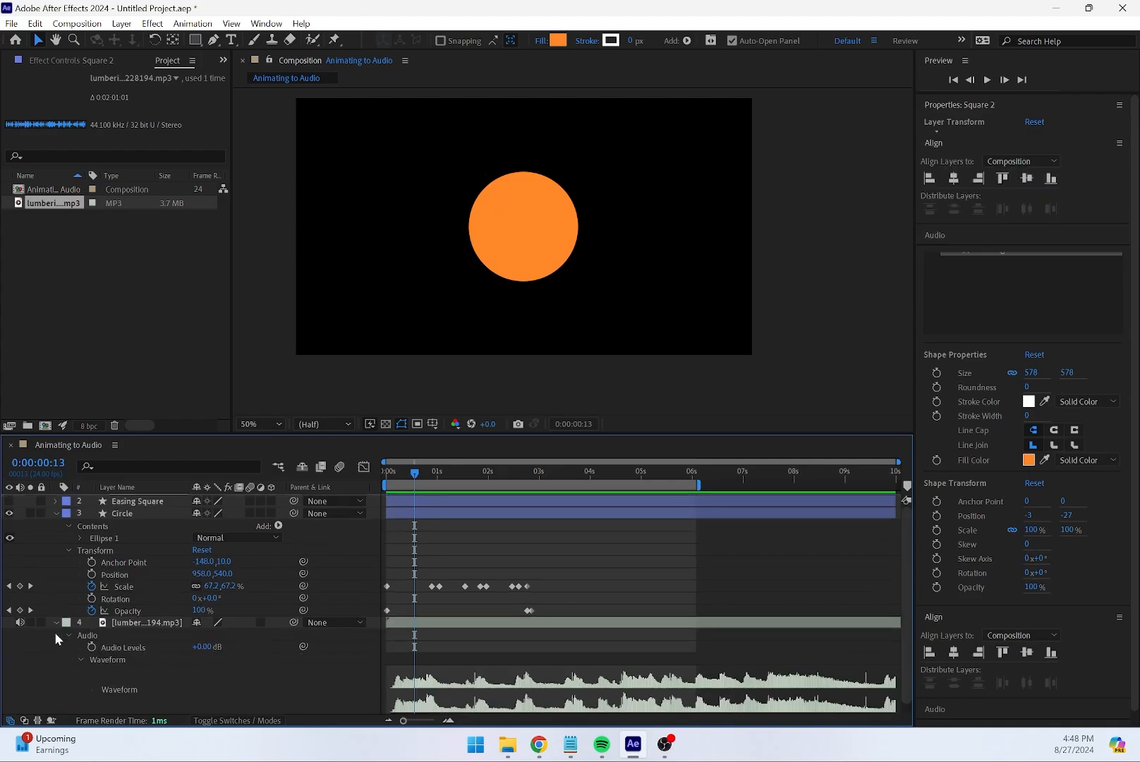
pyautogui.click(57, 524)
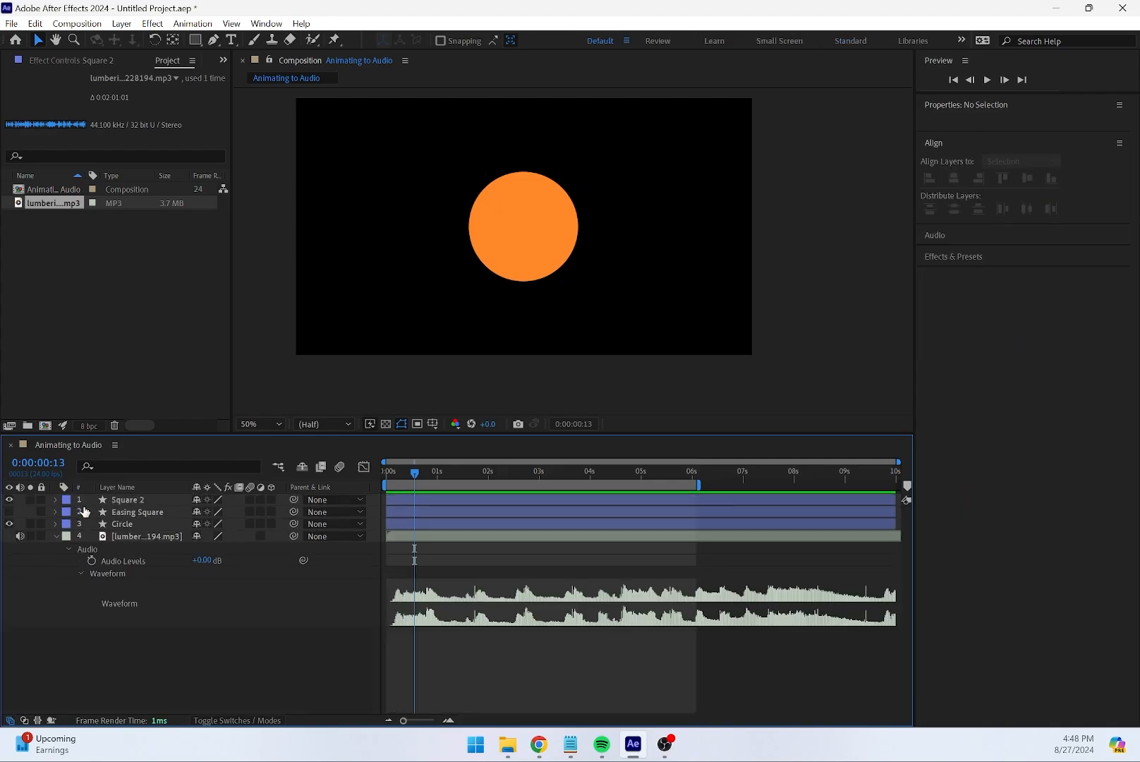
pyautogui.click(137, 503)
pyautogui.click(152, 511)
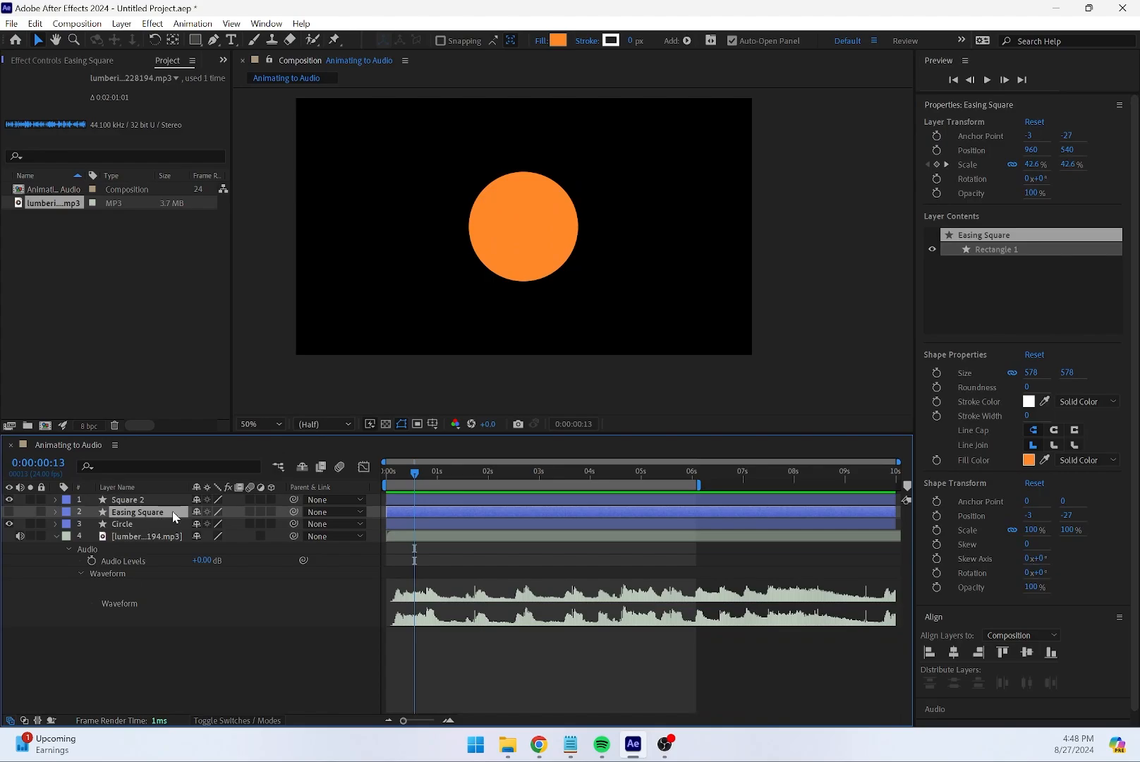
pyautogui.press('Delete')
# Change the fill colour of the Square 2 layer to a fully saturated, bright blue with hue 192°
pyautogui.click(169, 499)
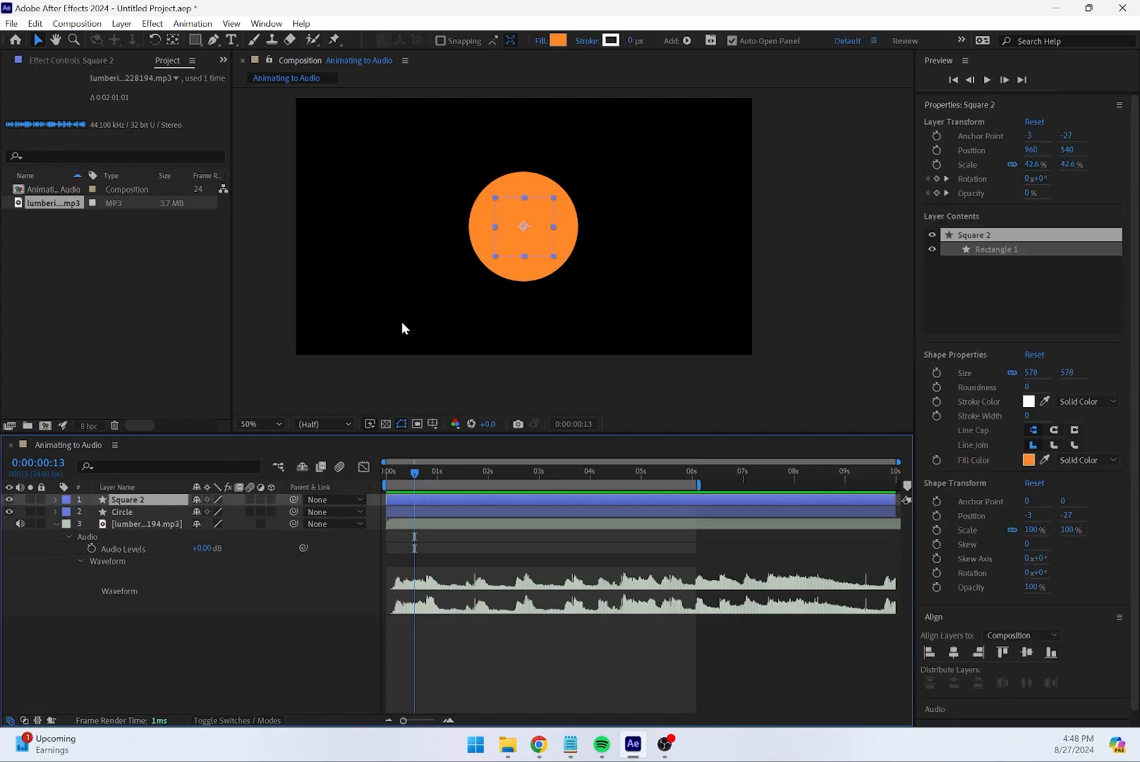
pyautogui.click(233, 41)
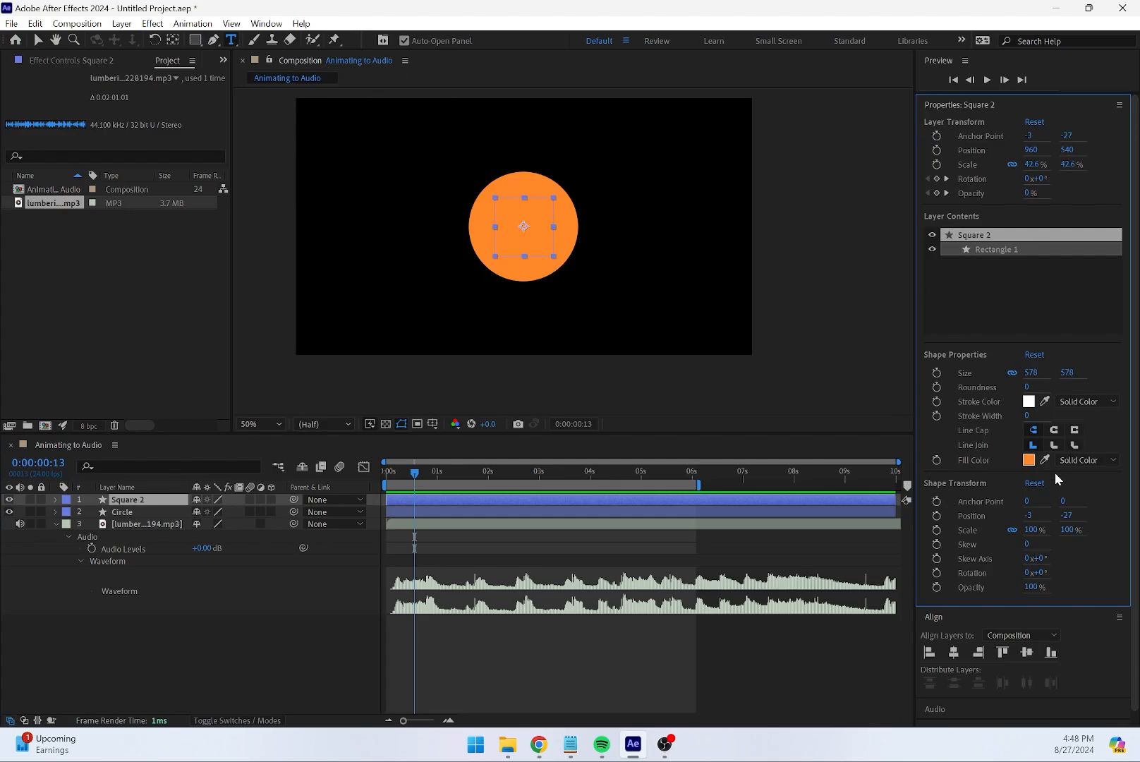
pyautogui.click(1028, 459)
pyautogui.moveTo(514, 327); pyautogui.dragTo(374, 263)
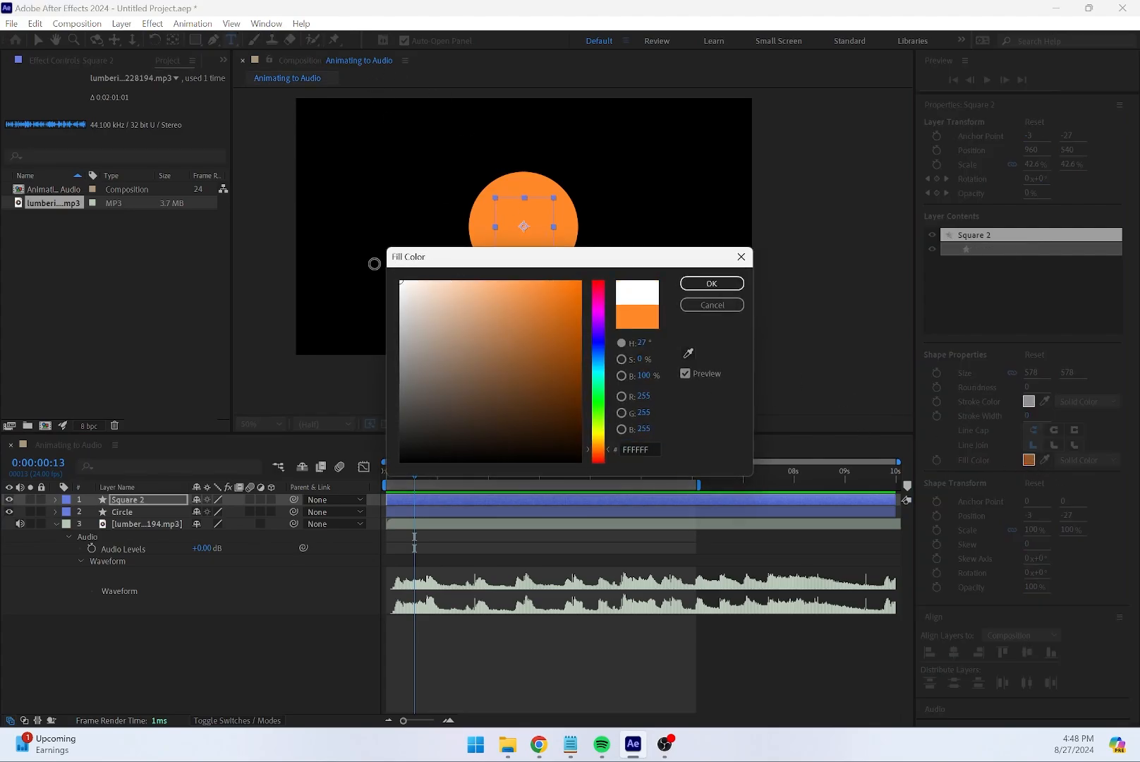
pyautogui.click(606, 366)
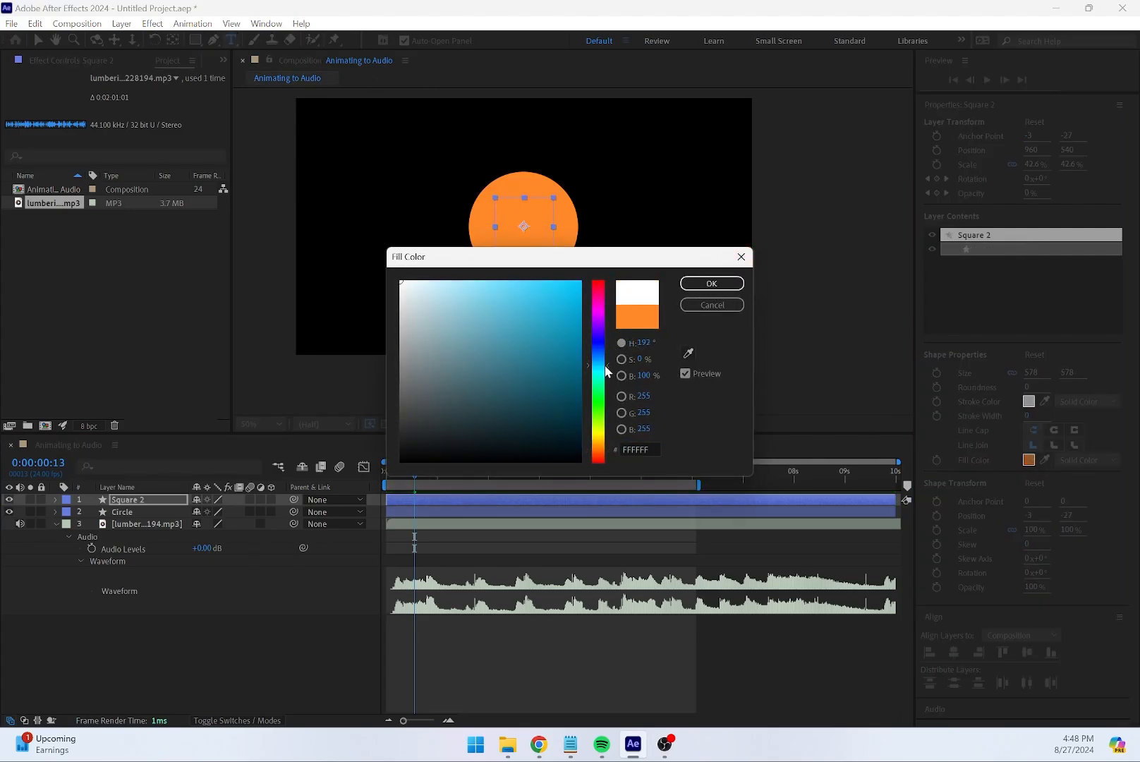
pyautogui.click(579, 281)
pyautogui.click(710, 281)
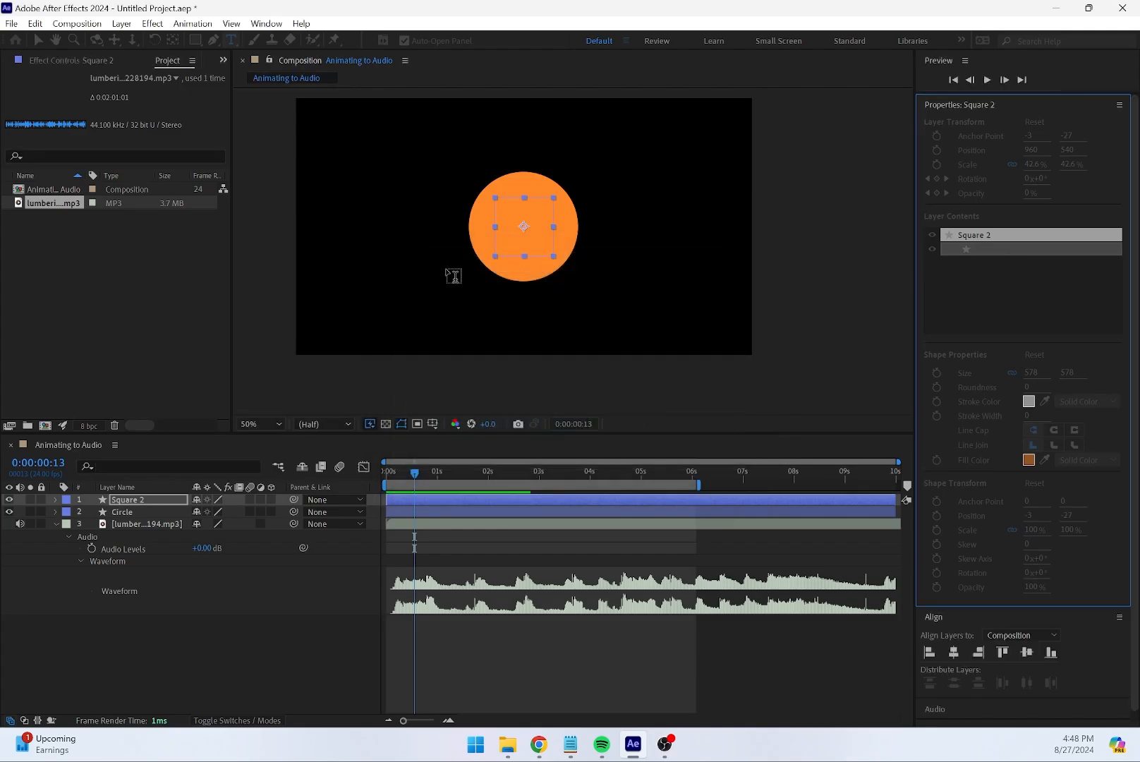
# Add a text layer reading "2024 Animation Reel |" followed by the creator's full name
pyautogui.click(426, 217)
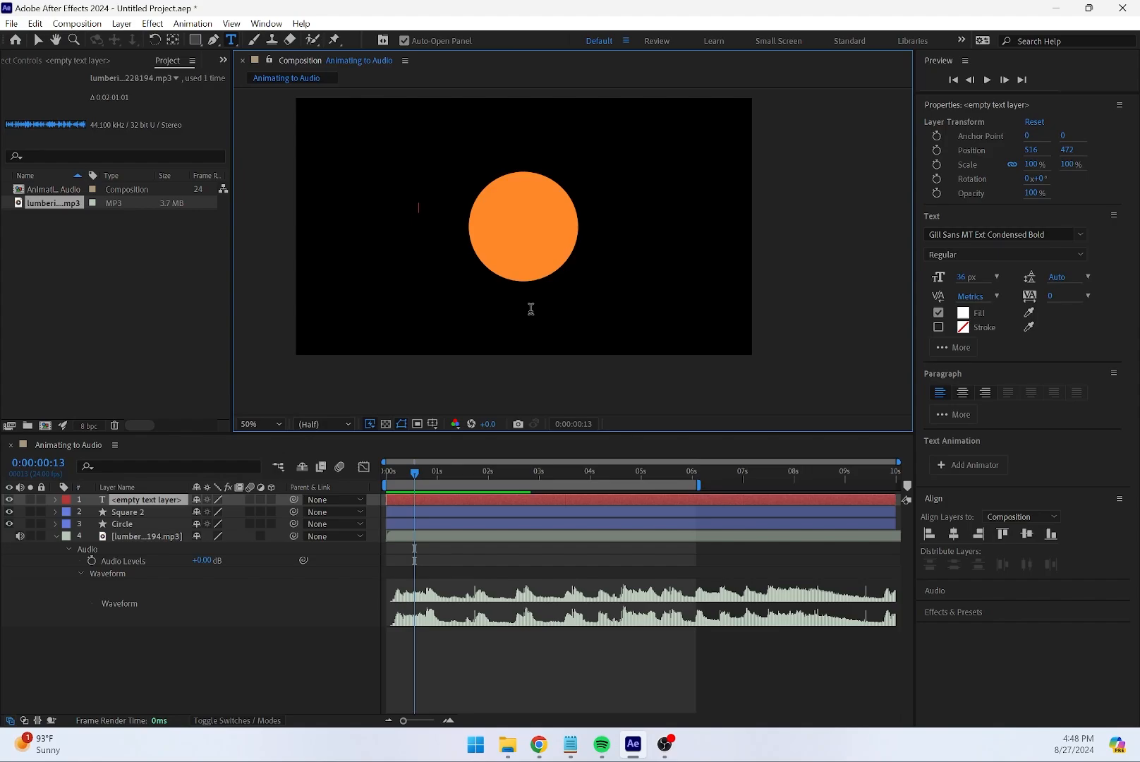
pyautogui.write('2')
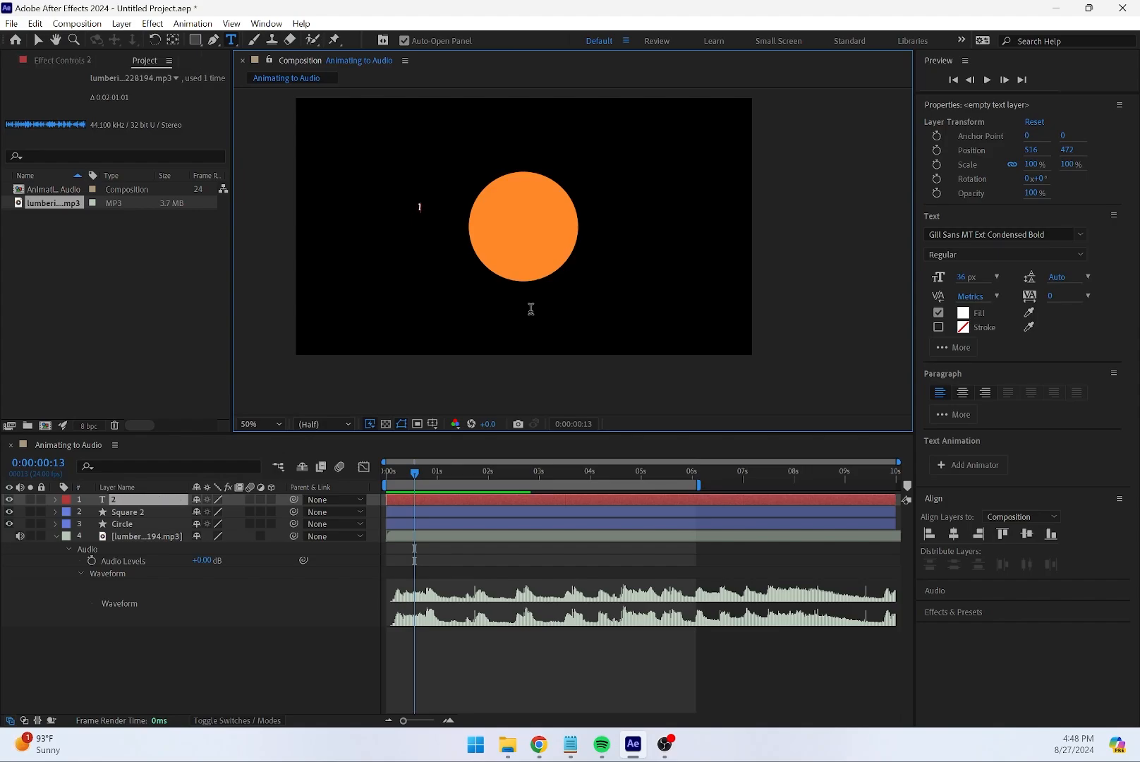
pyautogui.write('024 An')
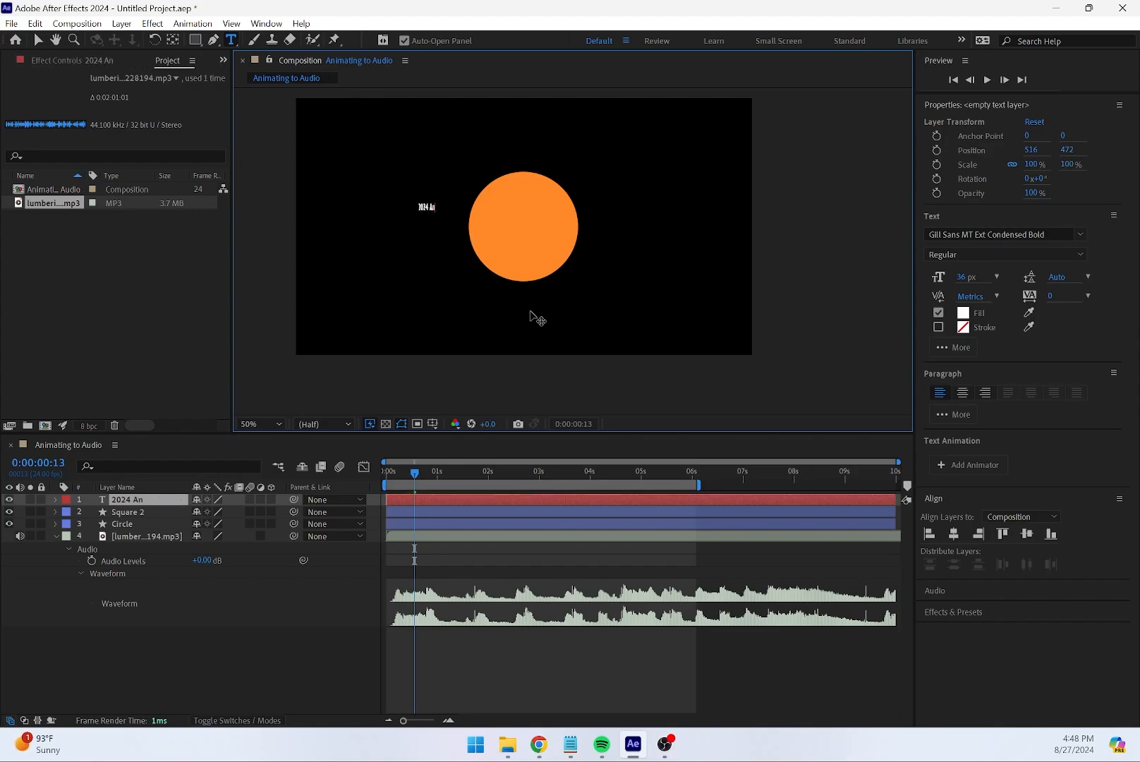
pyautogui.write('imation Reel')
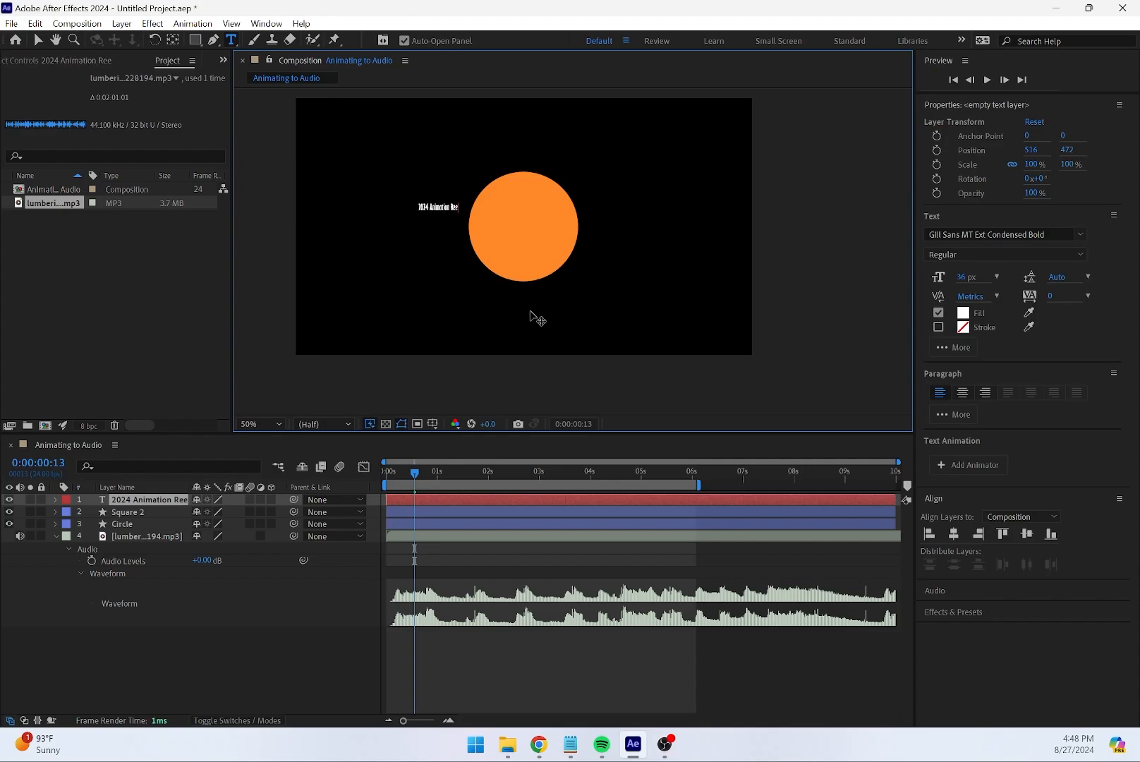
pyautogui.write(' | Chloe Elimam')
pyautogui.click(137, 656)
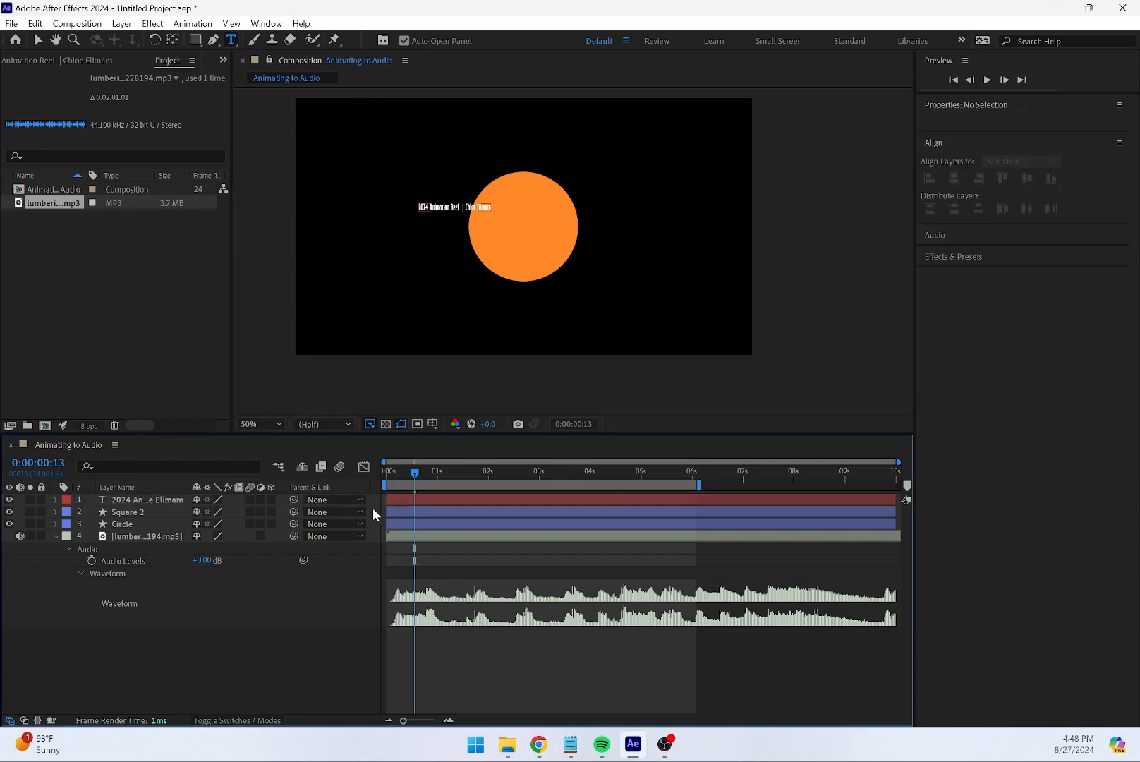
# Centre the text layer horizontally and vertically in the composition, keeping its scale at 100%
pyautogui.click(39, 41)
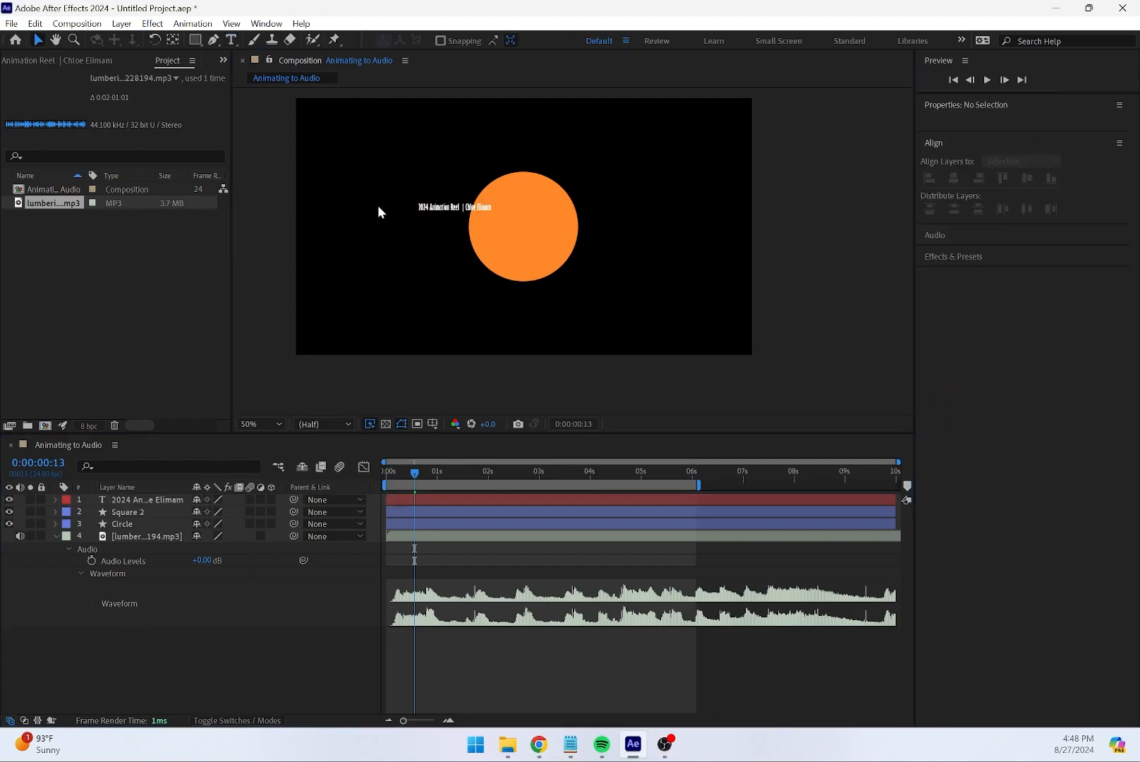
pyautogui.click(452, 211)
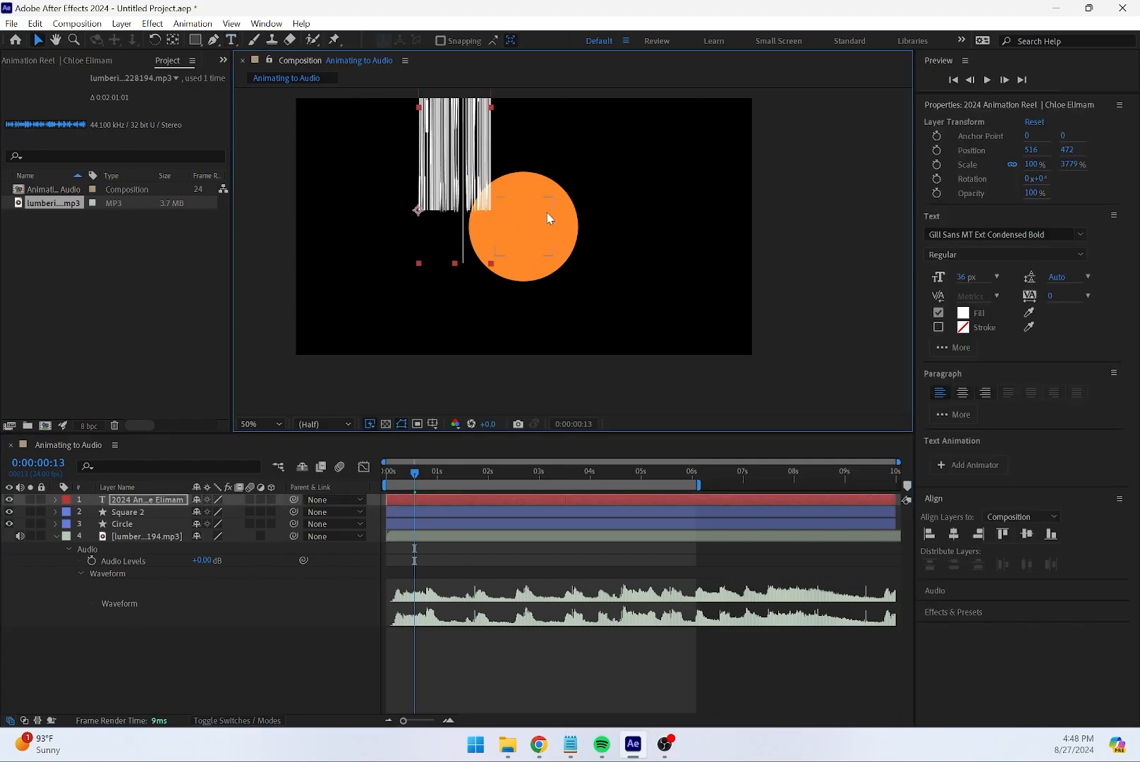
pyautogui.click(958, 535)
pyautogui.click(1028, 534)
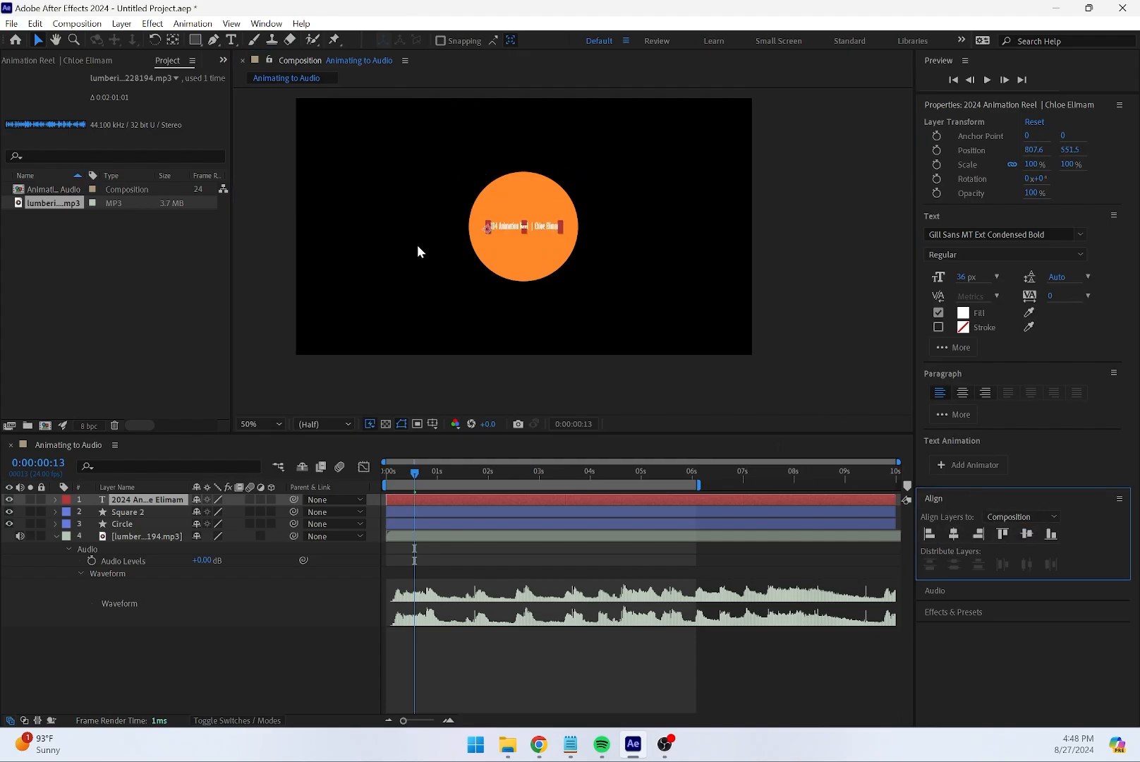
# Move the text layer's anchor point to the centre of the text with the Pan Behind tool
pyautogui.click(173, 40)
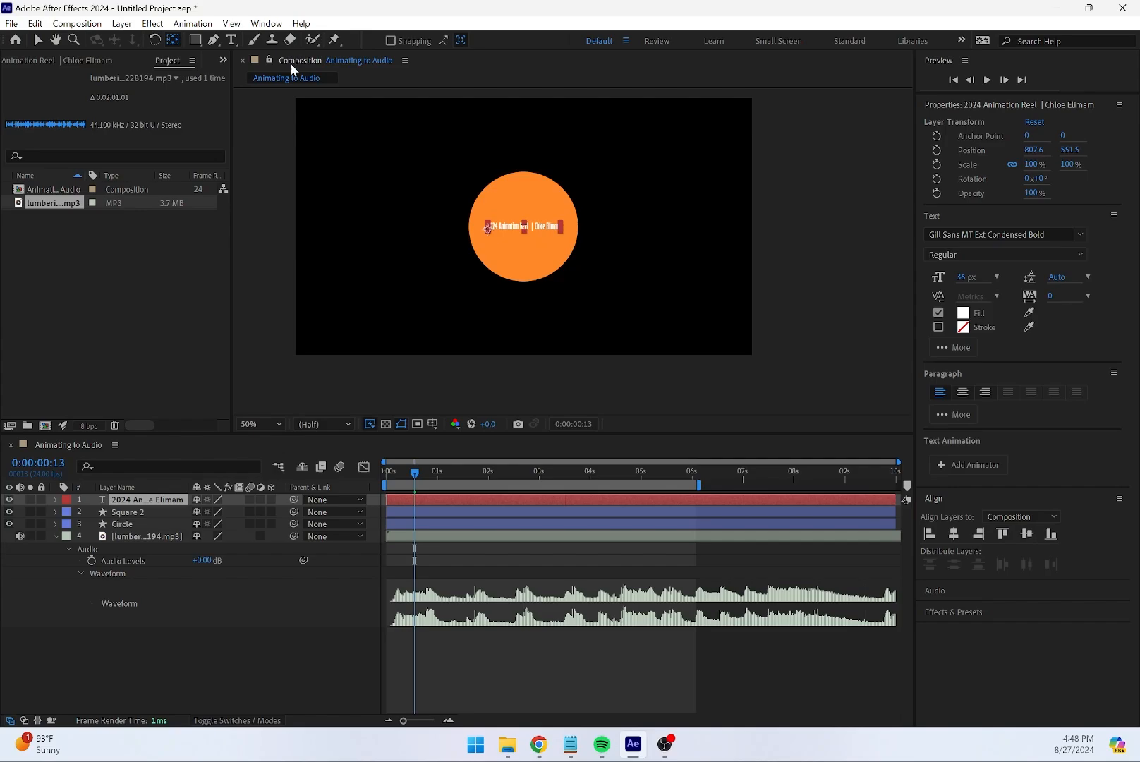
pyautogui.moveTo(493, 233); pyautogui.dragTo(523, 228)
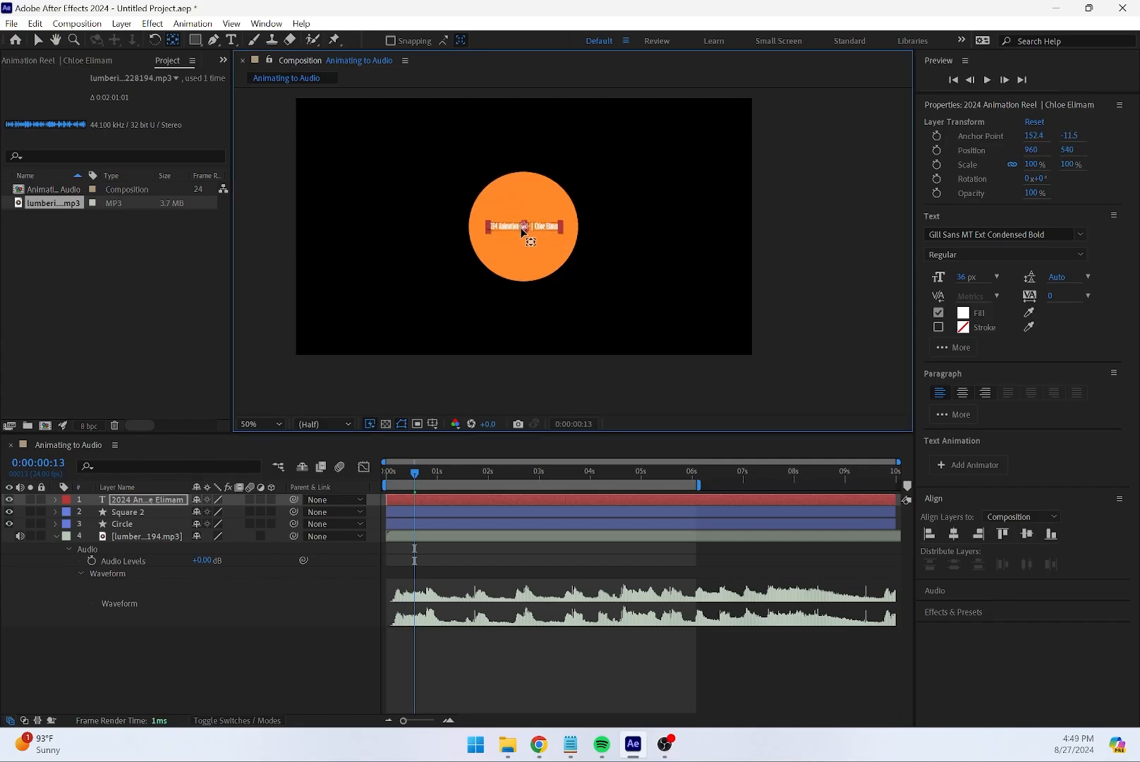
pyautogui.click(38, 39)
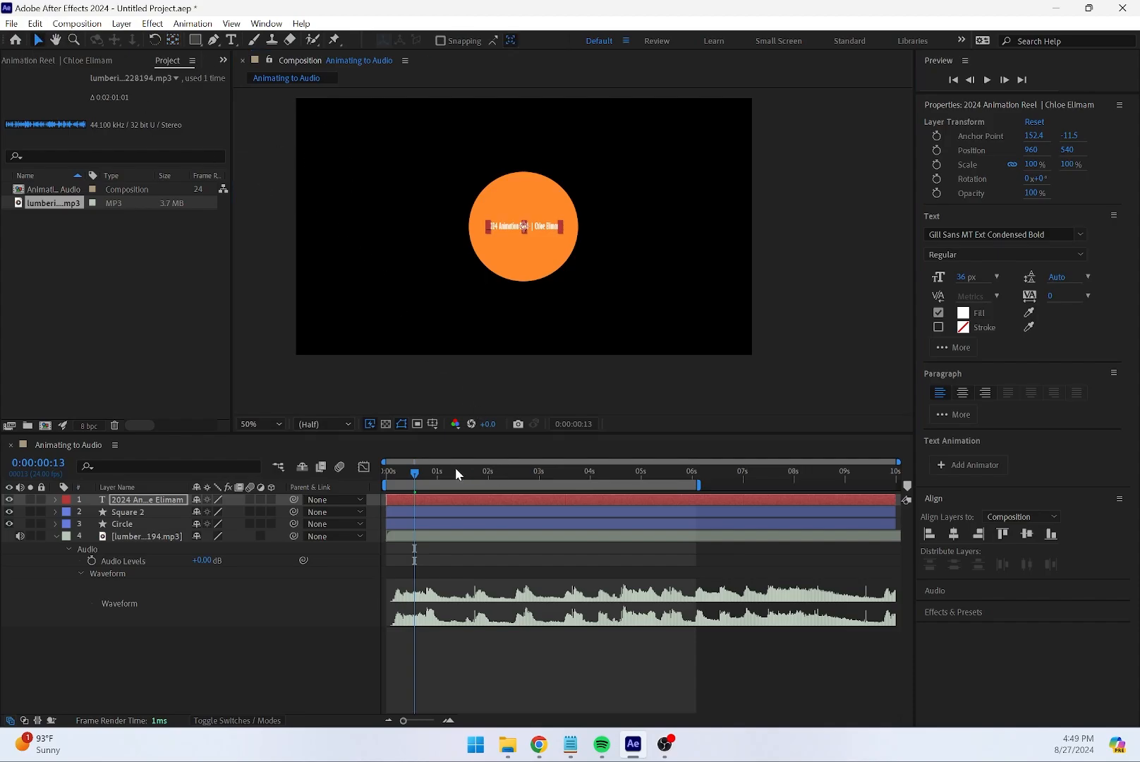
# Reveal the text layer's transform properties and keyframe its Scale at 100% on 0:00:01:00
pyautogui.moveTo(417, 472); pyautogui.dragTo(379, 477)
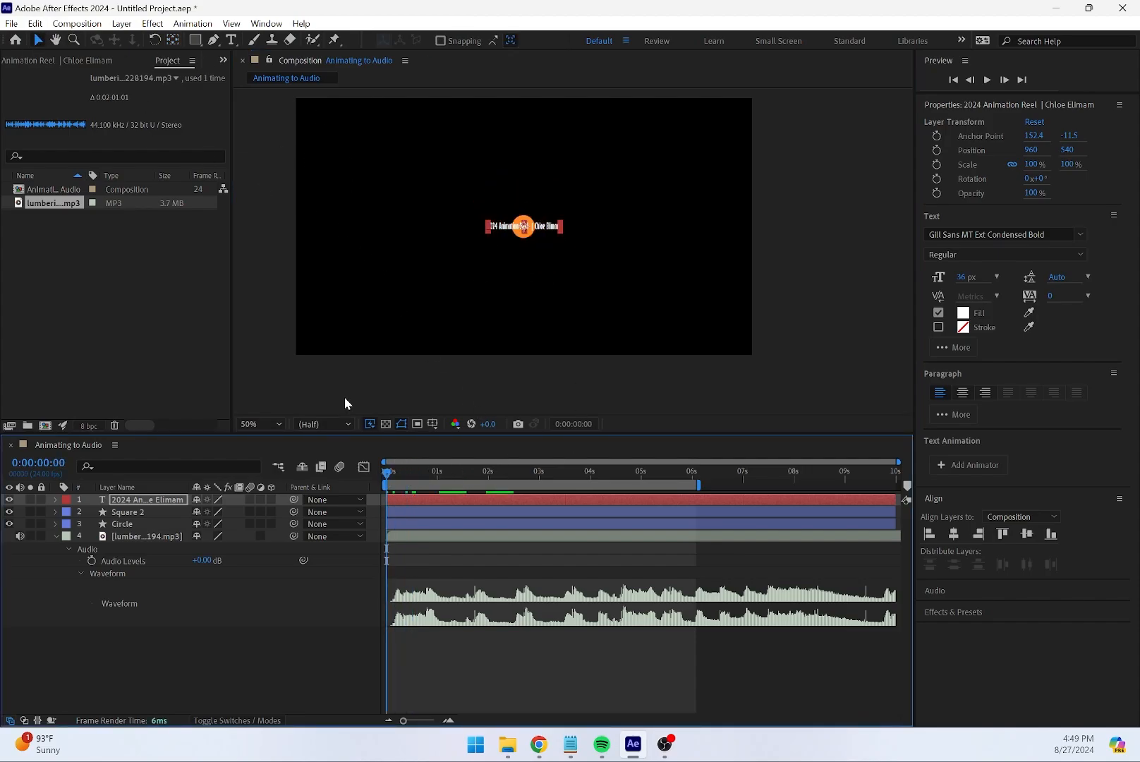
pyautogui.click(55, 500)
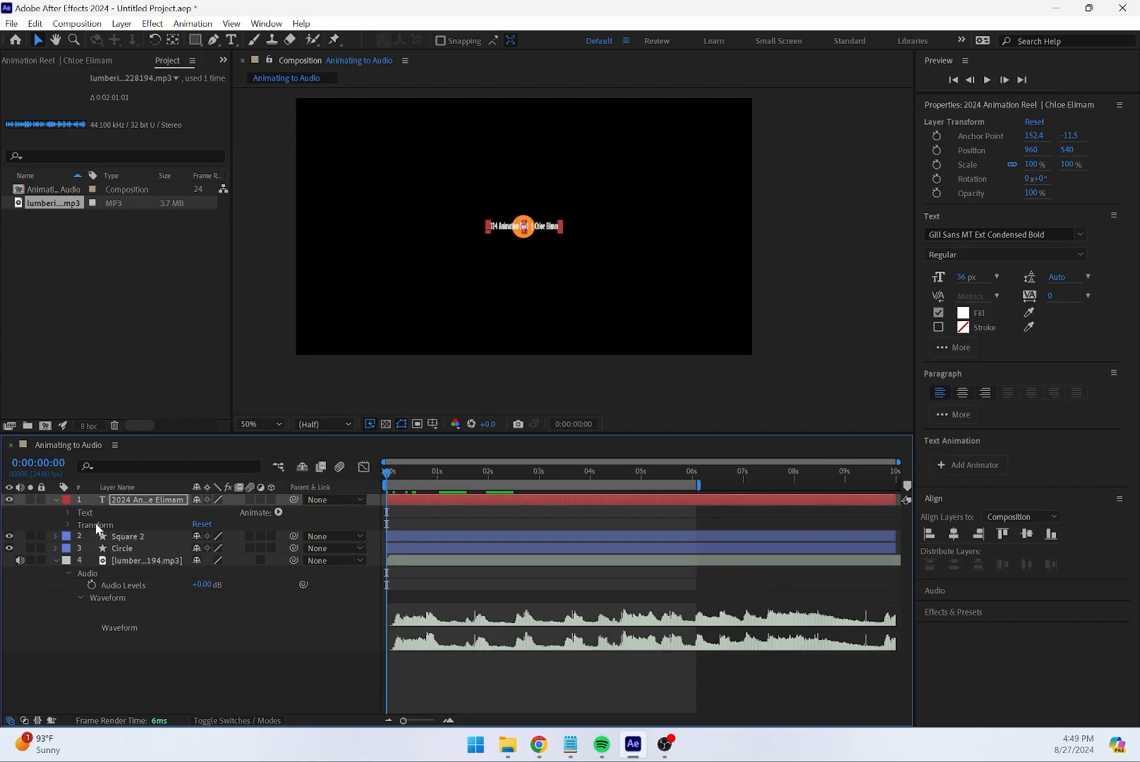
pyautogui.moveTo(386, 477); pyautogui.dragTo(435, 479)
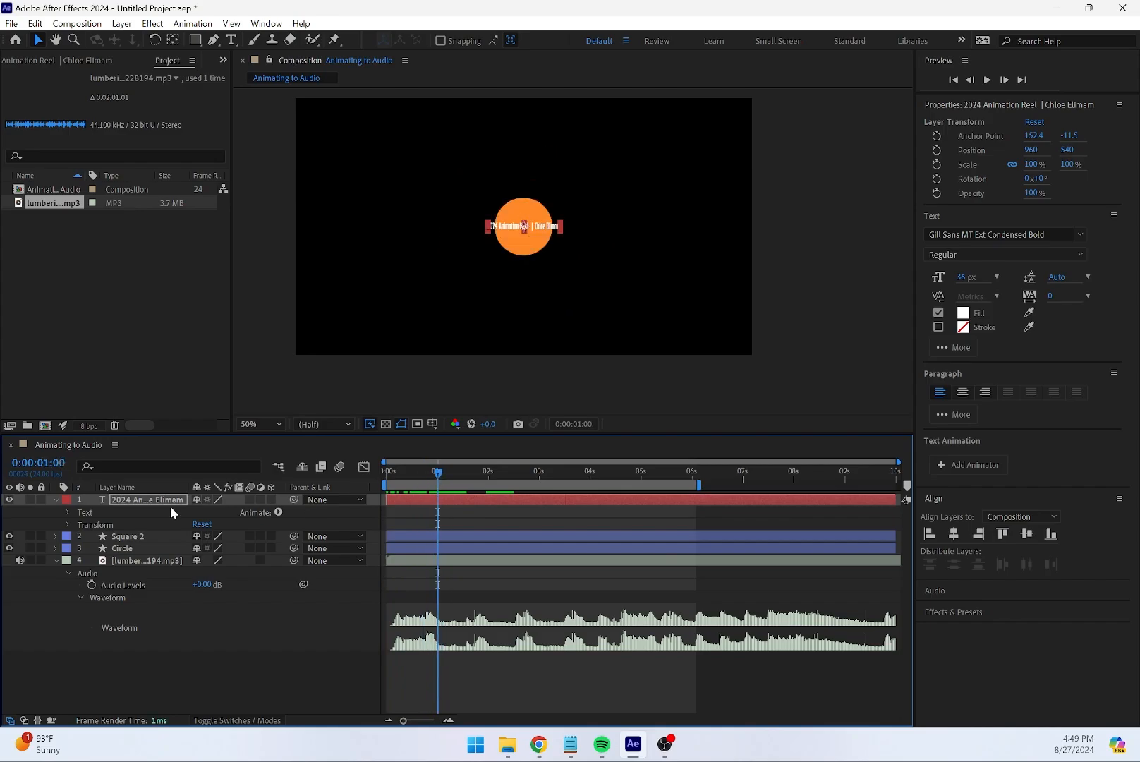
pyautogui.click(69, 524)
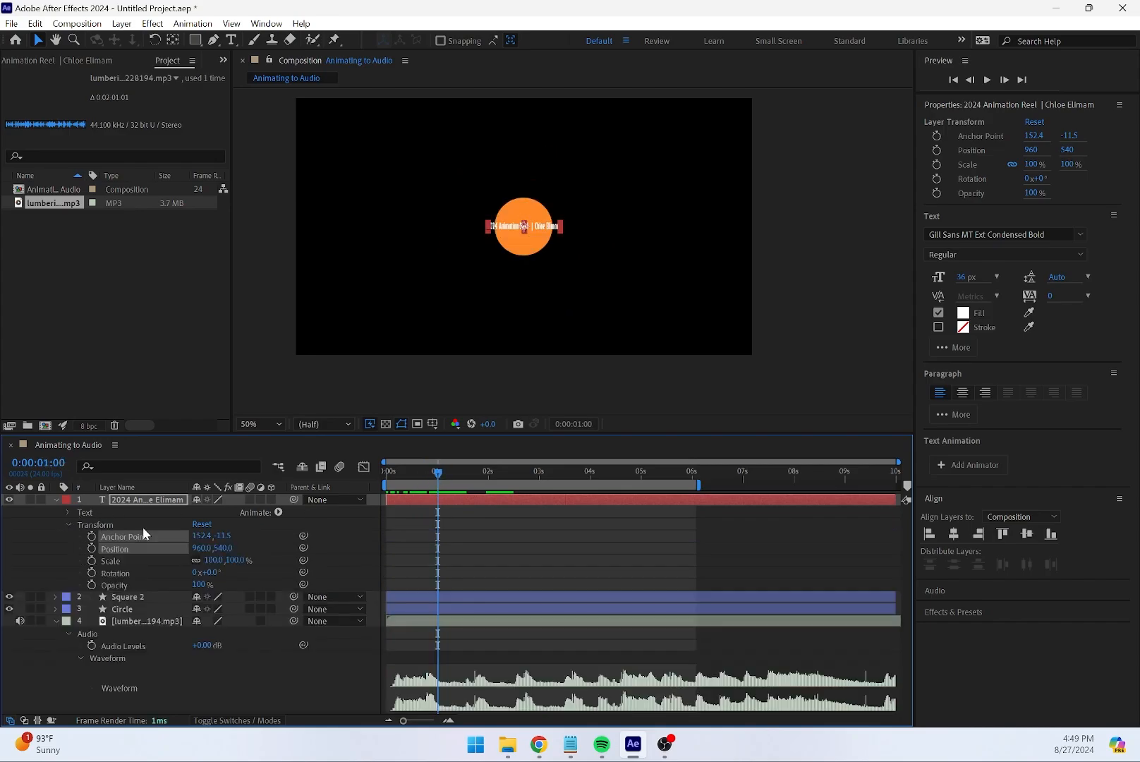
pyautogui.click(91, 560)
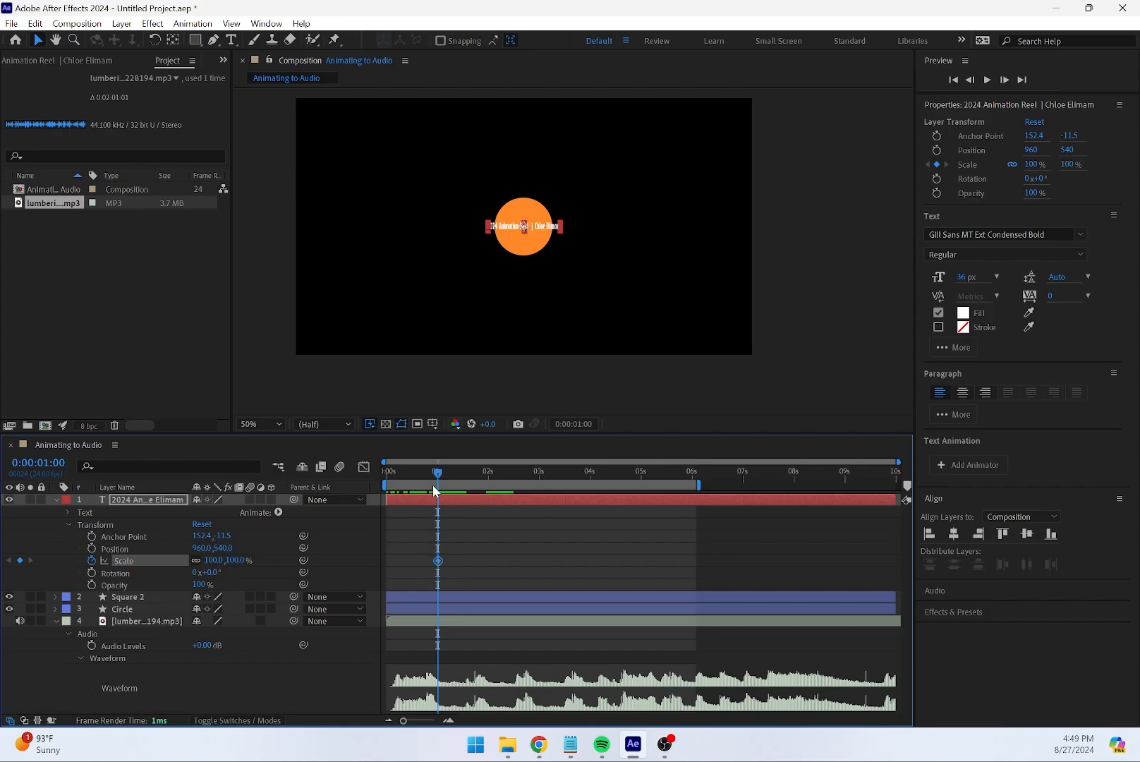
# Move the text layer's Scale keyframe to 0:00:00:00 and set its value to 0%
pyautogui.moveTo(445, 477); pyautogui.dragTo(390, 483)
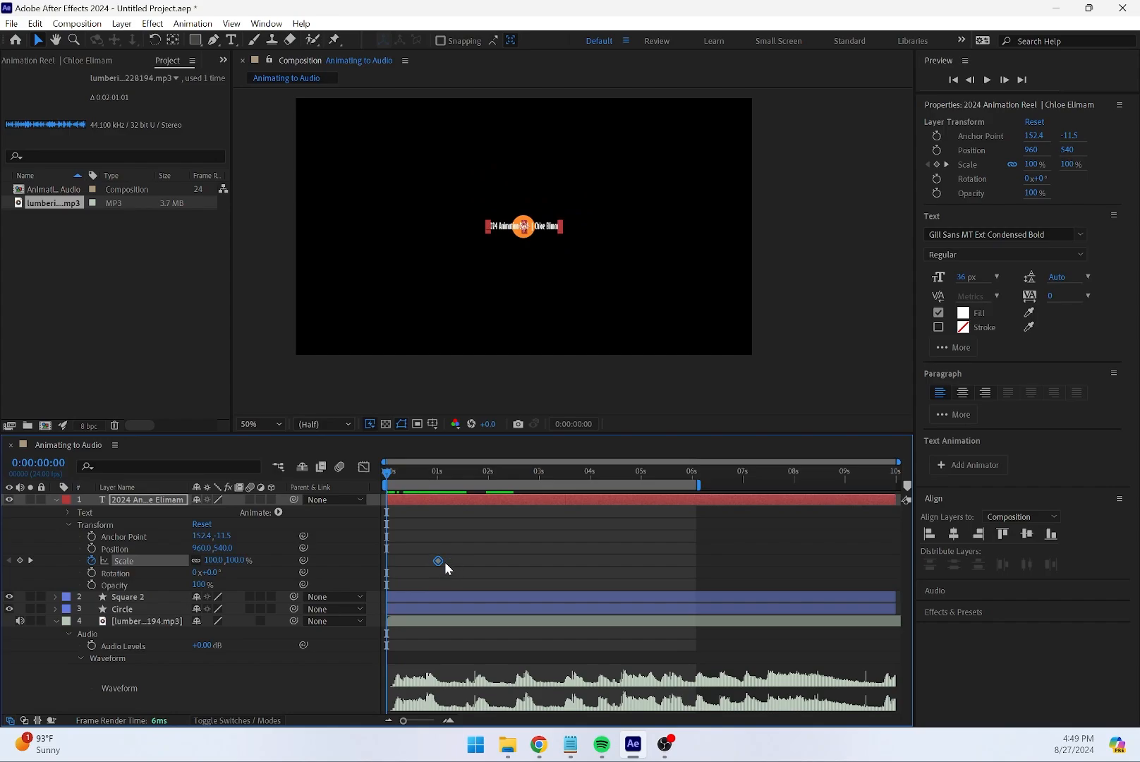
pyautogui.moveTo(438, 561); pyautogui.dragTo(388, 562)
pyautogui.moveTo(213, 560); pyautogui.dragTo(122, 581)
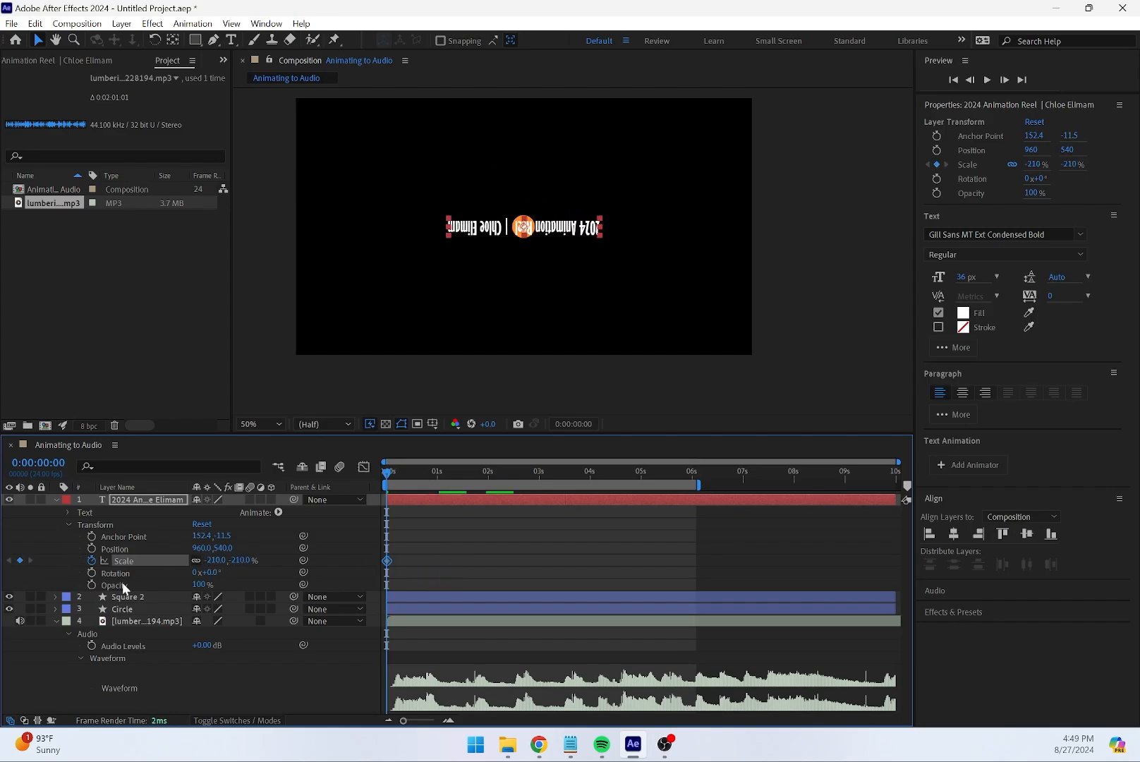
pyautogui.click(226, 559)
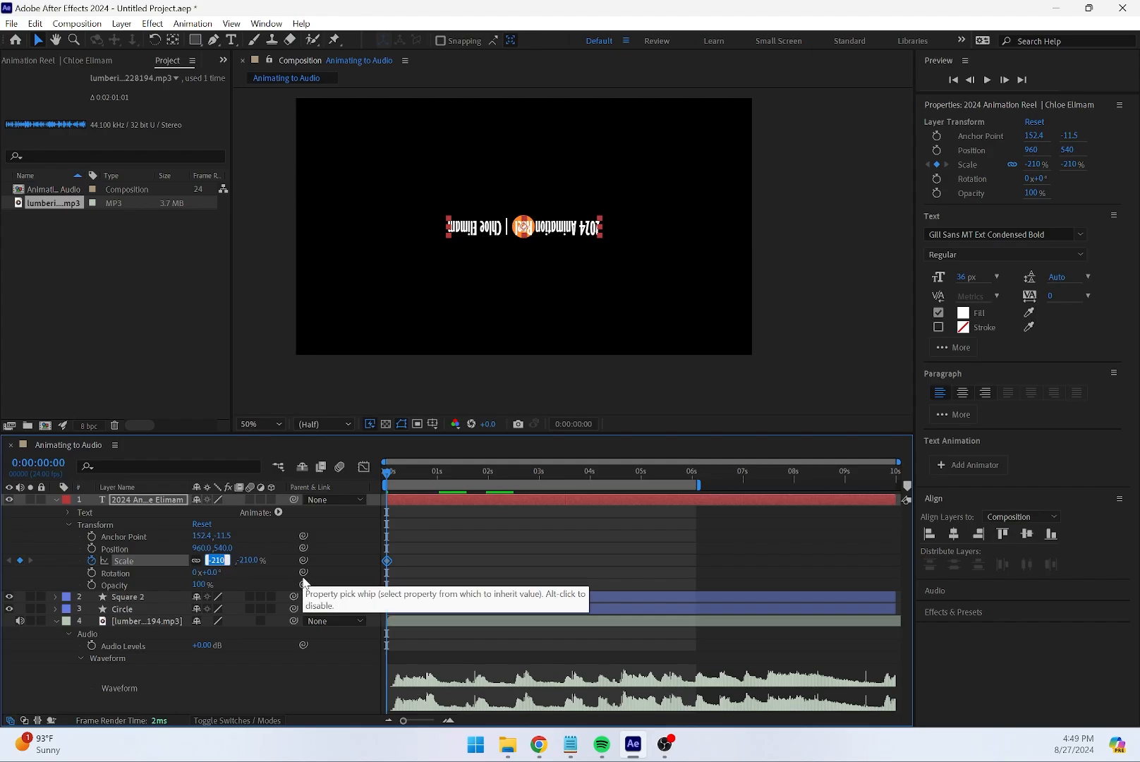
pyautogui.write('0')
pyautogui.press('Return')
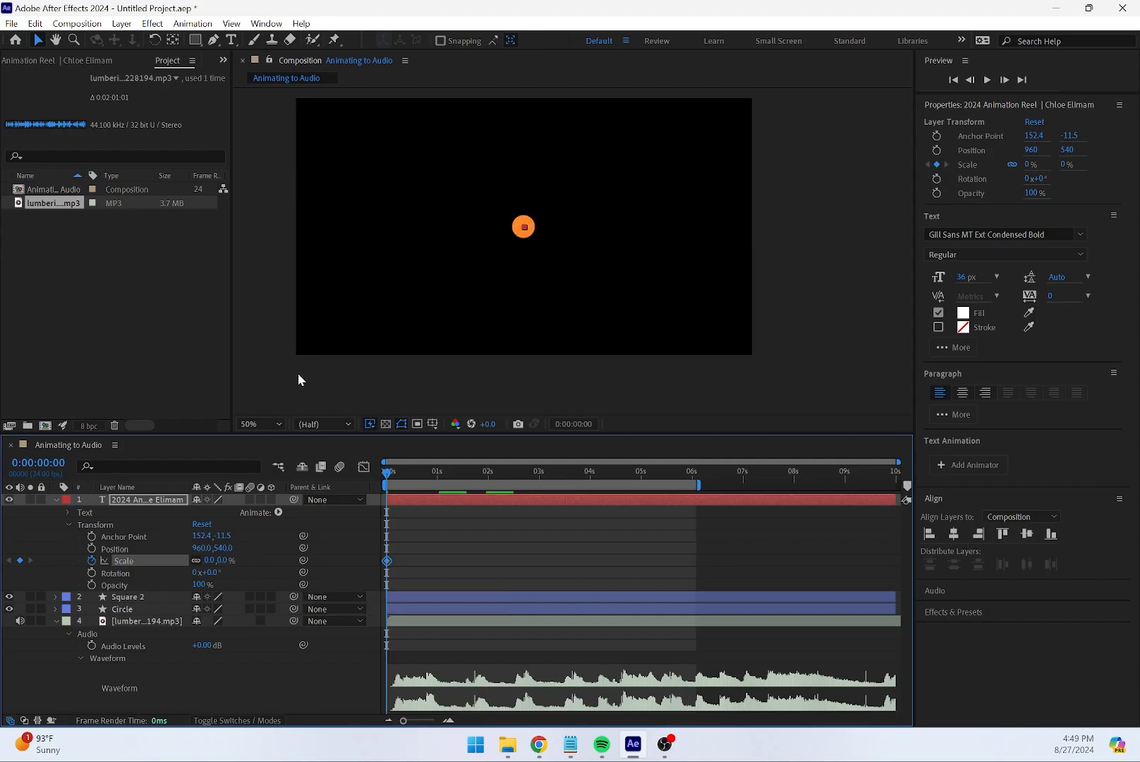
# Add a second Scale keyframe to the text layer at 0:00:00:23 with a value of 528%
pyautogui.moveTo(393, 472); pyautogui.dragTo(439, 482)
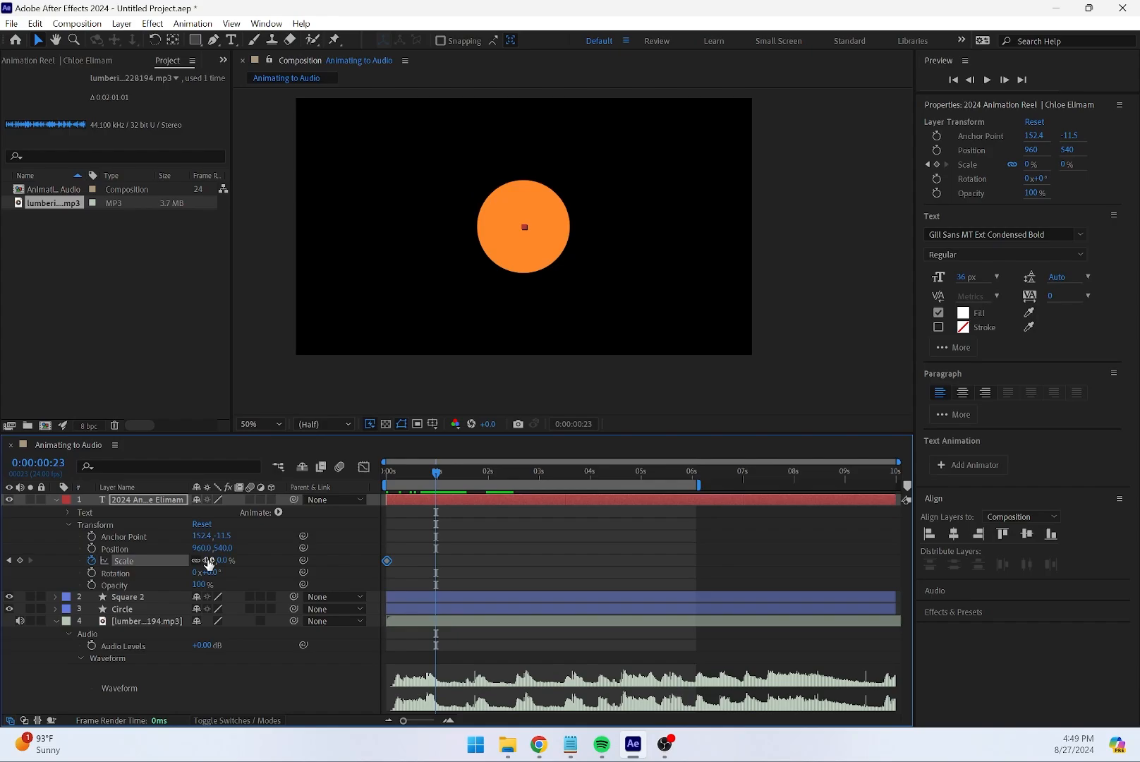
pyautogui.click(208, 560)
pyautogui.write('100')
pyautogui.press('Return')
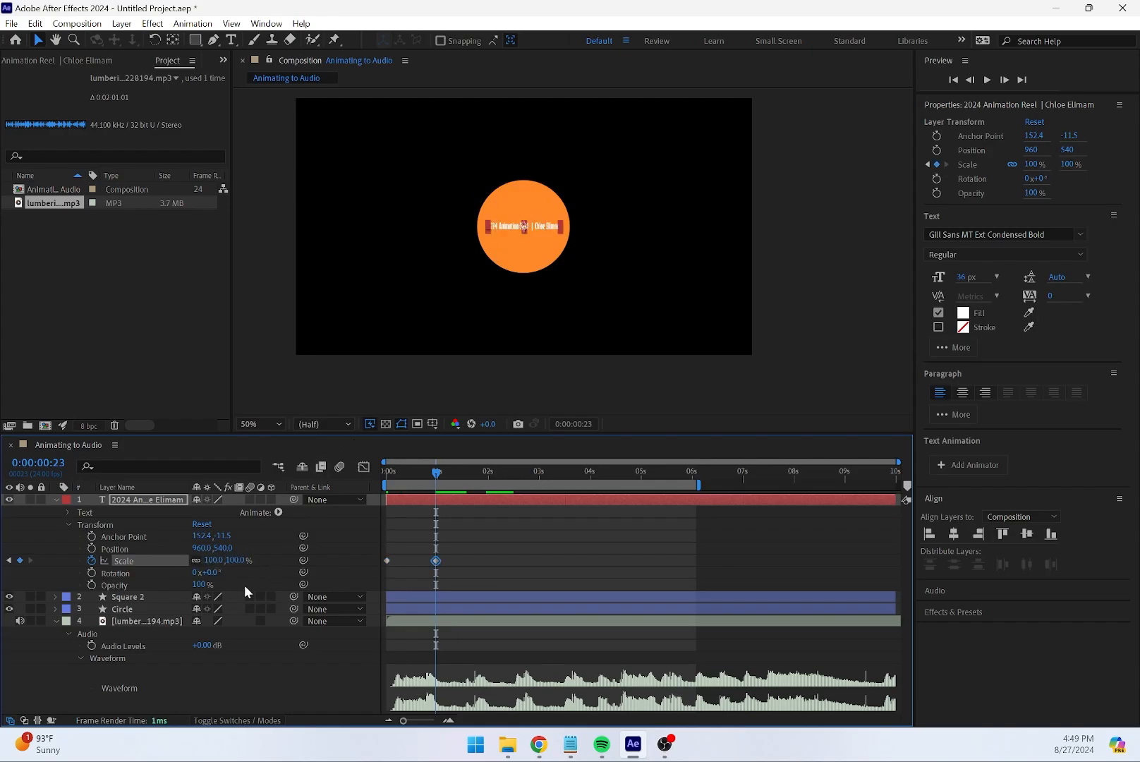
pyautogui.moveTo(210, 560); pyautogui.dragTo(561, 601)
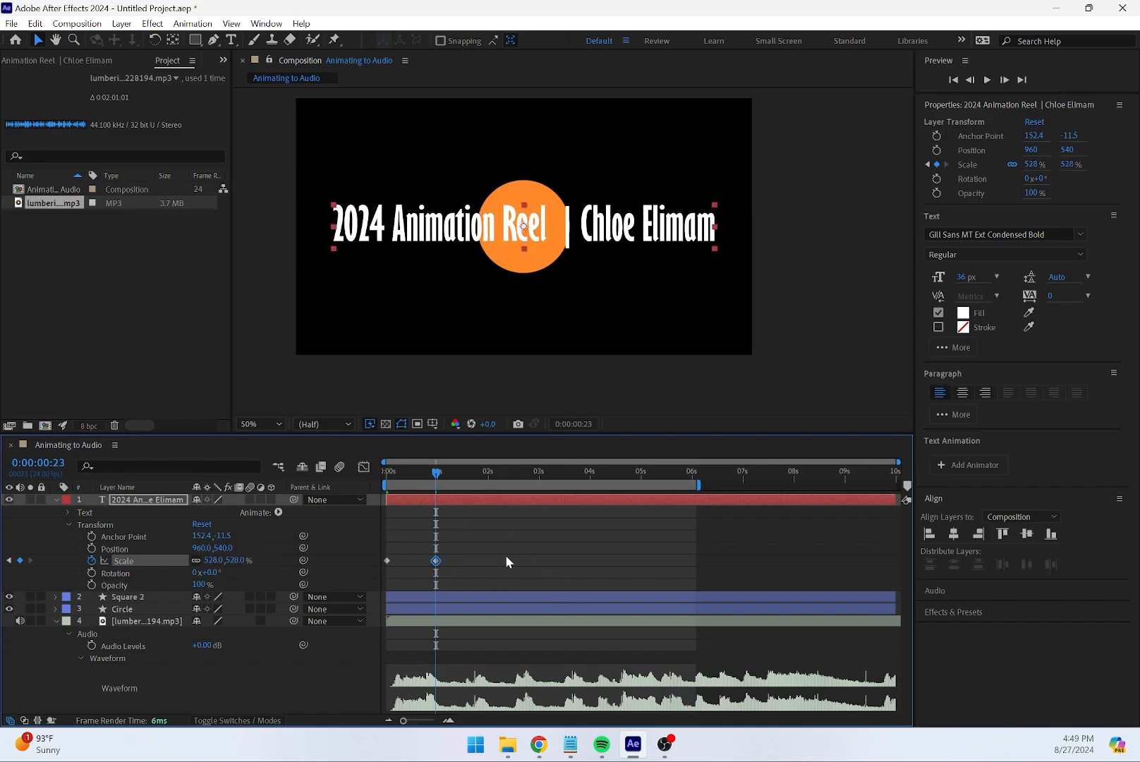
# Replace the separator after "2024 Animation Reel" with a line break so the creator's name sits on a second line
pyautogui.click(568, 234)
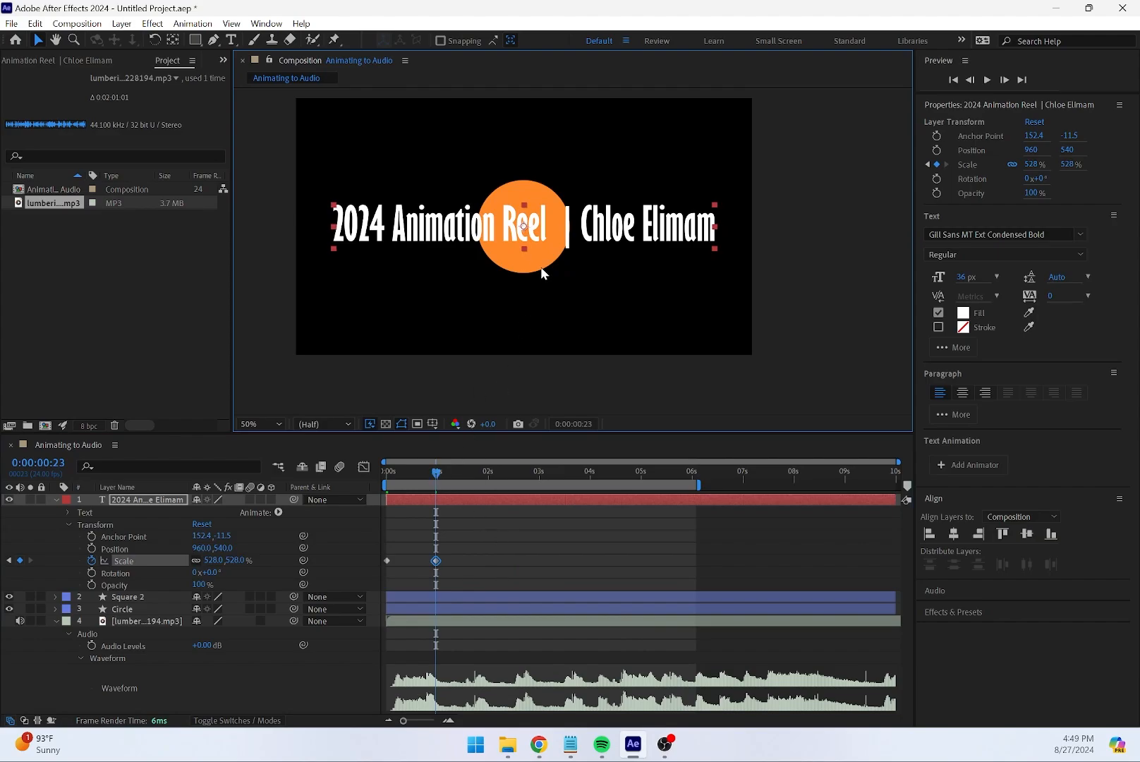
pyautogui.doubleClick(596, 233)
pyautogui.click(594, 233)
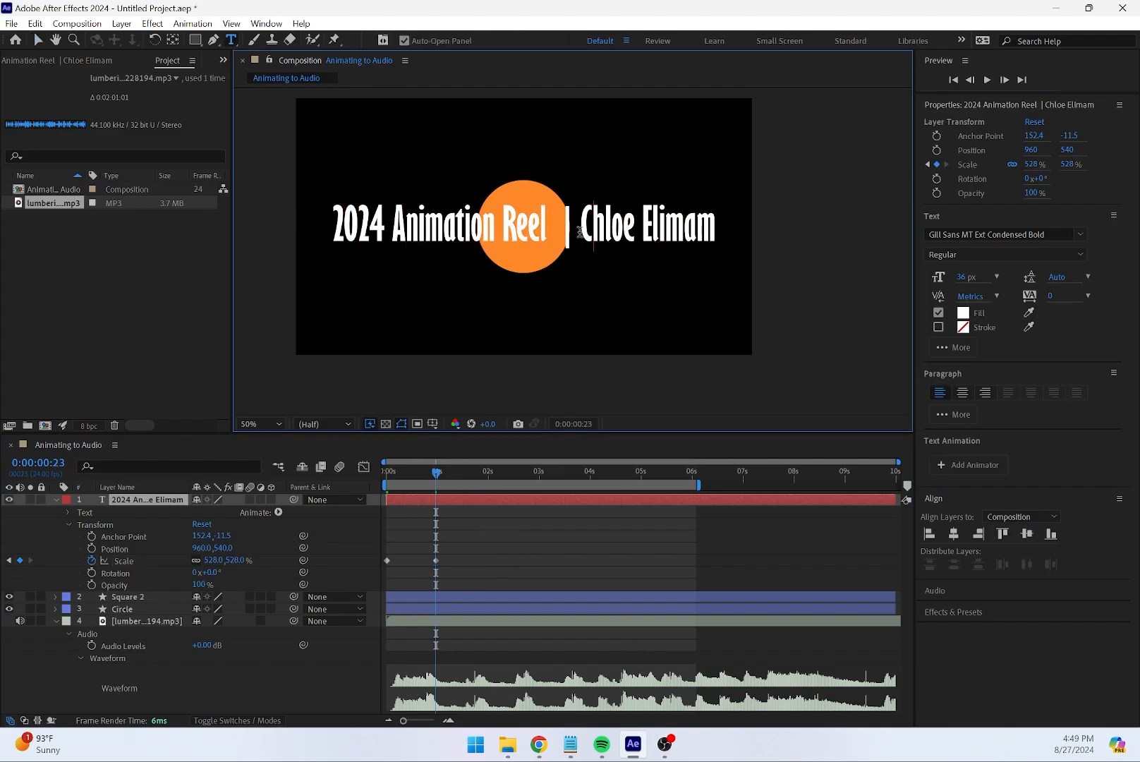
pyautogui.moveTo(584, 233); pyautogui.dragTo(552, 233)
pyautogui.press('BackSpace')
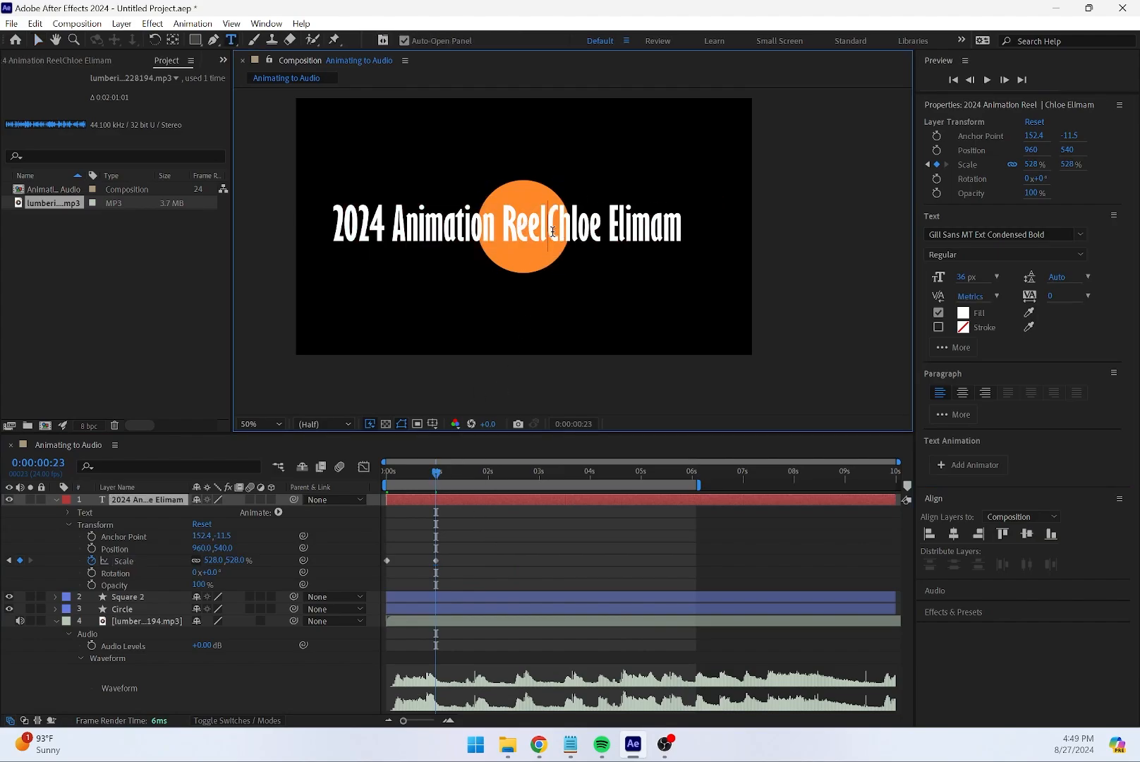
pyautogui.press('Return')
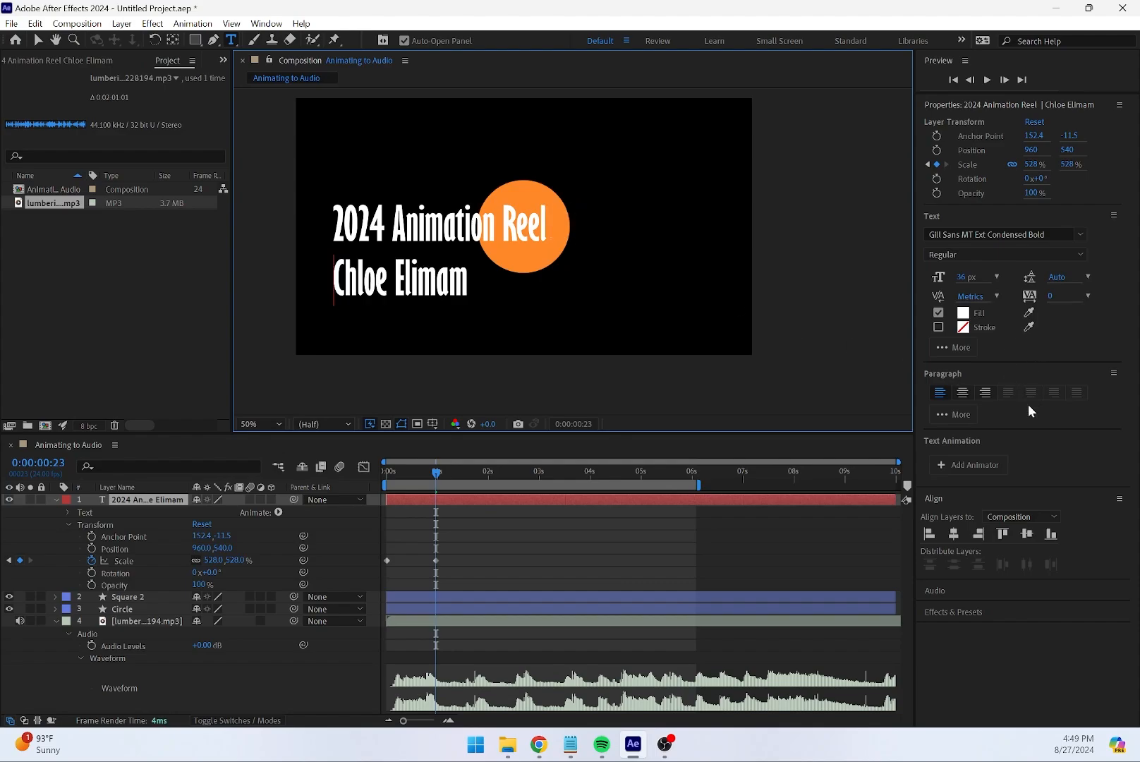
# Centre-align both lines of the title text and leave text editing
pyautogui.hotkey('ctrl', 'a')
pyautogui.click(964, 394)
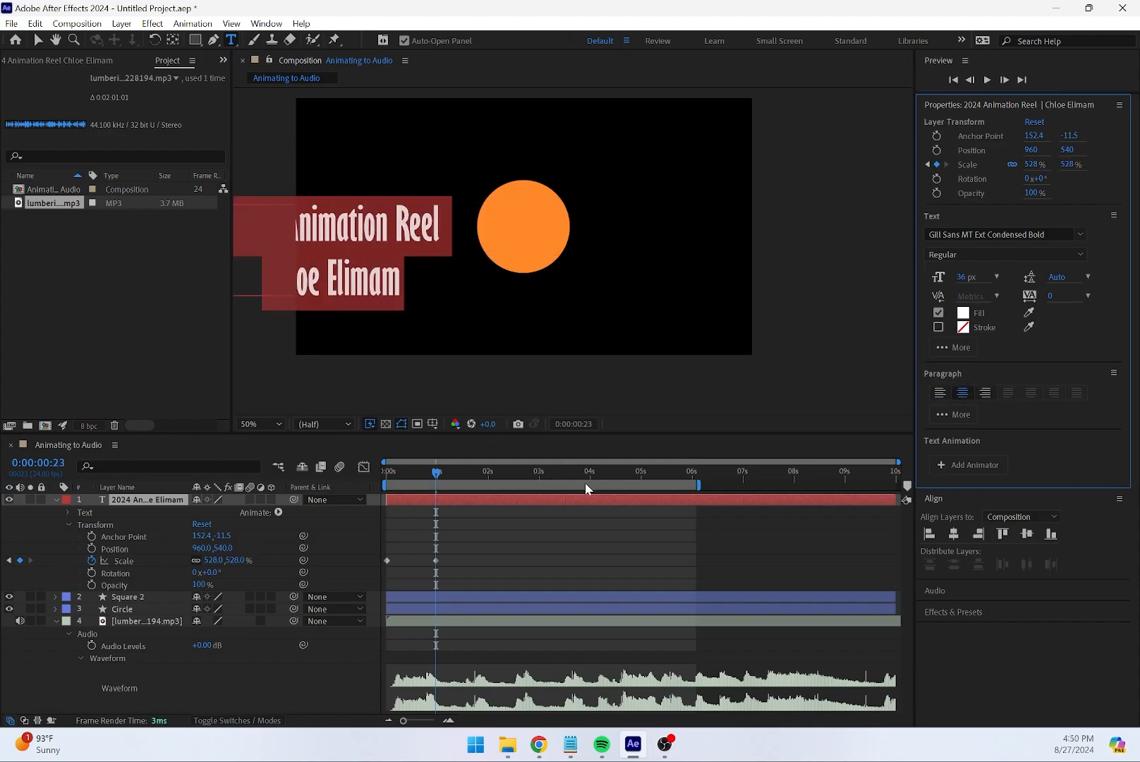
pyautogui.click(38, 40)
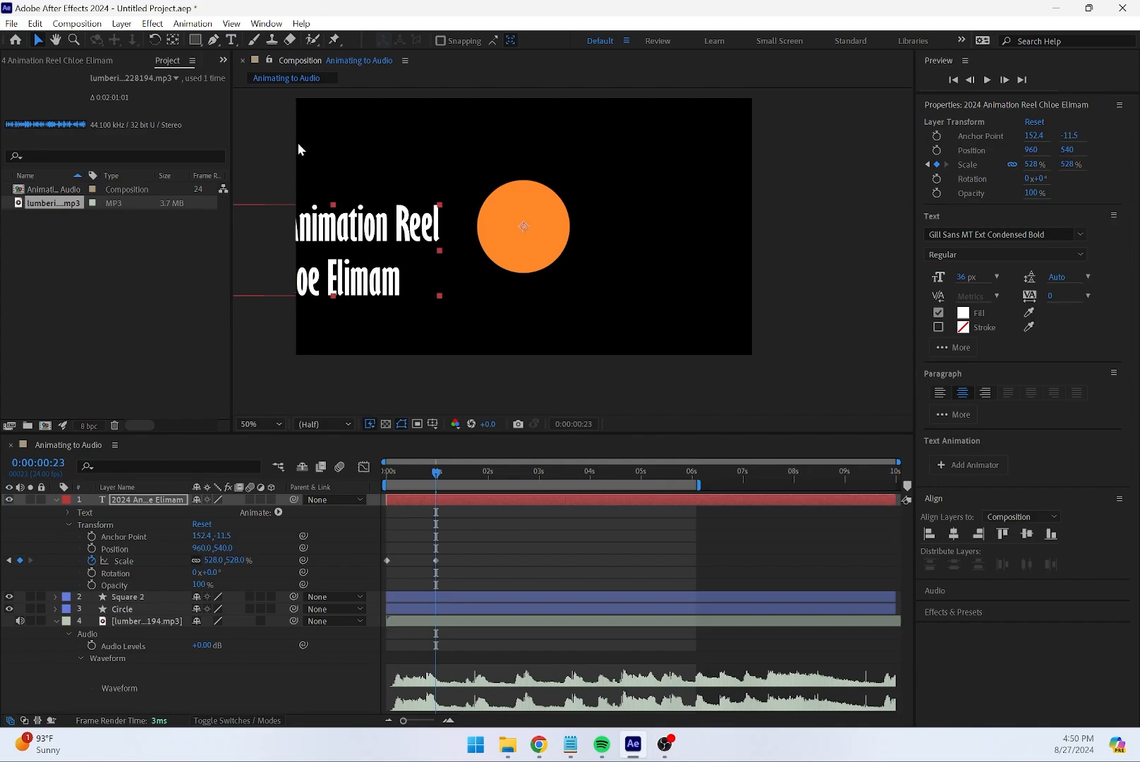
# Centre the text layer horizontally and vertically in the composition and bring its anchor point to the text's horizontal centre
pyautogui.click(954, 534)
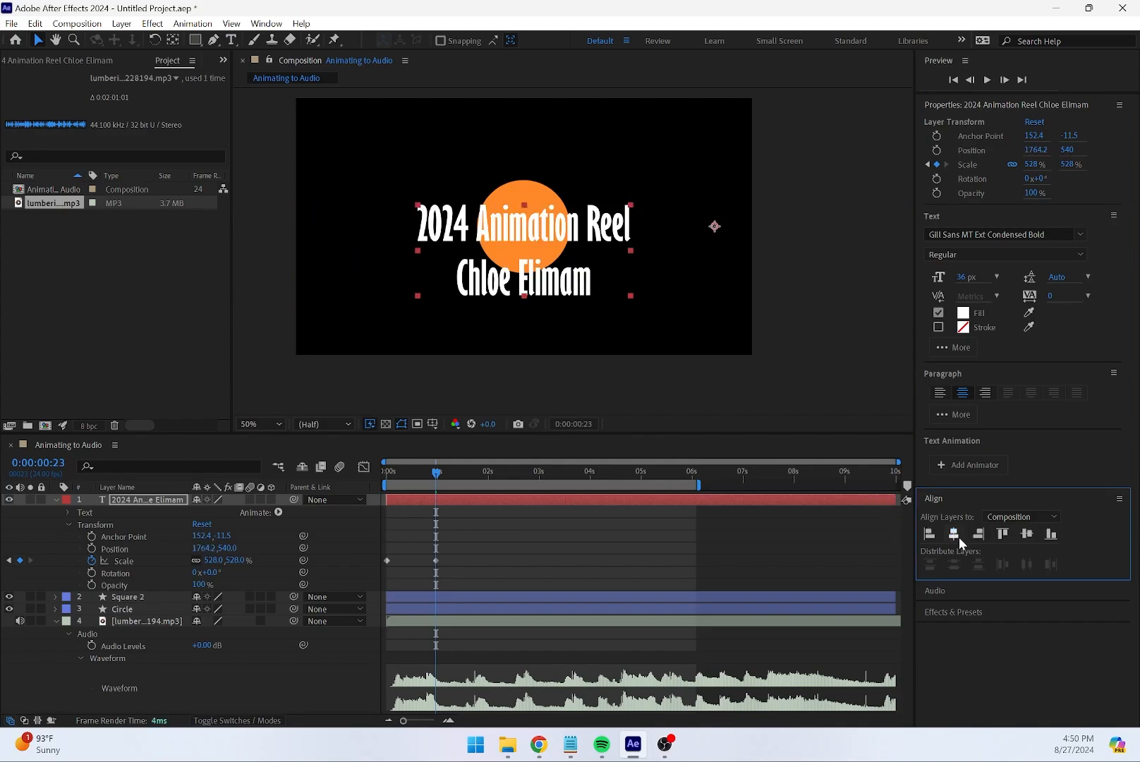
pyautogui.click(1026, 534)
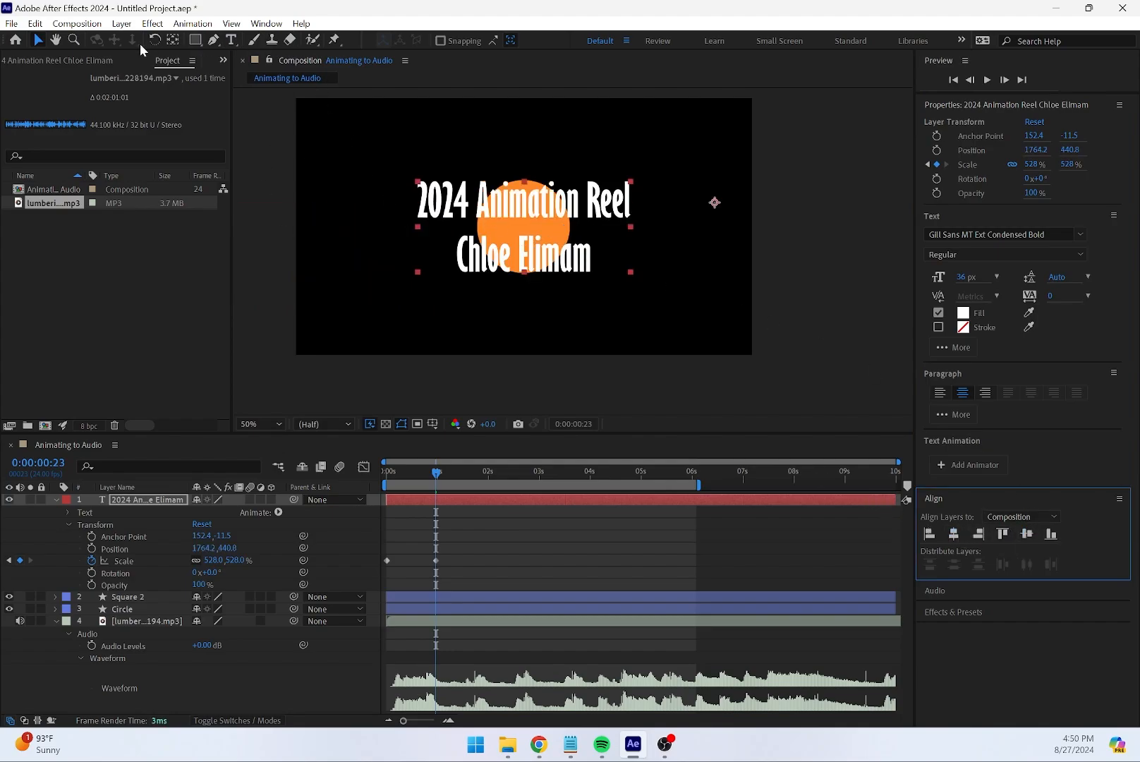
pyautogui.moveTo(714, 204); pyautogui.dragTo(716, 202)
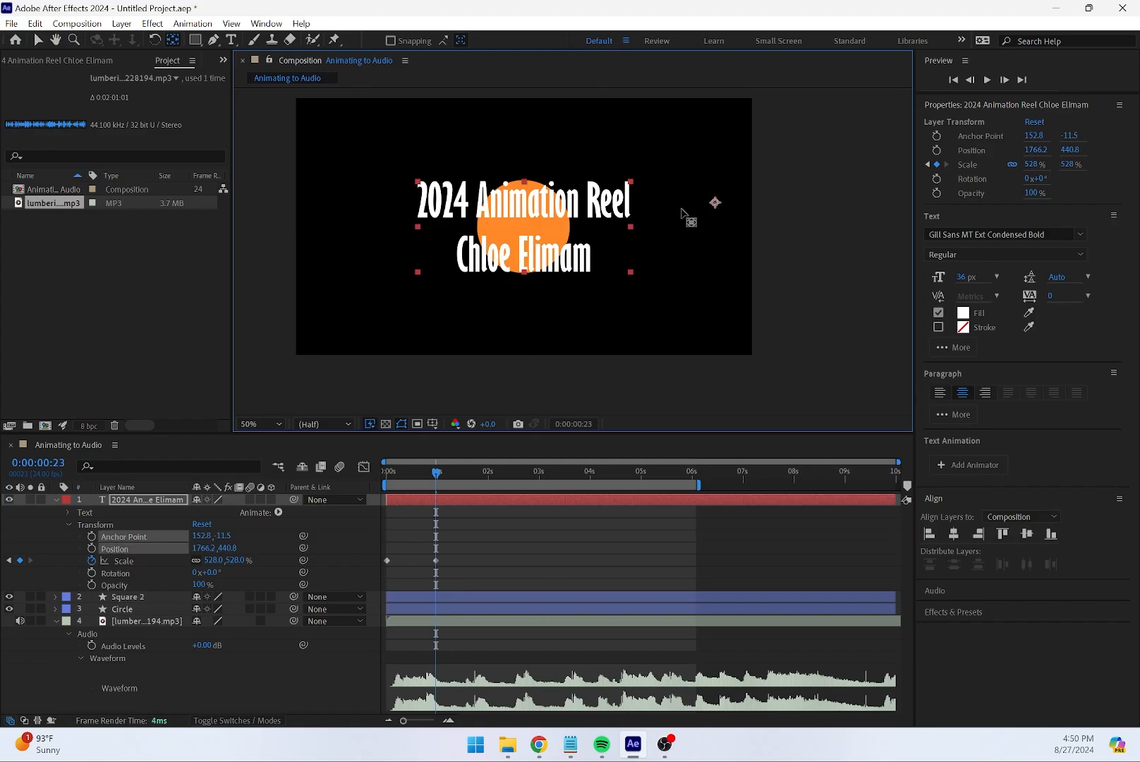
pyautogui.hotkey('ctrl', 'alt', 'Home')
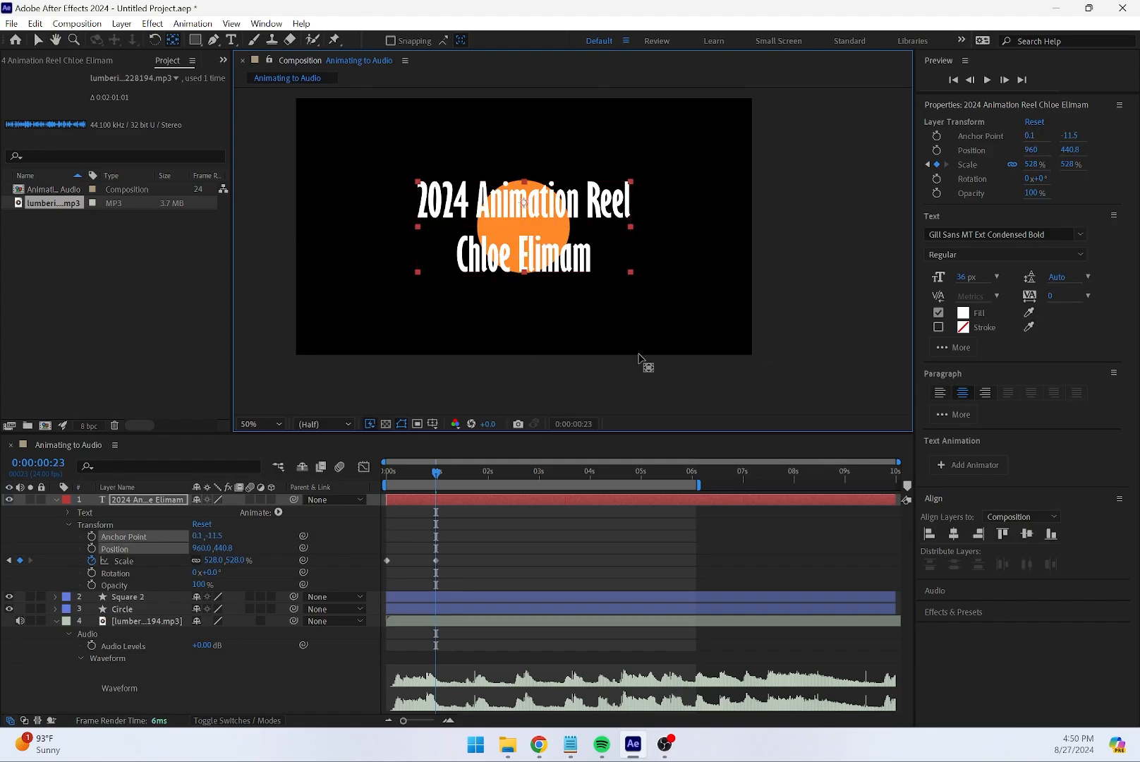
# Try to reposition the text layer at 0:00:00:00 onto the circle's centre and align it to the composition in both directions
pyautogui.moveTo(428, 477); pyautogui.dragTo(387, 471)
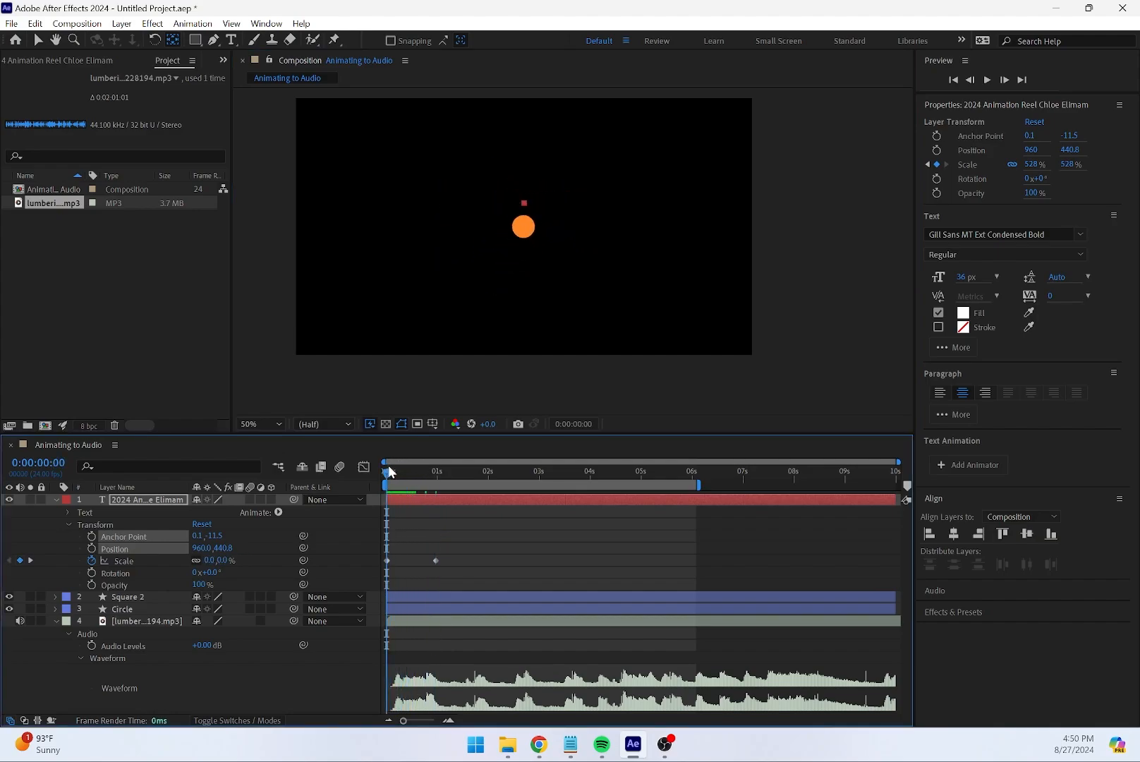
pyautogui.click(39, 42)
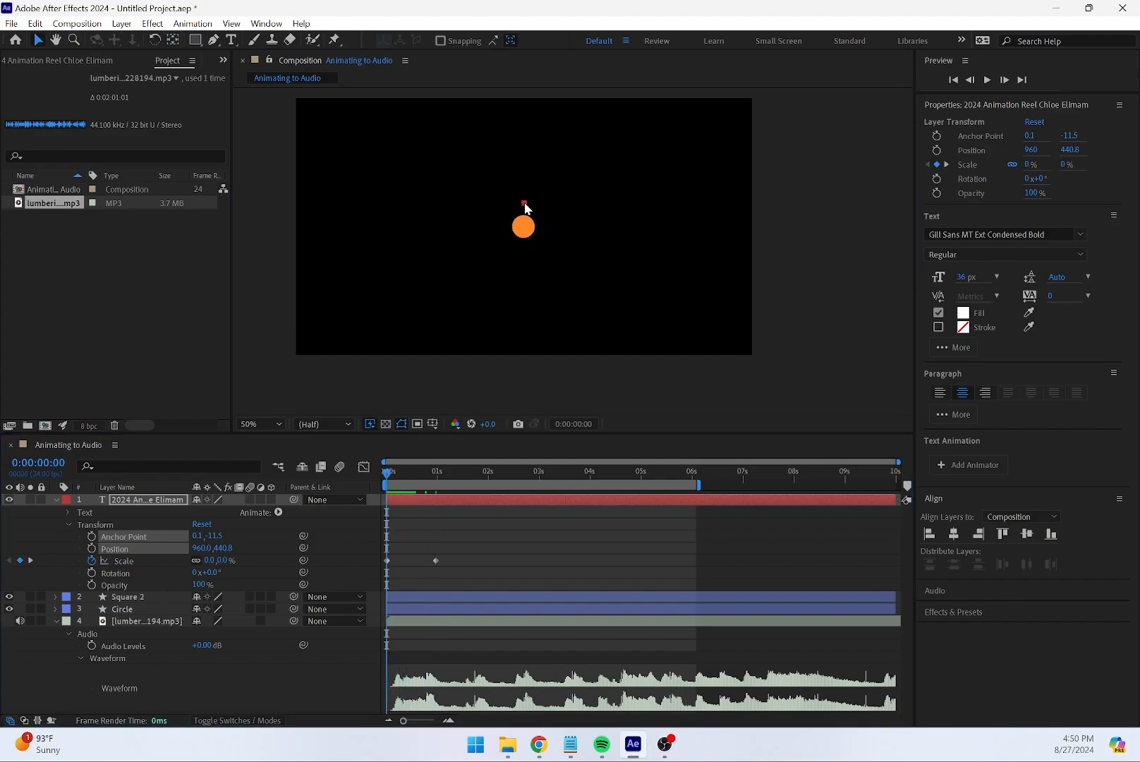
pyautogui.moveTo(523, 203); pyautogui.dragTo(522, 230)
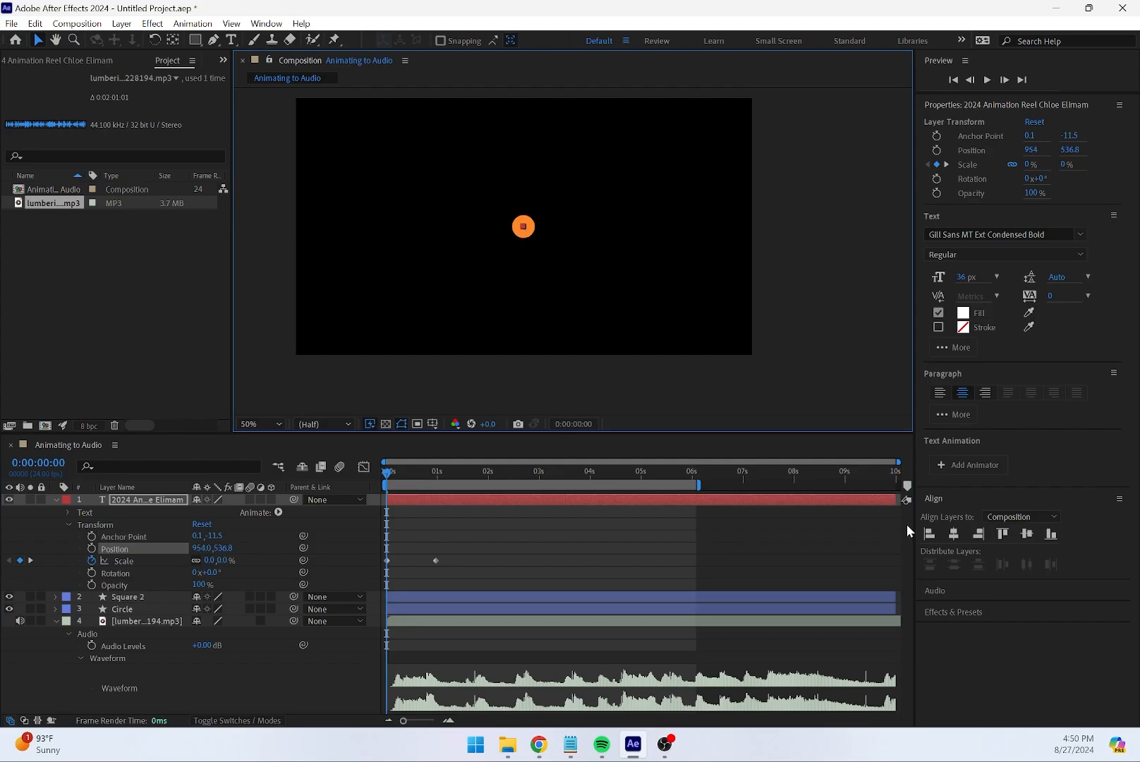
pyautogui.click(953, 534)
pyautogui.click(1026, 534)
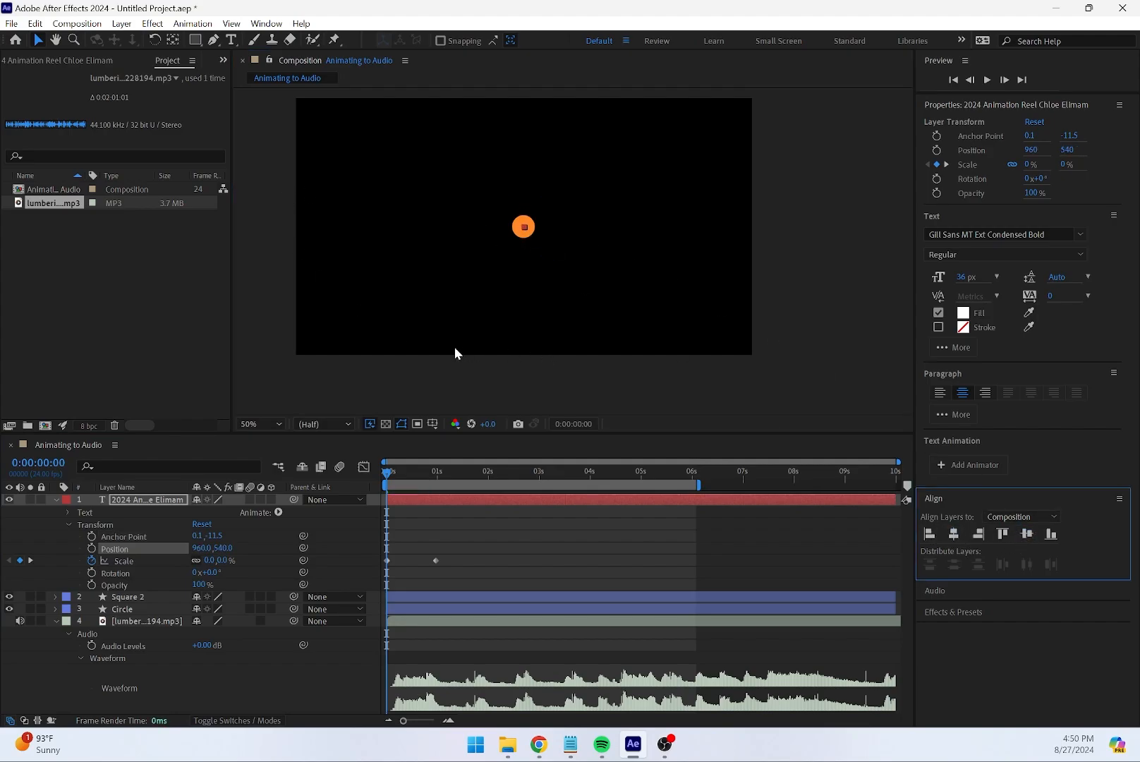
# At 0:00:00:23, centre the text layer vertically in the composition and move its anchor point to the middle of the two lines with Pan Behind
pyautogui.moveTo(398, 473); pyautogui.dragTo(438, 472)
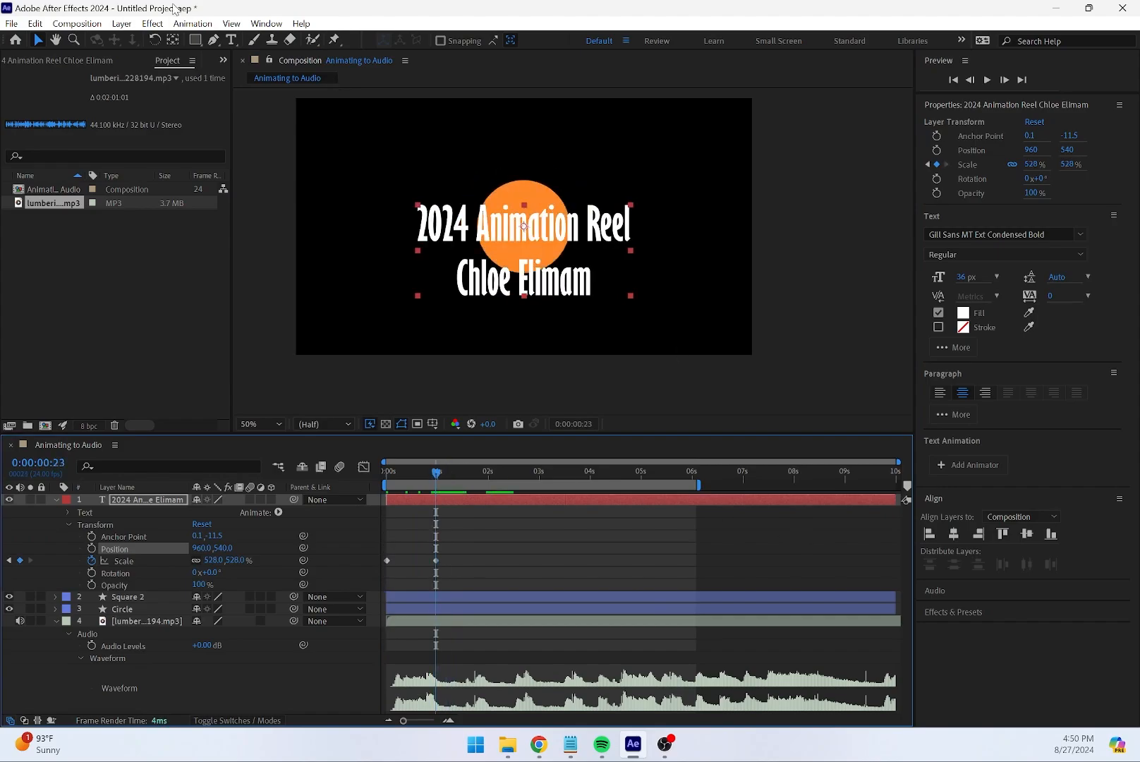
pyautogui.click(172, 40)
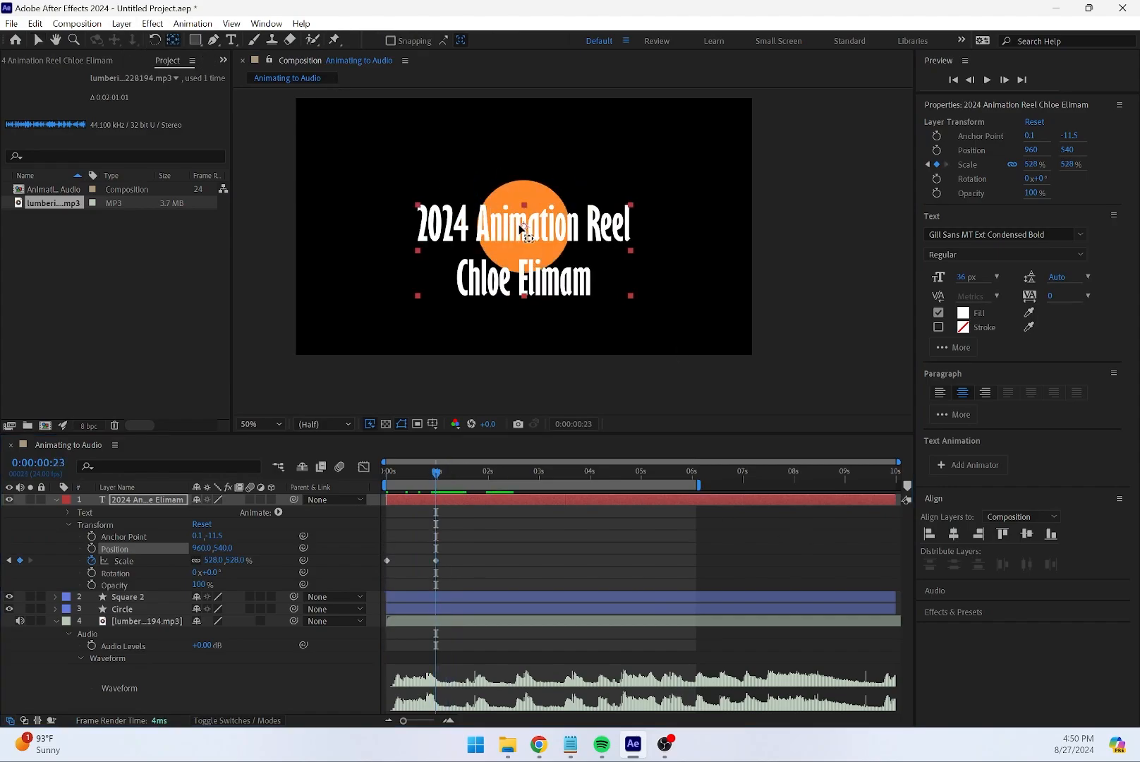
pyautogui.click(540, 277)
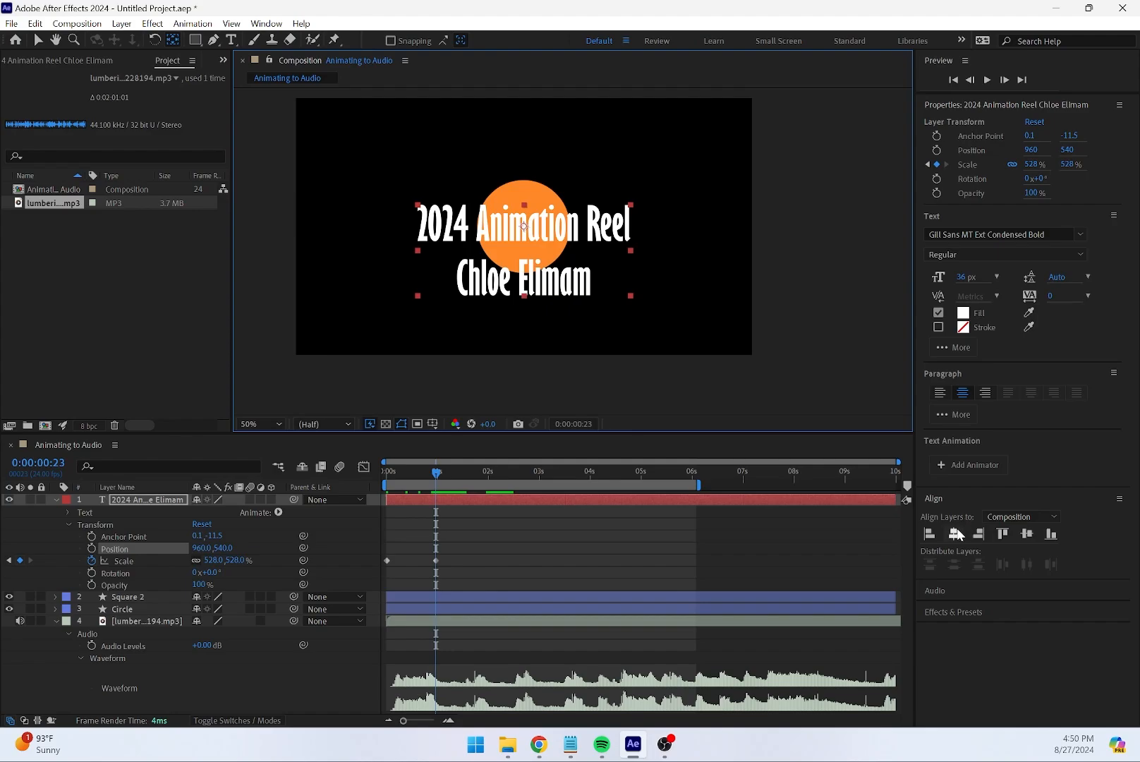
pyautogui.click(1029, 535)
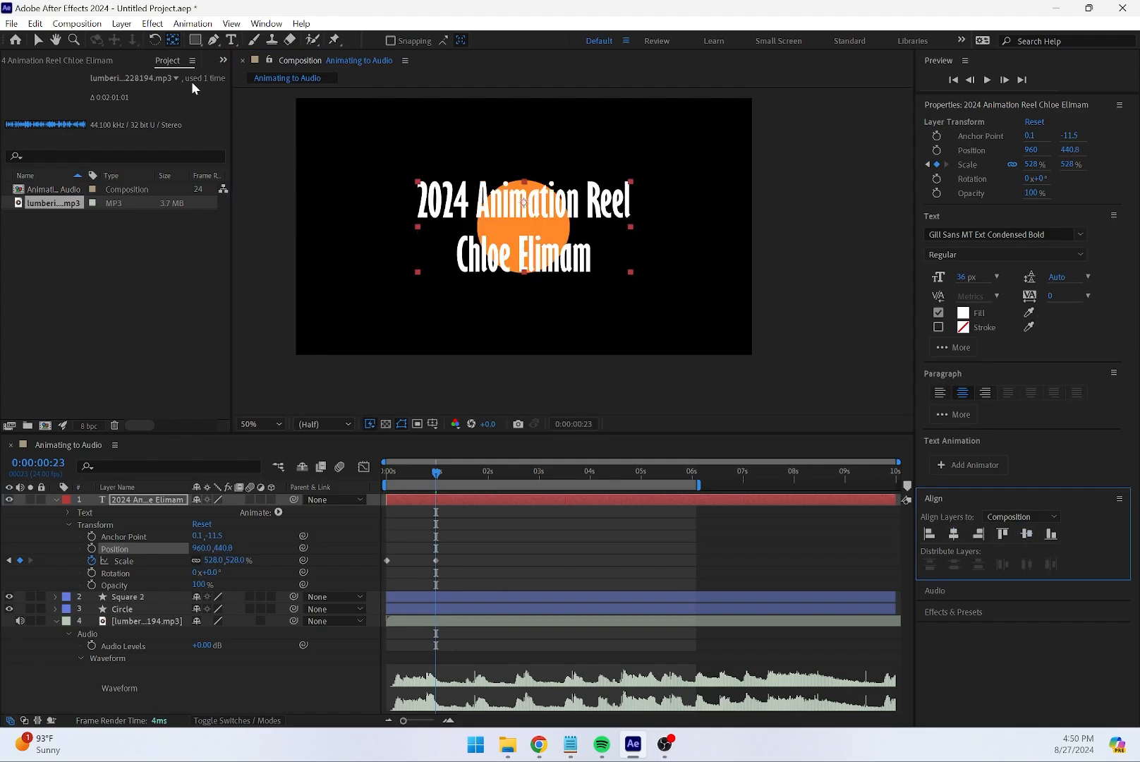
pyautogui.moveTo(523, 203); pyautogui.dragTo(523, 228)
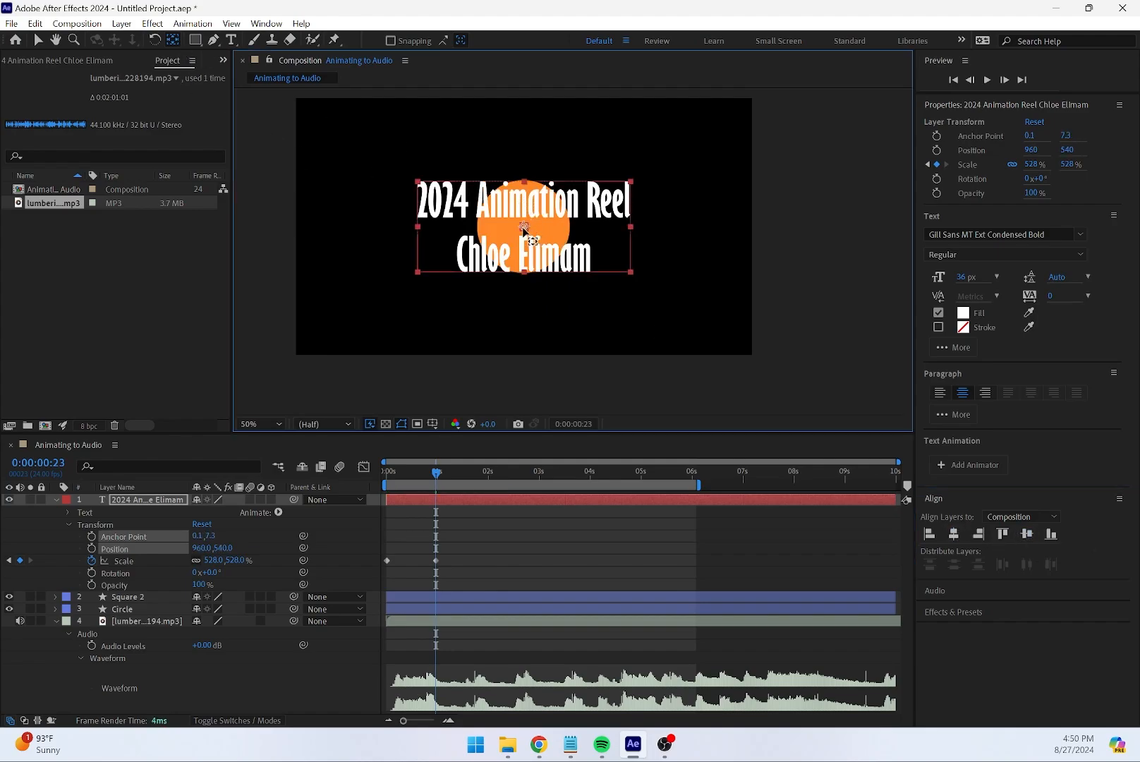
# Apply Easy Ease to both Scale keyframes of the text layer
pyautogui.moveTo(437, 476)
pyautogui.mouseDown()
pyautogui.moveTo(347, 476)
pyautogui.moveTo(434, 479)
pyautogui.mouseUp()
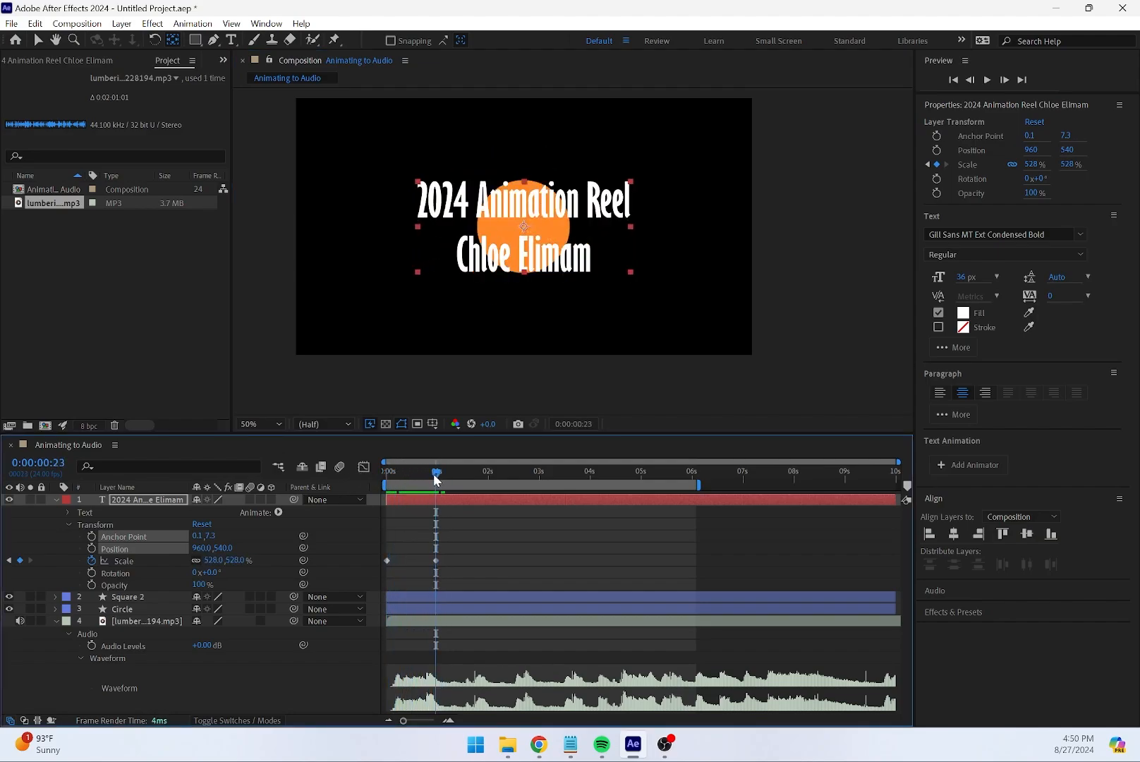
pyautogui.moveTo(454, 542); pyautogui.dragTo(374, 573)
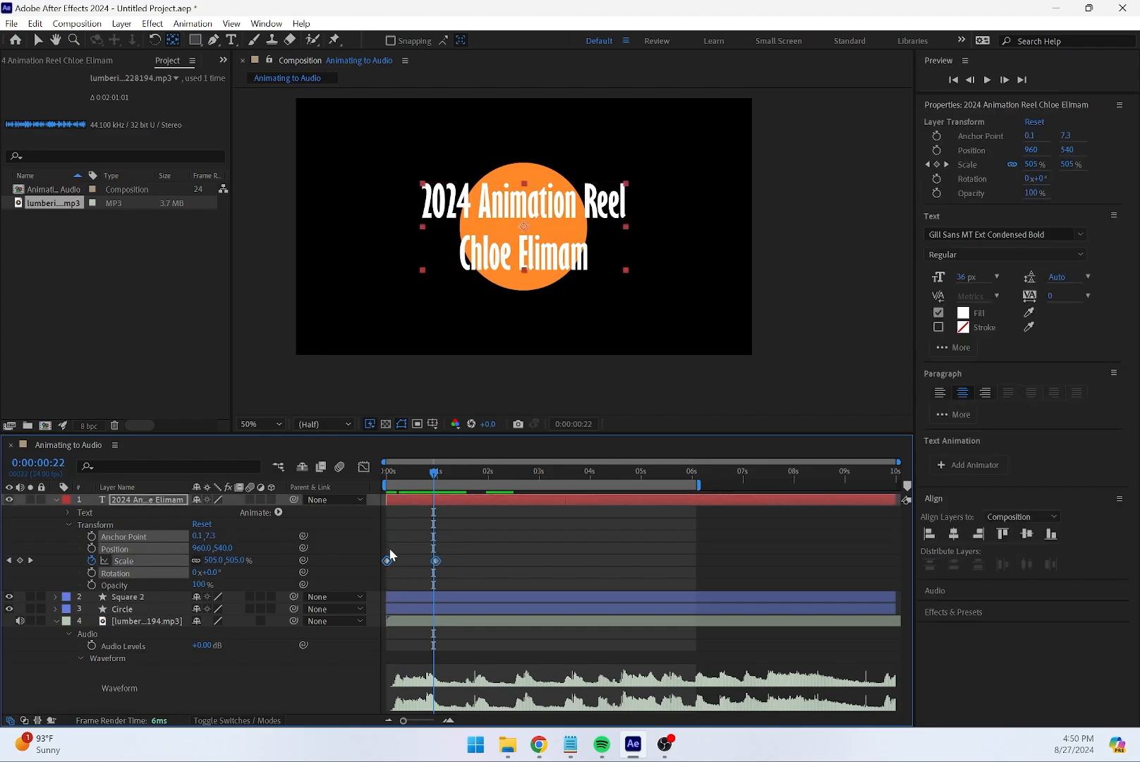
pyautogui.rightClick(388, 562)
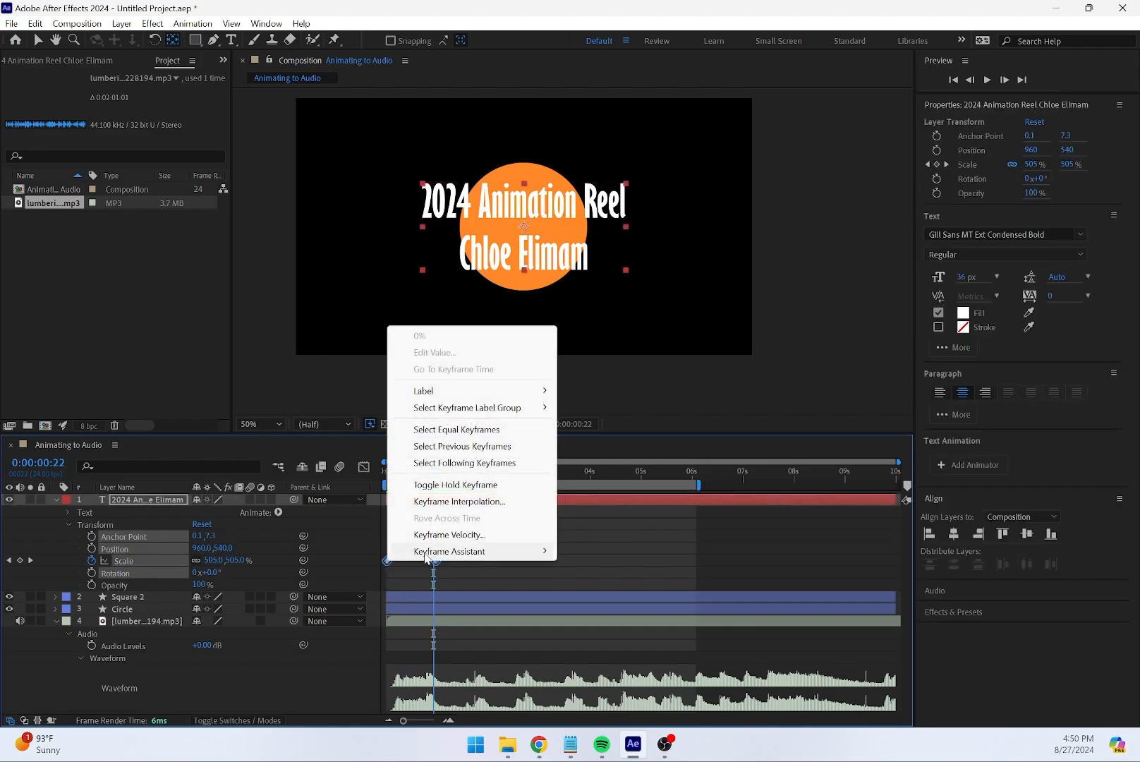
pyautogui.moveTo(427, 554)
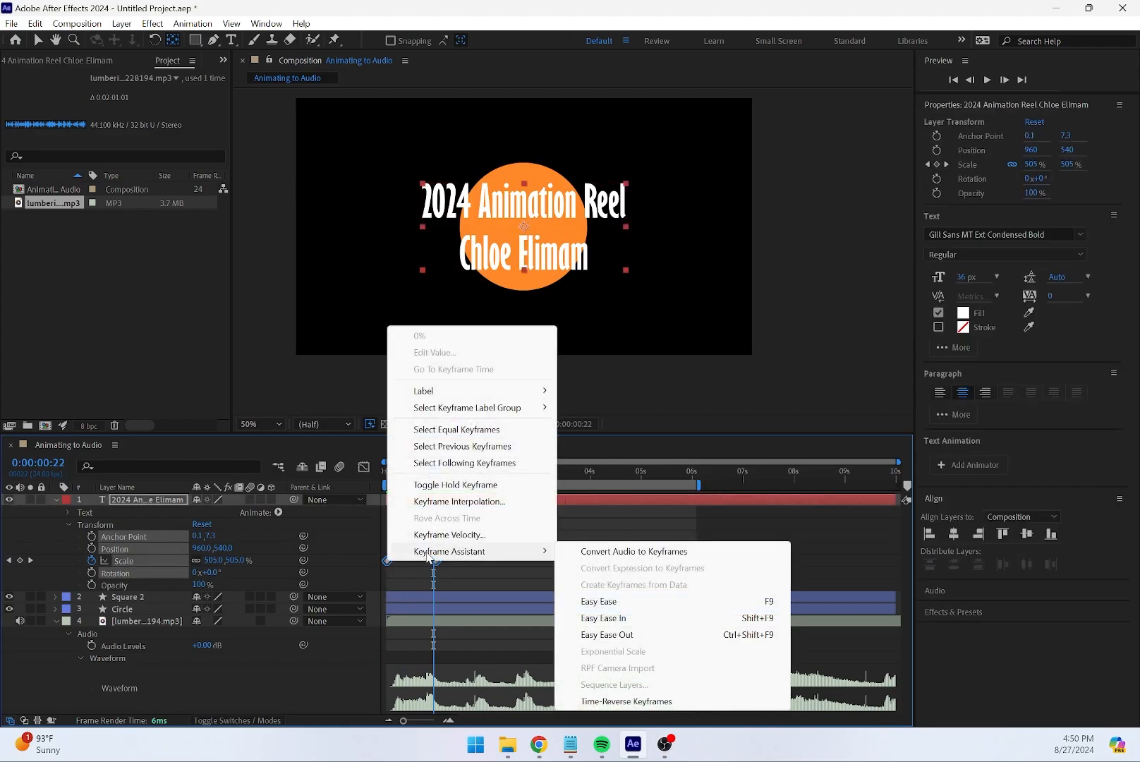
pyautogui.click(639, 601)
# Preview the composition from the start and scrub through the first two seconds to check the title's scale animation
pyautogui.moveTo(430, 473); pyautogui.dragTo(371, 485)
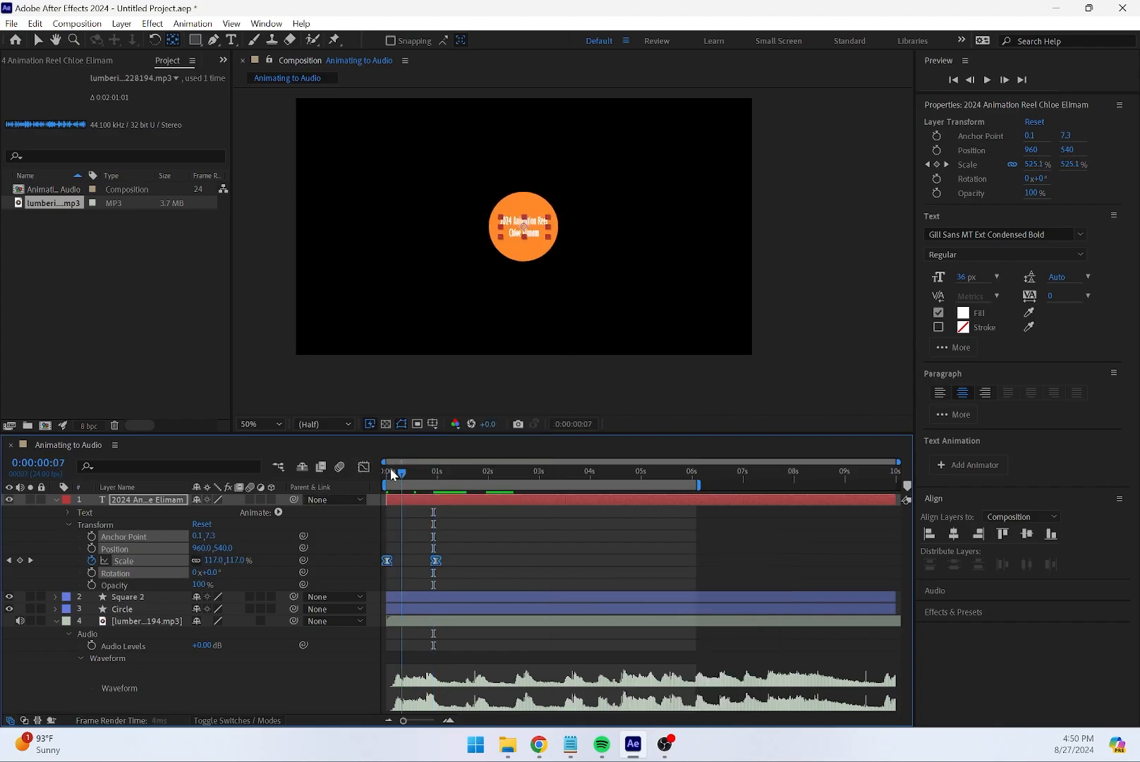
pyautogui.press('space')
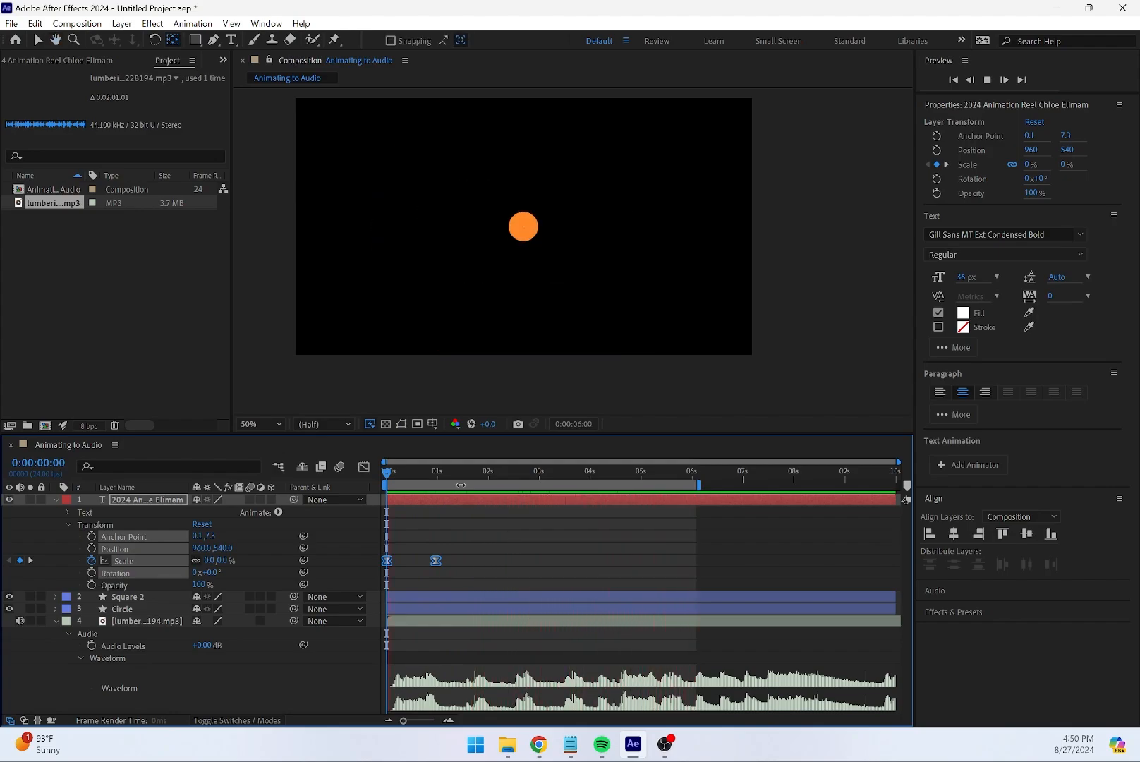
pyautogui.press('space')
pyautogui.moveTo(399, 473); pyautogui.dragTo(381, 472)
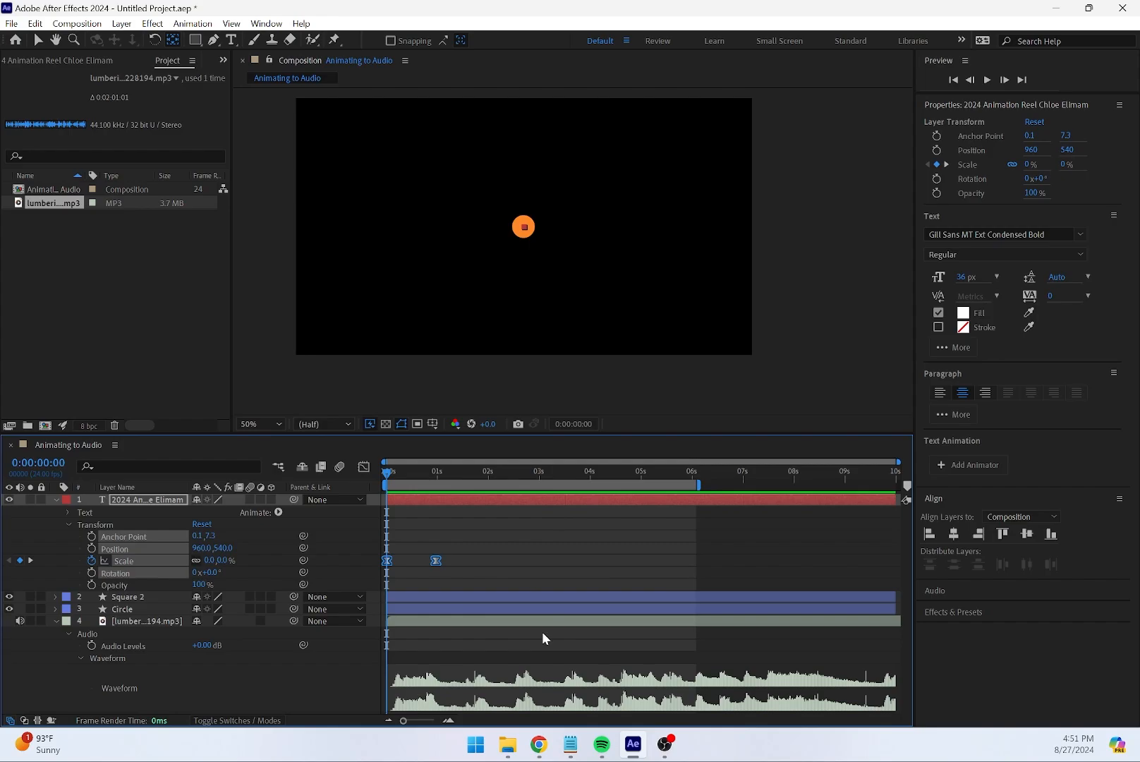
pyautogui.moveTo(398, 470); pyautogui.dragTo(491, 467)
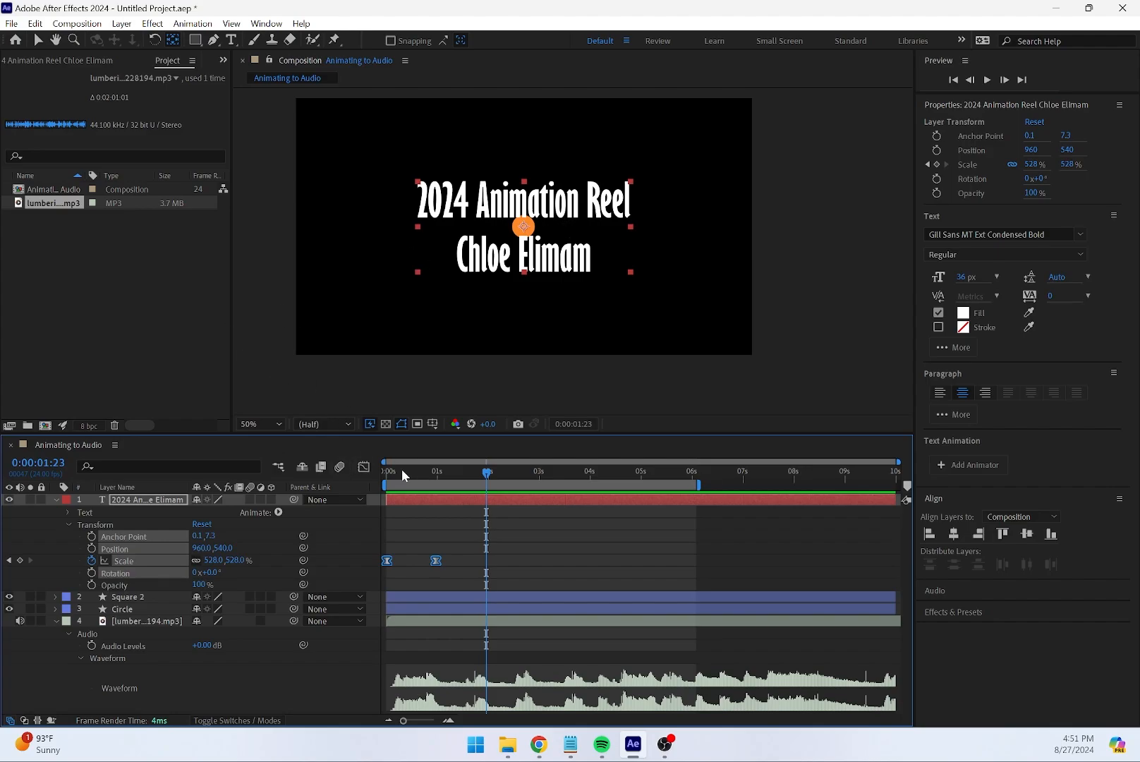
pyautogui.moveTo(401, 472); pyautogui.dragTo(447, 476)
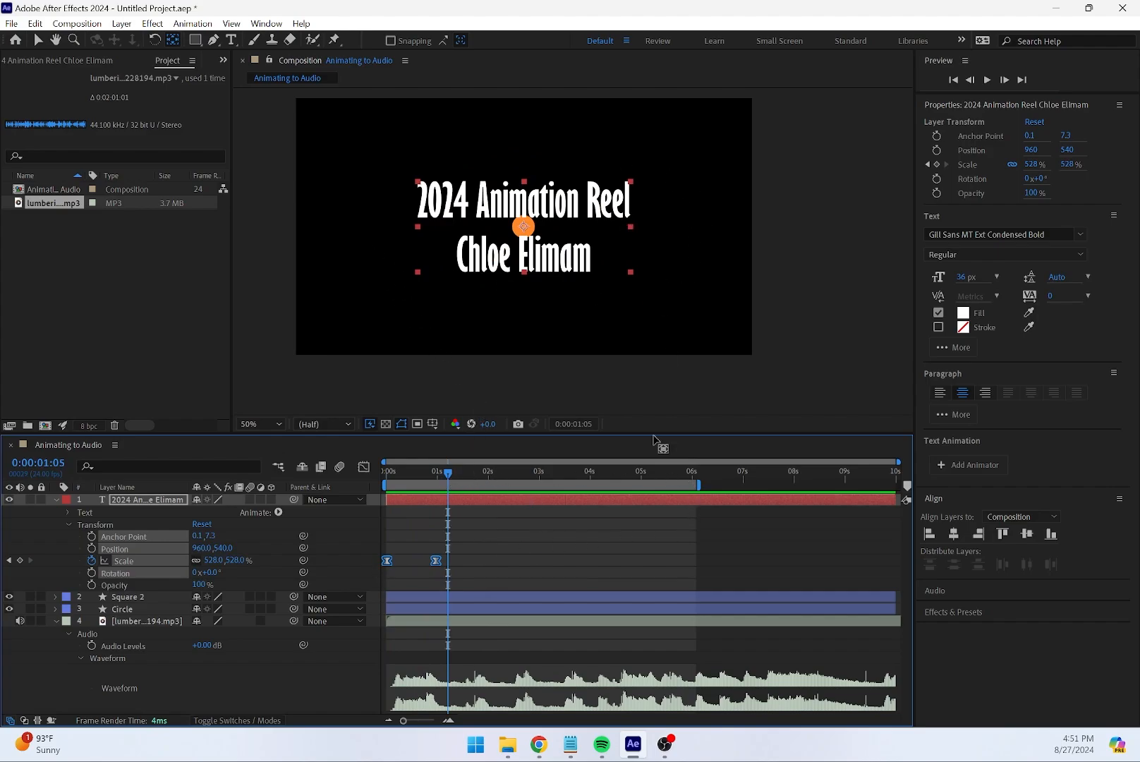
# Extend the work area to the composition's 10-second end, collapse the title layer's properties and hide the Square 2 layer
pyautogui.click(66, 305)
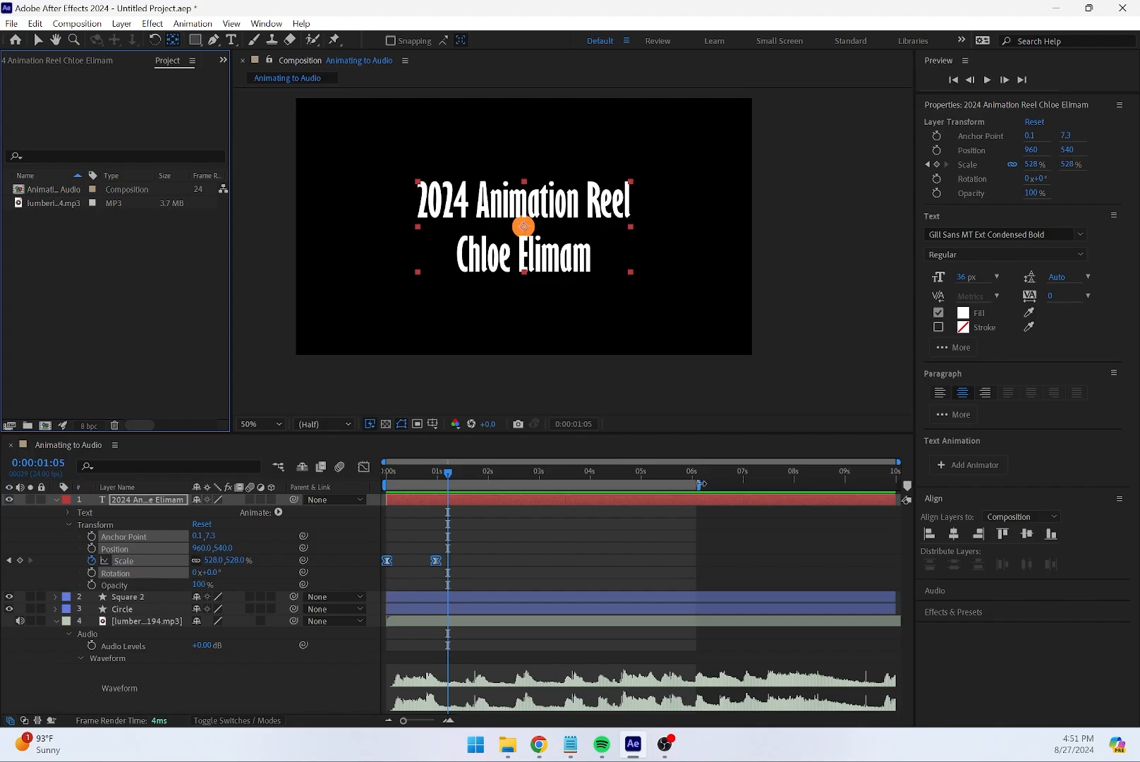
pyautogui.moveTo(701, 484); pyautogui.dragTo(904, 485)
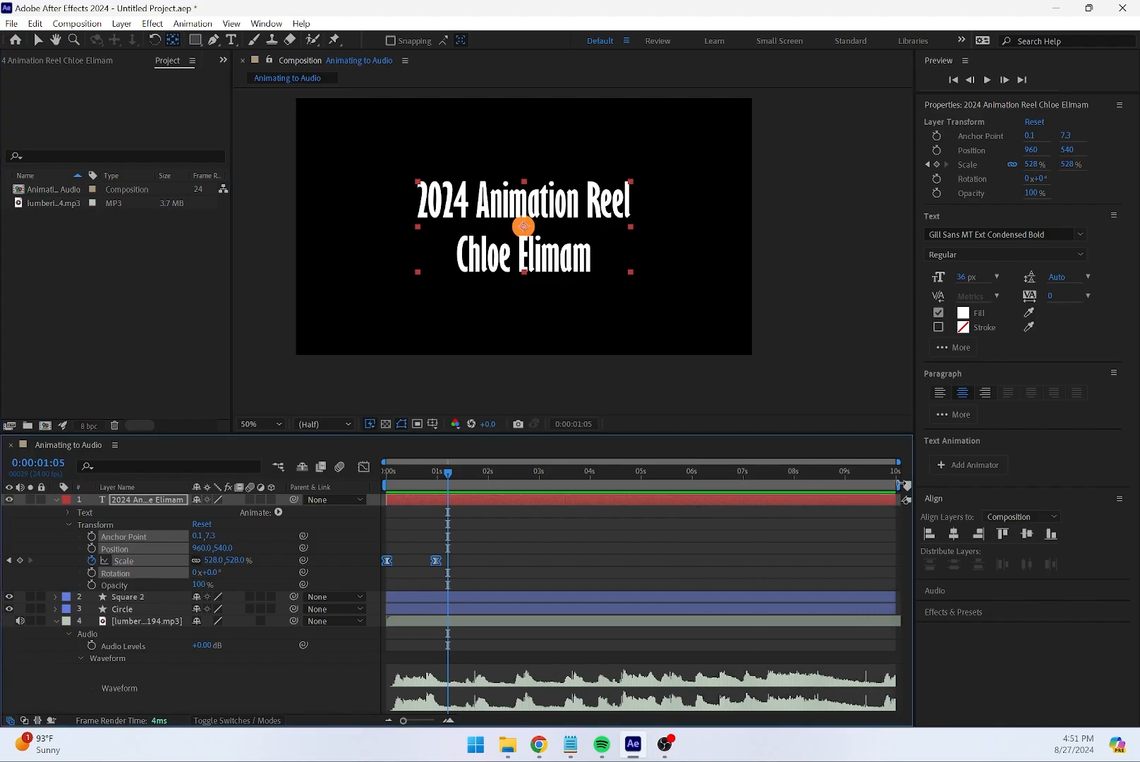
pyautogui.click(55, 499)
pyautogui.click(9, 512)
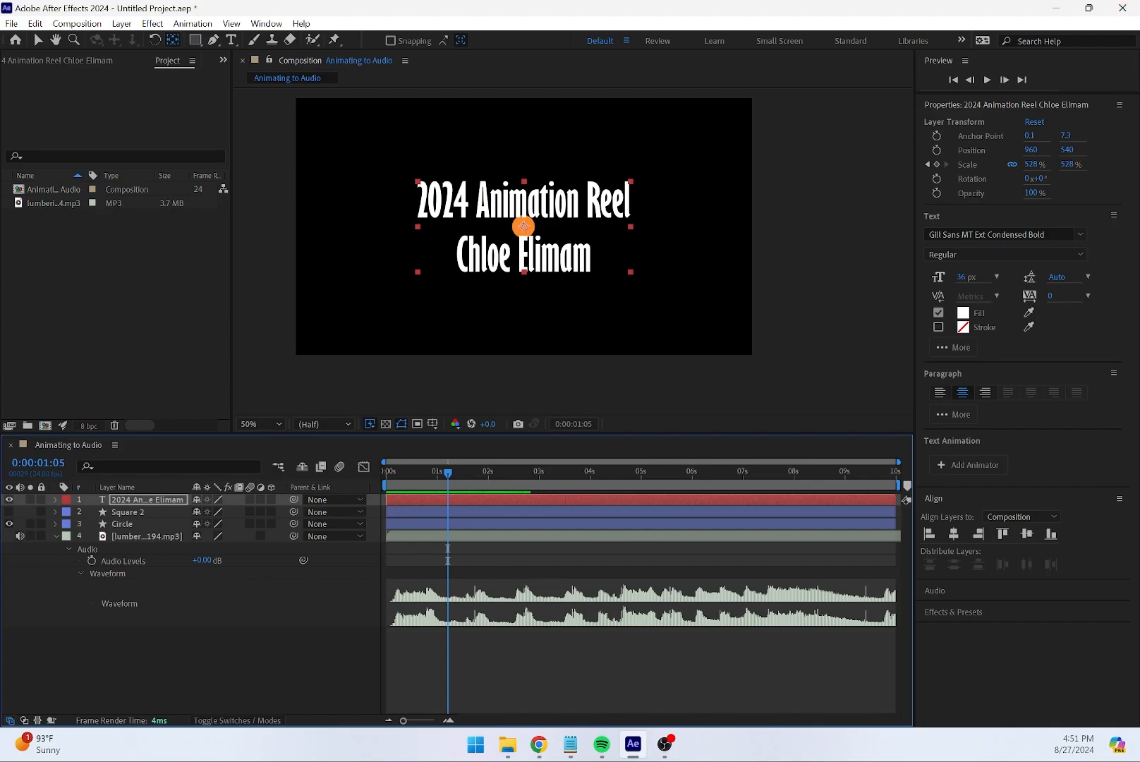
# Import the Comp 1, Morph and Animating on a Path MP4 videos into the project and look through the footage items
pyautogui.moveTo(632, 37); pyautogui.dragTo(100, 259)
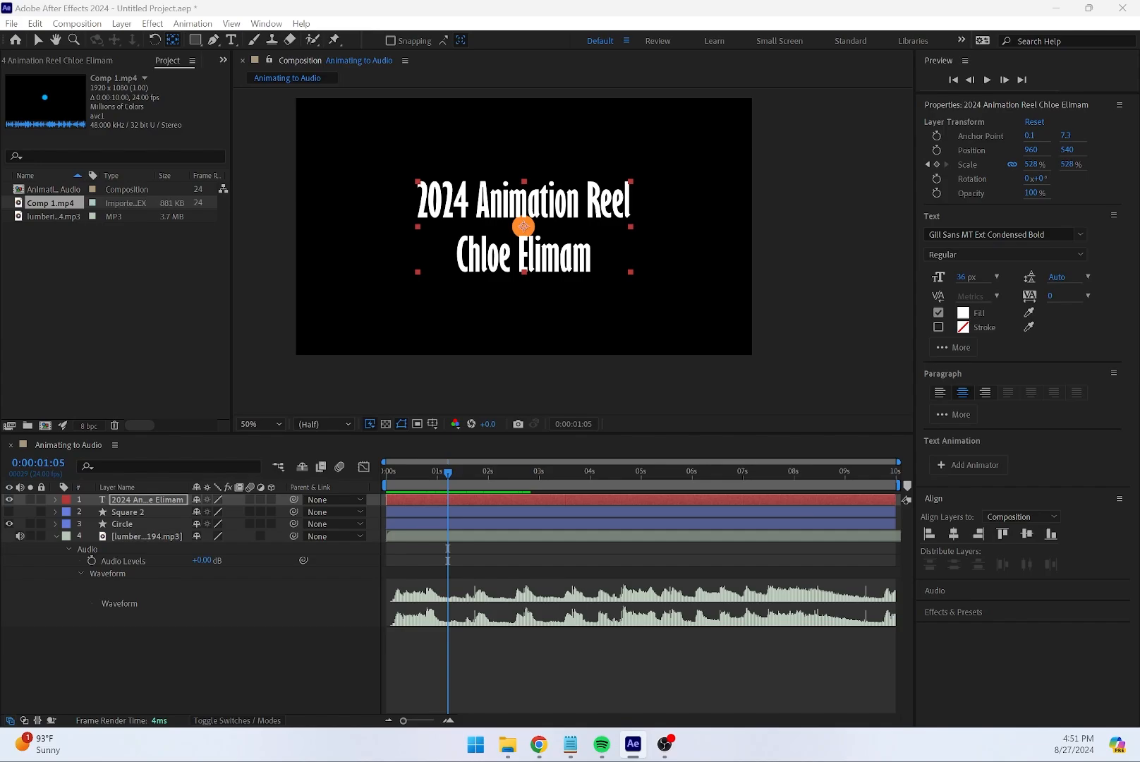
pyautogui.moveTo(2, 275); pyautogui.dragTo(79, 270)
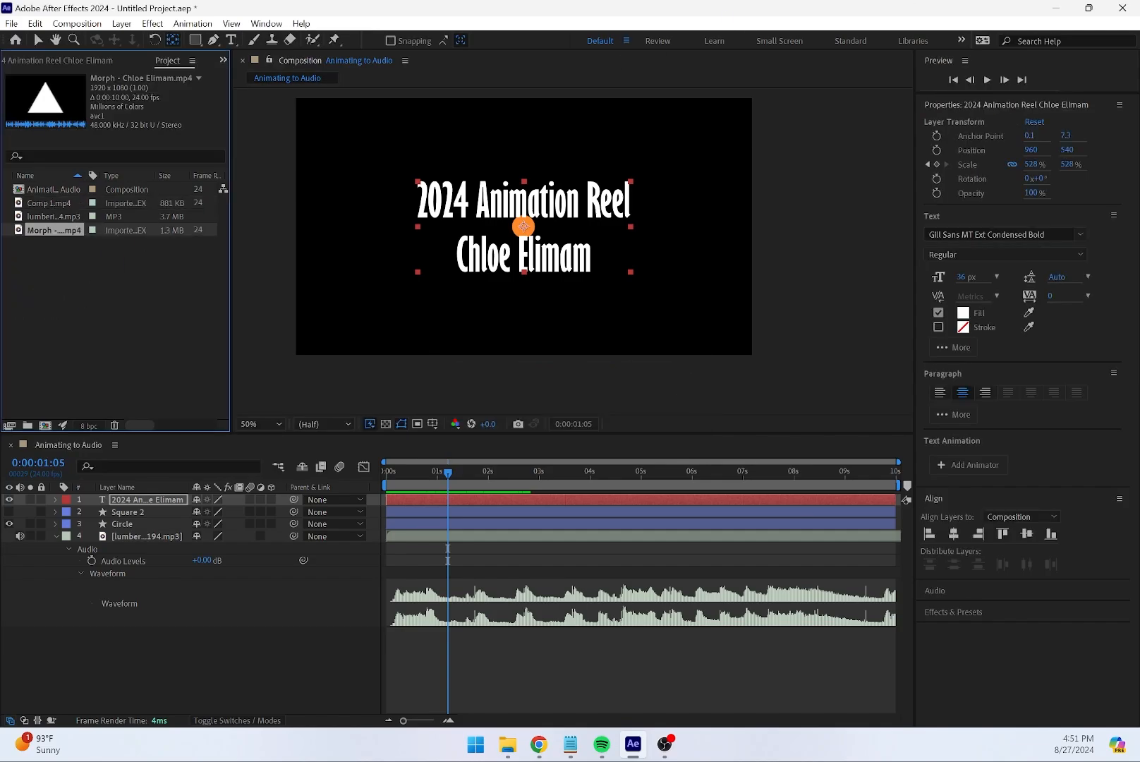
pyautogui.moveTo(1, 271); pyautogui.dragTo(201, 313)
pyautogui.click(121, 299)
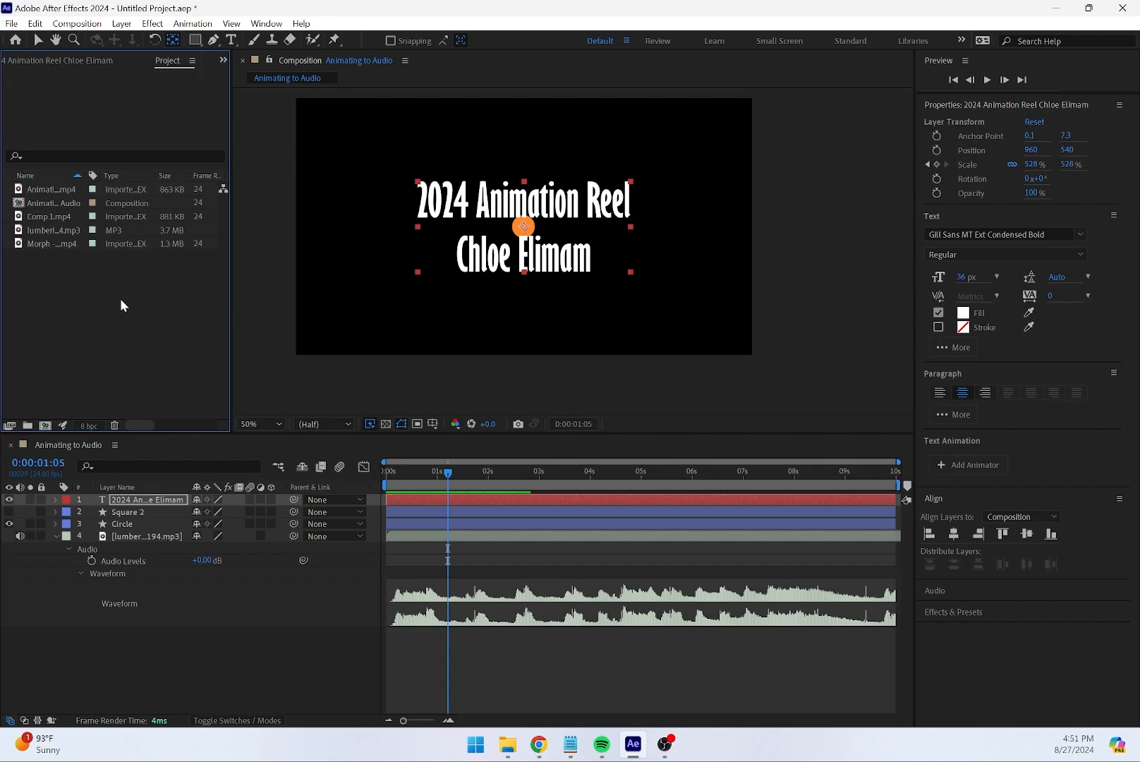
pyautogui.click(131, 190)
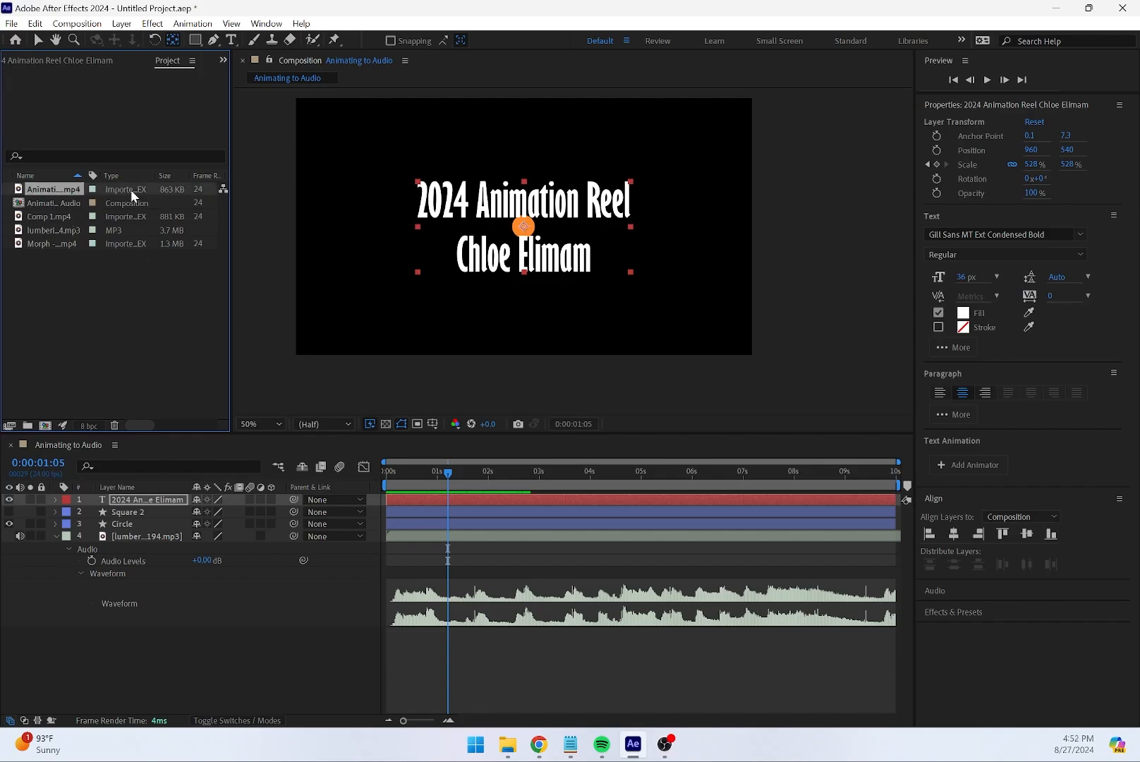
pyautogui.click(71, 231)
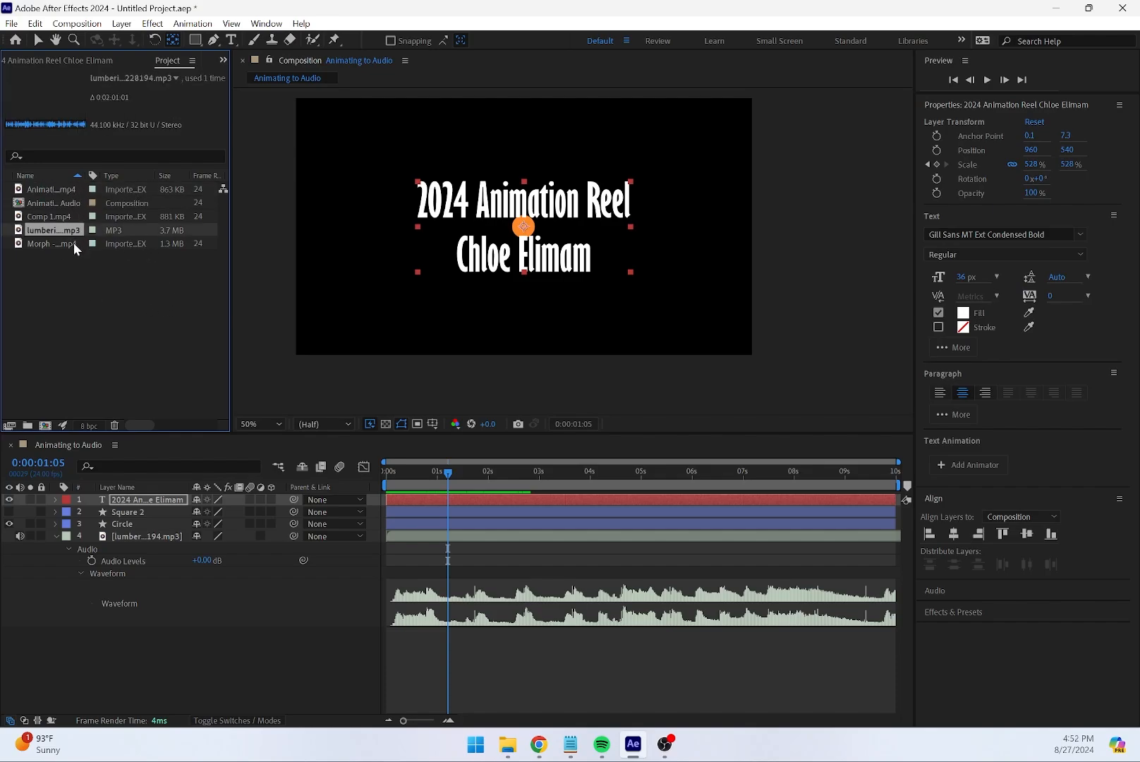
pyautogui.click(75, 219)
pyautogui.click(75, 246)
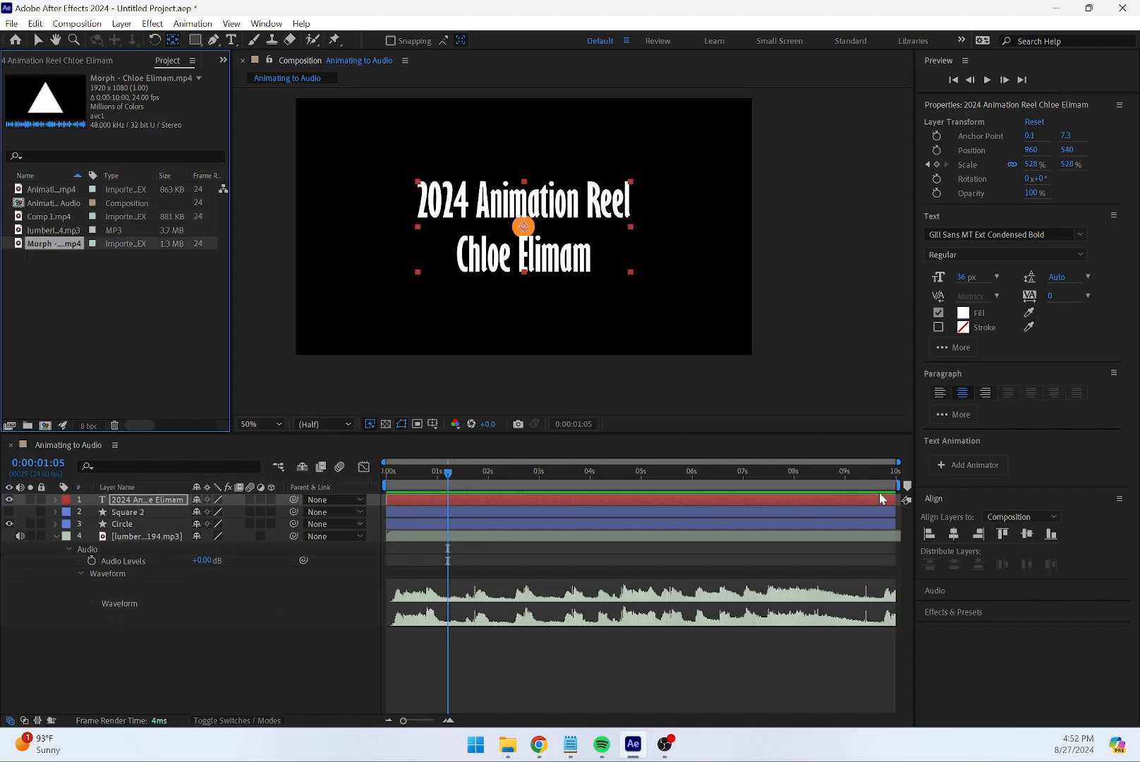
# Trim the ends of the title, Square 2 and Circle layers to the circle's last Scale keyframe at 0:00:02:18
pyautogui.moveTo(900, 499); pyautogui.dragTo(617, 512)
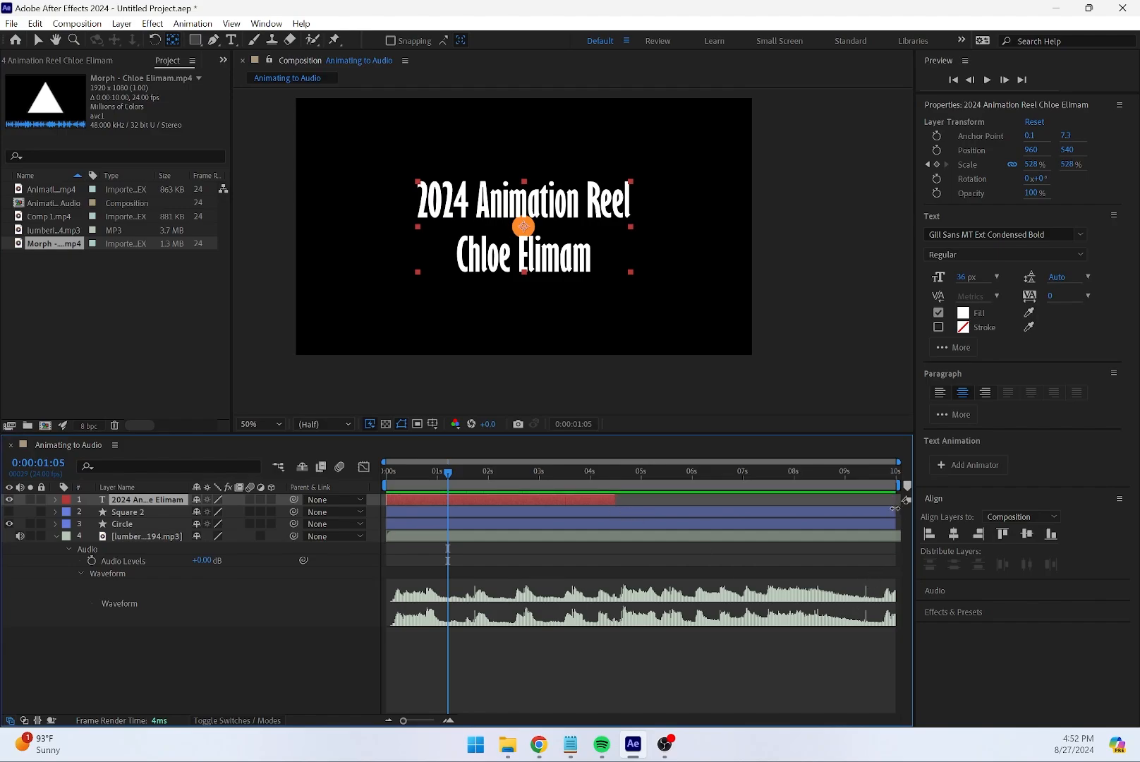
pyautogui.moveTo(895, 508); pyautogui.dragTo(614, 511)
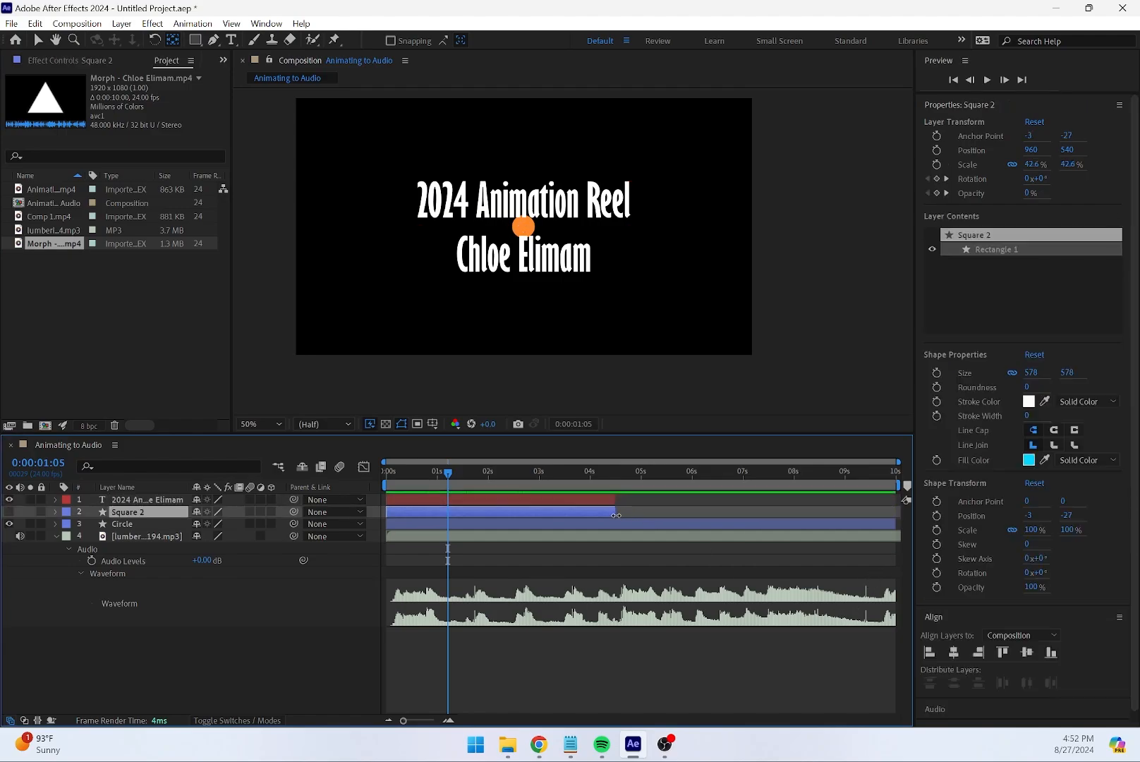
pyautogui.click(55, 523)
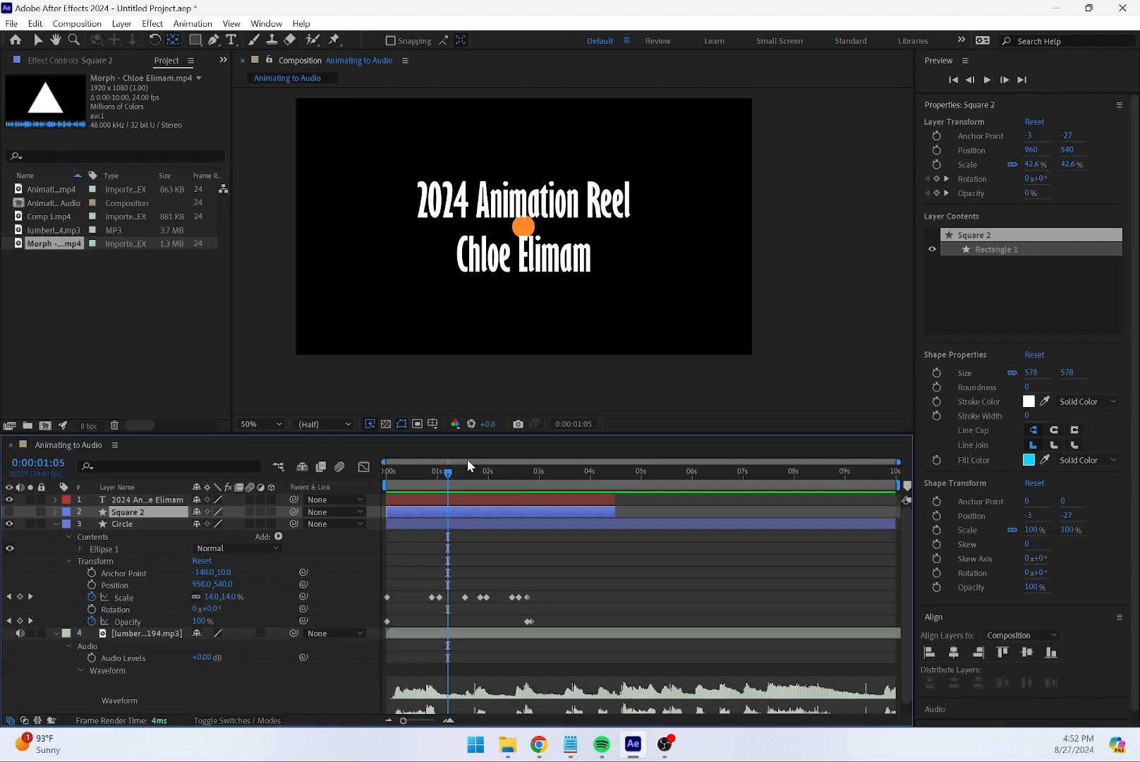
pyautogui.click(527, 480)
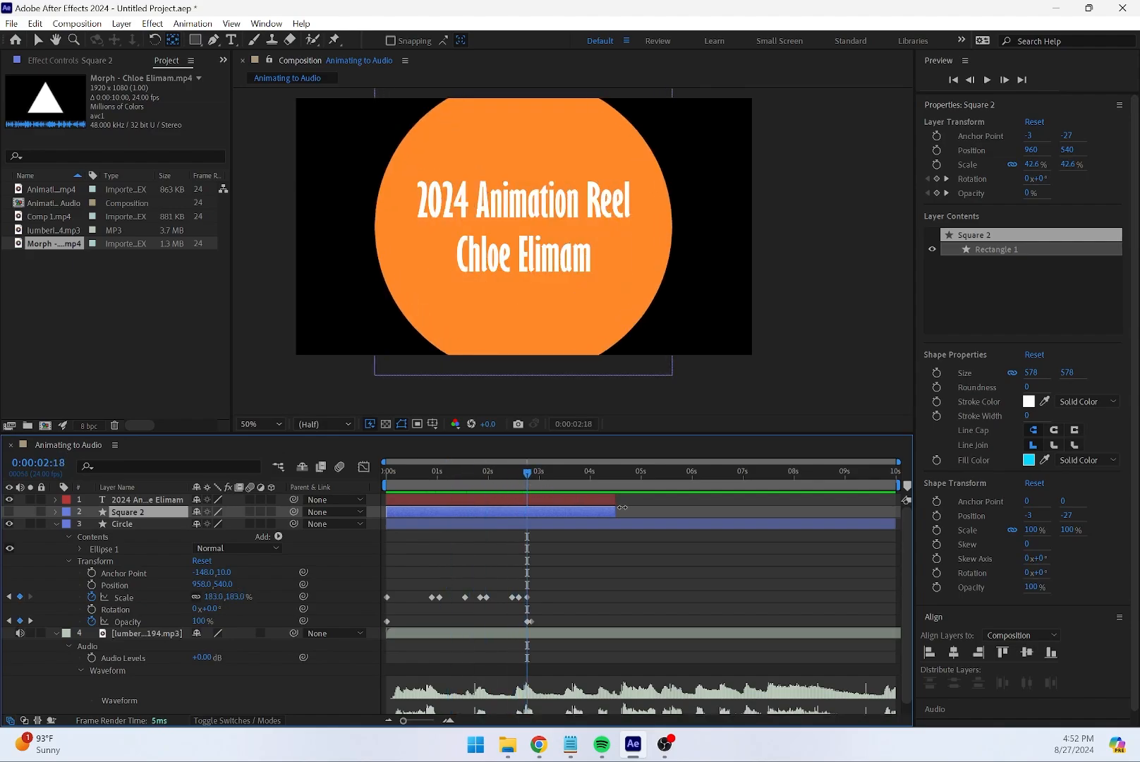
pyautogui.moveTo(613, 500); pyautogui.dragTo(528, 502)
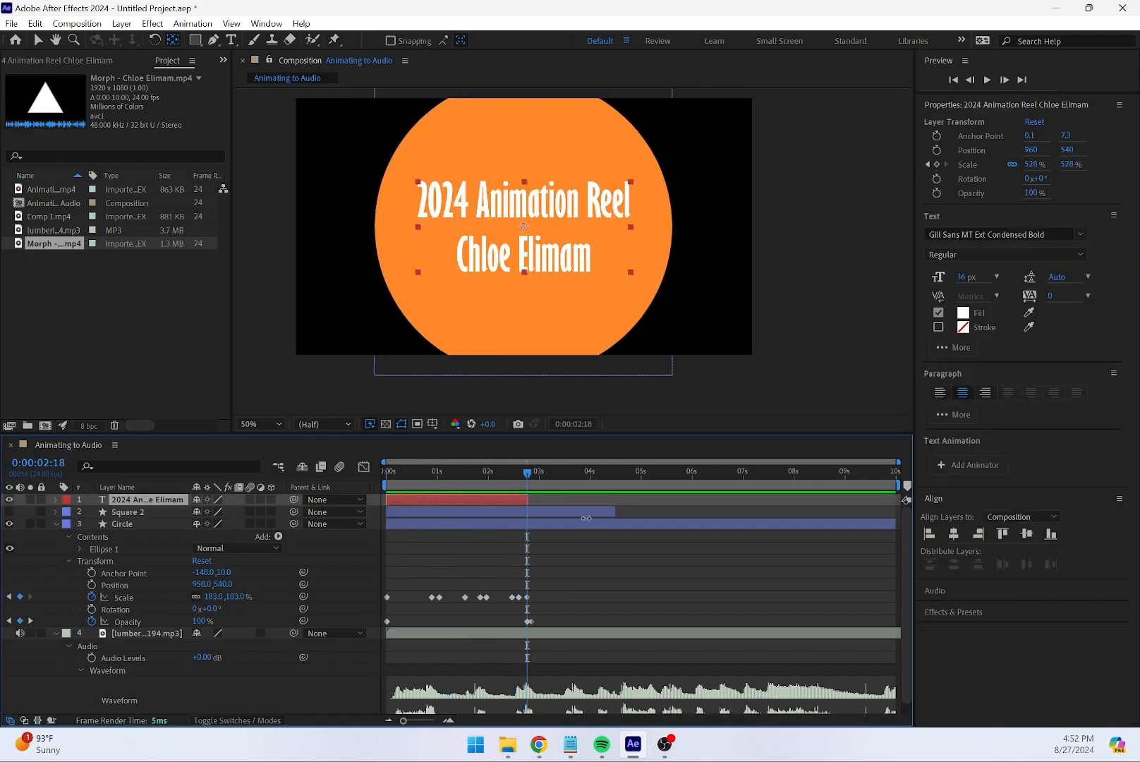
pyautogui.moveTo(609, 513); pyautogui.dragTo(524, 512)
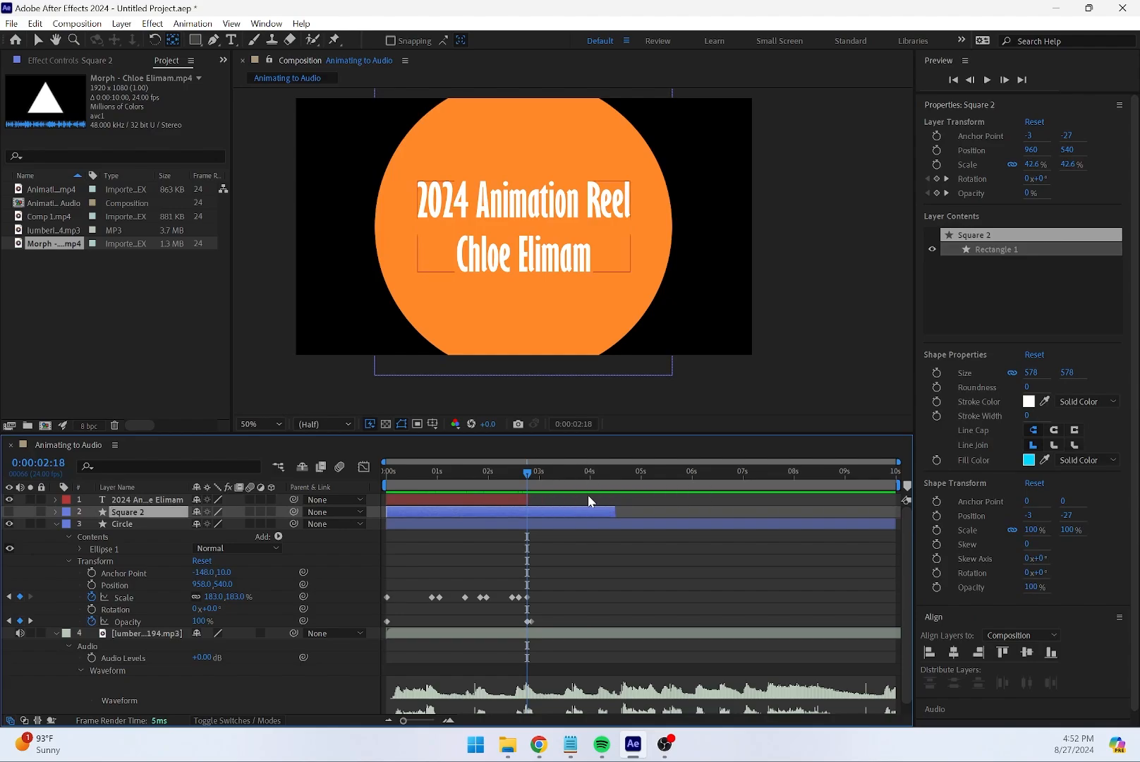
pyautogui.moveTo(615, 509); pyautogui.dragTo(524, 512)
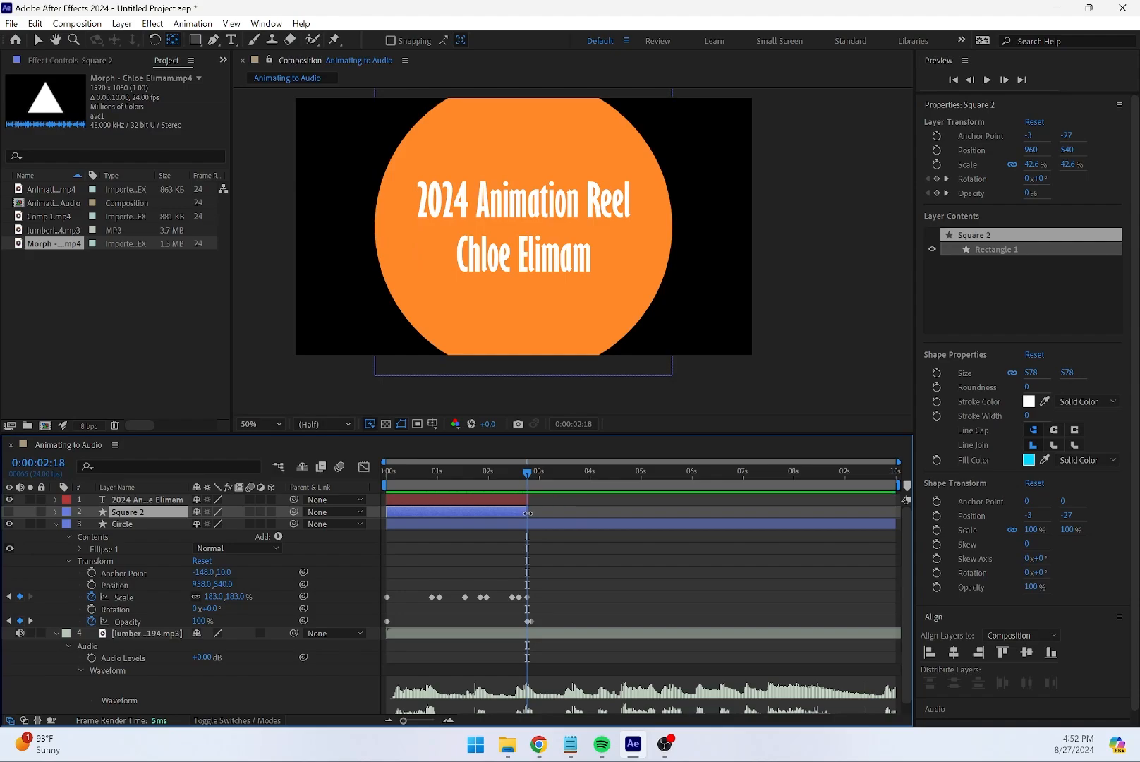
pyautogui.moveTo(895, 523); pyautogui.dragTo(528, 523)
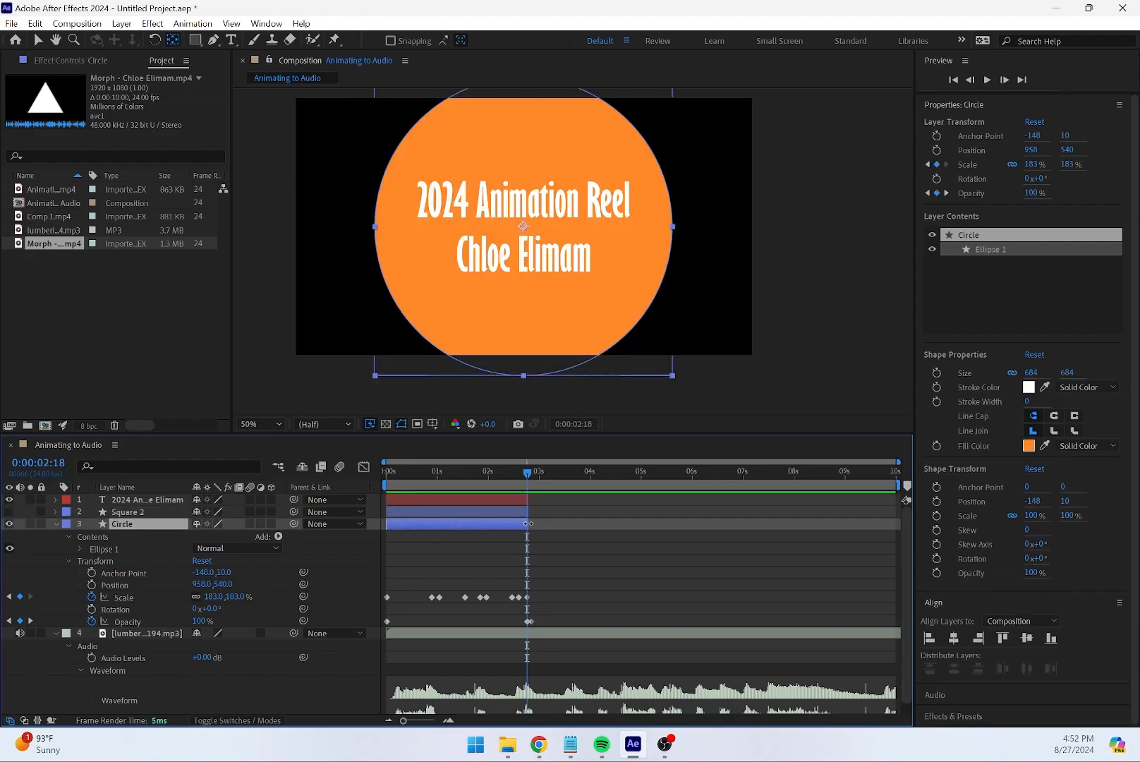
# Move the current time to 0:00:02:20, collapse the Circle layer and add the Morph video as the top layer
pyautogui.click(531, 477)
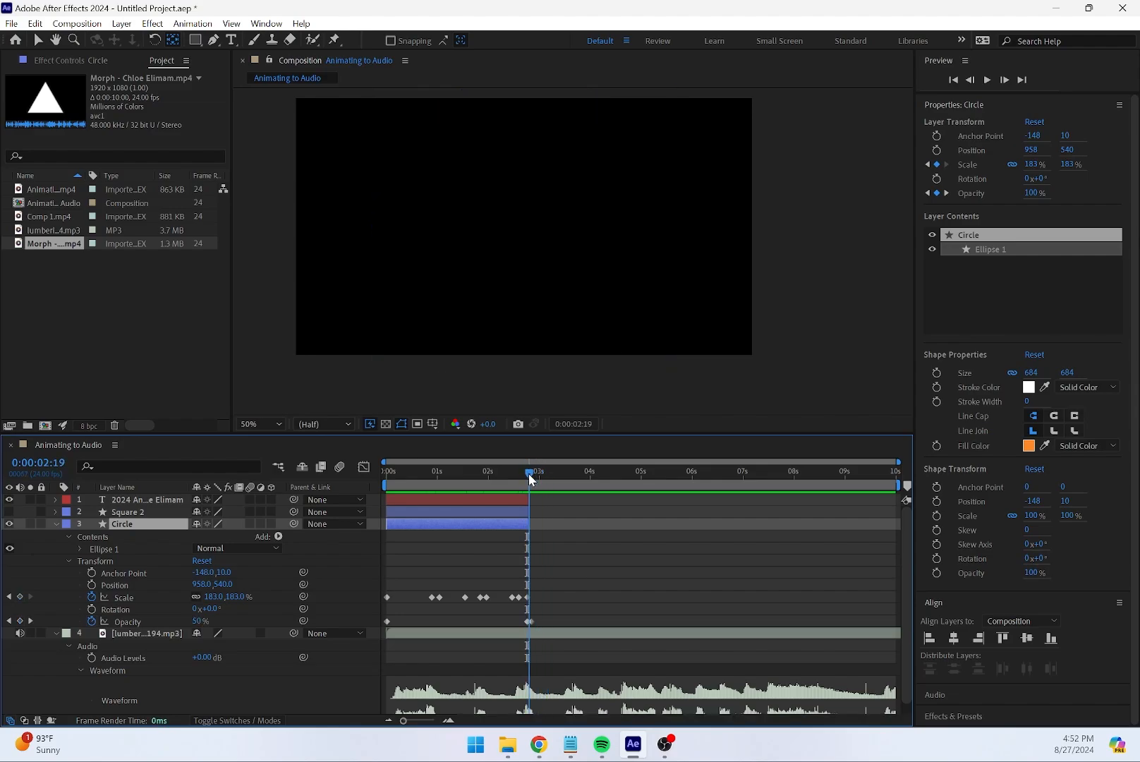
pyautogui.moveTo(531, 478); pyautogui.dragTo(532, 482)
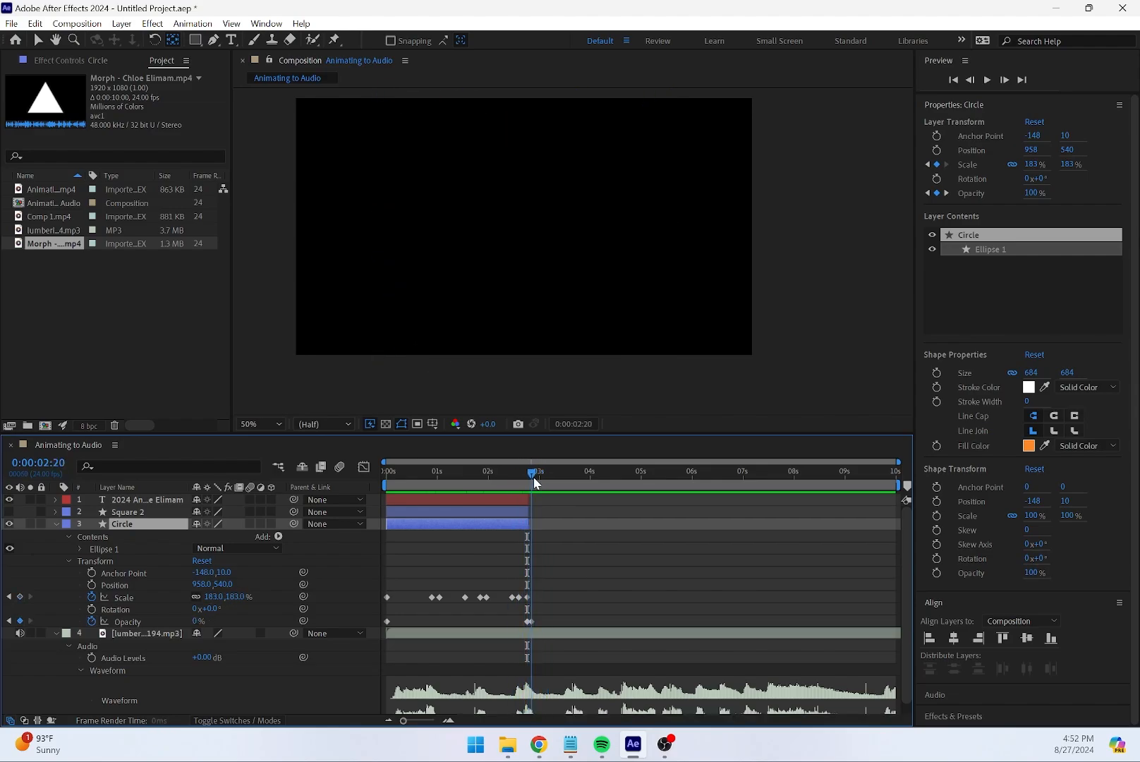
pyautogui.click(57, 524)
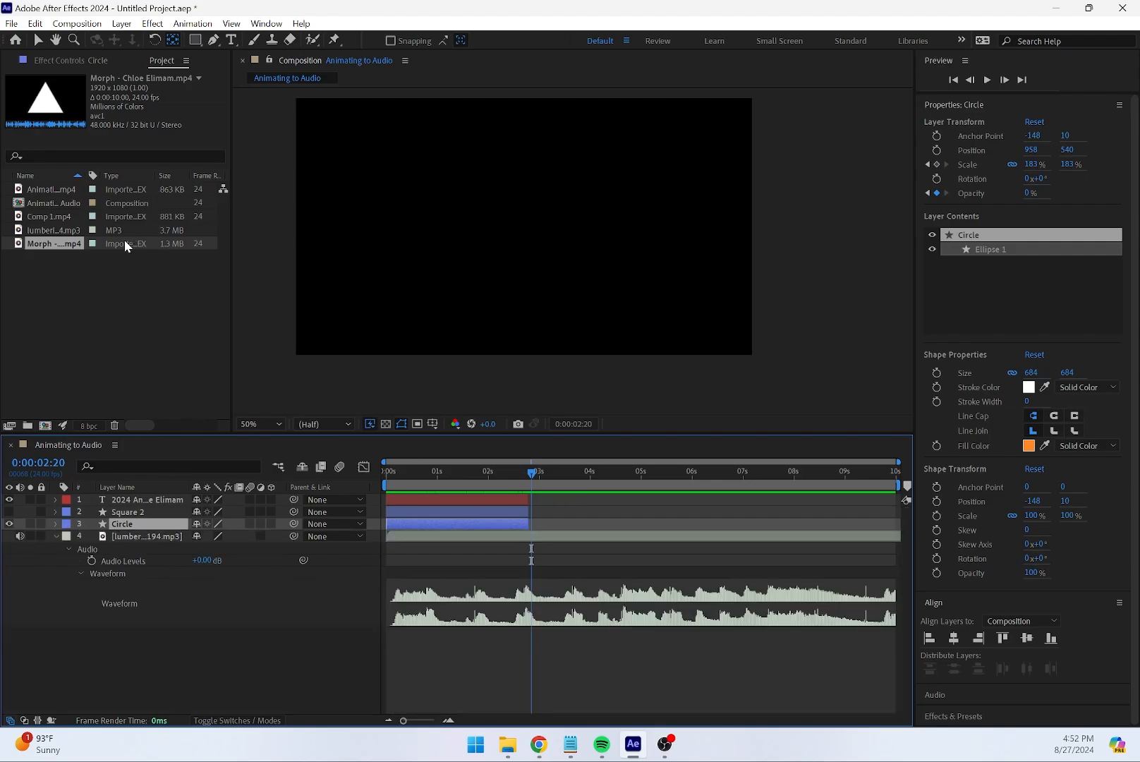
pyautogui.moveTo(116, 241); pyautogui.dragTo(146, 495)
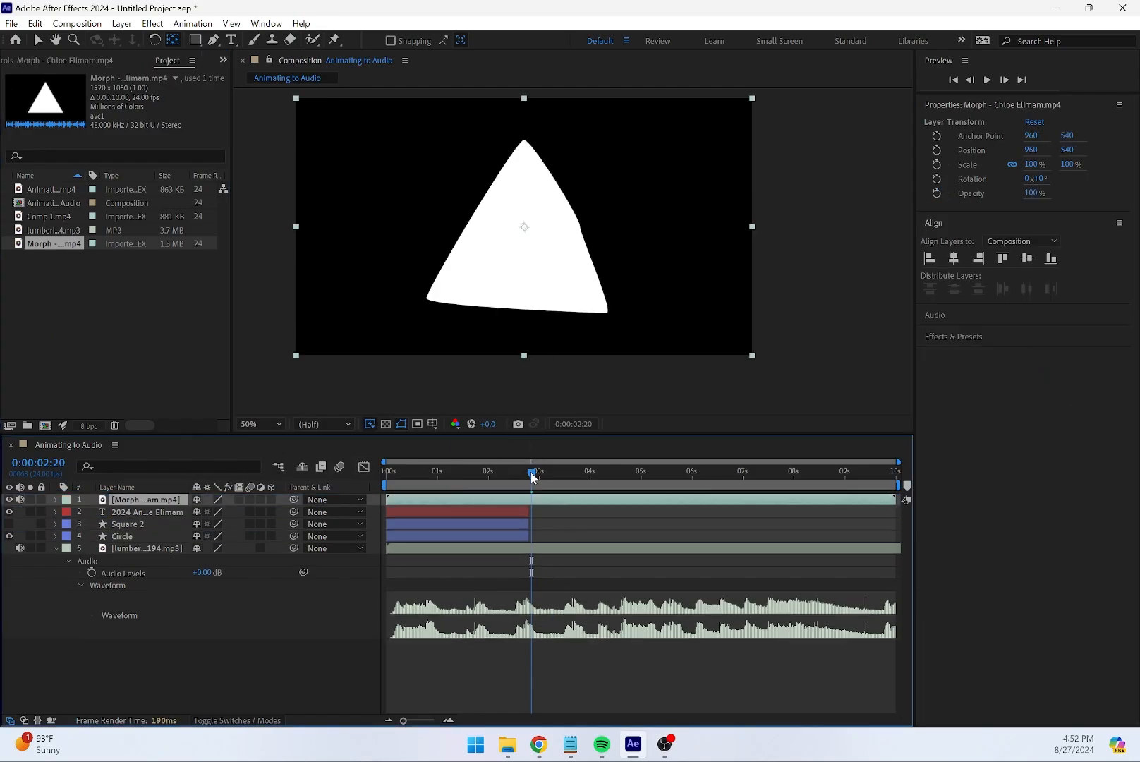
# Trim the Morph layer's end and shift the clip so it runs from about 0:00:02:20 to about 0:00:05:00
pyautogui.moveTo(531, 472)
pyautogui.mouseDown()
pyautogui.moveTo(542, 472)
pyautogui.moveTo(514, 472)
pyautogui.mouseUp()
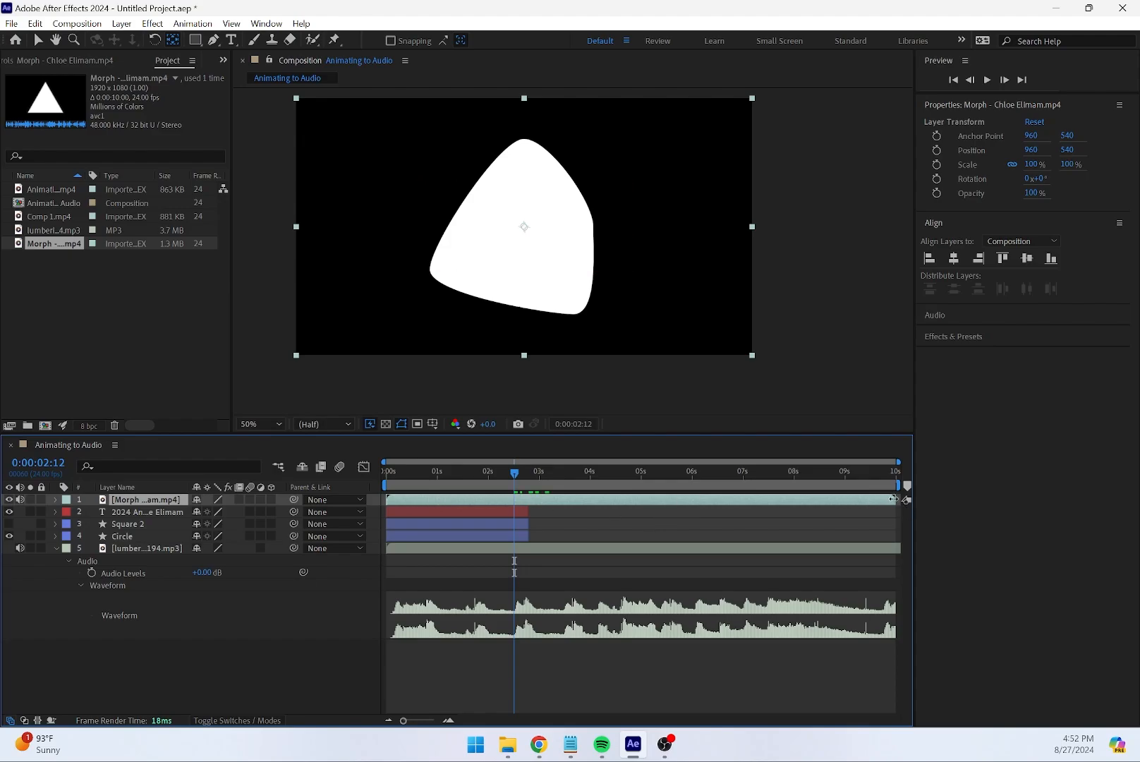
pyautogui.moveTo(893, 499); pyautogui.dragTo(540, 499)
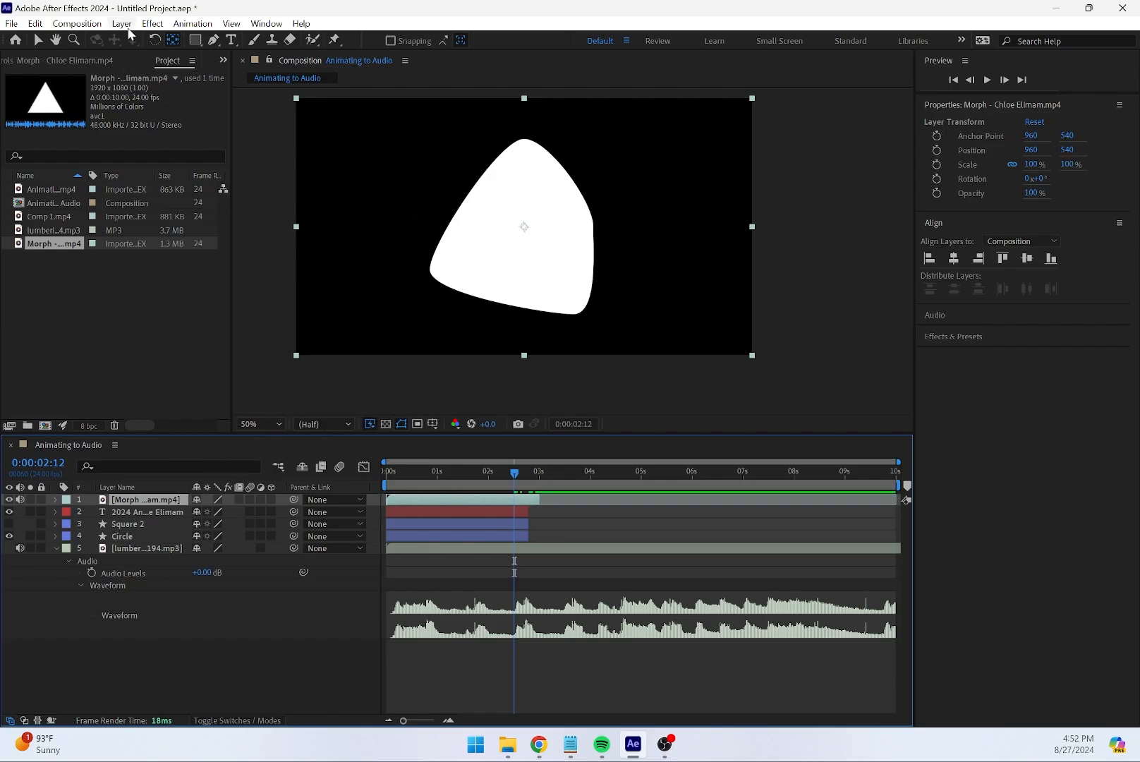
pyautogui.click(37, 43)
pyautogui.moveTo(436, 501); pyautogui.dragTo(565, 502)
pyautogui.moveTo(663, 500)
pyautogui.mouseDown()
pyautogui.moveTo(542, 501)
pyautogui.moveTo(551, 505)
pyautogui.moveTo(534, 473)
pyautogui.moveTo(642, 500)
pyautogui.mouseUp()
# Preview the Morph clip with the audio from 0:00:02:21
pyautogui.moveTo(554, 473); pyautogui.dragTo(534, 480)
pyautogui.press('space')
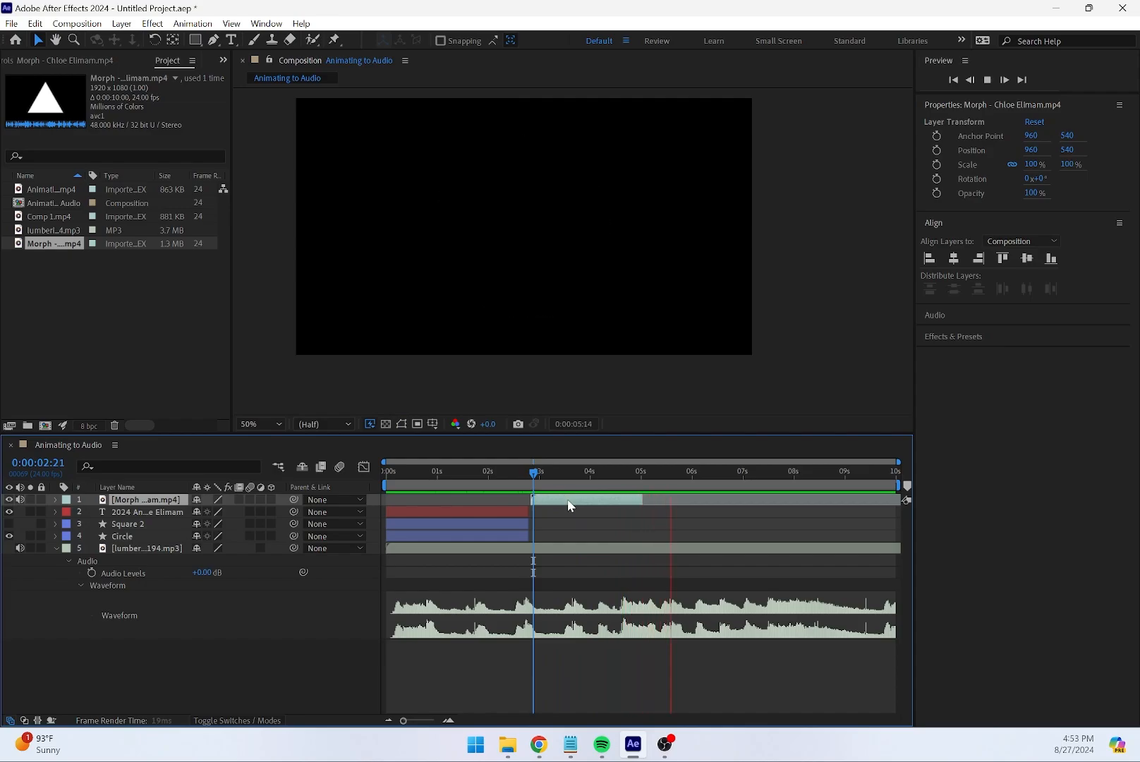
pyautogui.press('space')
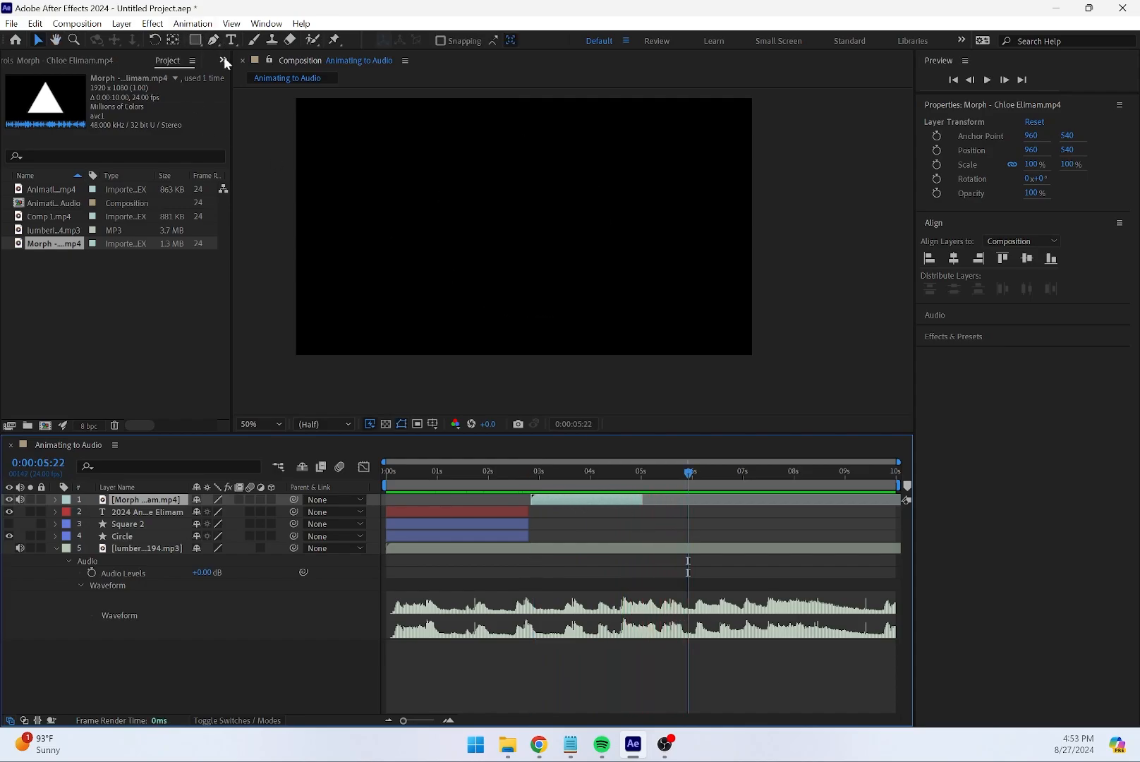
pyautogui.click(173, 40)
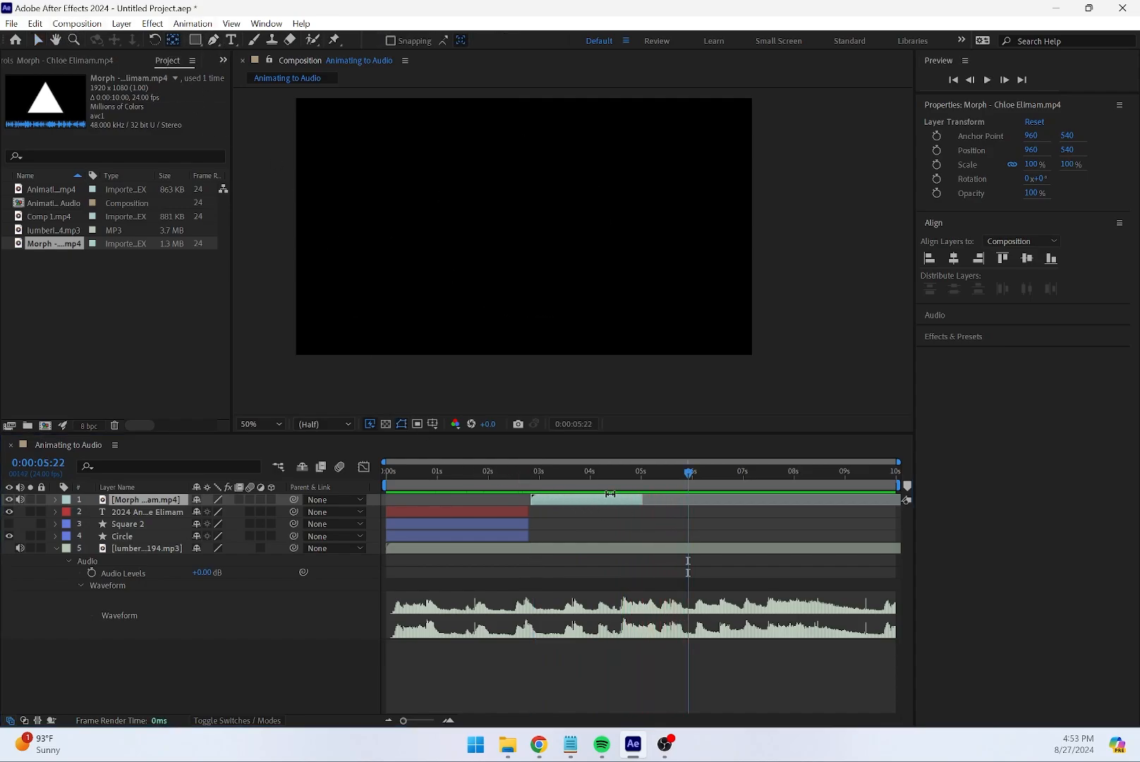
pyautogui.moveTo(634, 496); pyautogui.dragTo(572, 502)
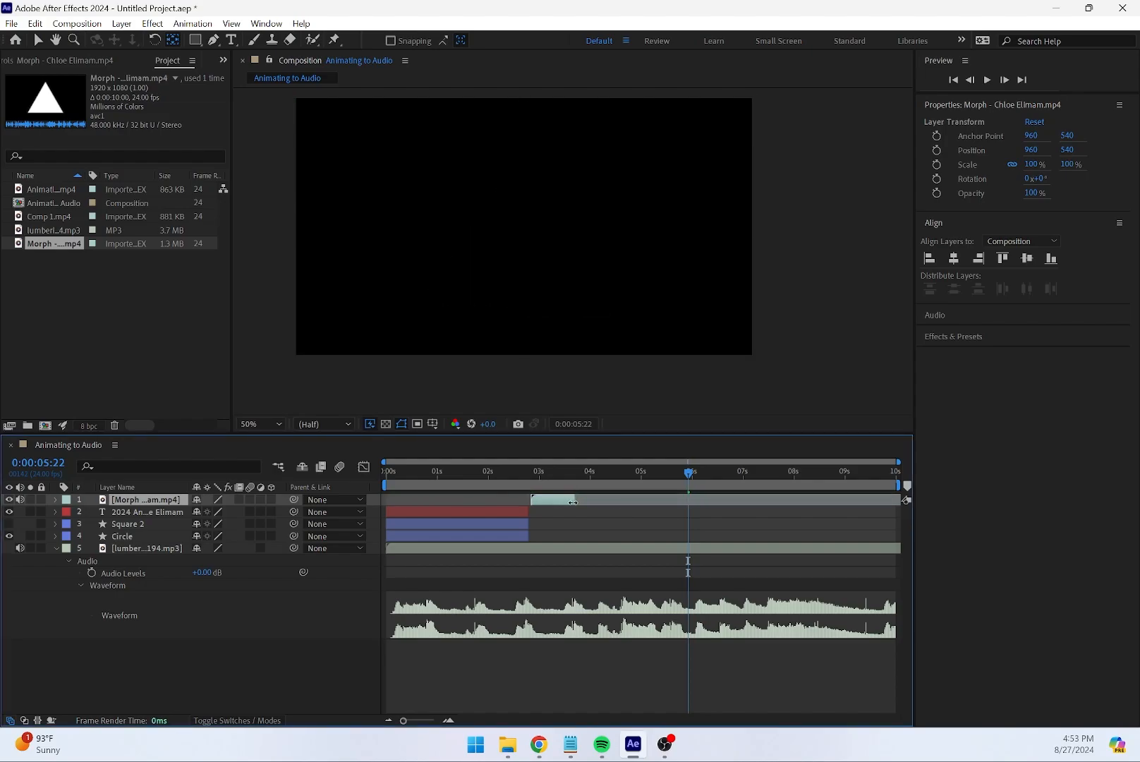
pyautogui.hotkey('ctrl', 'z')
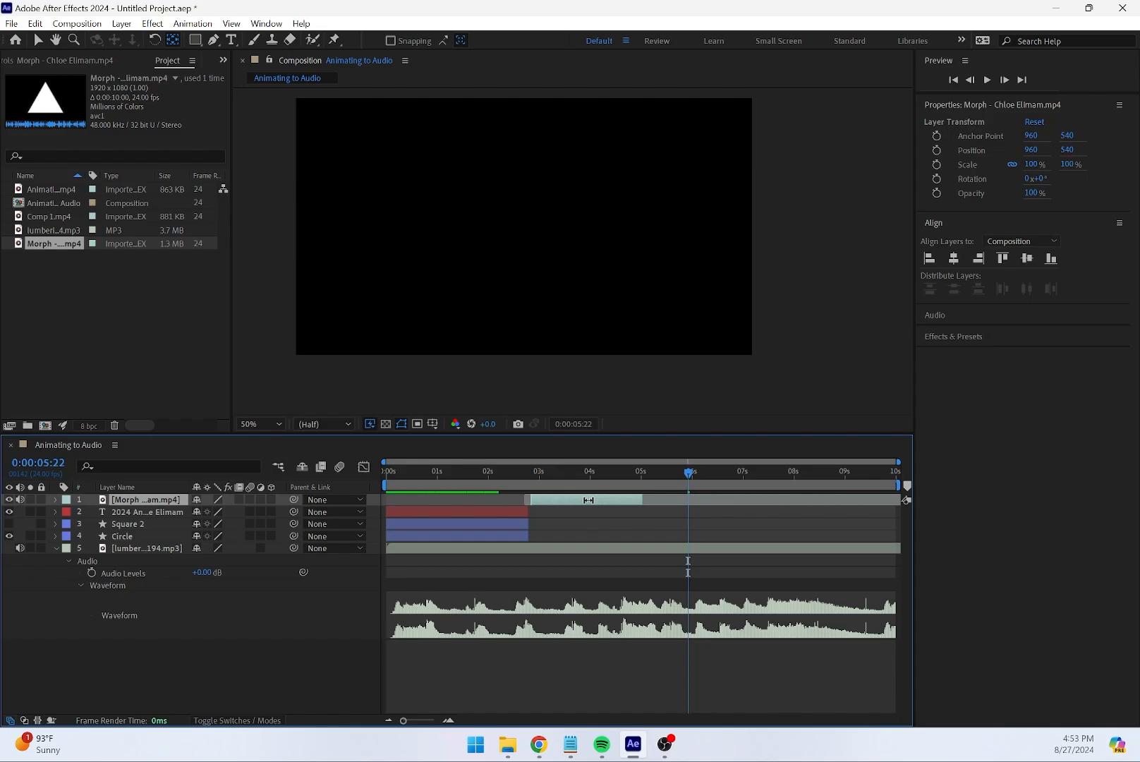
pyautogui.hotkey('ctrl', 'z')
# Adjust the Morph layer's end against playback from 0:00:00:00 and 0:00:03:00, ending the clip at 0:00:05:20
pyautogui.moveTo(642, 500); pyautogui.dragTo(373, 471)
pyautogui.press('space')
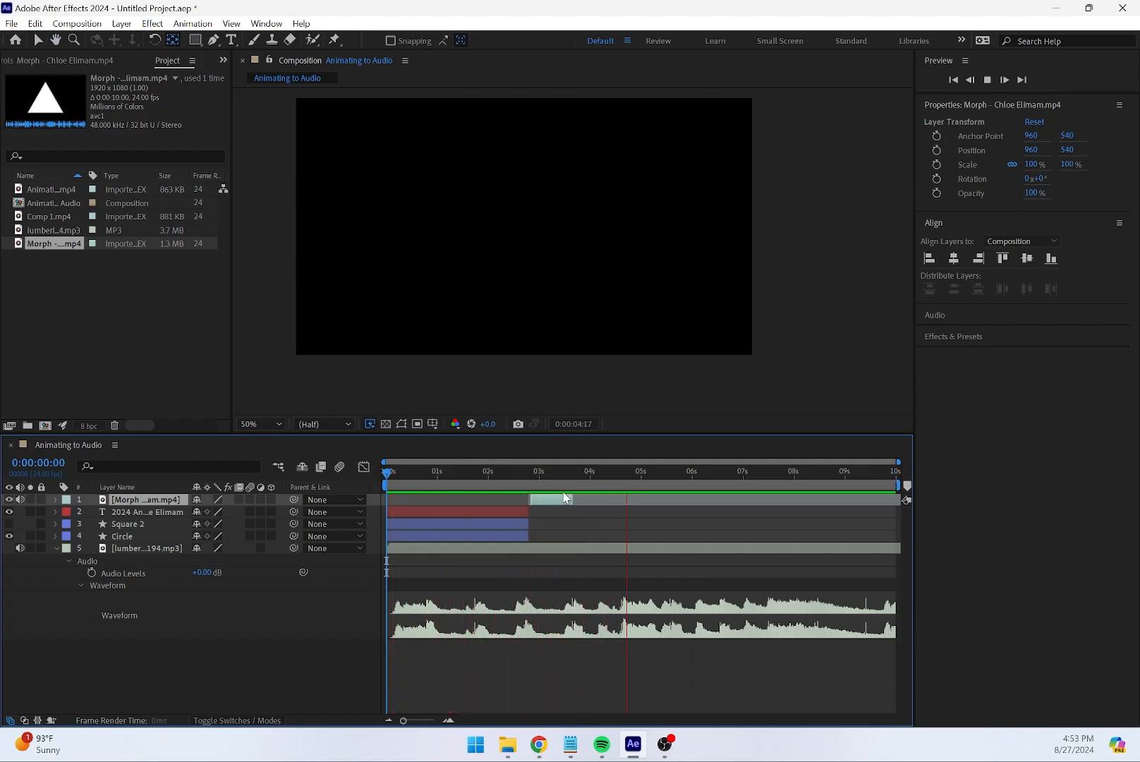
pyautogui.press('space')
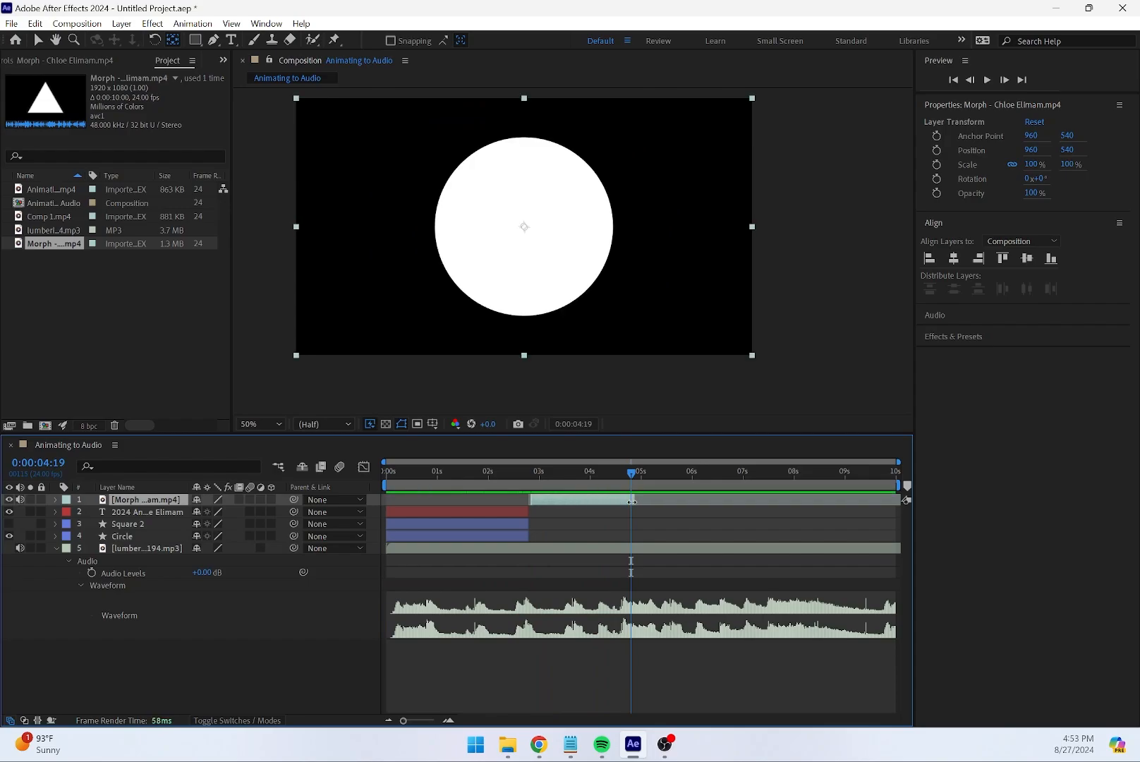
pyautogui.click(540, 473)
pyautogui.press('space')
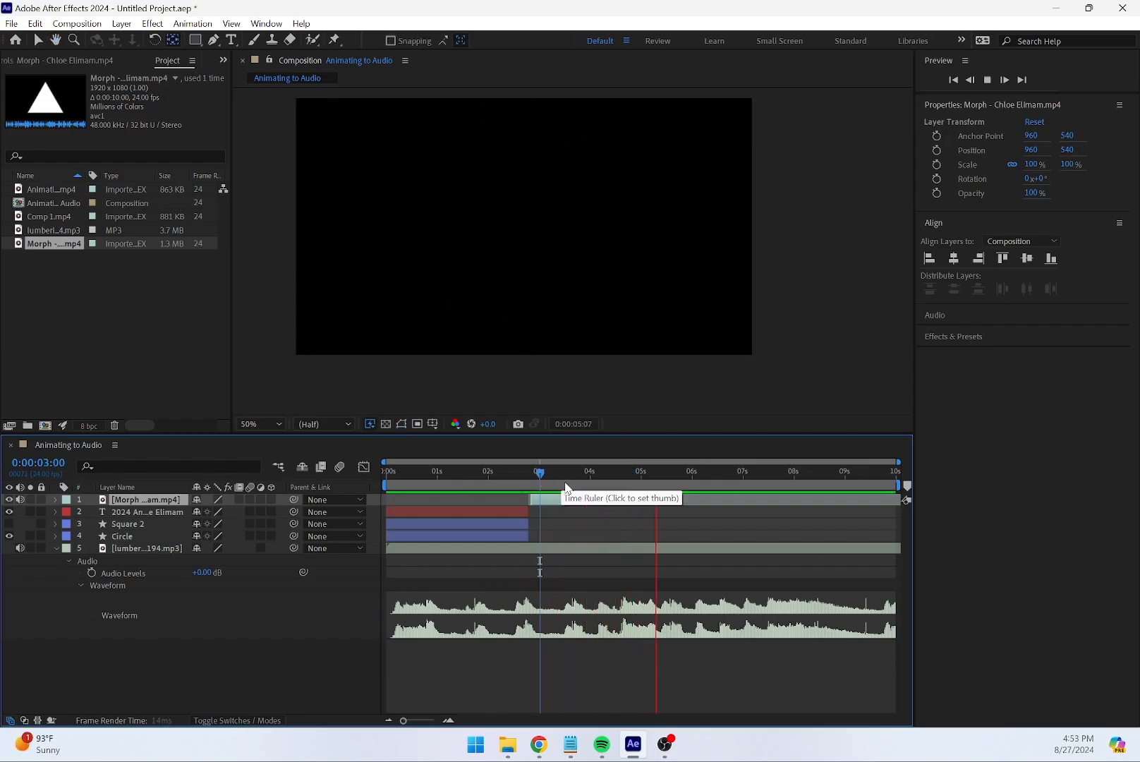
pyautogui.press('space')
pyautogui.moveTo(664, 500)
pyautogui.mouseDown()
pyautogui.moveTo(685, 500)
pyautogui.moveTo(687, 473)
pyautogui.moveTo(681, 503)
pyautogui.mouseUp()
# Add the Animating on a Path video as the top layer and trim its start to 0:00:05:20, where the Morph clip ends
pyautogui.click(126, 273)
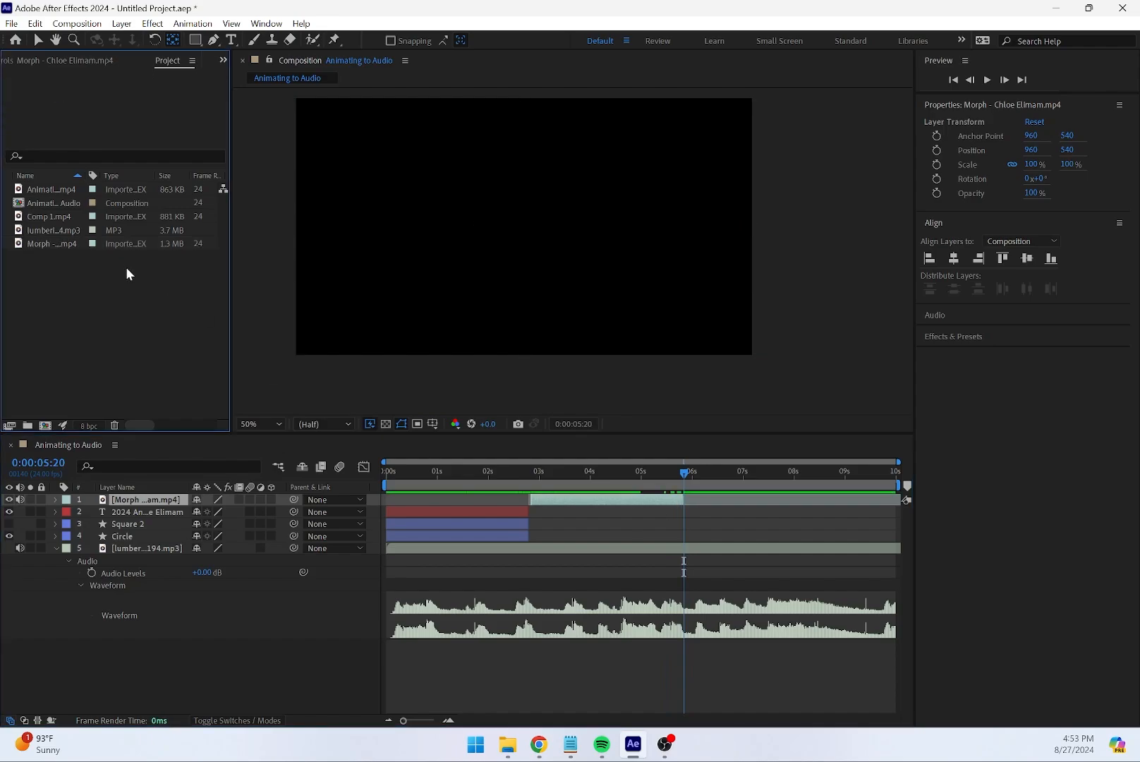
pyautogui.click(65, 188)
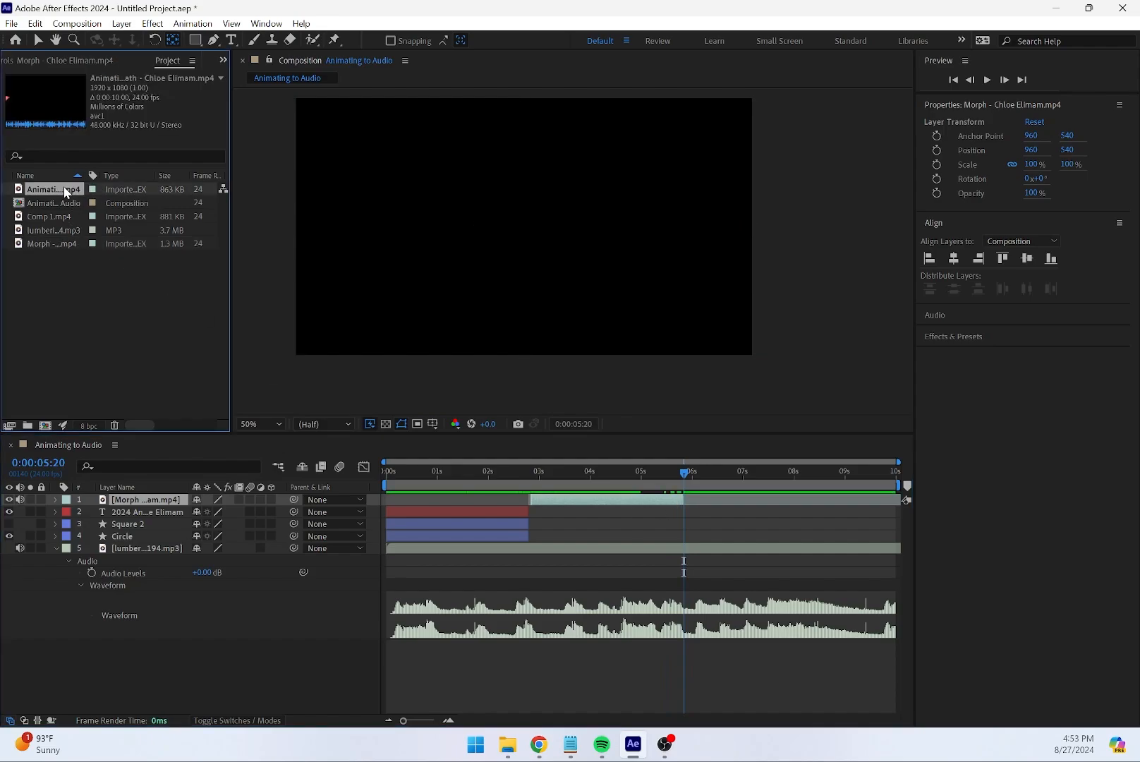
pyautogui.moveTo(126, 190); pyautogui.dragTo(170, 500)
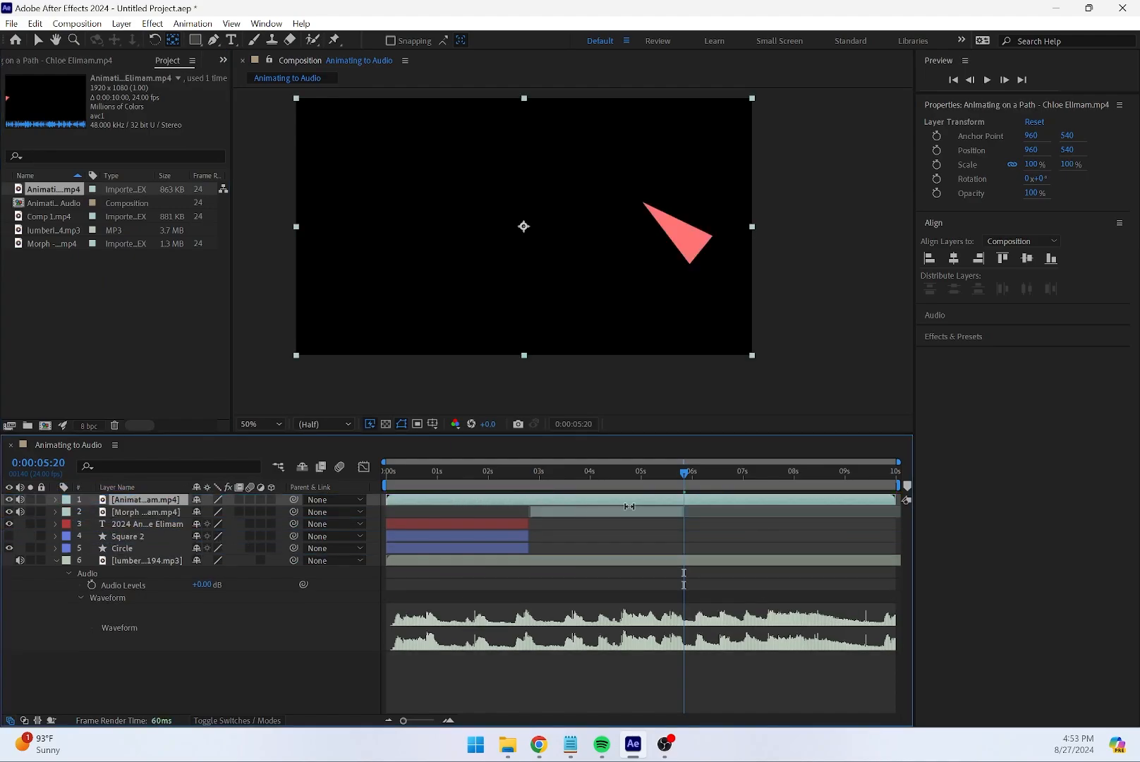
pyautogui.moveTo(389, 499); pyautogui.dragTo(688, 507)
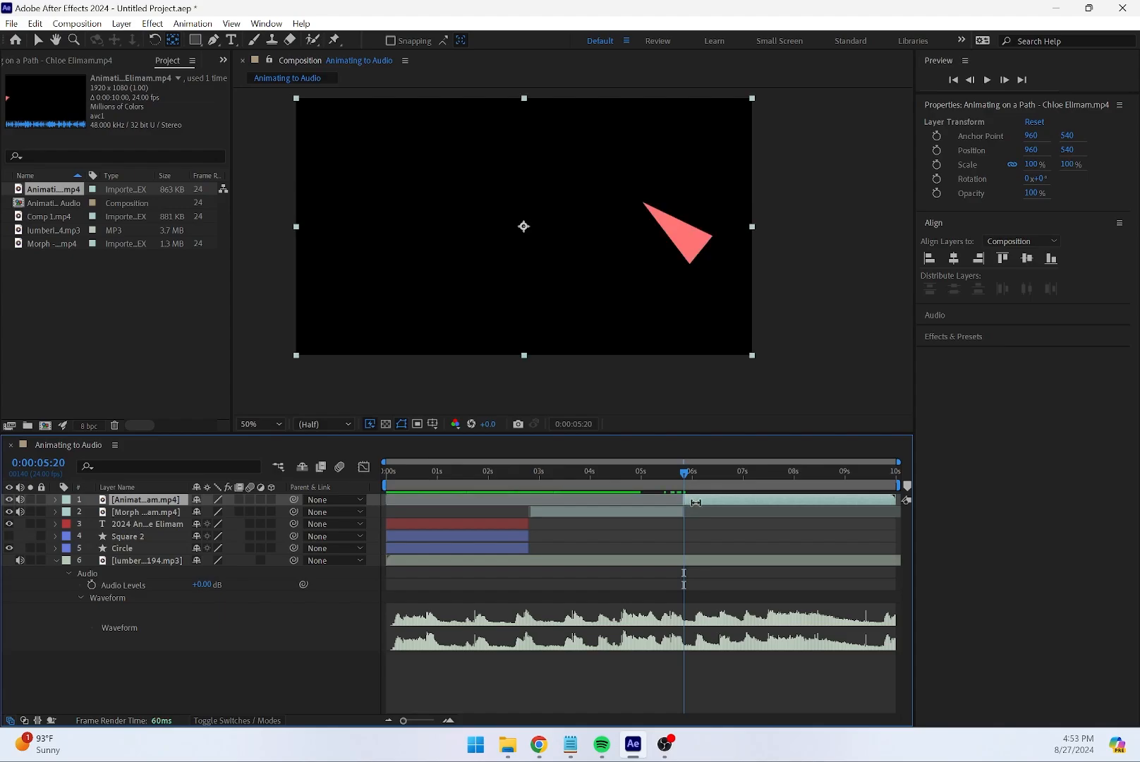
# Undo the Animating on a Path clip's start trim, try trimming it to 0:00:05:20 again, and preview the result
pyautogui.hotkey('ctrl', 'z')
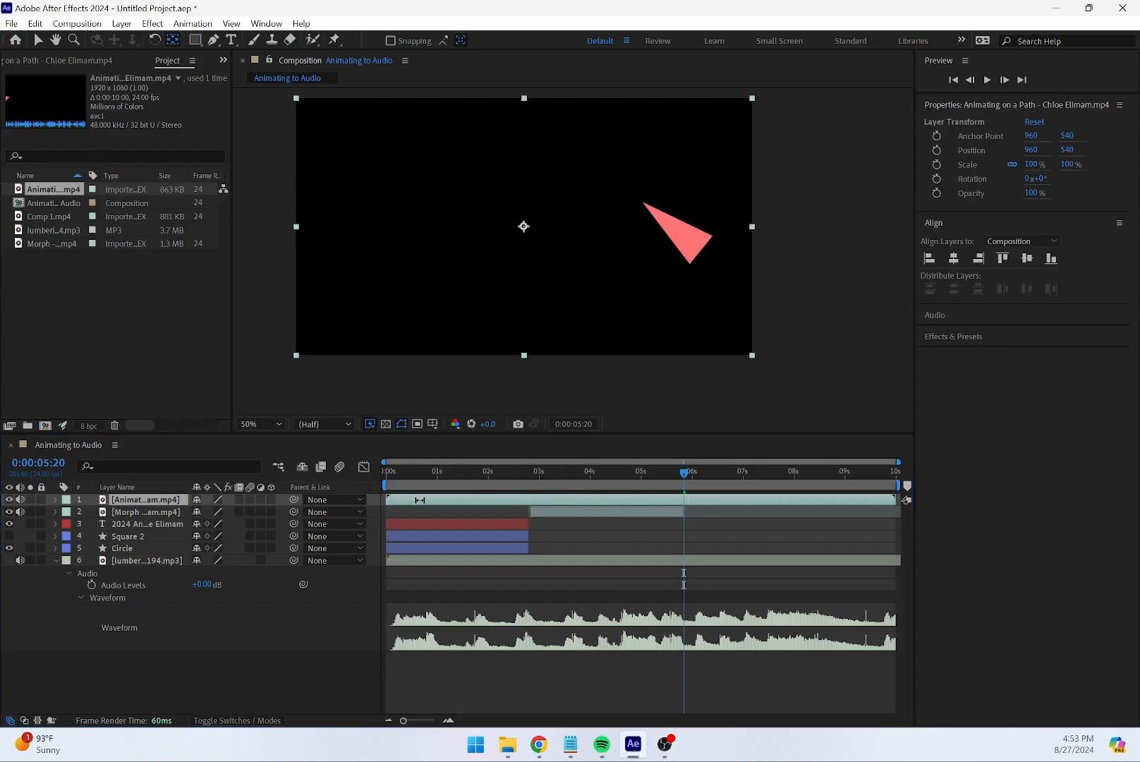
pyautogui.moveTo(420, 500); pyautogui.dragTo(516, 504)
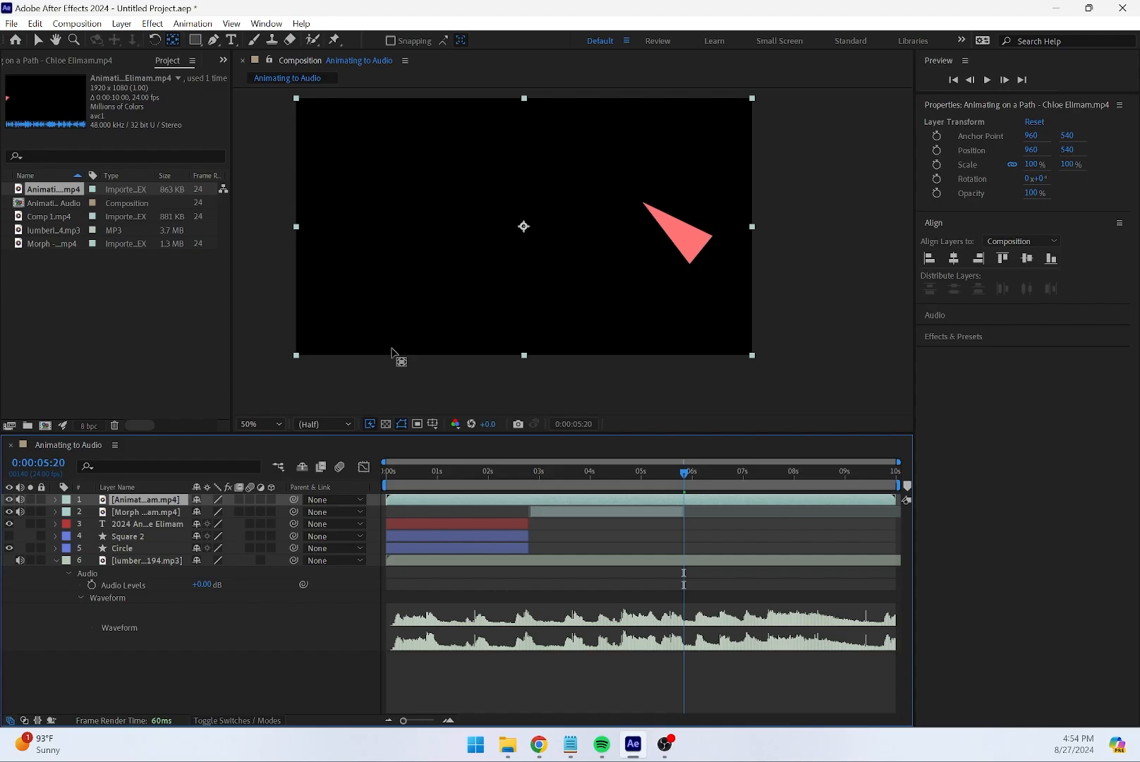
pyautogui.moveTo(385, 499); pyautogui.dragTo(684, 500)
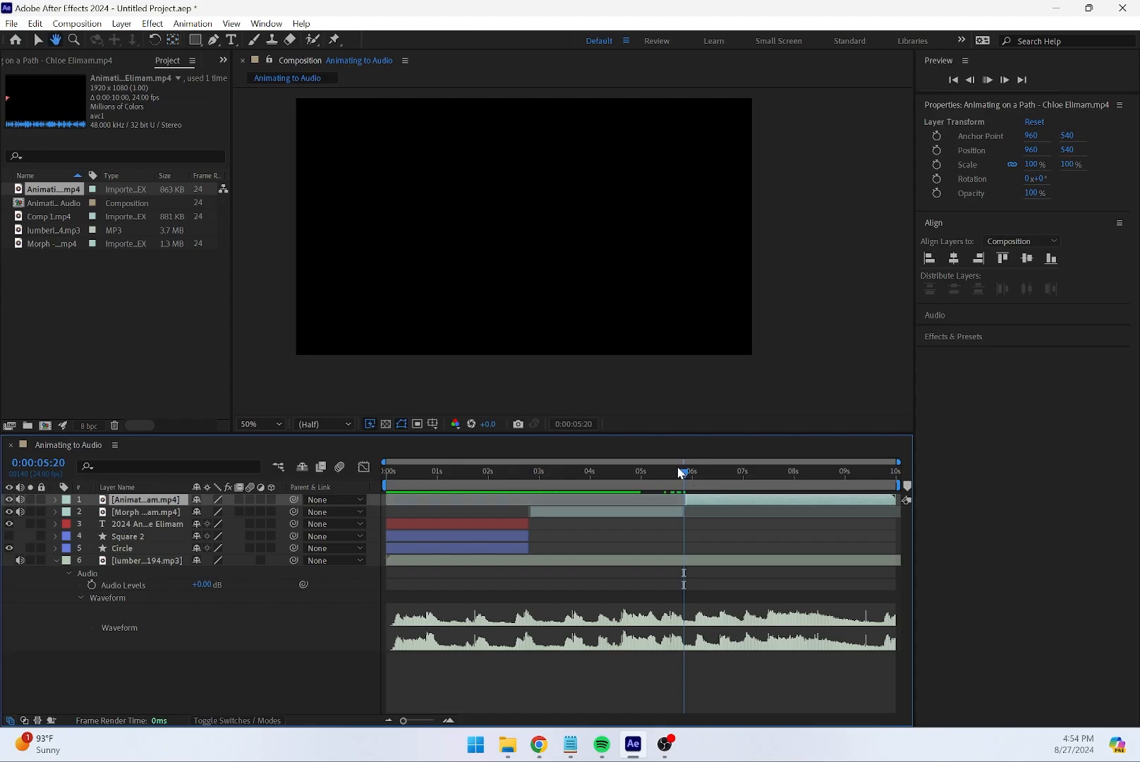
pyautogui.press('space')
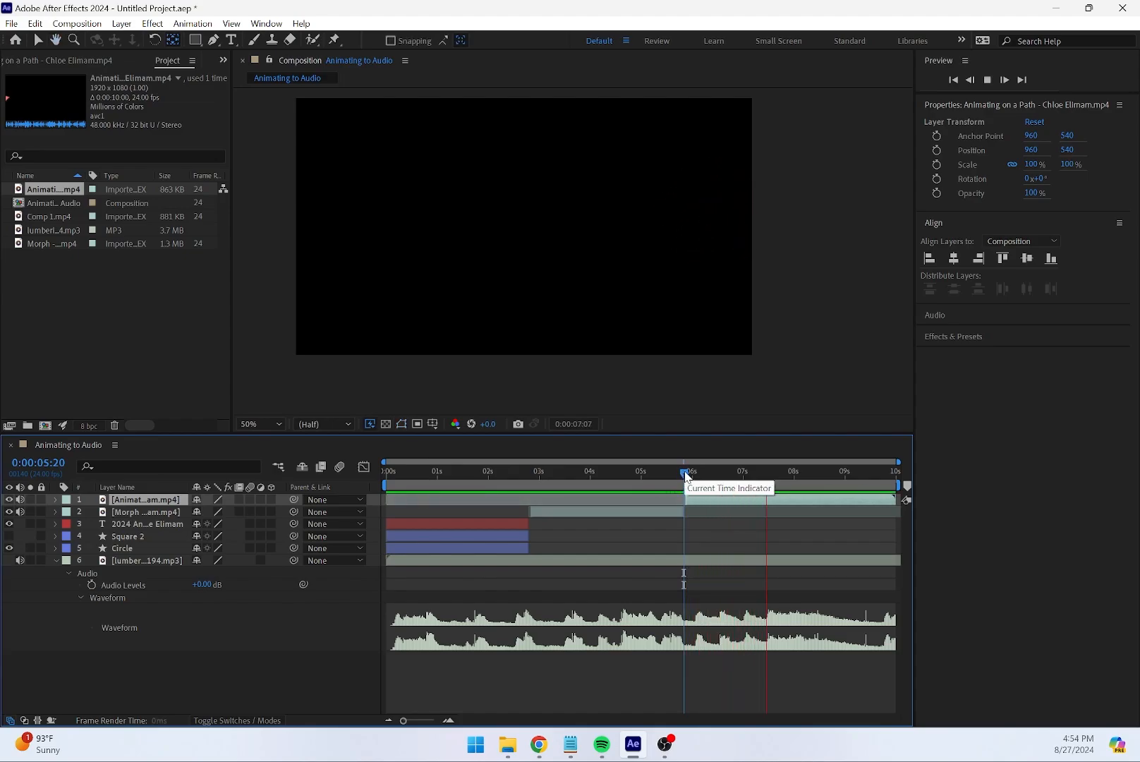
pyautogui.press('space')
pyautogui.press('i')
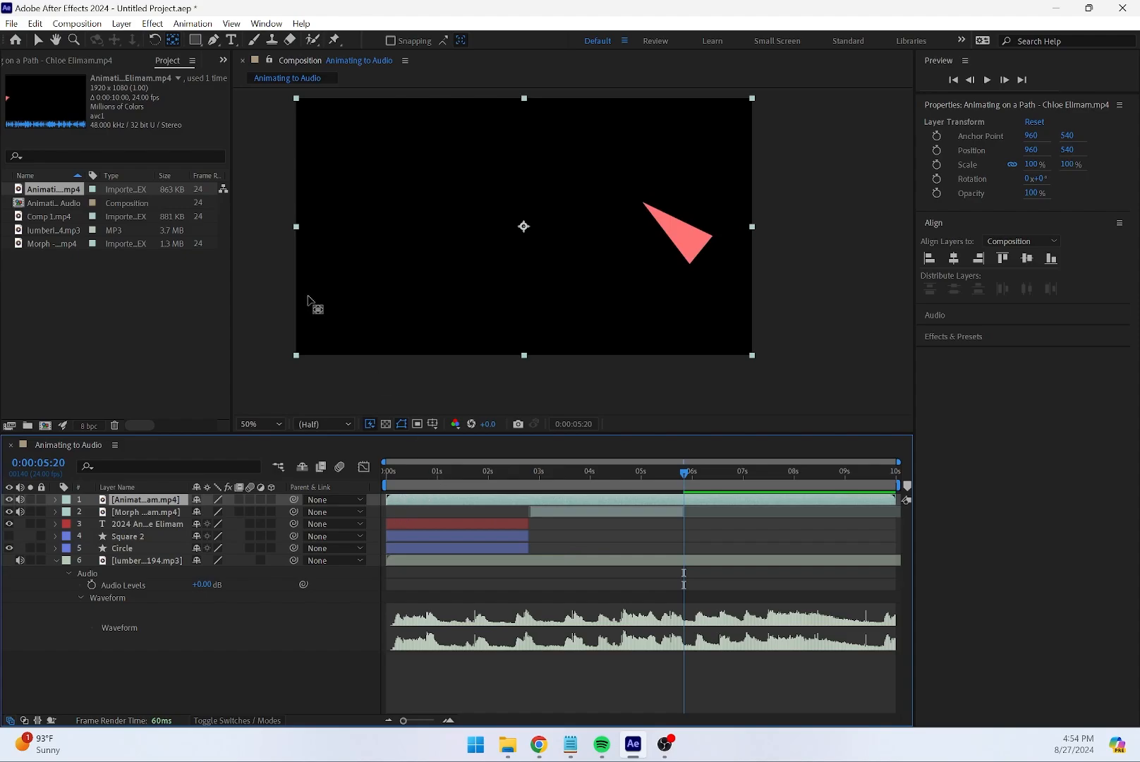
# Move the untrimmed Animating on a Path clip to start at 0:00:05:20, then preview the reel, including from 0:00:00:00
pyautogui.press('v')
pyautogui.moveTo(542, 501); pyautogui.dragTo(832, 519)
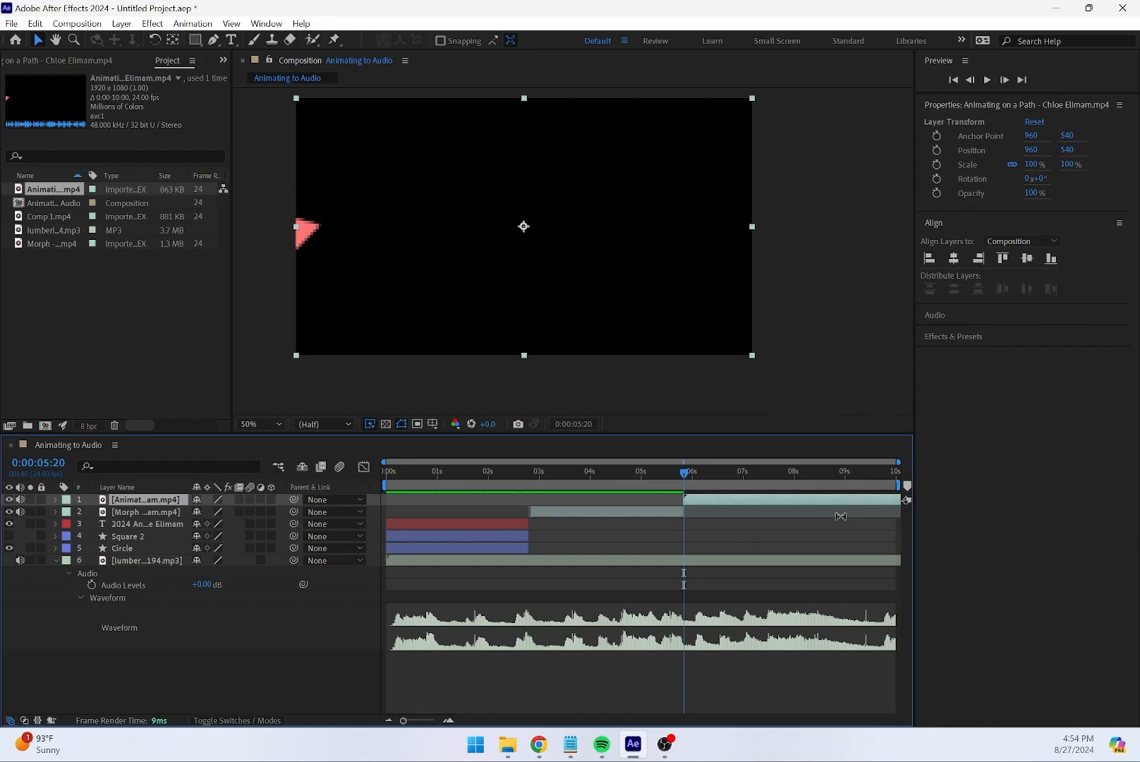
pyautogui.press('h')
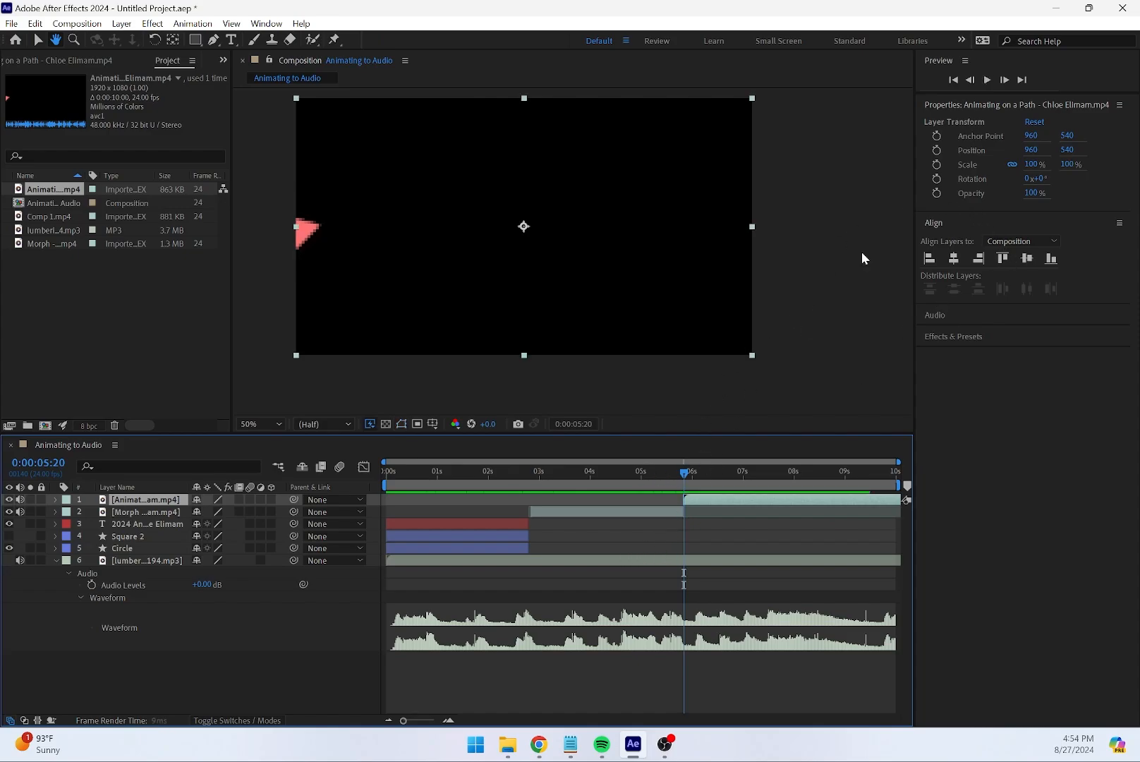
pyautogui.click(986, 80)
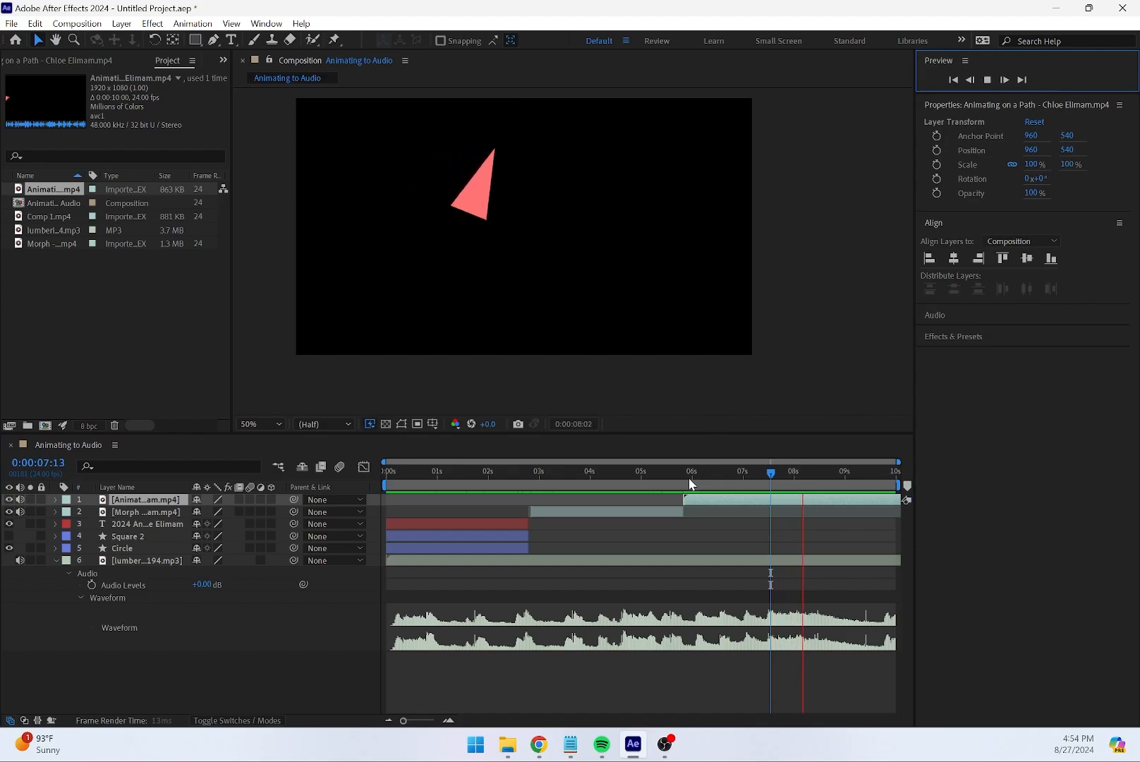
pyautogui.moveTo(687, 474); pyautogui.dragTo(387, 472)
pyautogui.press('space')
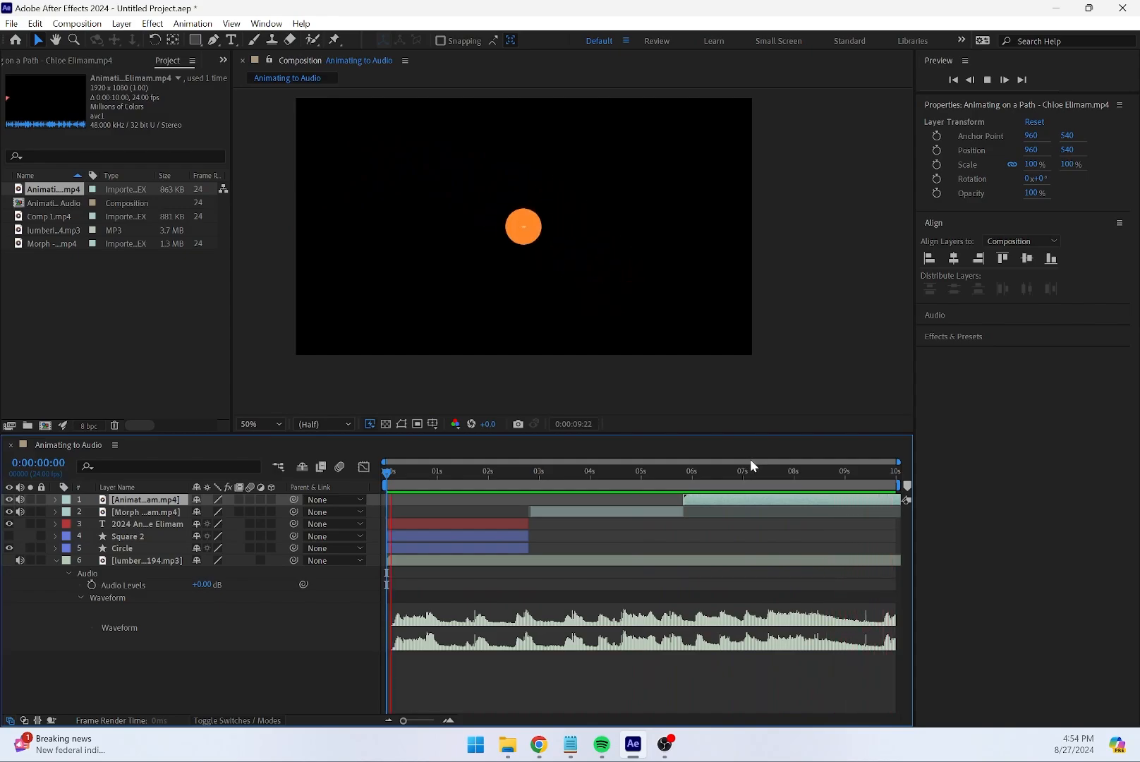
pyautogui.press('space')
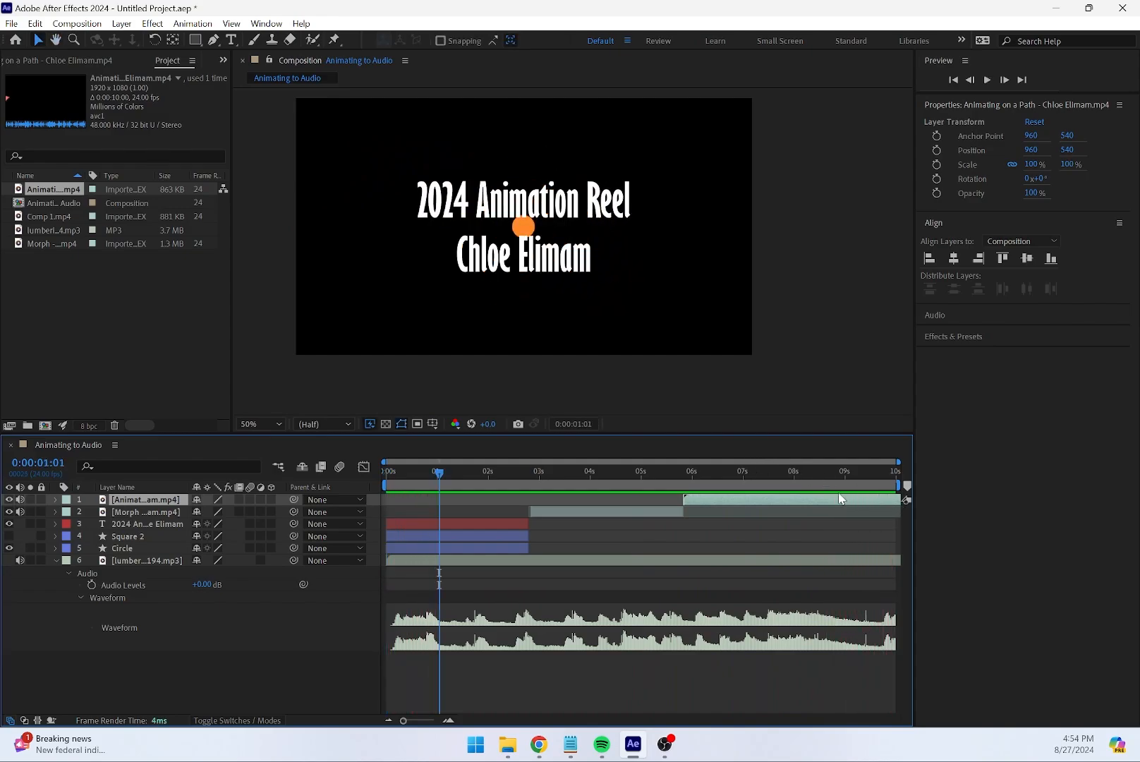
# Inspect the Animating on a Path layer's transform properties and check frames around 0:00:06:16 and the start of the reel
pyautogui.click(56, 500)
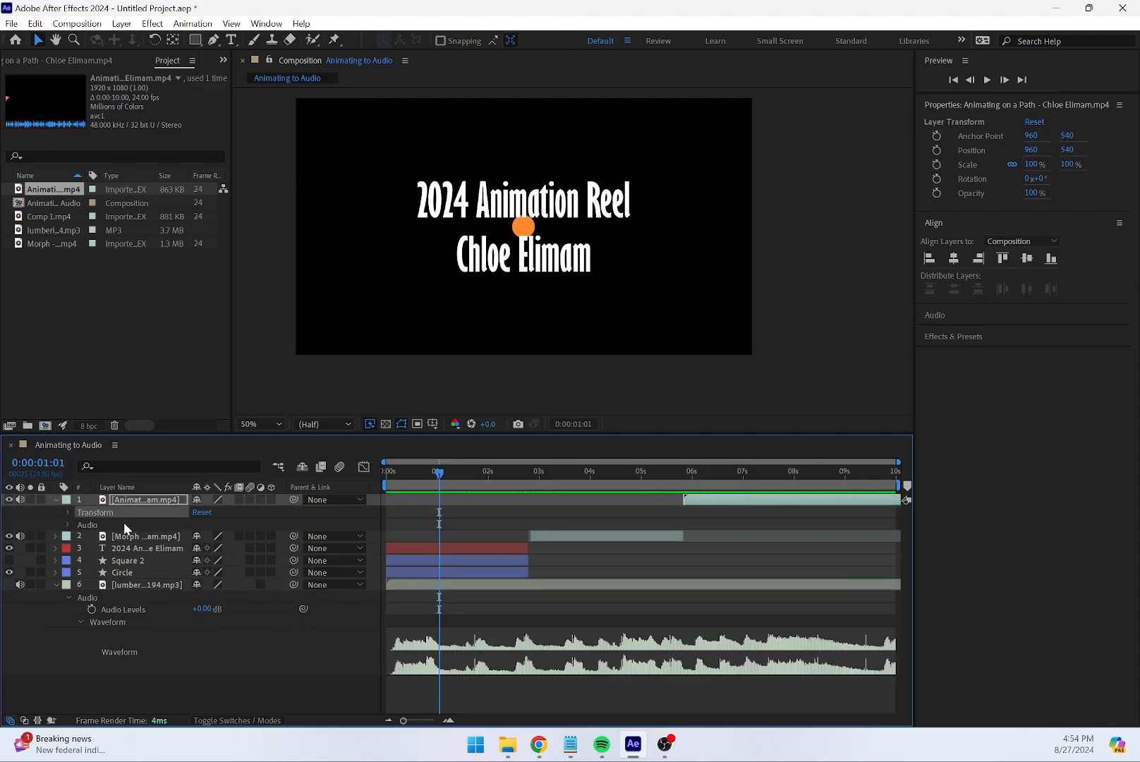
pyautogui.click(68, 512)
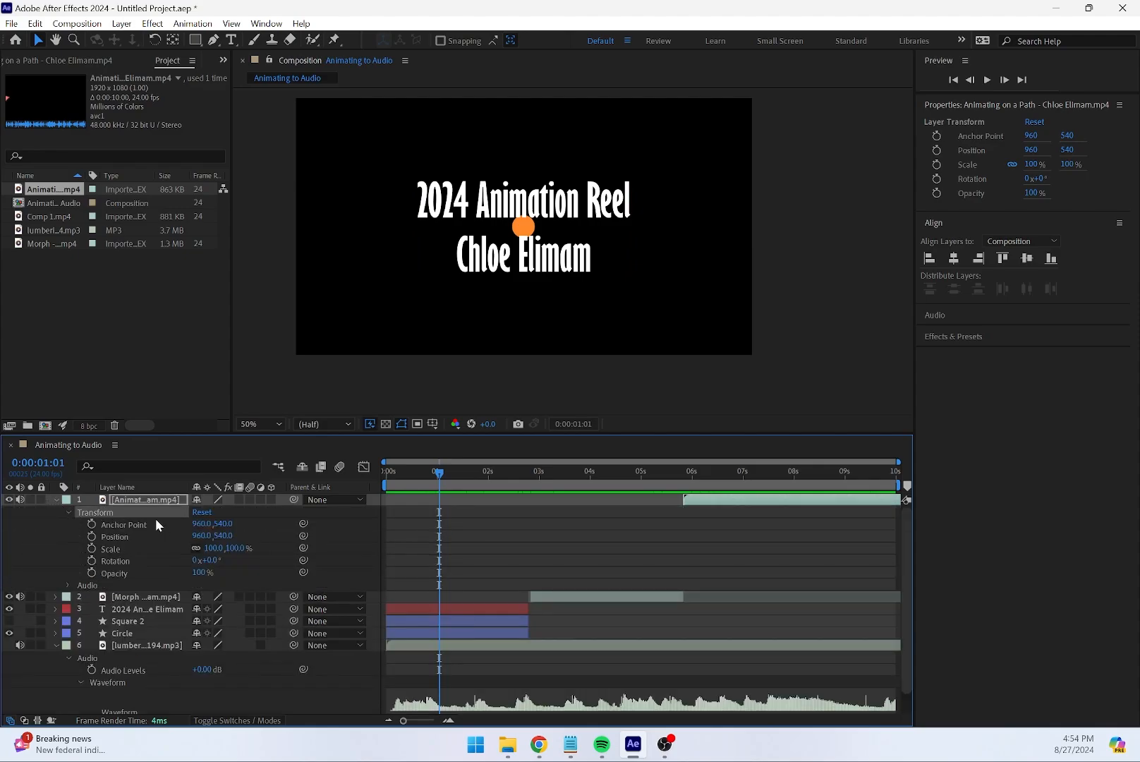
pyautogui.click(69, 508)
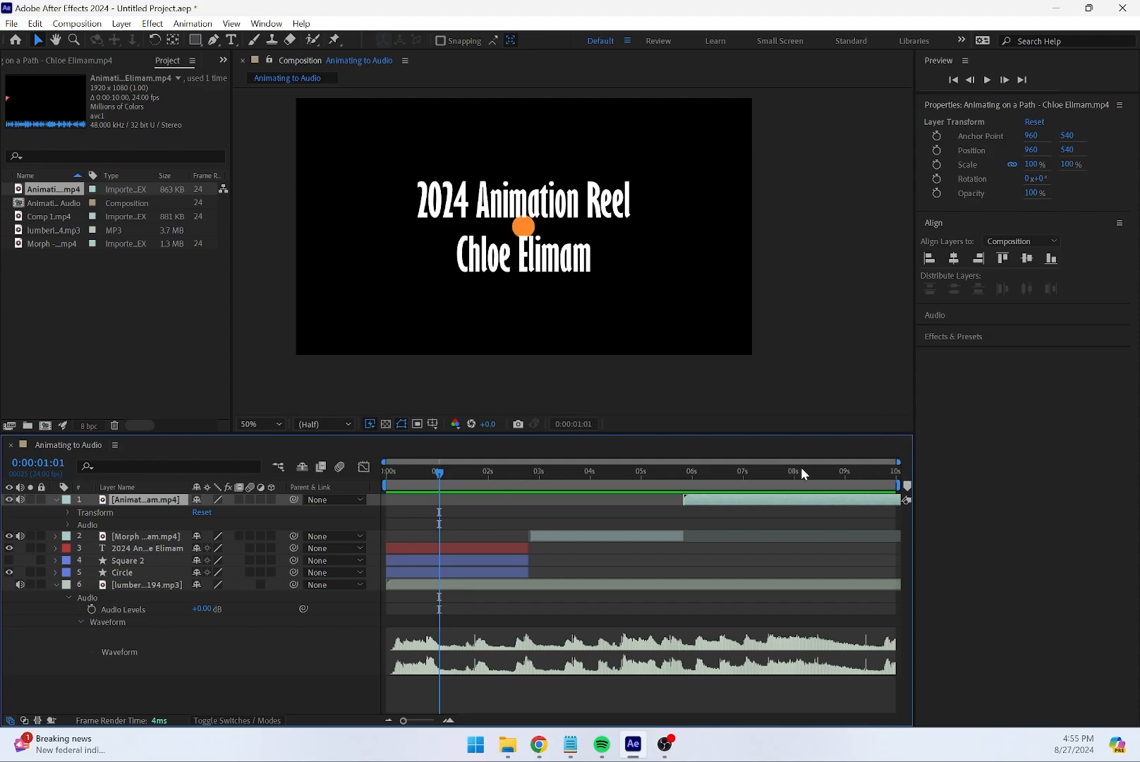
pyautogui.moveTo(800, 471); pyautogui.dragTo(726, 473)
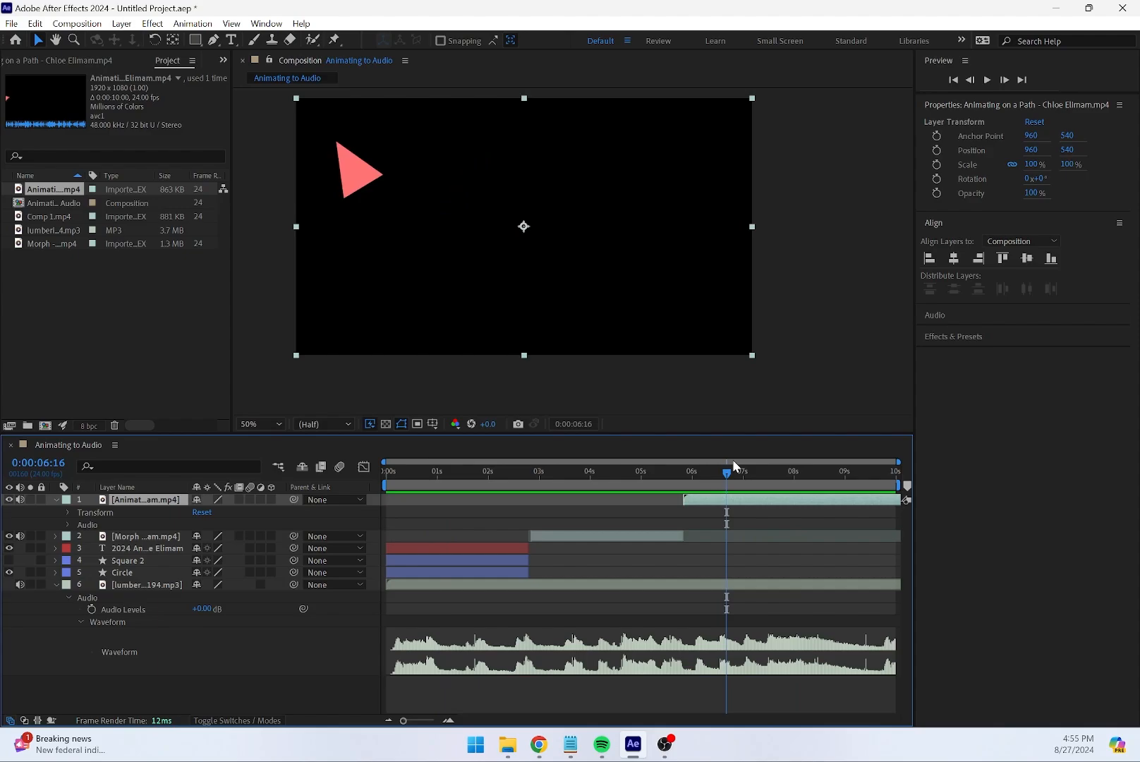
pyautogui.click(397, 484)
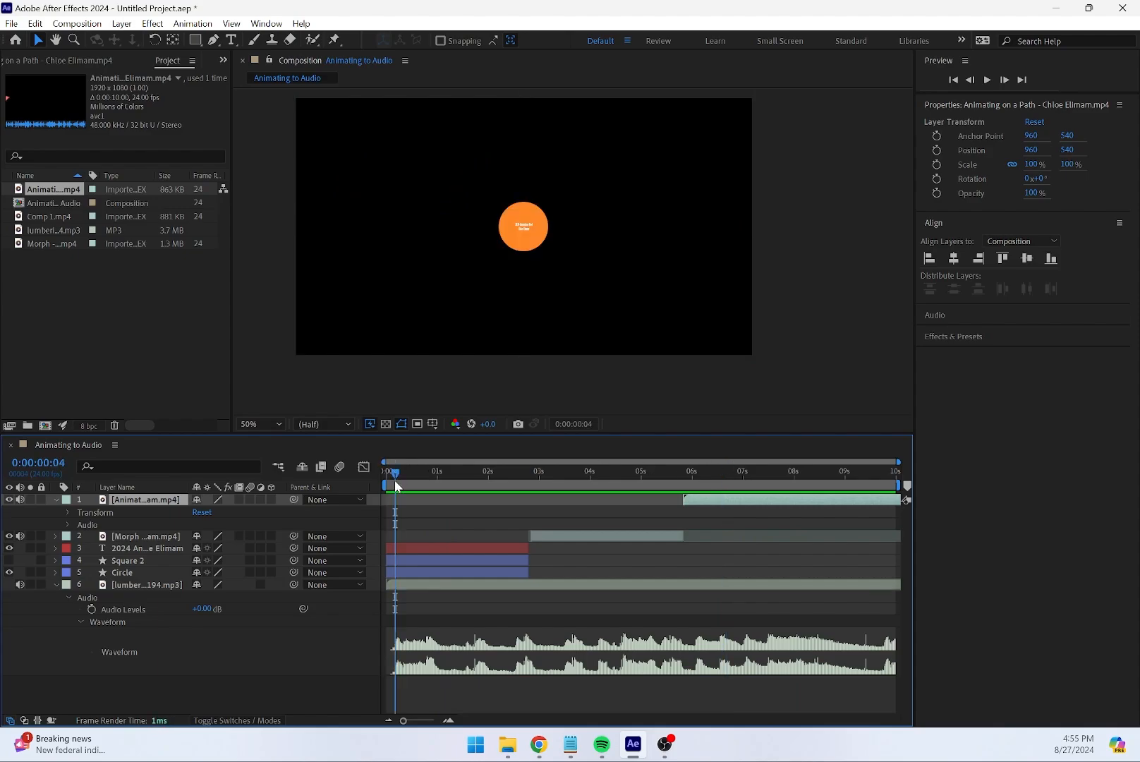
# Set the Animating to Audio composition's duration to 30 seconds
pyautogui.click(47, 463)
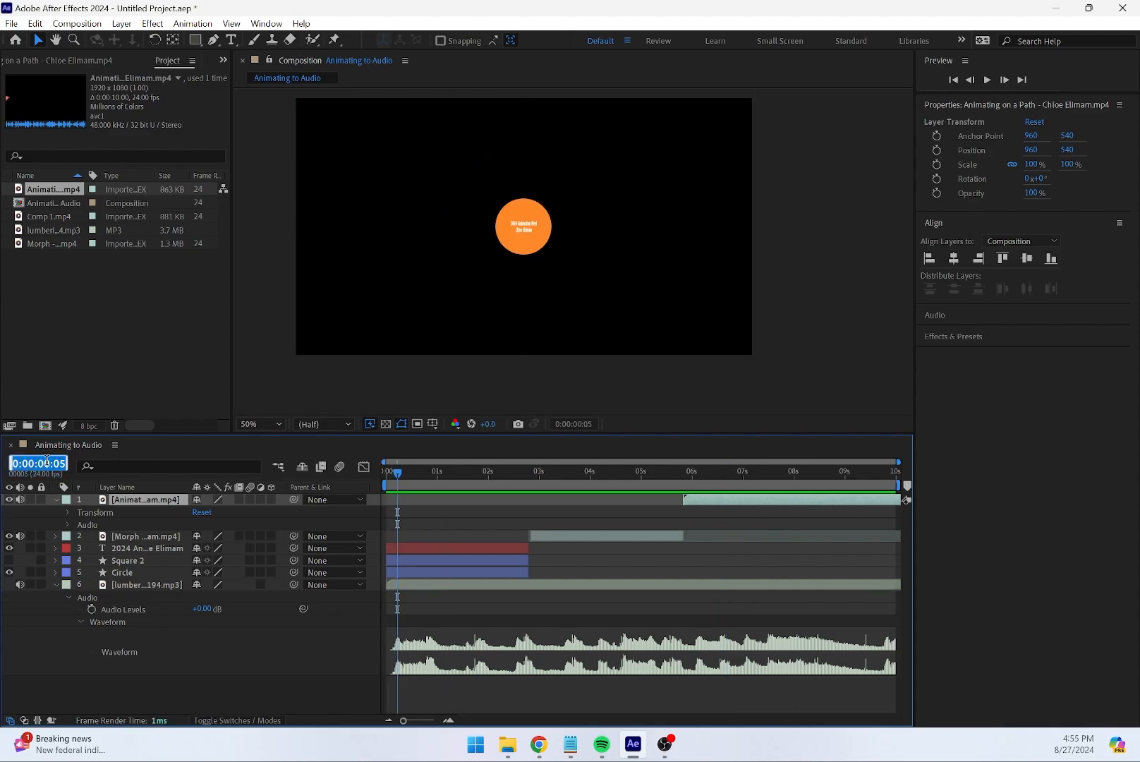
pyautogui.rightClick(85, 449)
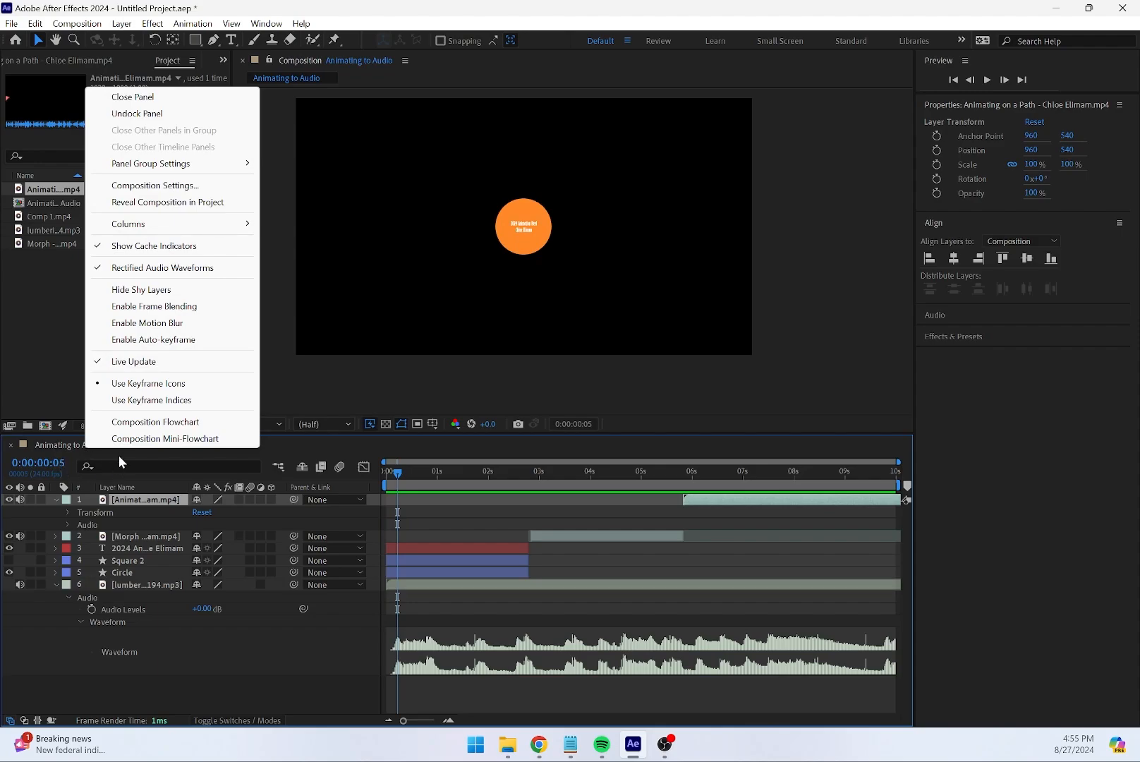
pyautogui.click(119, 455)
pyautogui.rightClick(61, 444)
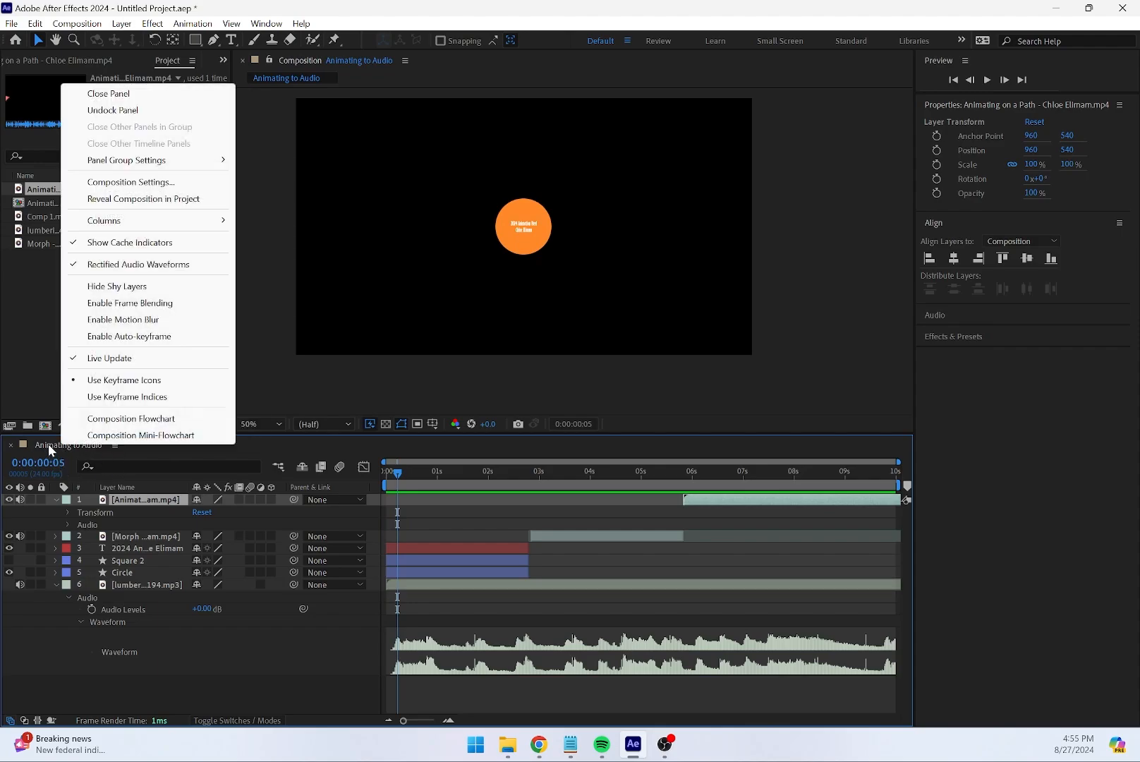
pyautogui.click(140, 185)
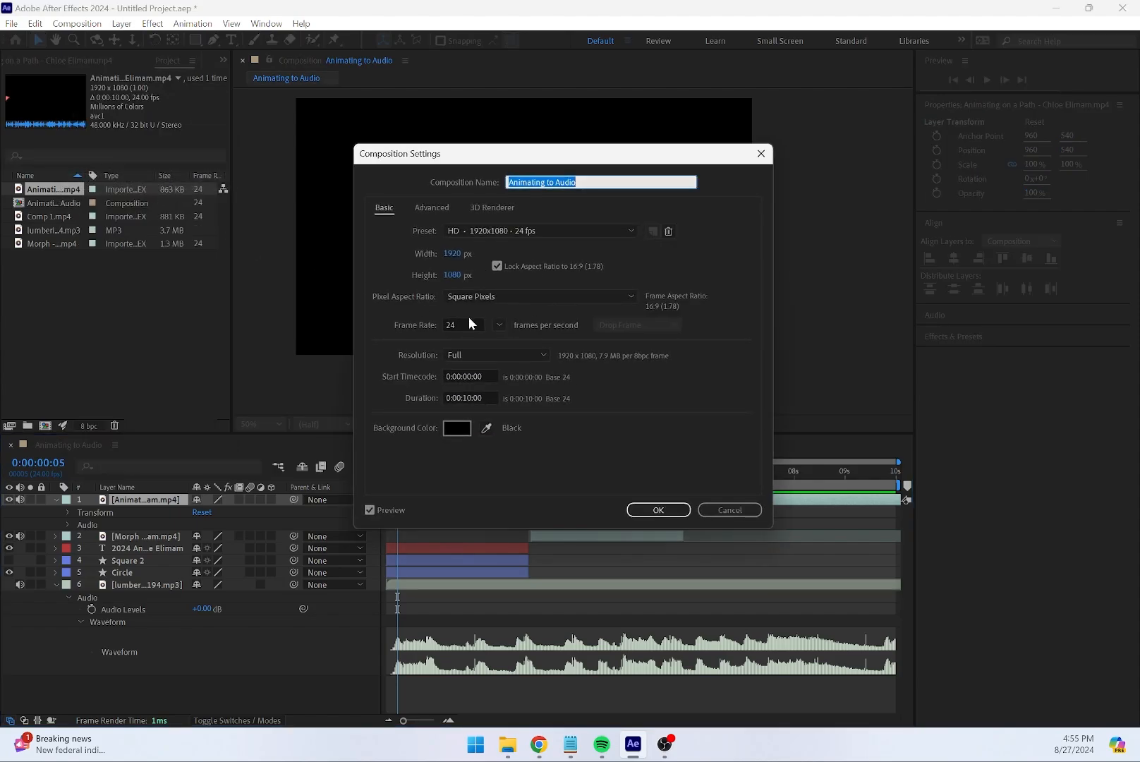
pyautogui.click(481, 398)
pyautogui.click(456, 398)
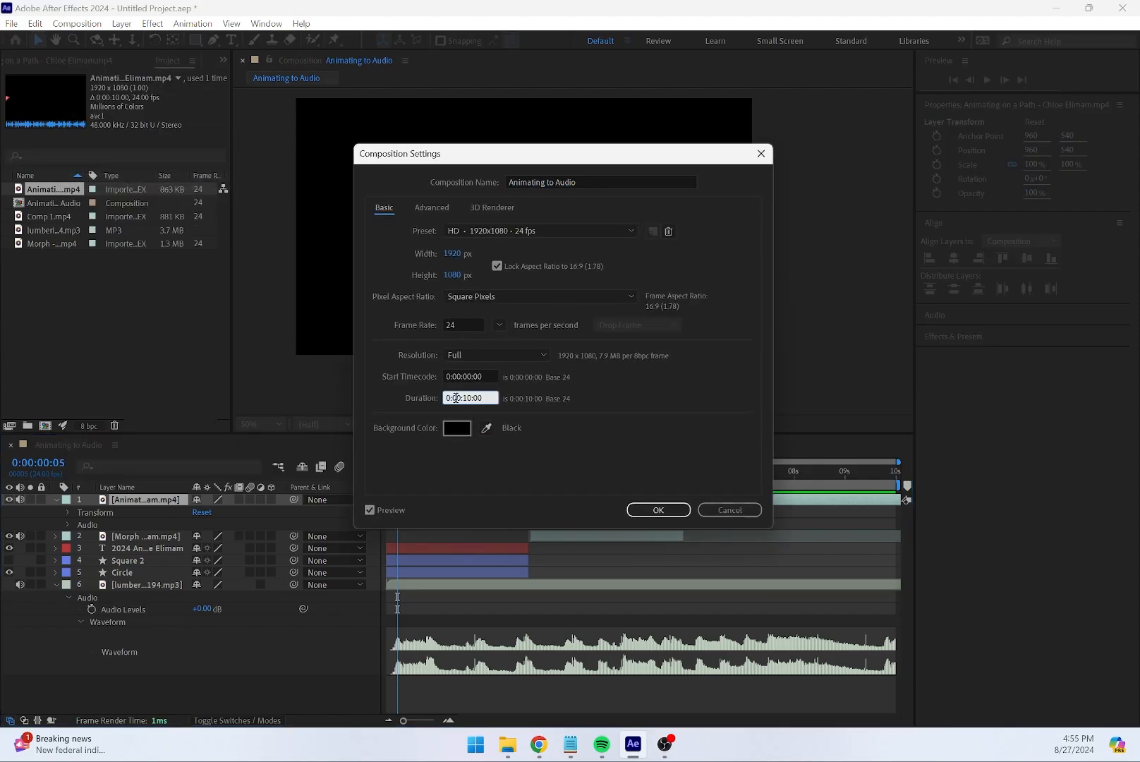
pyautogui.press('BackSpace')
pyautogui.write('30')
pyautogui.press('Return')
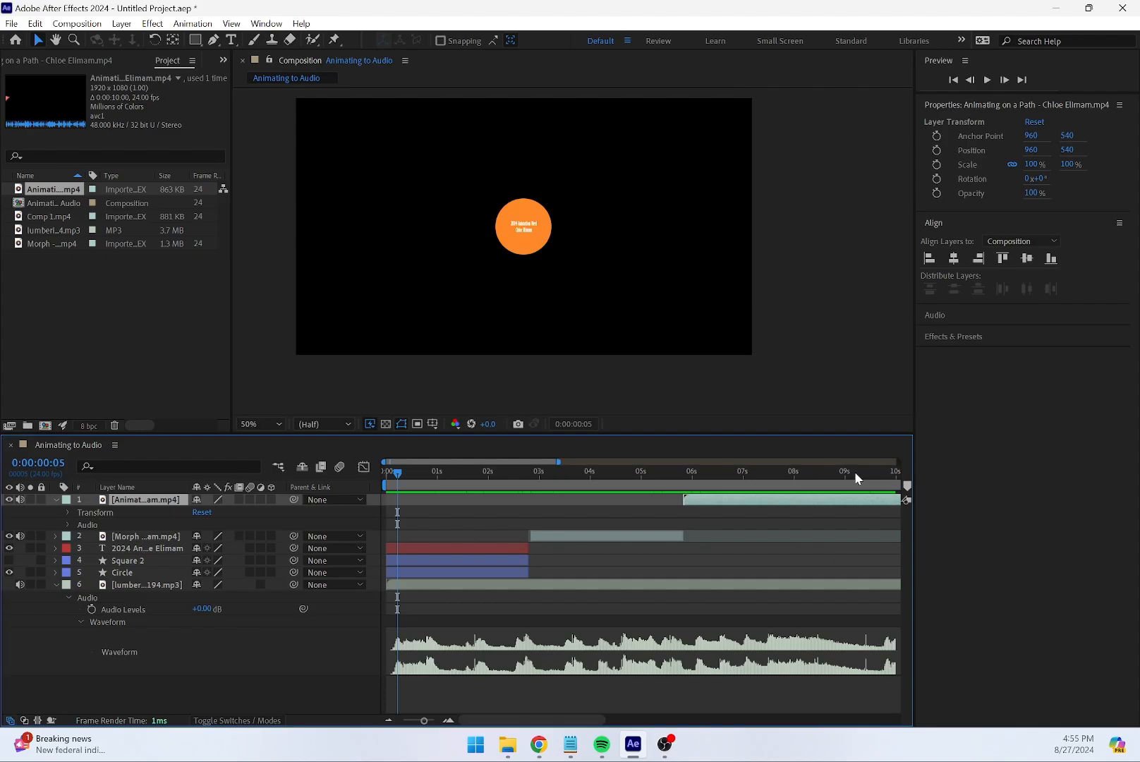
# Extend the Morph clip's end to its full length at about 13 seconds and move the Animating on a Path clip to start there
pyautogui.moveTo(402, 471); pyautogui.dragTo(701, 471)
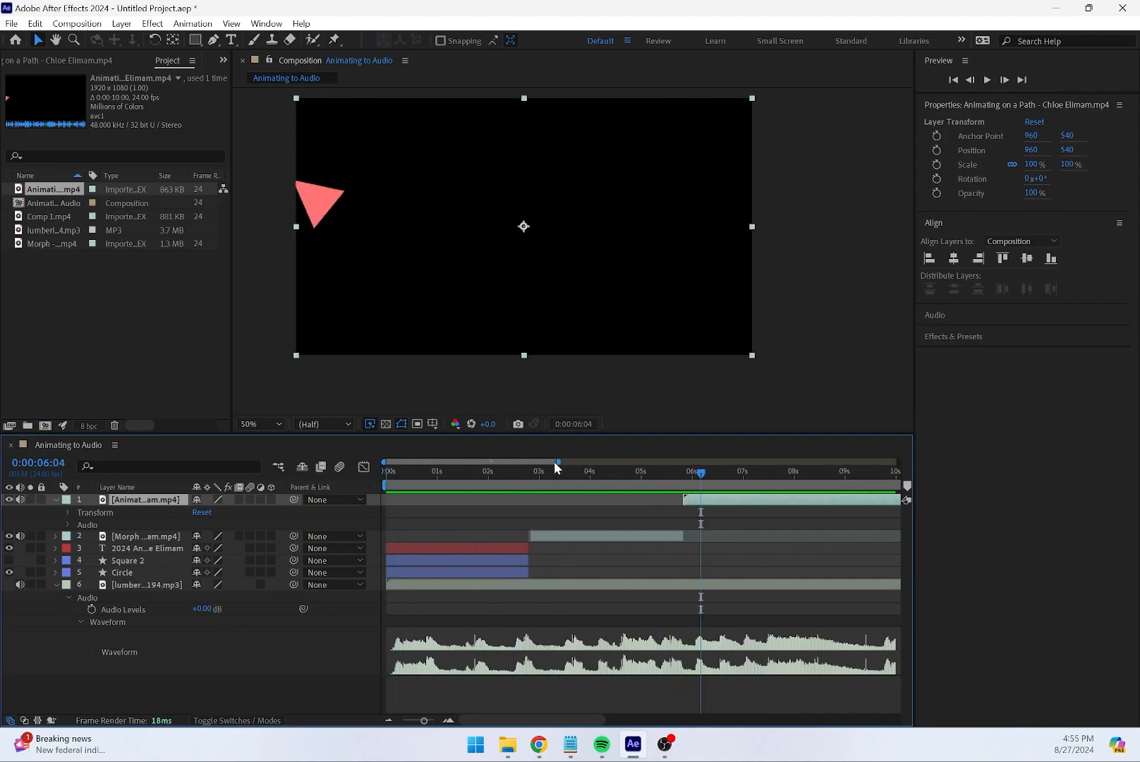
pyautogui.moveTo(560, 462); pyautogui.dragTo(911, 471)
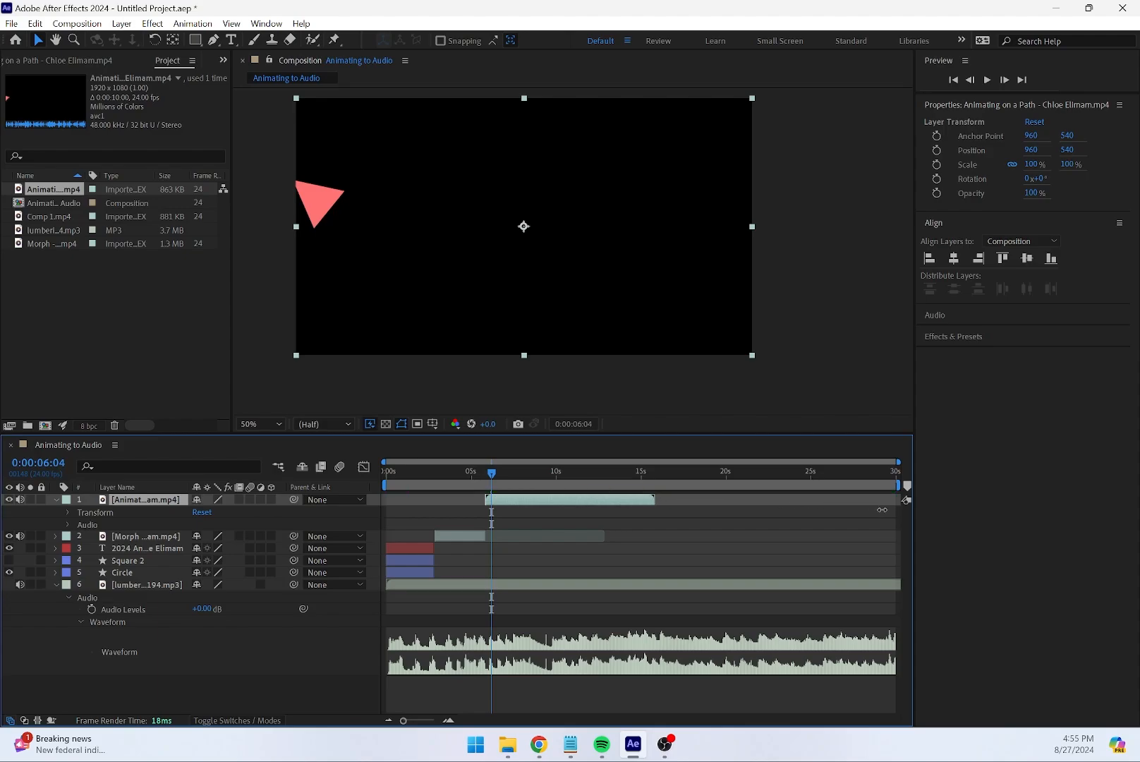
pyautogui.moveTo(598, 503); pyautogui.dragTo(716, 501)
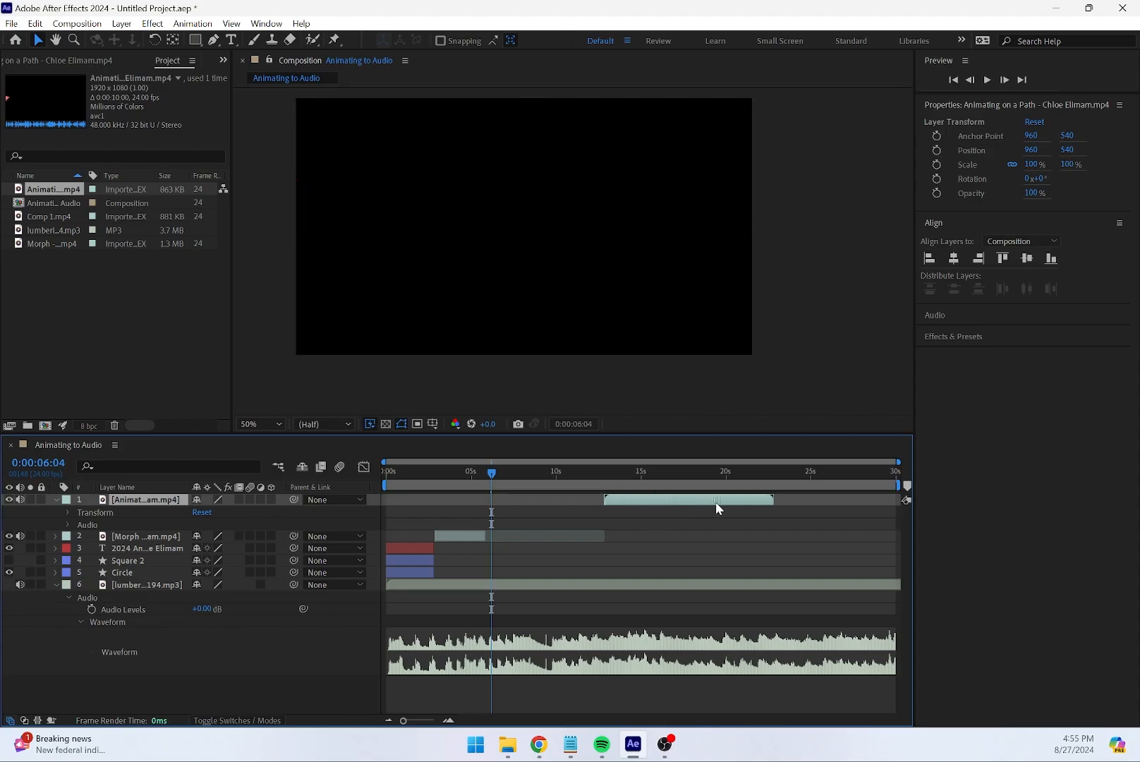
pyautogui.click(479, 542)
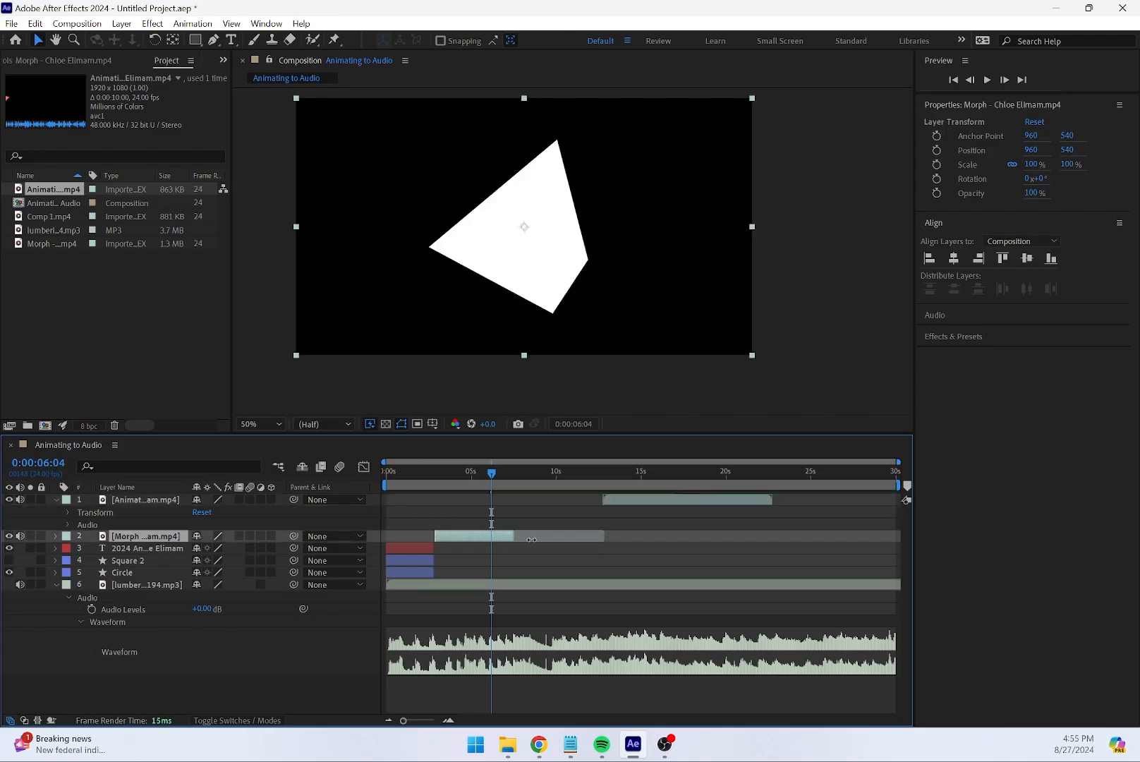
pyautogui.click(620, 505)
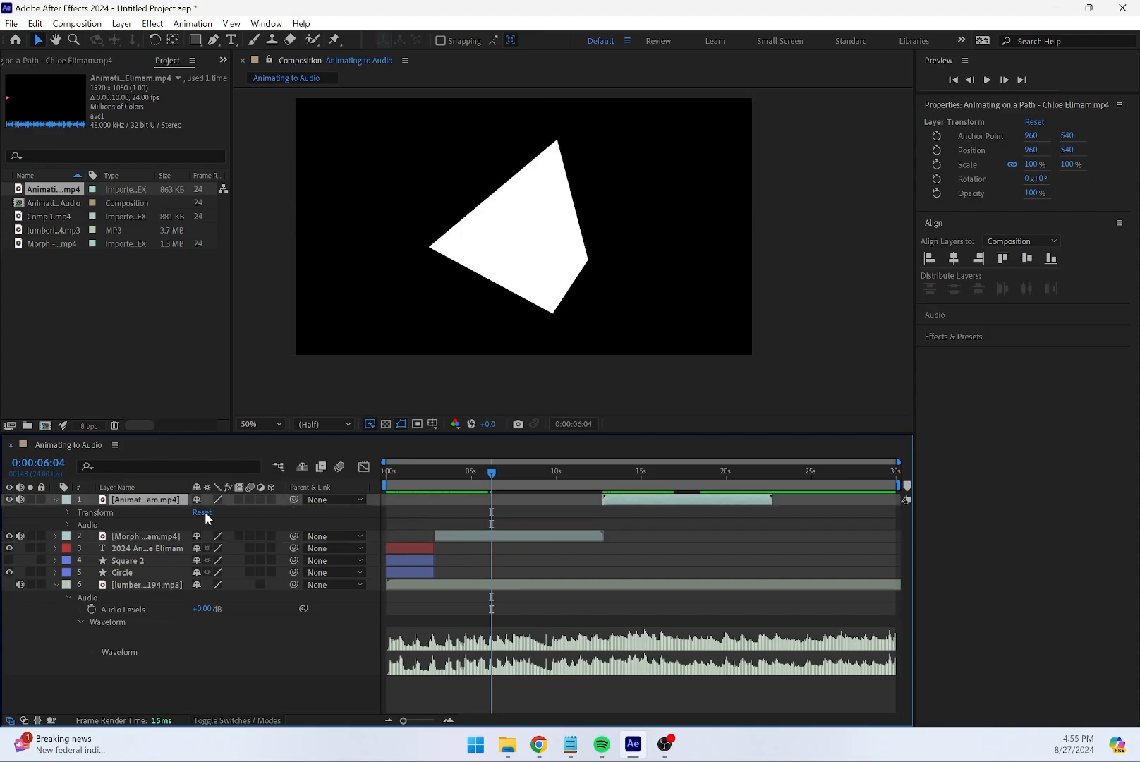
pyautogui.click(57, 501)
# Preview the Morph and Animating on a Path clips with the audio from 0:00:02:21
pyautogui.moveTo(498, 473); pyautogui.dragTo(437, 472)
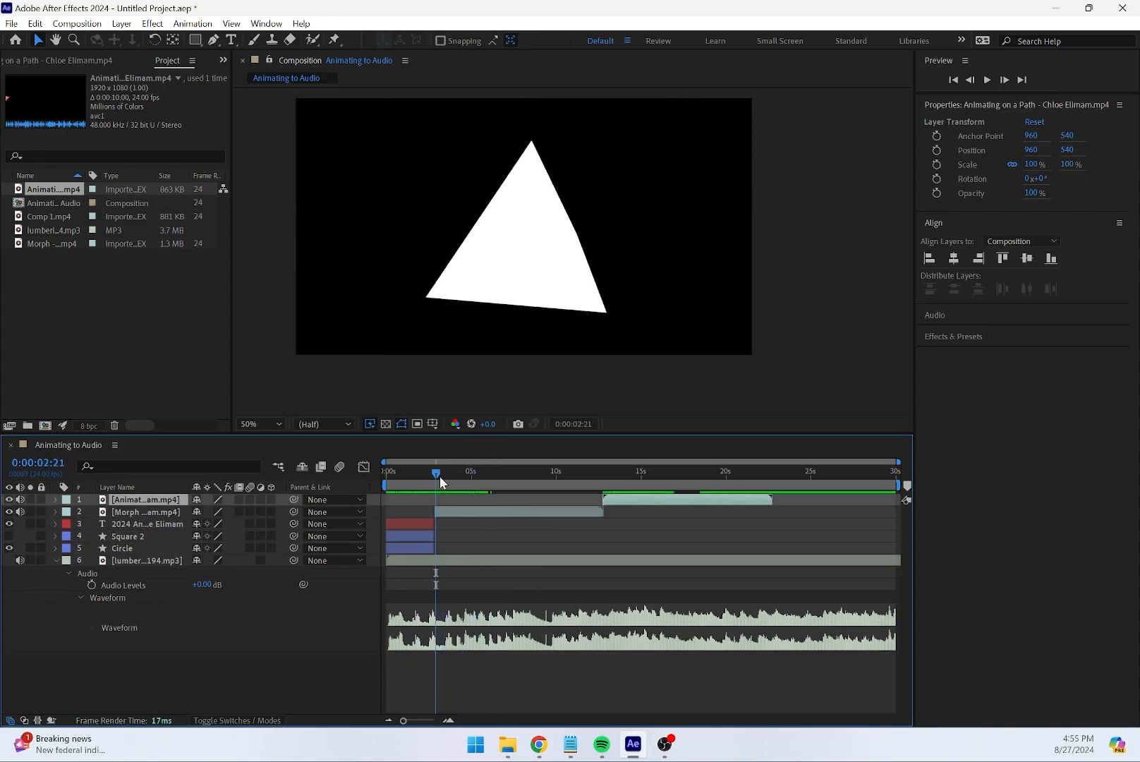
pyautogui.press('space')
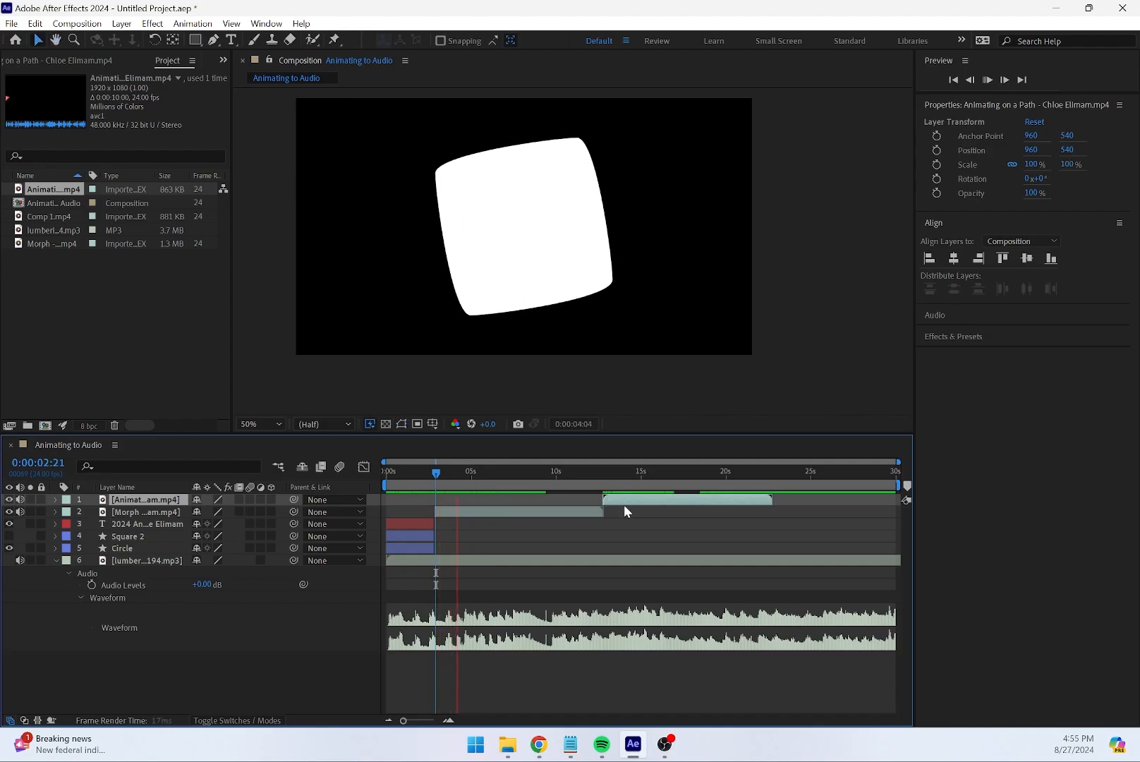
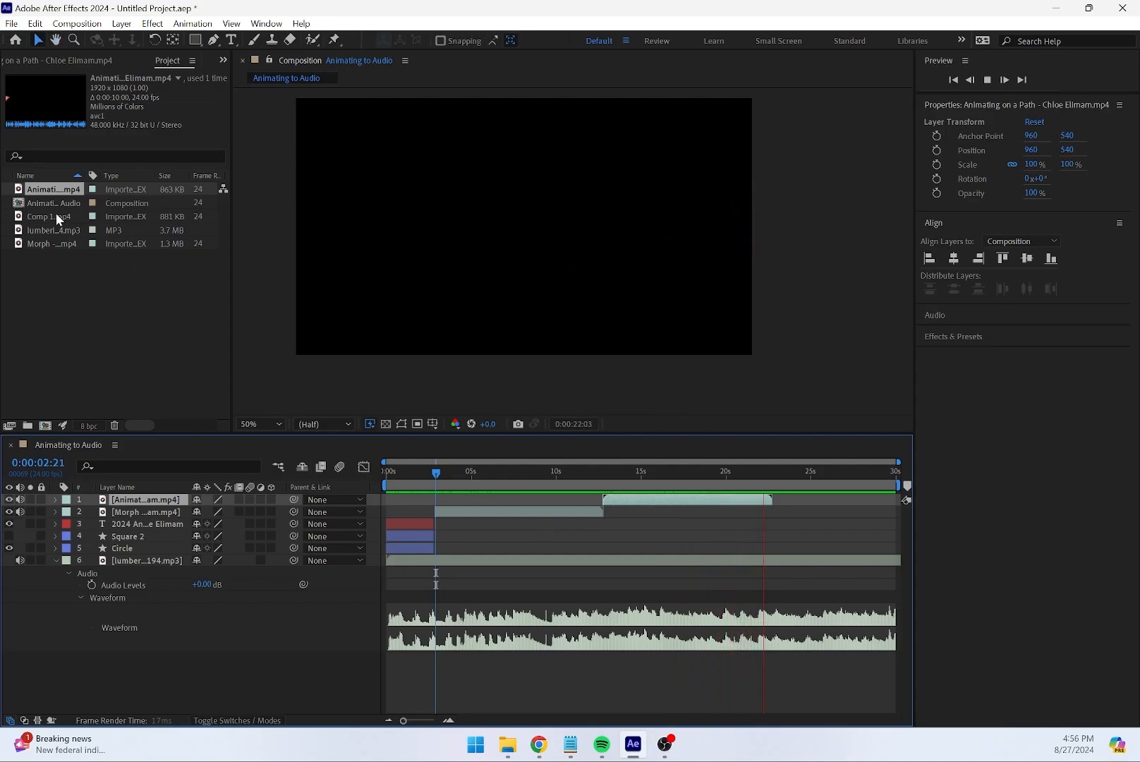
pyautogui.press('space')
# Add the Comp 1.mp4 video as the top layer and move it to start at about 0:00:22:22, after the Animating on a Path clip
pyautogui.click(40, 243)
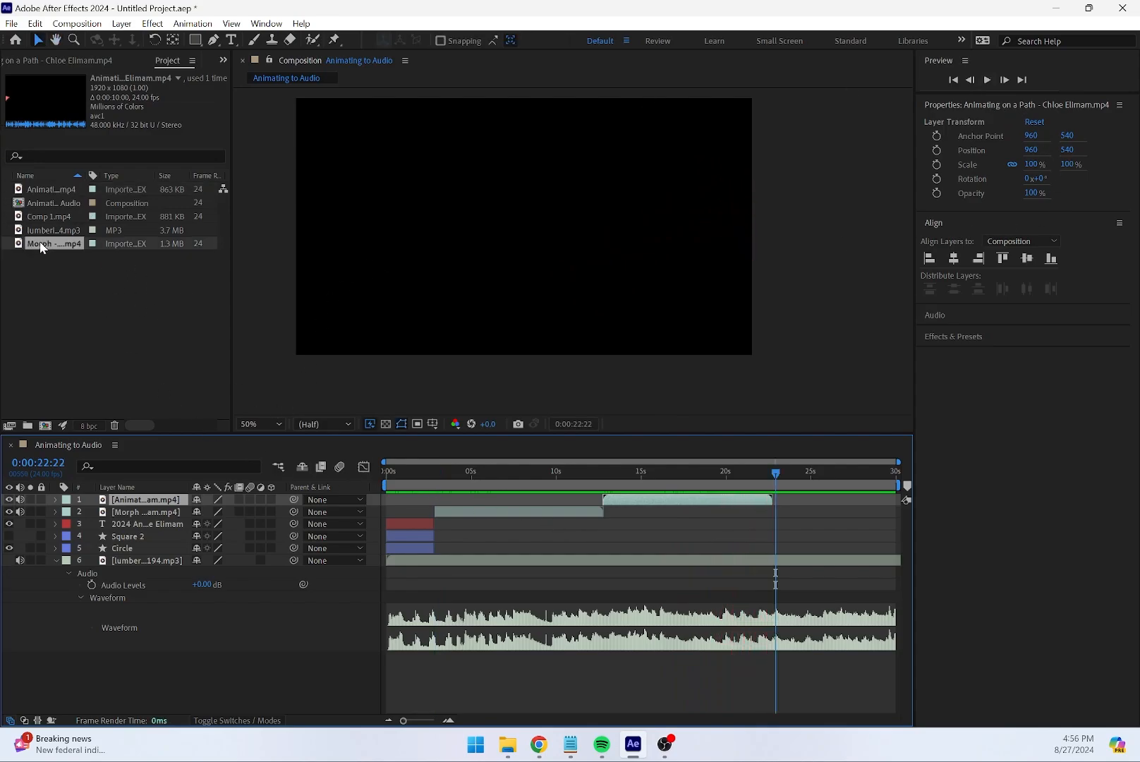
pyautogui.moveTo(53, 216); pyautogui.dragTo(98, 319)
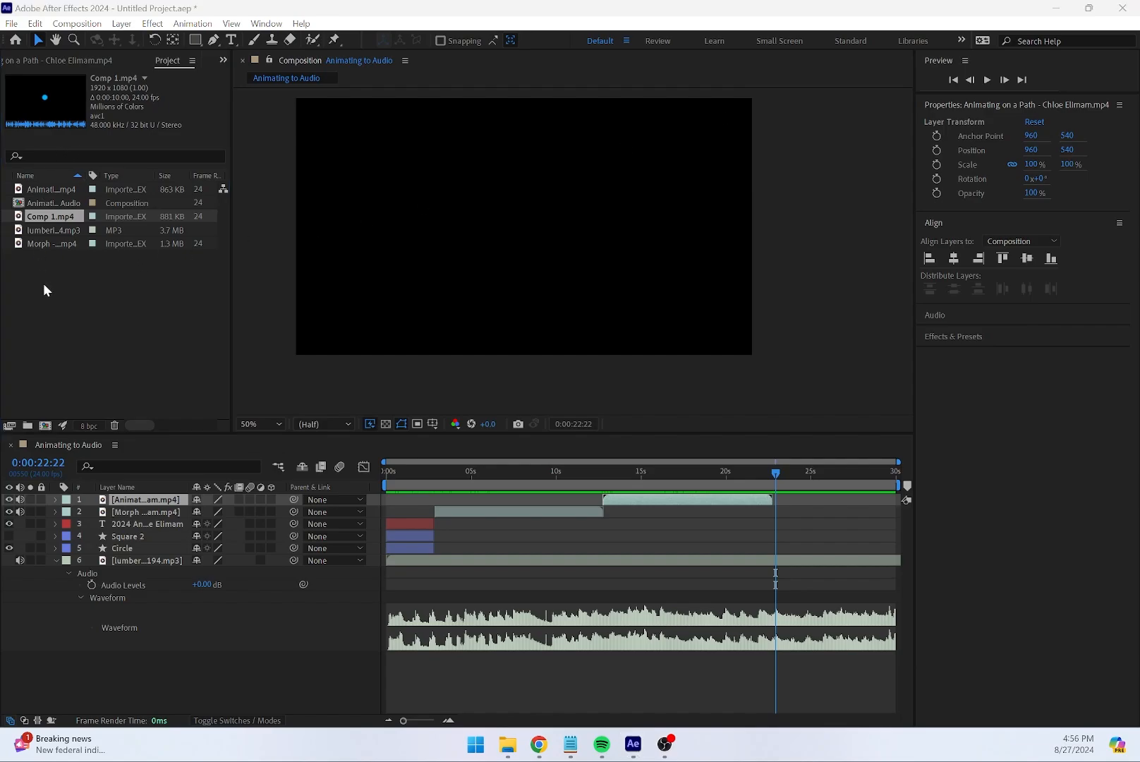
pyautogui.moveTo(44, 217); pyautogui.dragTo(118, 500)
pyautogui.moveTo(440, 498); pyautogui.dragTo(827, 510)
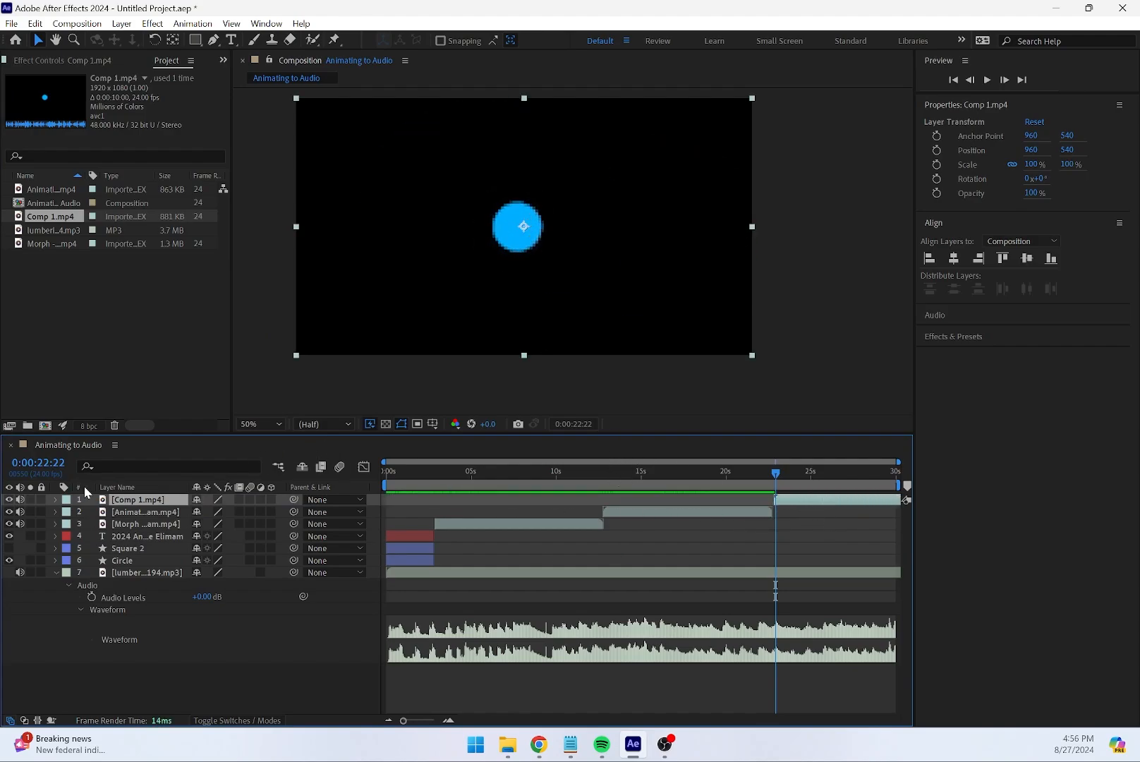
# Reveal the Comp 1.mp4 layer's audio levels and waveform to examine its sound
pyautogui.click(54, 499)
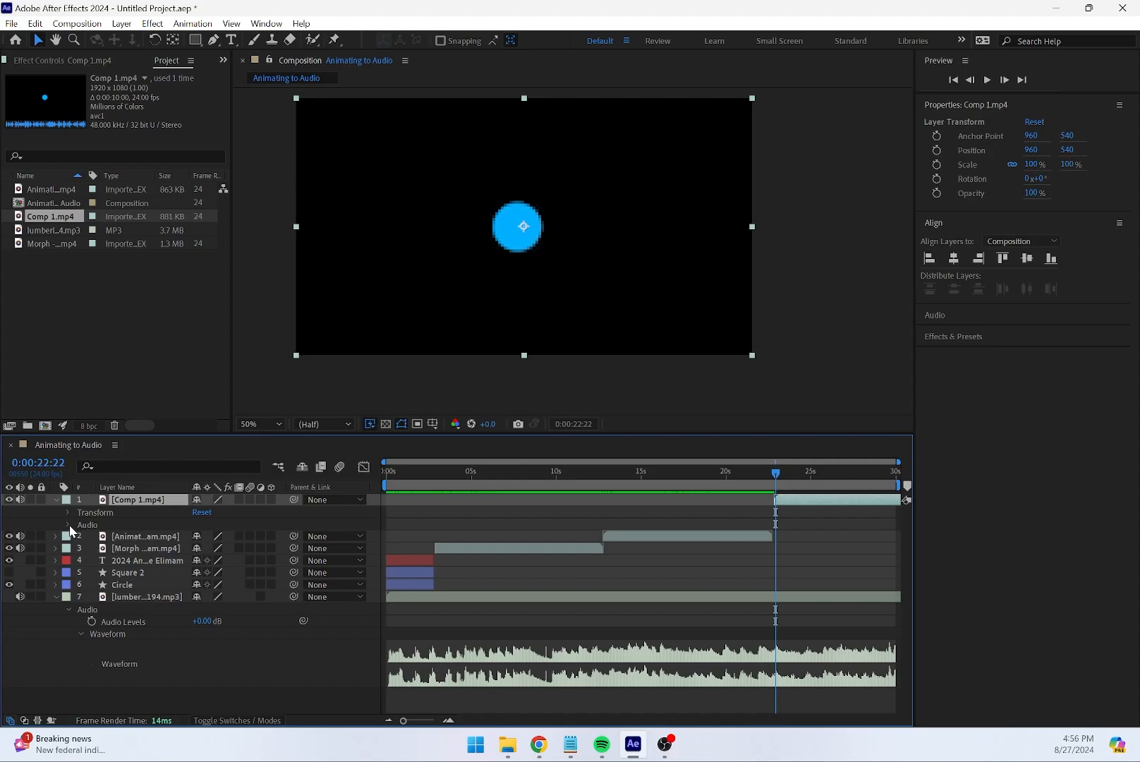
pyautogui.click(68, 525)
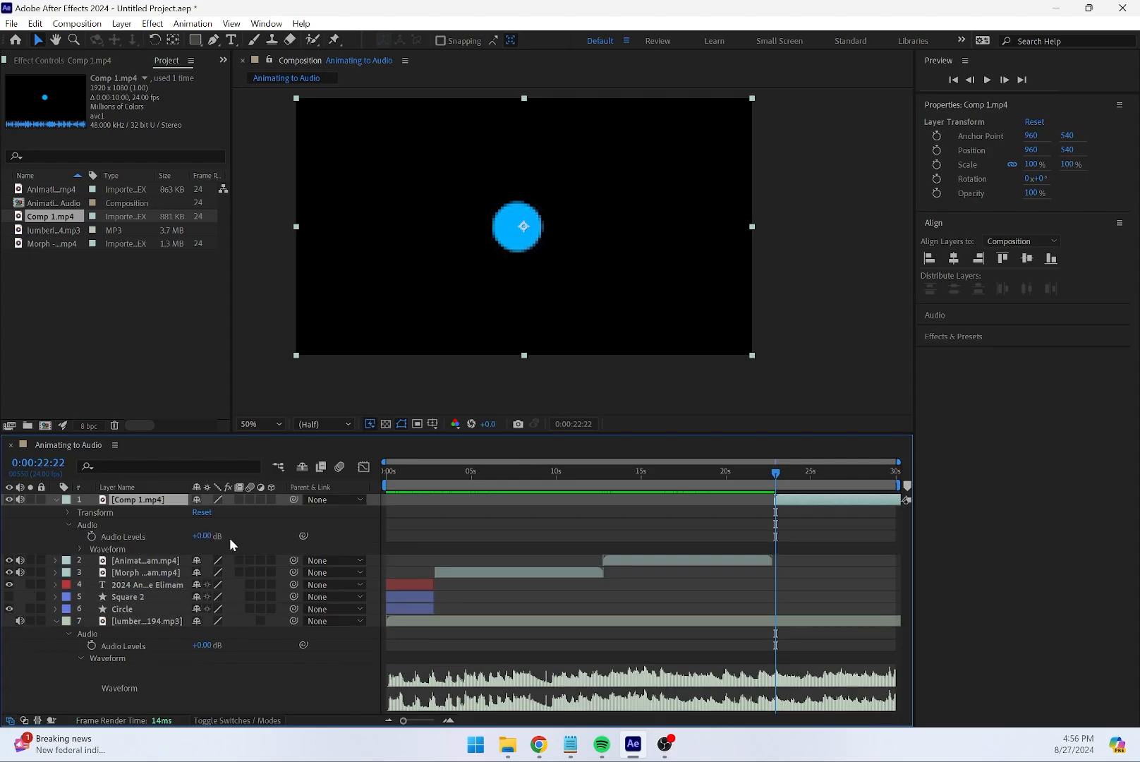
pyautogui.moveTo(204, 538)
pyautogui.mouseDown()
pyautogui.moveTo(162, 538)
pyautogui.moveTo(211, 541)
pyautogui.mouseUp()
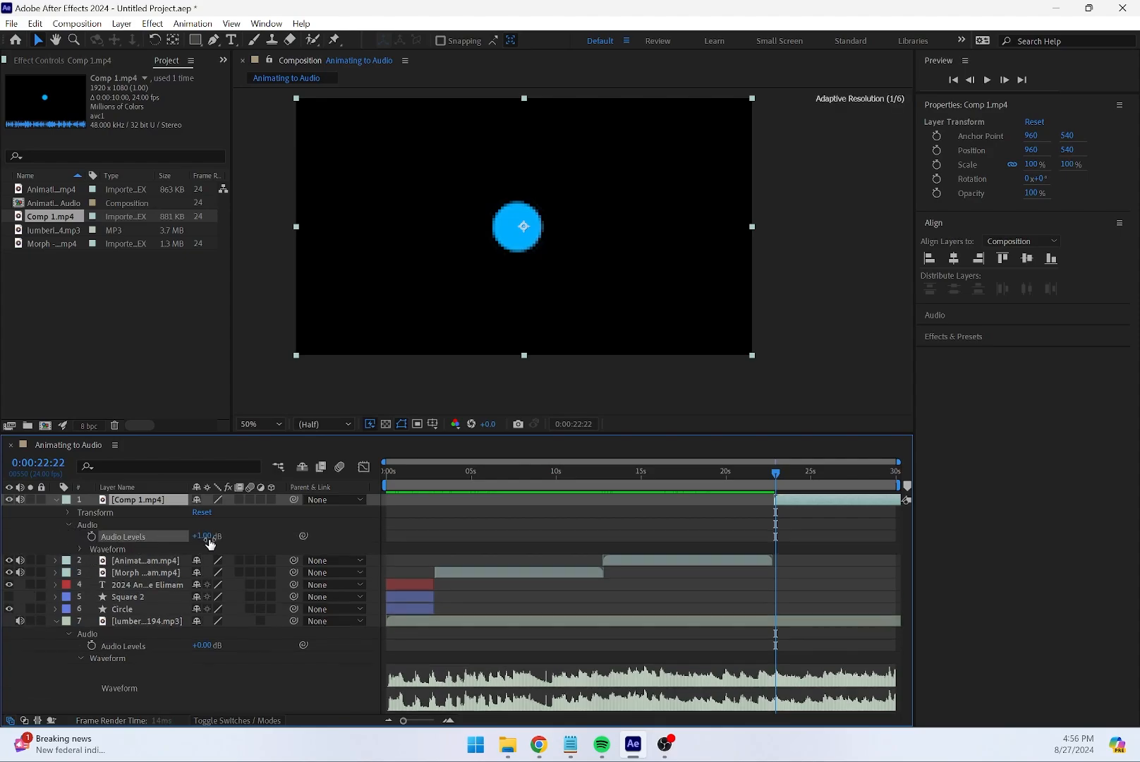
pyautogui.click(80, 550)
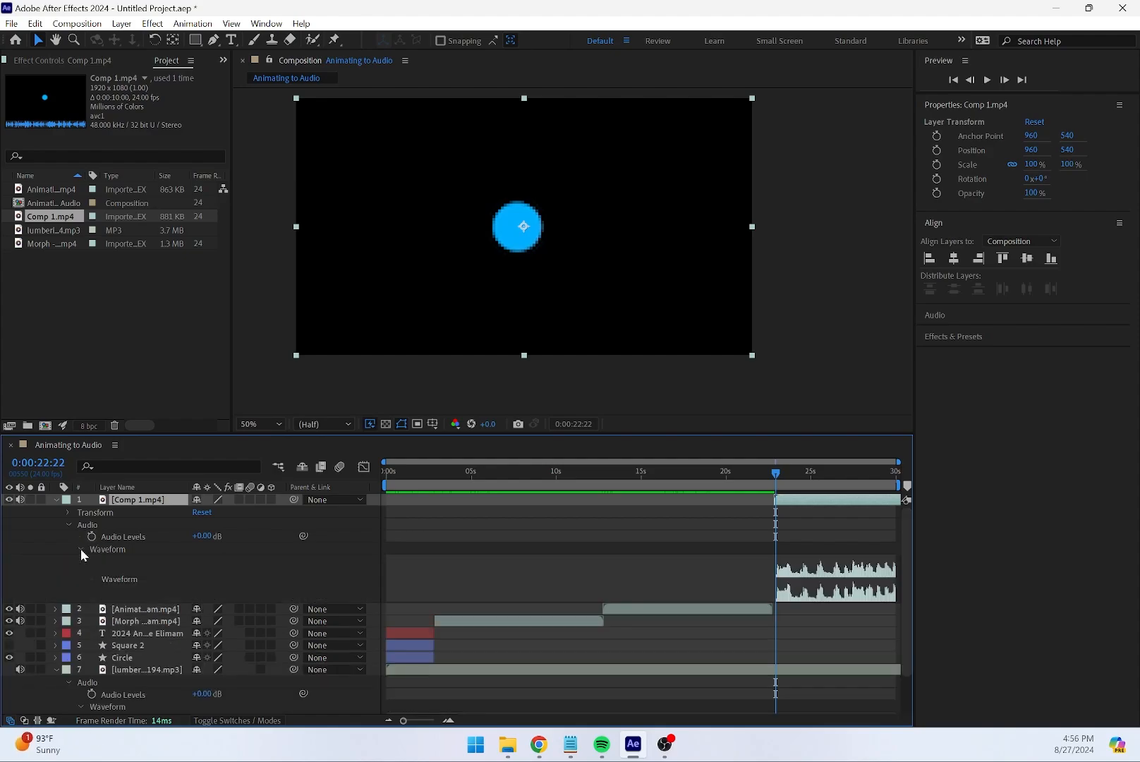
pyautogui.click(802, 578)
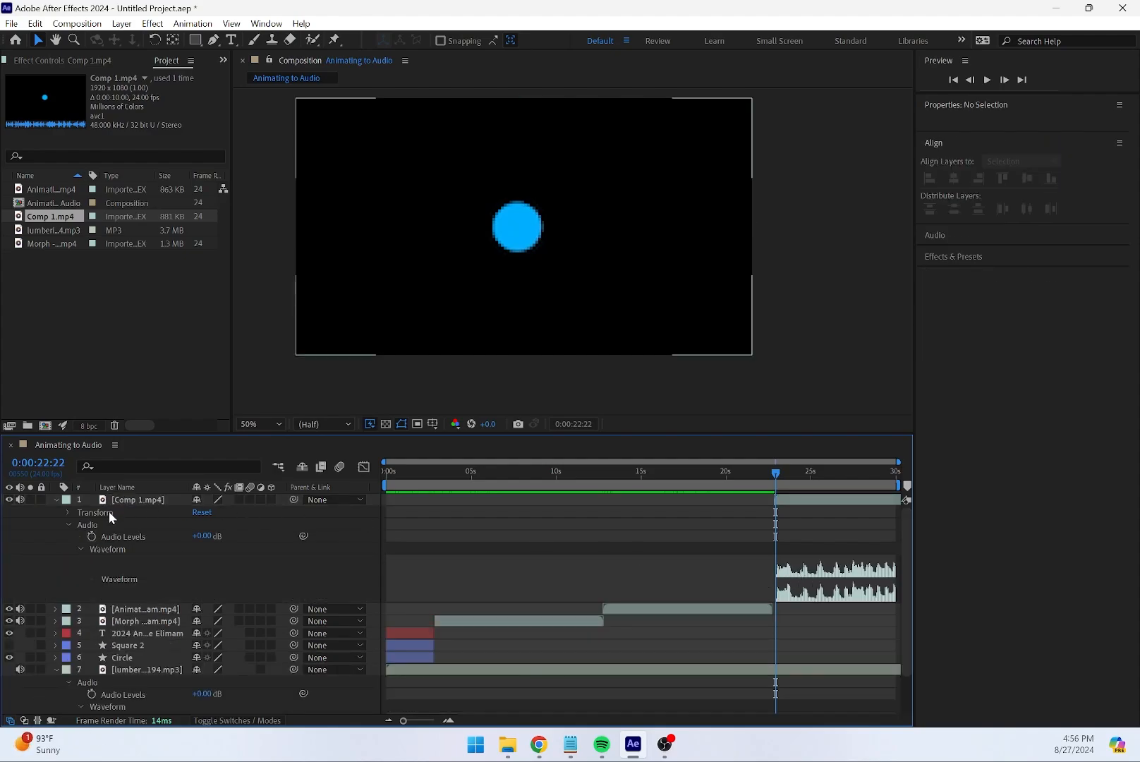
# Try to delete the Comp 1.mp4 layer's audio and undo the deletion
pyautogui.click(107, 526)
pyautogui.press('Delete')
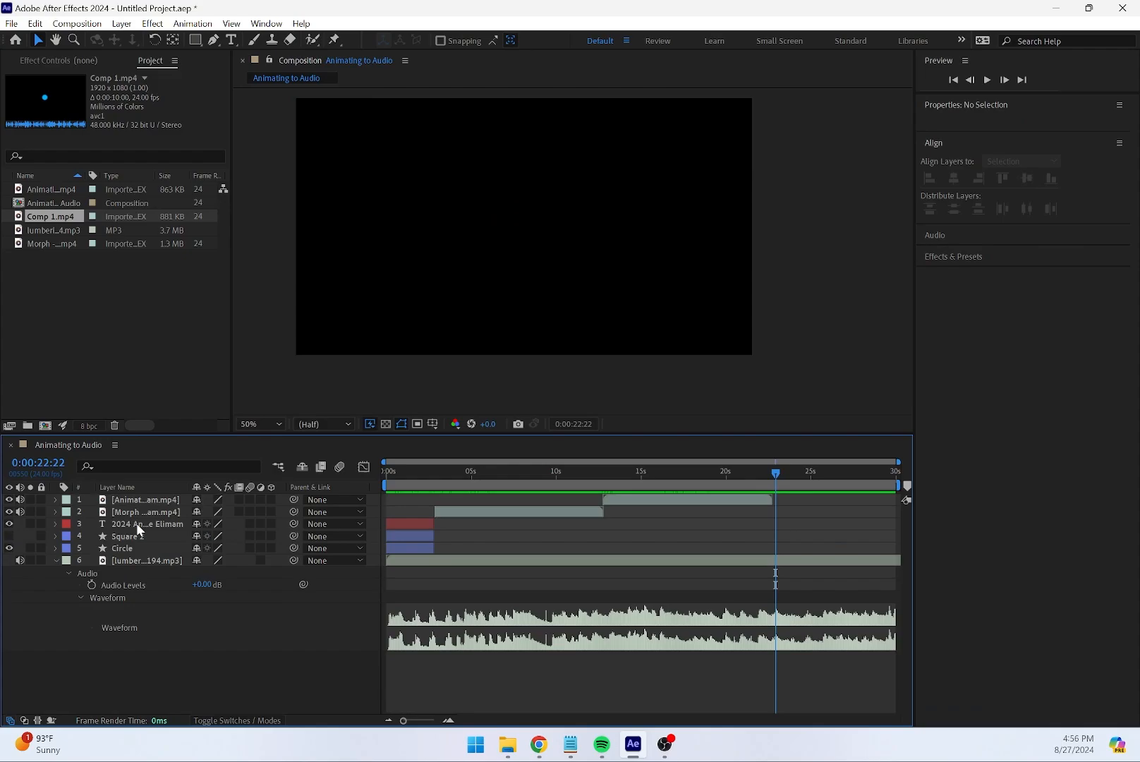
pyautogui.hotkey('ctrl', 'z')
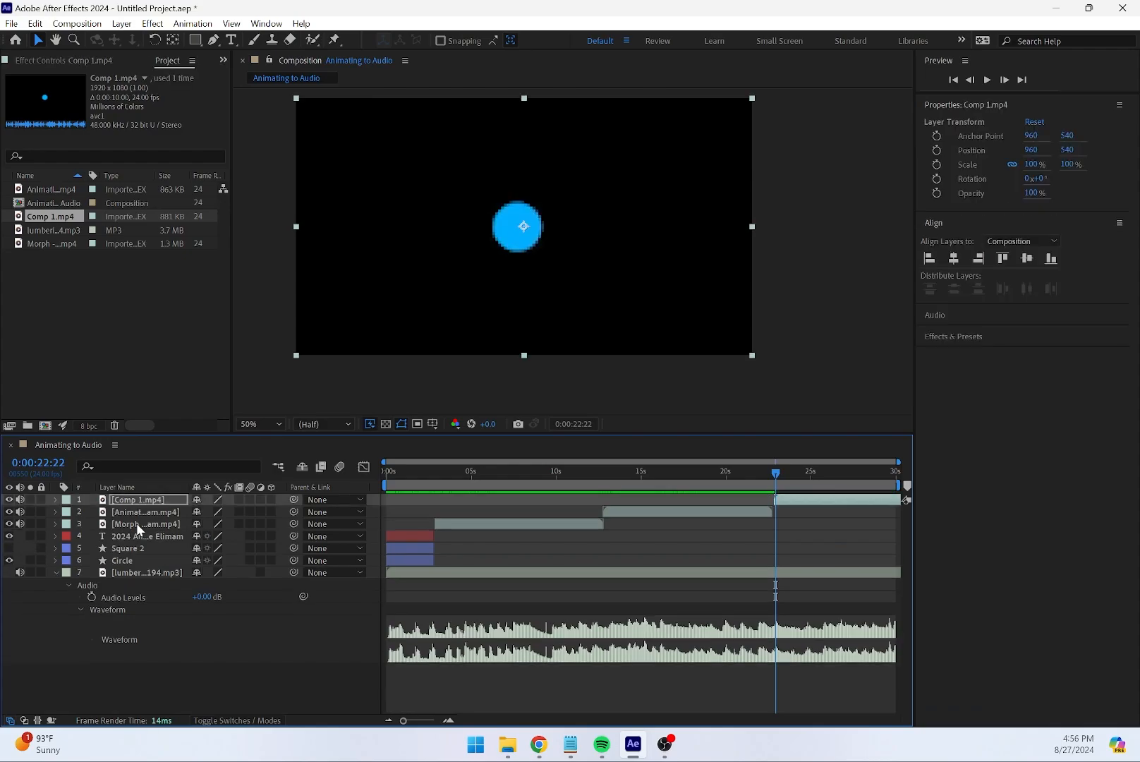
# Reveal the Comp 1.mp4 layer's audio properties and preview the transition into that clip from 0:00:20:07
pyautogui.click(56, 500)
pyautogui.click(70, 525)
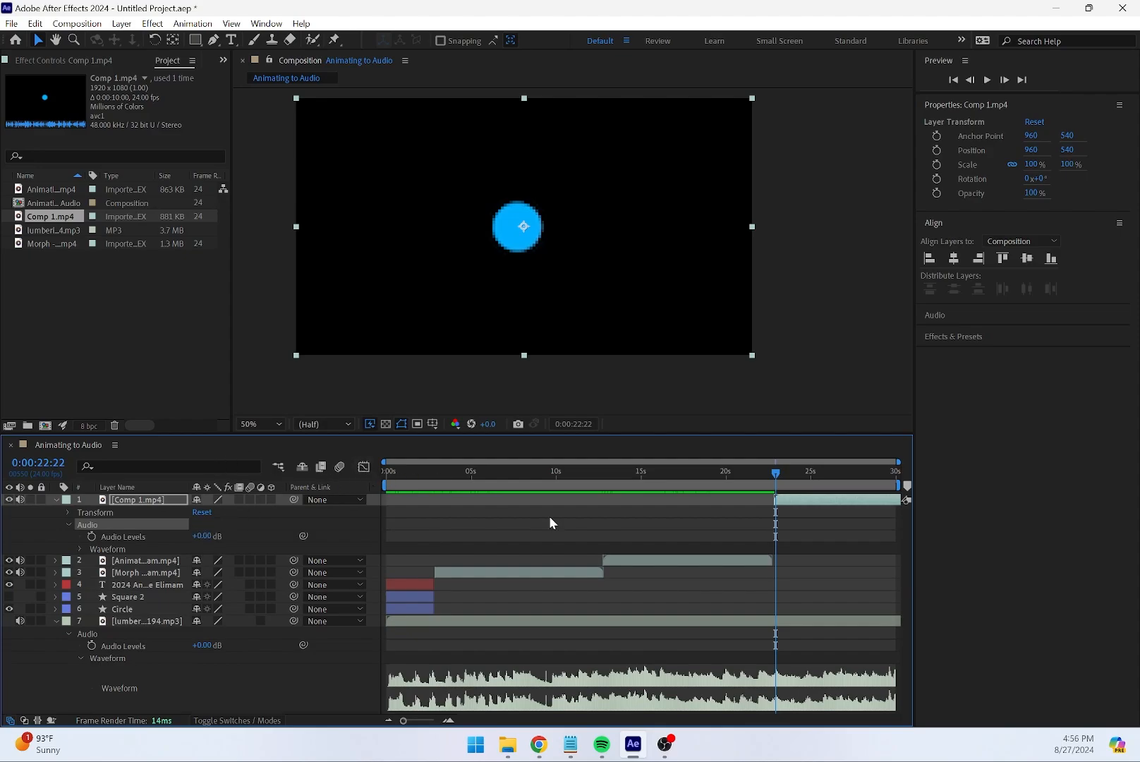
pyautogui.moveTo(472, 467); pyautogui.dragTo(731, 499)
pyautogui.press('space')
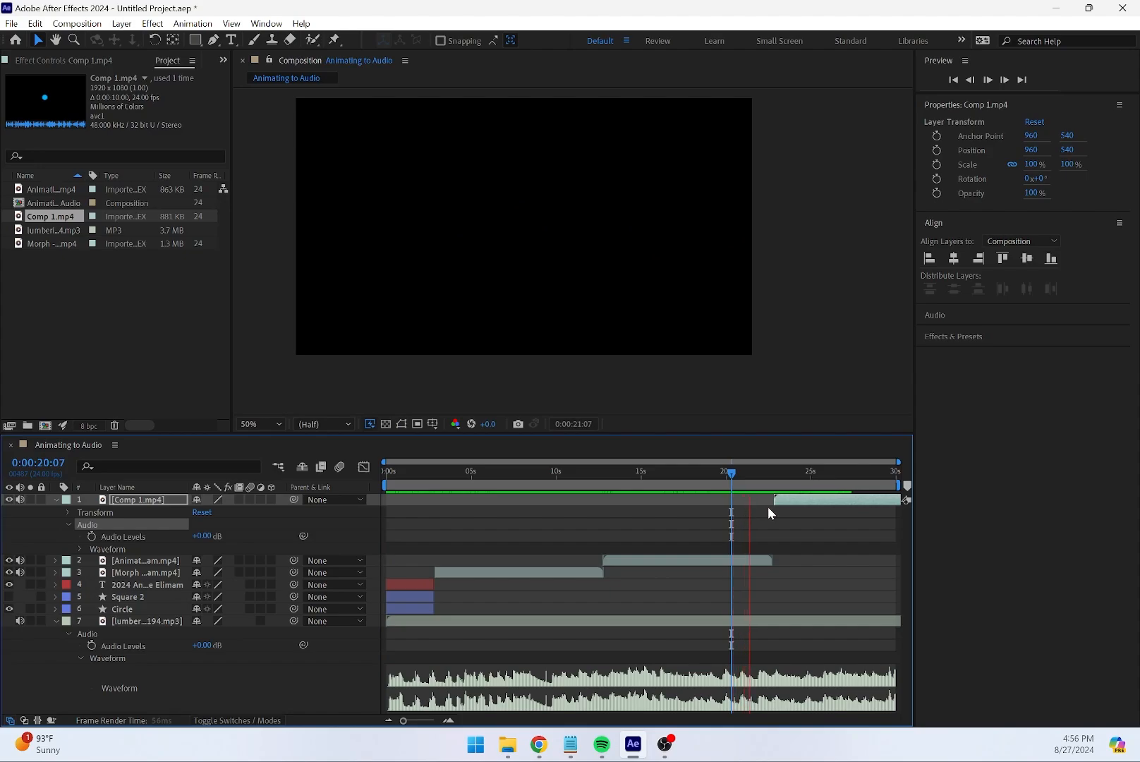
pyautogui.press('h')
pyautogui.press('space')
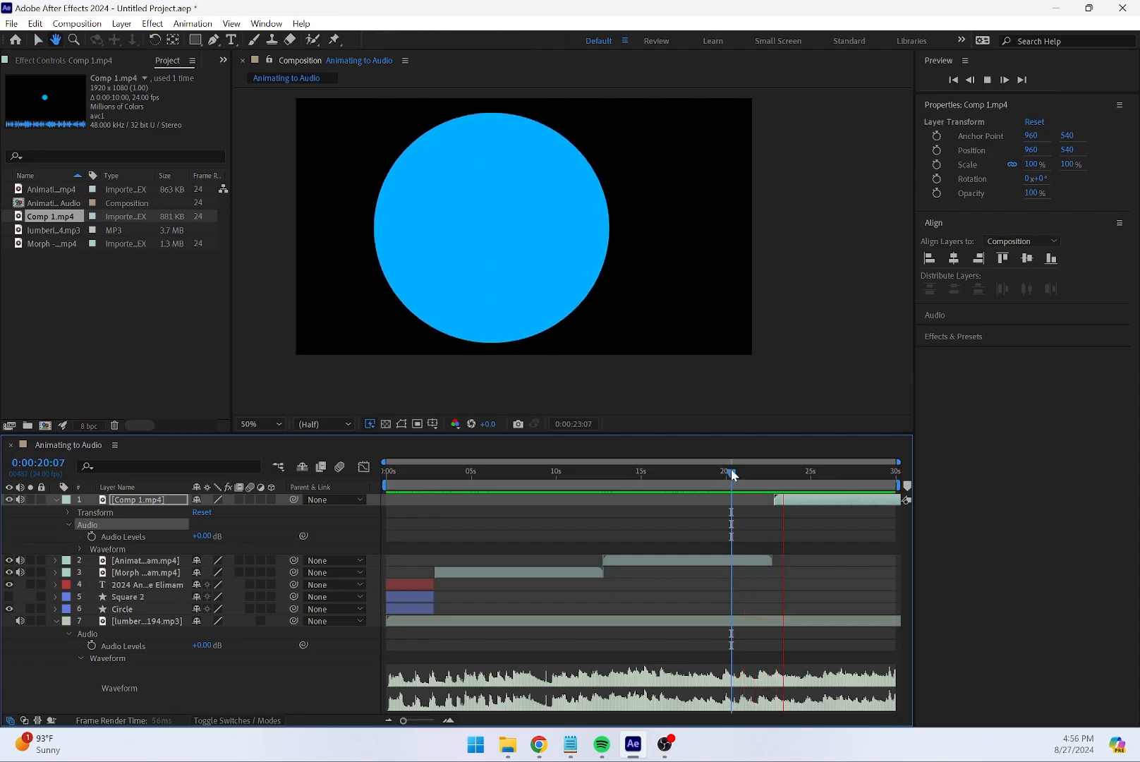
# Move the Comp 1.mp4 clip to start at about 20 seconds and set its audio level to -70 dB
pyautogui.moveTo(728, 472); pyautogui.dragTo(721, 474)
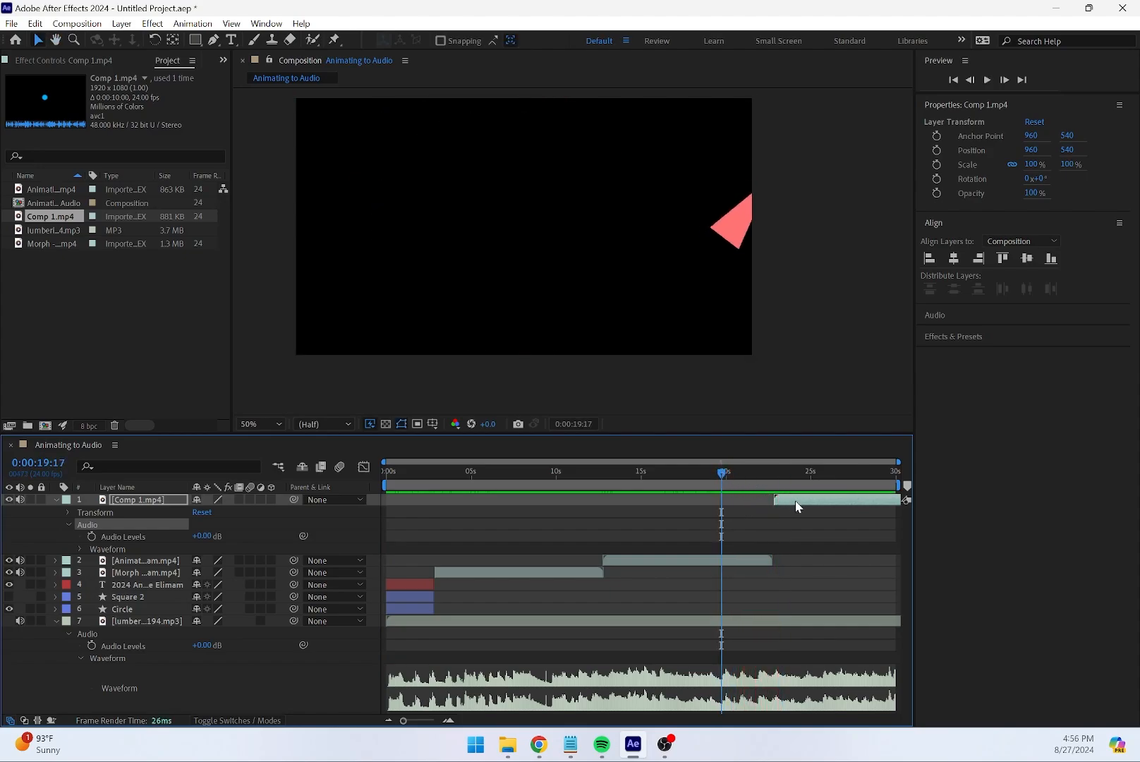
pyautogui.click(729, 476)
pyautogui.moveTo(792, 502); pyautogui.dragTo(745, 503)
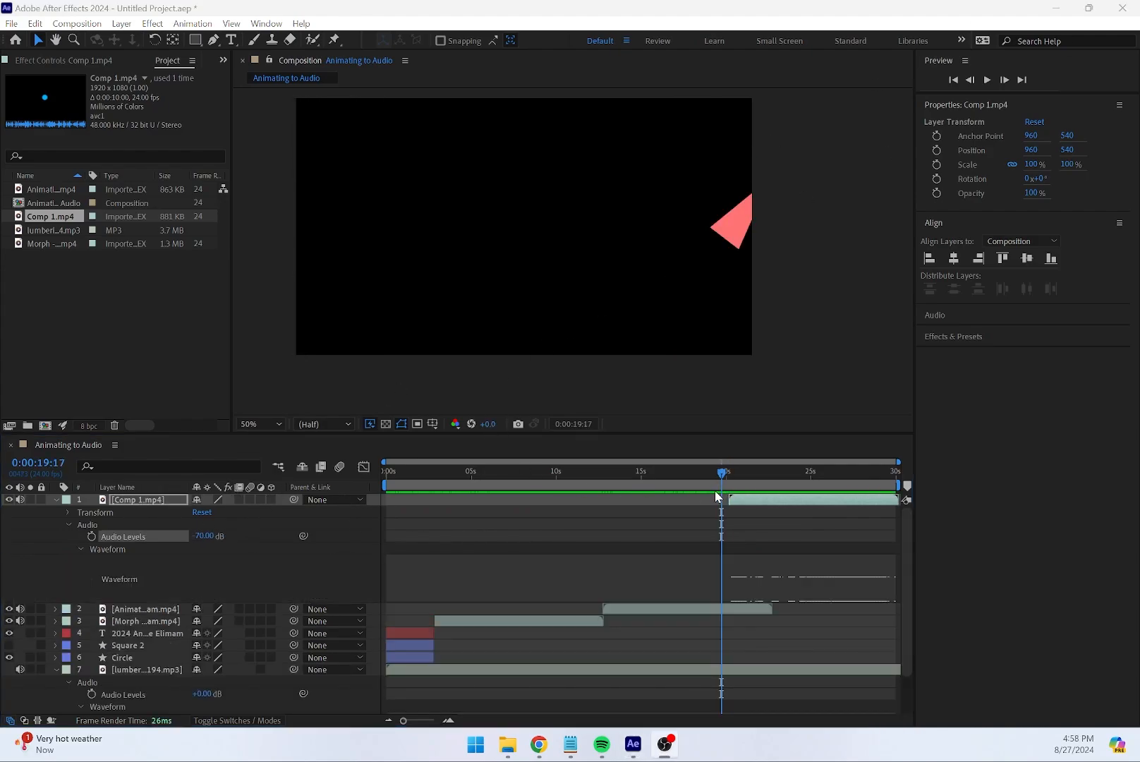
pyautogui.click(205, 537)
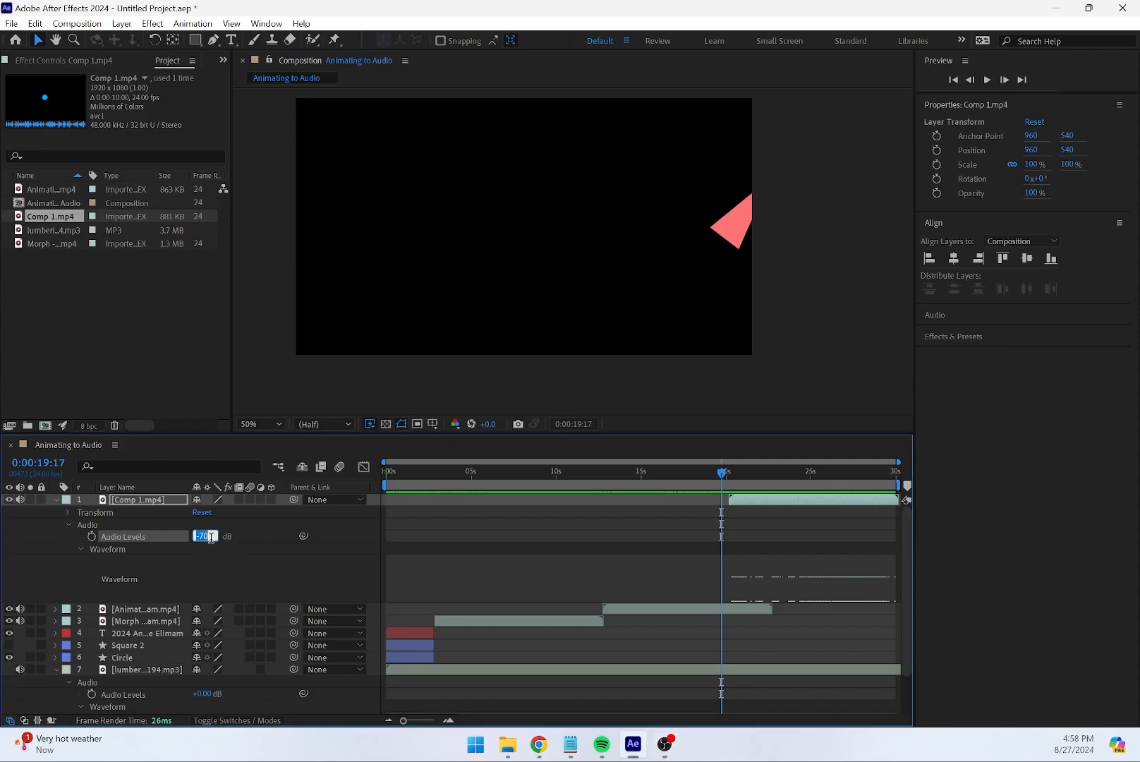
# Preview the Comp 1.mp4 clip with the music from 0:00:20:01
pyautogui.moveTo(719, 477); pyautogui.dragTo(729, 477)
pyautogui.press('space')
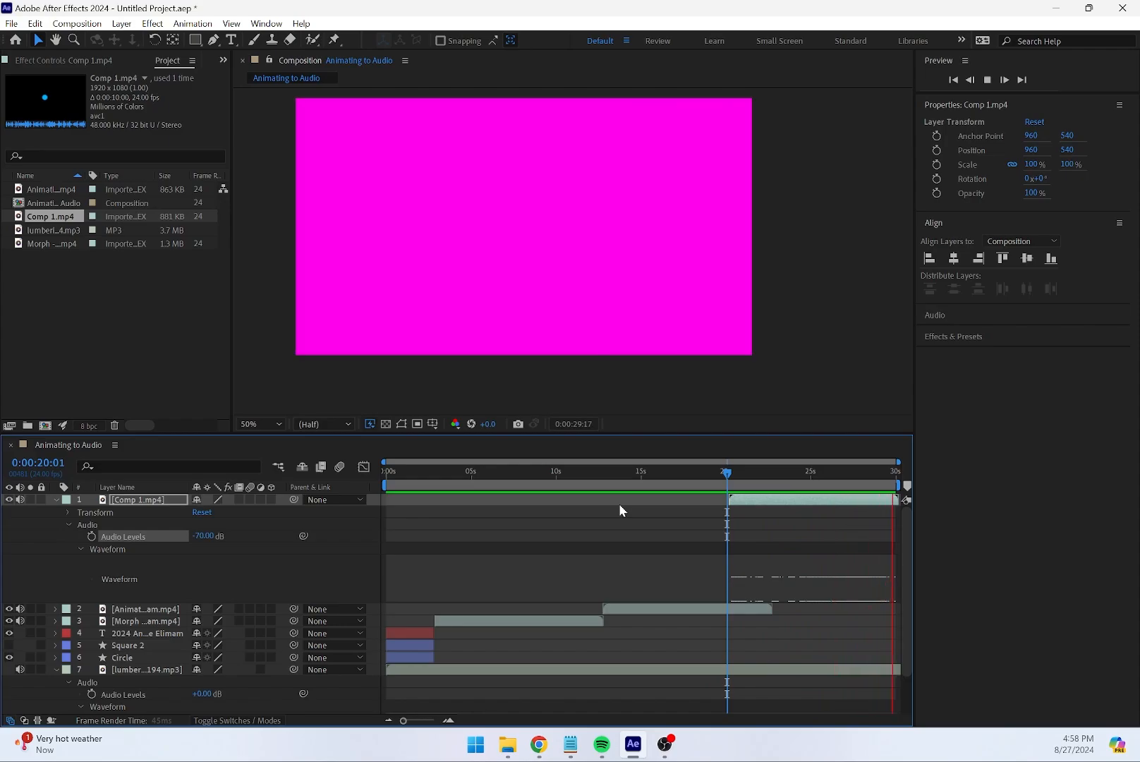
pyautogui.press('space')
# Scrub through the whole reel to review the title, the Morph clip and the Animating on a Path clip
pyautogui.moveTo(640, 474); pyautogui.dragTo(423, 478)
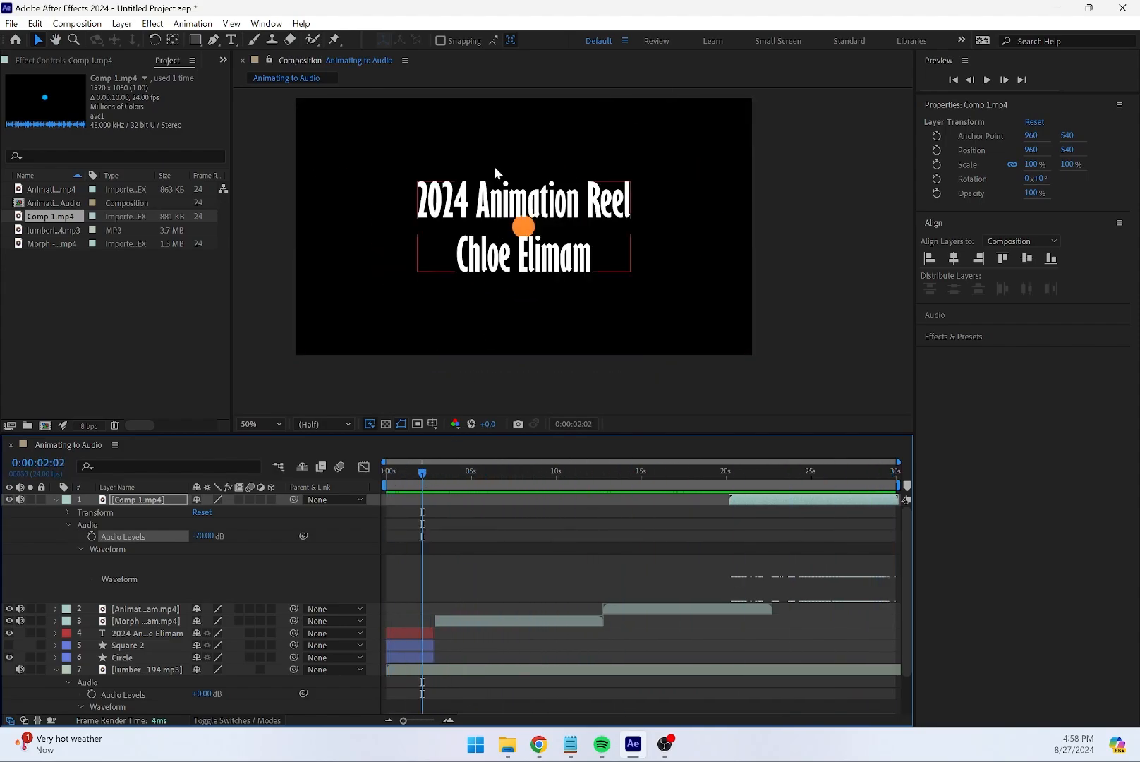
pyautogui.moveTo(432, 469); pyautogui.dragTo(577, 476)
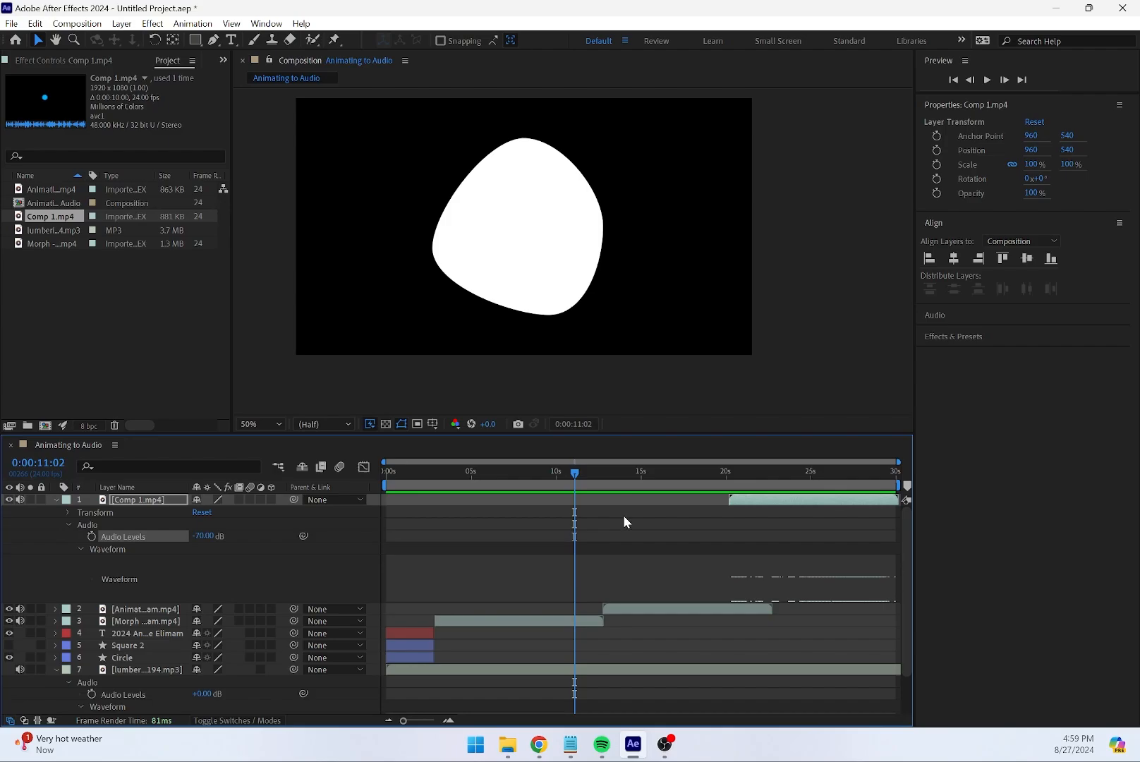
pyautogui.moveTo(580, 480); pyautogui.dragTo(416, 464)
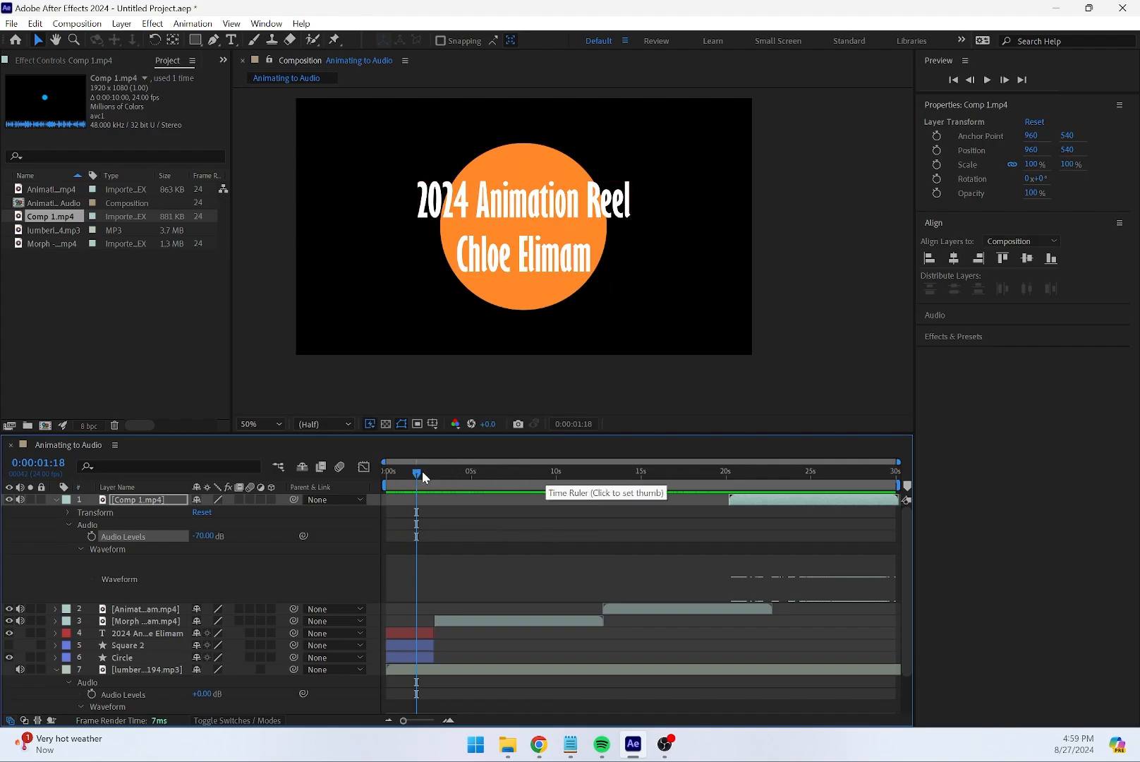
pyautogui.moveTo(422, 470); pyautogui.dragTo(497, 483)
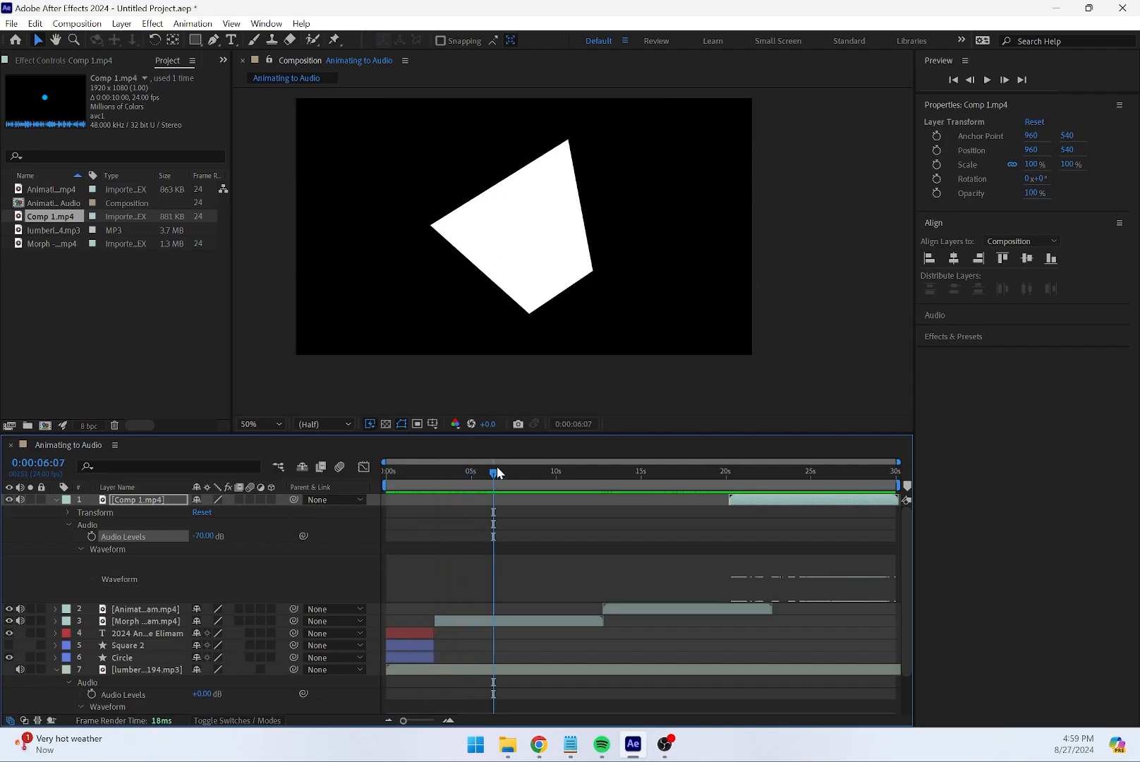
pyautogui.moveTo(497, 467); pyautogui.dragTo(720, 471)
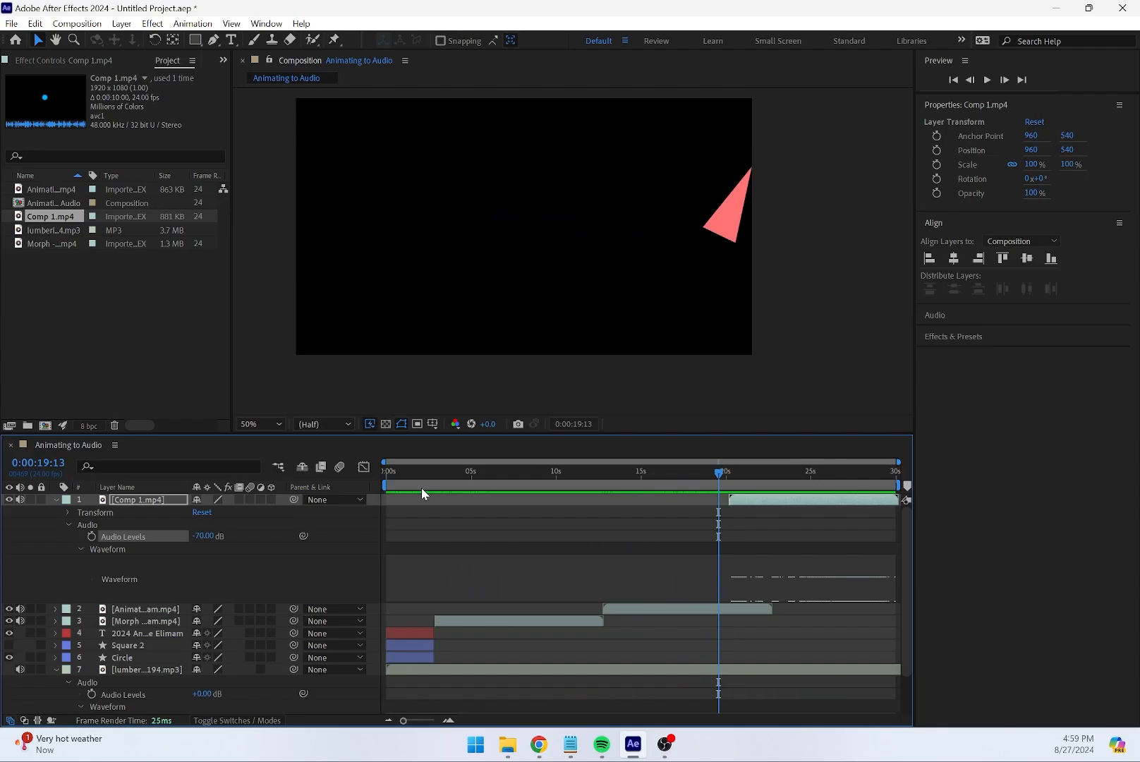
pyautogui.click(389, 476)
pyautogui.moveTo(390, 478); pyautogui.dragTo(397, 479)
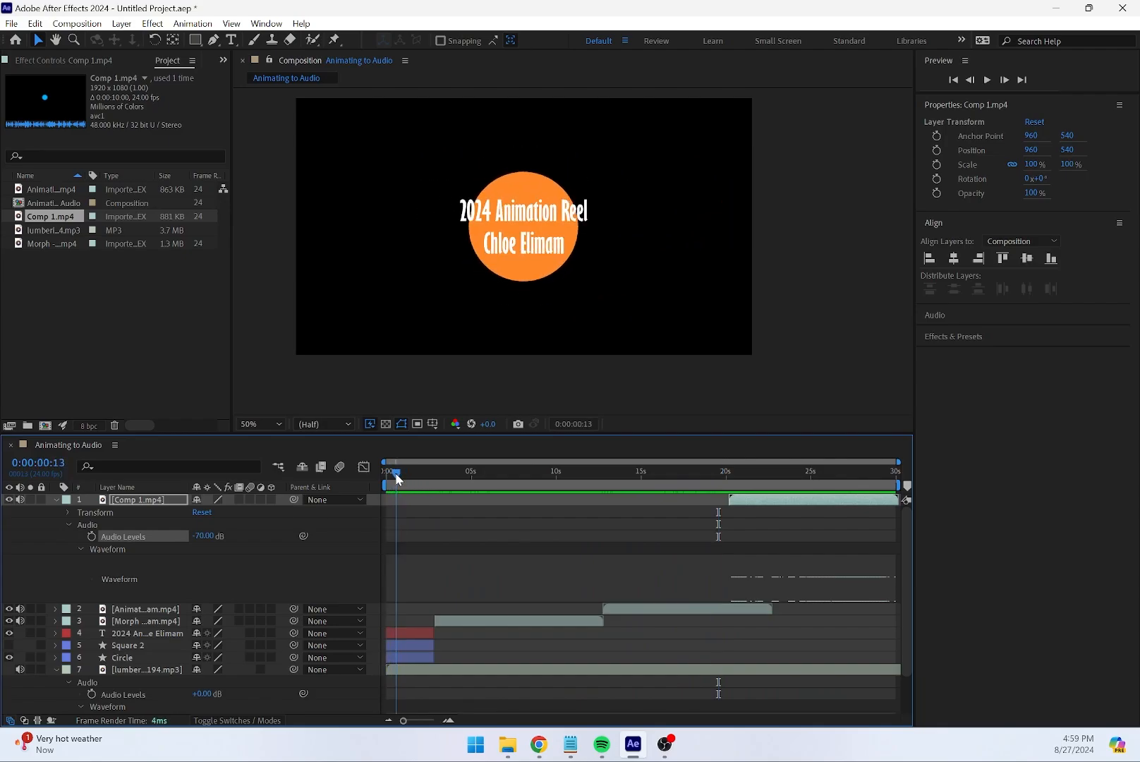